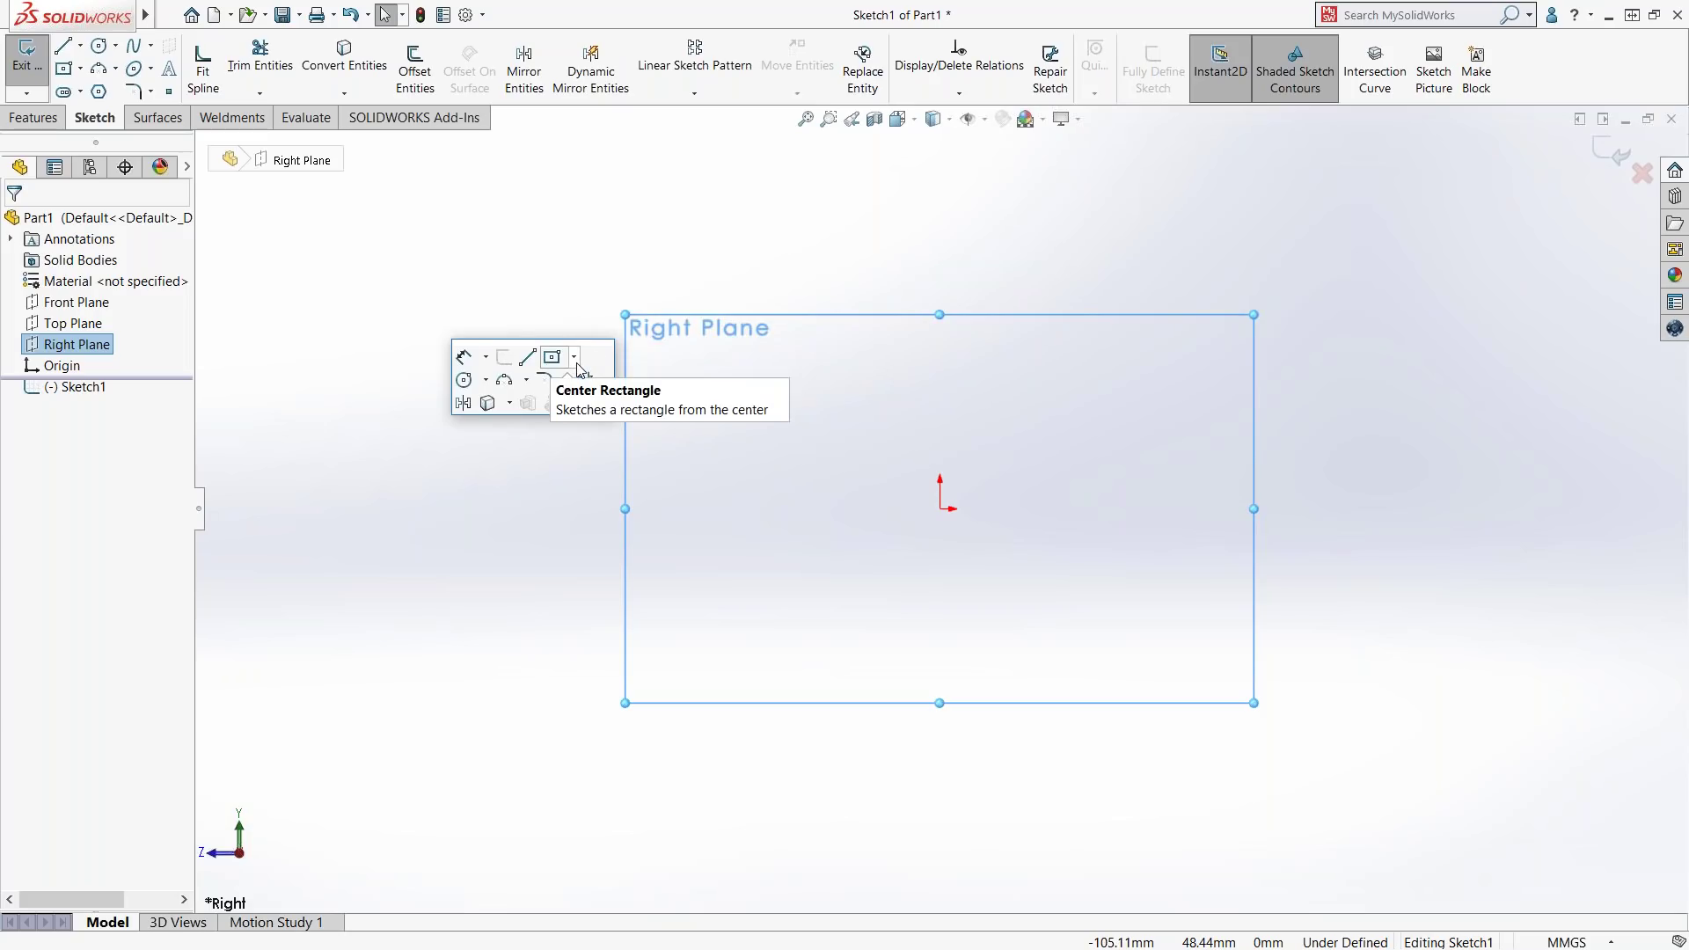
- Review the mouse gesture guide and the sketch shortcut toolbar in the customization settings without making changes
right_click(1546, 94)
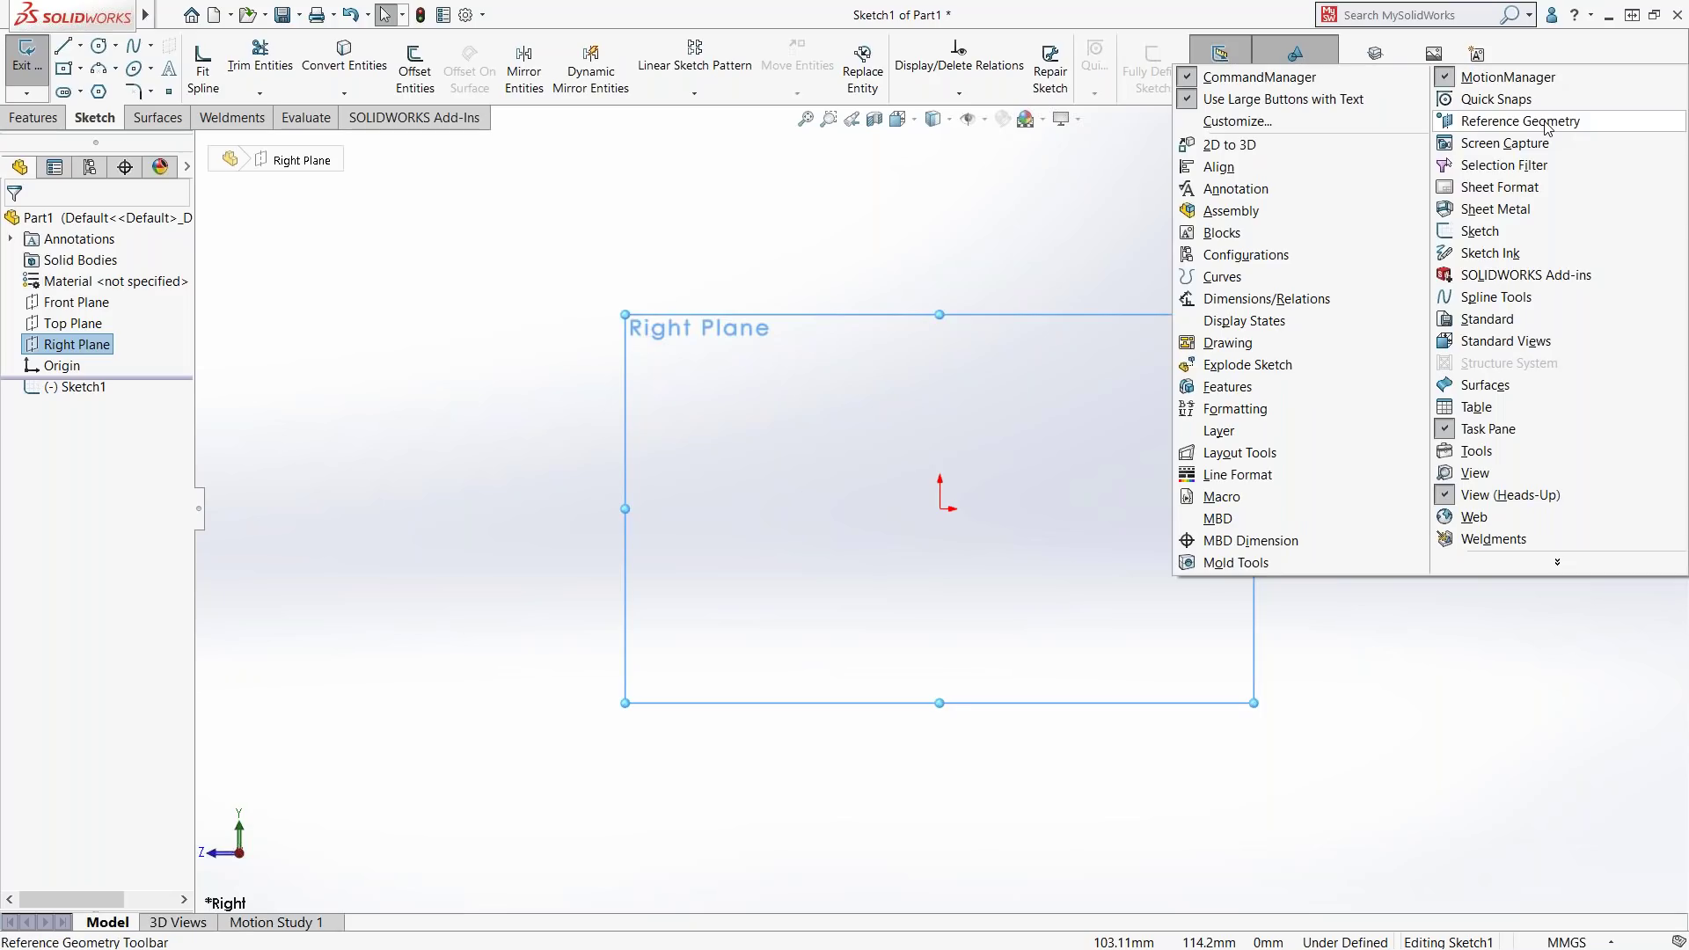
left_click(1412, 126)
left_click(757, 204)
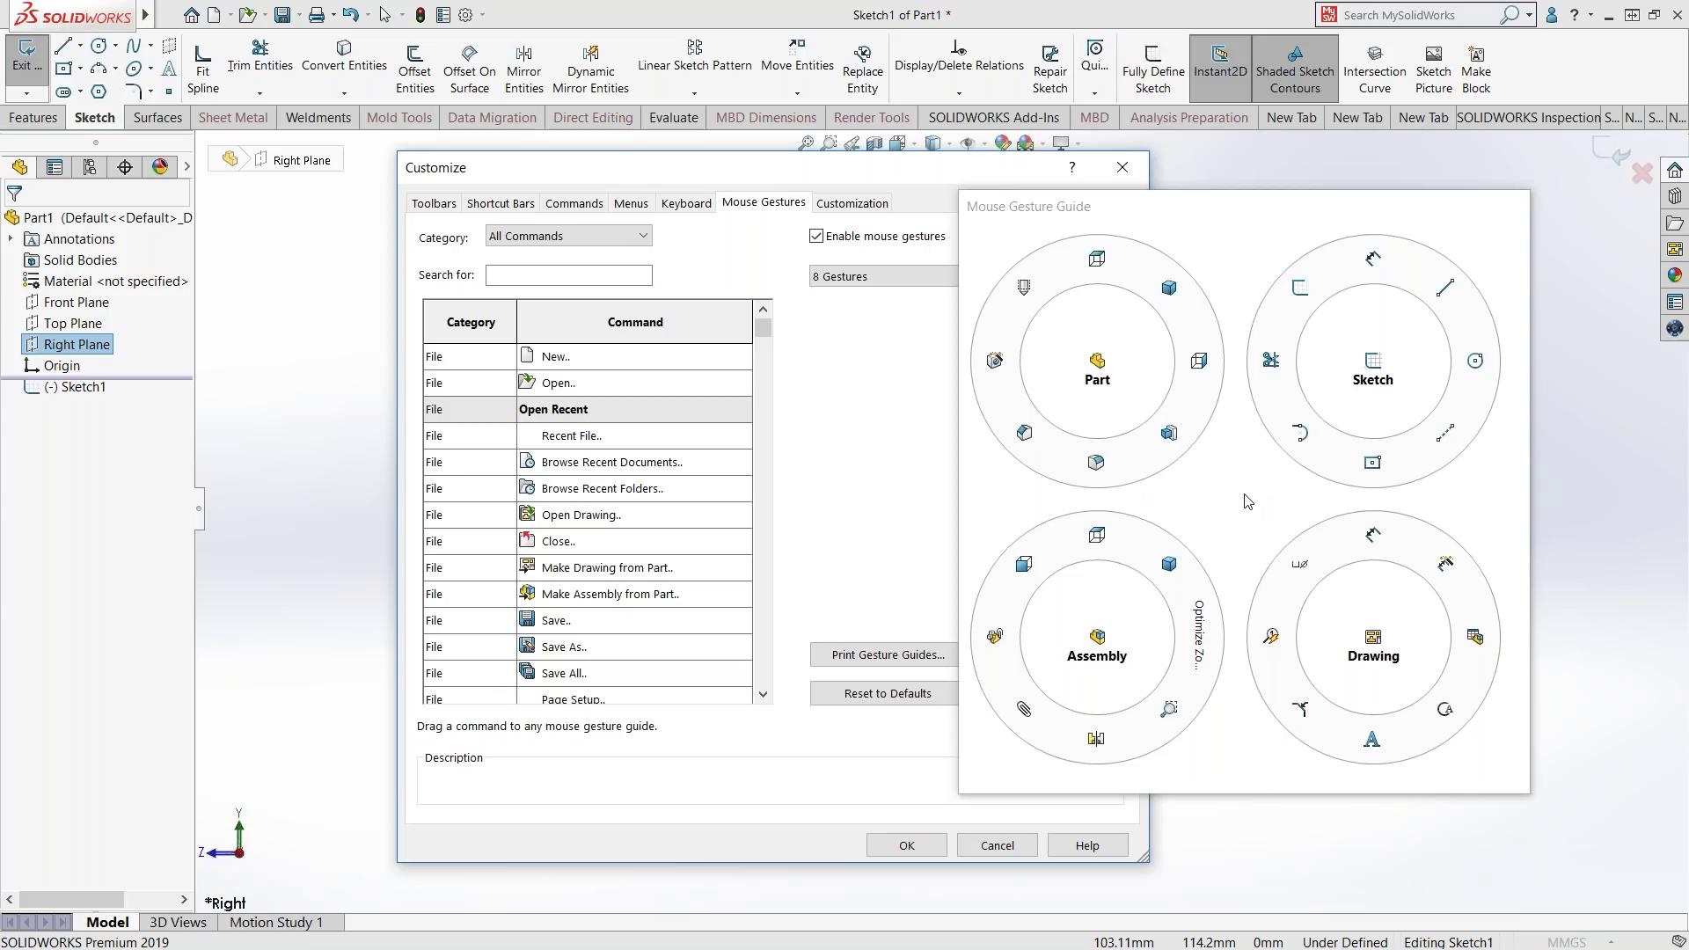
left_click(505, 205)
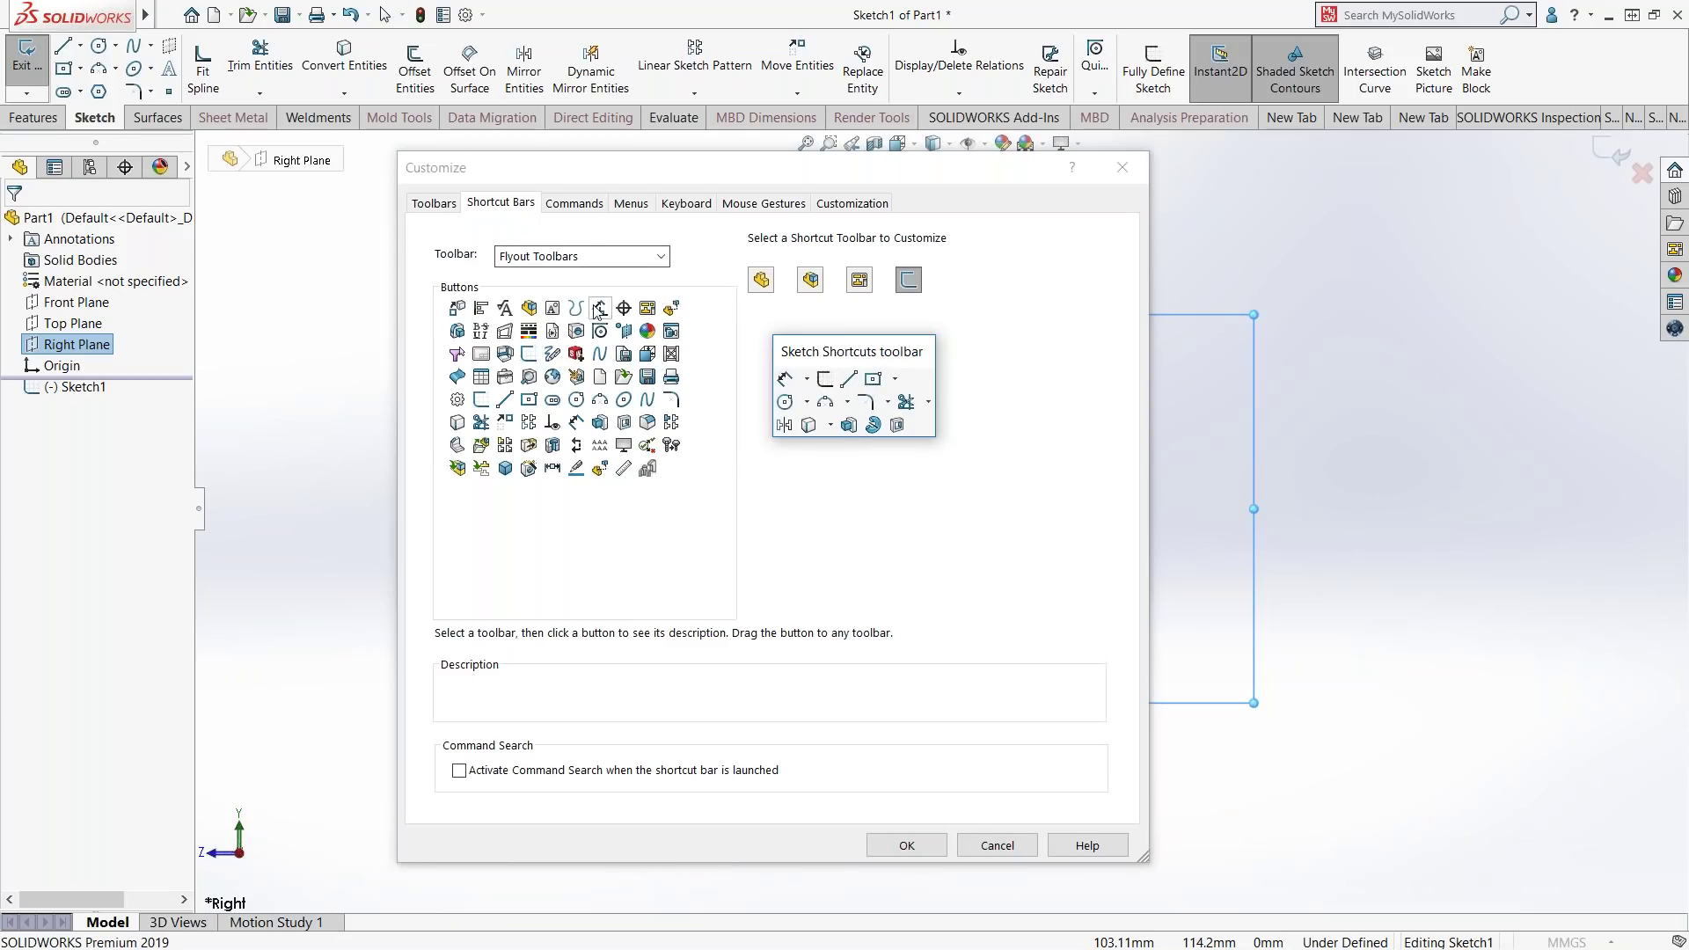
left_click(617, 257)
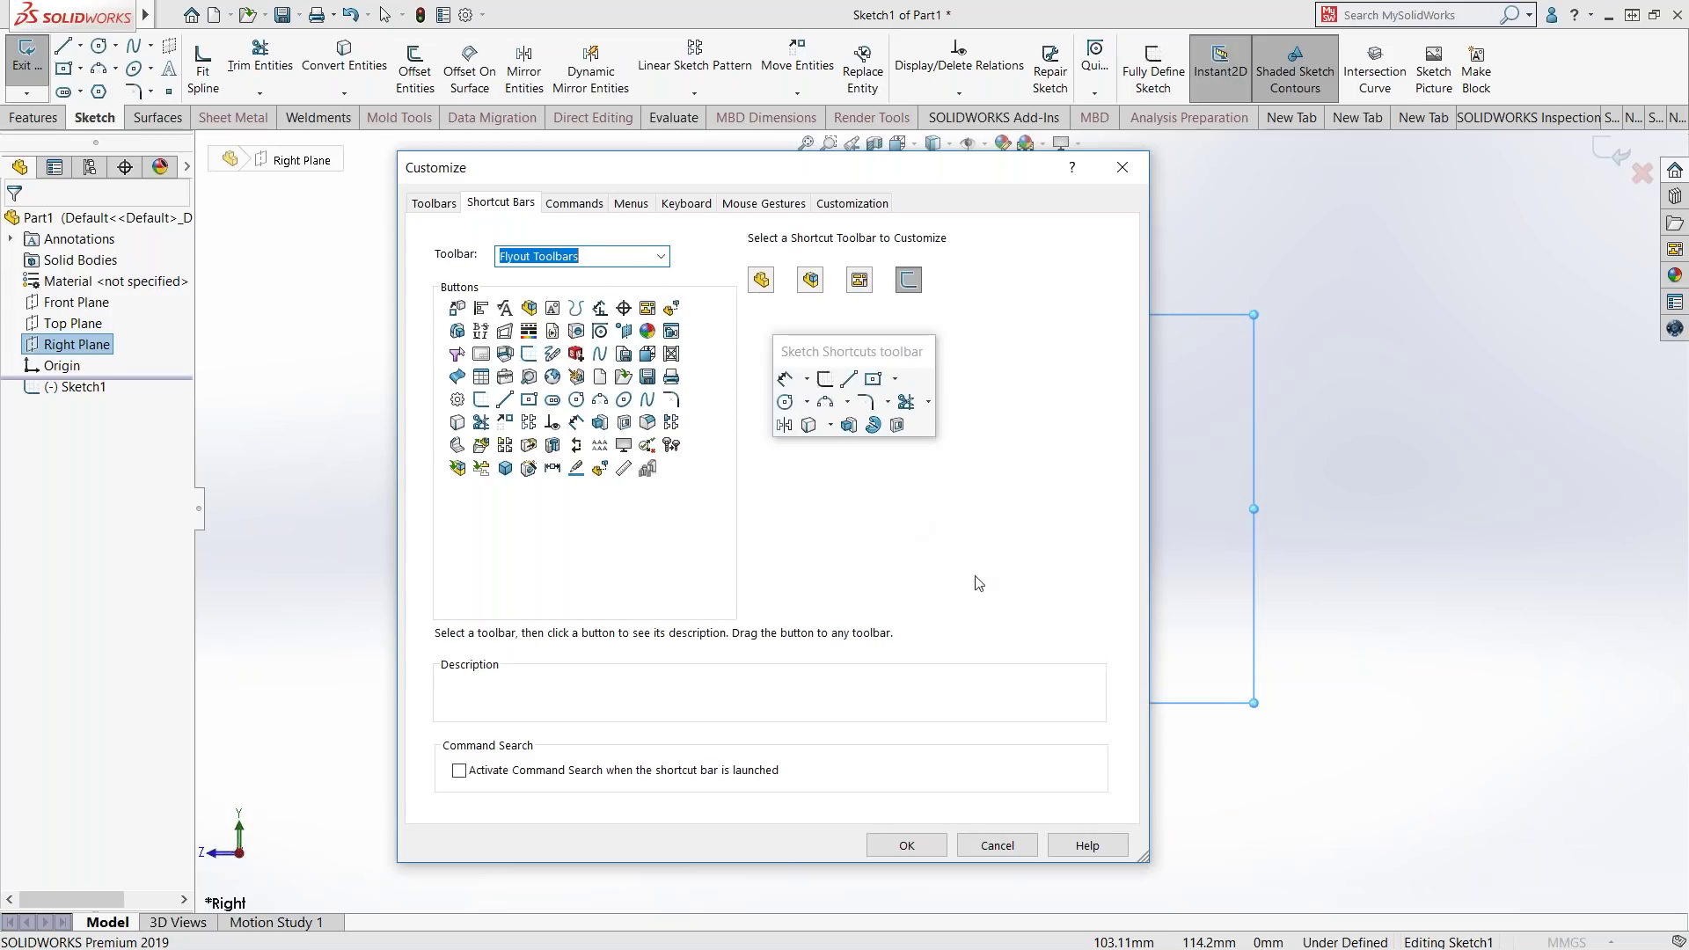
left_click(995, 848)
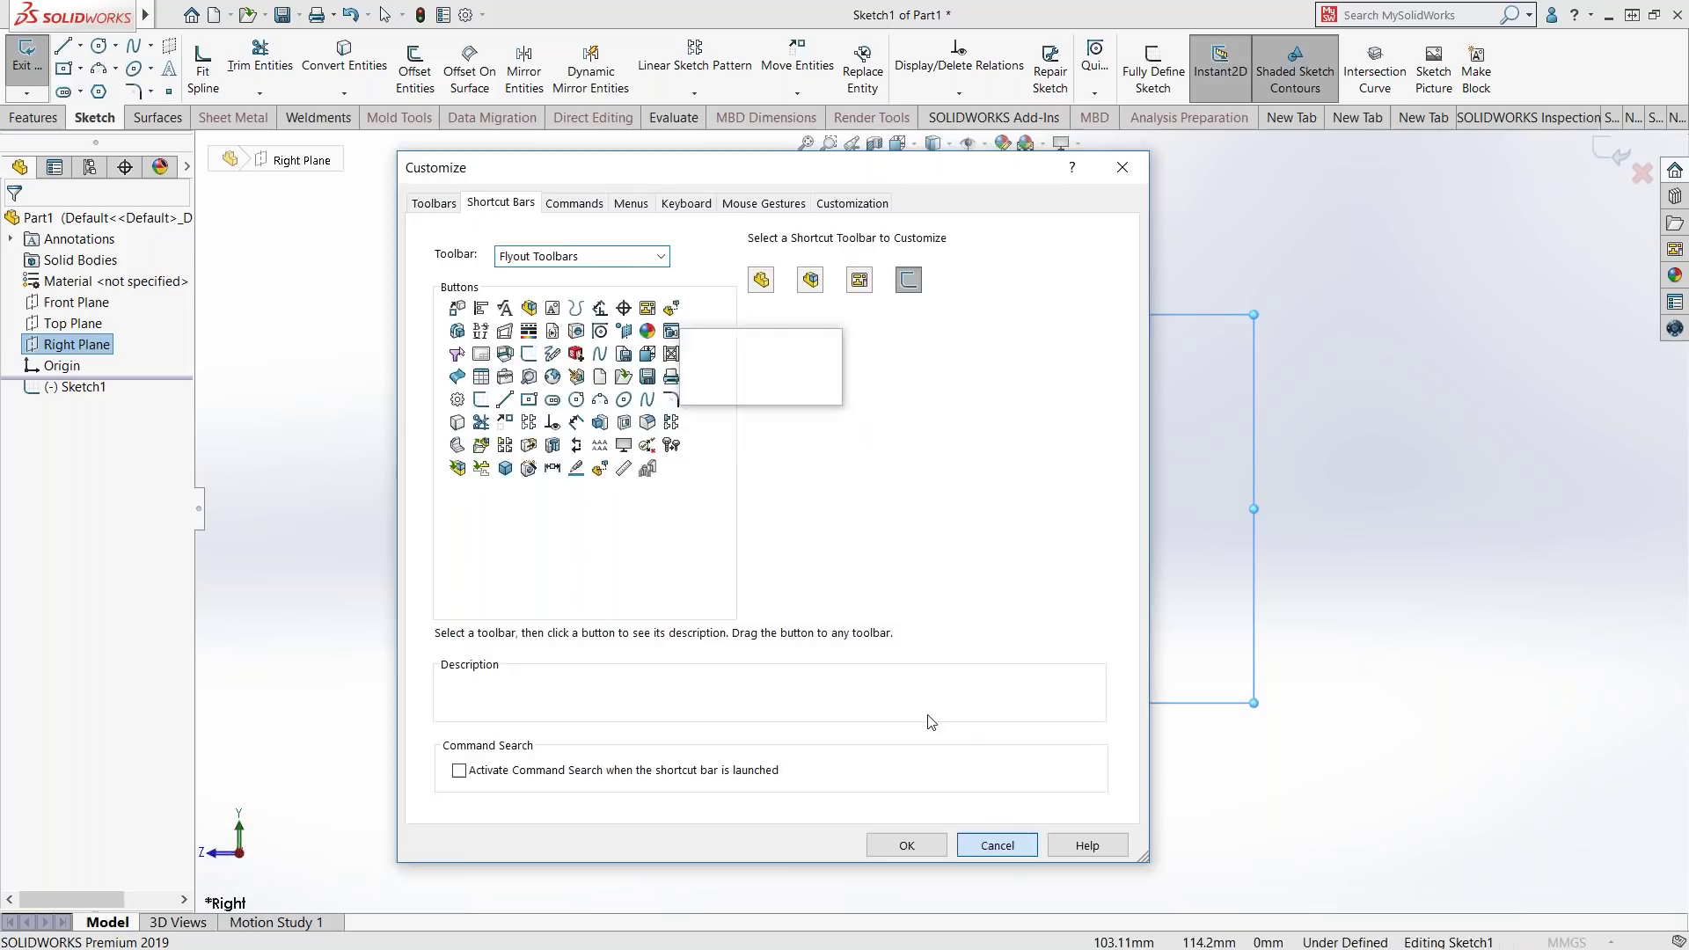
- Sketch a 22 mm horizontal construction line from the origin toward the left
left_click(515, 410)
key("s")
right_click_drag(598, 376, 673, 444)
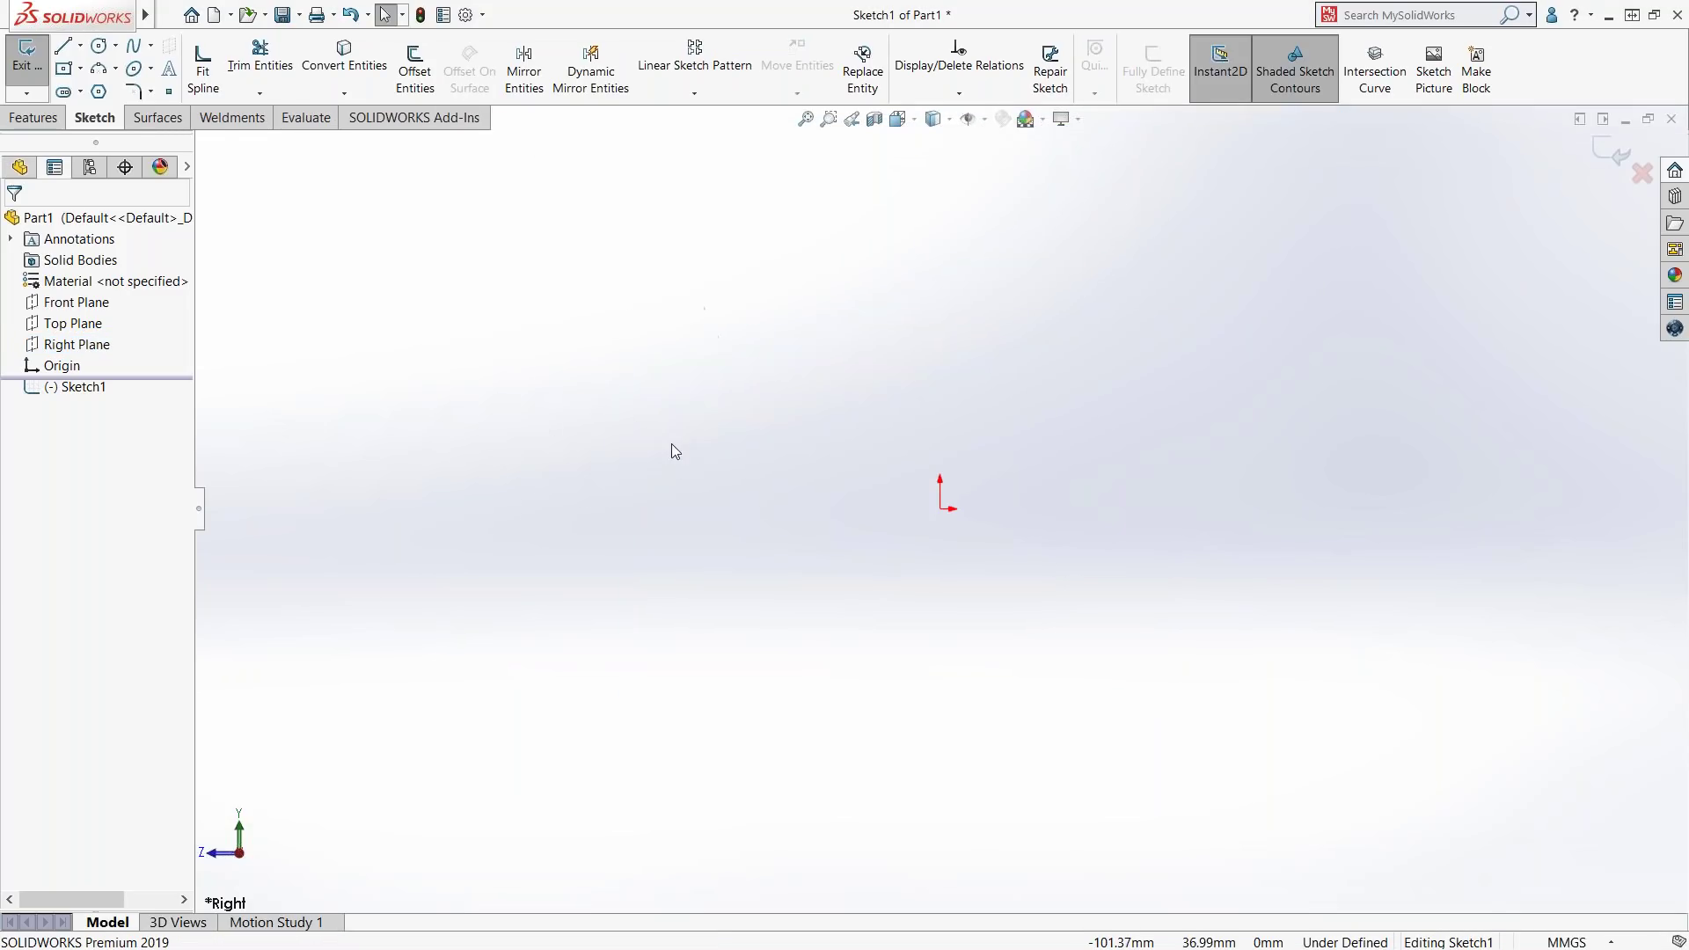
left_click(939, 509)
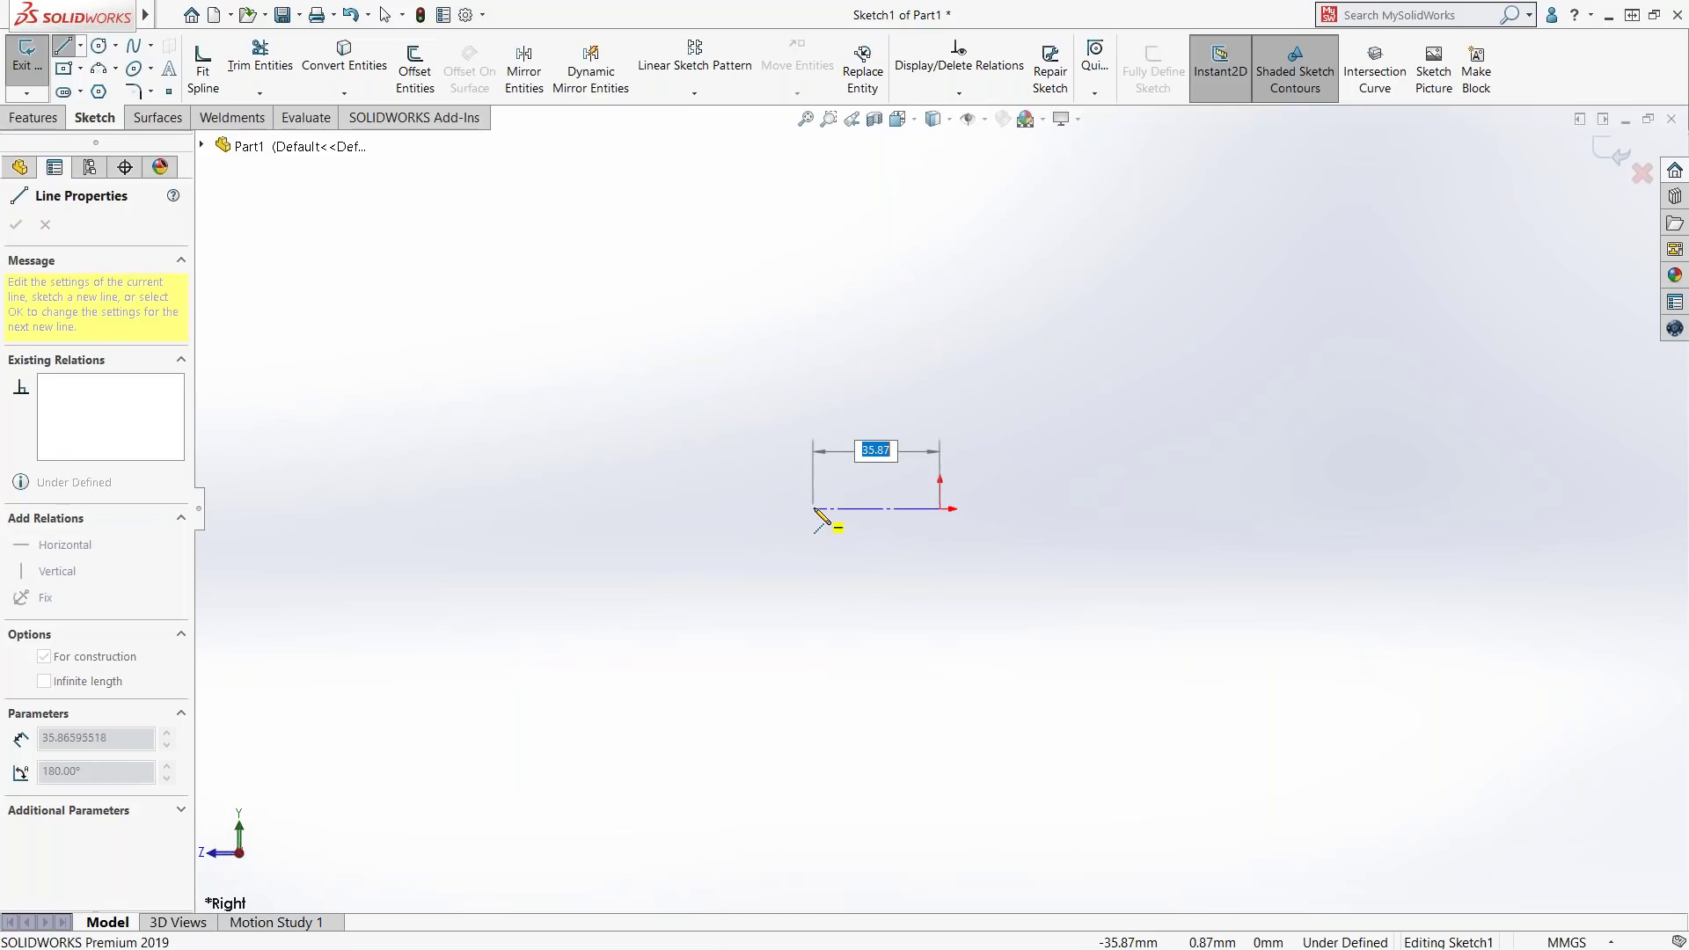
type("22")
key("Return")
scroll(876, 493, "down", 5)
scroll(887, 510, "up", 2)
key("Escape")
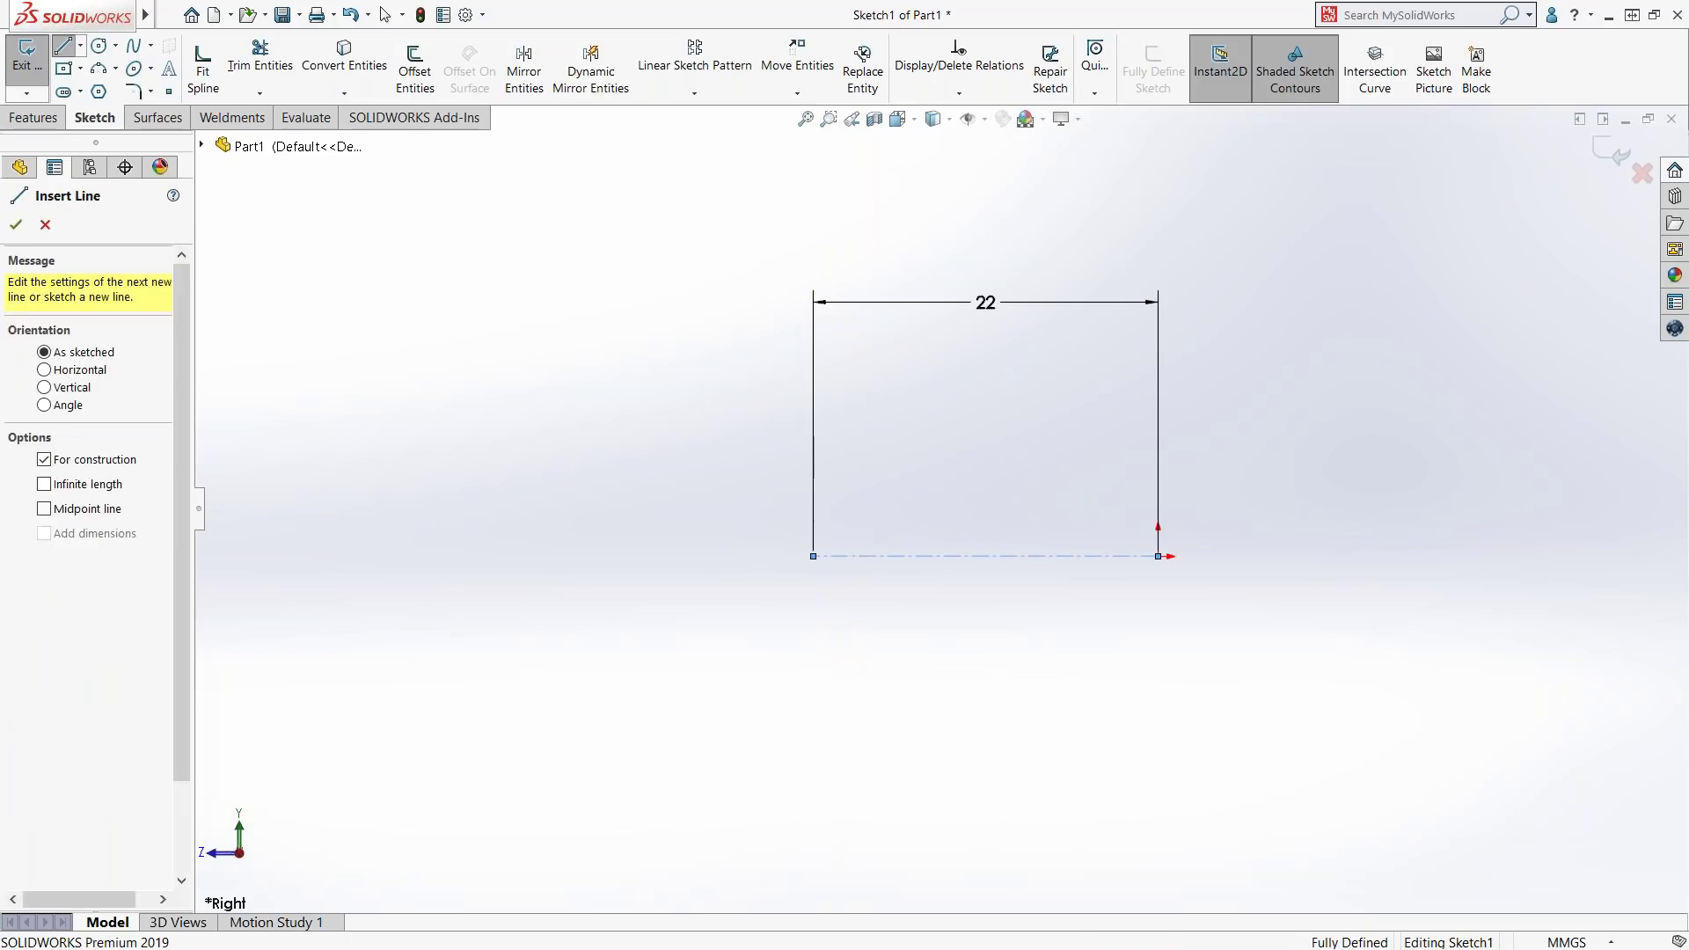
key("Escape")
- Examine the sketch system options for on-screen numeric input on entity creation, leaving them as they are
left_click(651, 445)
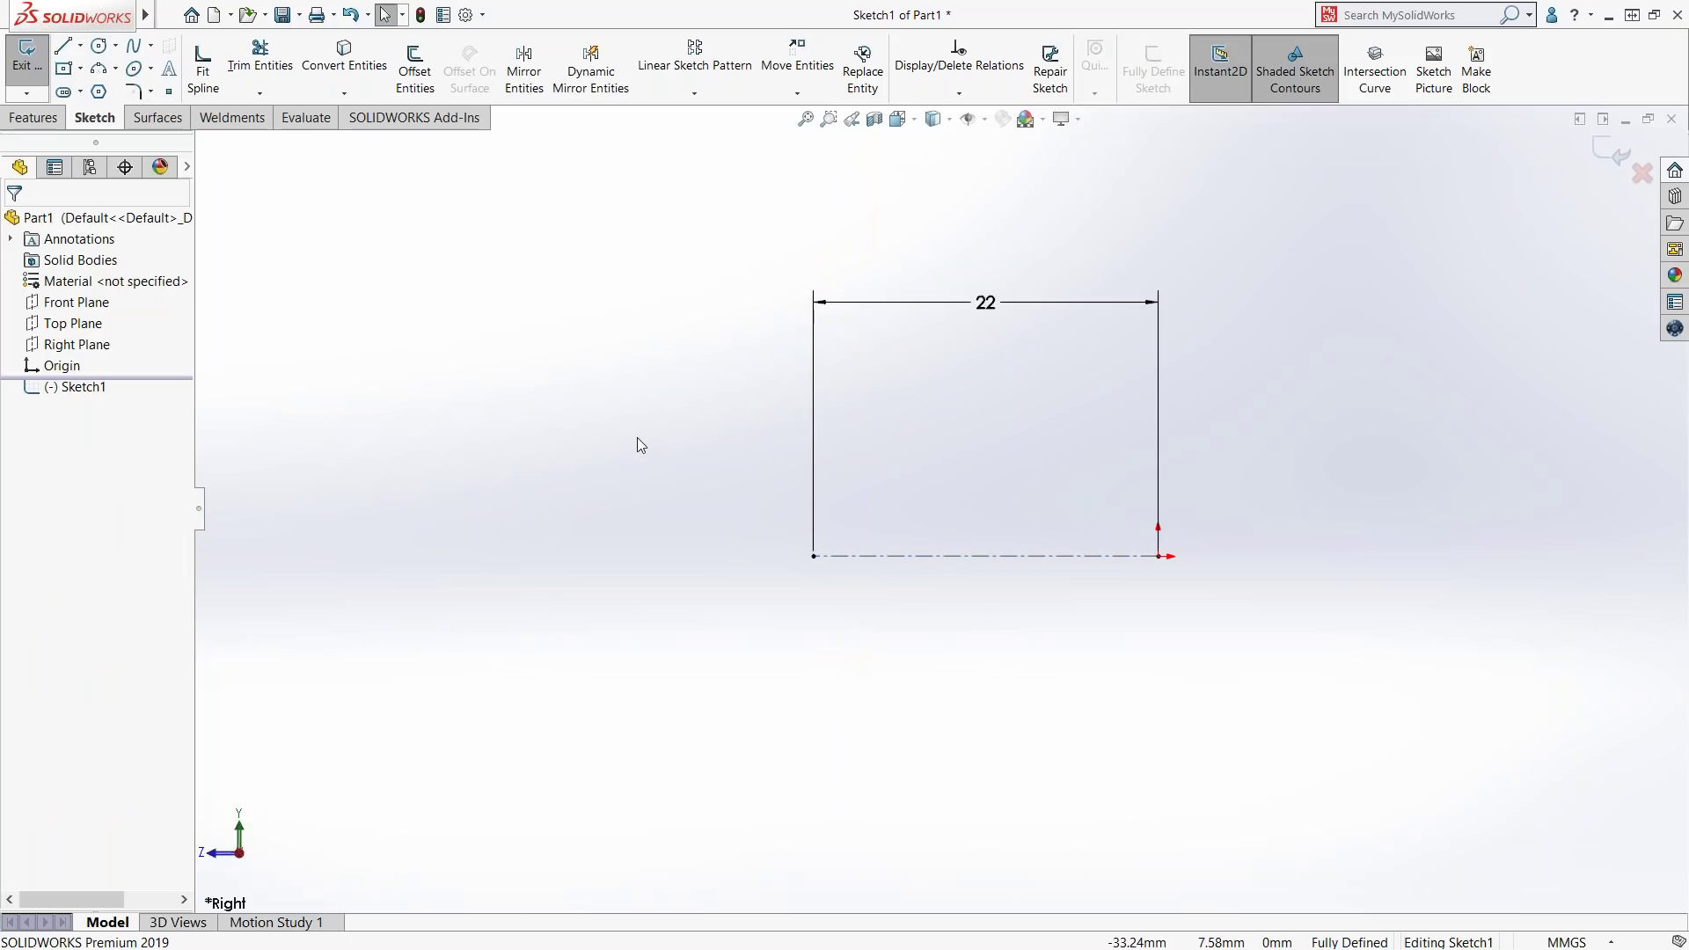
right_click(625, 429)
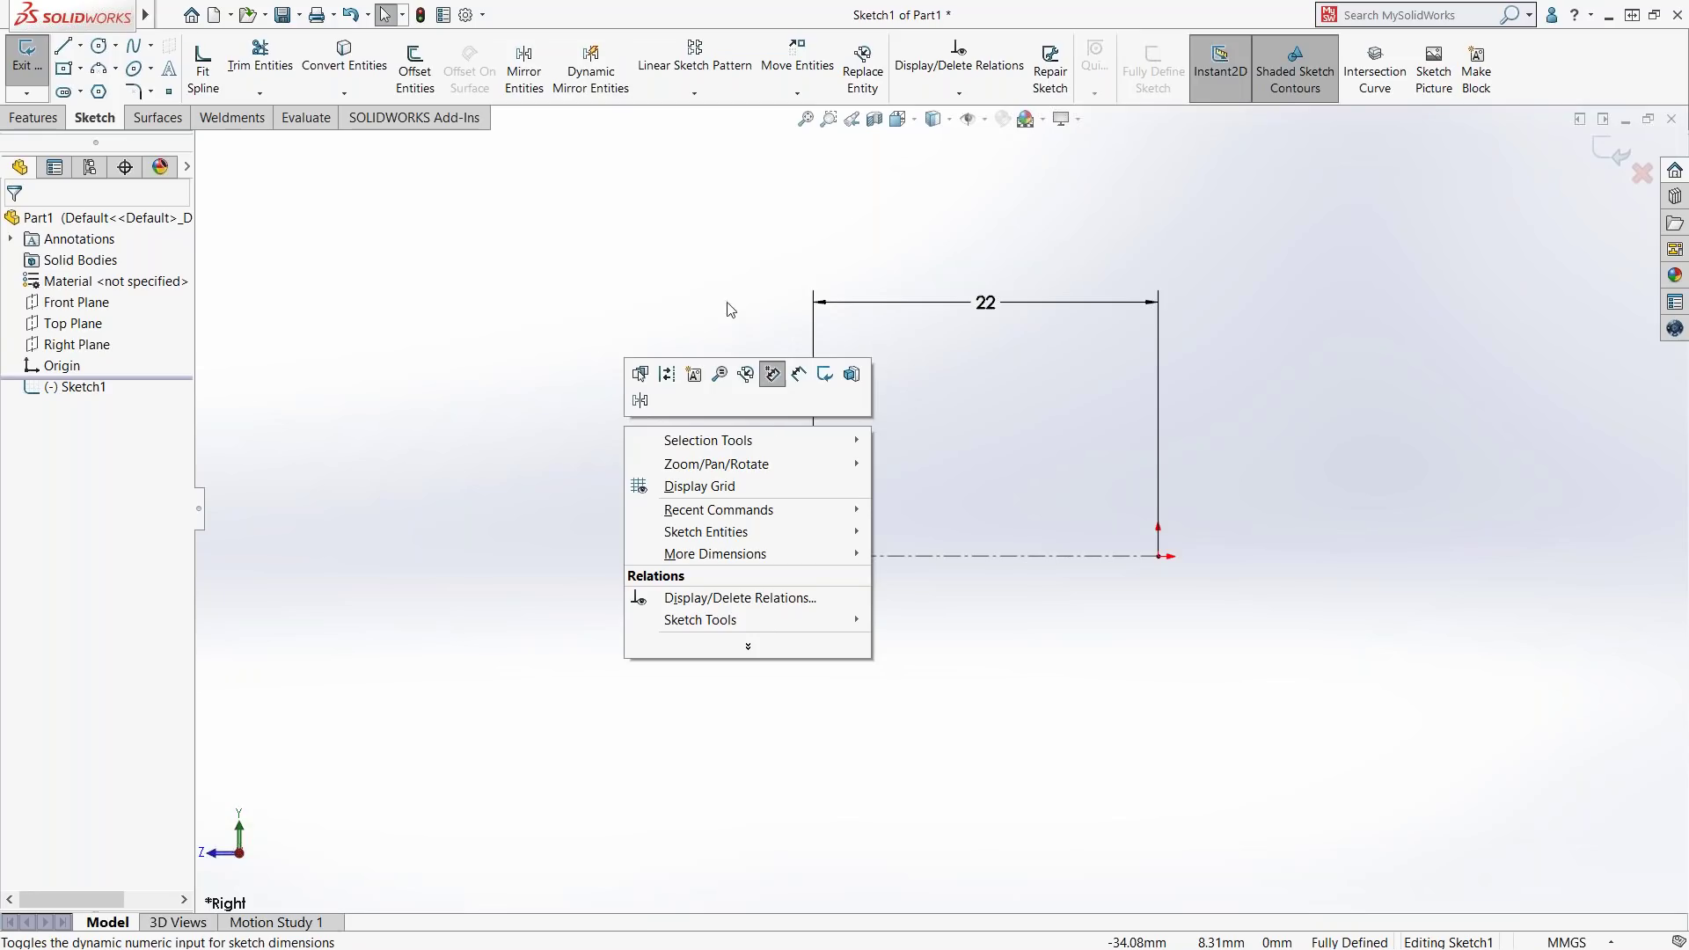
left_click(677, 260)
left_click(466, 16)
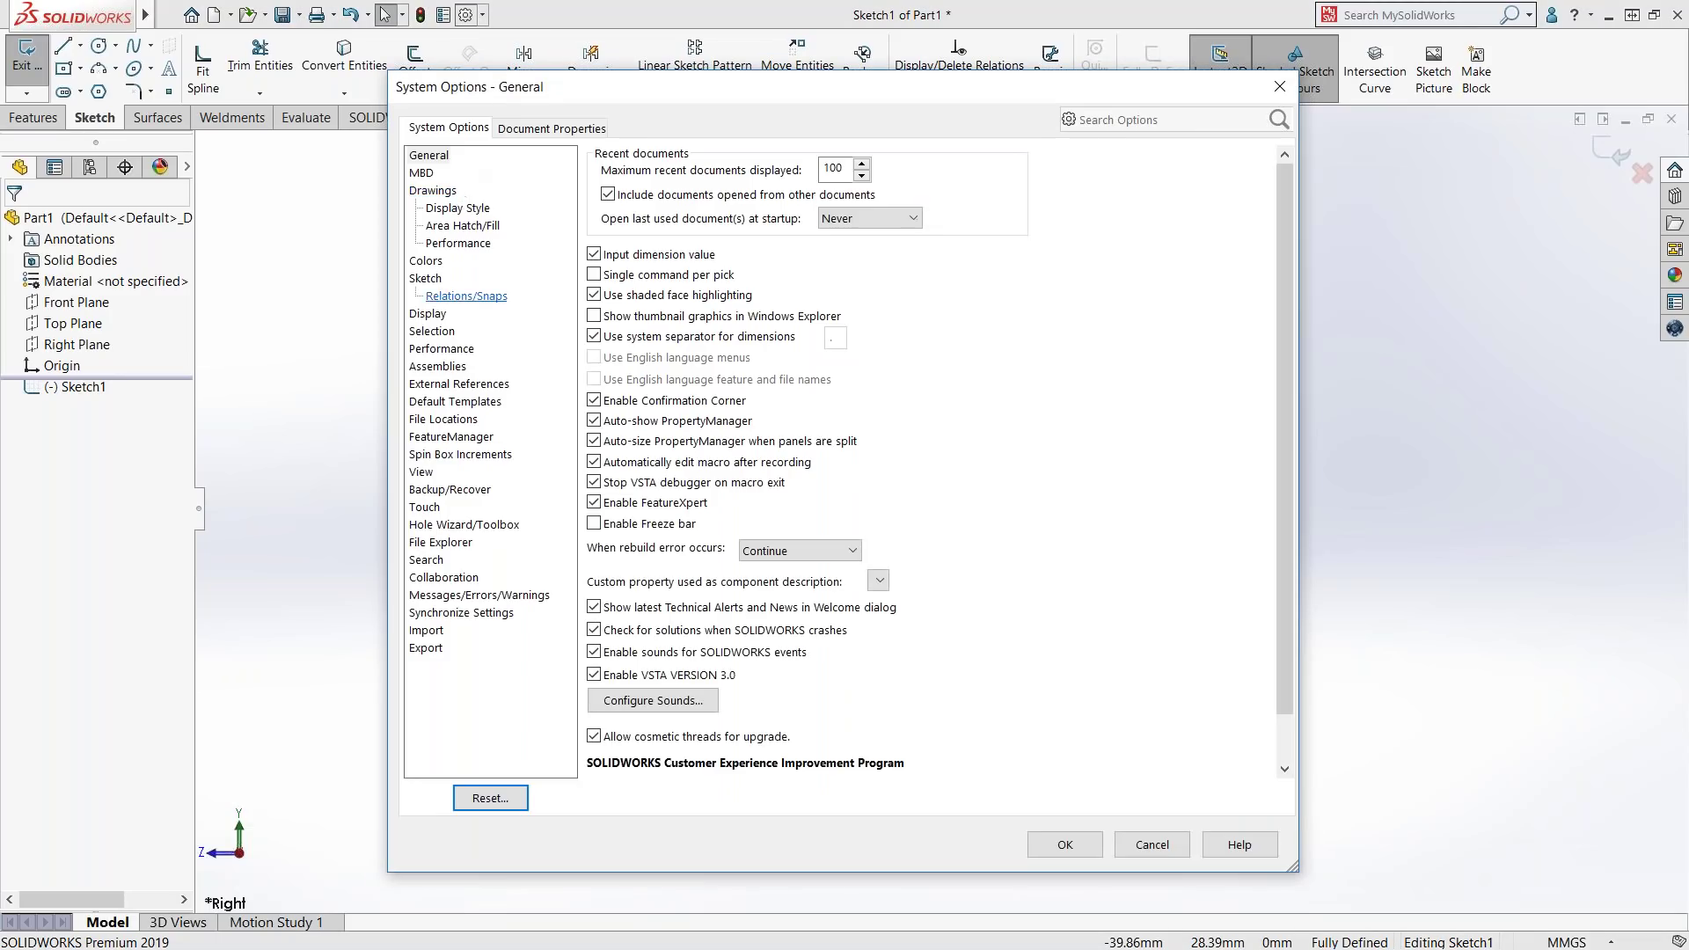
left_click(429, 280)
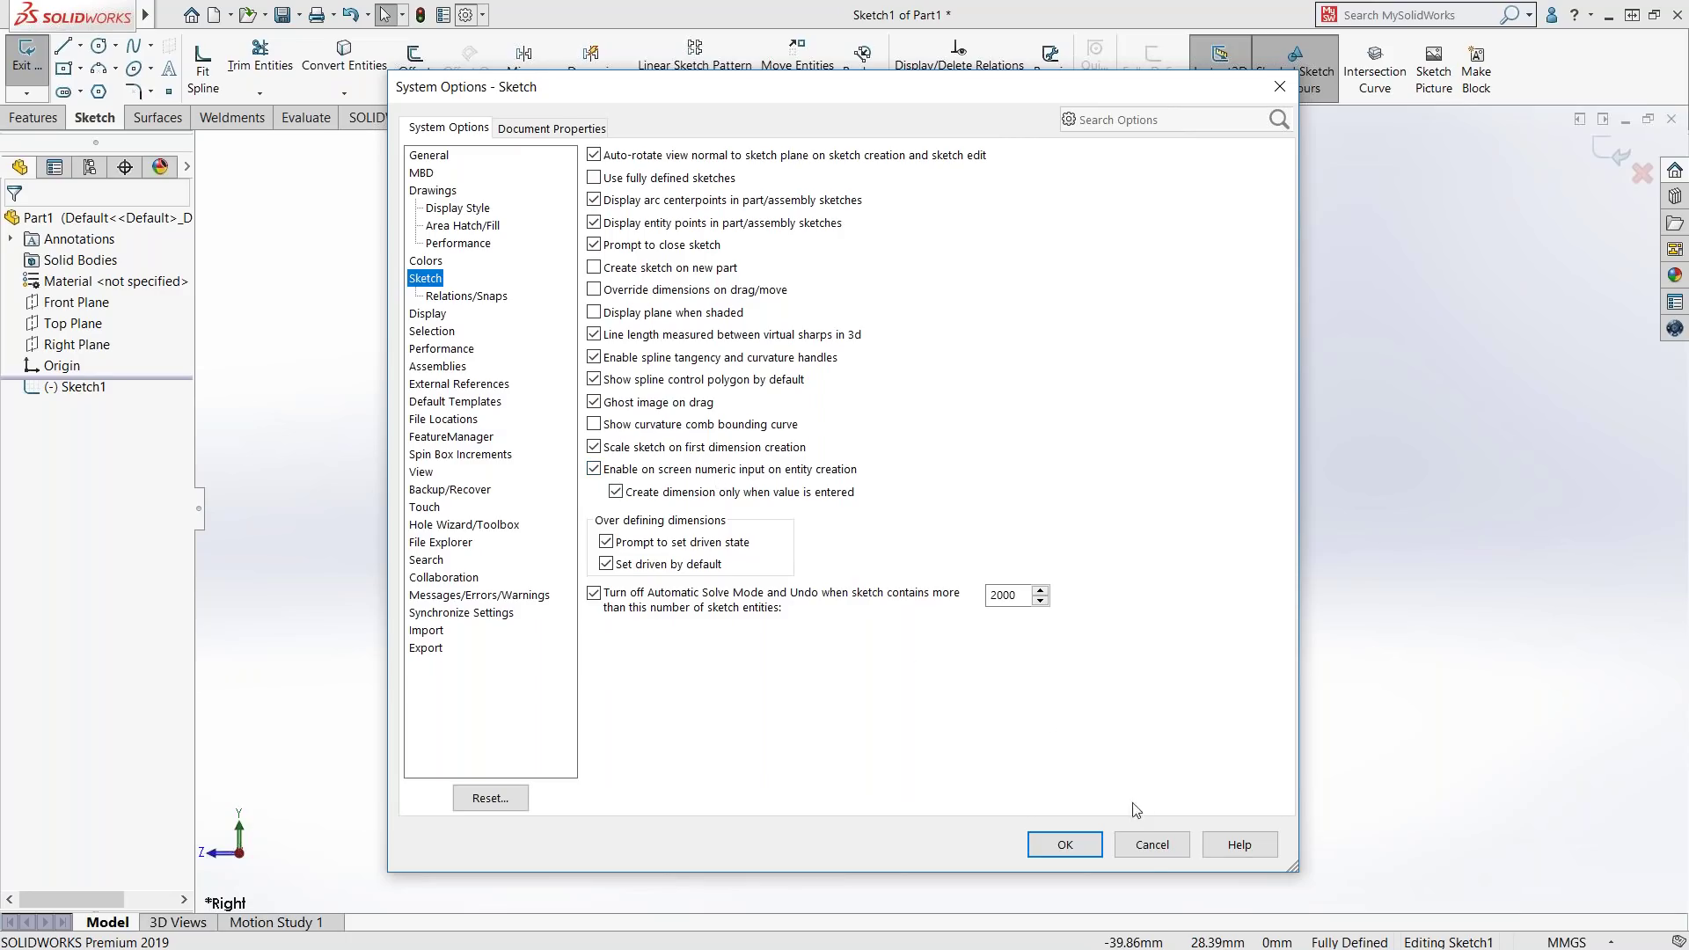
left_click(1153, 847)
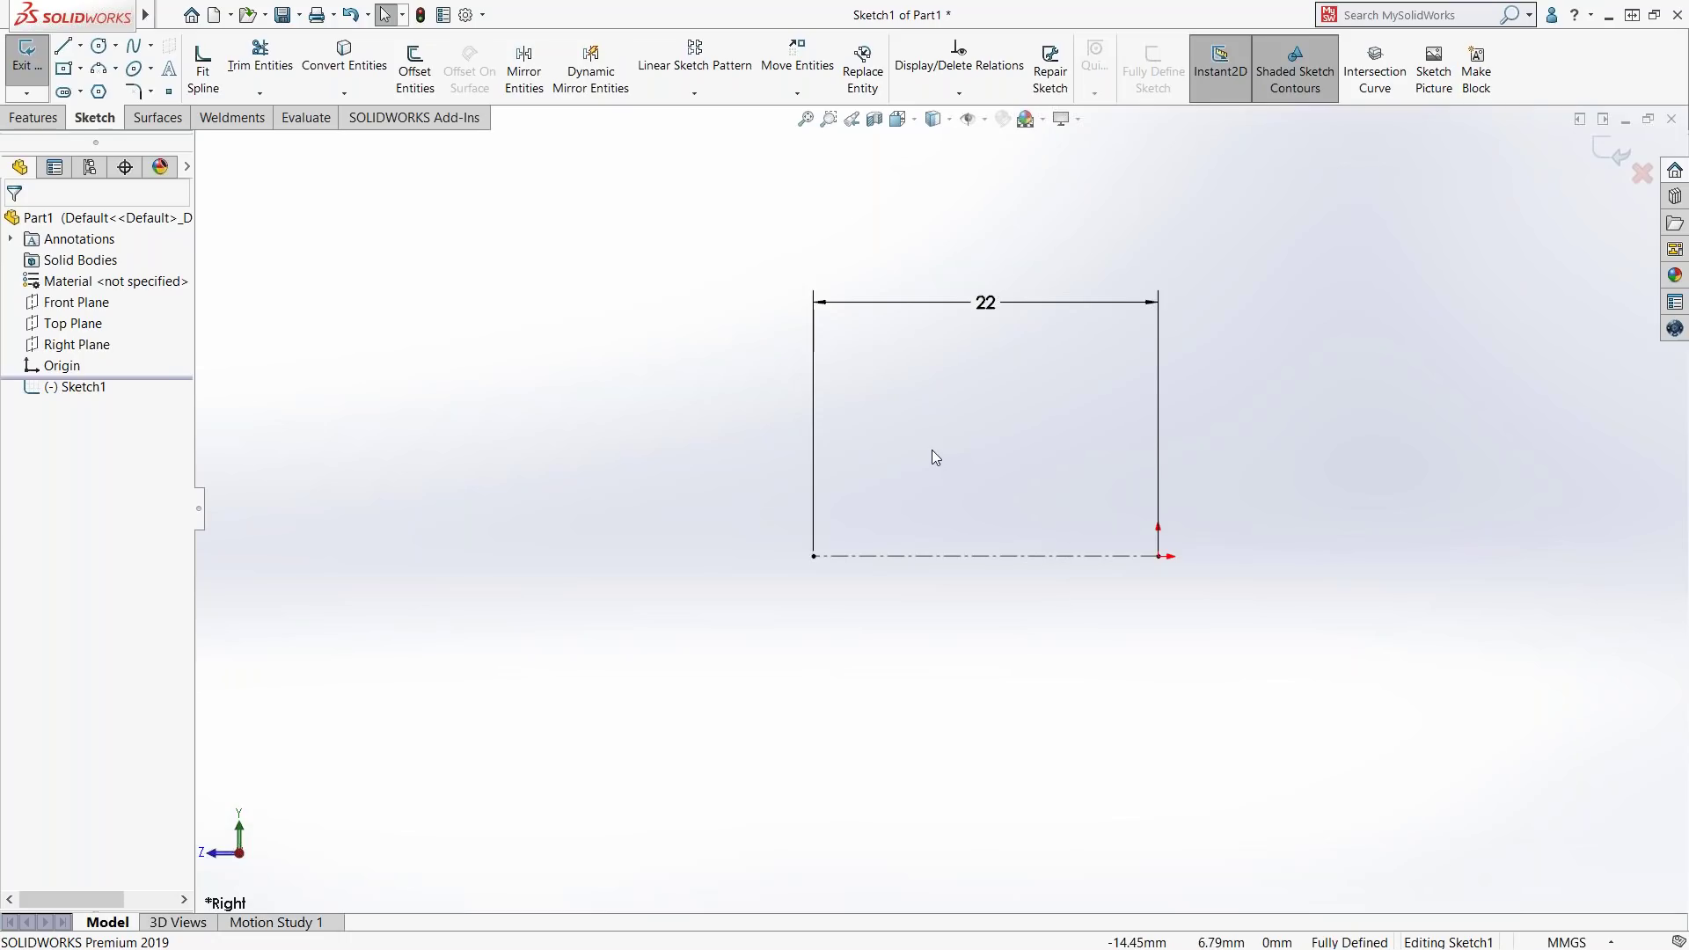
- Draw three concentric circles of 10, 16 and 30 mm diameter centred on the construction line's free end
right_click_drag(943, 451, 1049, 451)
left_click(814, 557)
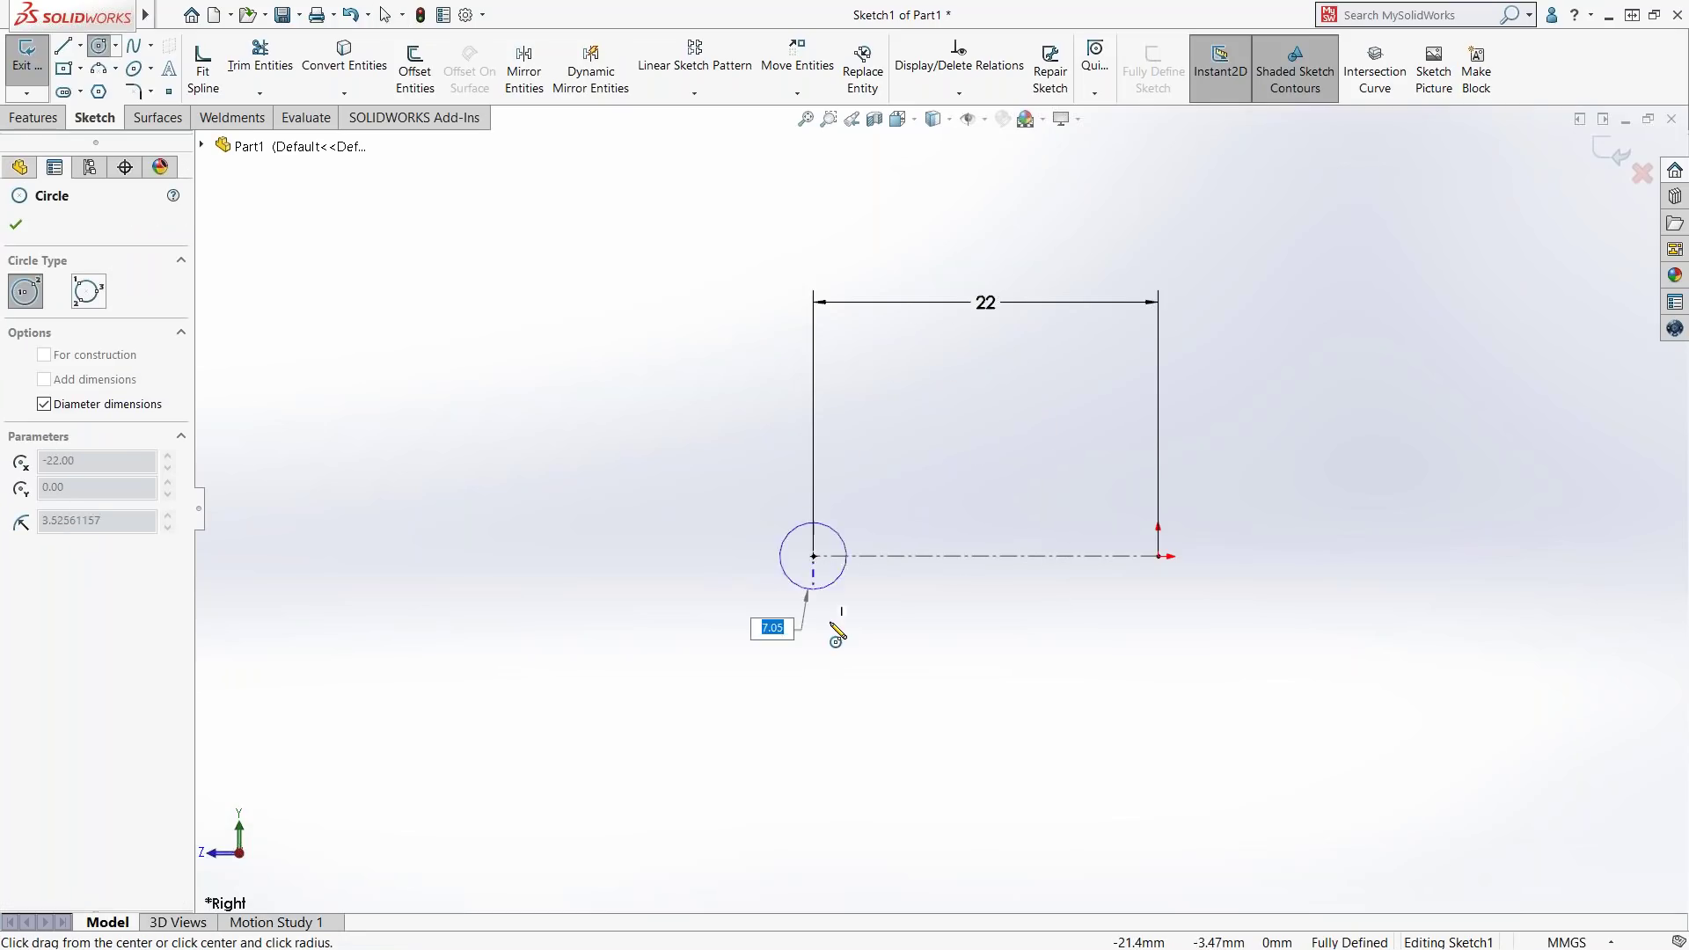
left_click(834, 632)
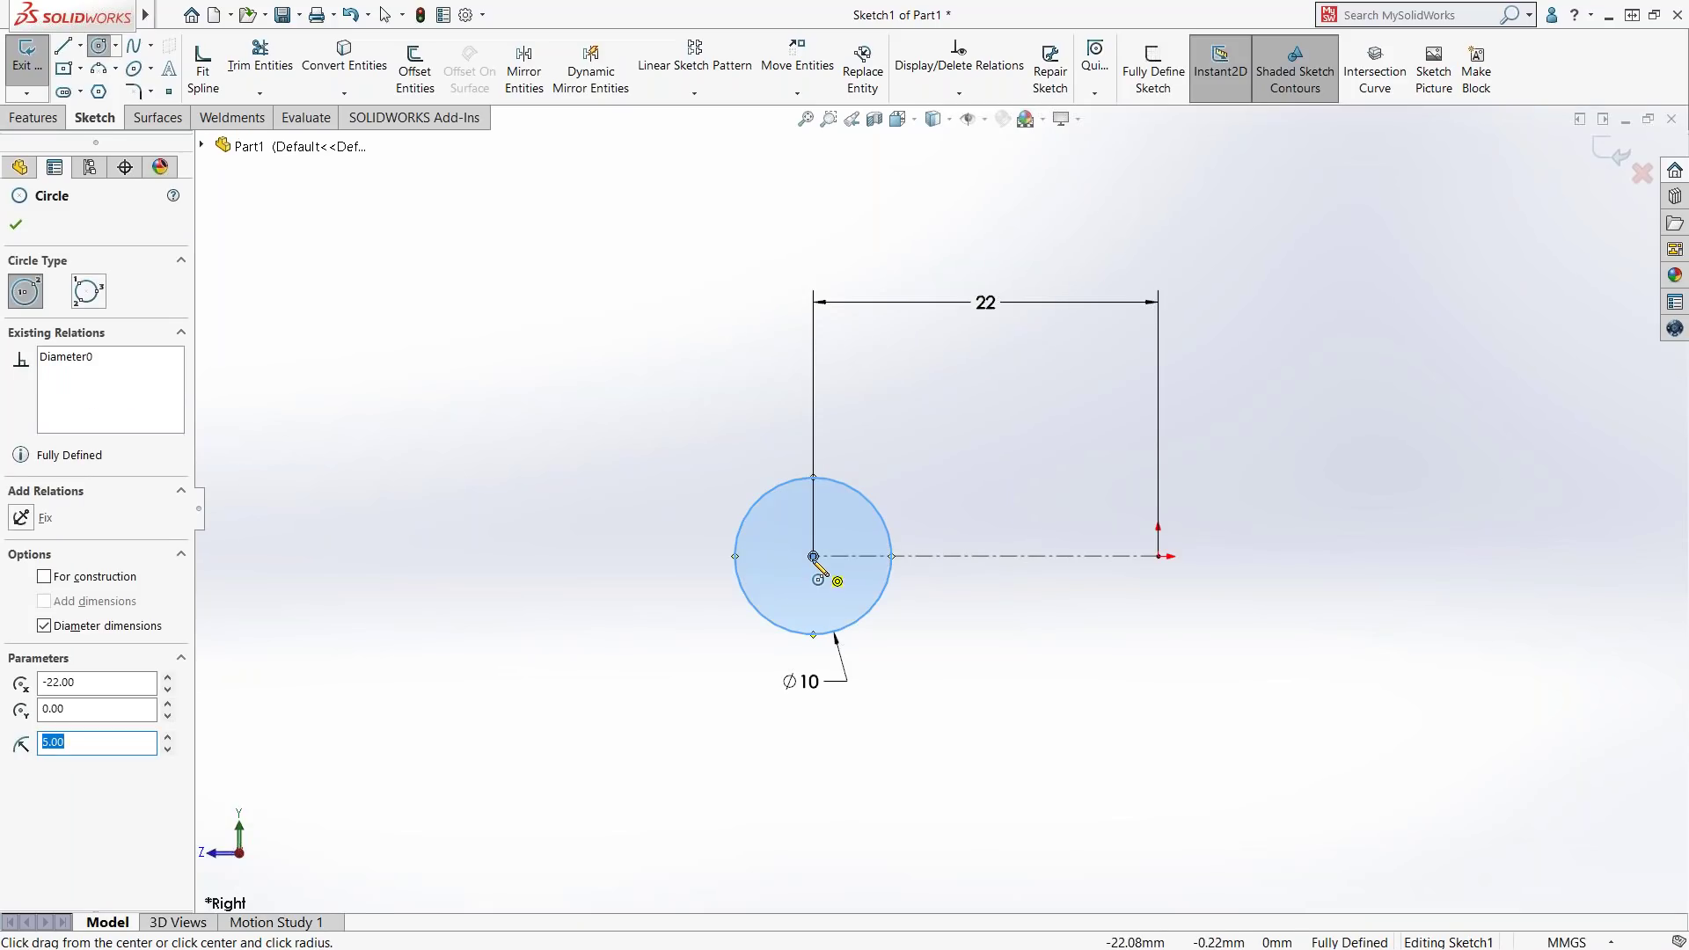
left_click(814, 556)
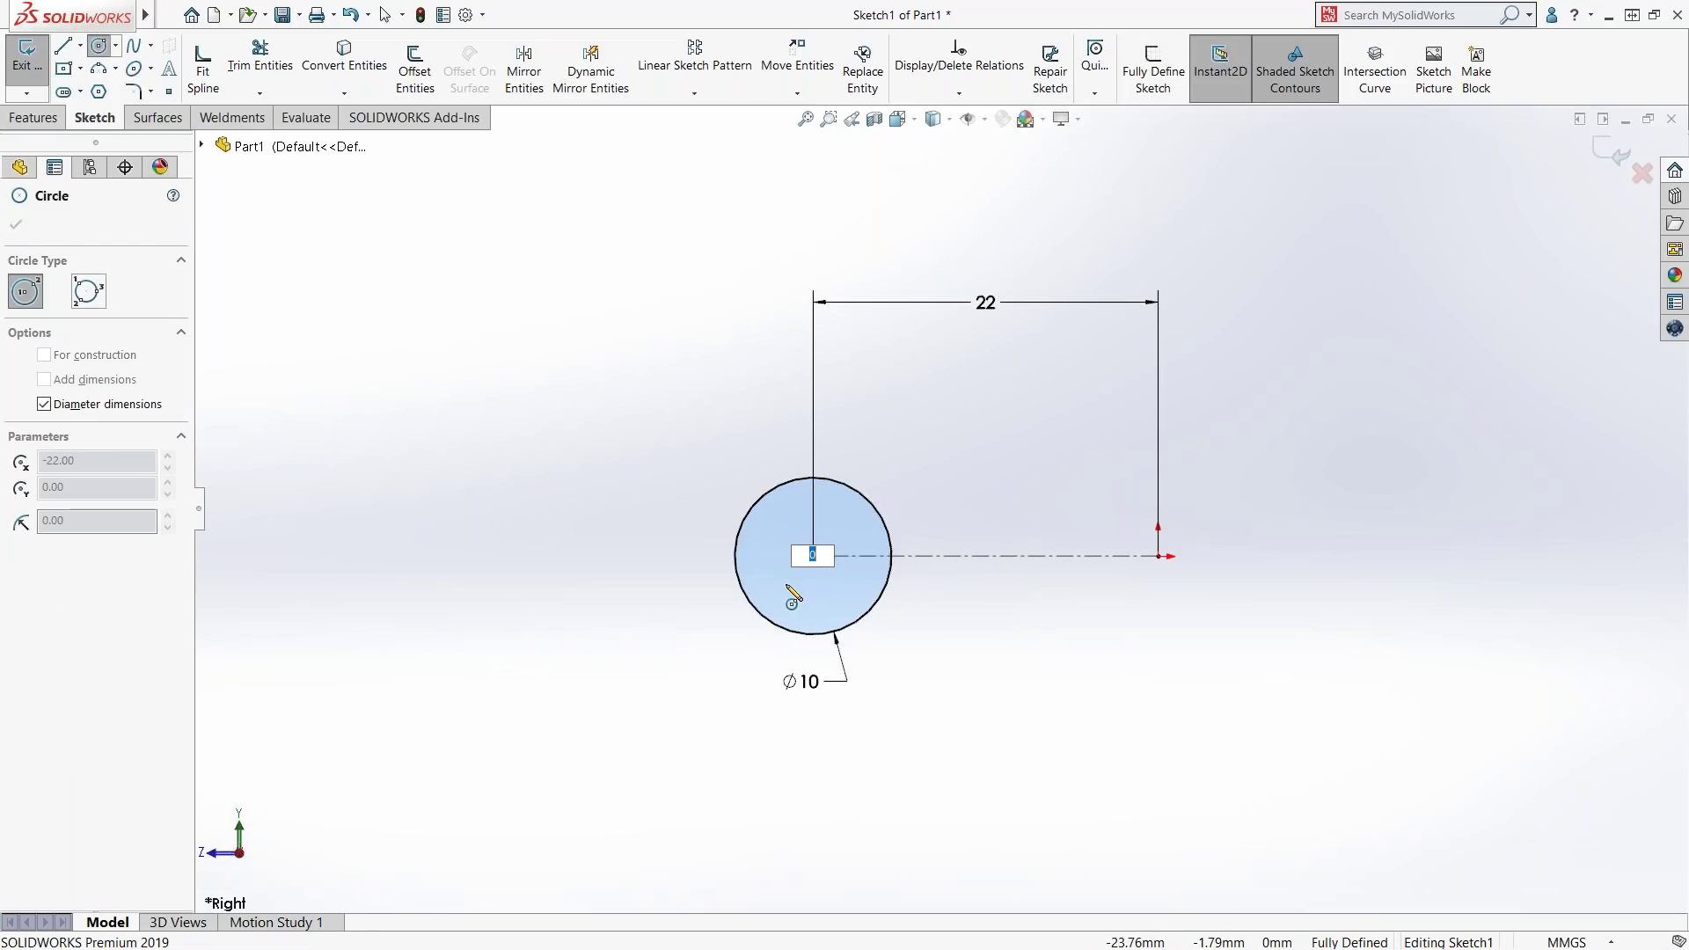
type("16")
key("Return")
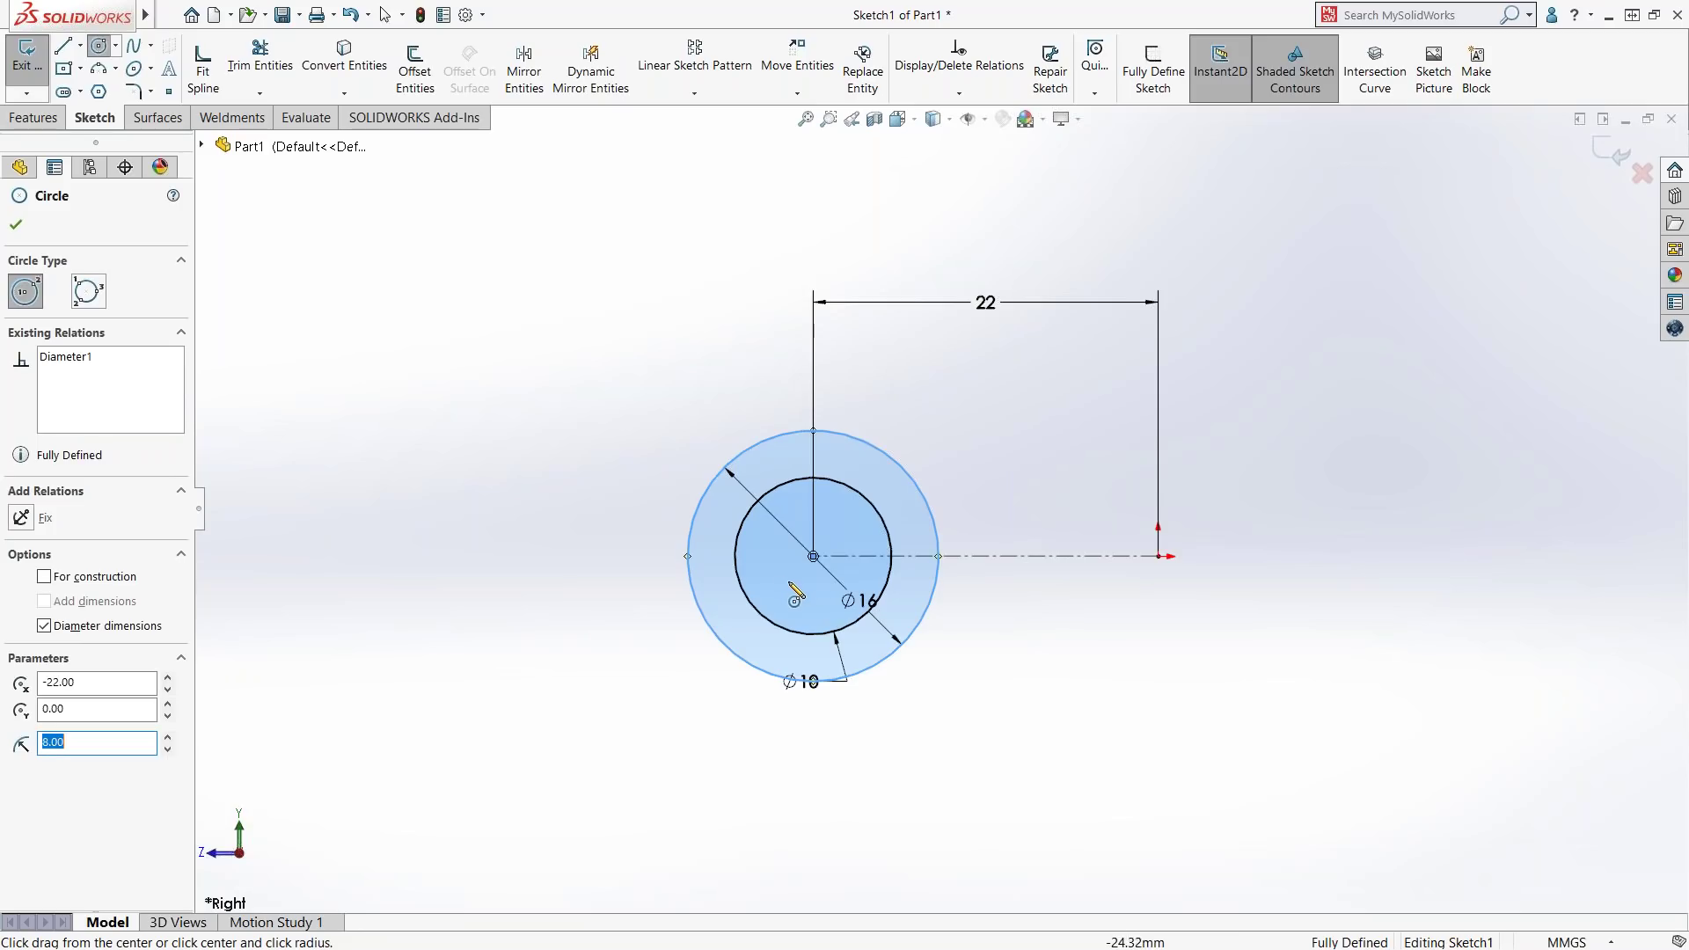
left_click(813, 556)
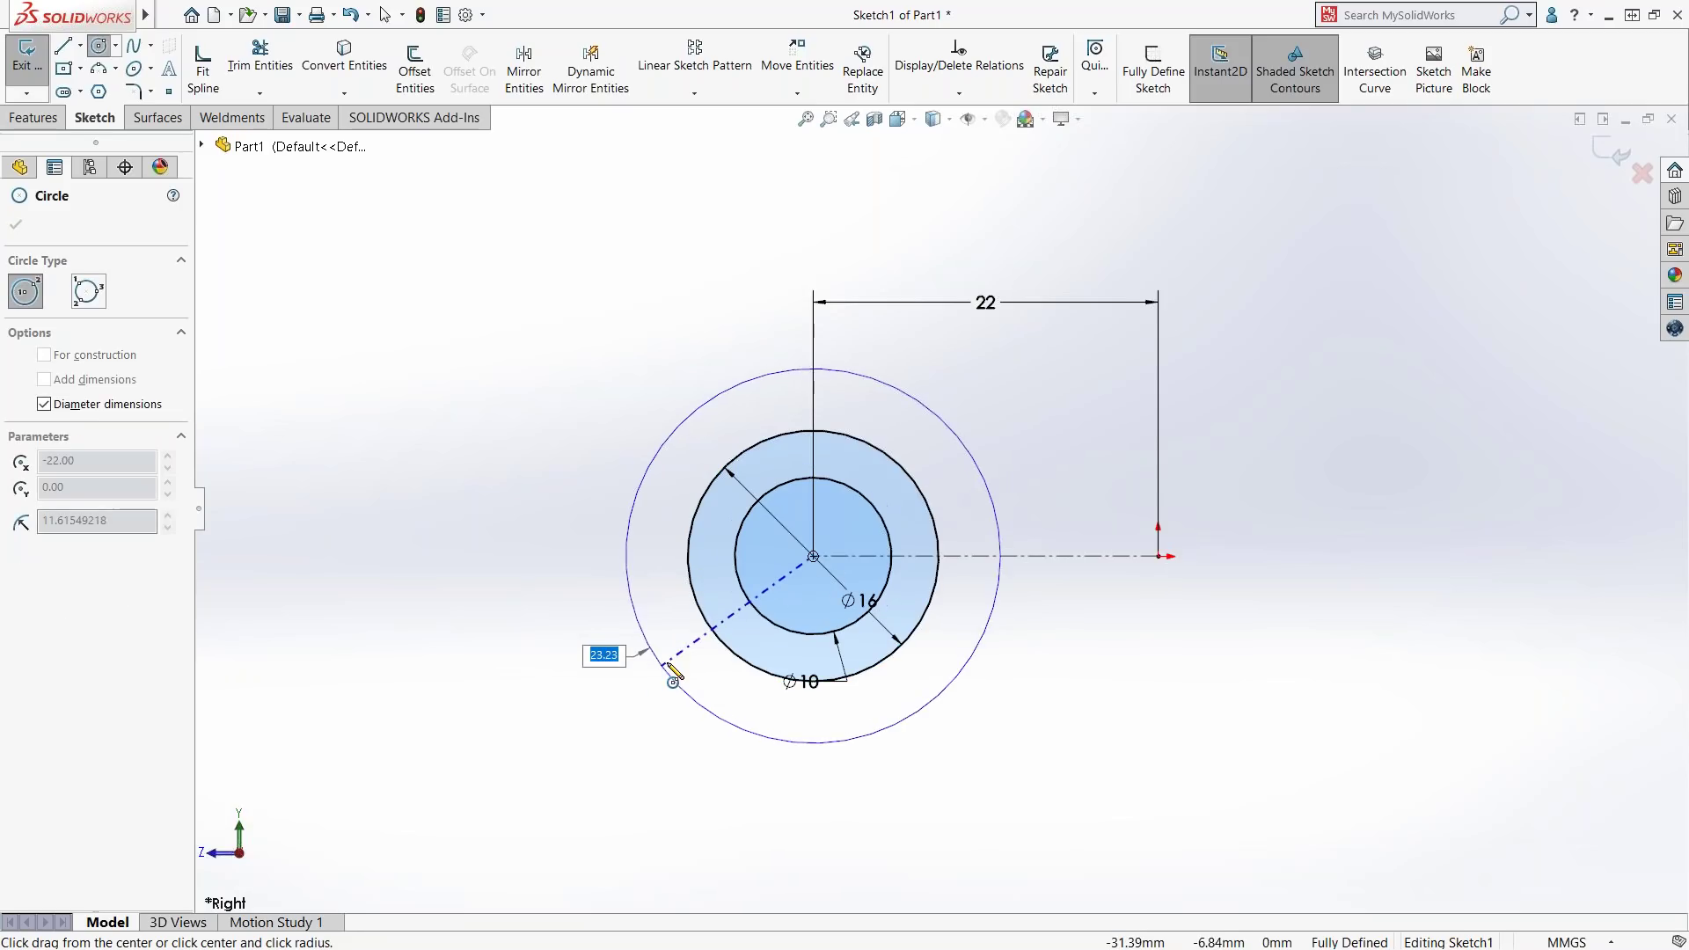
type("30")
key("Return")
key("Escape")
- Reposition the three circle diameter dimensions outside the circles, to the lower left of the profile
left_click_drag(563, 677, 513, 705)
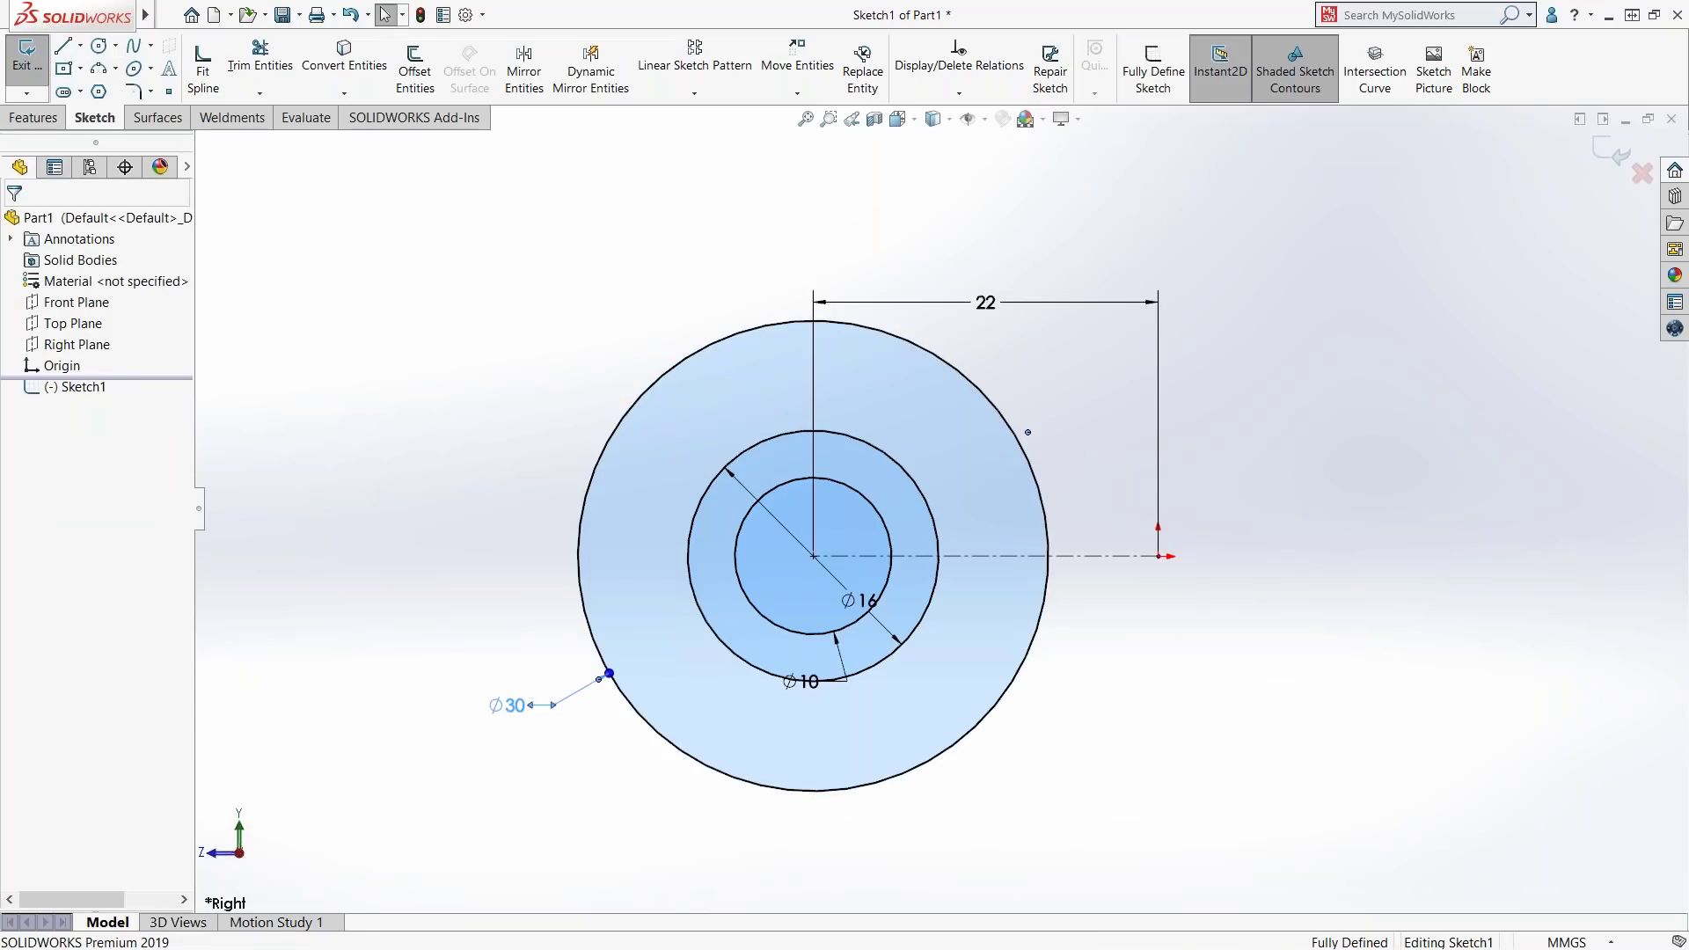
left_click_drag(803, 694, 600, 778)
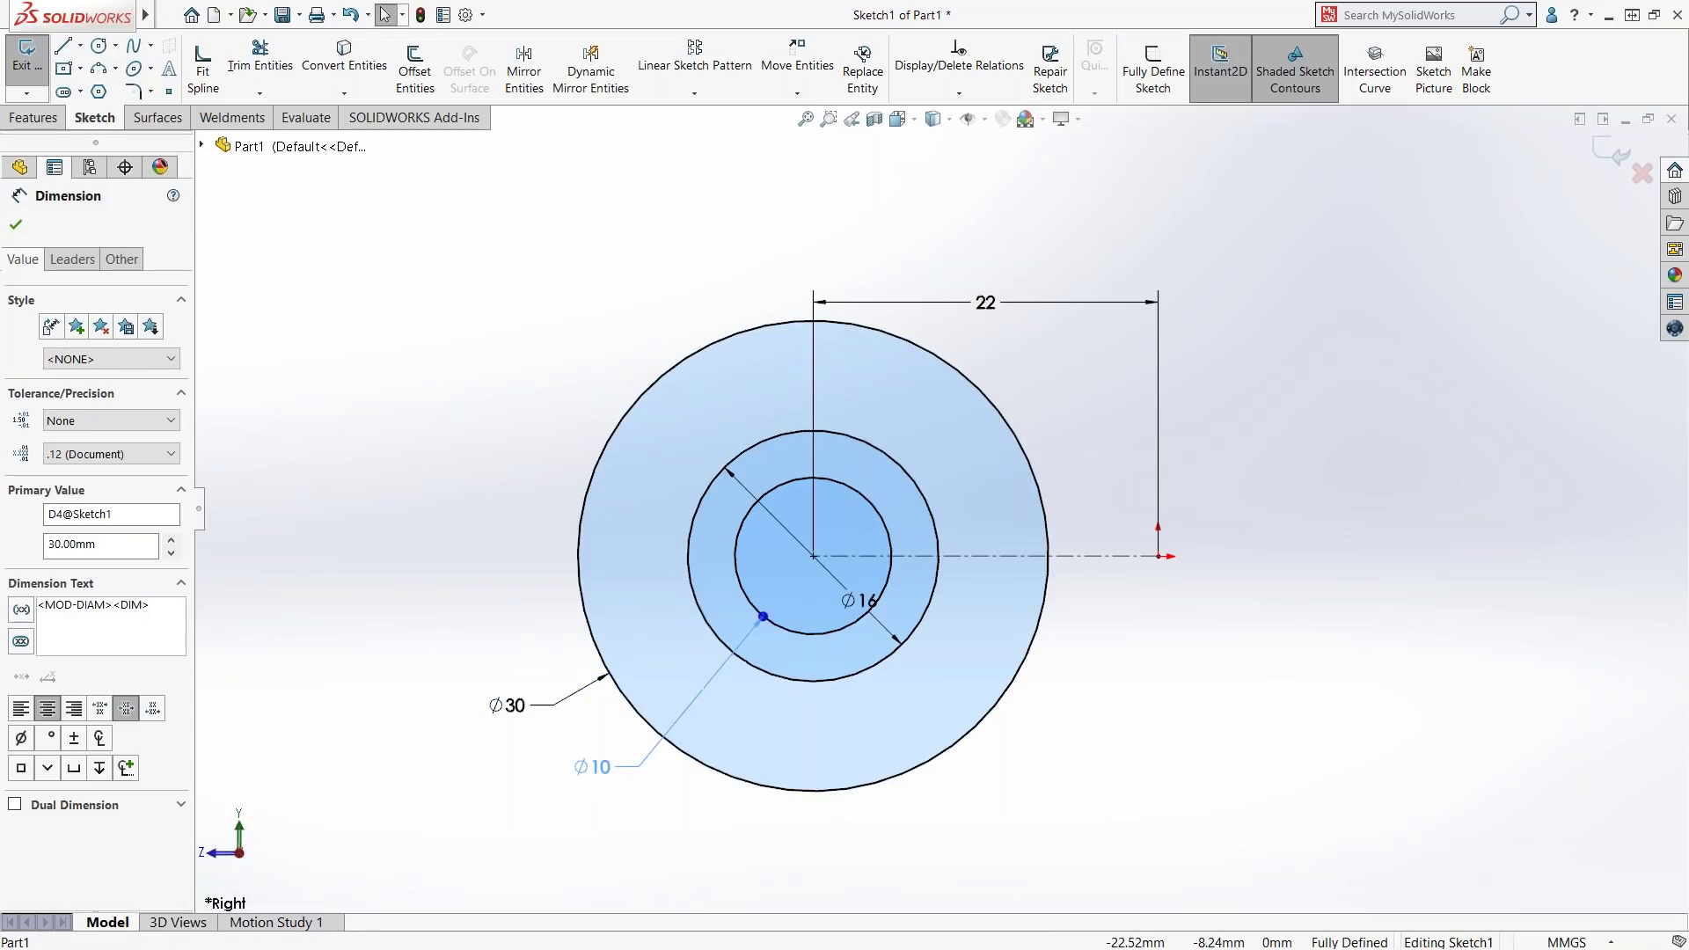
left_click_drag(858, 601, 480, 596)
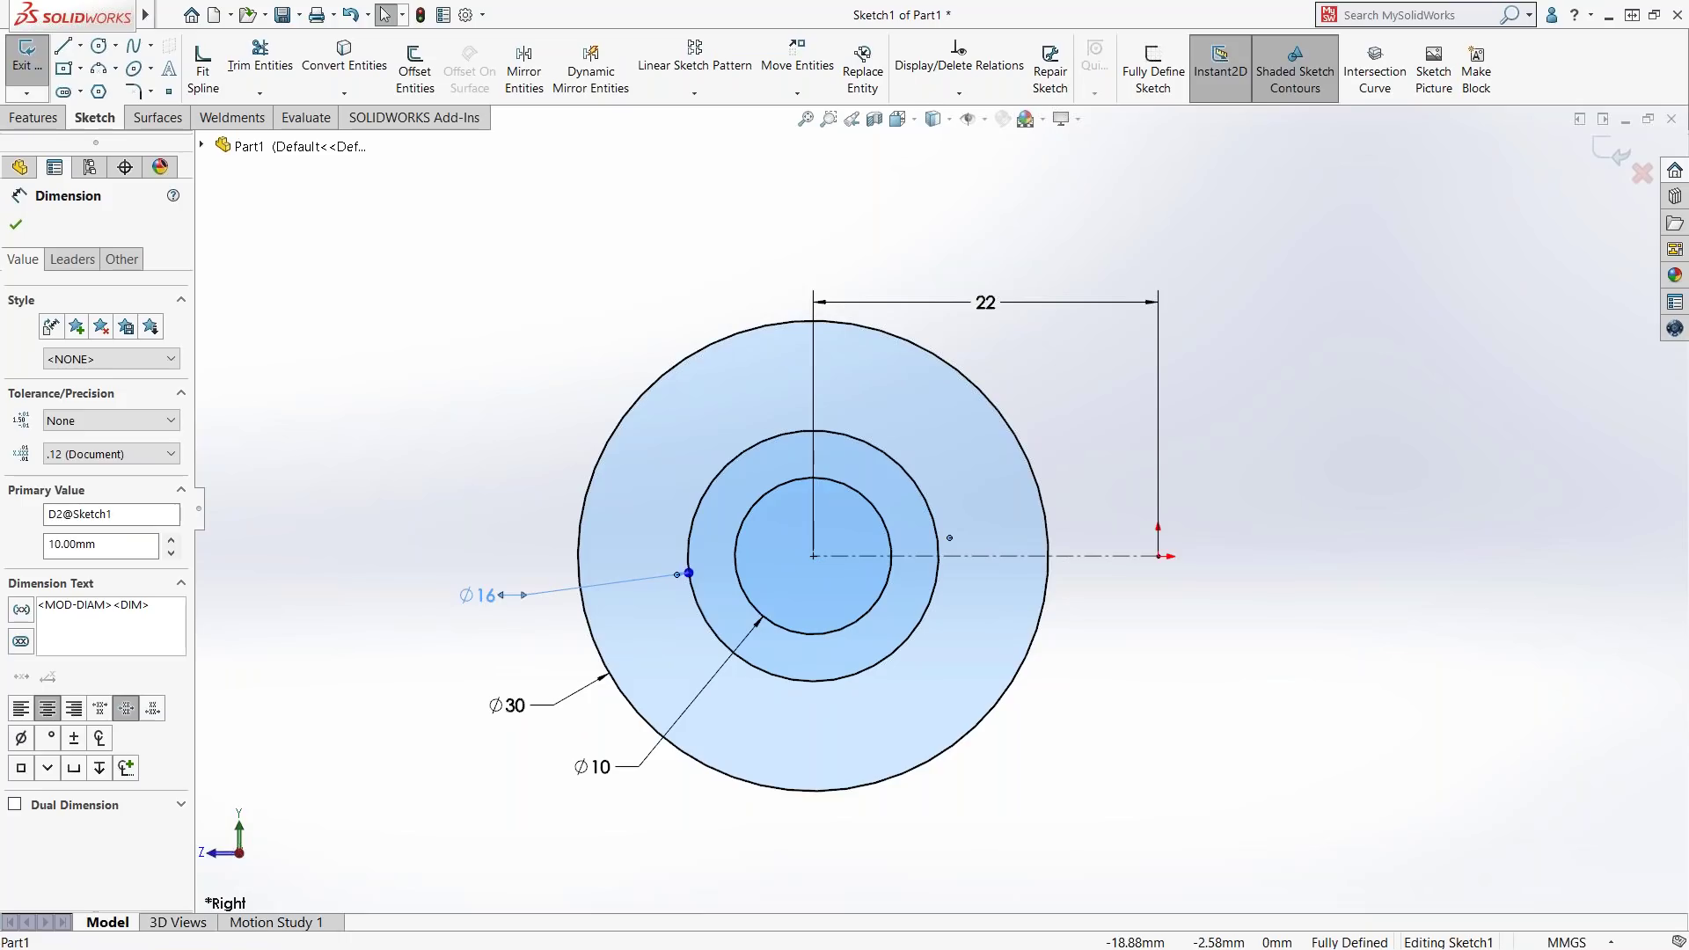
- Display the 16 mm and 30 mm circle dimensions as radii
left_click(540, 706, "ctrl")
left_click(528, 705)
right_click(539, 704)
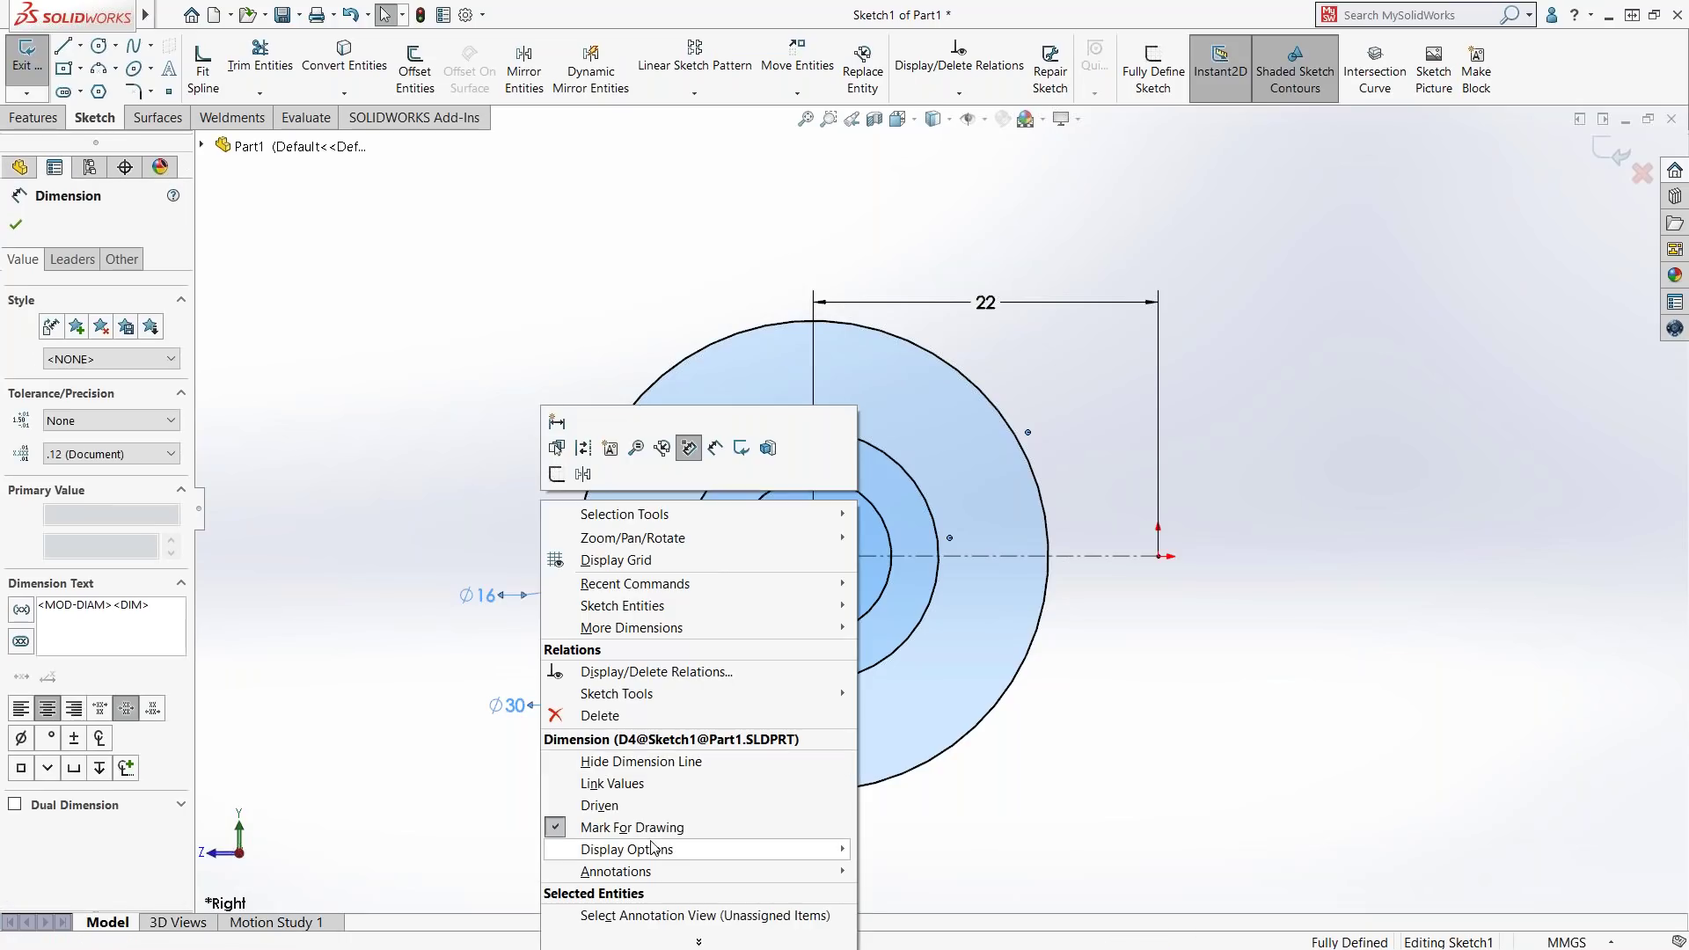
mouse_move(695, 849)
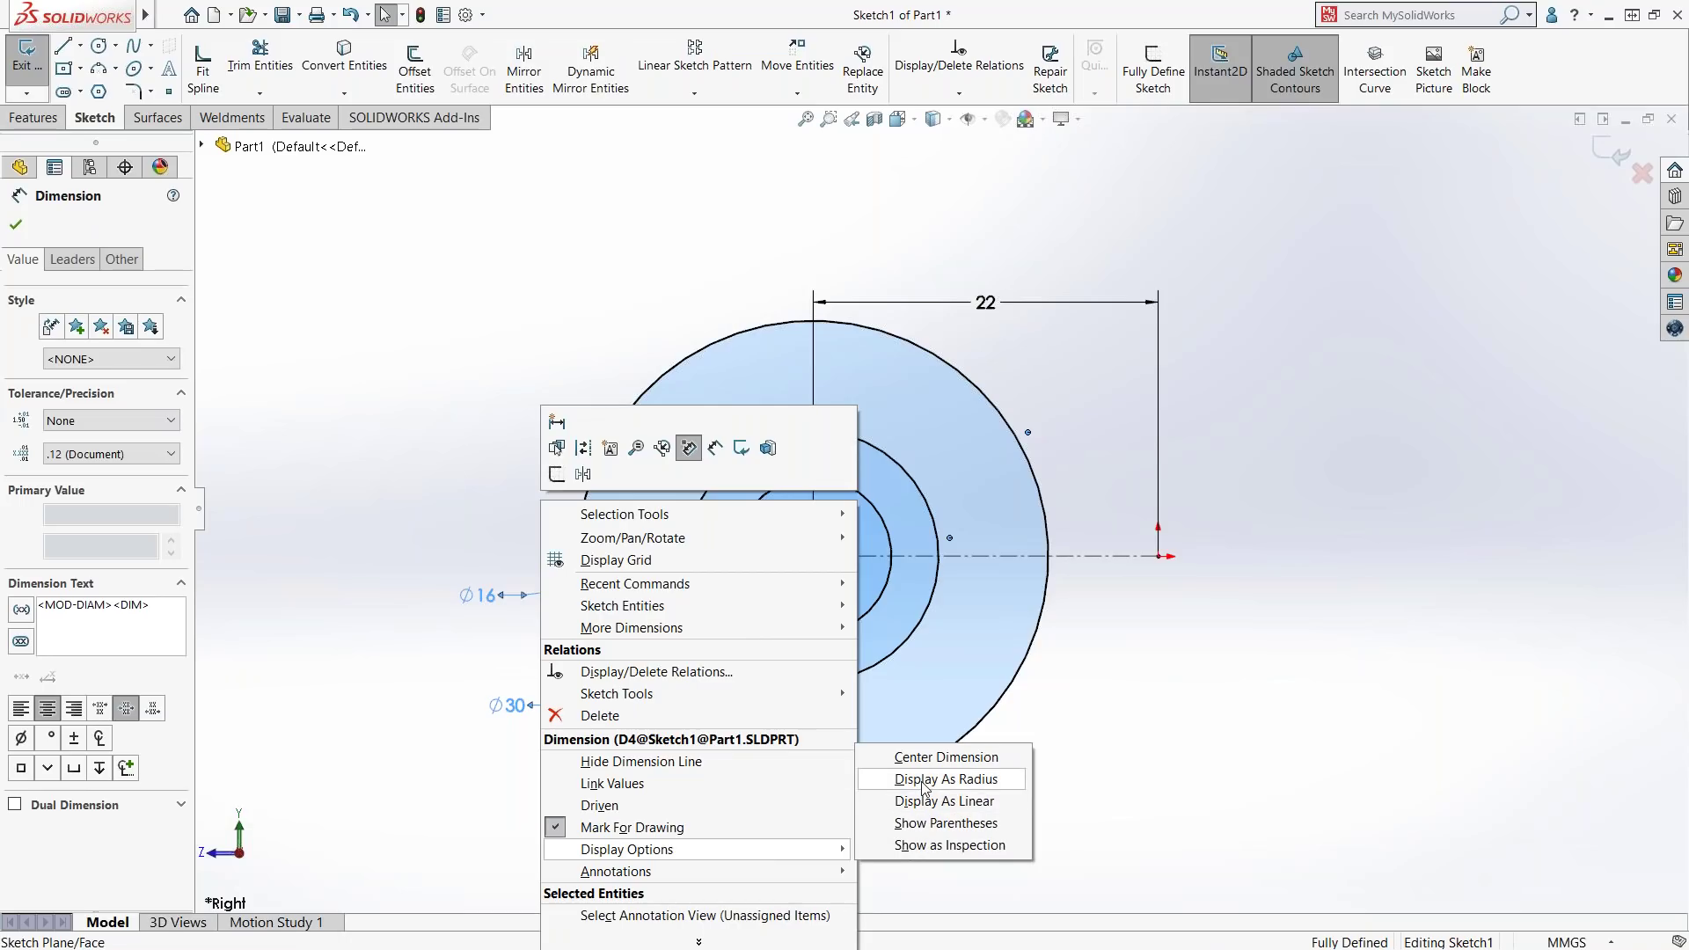
left_click(859, 762)
left_click(511, 521)
middle_click_drag(526, 496, 540, 436, "ctrl")
mouse_move(519, 436)
middle_mouse_down("shift")
mouse_move(506, 447)
mouse_move(550, 440)
middle_mouse_up("shift")
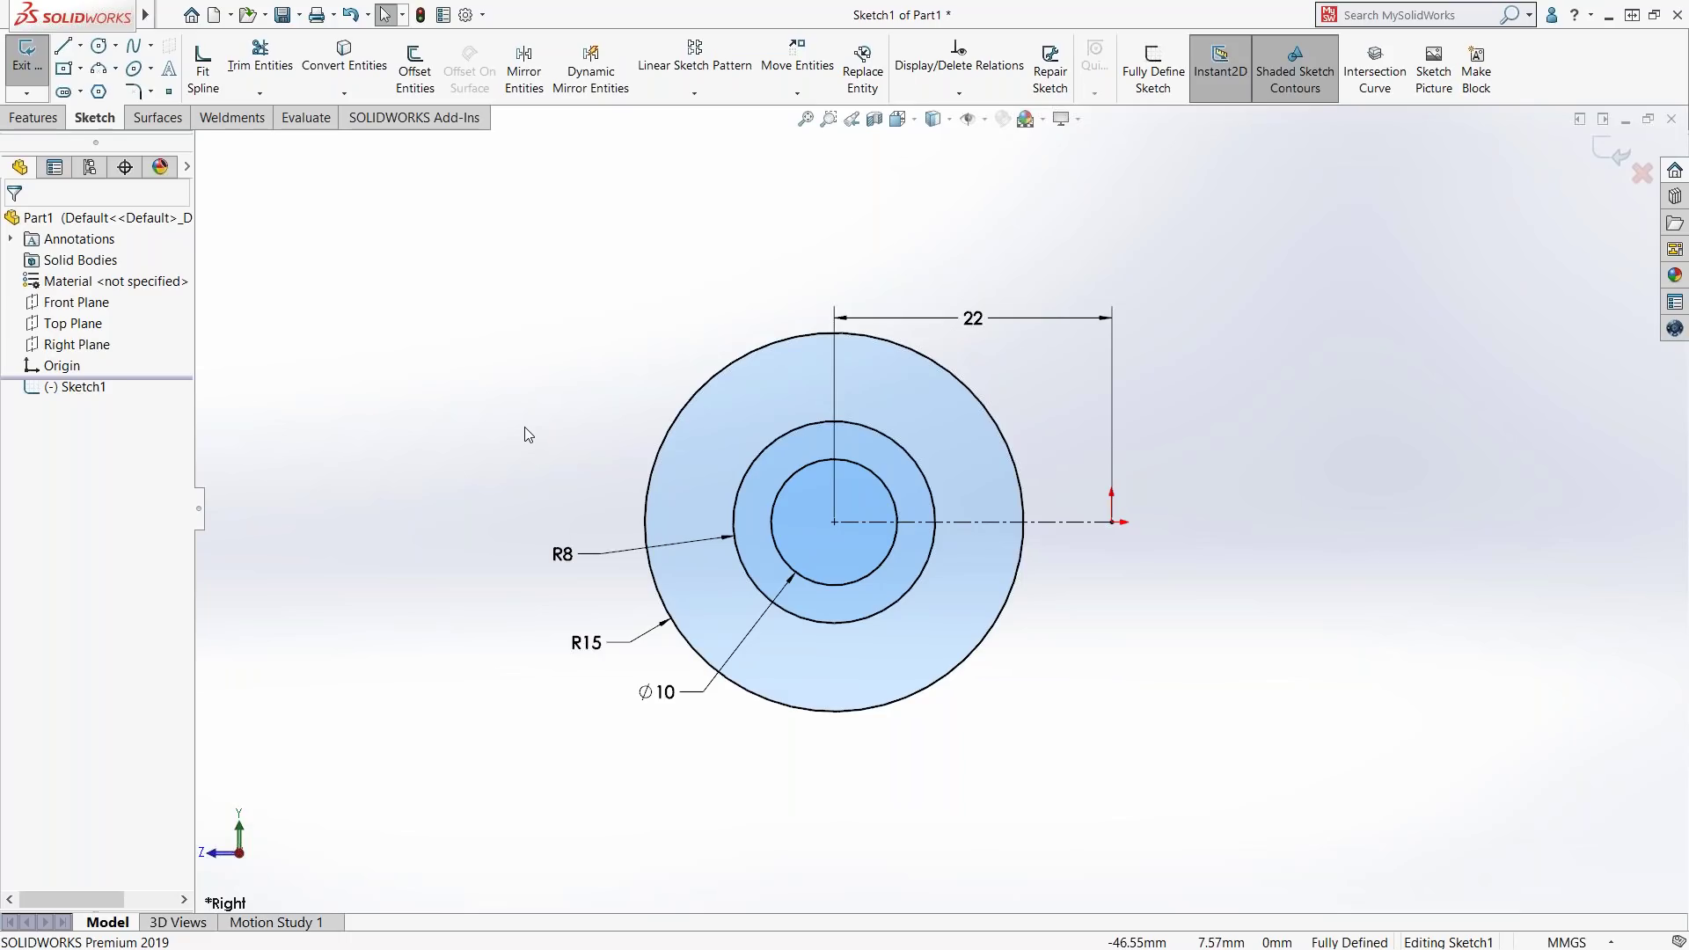
- Sketch a vertical line about 28 mm long through the origin, joined at both ends to the middle circle by tangent lines
right_click_drag(524, 426, 607, 359)
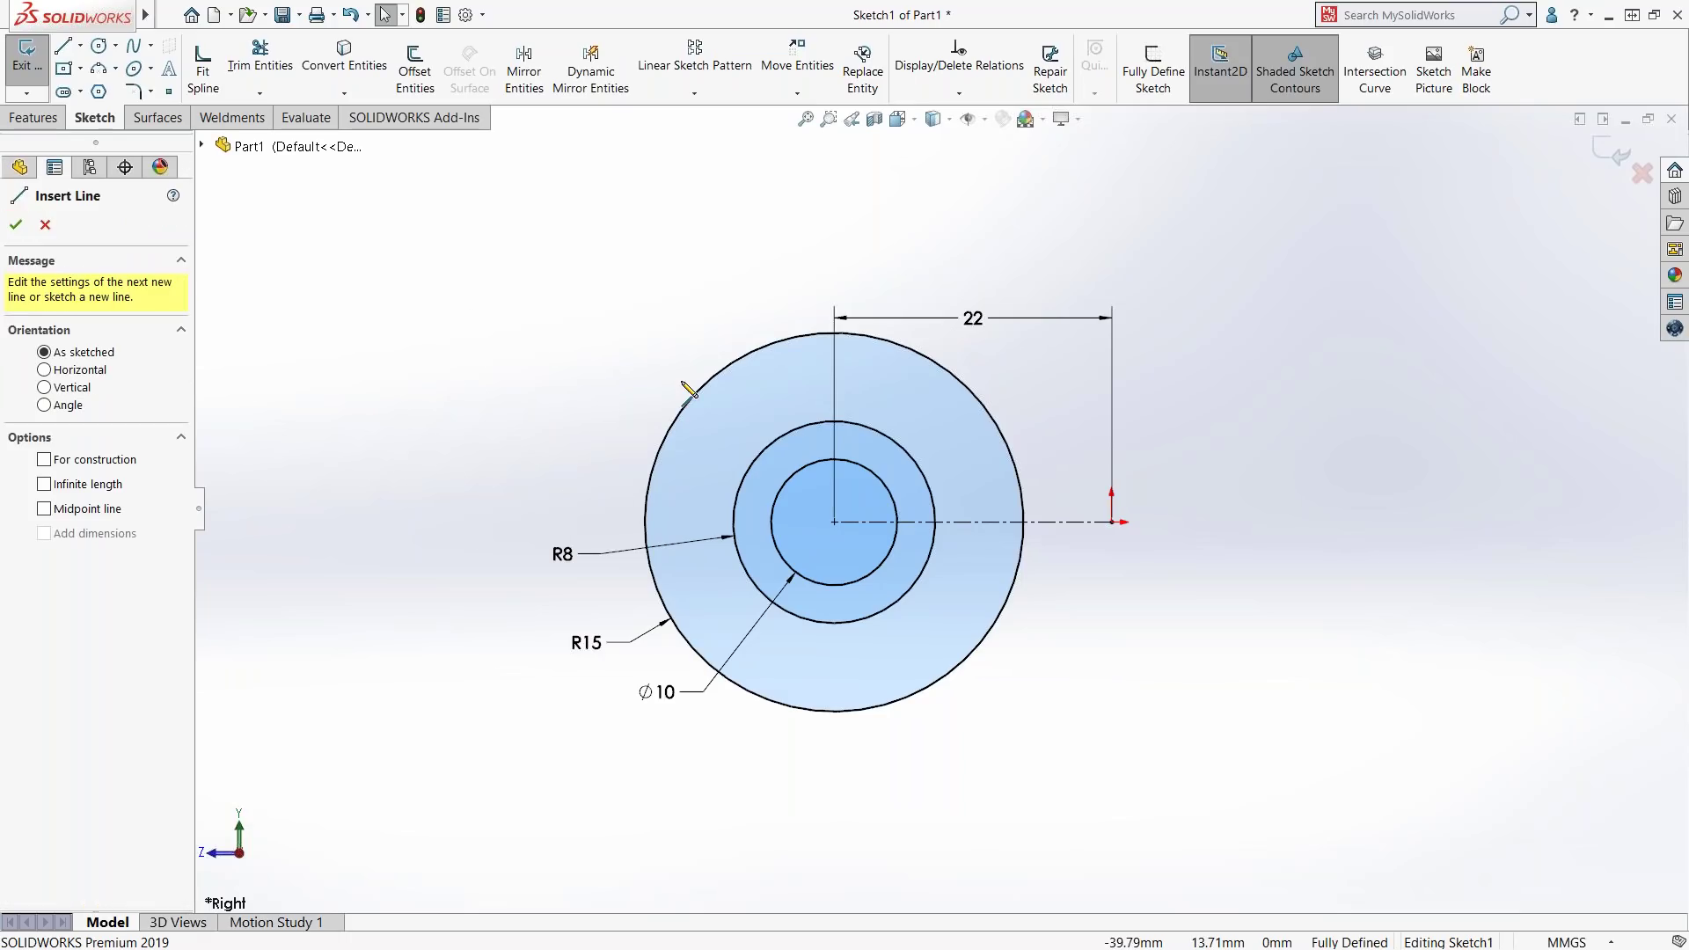
left_click(834, 420)
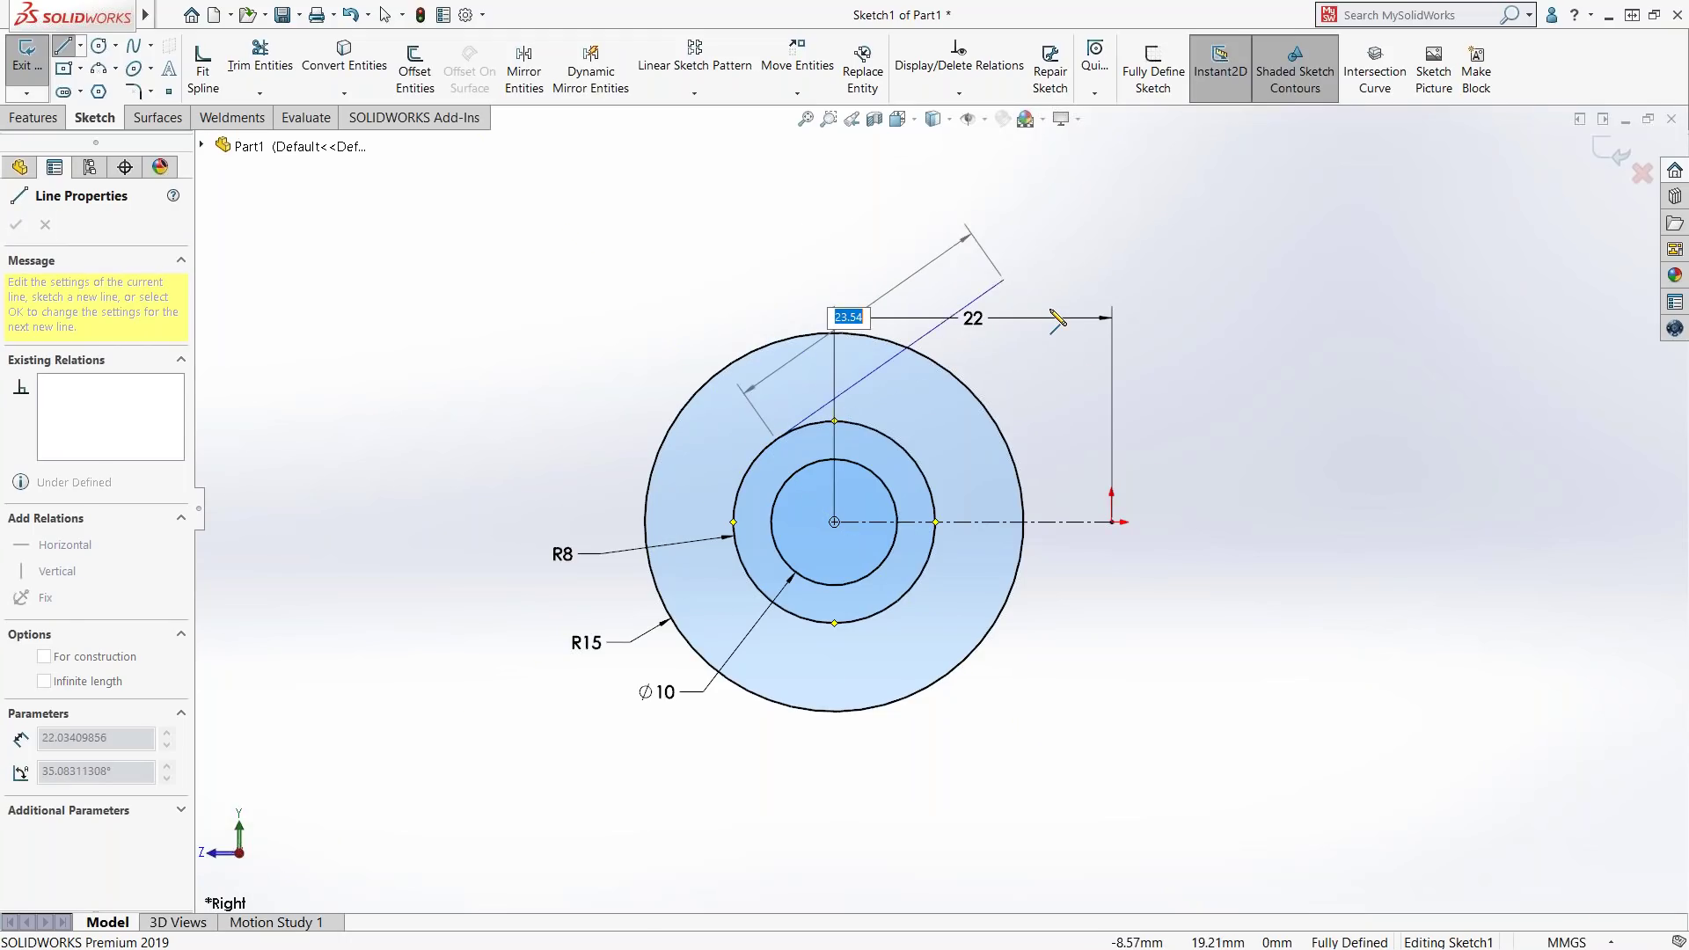
left_click(1112, 346)
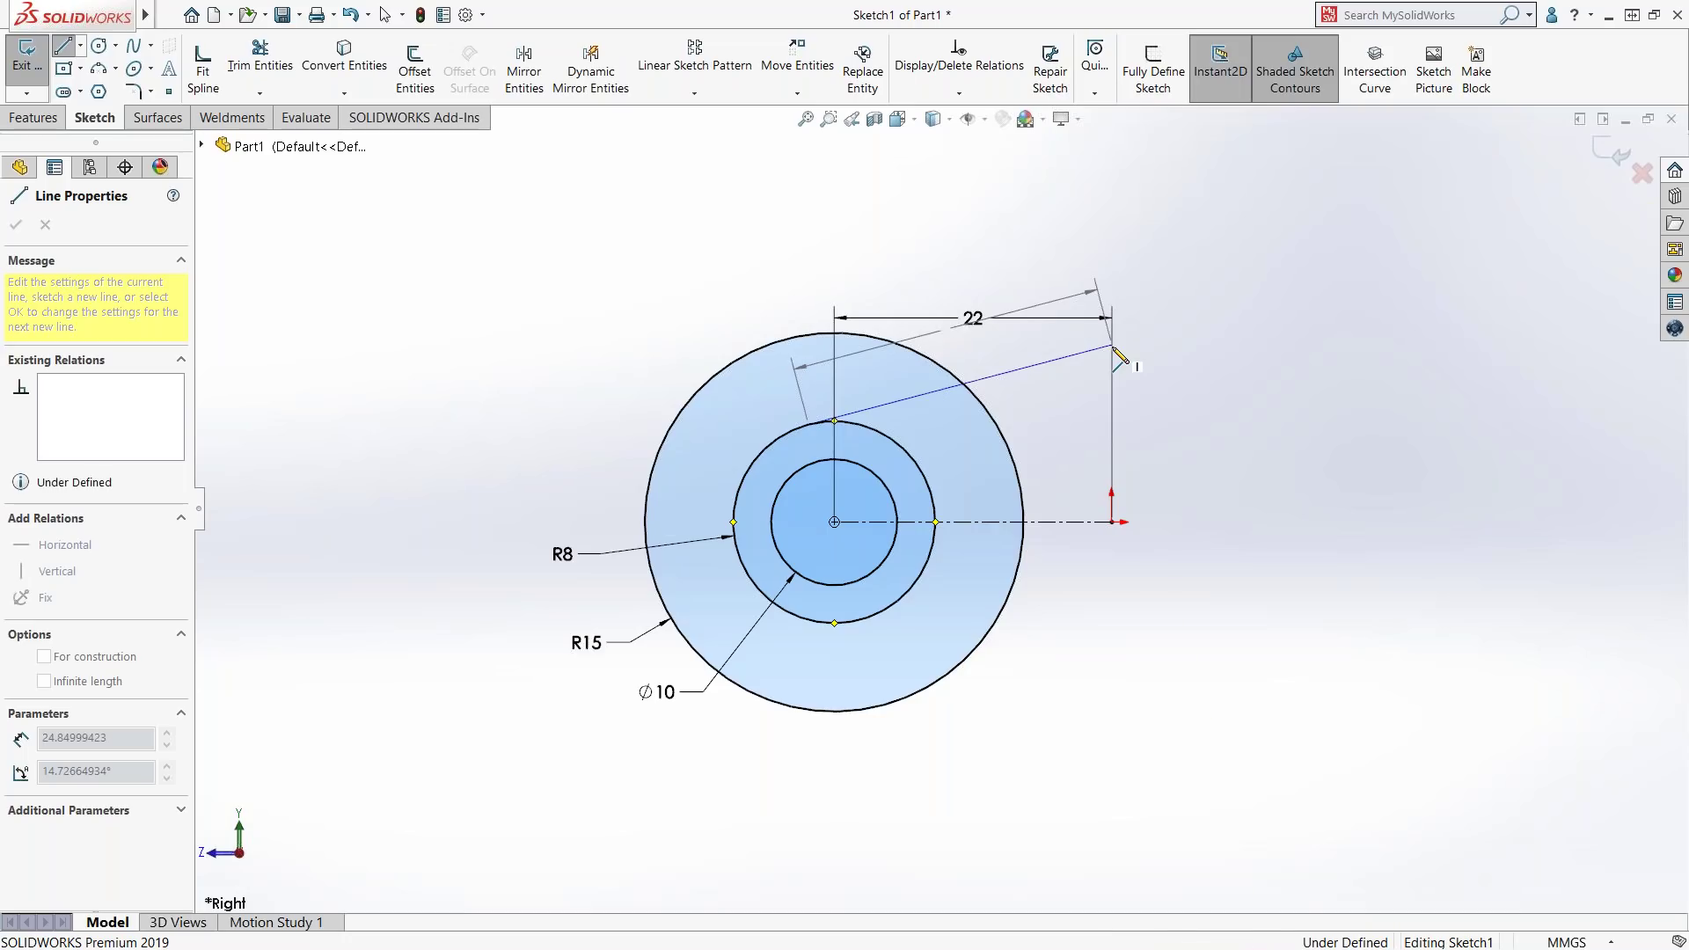
left_click(1111, 694)
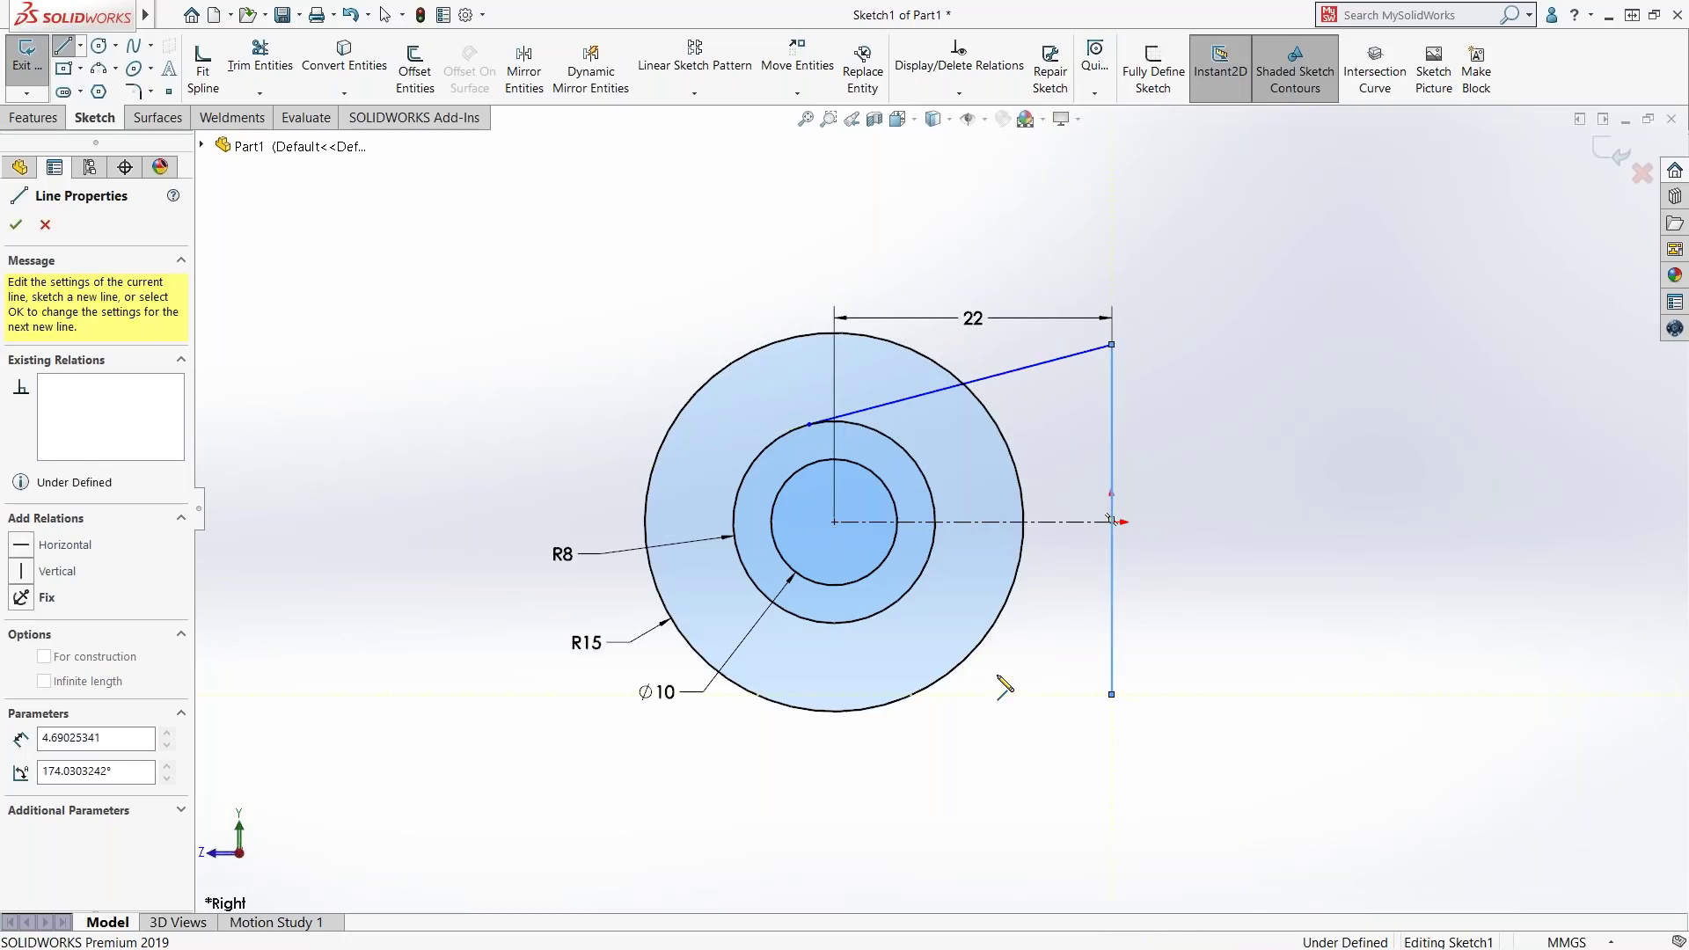
left_click(810, 622)
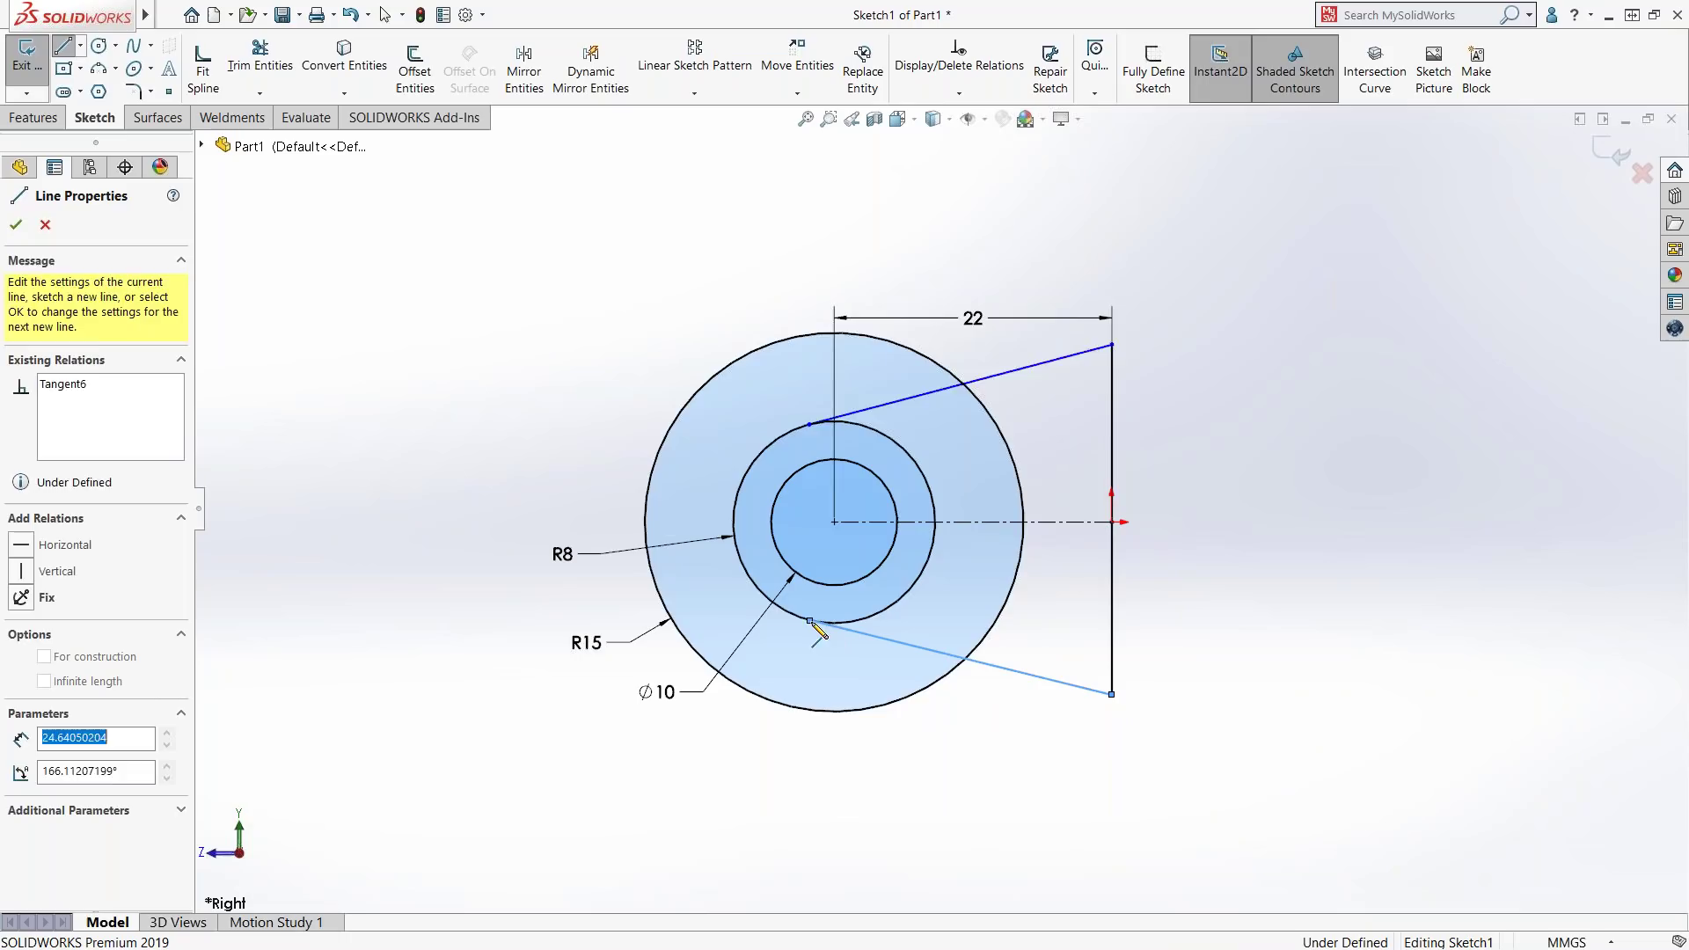
key("Escape")
- Make the two tangent lines symmetric about the horizontal construction line and test it by moving the lower corner
left_click_drag(1102, 758, 1054, 343)
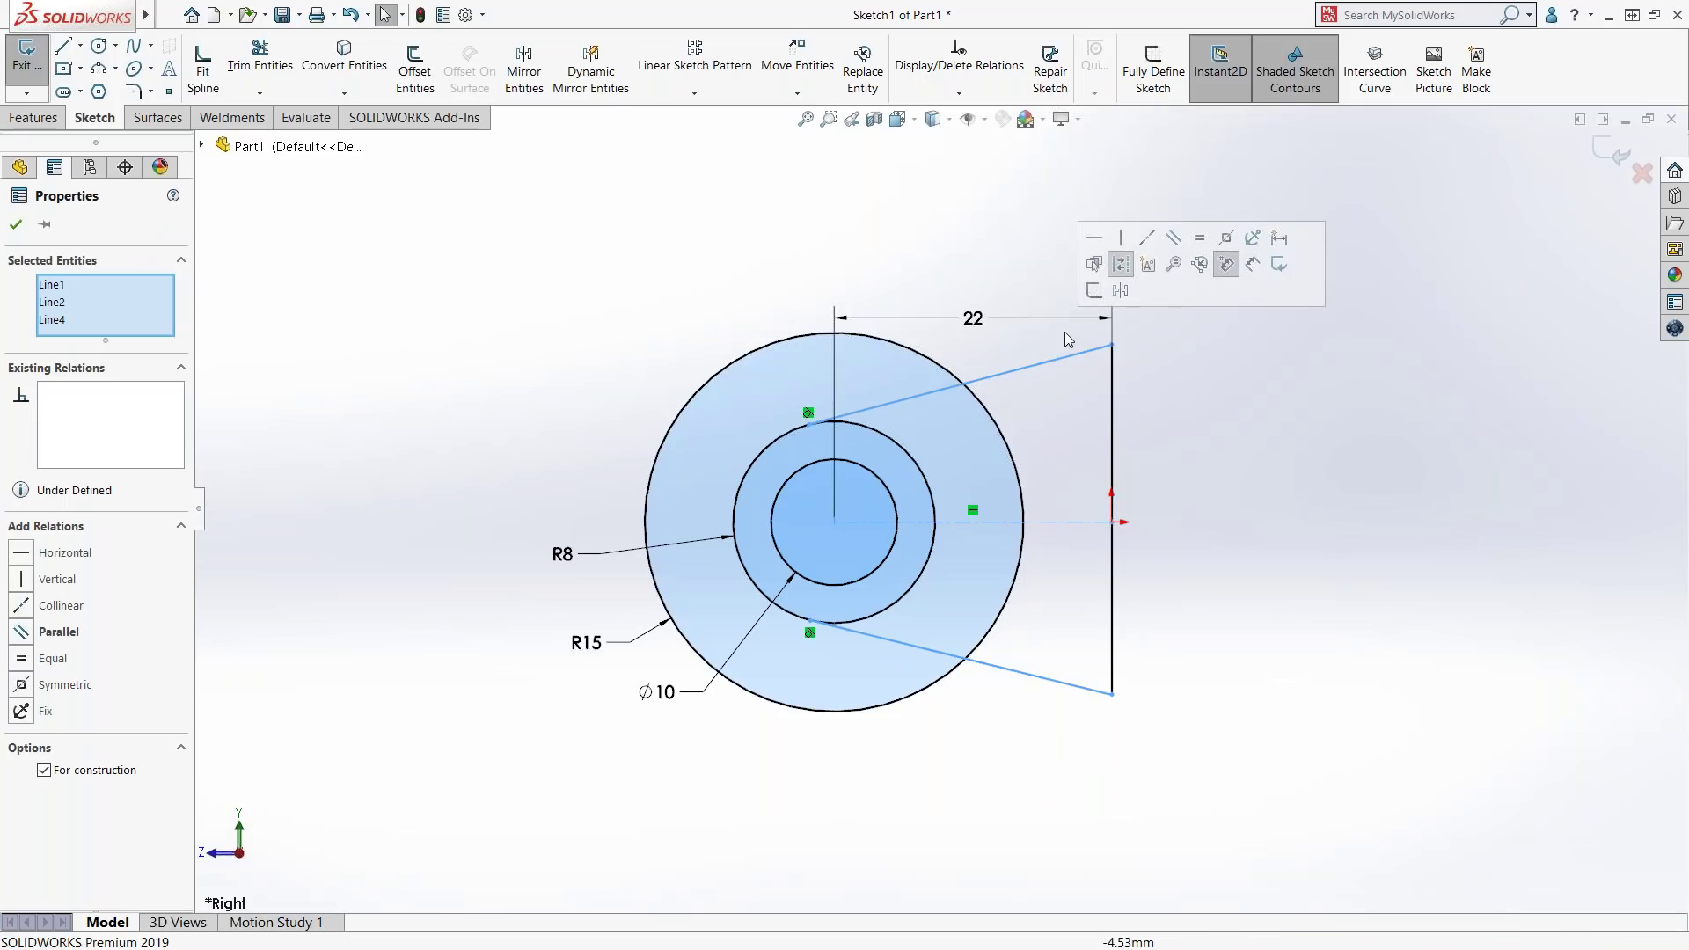
left_click(1226, 238)
mouse_move(1112, 699)
left_mouse_down()
mouse_move(1120, 800)
mouse_move(1109, 649)
mouse_move(1110, 674)
left_mouse_up()
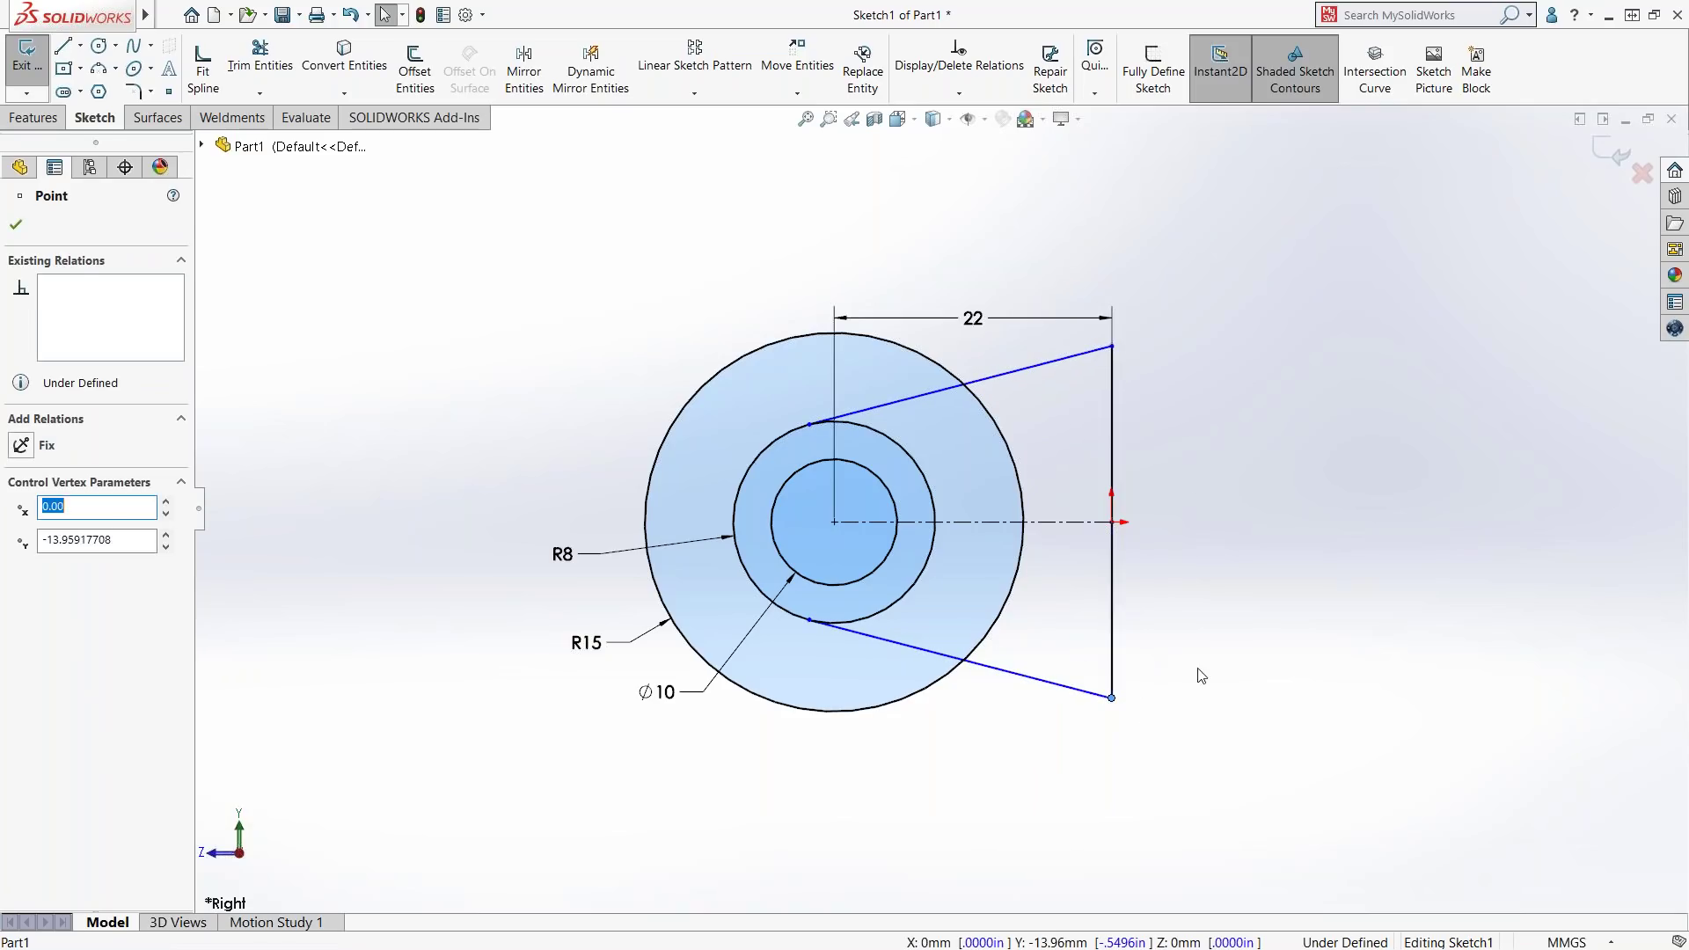
- Dimension the vertical line through the origin to 24 mm
right_click_drag(1199, 674, 1188, 581)
left_click(1112, 447)
left_click(1179, 458)
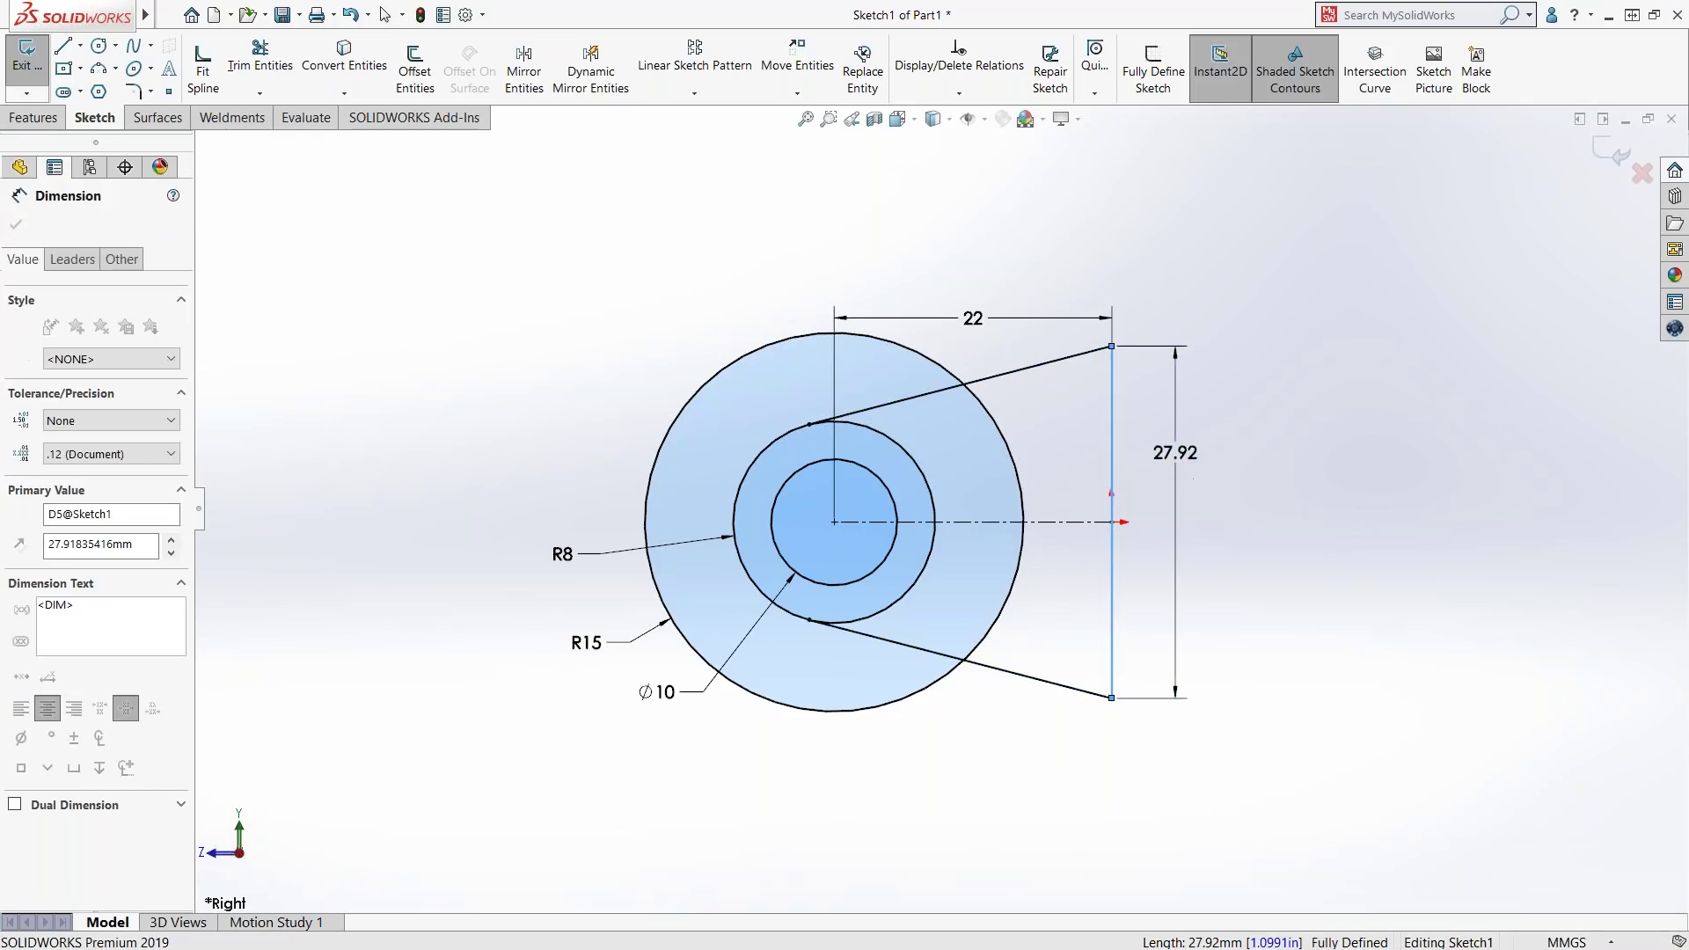
type("24")
key("Return")
key("Escape")
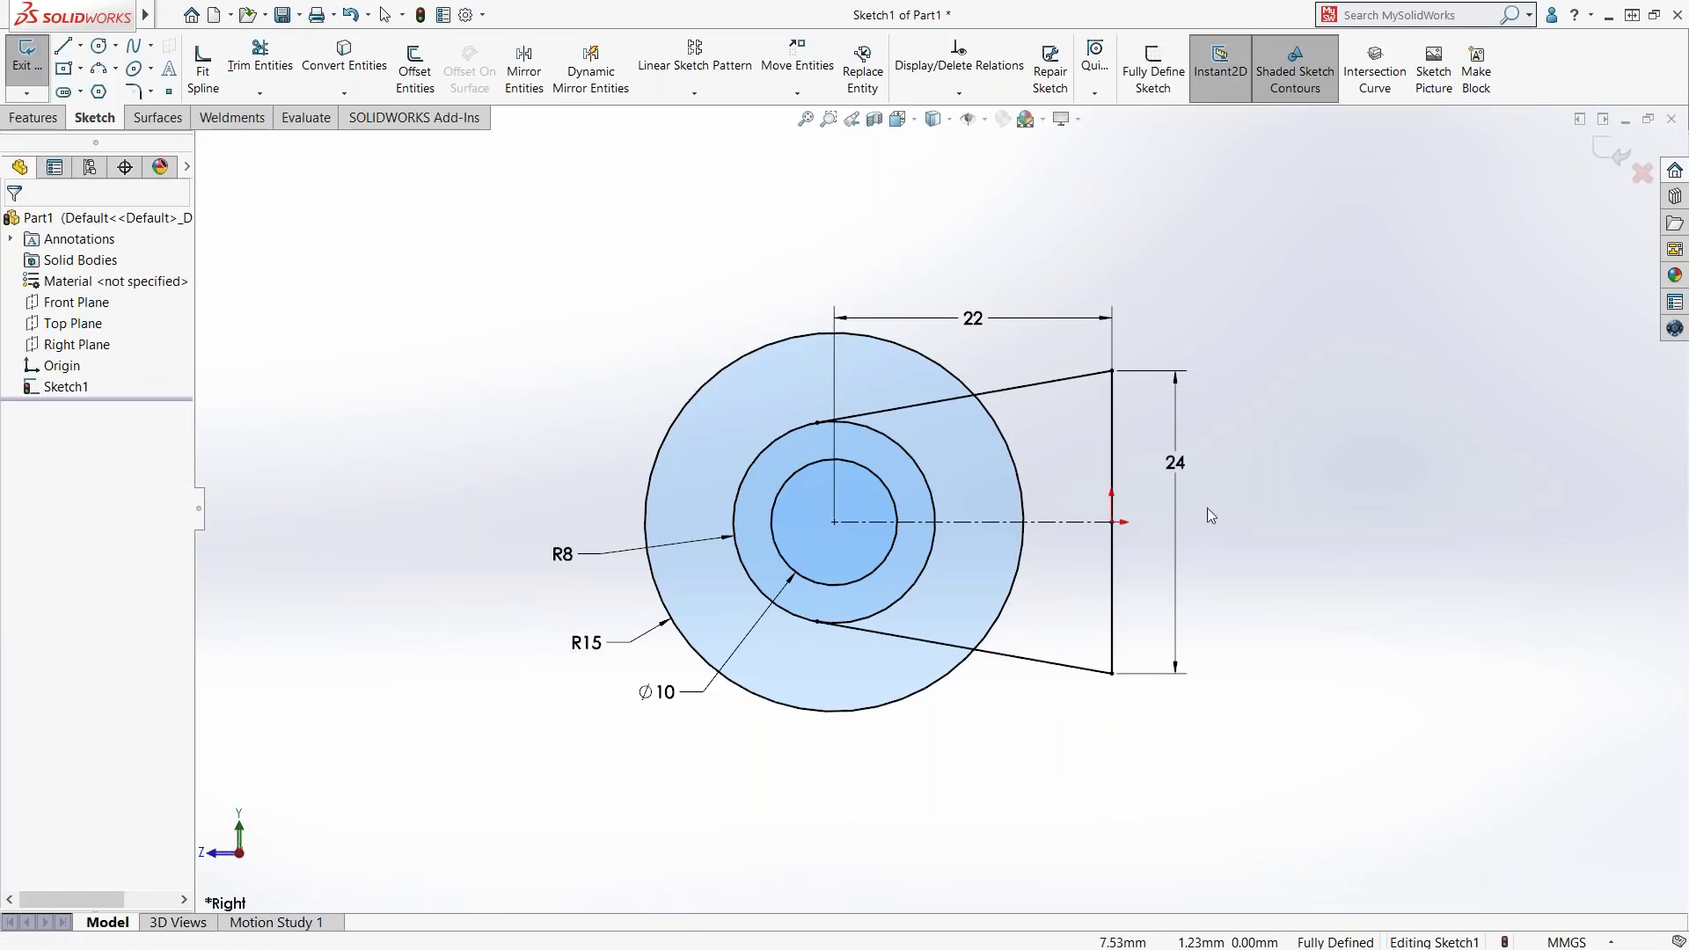
- Switch the shaded sketch contours off and on again
scroll(1209, 528, "up", 2)
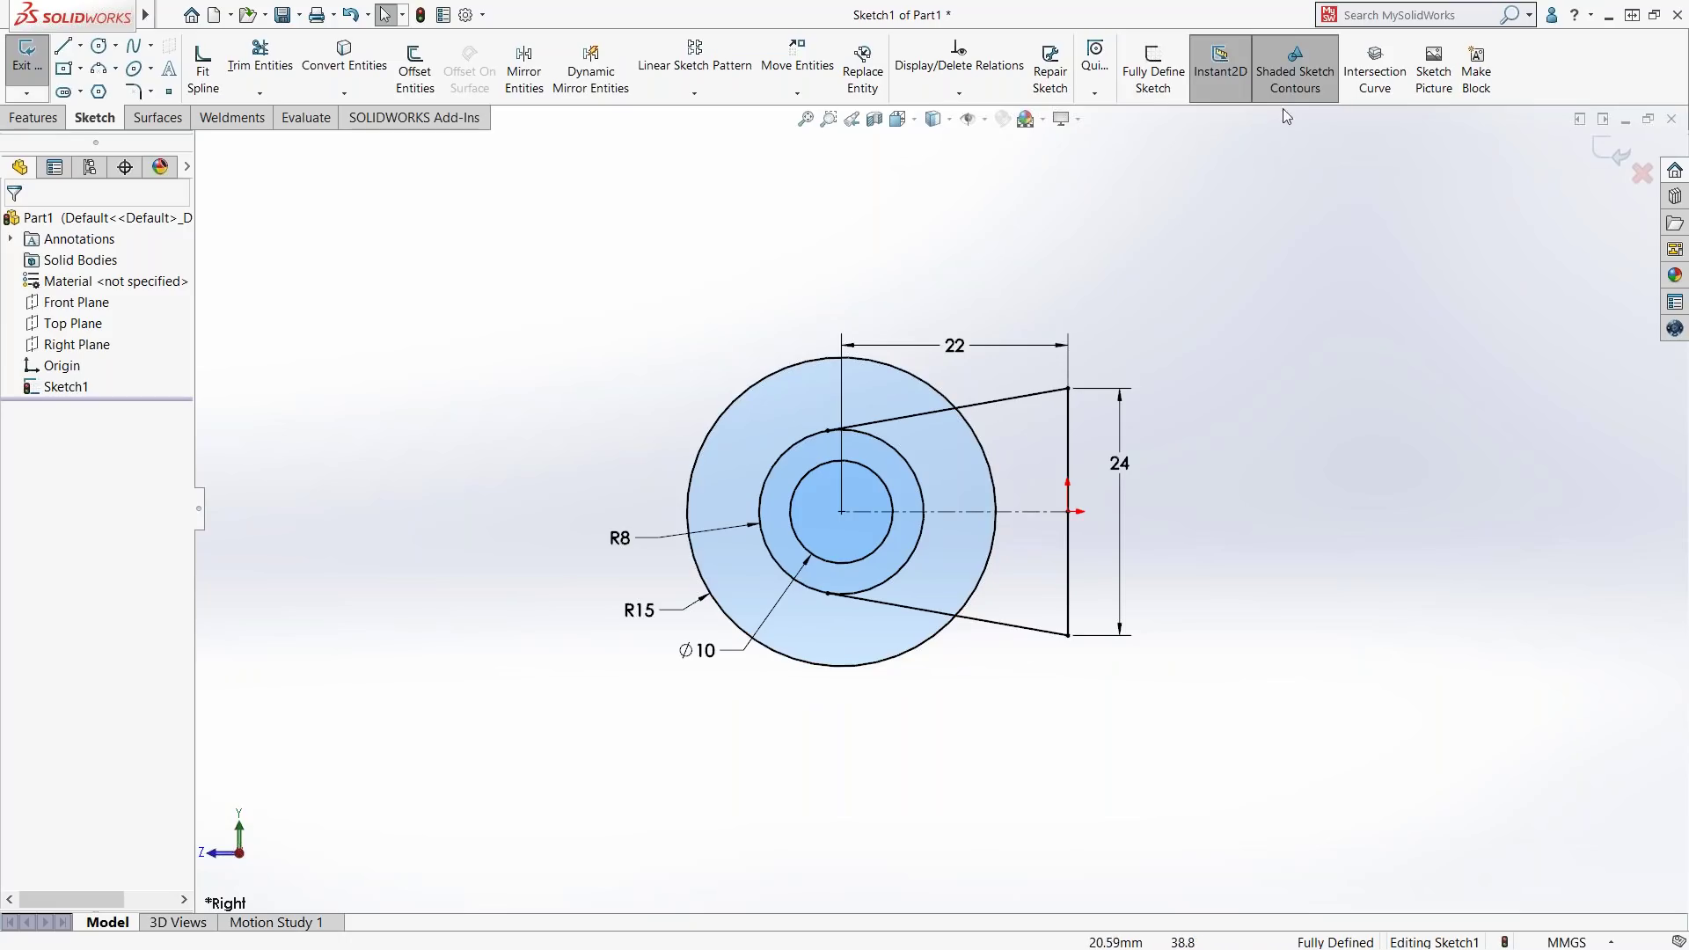
left_click(1293, 79)
left_click(1294, 85)
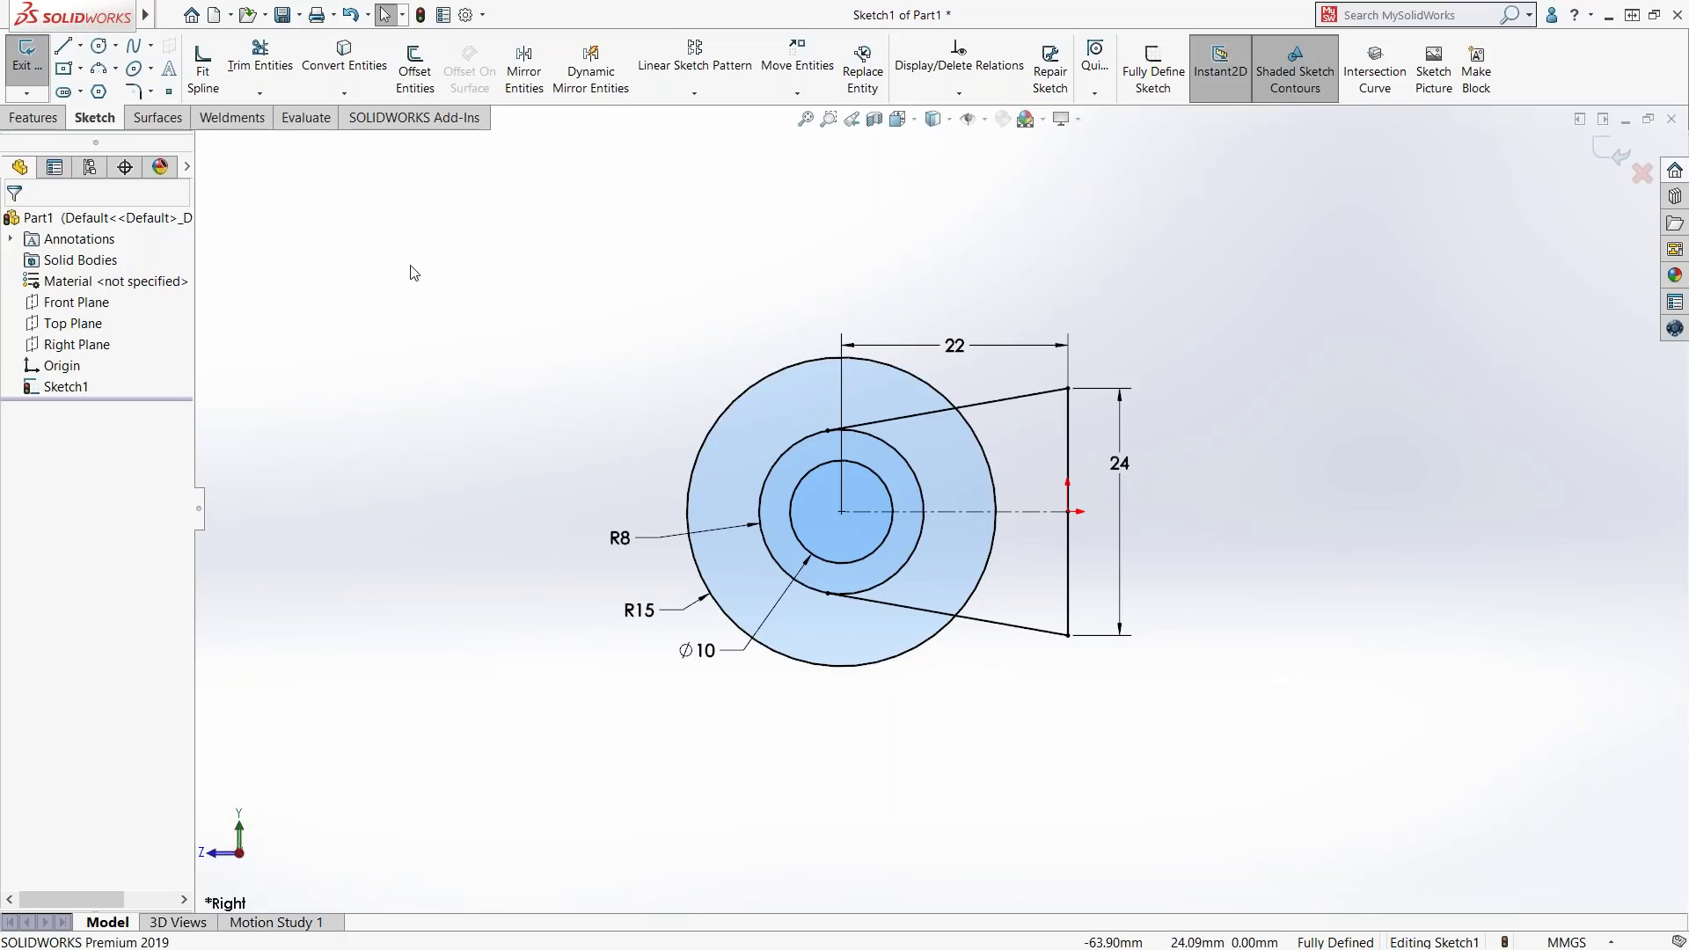
- Start a boss extrusion of the sketch, selecting the regions between the tangent lines and the ring around the 10 mm circle
key("s")
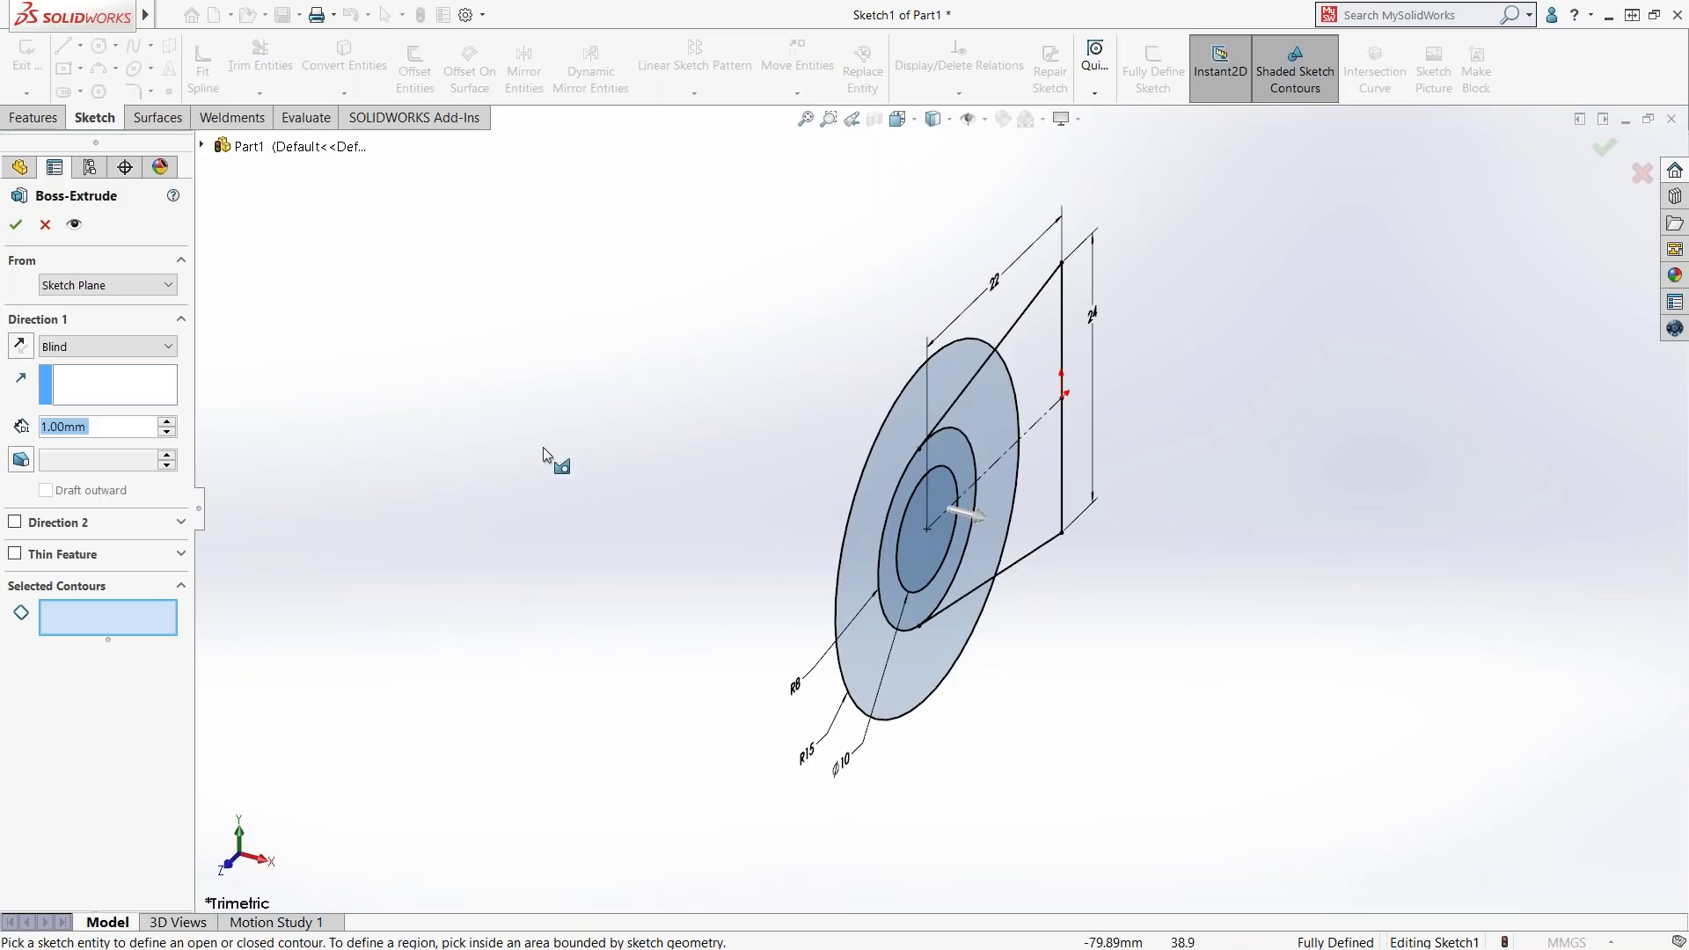
left_click(1022, 360)
left_click(989, 419)
left_click(963, 590)
left_click(970, 522)
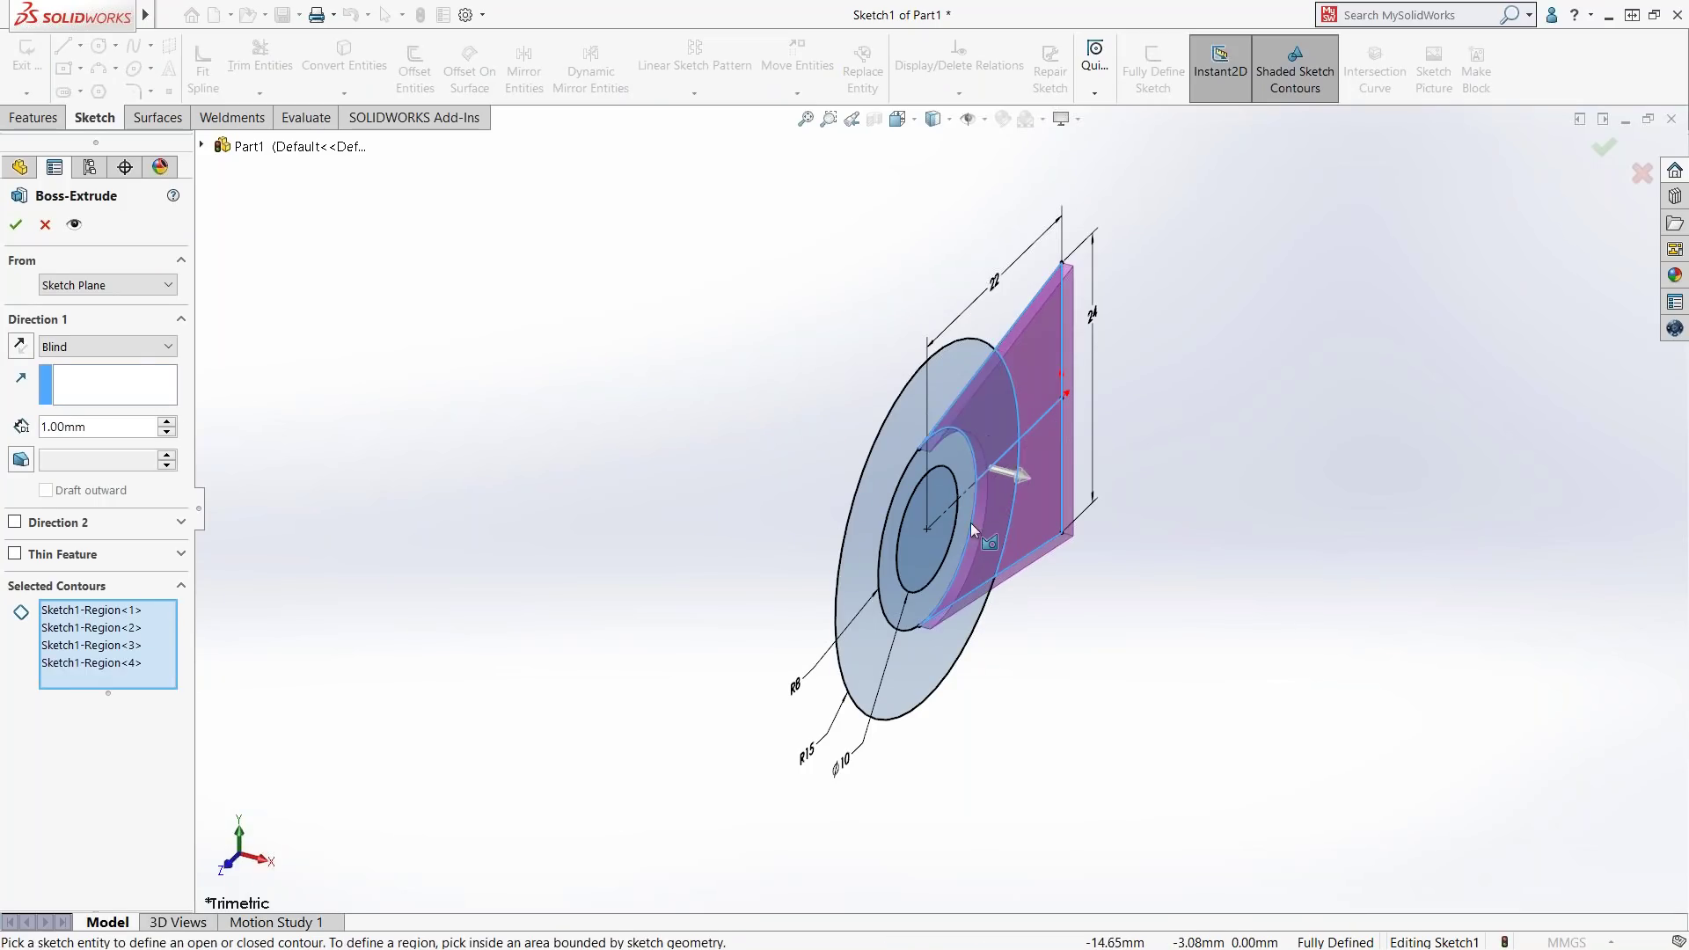
left_click(962, 525)
- Extrude the selected regions 70 mm with the Mid Plane end condition
left_click_drag(989, 493, 1197, 530)
right_click(1280, 212)
left_click(1311, 536)
left_click_drag(1108, 536, 1375, 574)
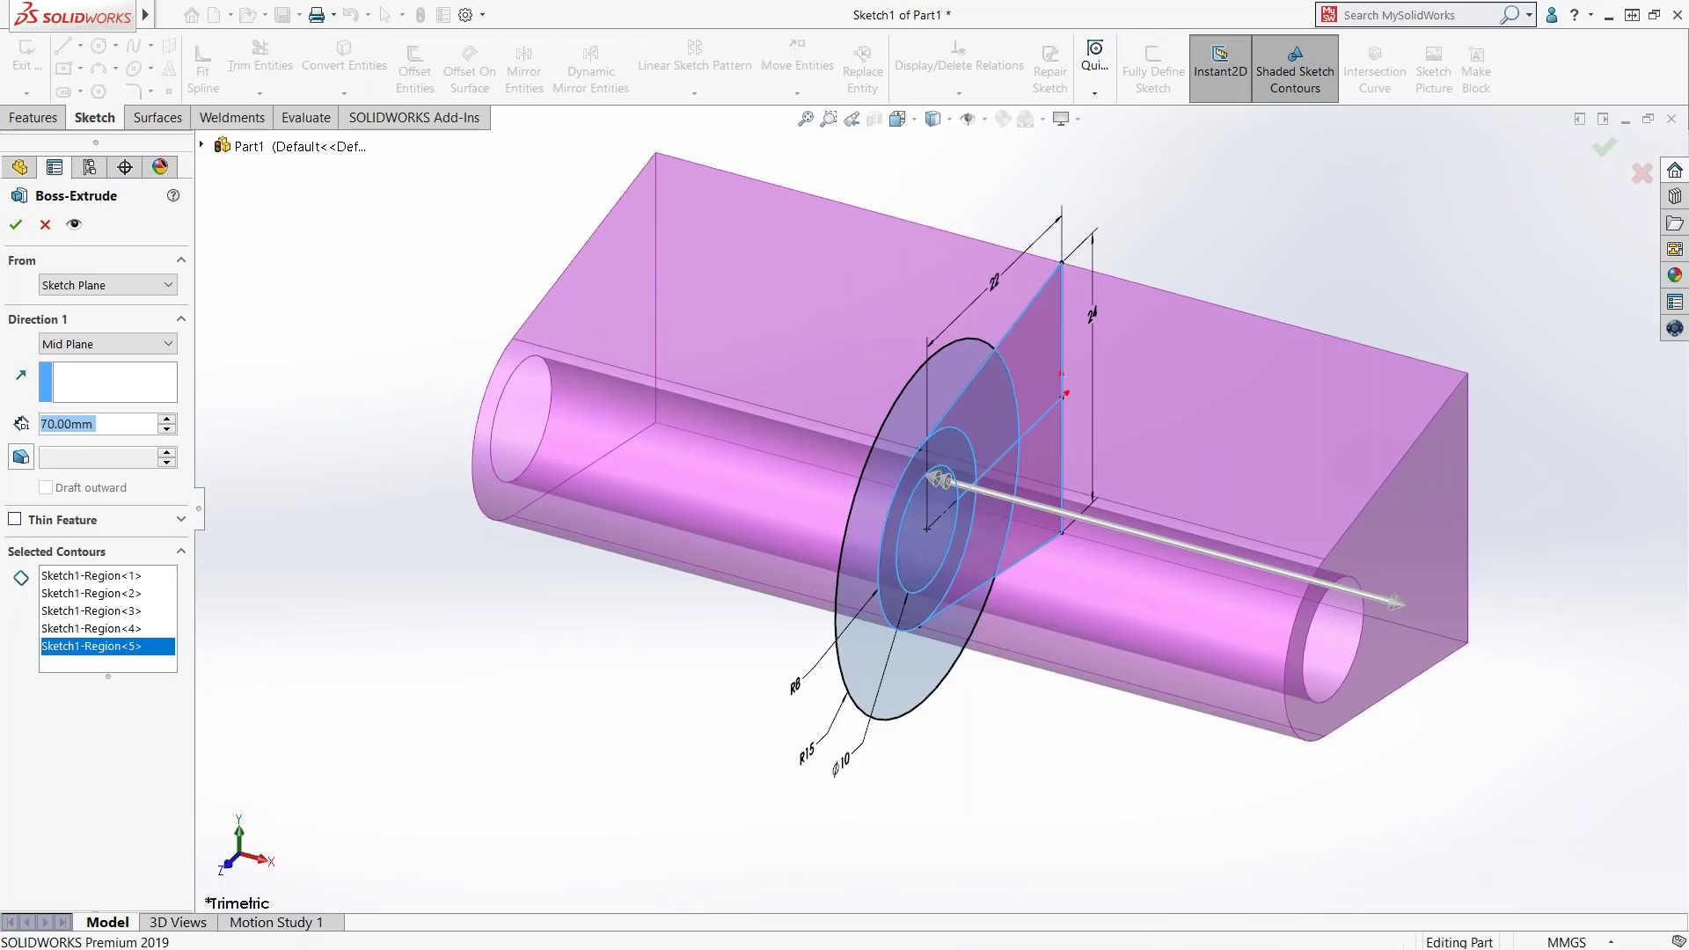
key("Return")
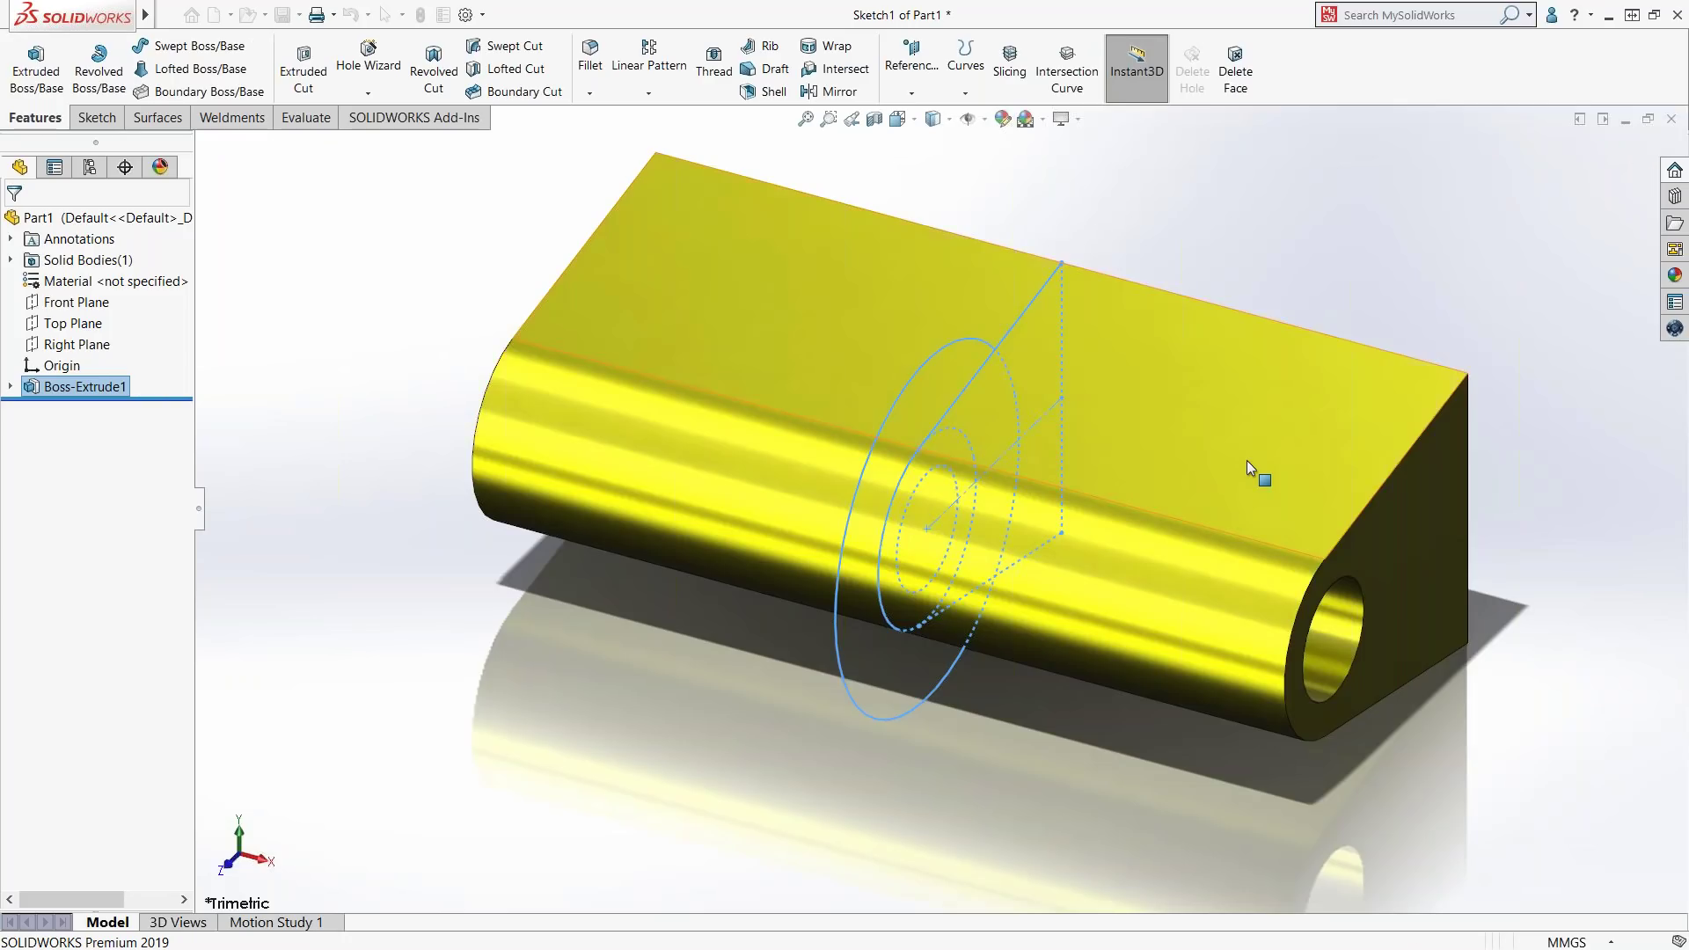
- Start an extruded cut that reuses the sketch of the boss extrusion
mouse_move(1073, 401)
middle_mouse_down()
mouse_move(973, 437)
mouse_move(1028, 389)
mouse_move(995, 433)
middle_mouse_up()
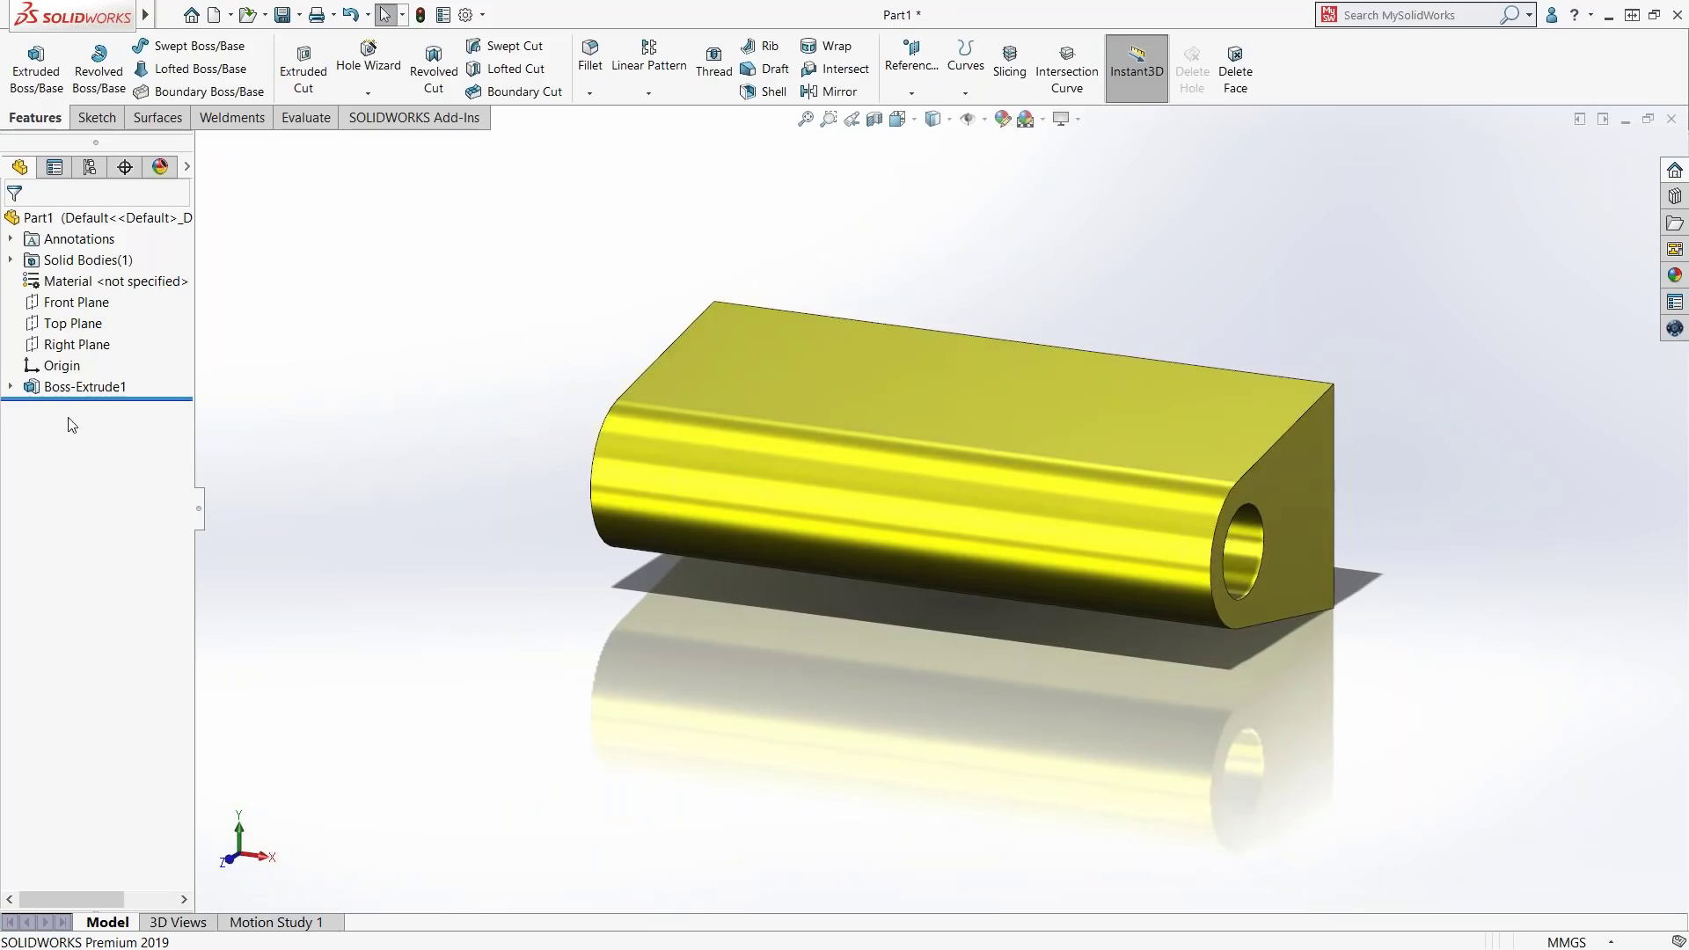
left_click(9, 387)
left_click(76, 406)
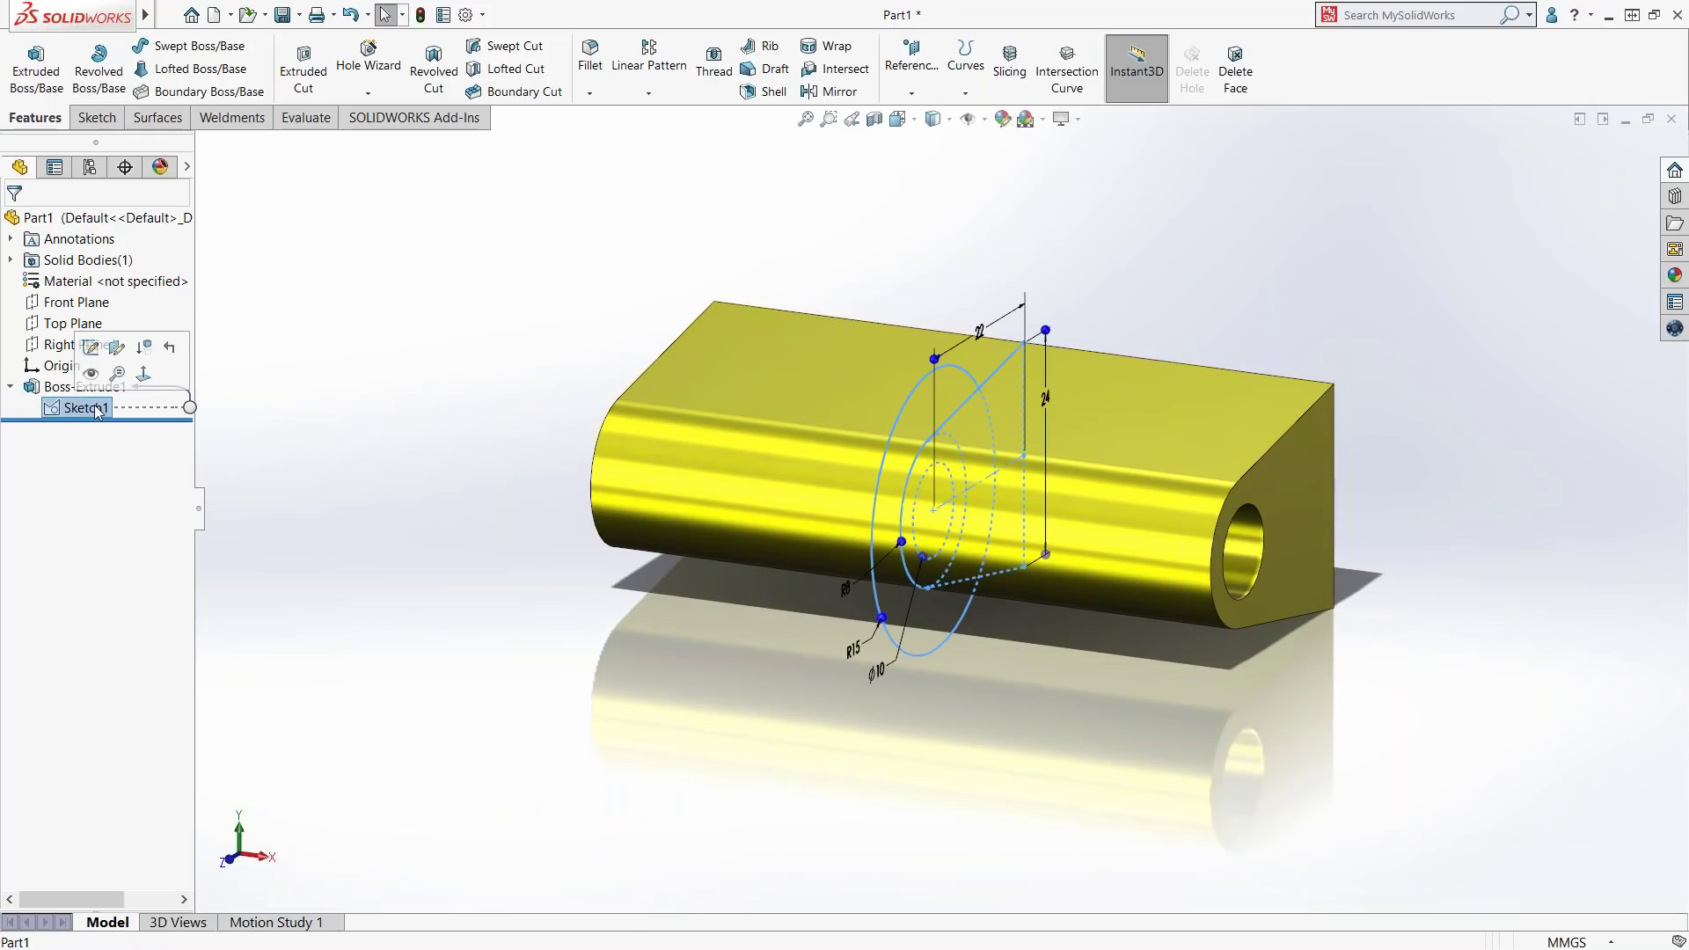
left_click(304, 56)
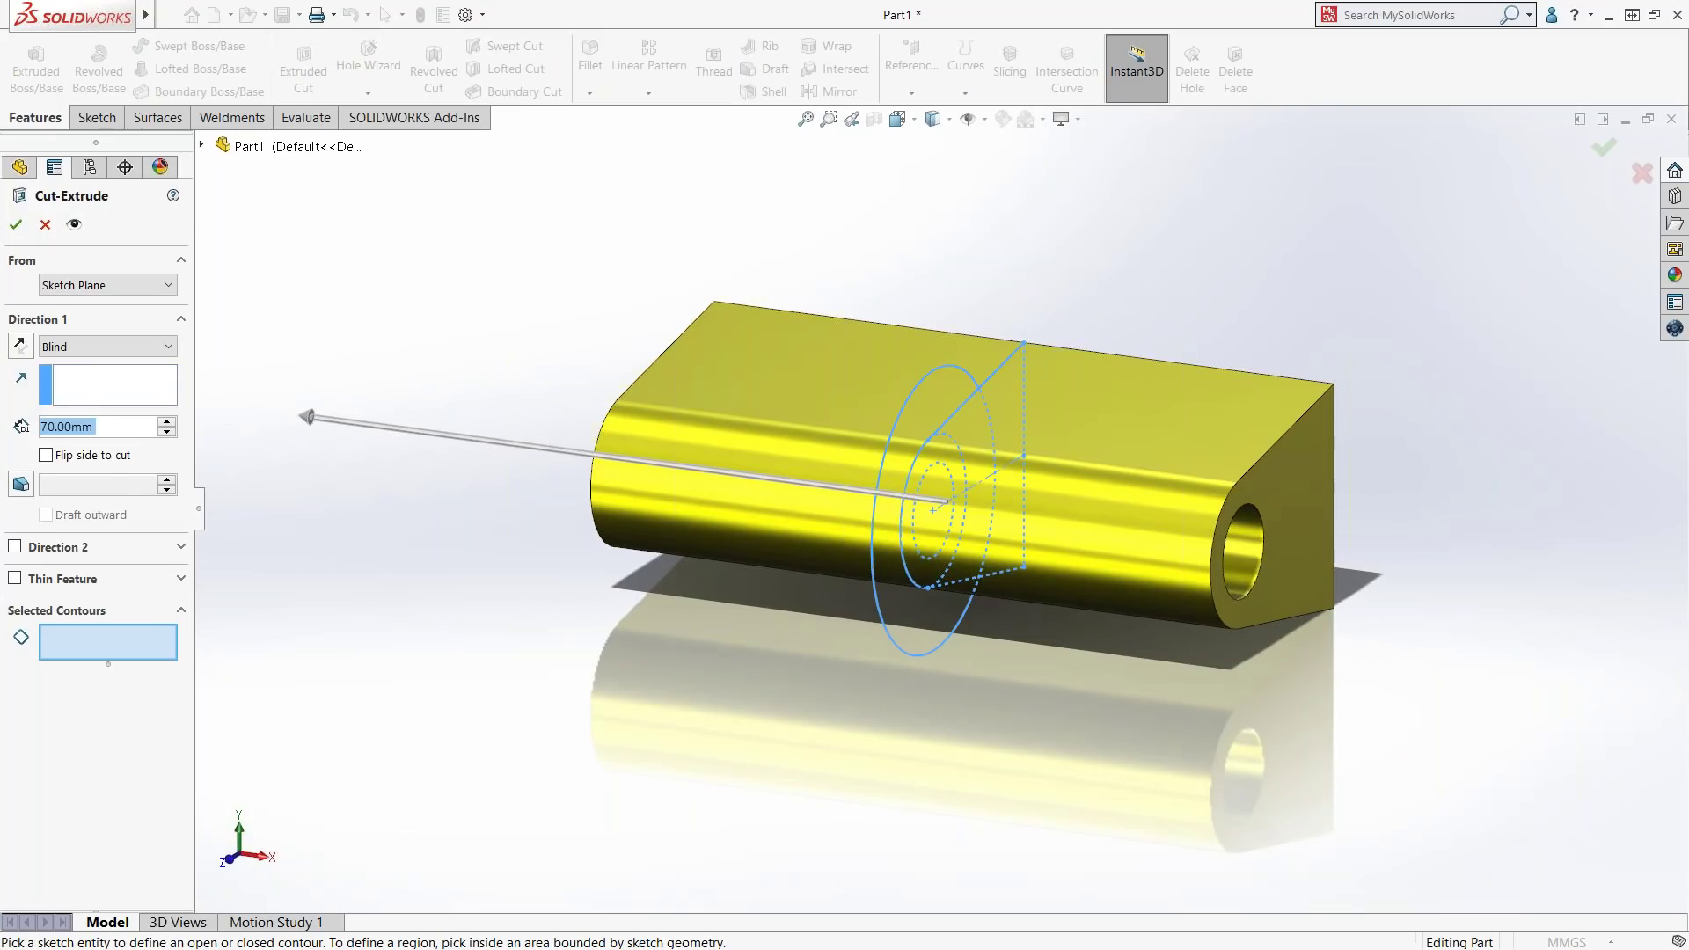
middle_click_drag(434, 596, 874, 630)
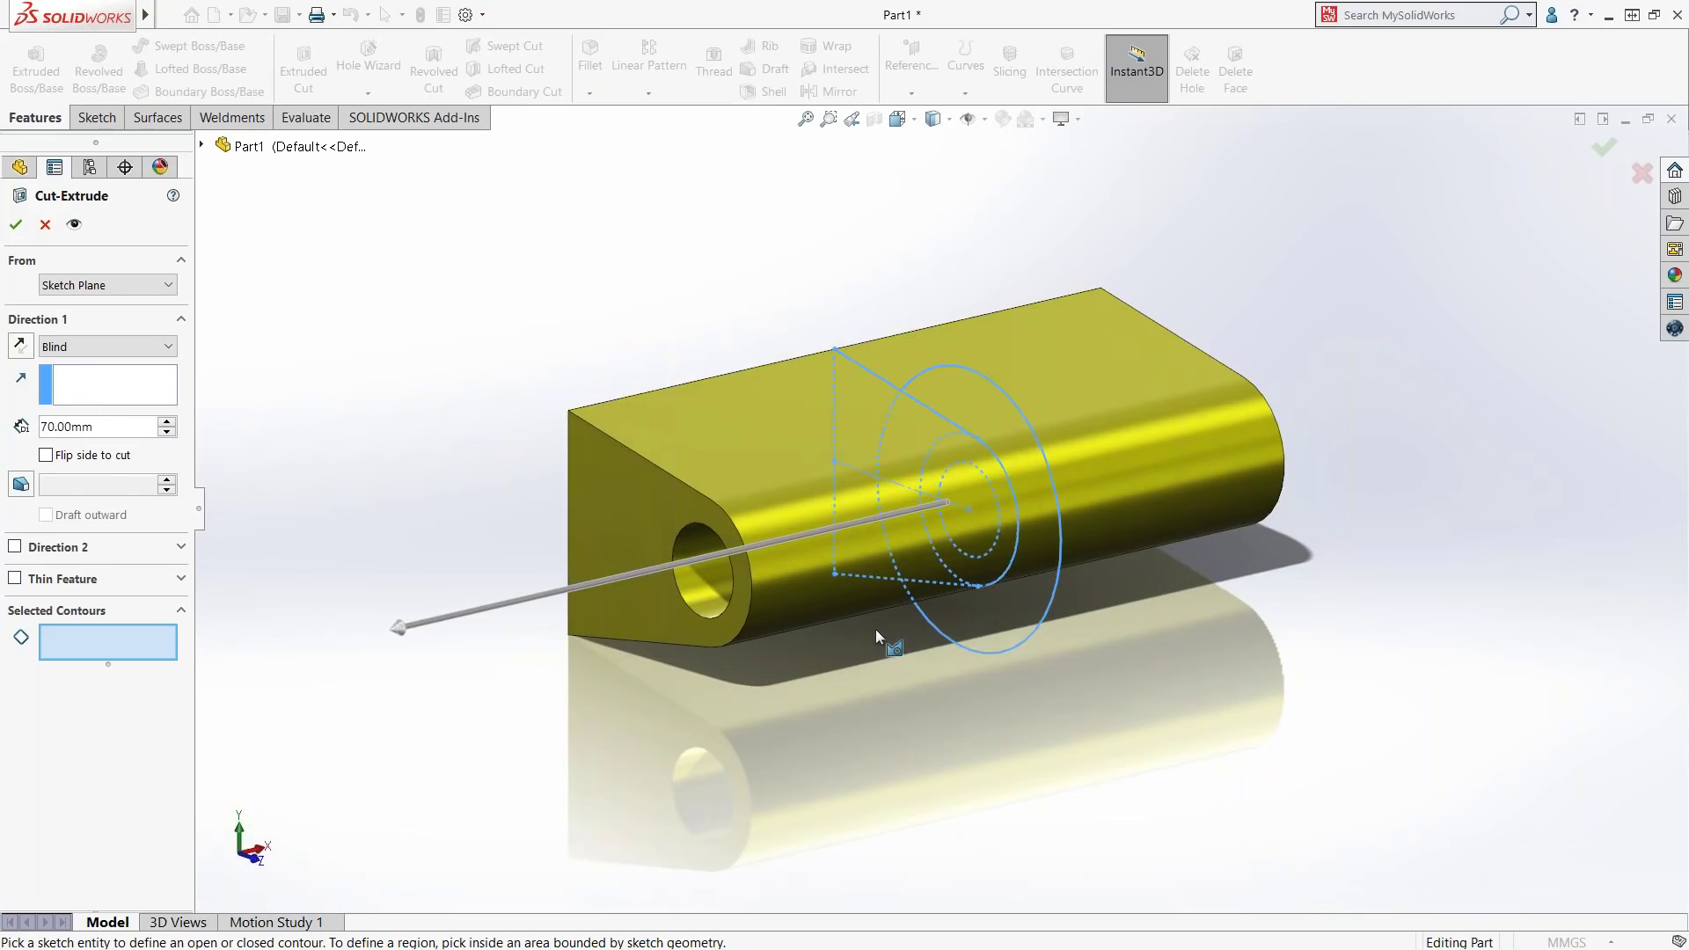
left_click(984, 611)
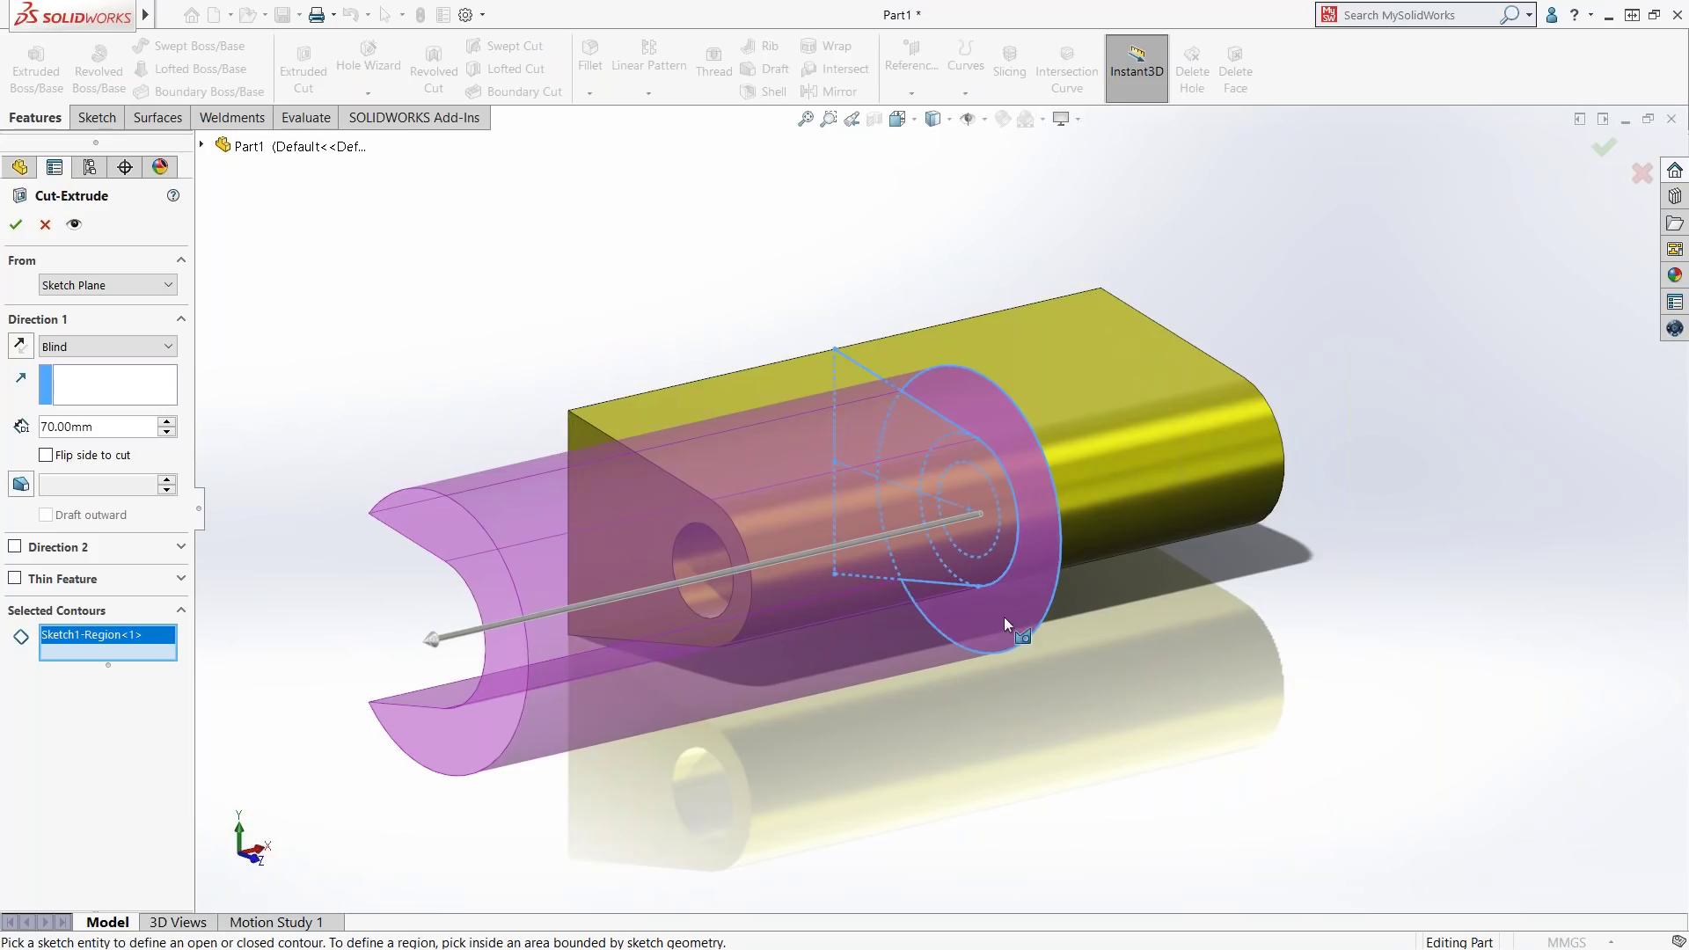
right_click(98, 637)
left_click(156, 652)
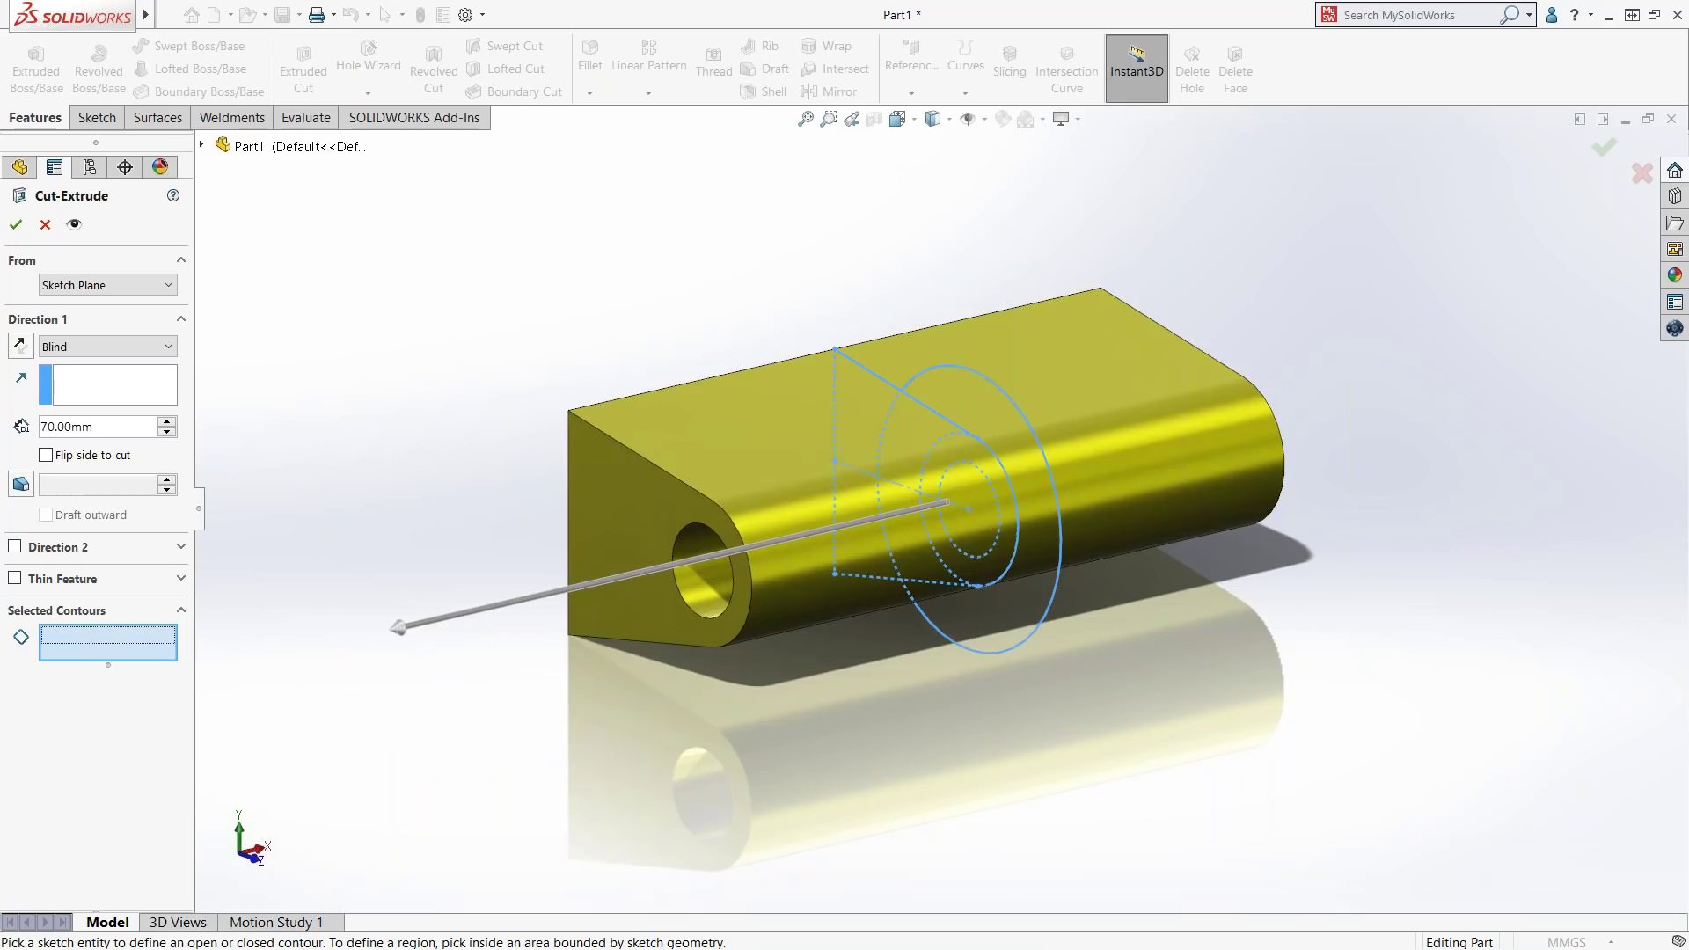
- Cut the full R15 circle contour through the body with a Mid Plane depth of 50 mm
left_click(960, 648)
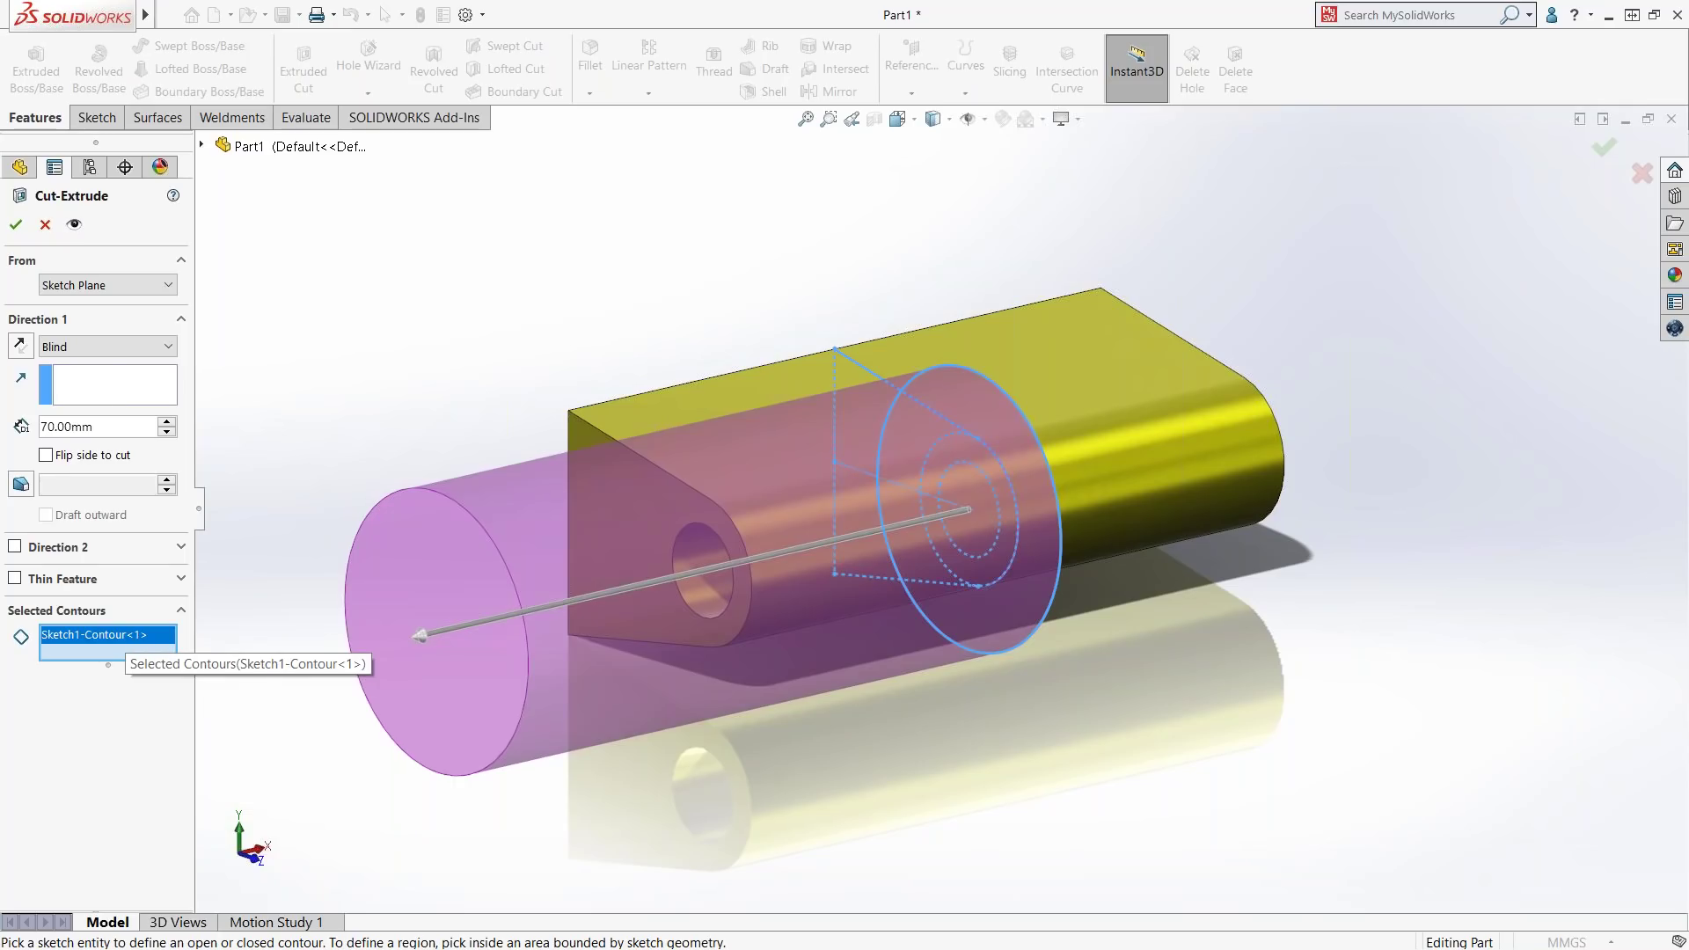
left_click(103, 348)
left_click(86, 487)
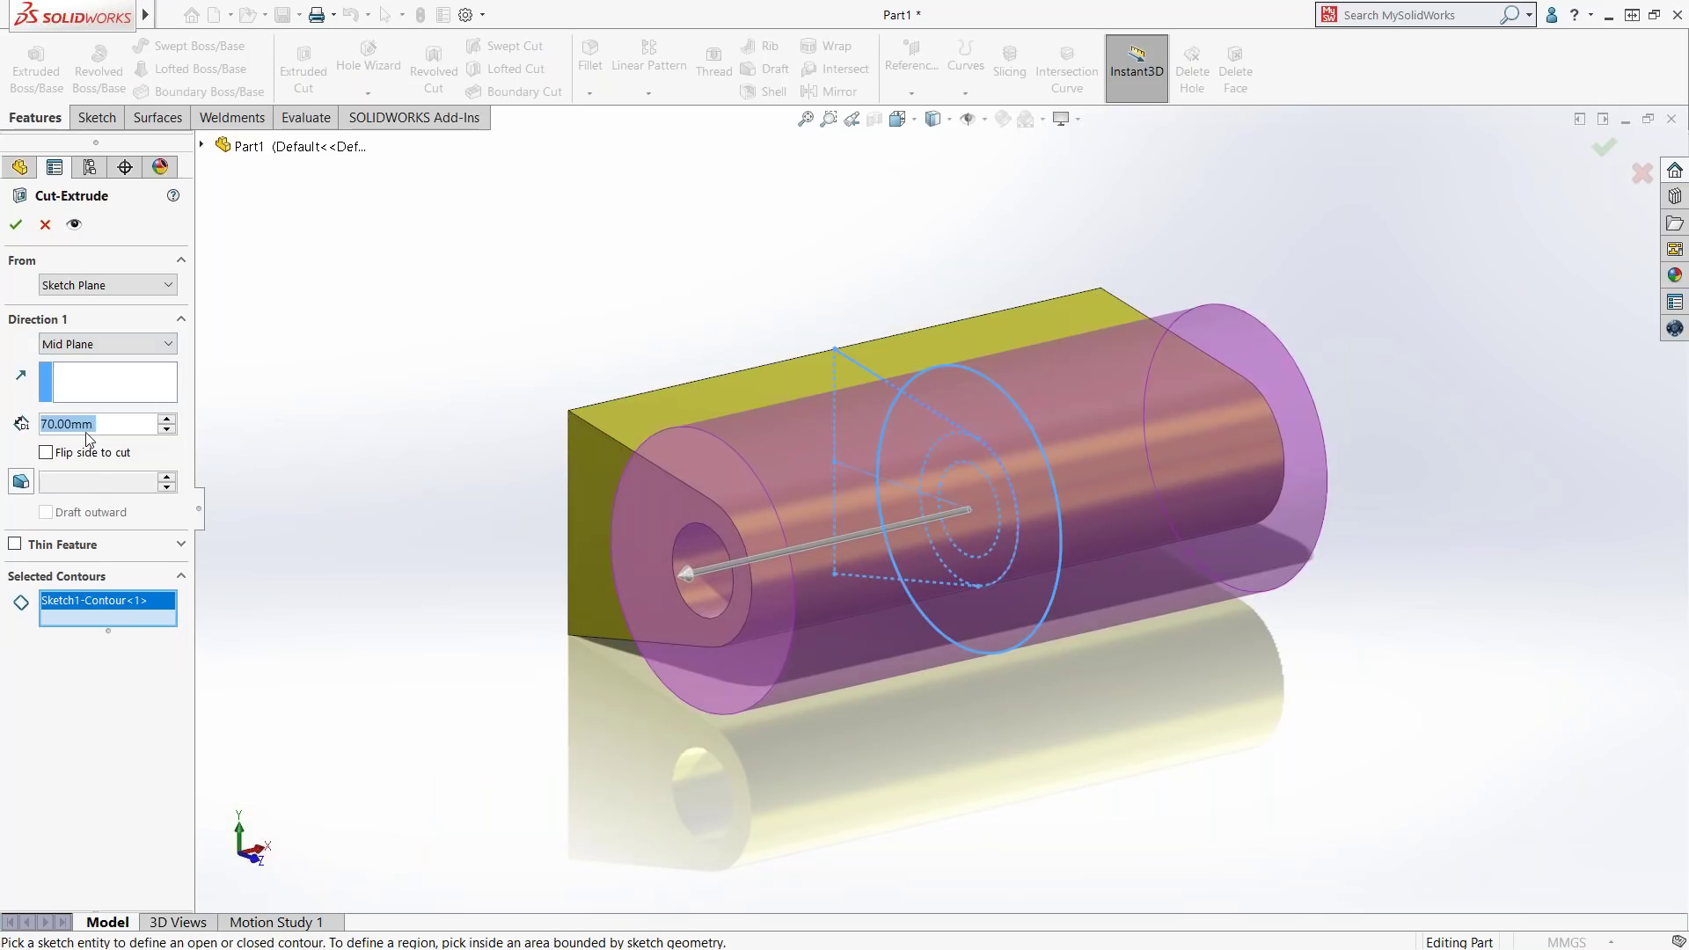
type("50")
key("Return")
type("20")
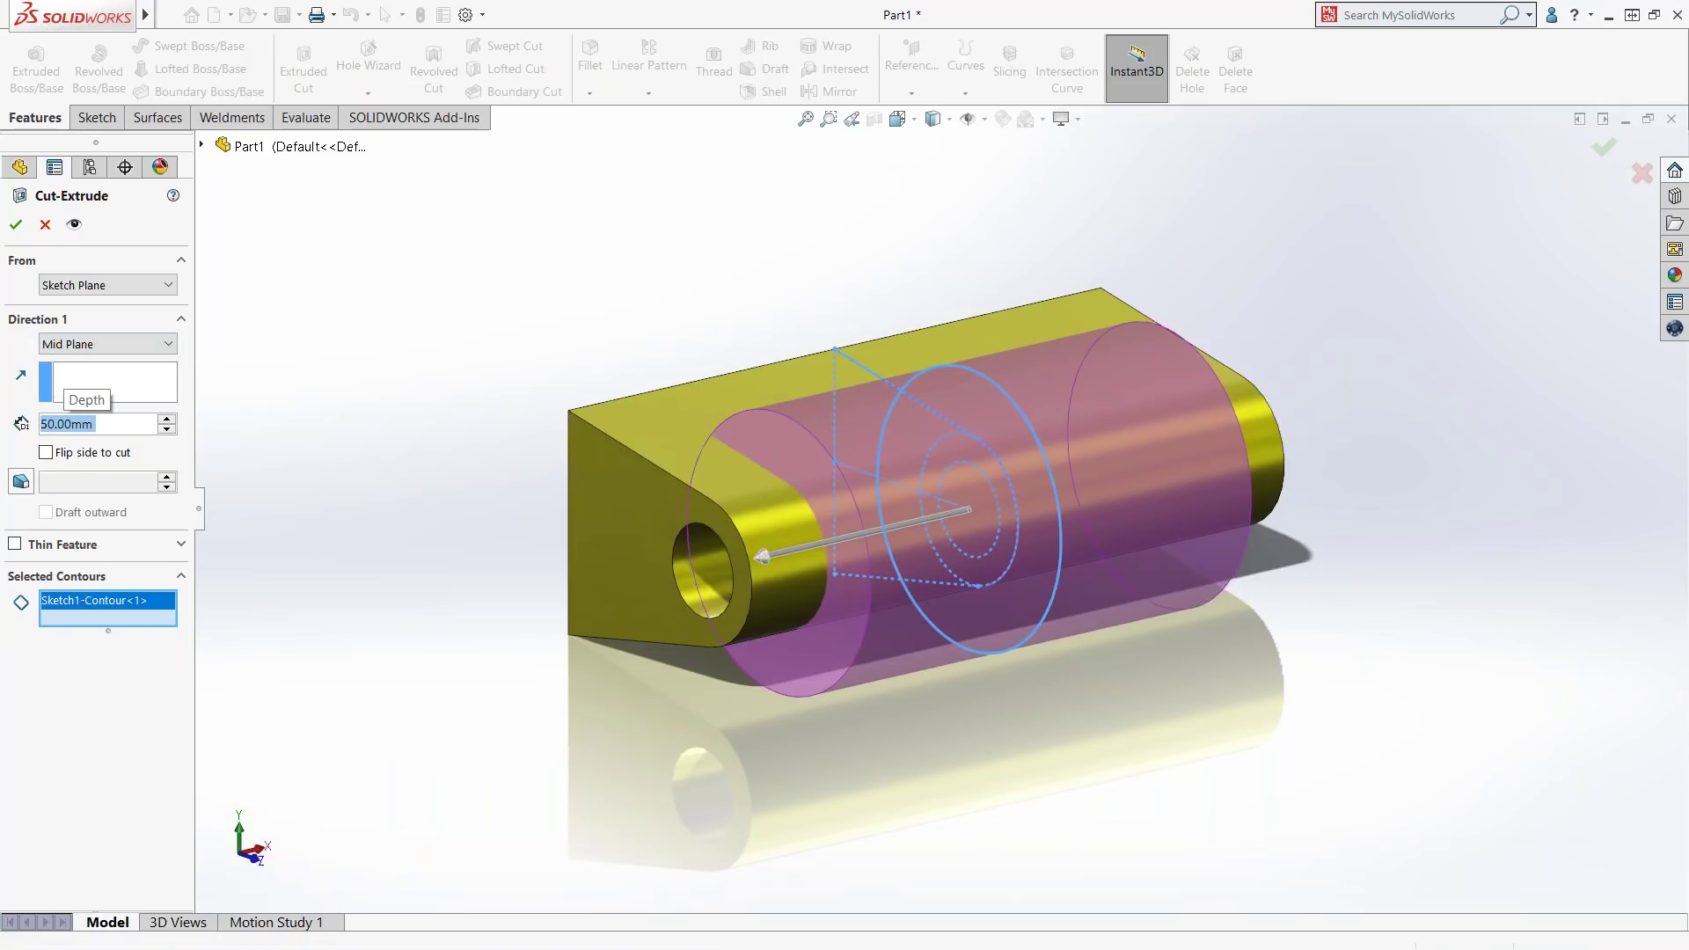
key("Return")
- Expand the cut feature in the feature tree and examine the sketch it shares with the boss extrusion
mouse_move(577, 332)
middle_mouse_down()
mouse_move(505, 245)
mouse_move(570, 335)
mouse_move(419, 343)
middle_mouse_up()
left_click(9, 428)
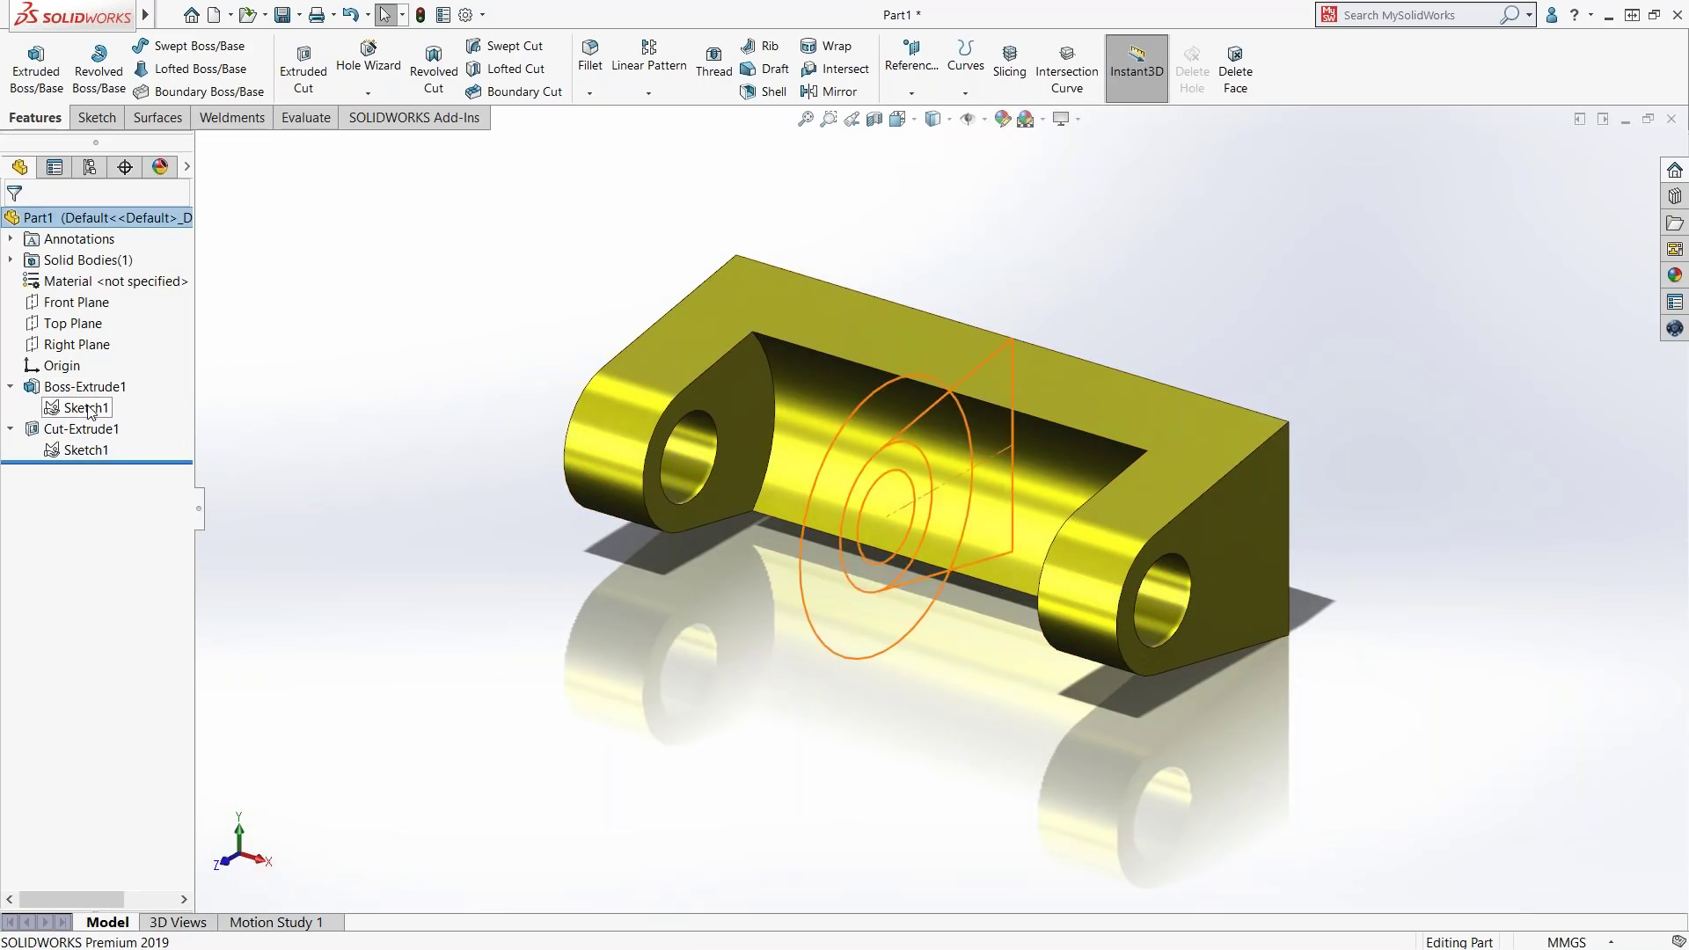
mouse_move(331, 422)
middle_mouse_down()
mouse_move(441, 404)
mouse_move(436, 422)
mouse_move(407, 419)
middle_mouse_up()
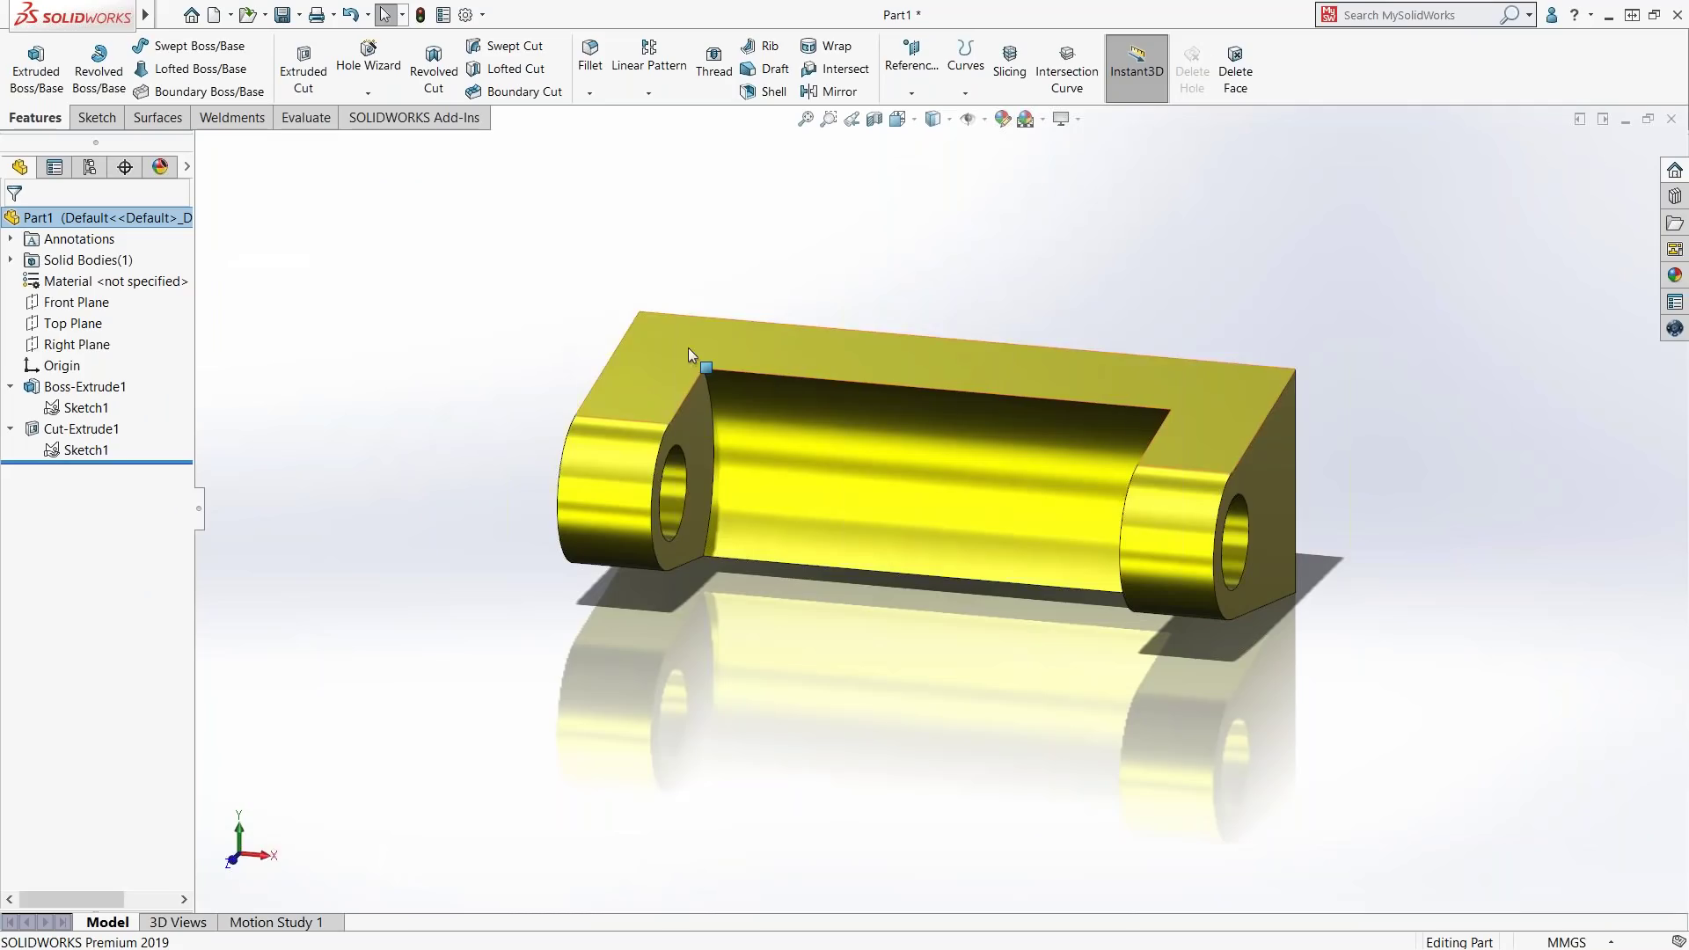
- Draft the two outer end faces of the bracket by 5 degrees, using the Front Plane as the neutral plane
mouse_move(701, 366)
middle_mouse_down()
mouse_move(652, 347)
mouse_move(678, 347)
middle_mouse_up()
left_click(75, 302)
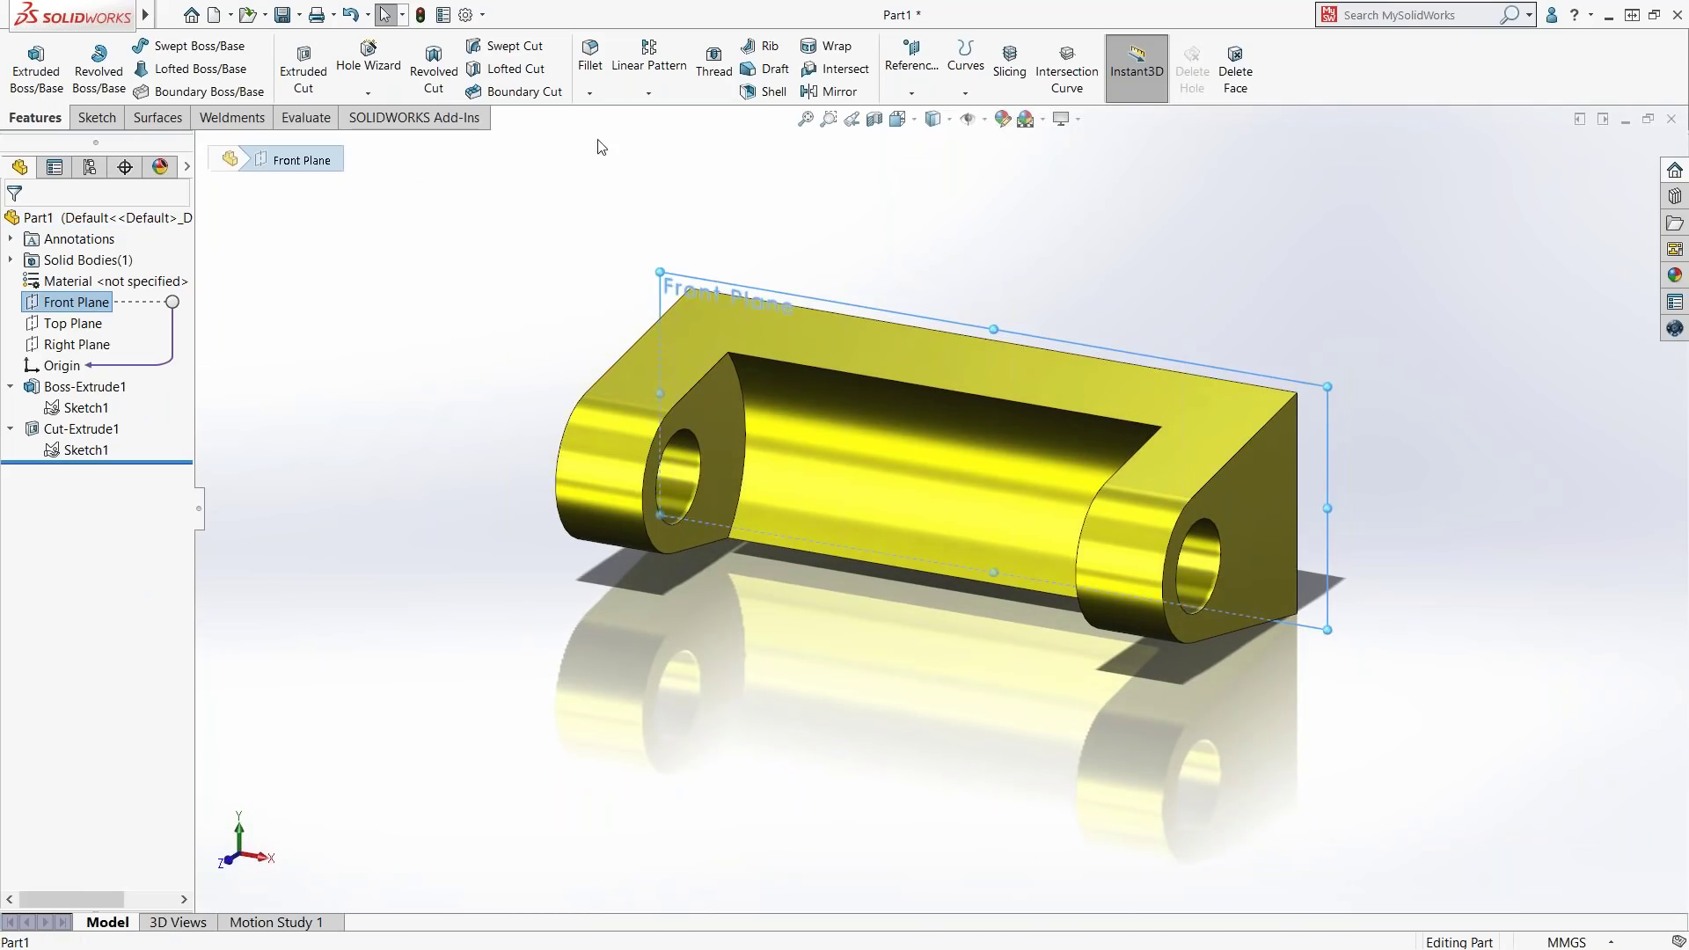
left_click(767, 69)
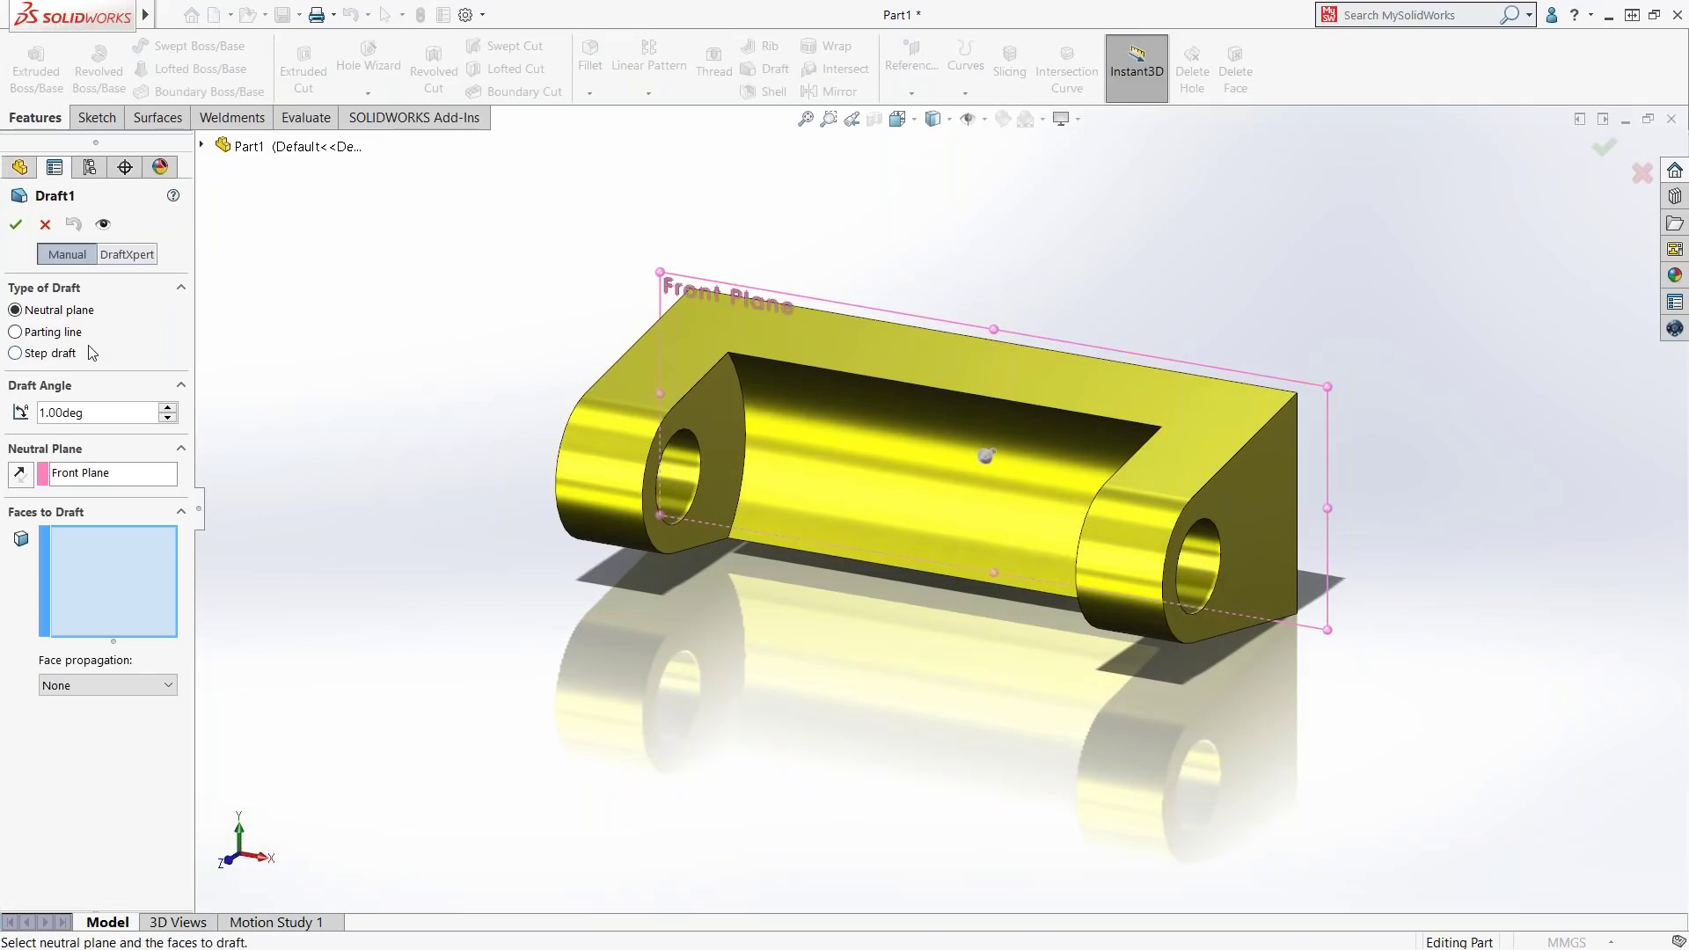
double_click(97, 412)
type("5")
key("Return")
left_click(138, 553)
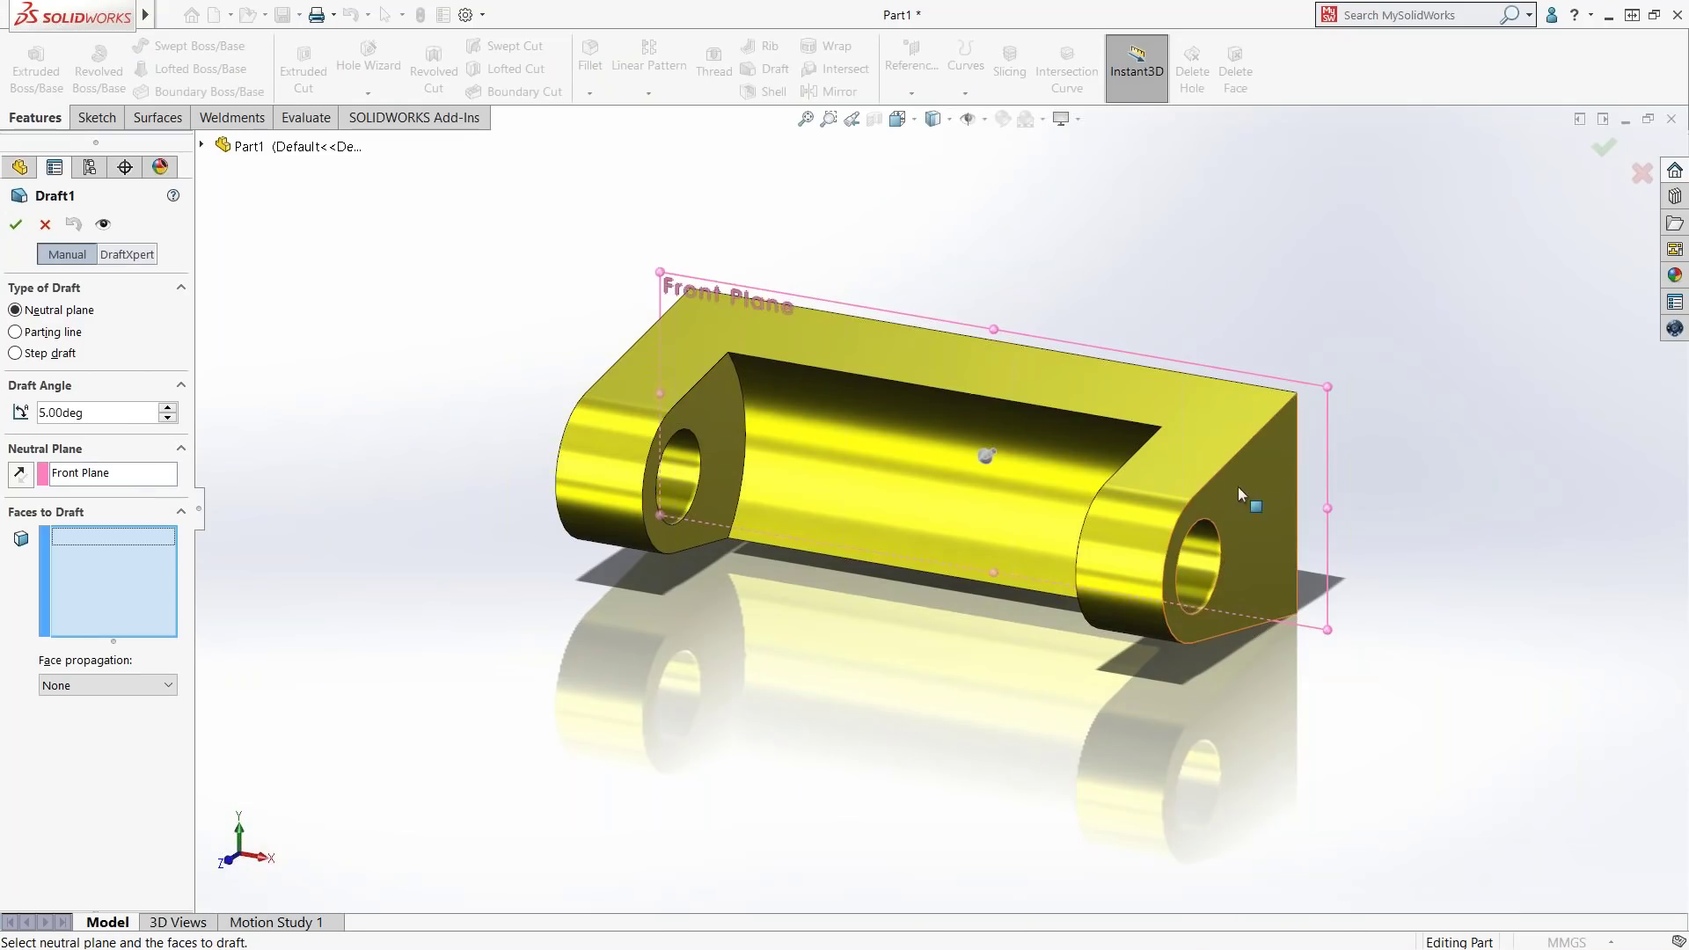
middle_click_drag(796, 493, 932, 490)
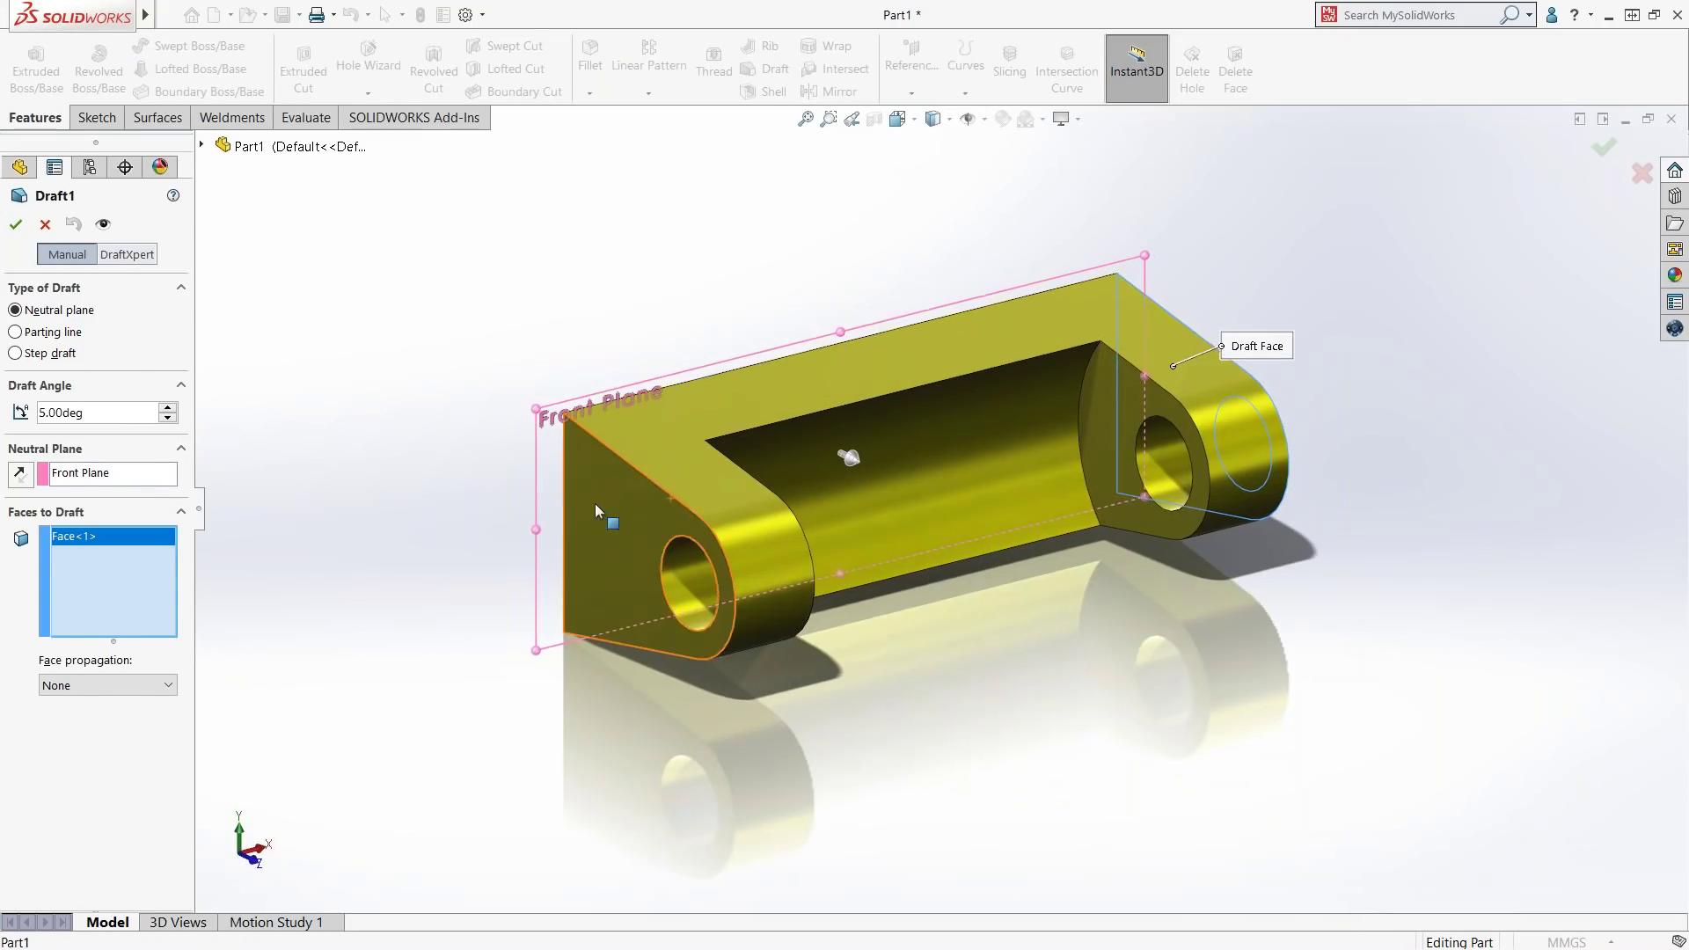
left_click(595, 504)
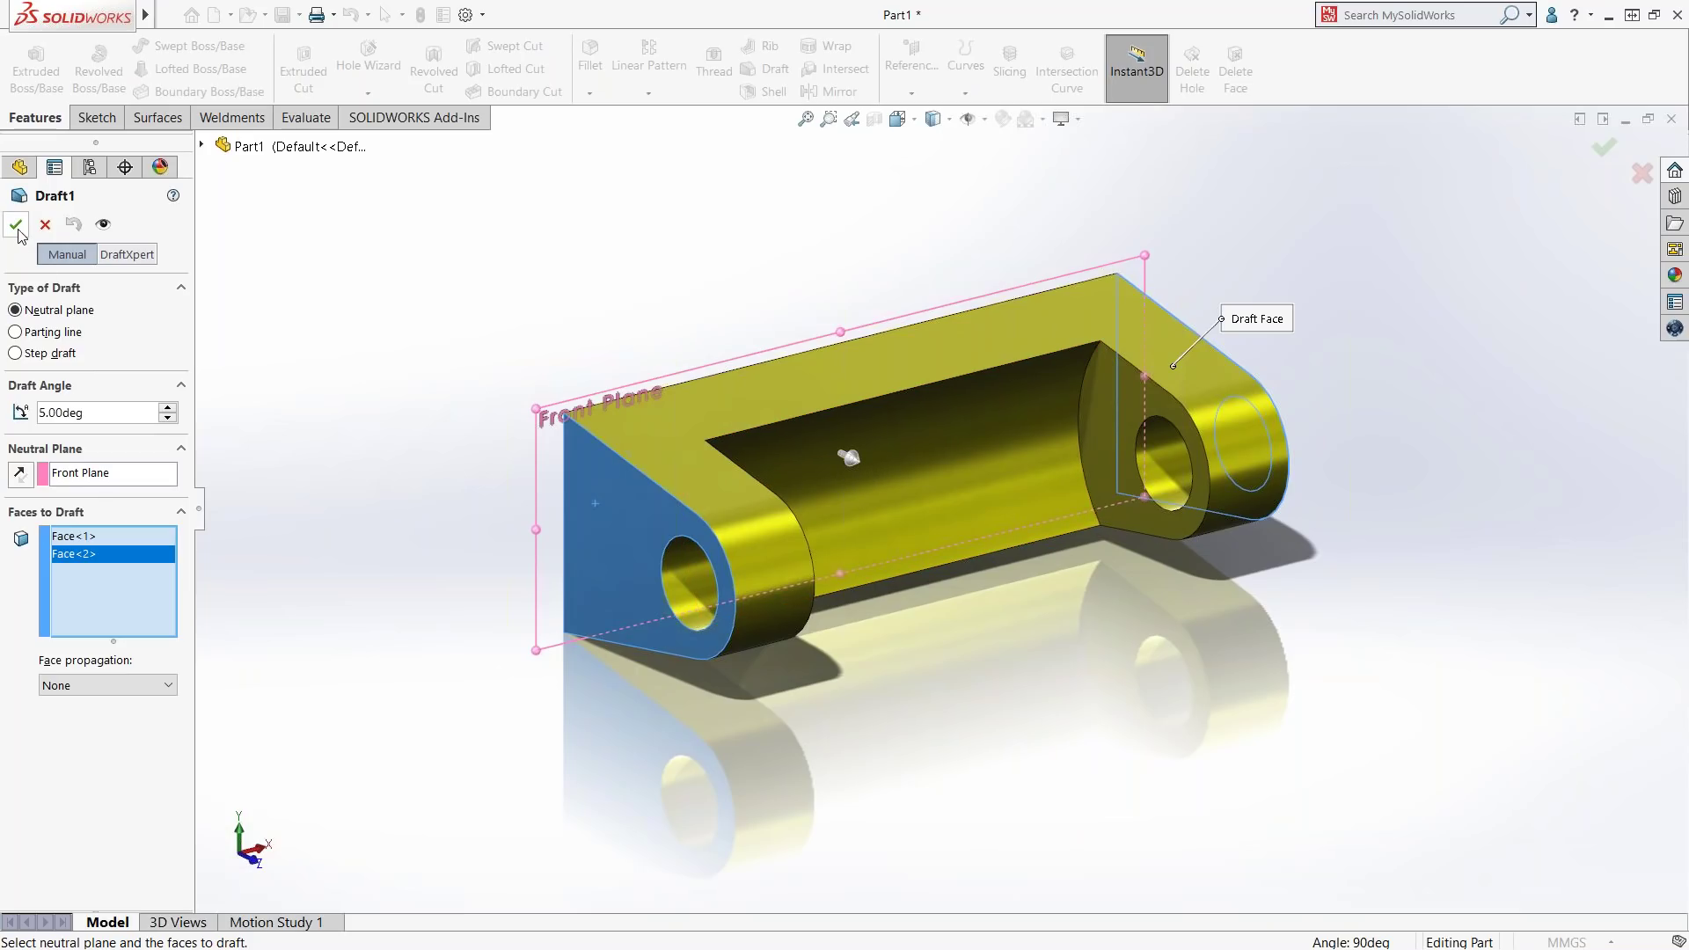
key("Return")
- Switch to the Phase 1 drawing slide to check the counterbored hole's specification, and return to the part in SOLIDWORKS
middle_click_drag(668, 396, 684, 340)
mouse_move(825, 461)
middle_mouse_down()
mouse_move(792, 422)
mouse_move(741, 442)
middle_mouse_up()
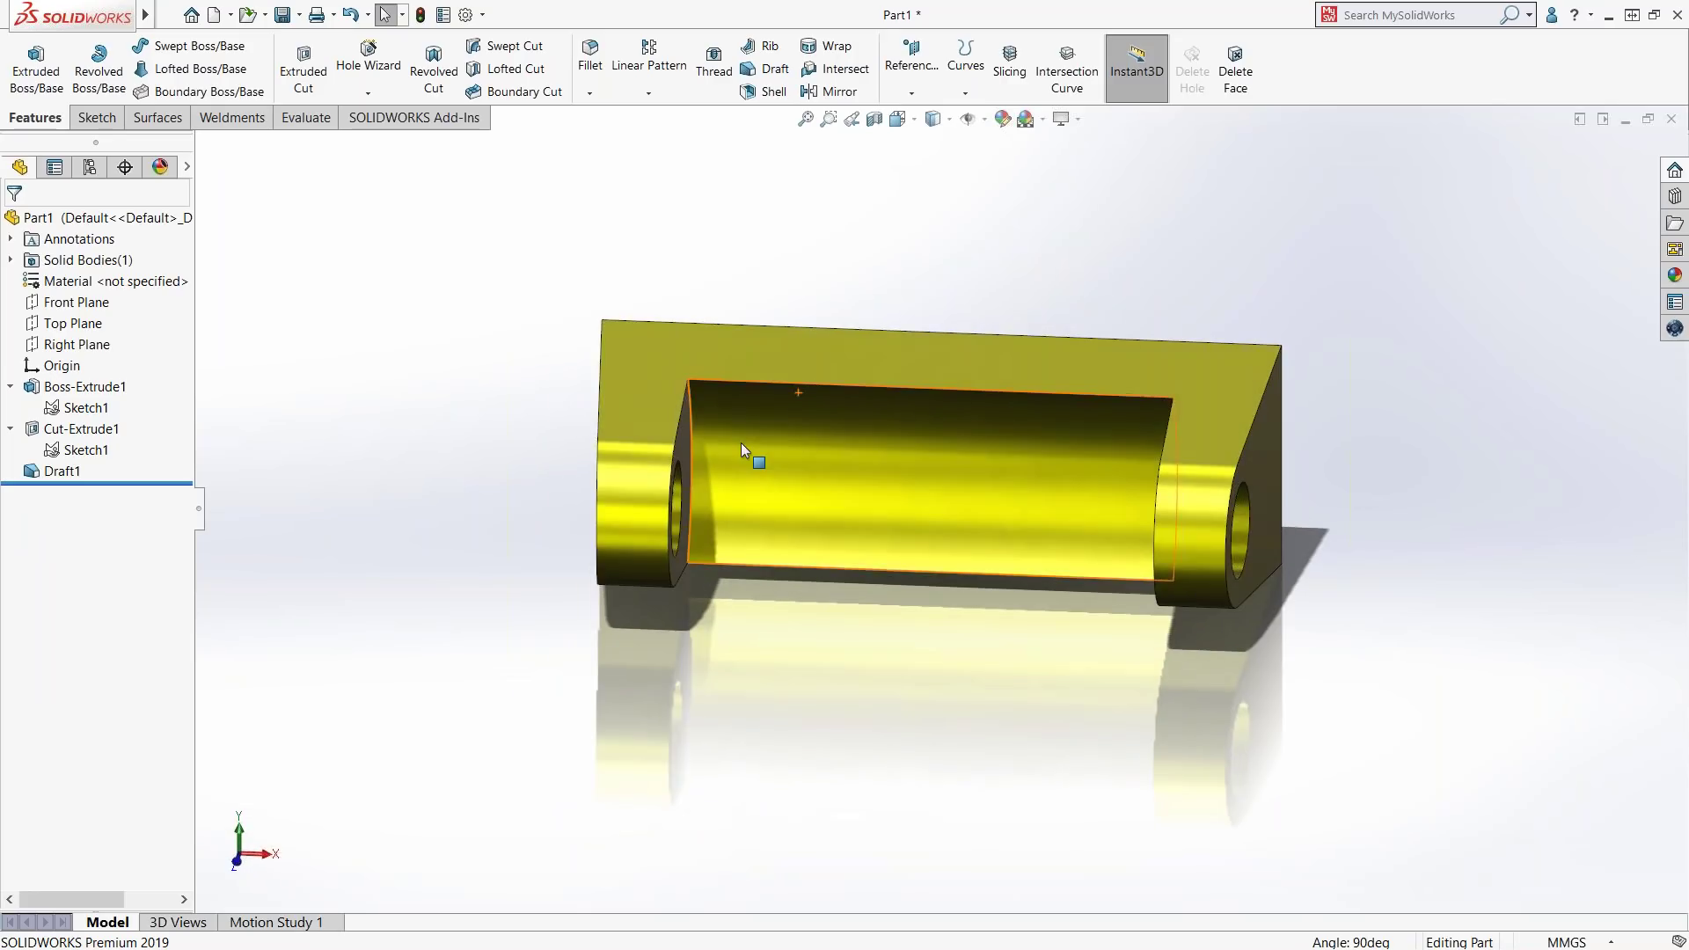
key("alt+Tab")
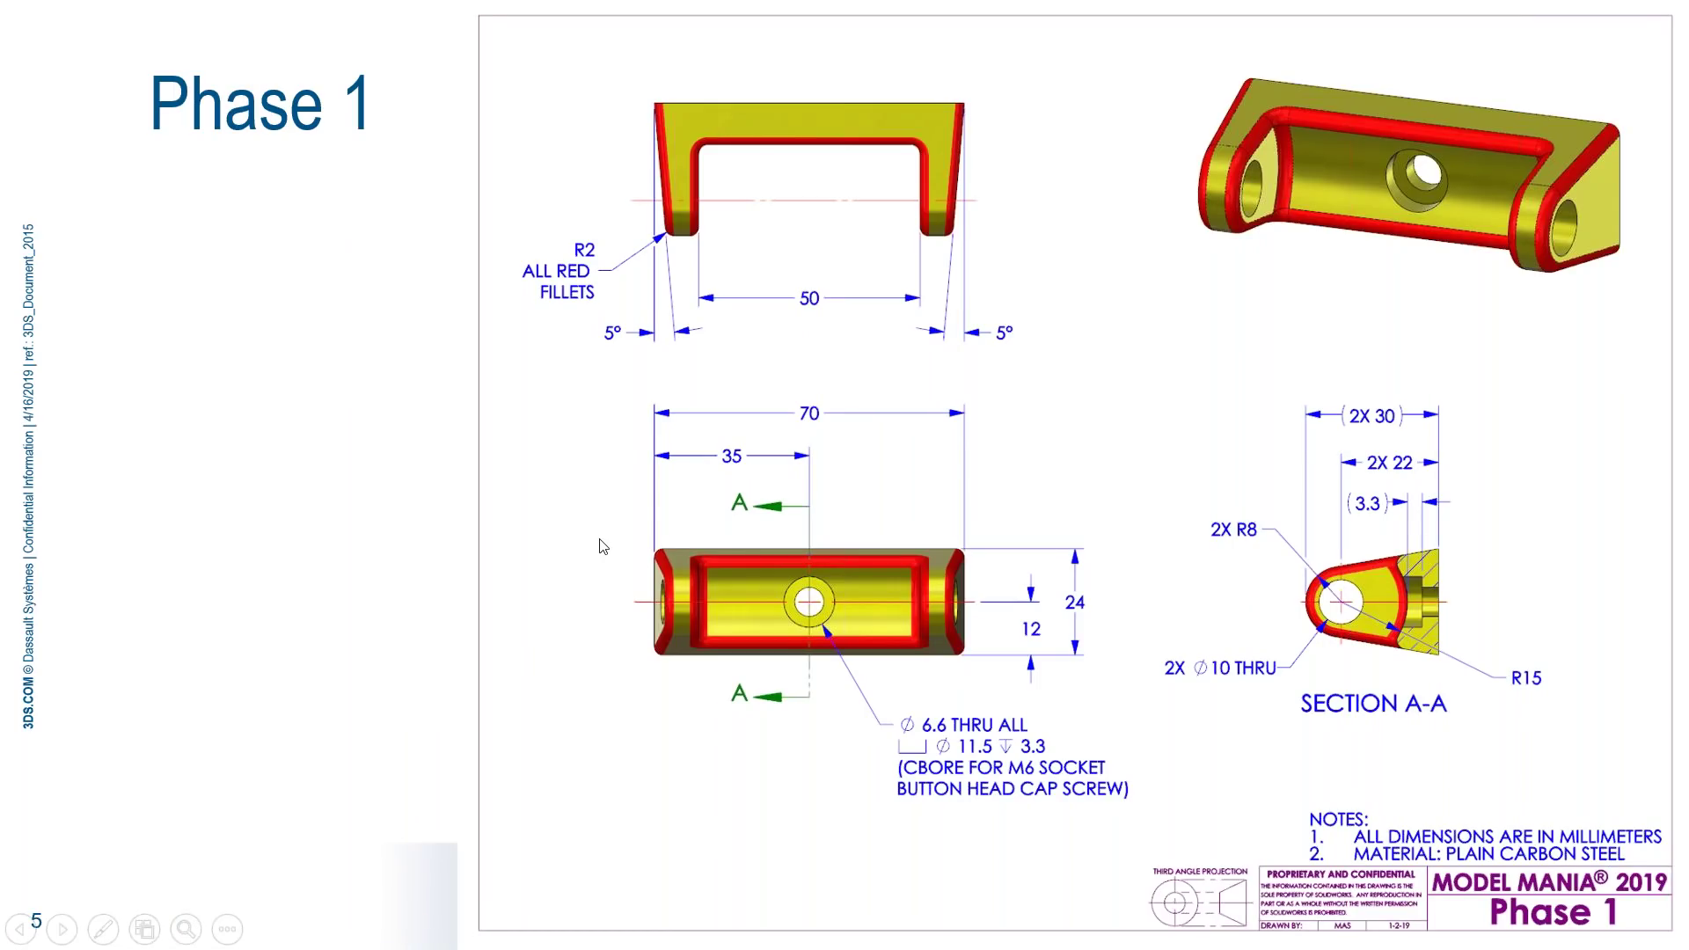
key("alt+Tab")
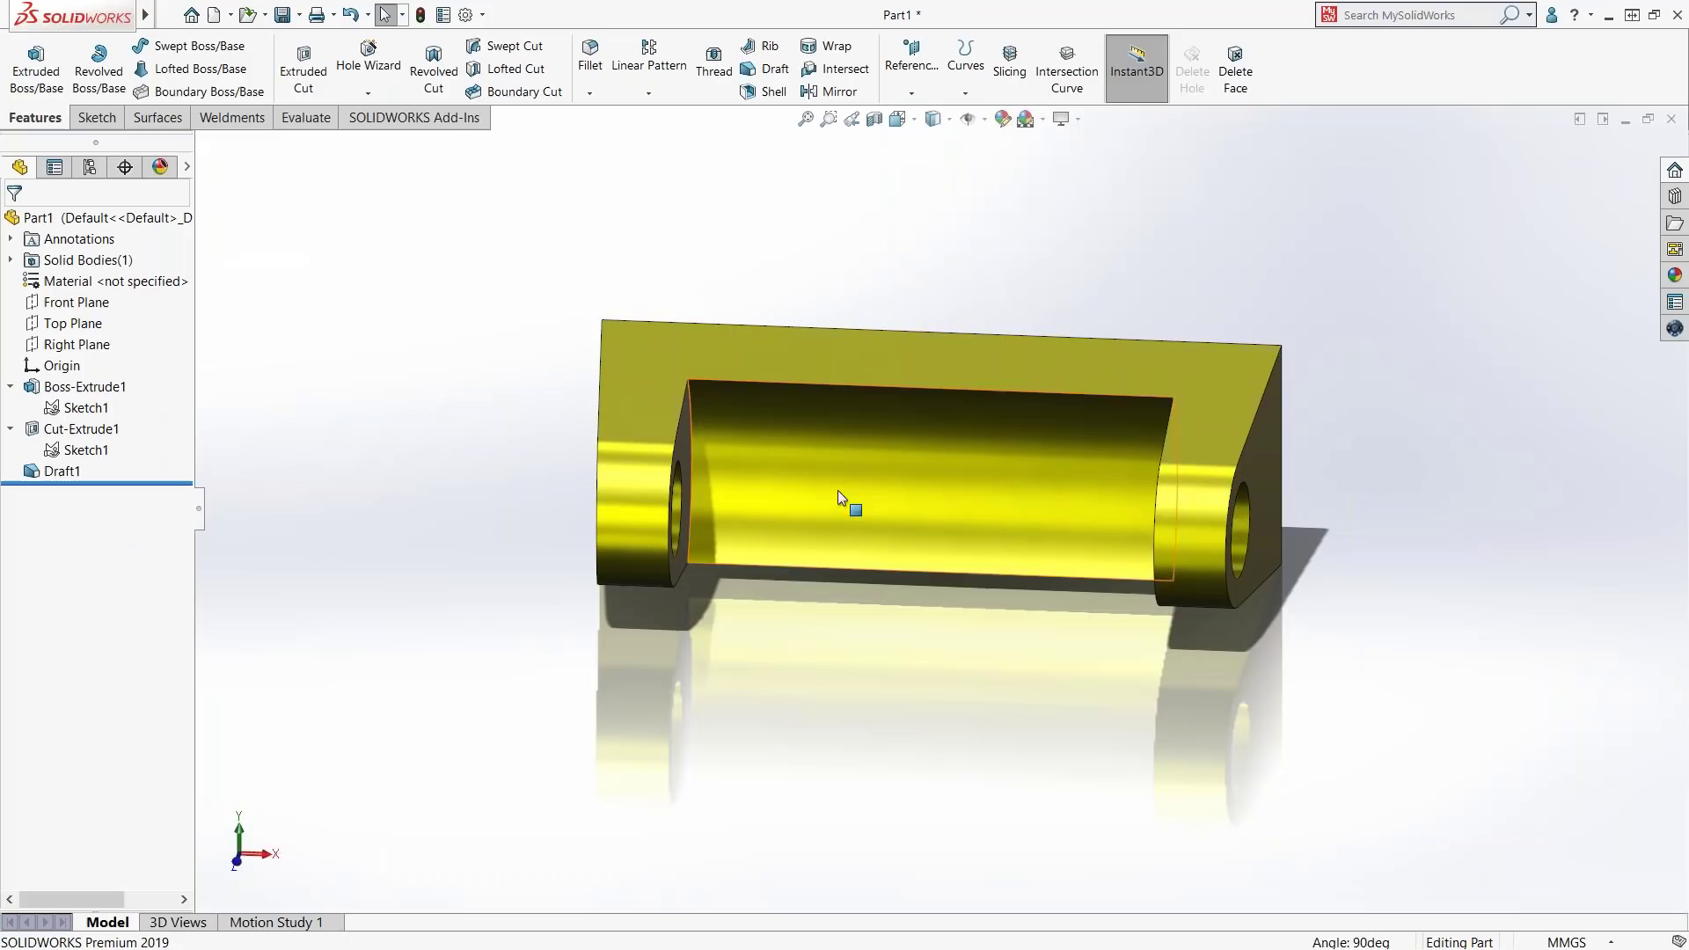
- Specify a Hole Wizard counterbore for an ANSI Metric M6 Socket Button Head Cap Screw with Normal fit, Through All
left_click(388, 70)
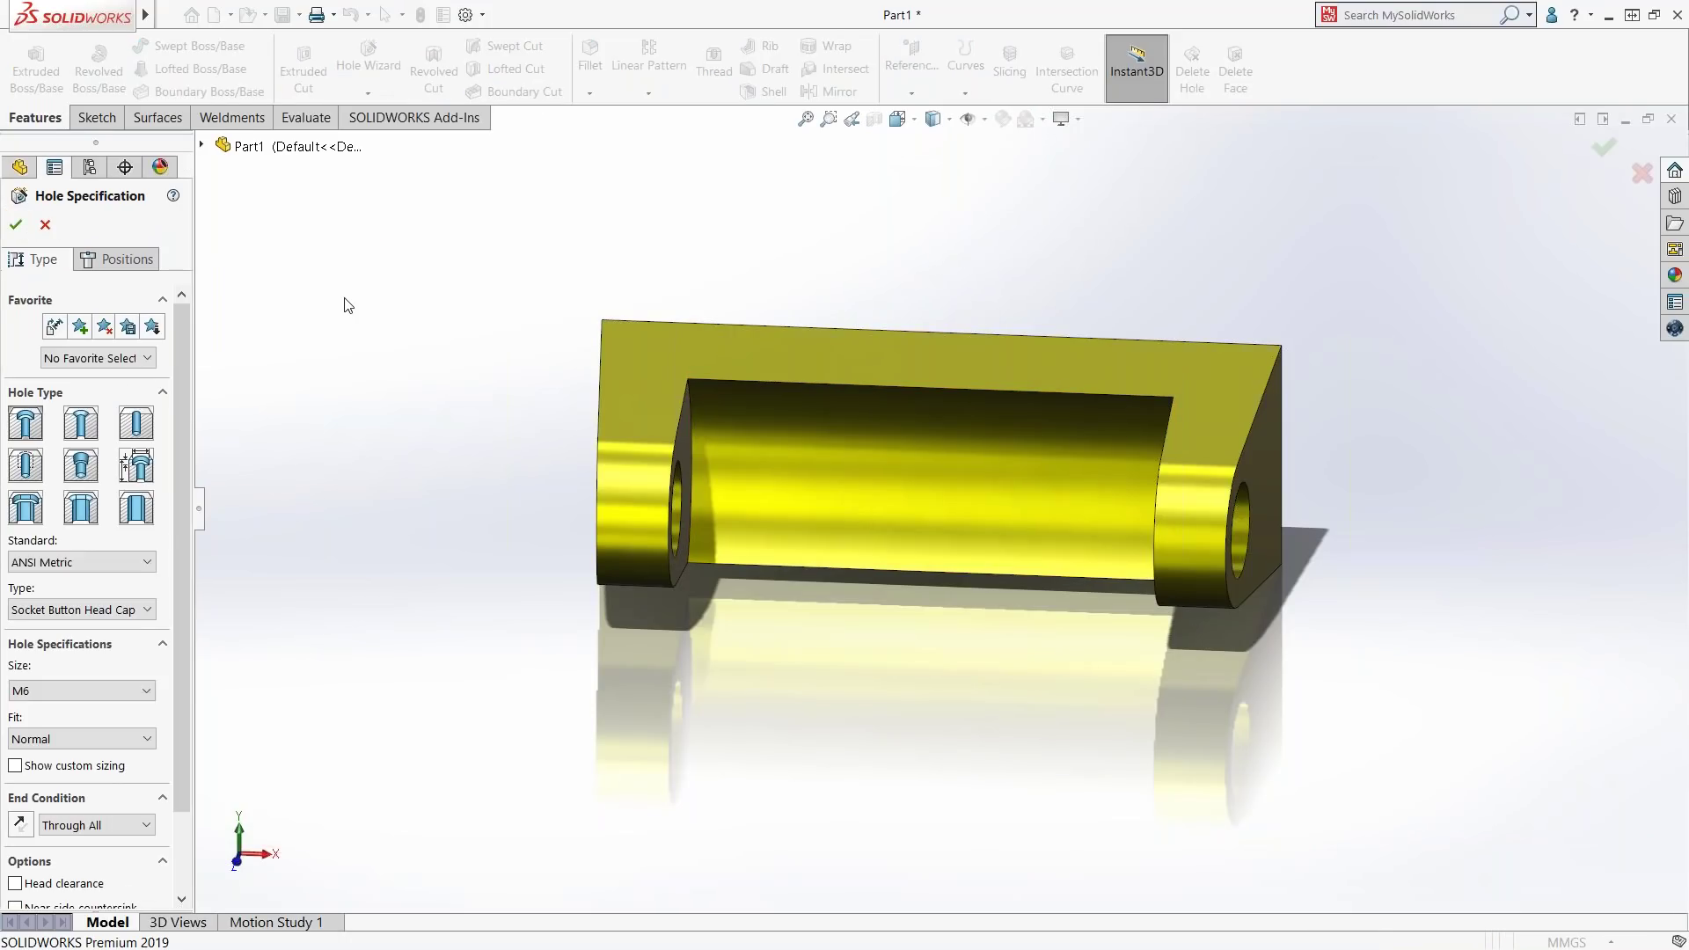
middle_click_drag(388, 410, 338, 389)
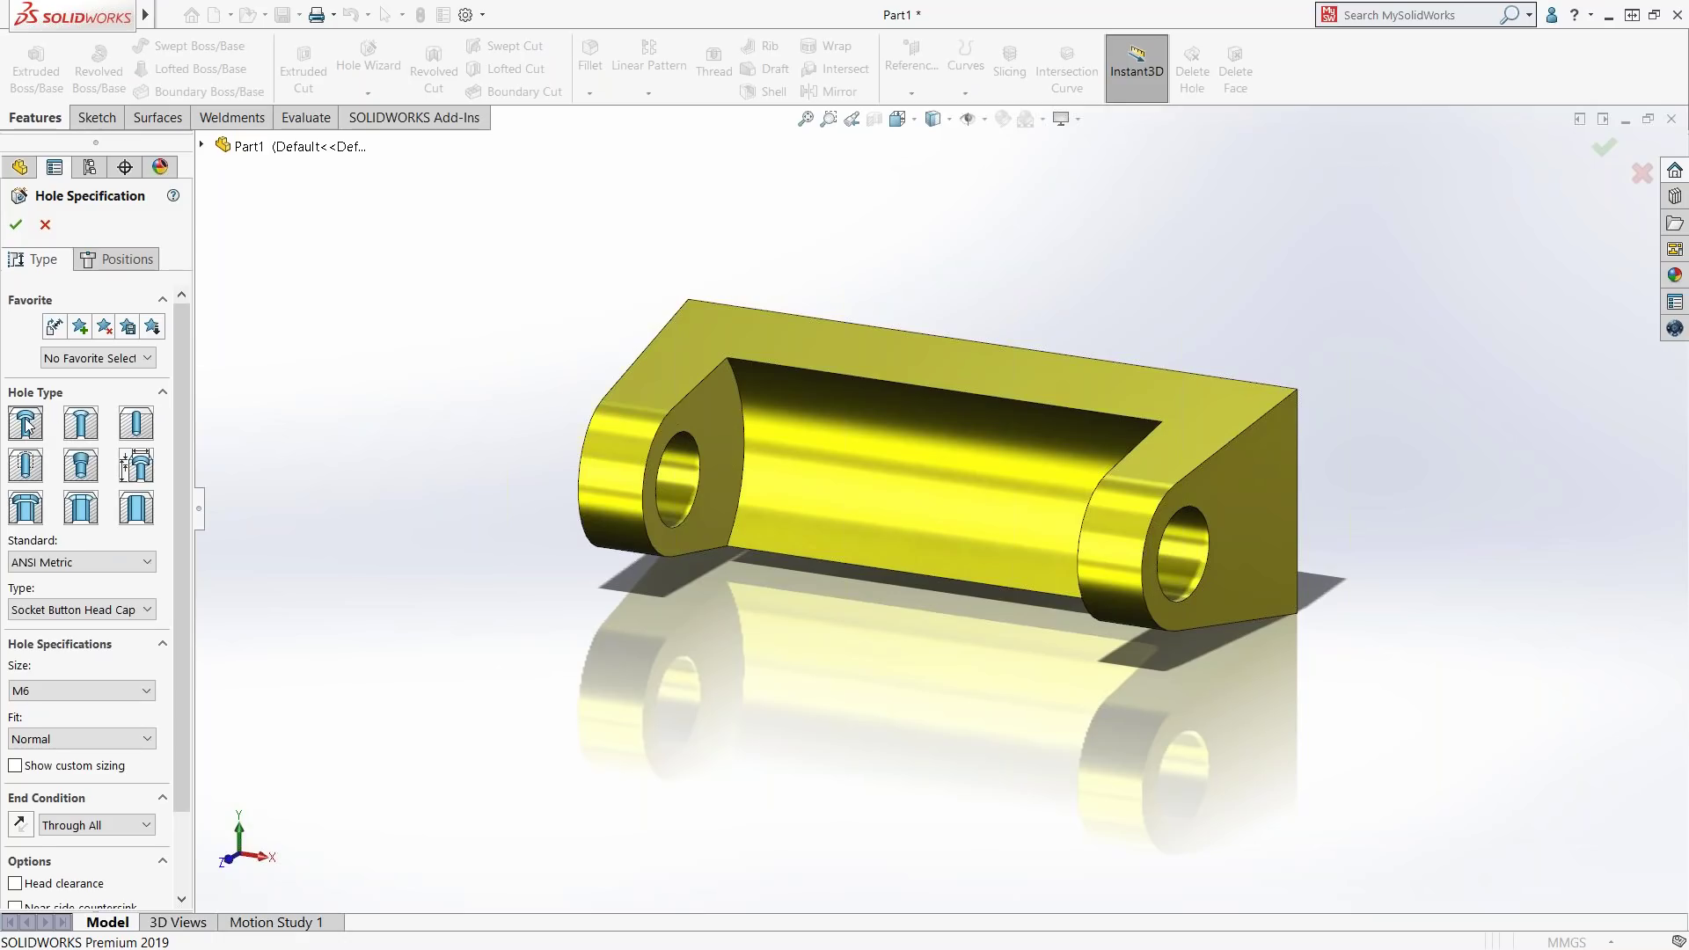
left_click(123, 563)
left_click_drag(152, 630, 151, 600)
left_click(249, 573)
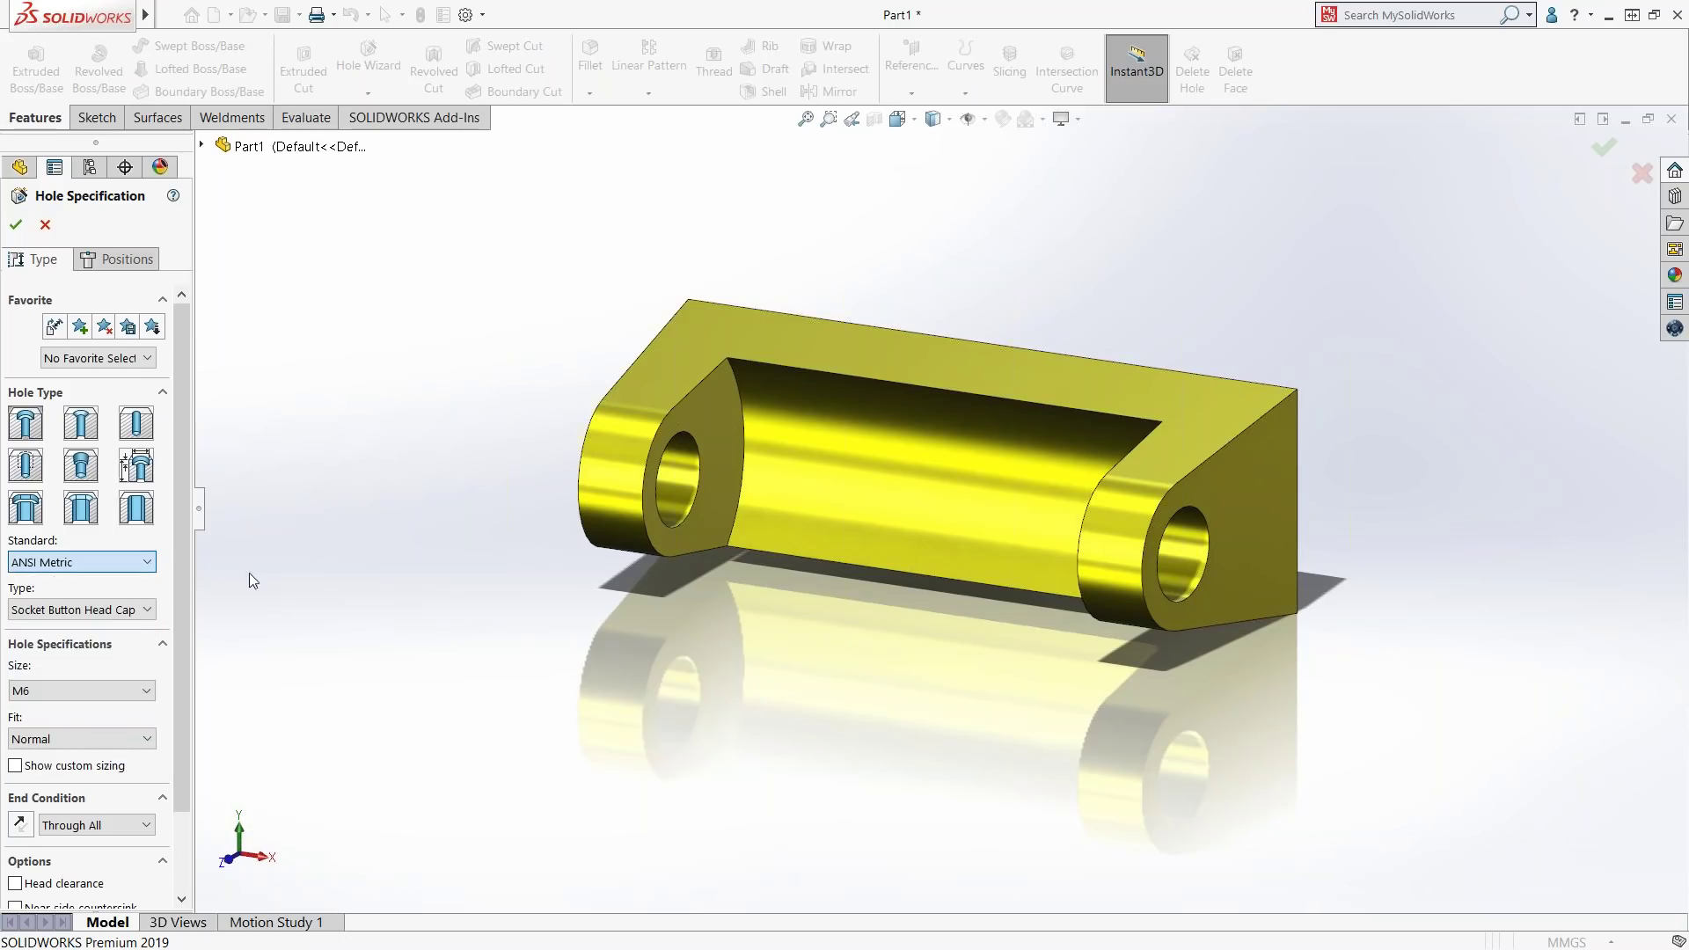
left_click(104, 612)
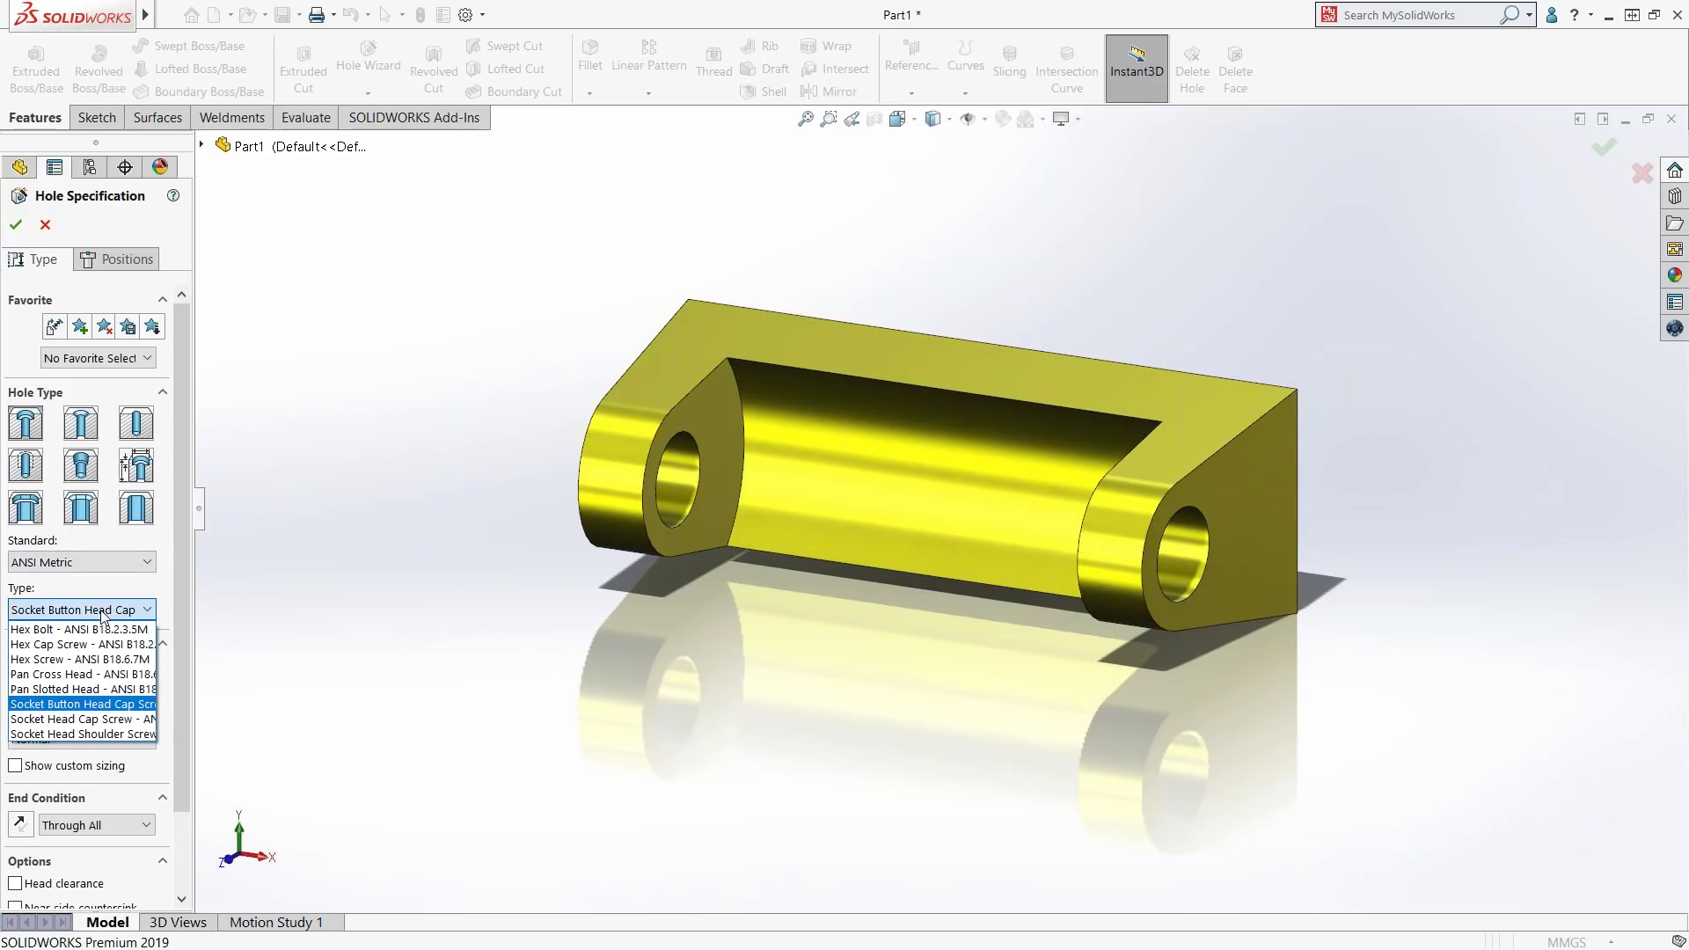
left_click(100, 704)
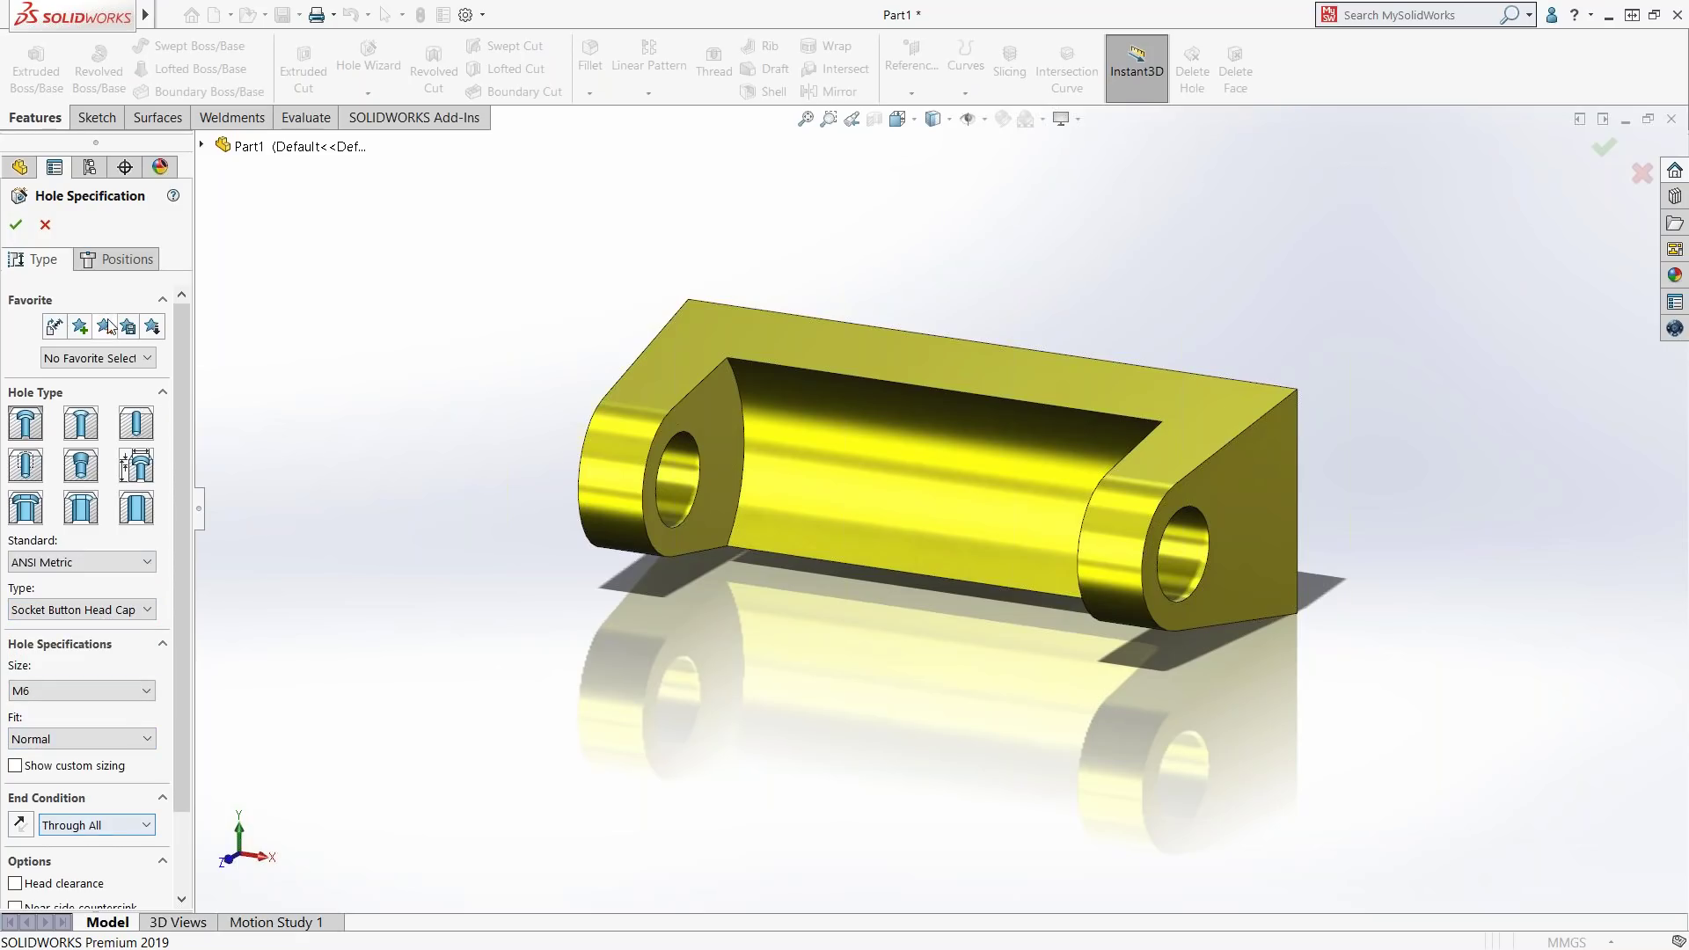
- Place the hole's position point on the curved inner face of the cutout and check the point's existing relations
left_click(129, 261)
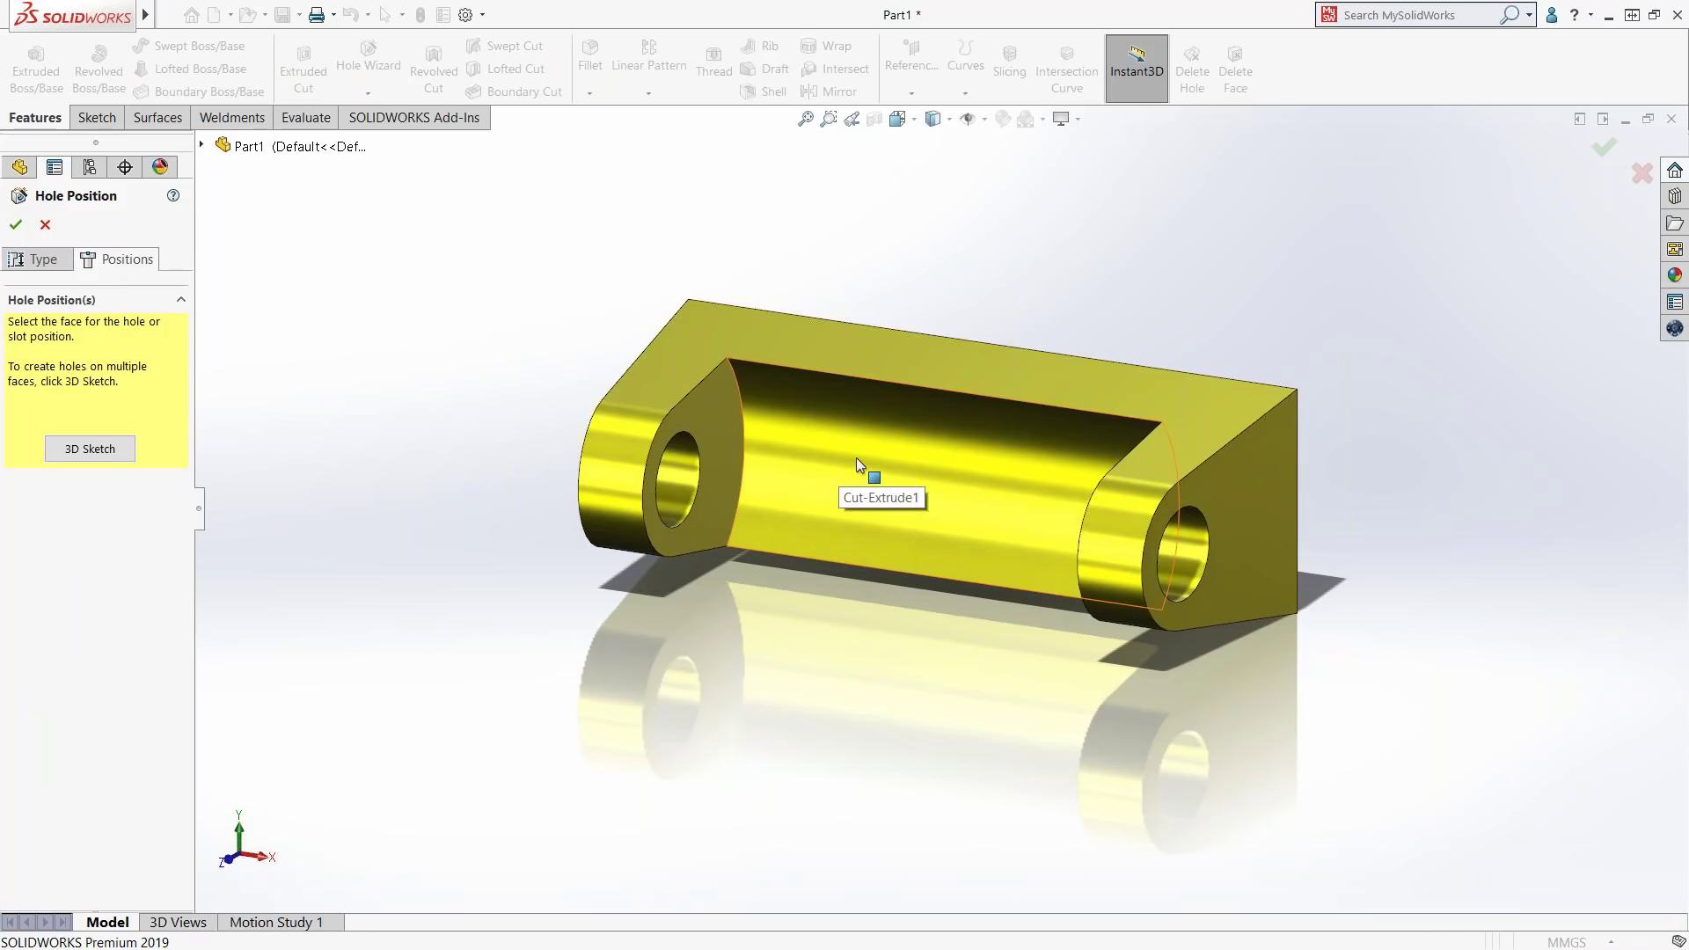
left_click(876, 493)
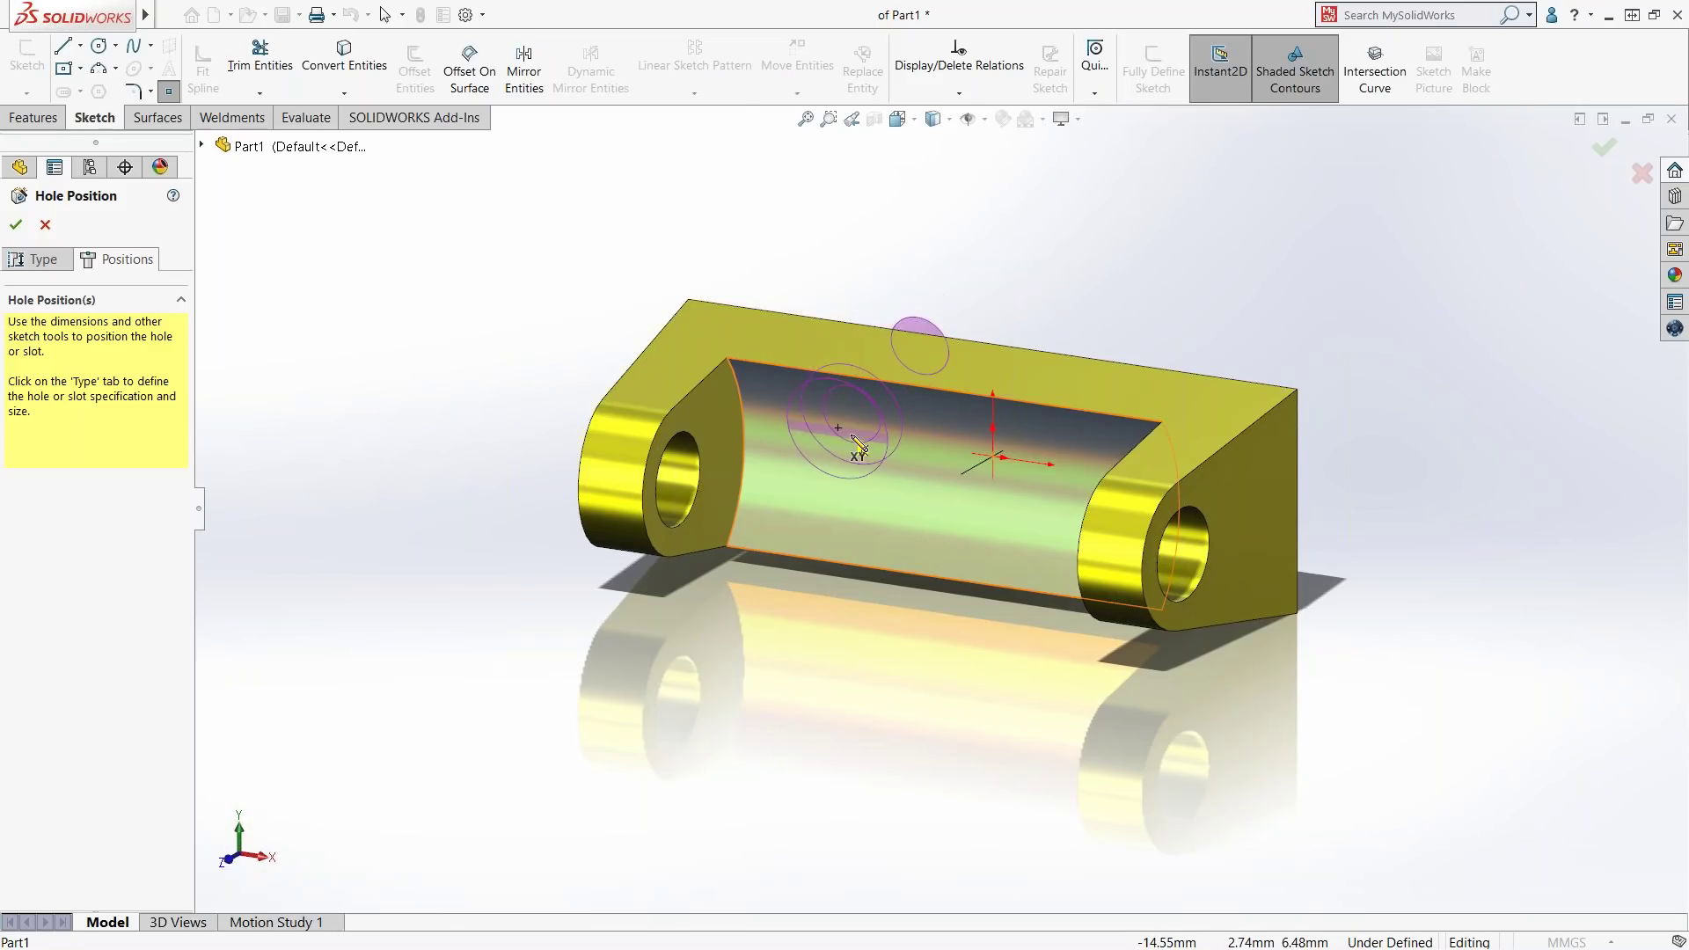
left_click(899, 446)
key("Escape")
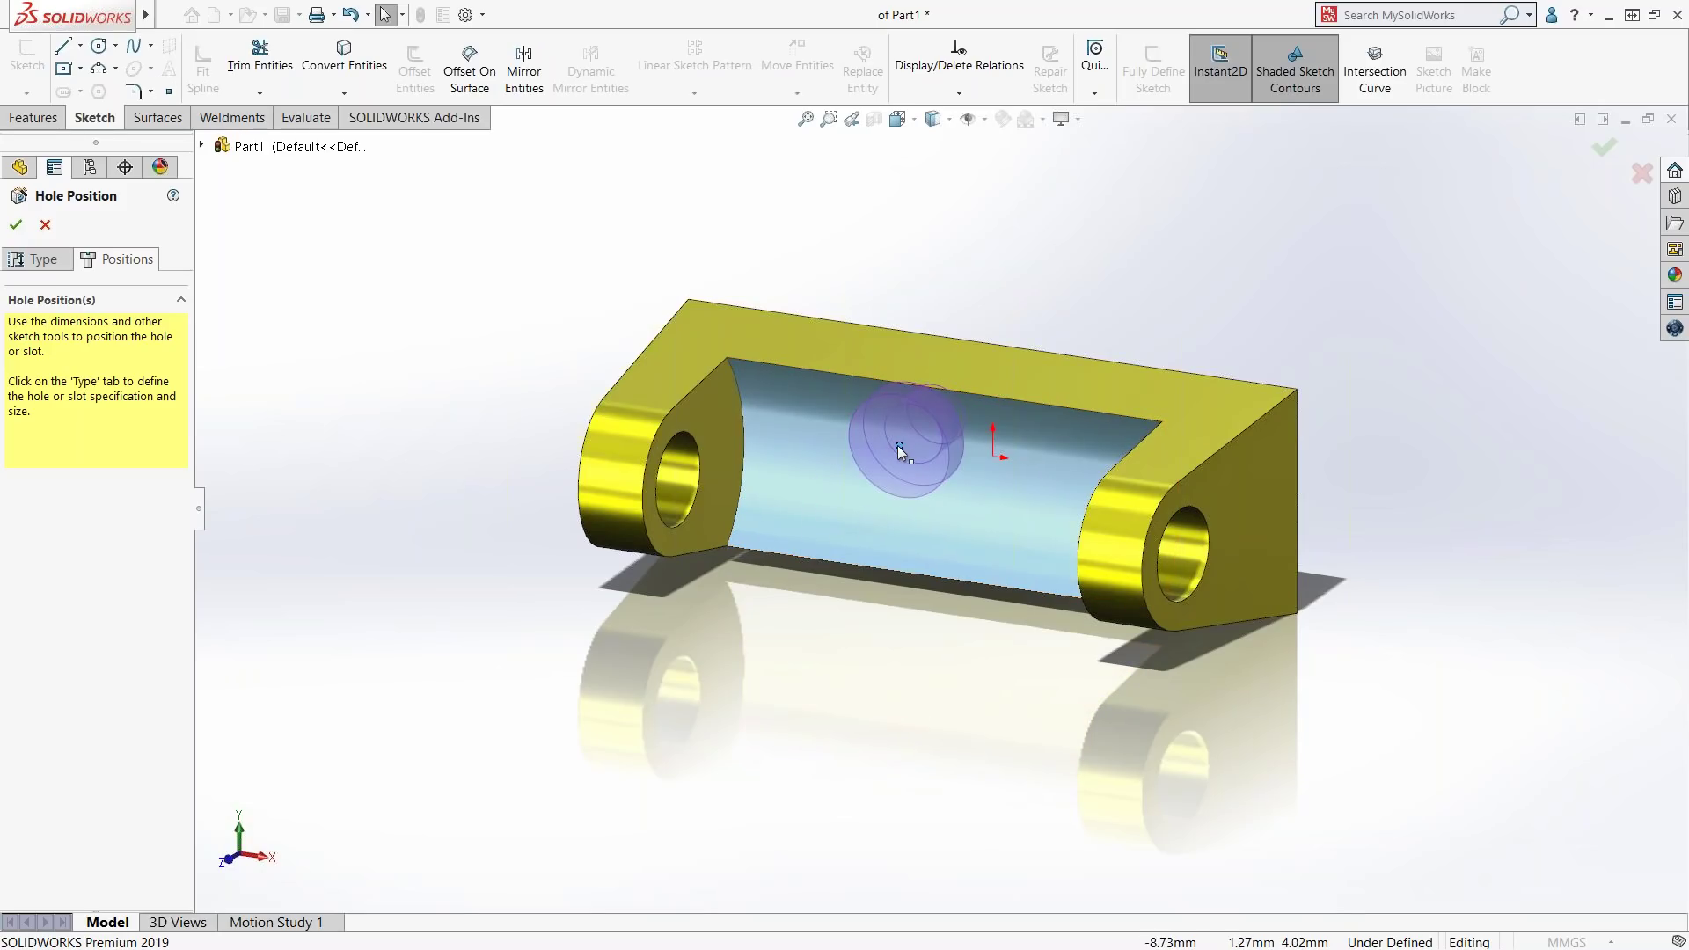
left_click(899, 446)
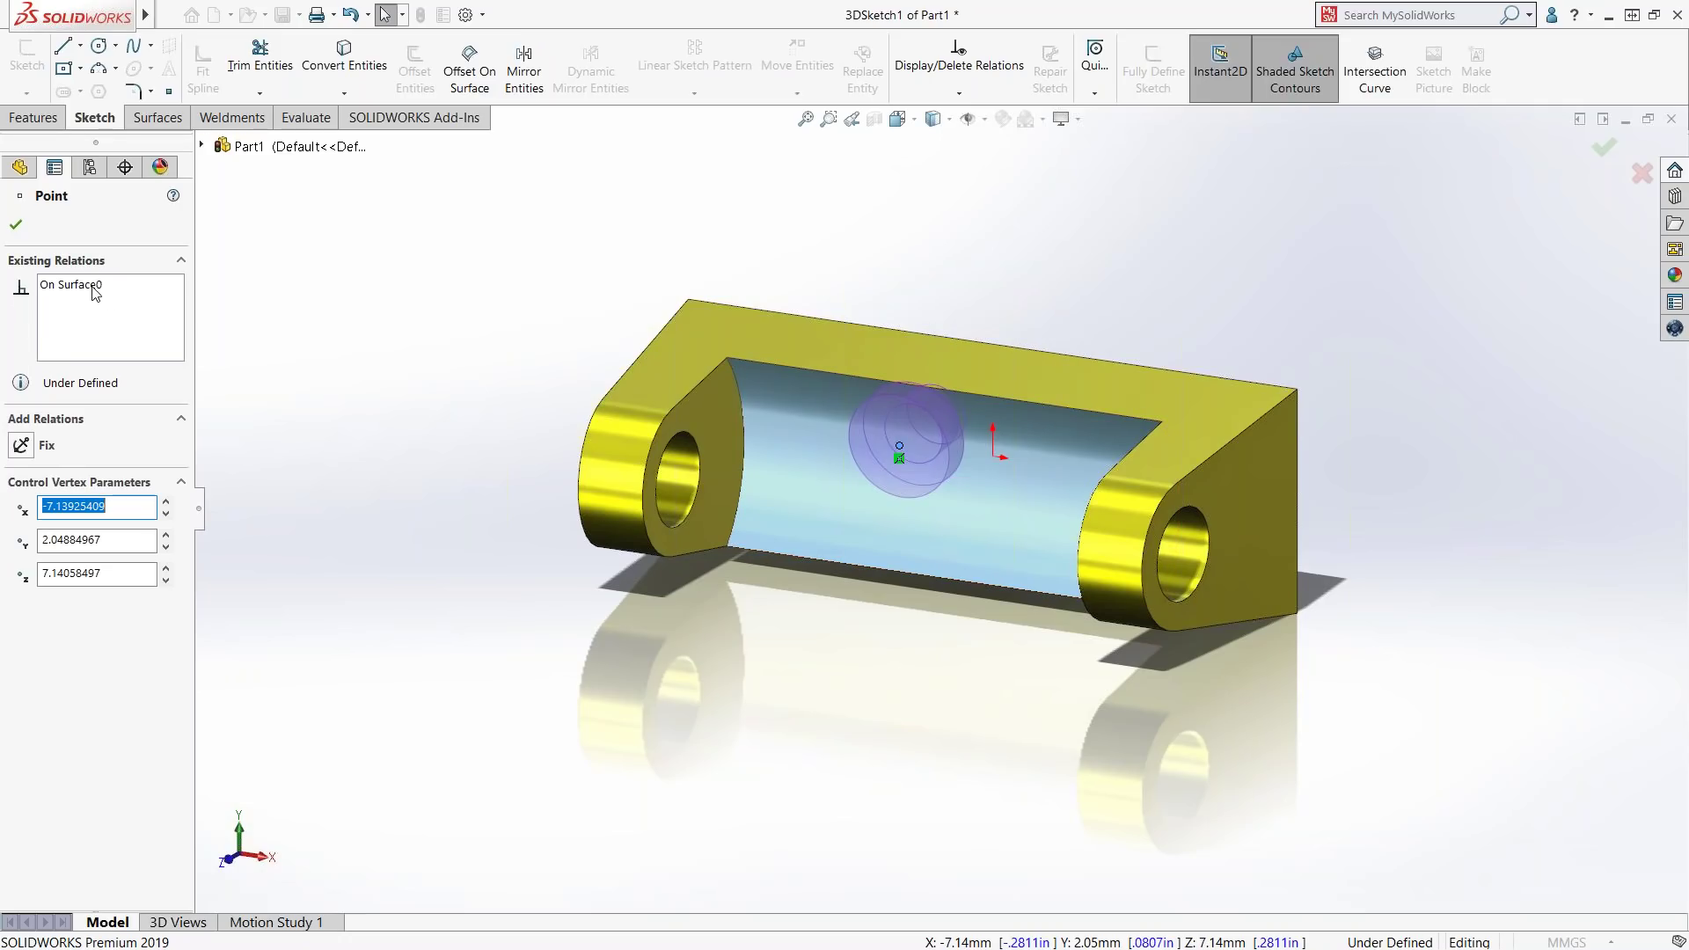
left_click(414, 311)
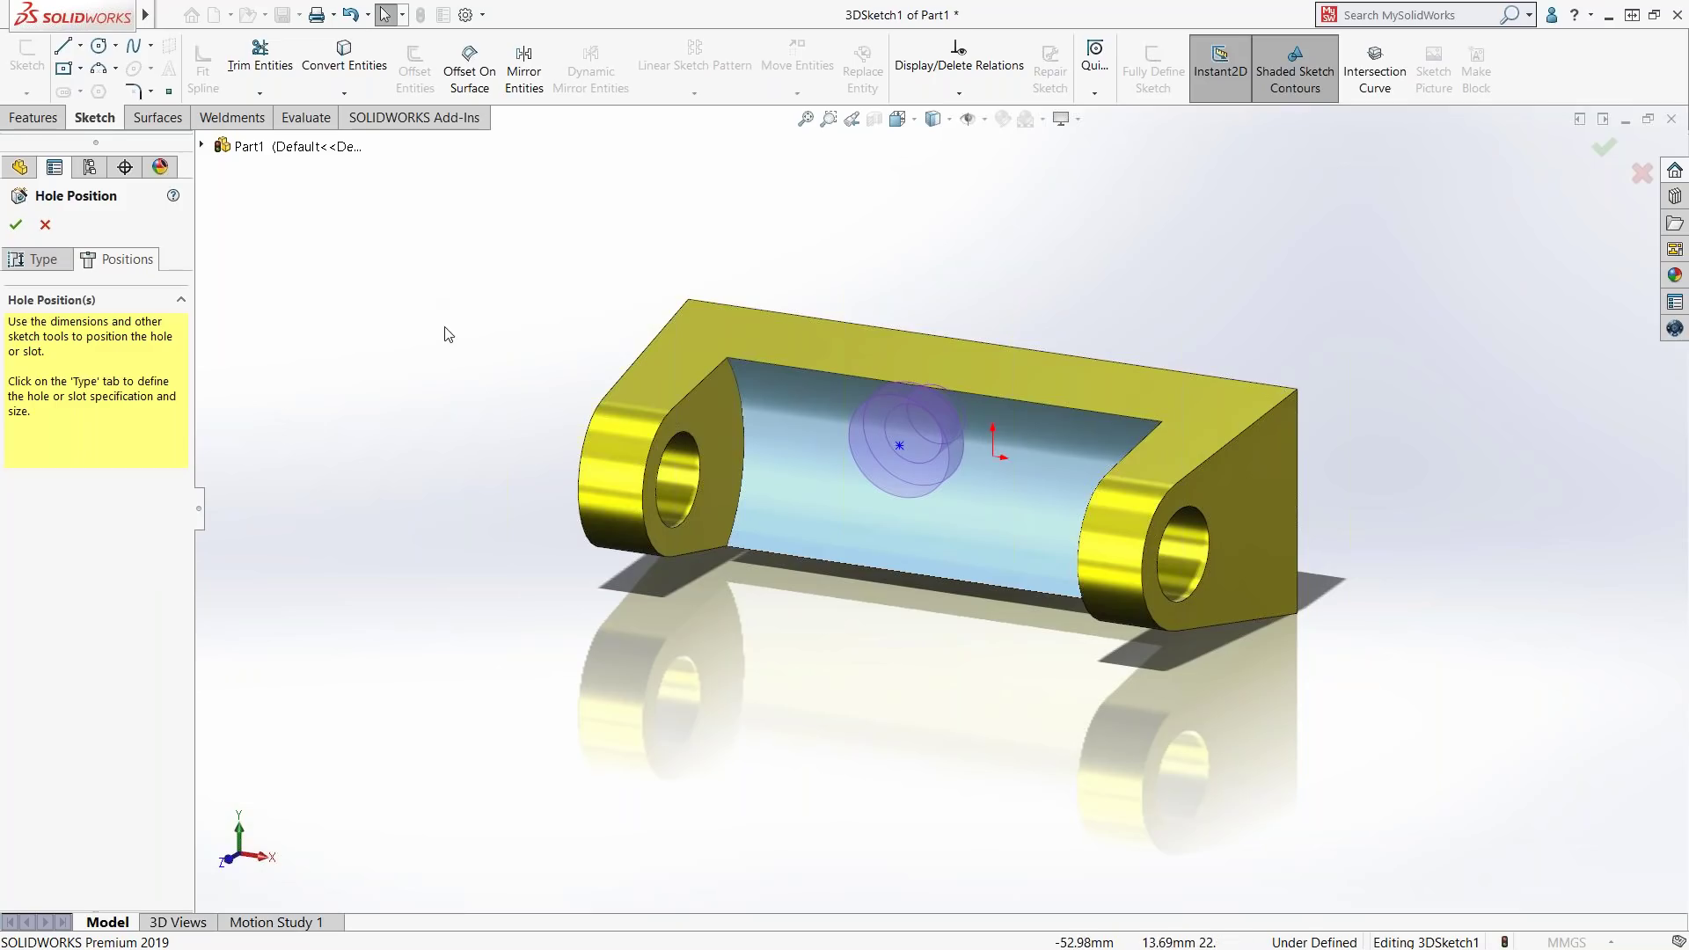
- Align the hole's position point with the origin using an Along Z relation and finish the M6 counterbored hole
middle_click_drag(475, 345, 435, 352)
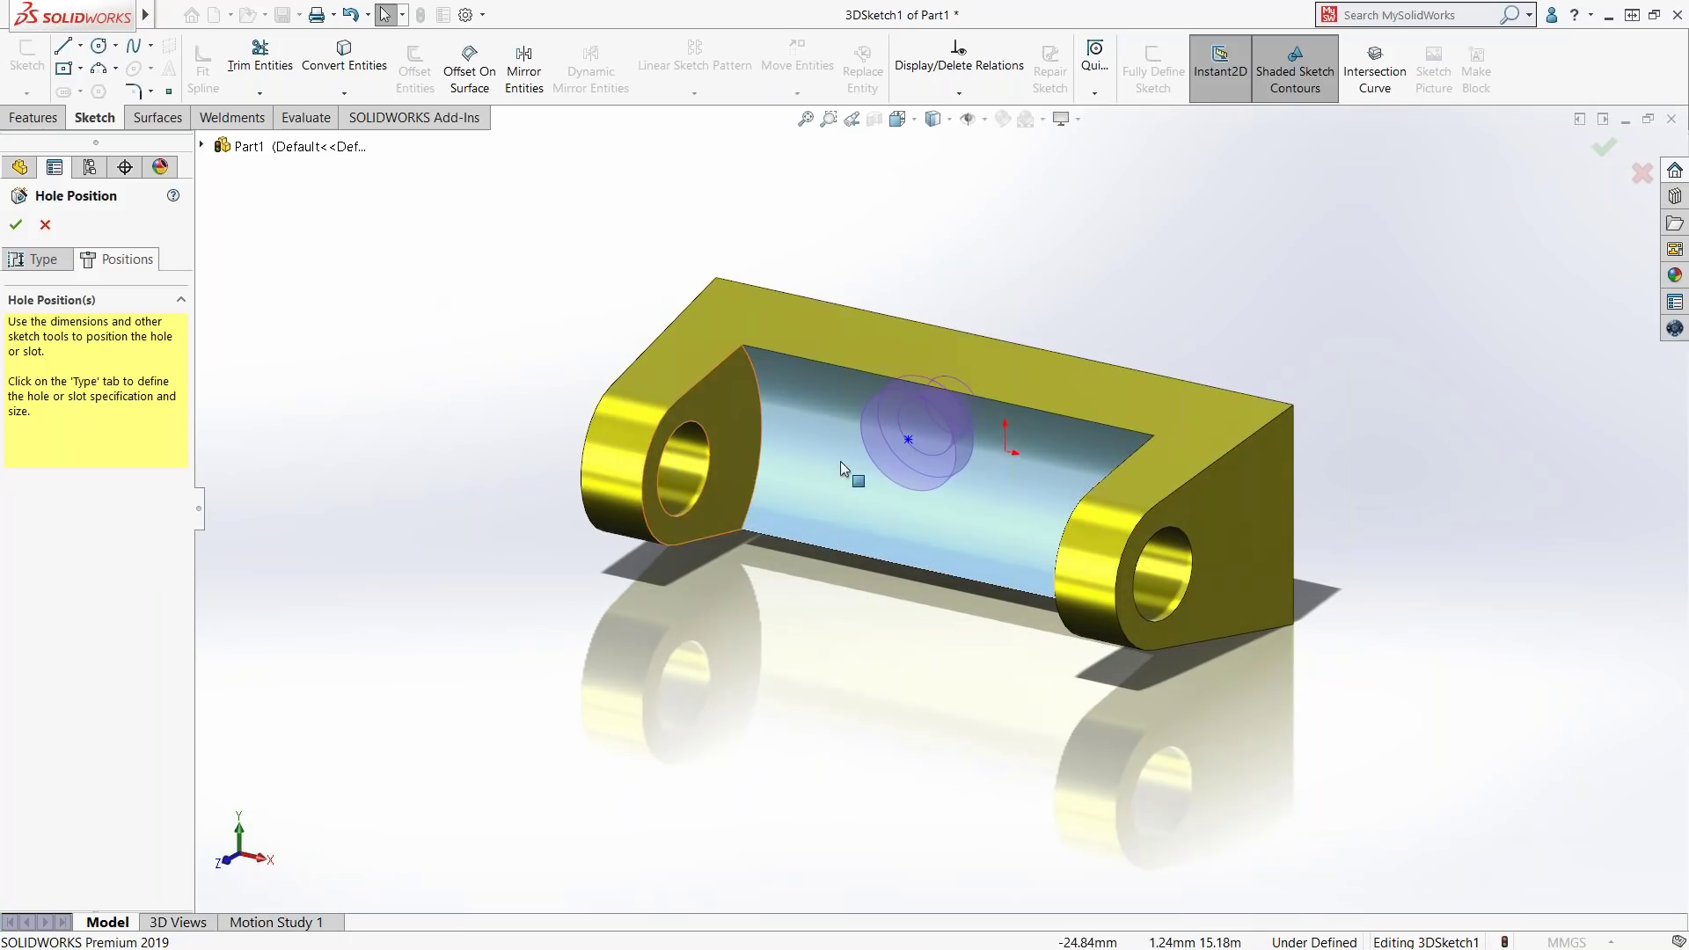
left_click(1005, 451)
left_click(909, 440)
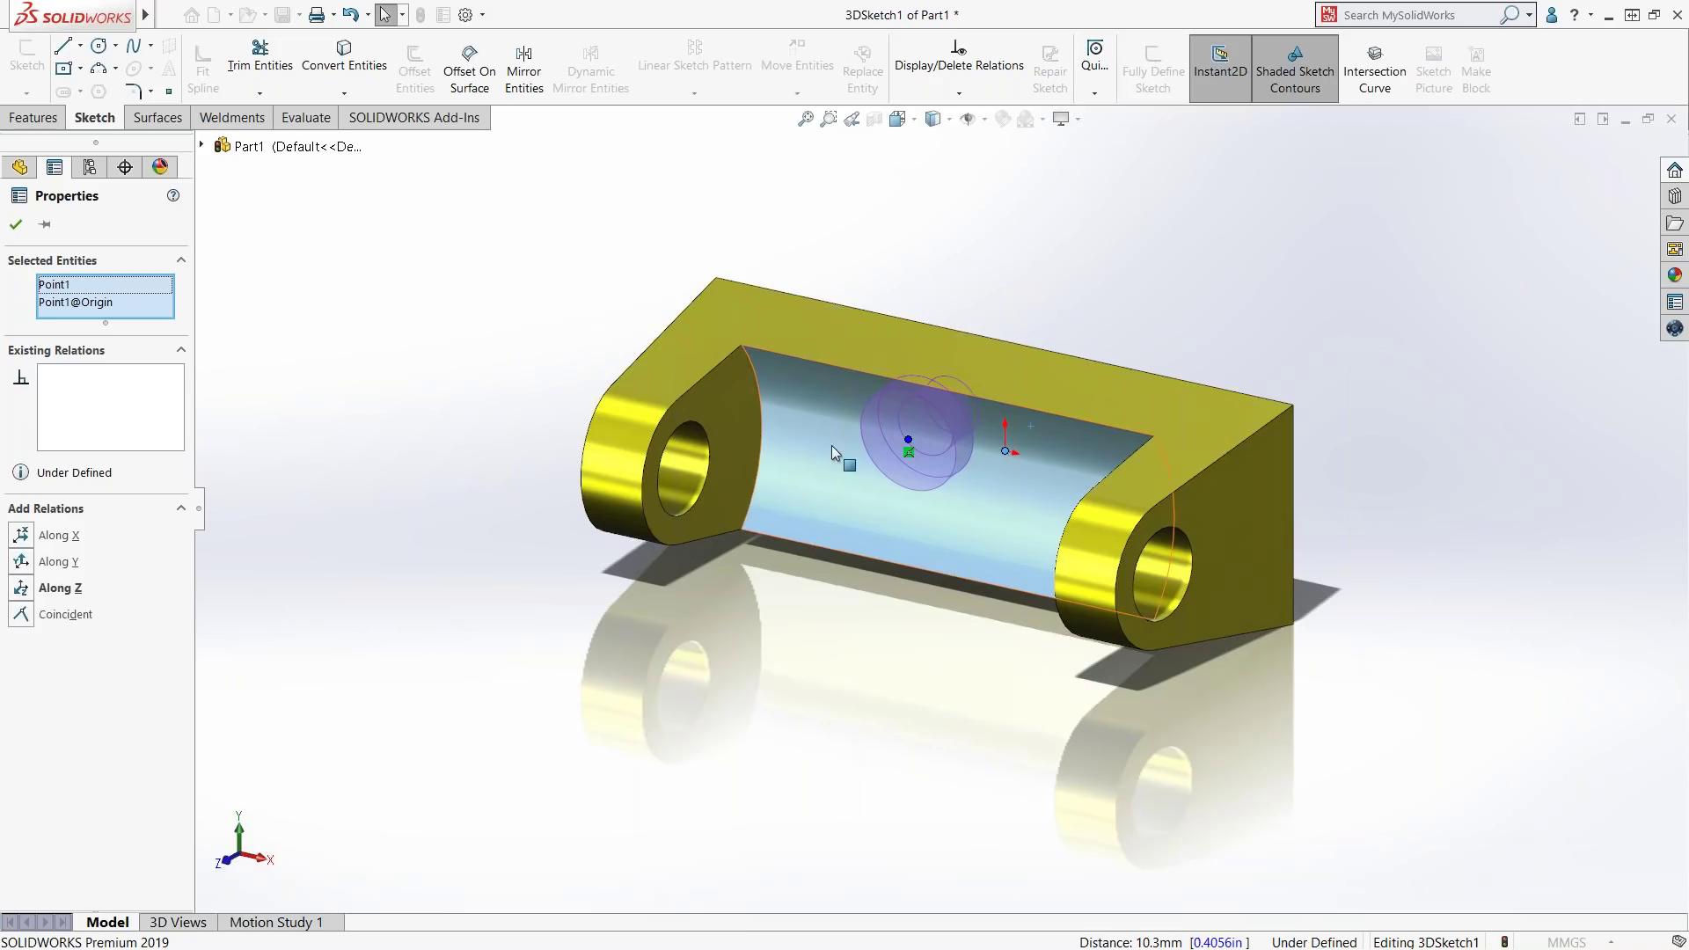
left_click(21, 590)
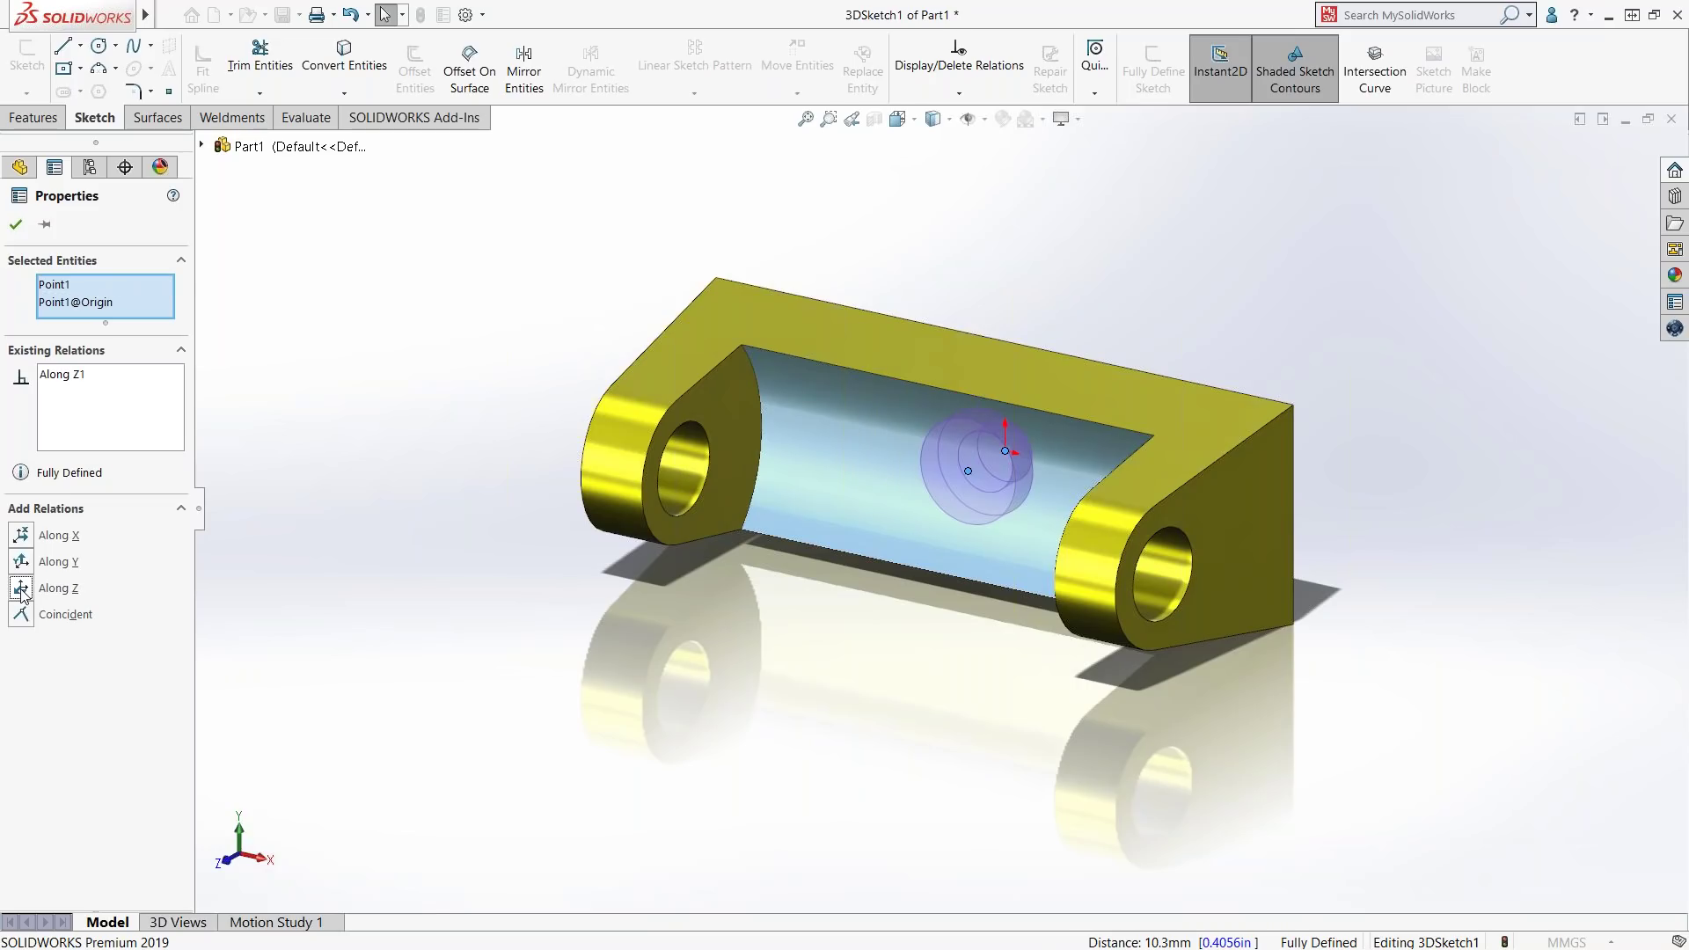
left_click(526, 588)
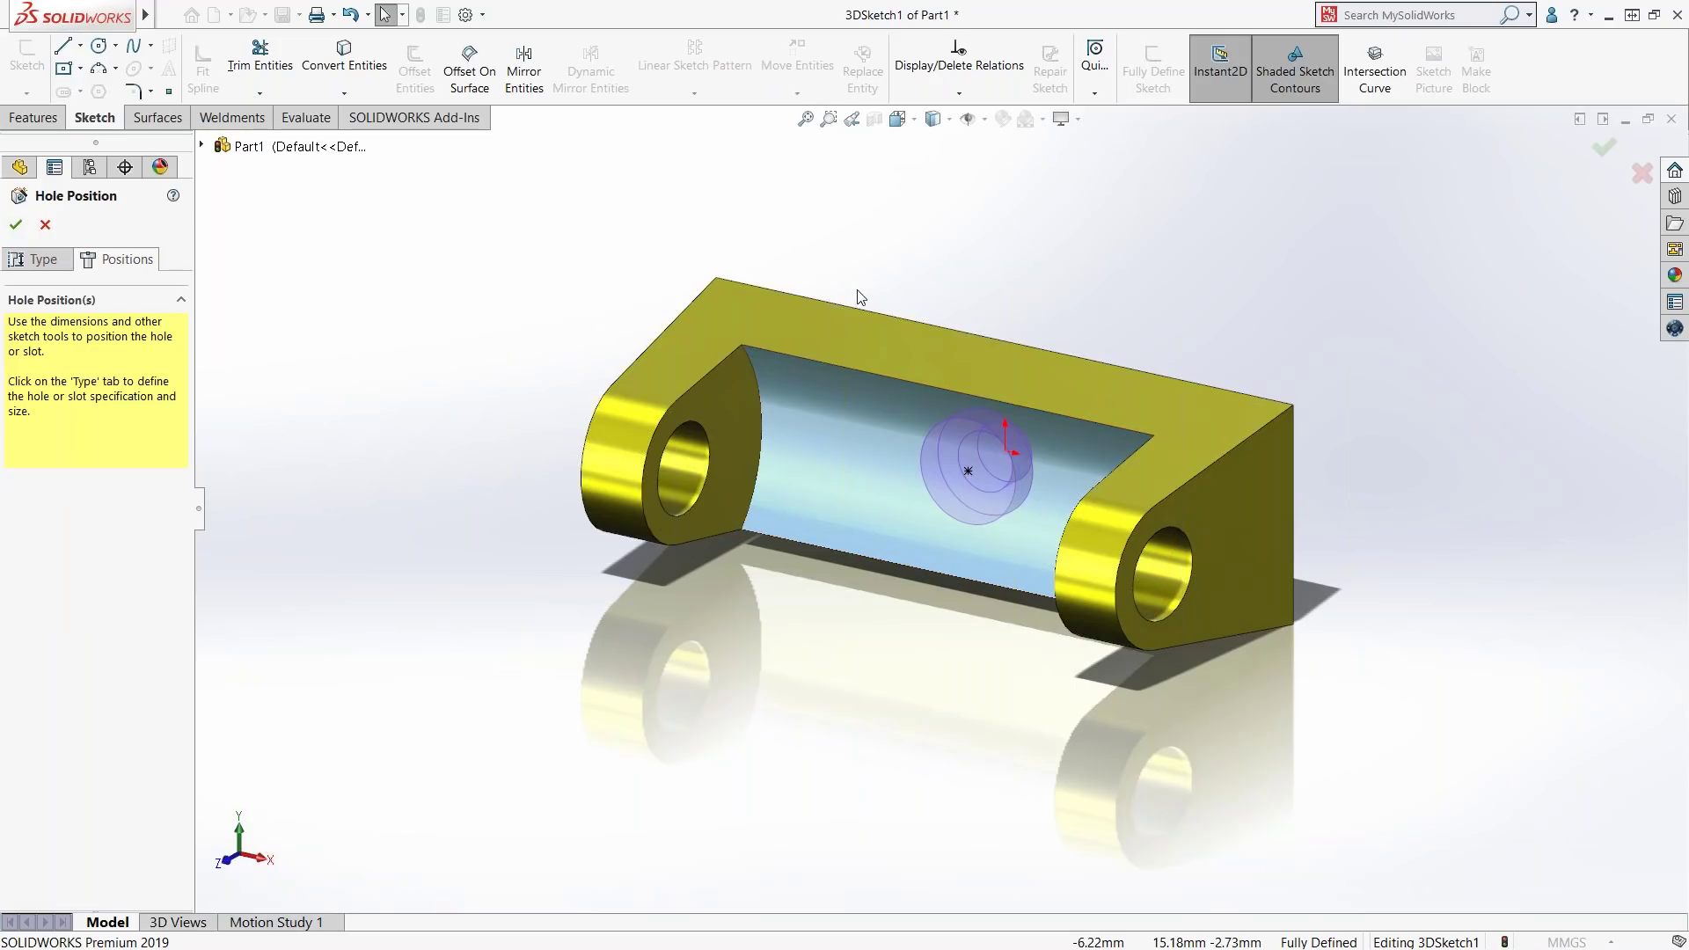
left_click(16, 226)
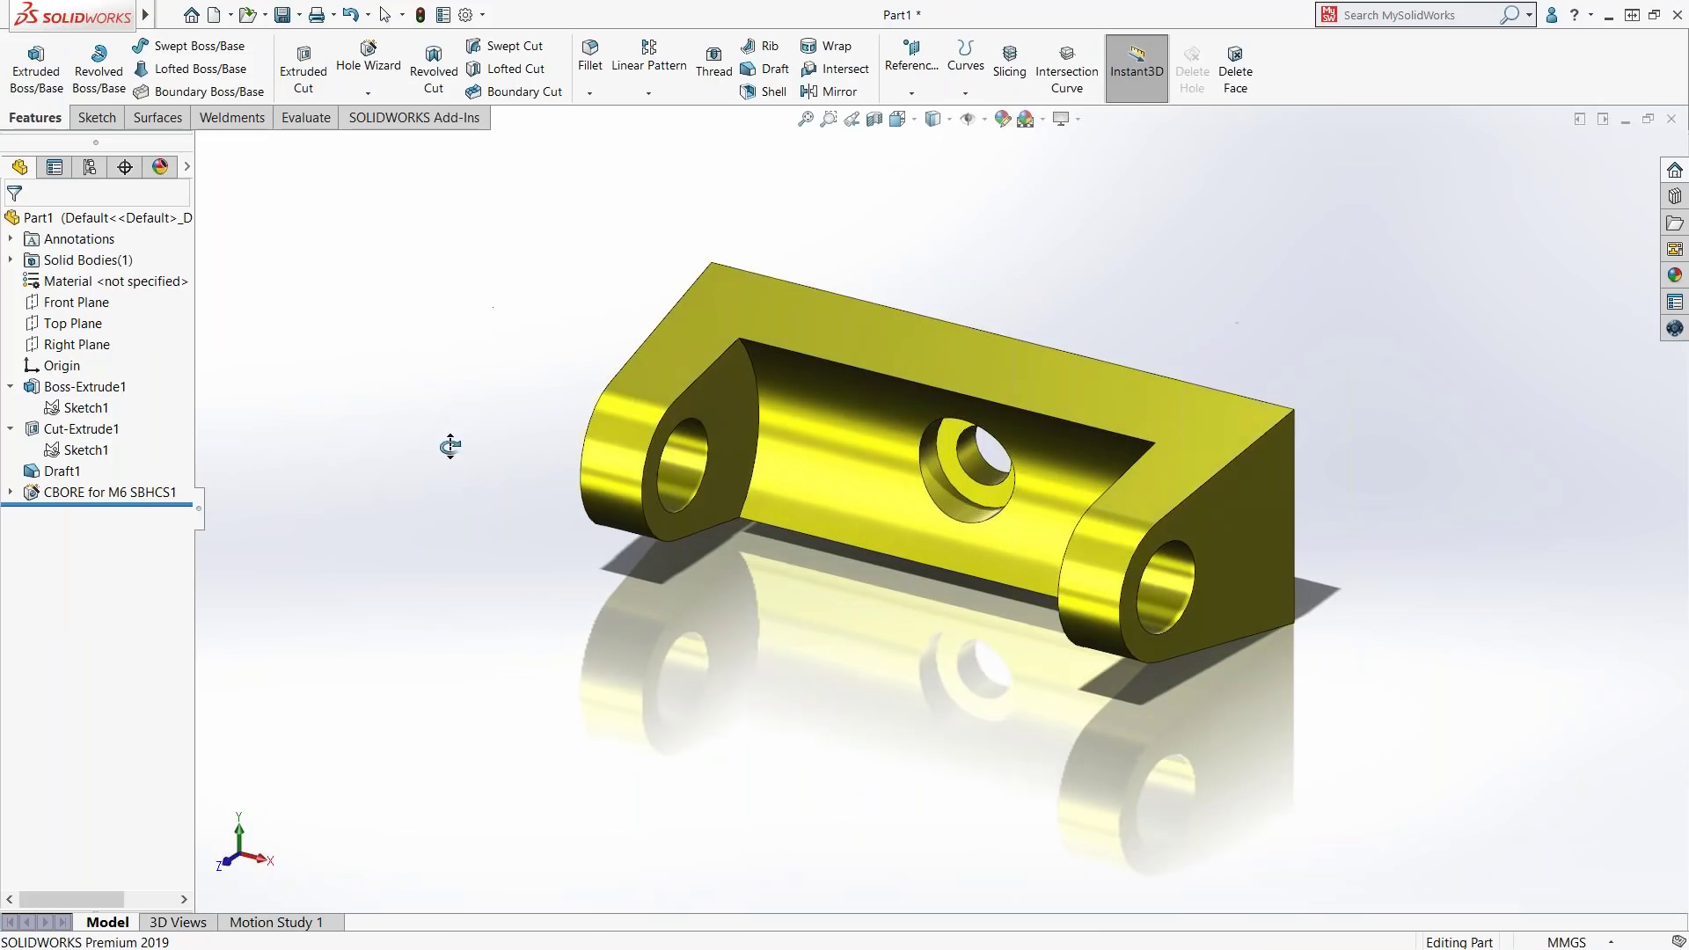
left_click(112, 492)
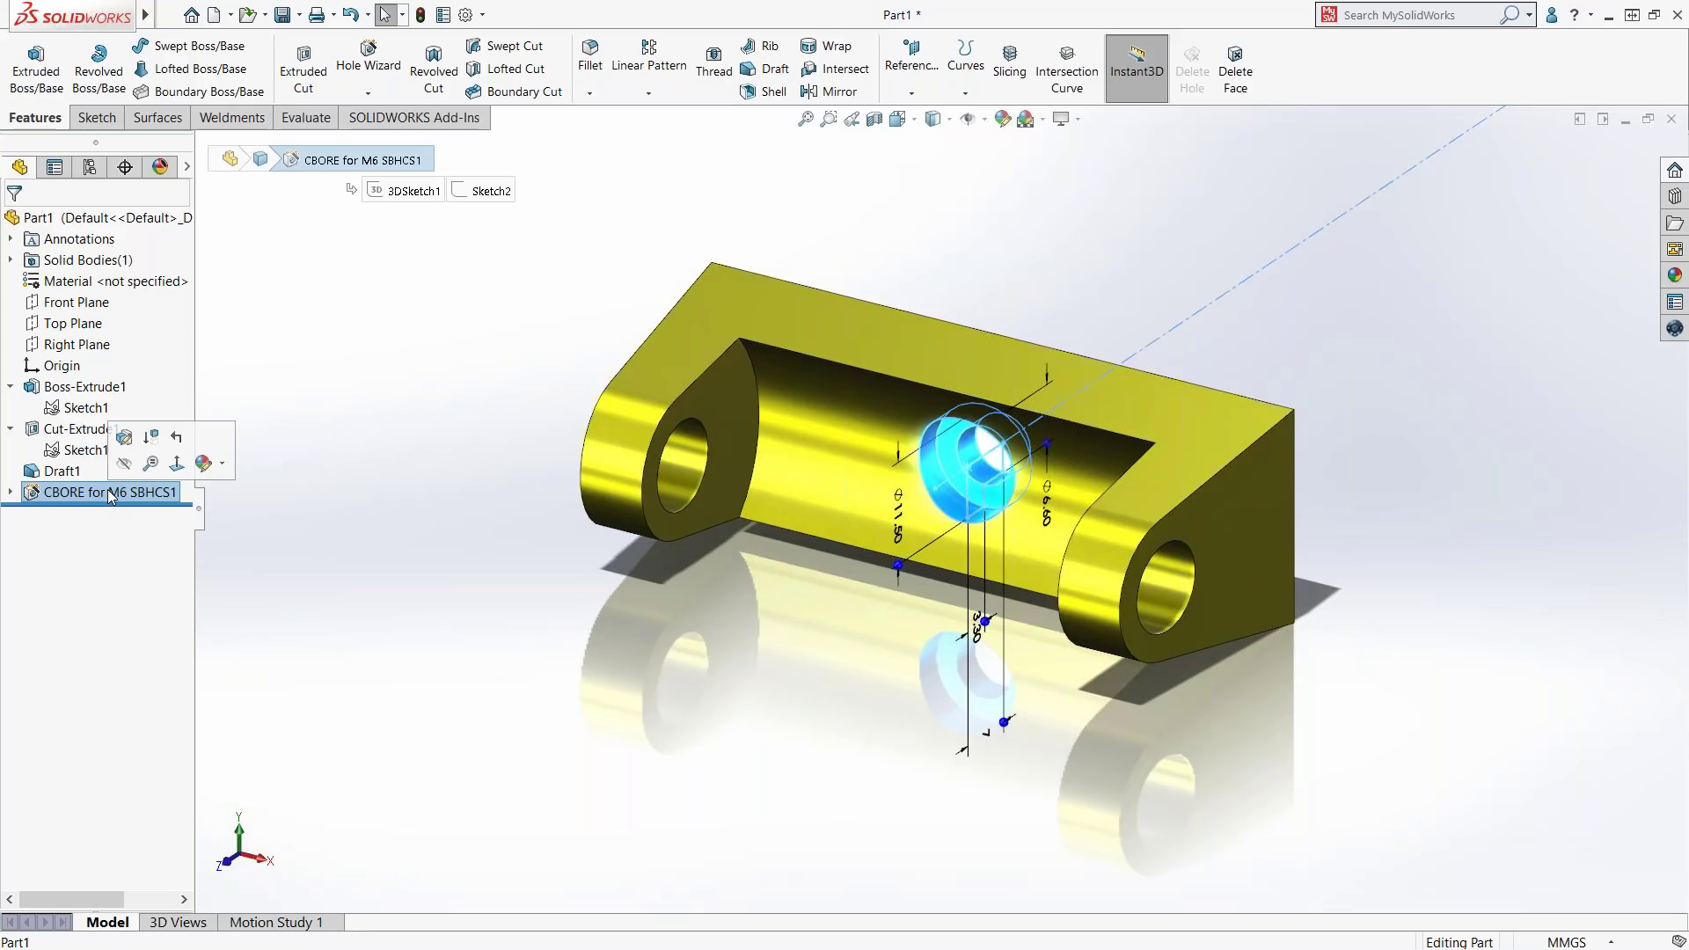
left_click(404, 497)
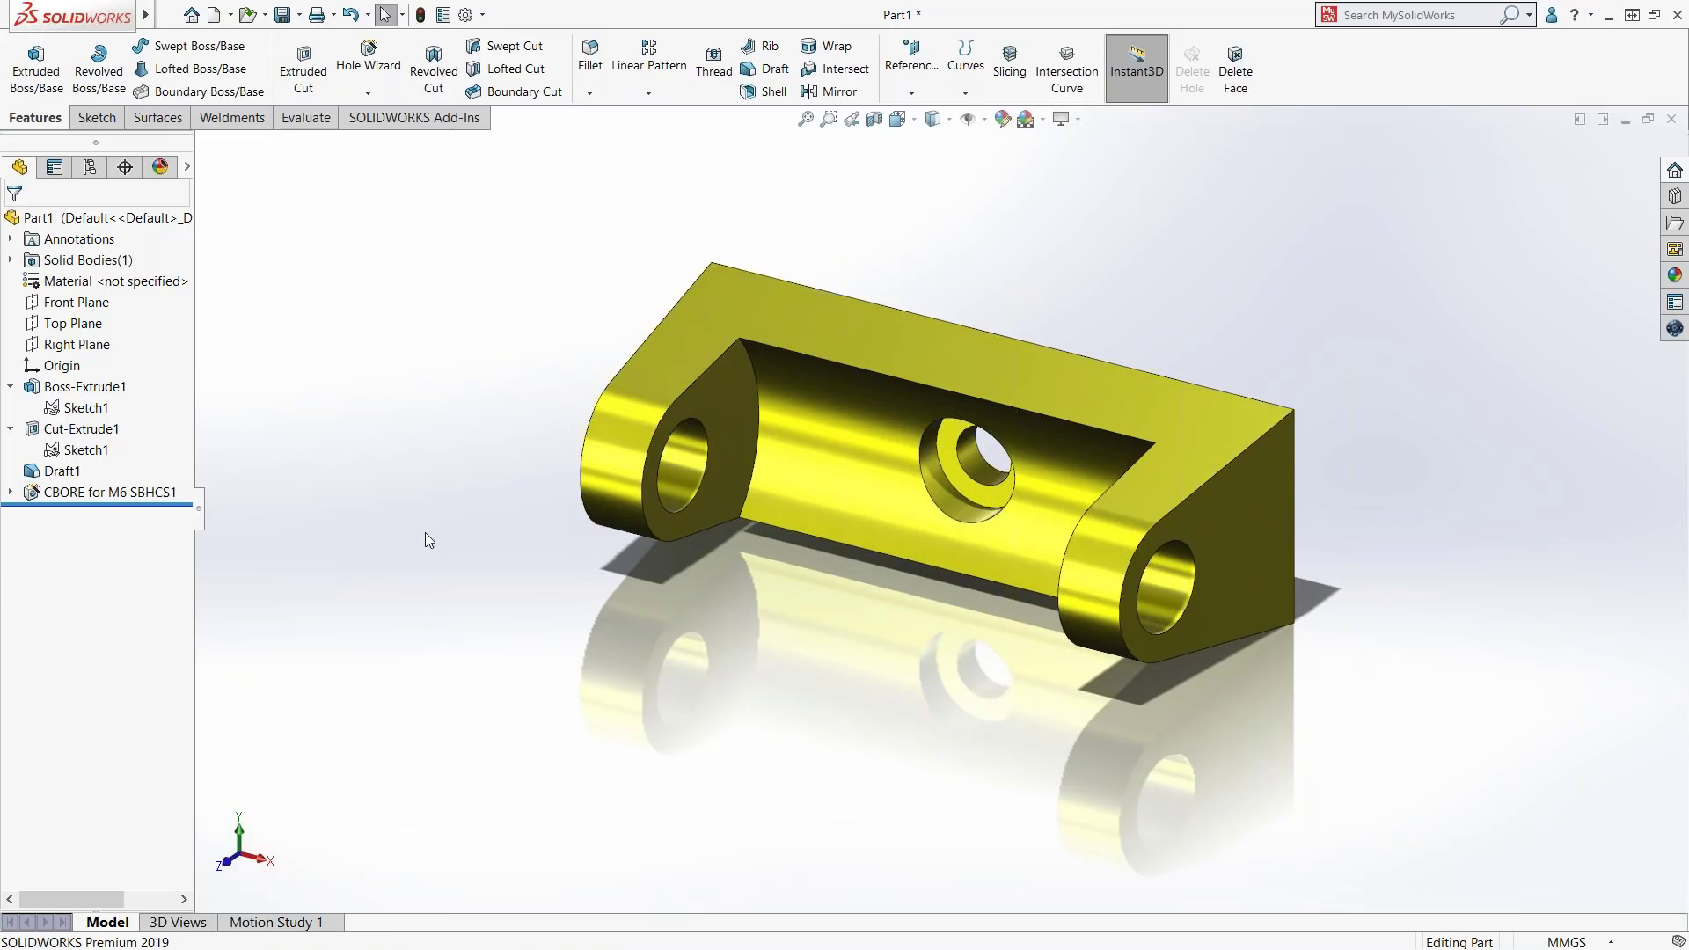
- Fillet the rounded end faces of both lugs and the two inner corner edges of the cutout with a 2 mm radius
middle_click_drag(425, 532, 398, 531, "ctrl")
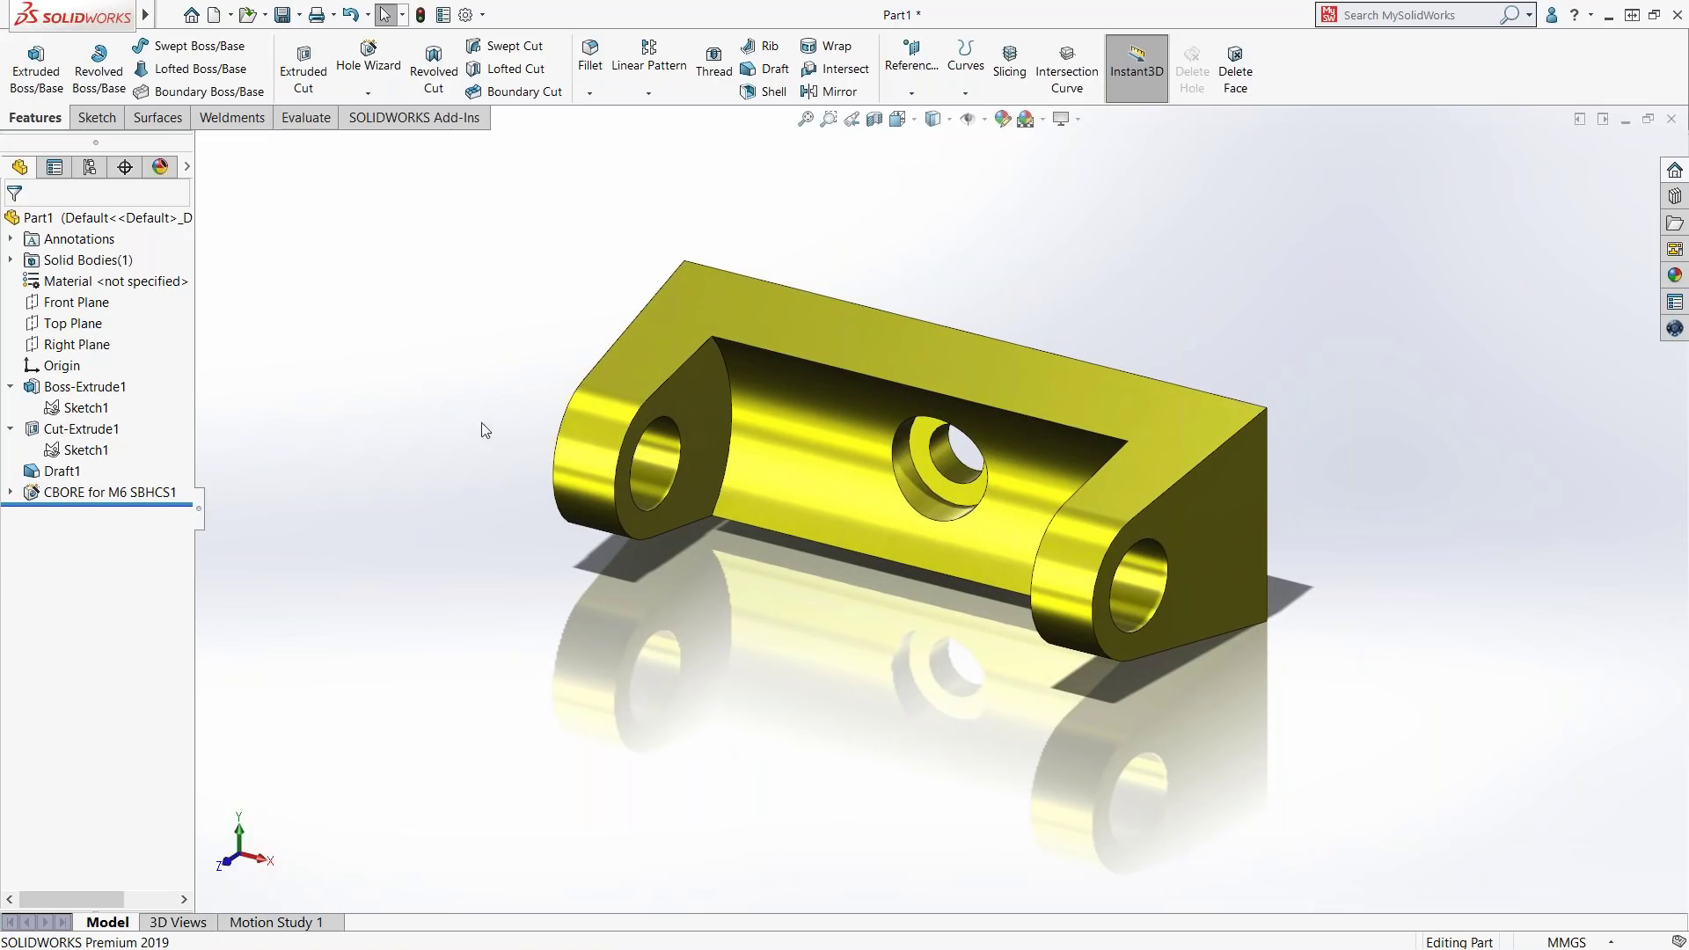
left_click(744, 331)
type("2")
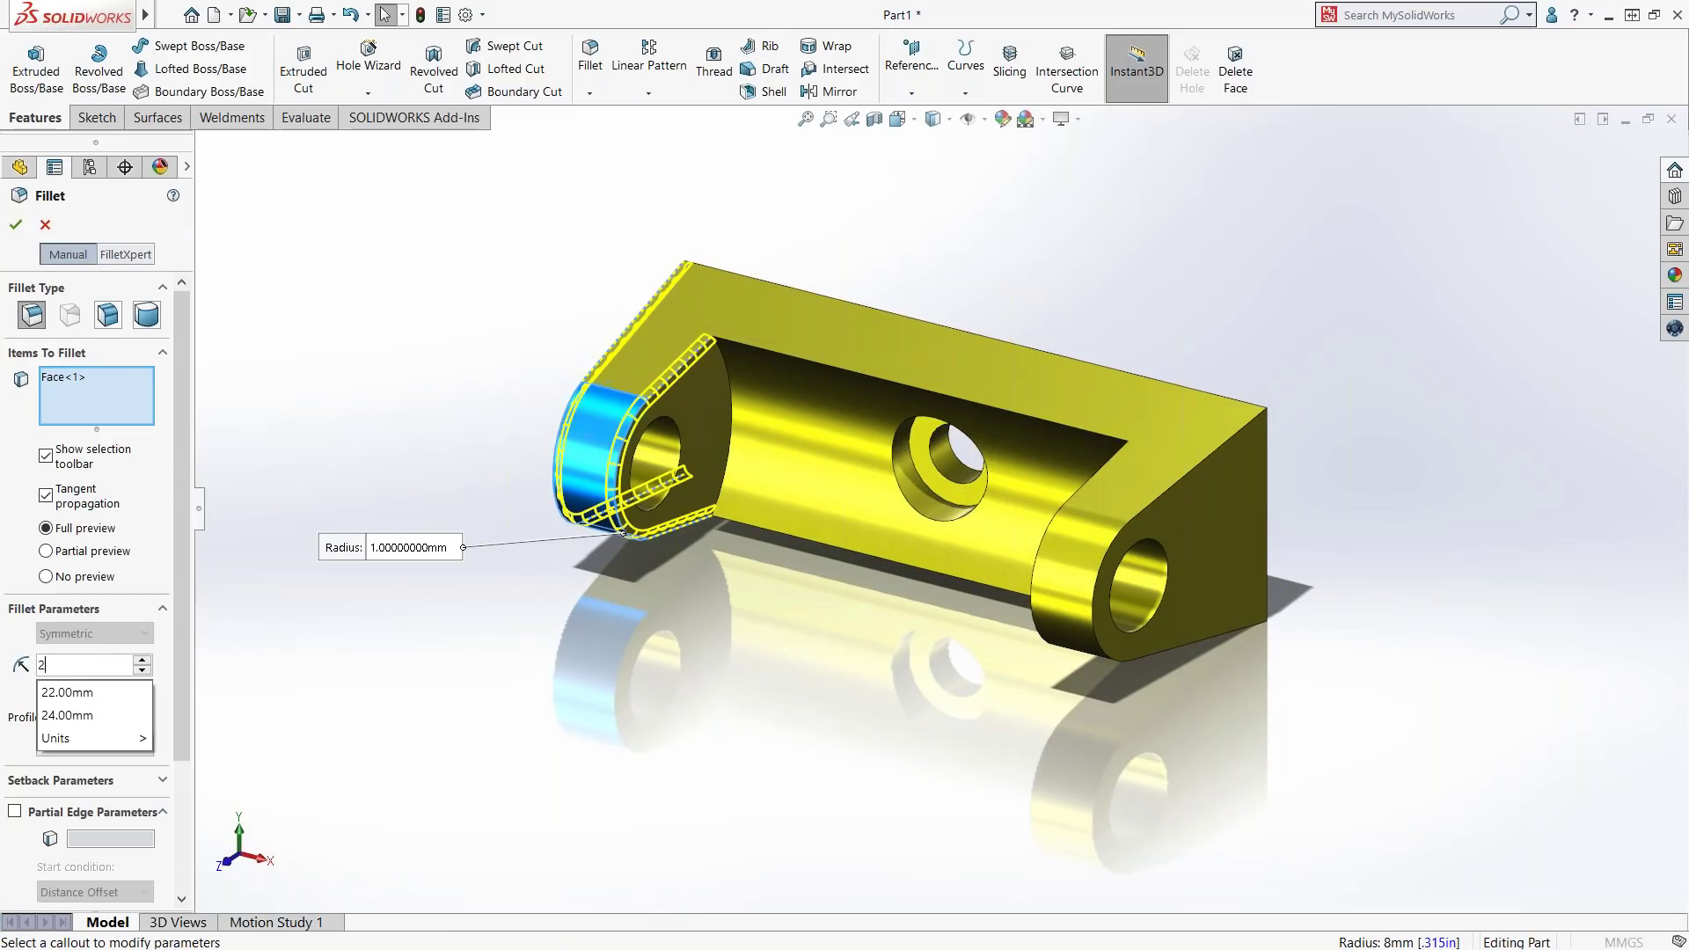
key("Return")
left_click(741, 446)
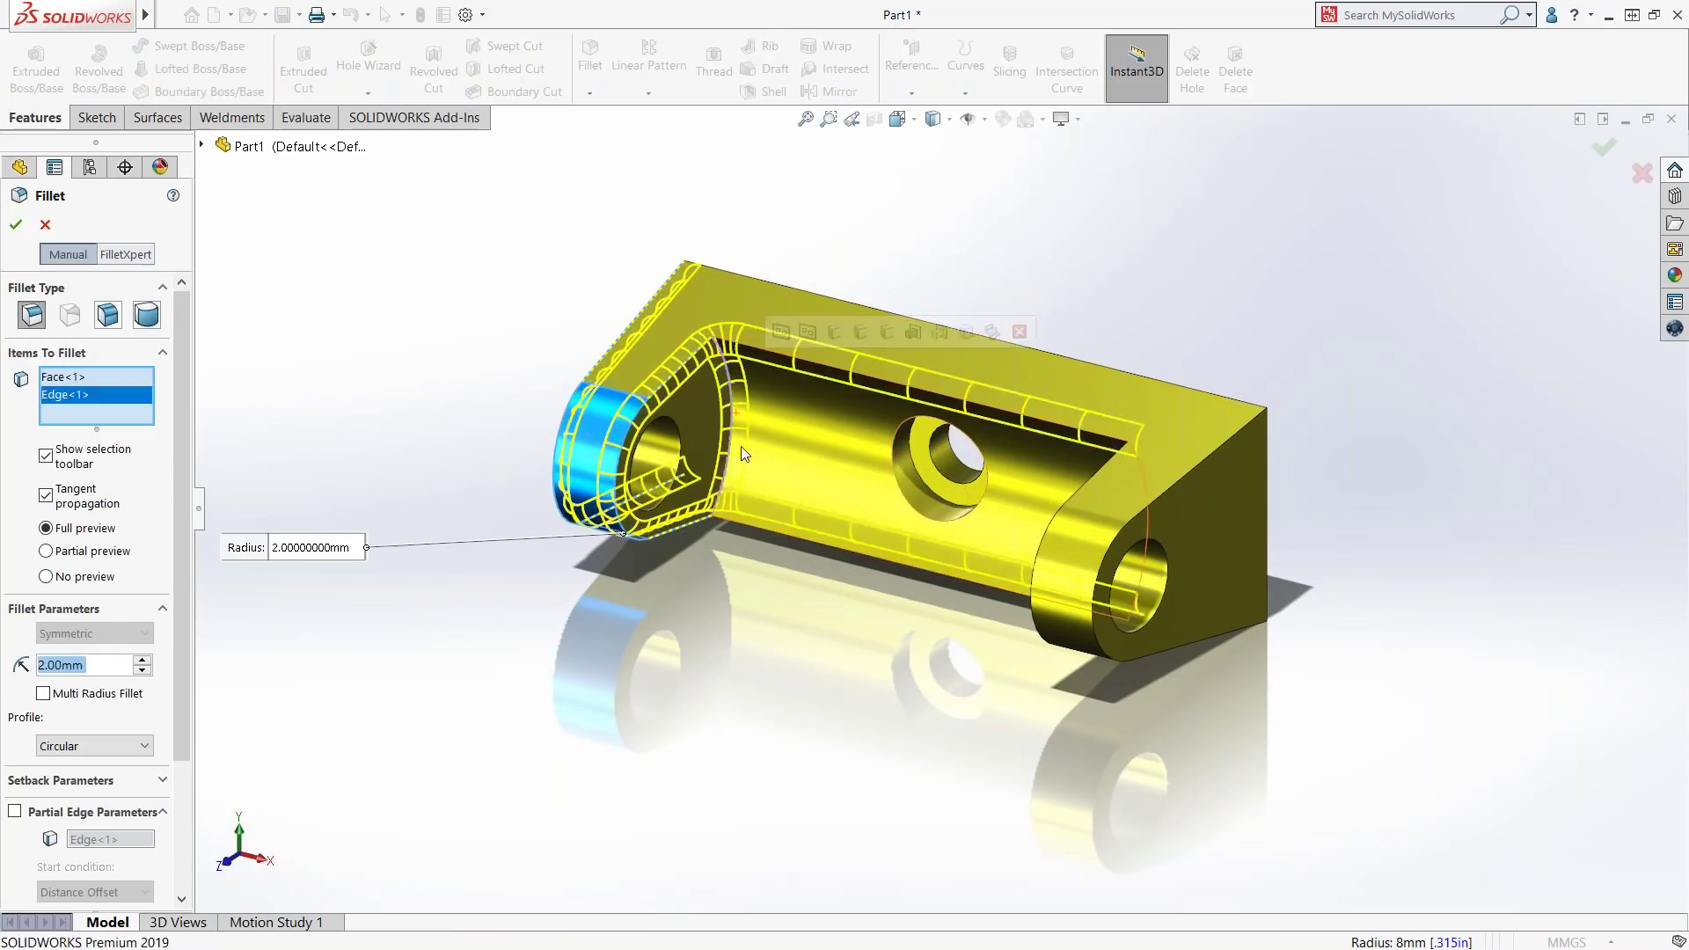
middle_click_drag(740, 446, 1096, 429)
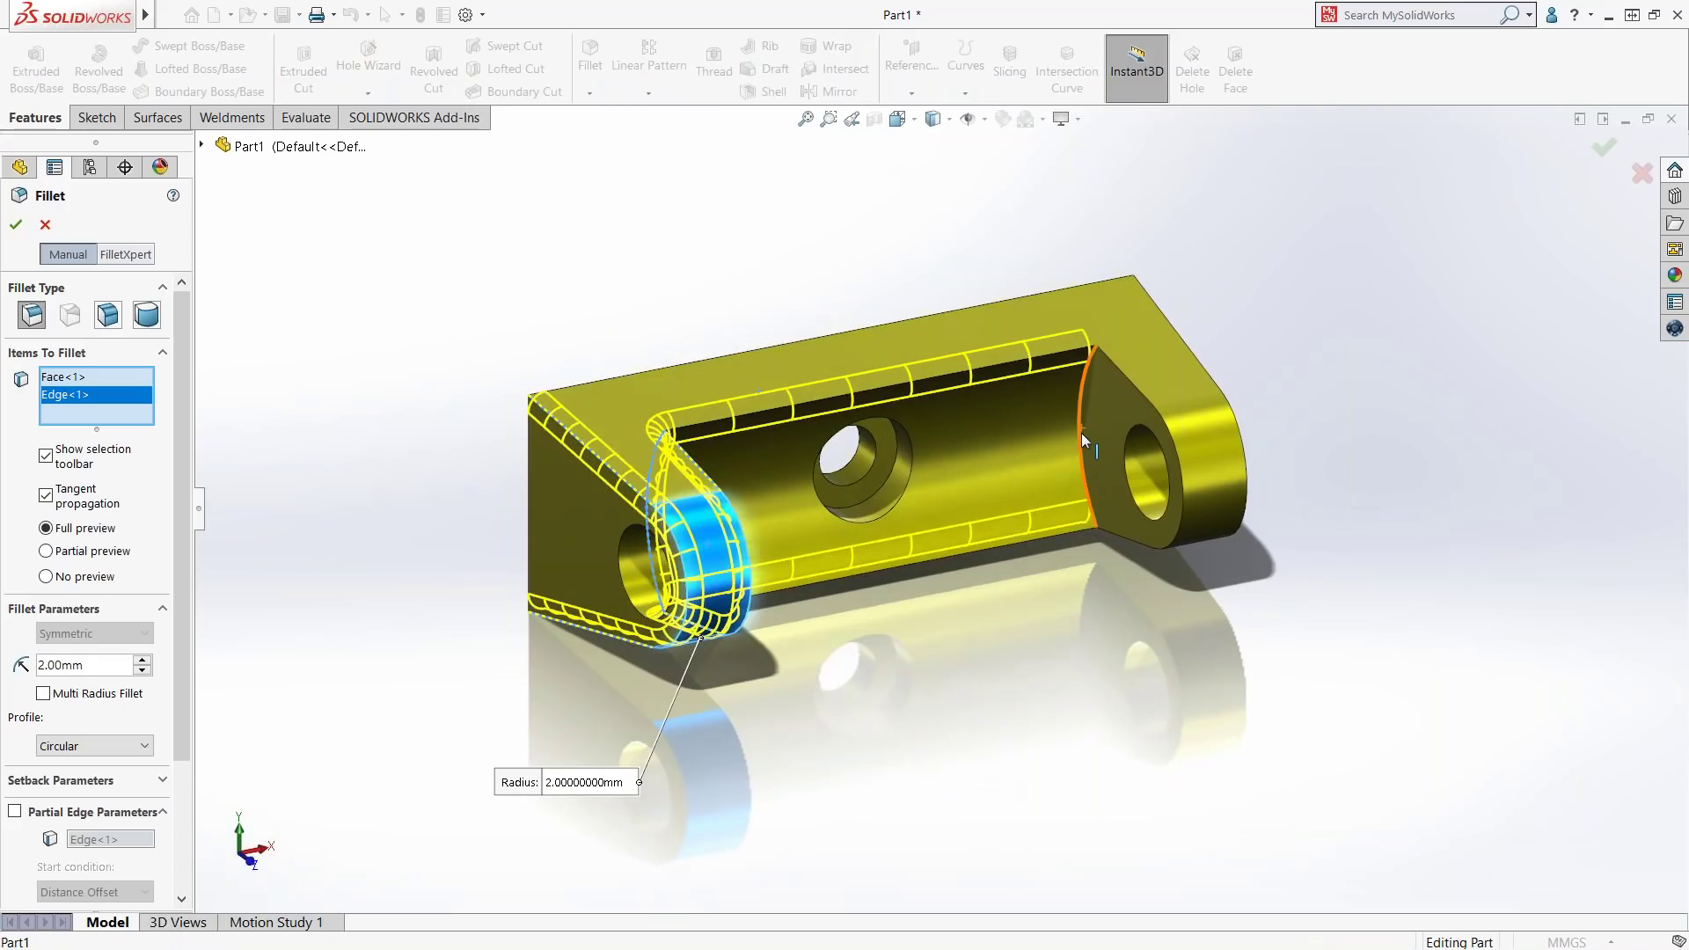
left_click(1081, 433)
left_click(1212, 435)
key("Return")
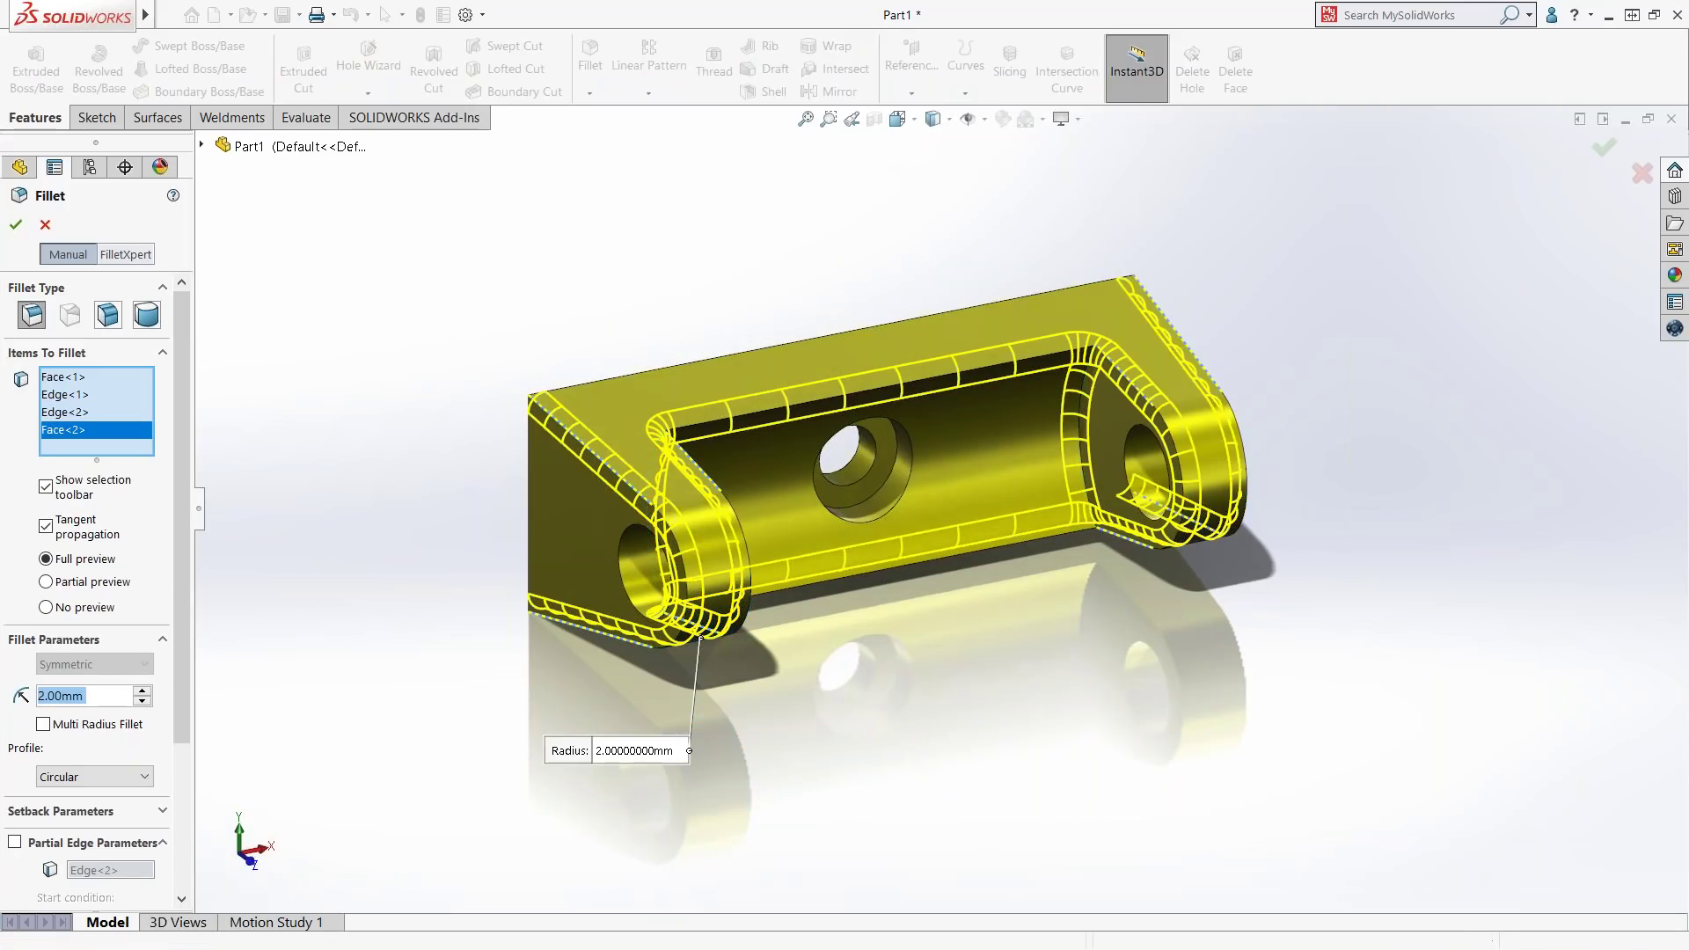
left_click(1604, 147)
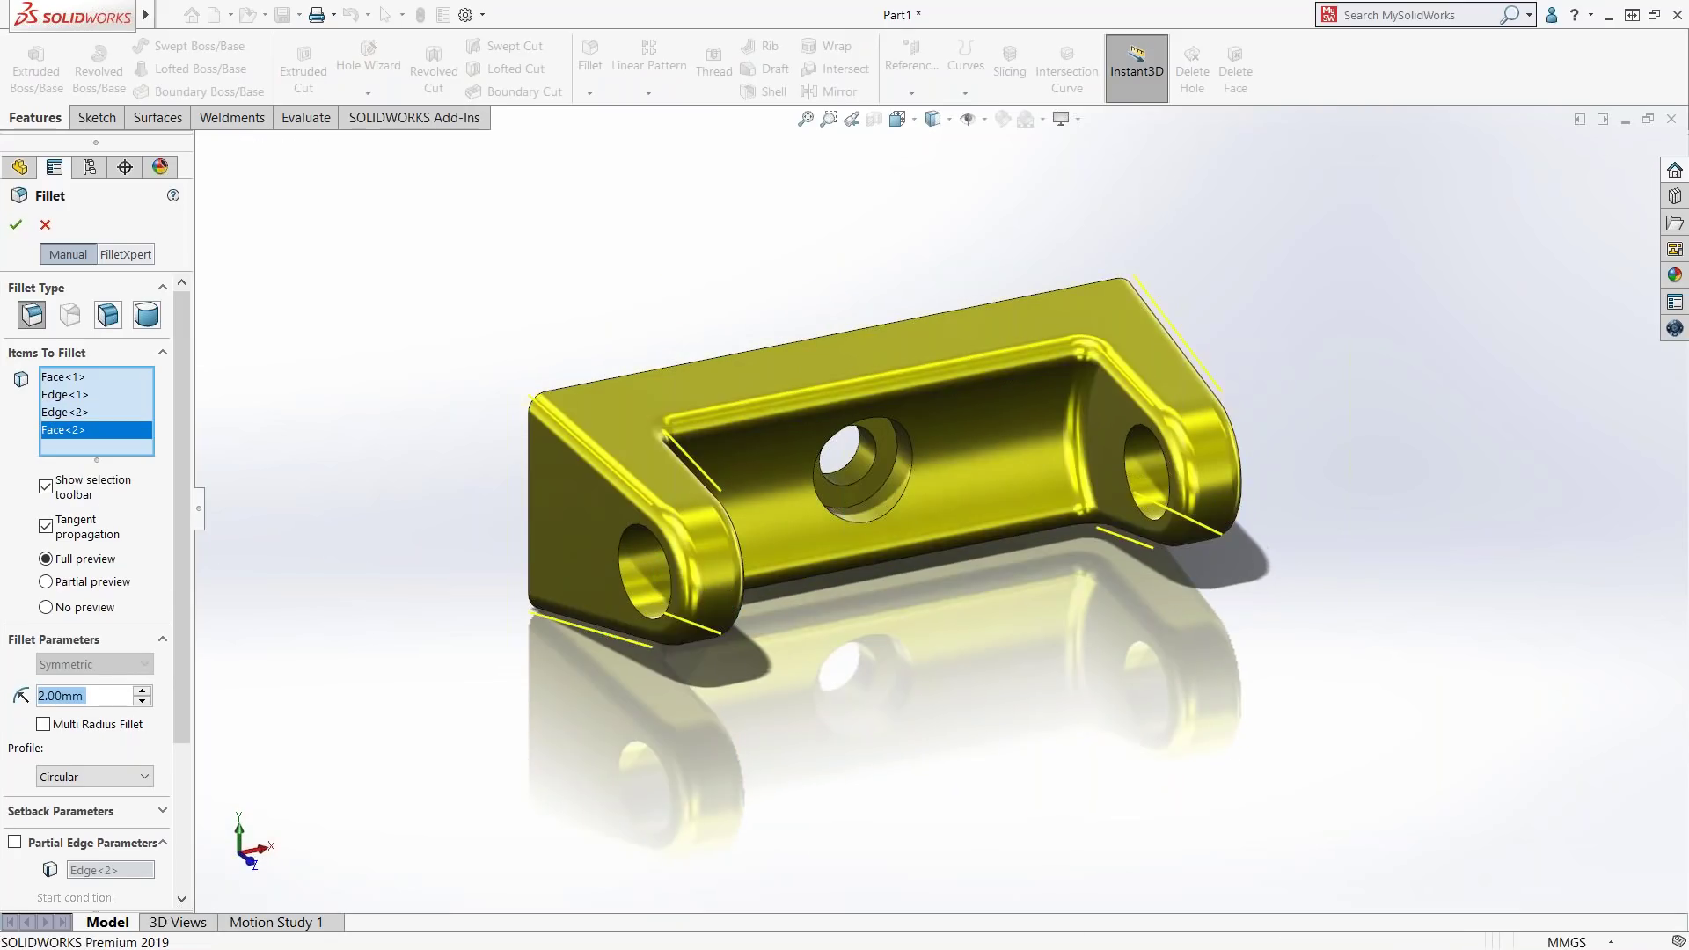
- Apply a red plastic appearance to the fillet feature only
left_click(1676, 277)
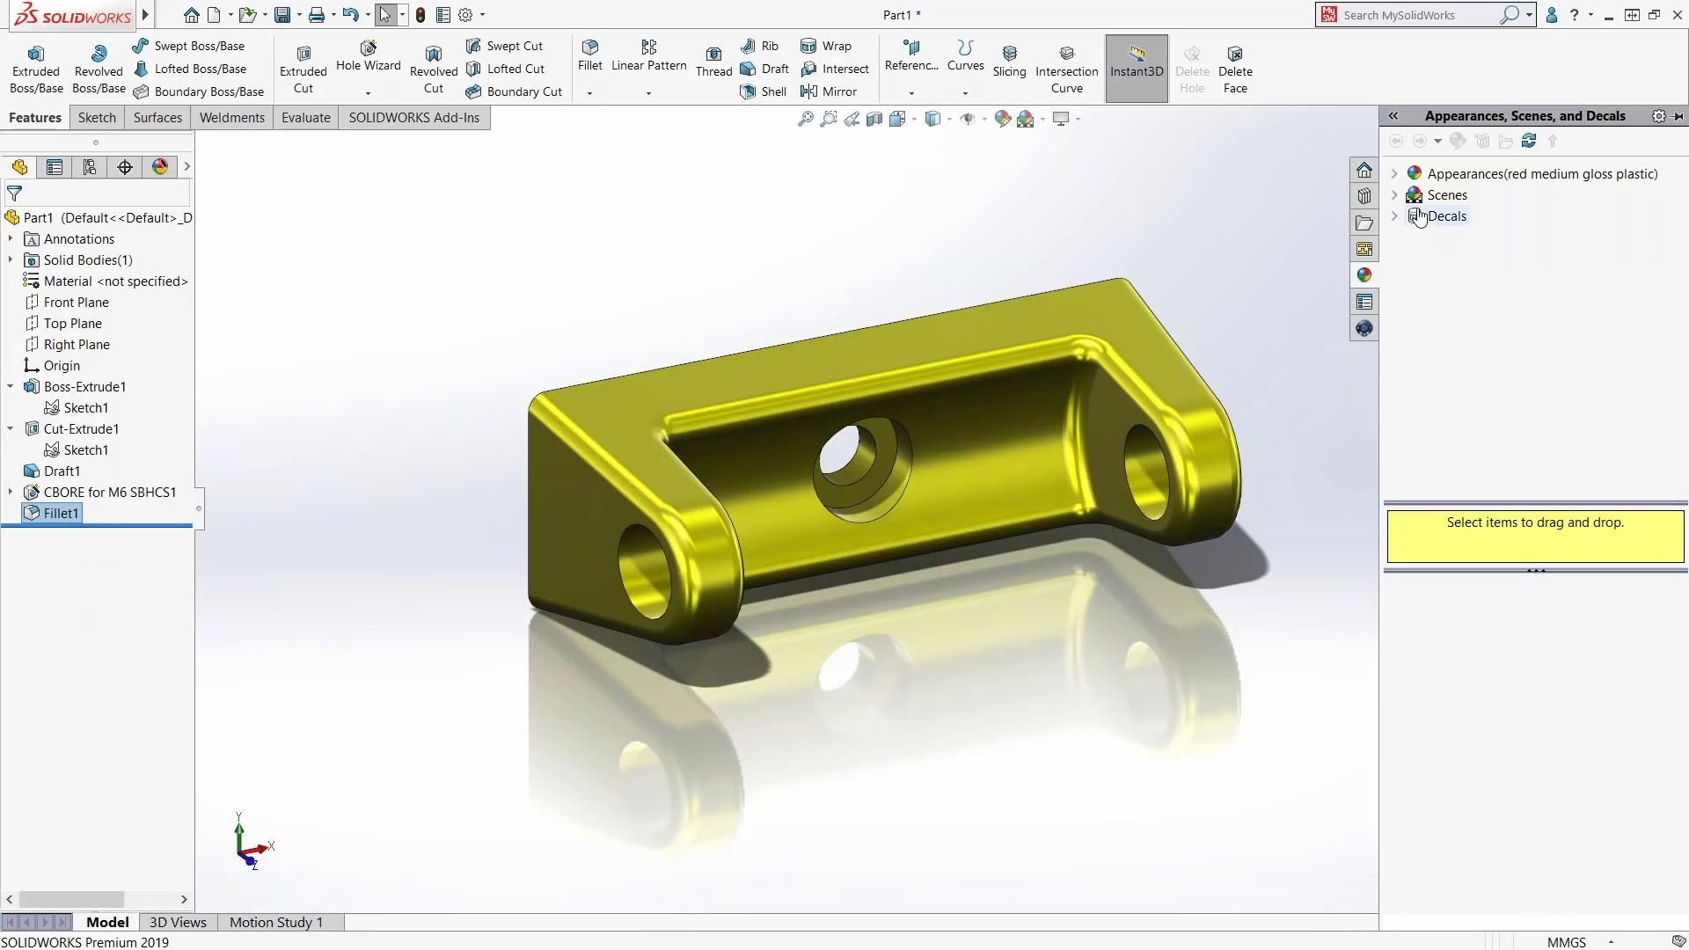
left_click(1394, 173)
left_click_drag(1613, 732, 1168, 414)
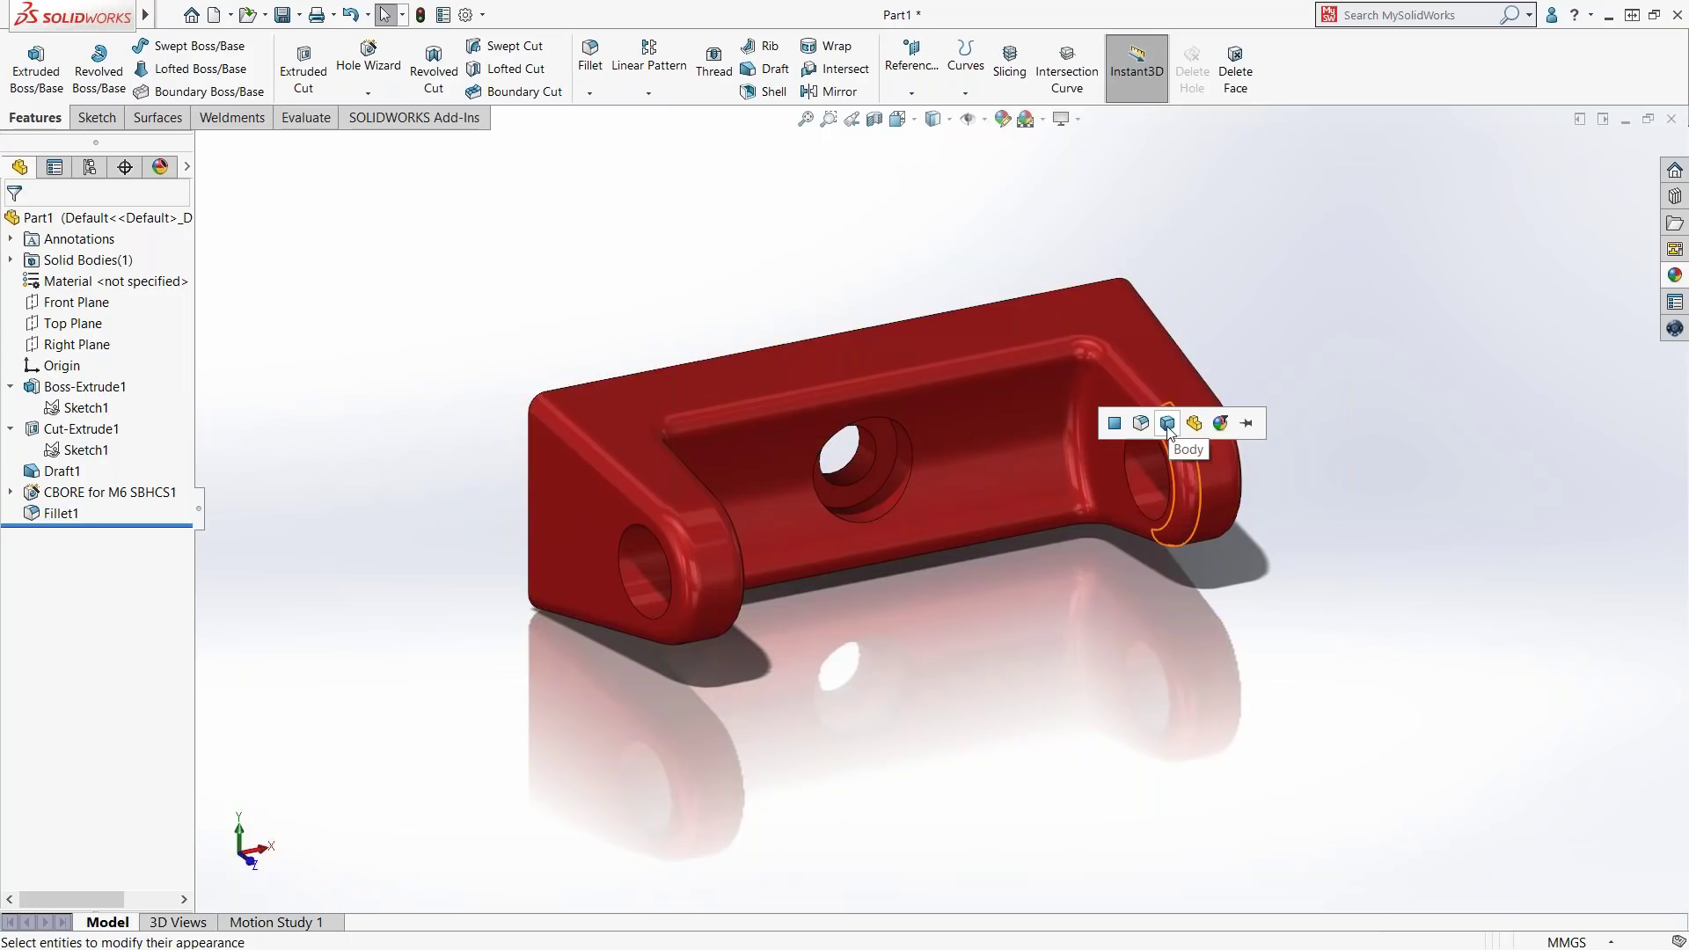
left_click(1167, 424)
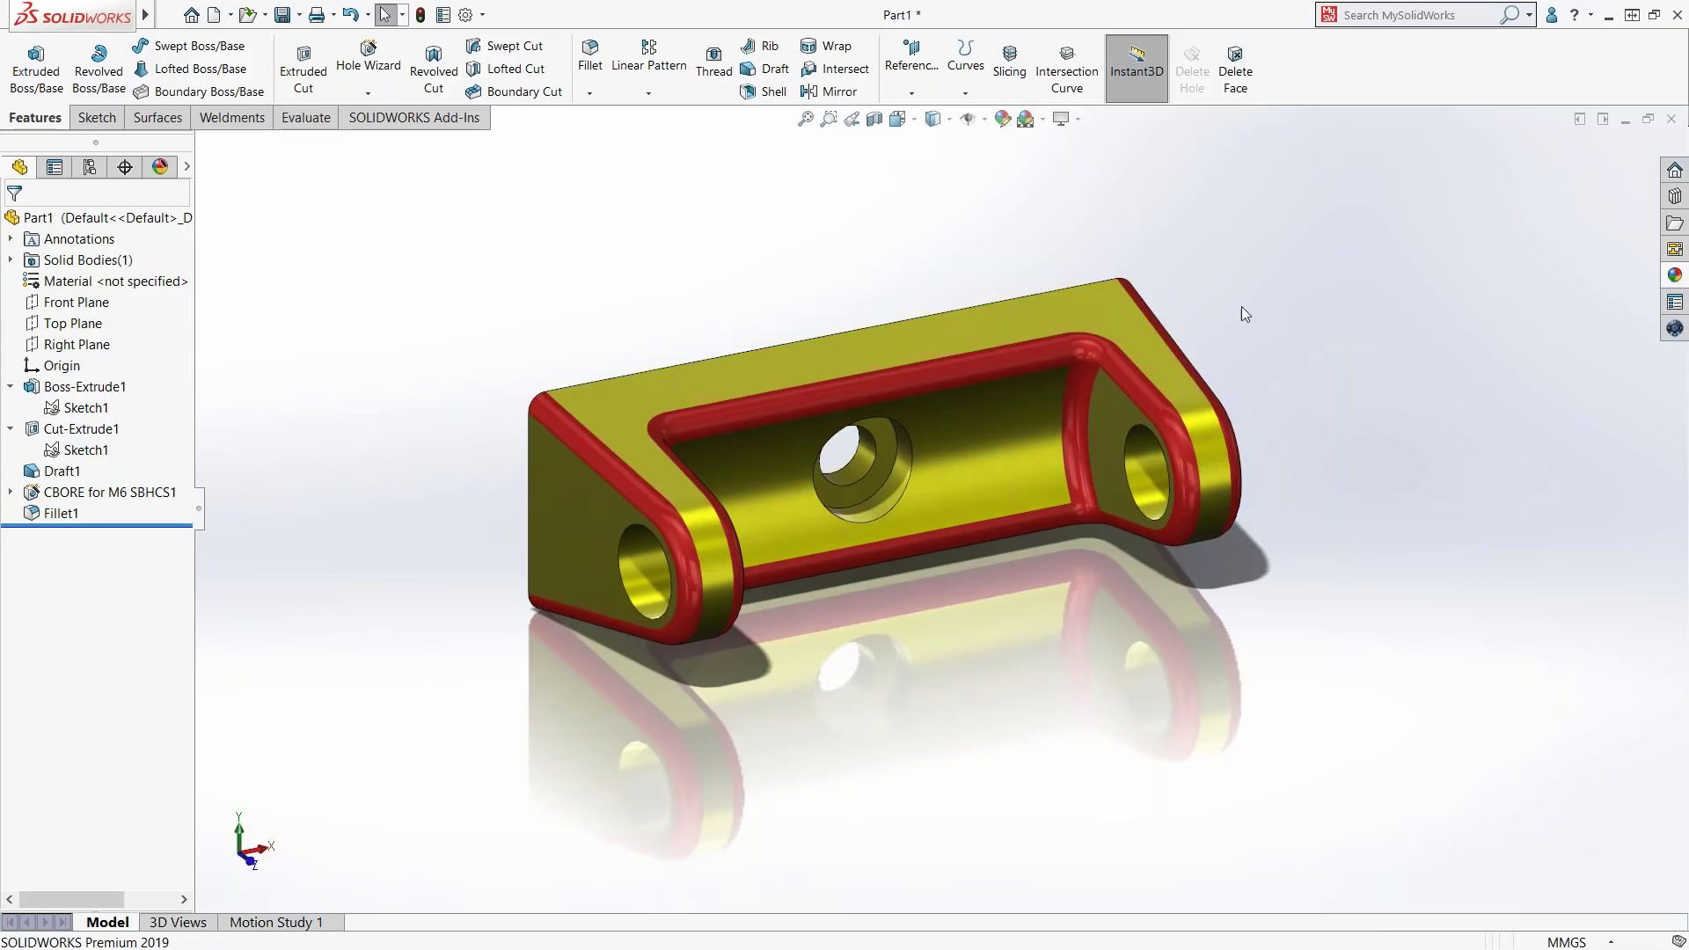
middle_click_drag(1130, 384, 968, 346)
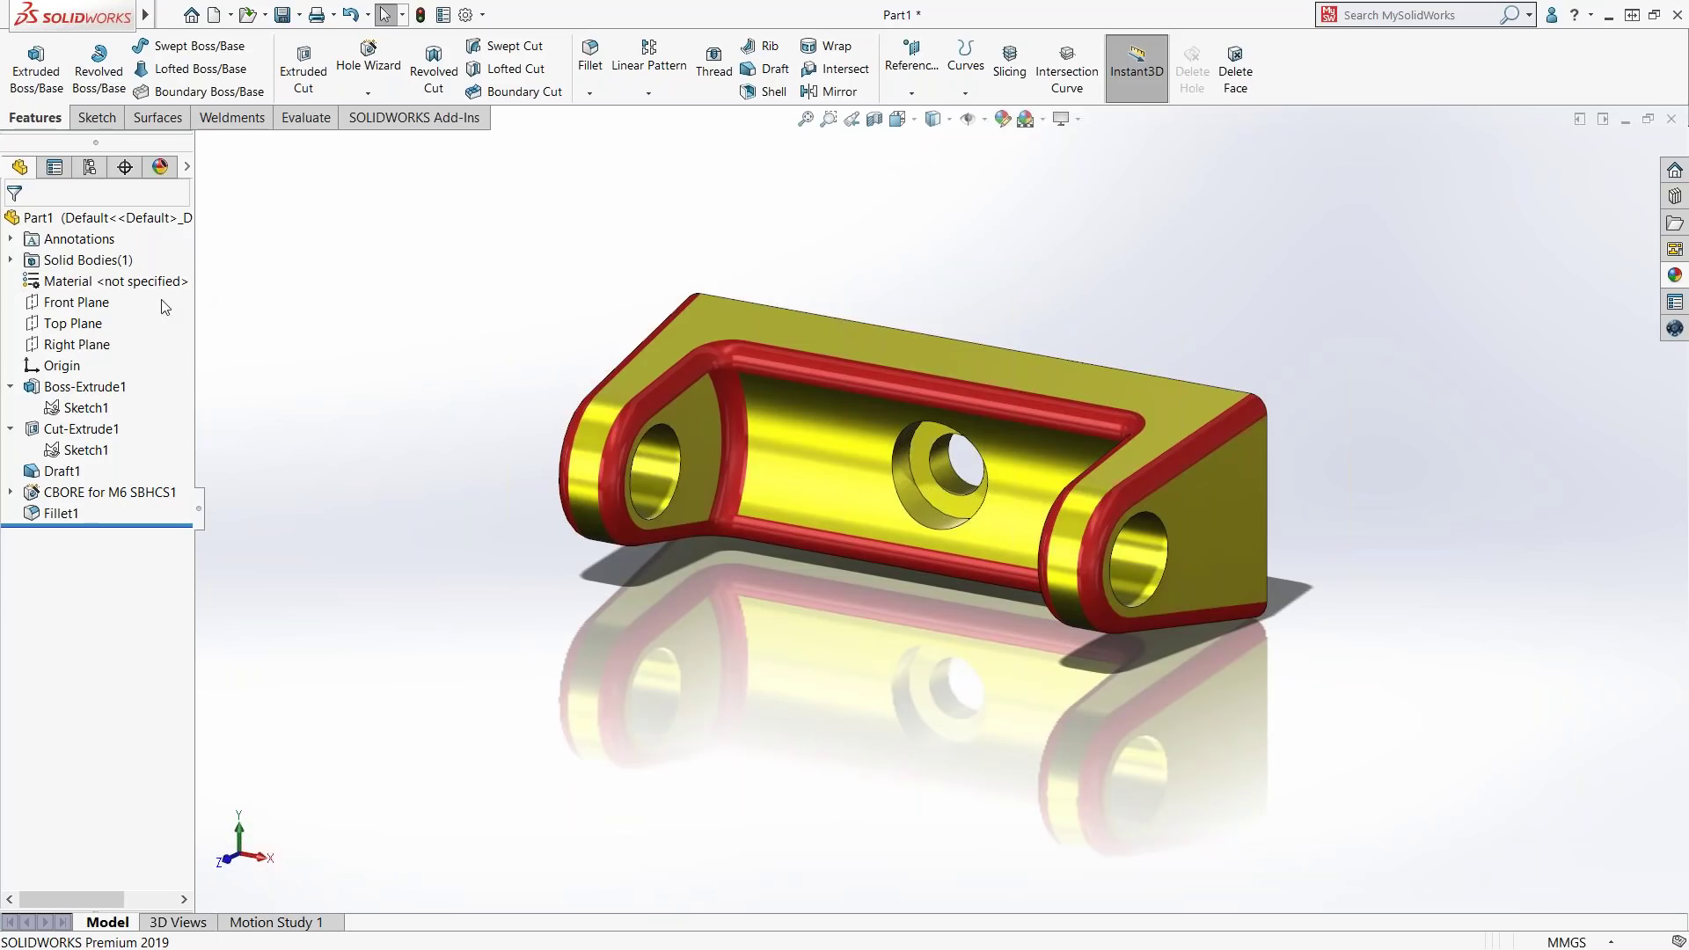
- Check the material note on the Phase 1 drawing slide, return to SOLIDWORKS and assign Plain Carbon Steel to the part
key("alt+Tab")
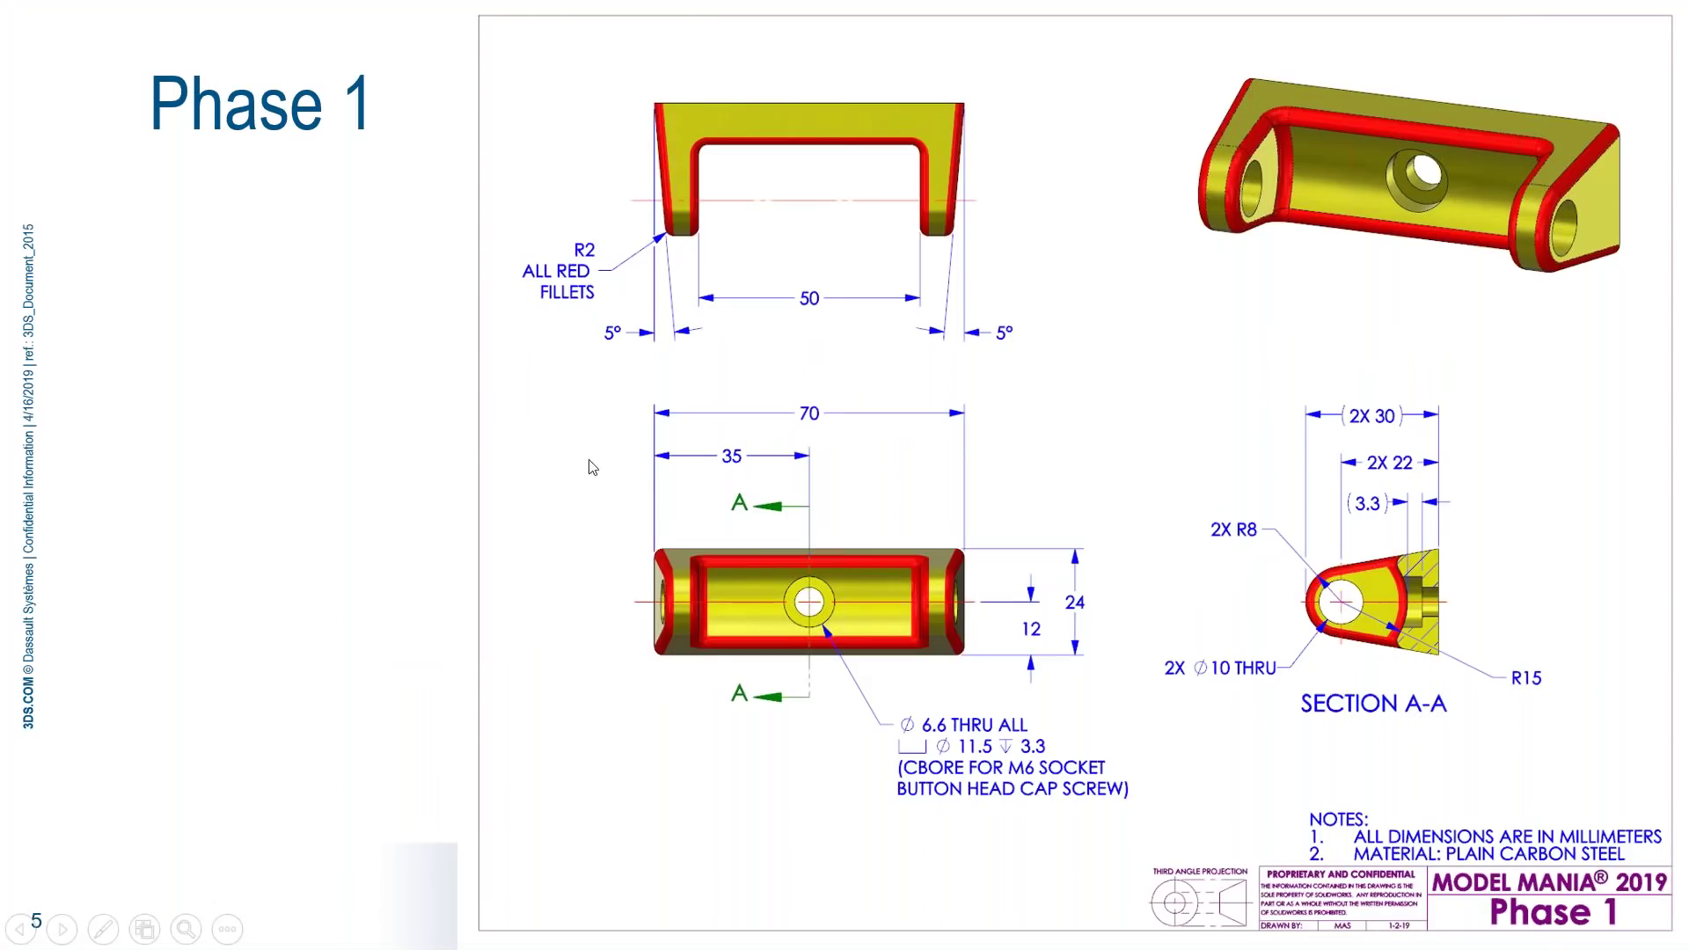
key("alt+Tab")
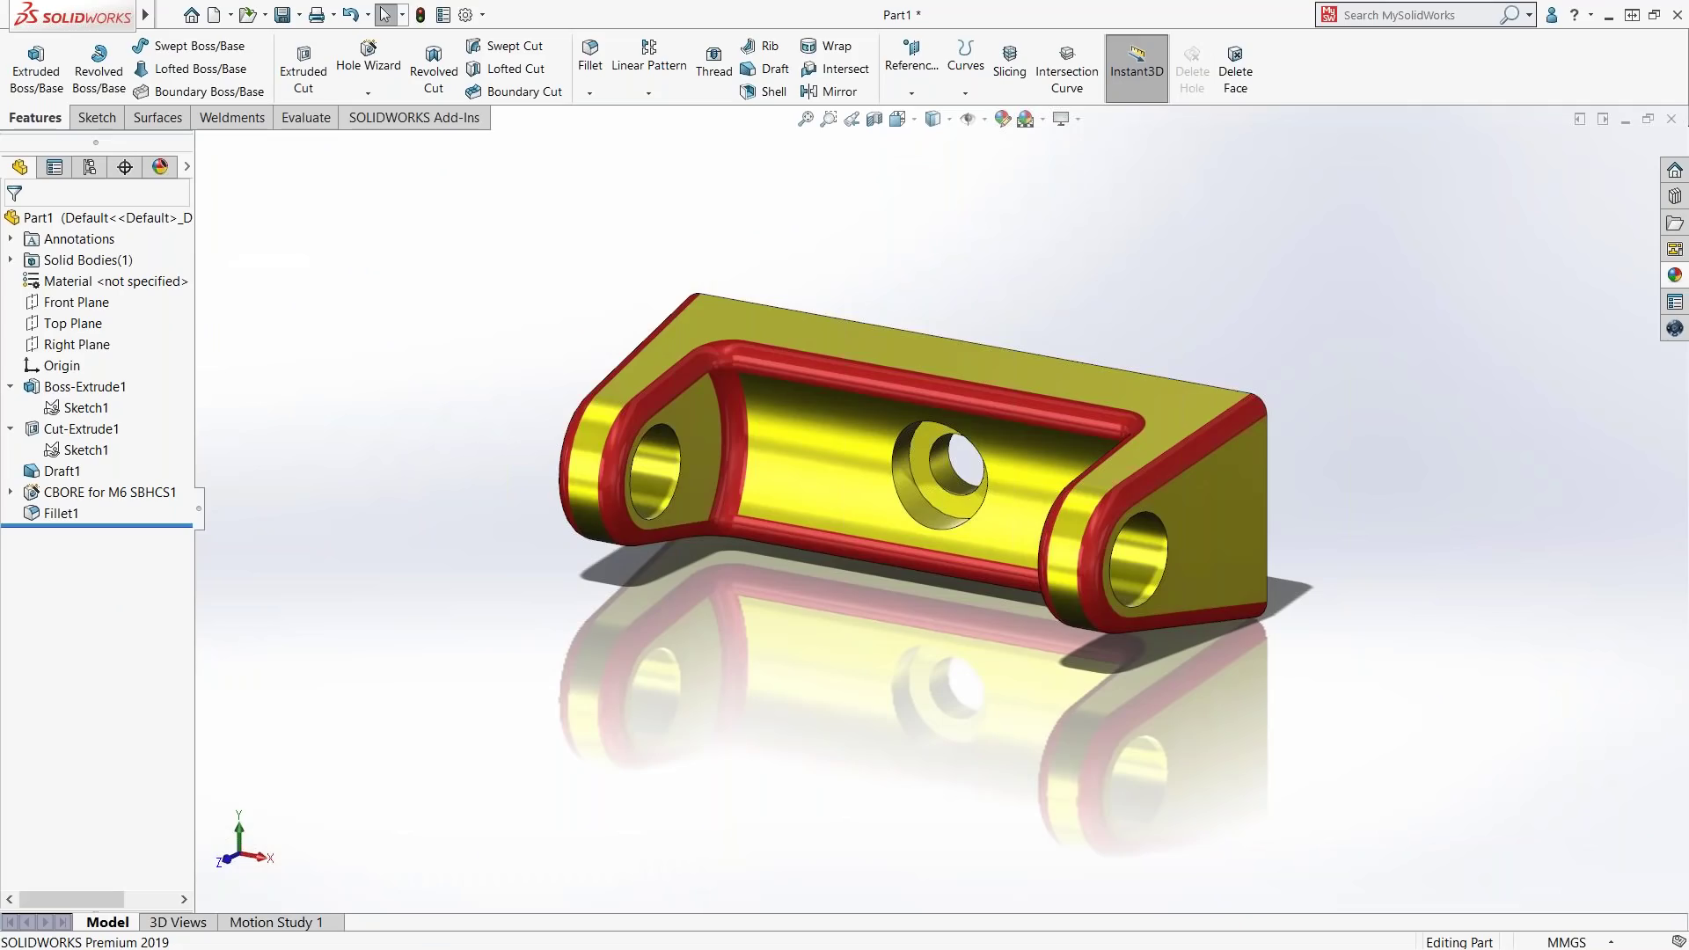
right_click(135, 282)
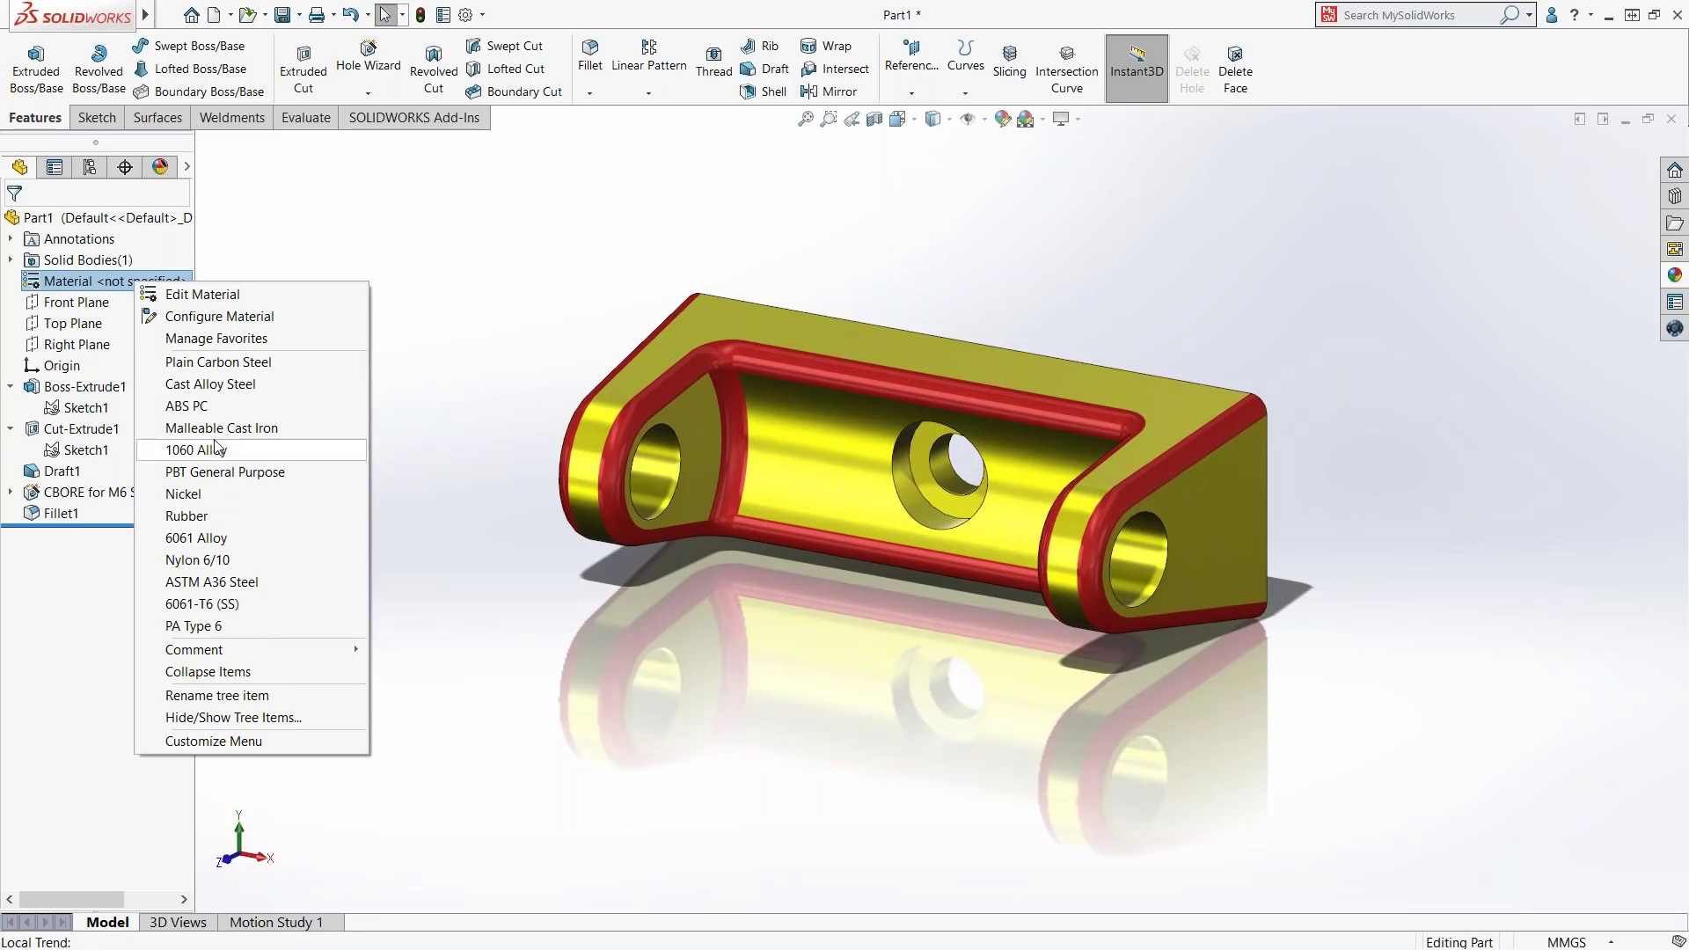
left_click(242, 363)
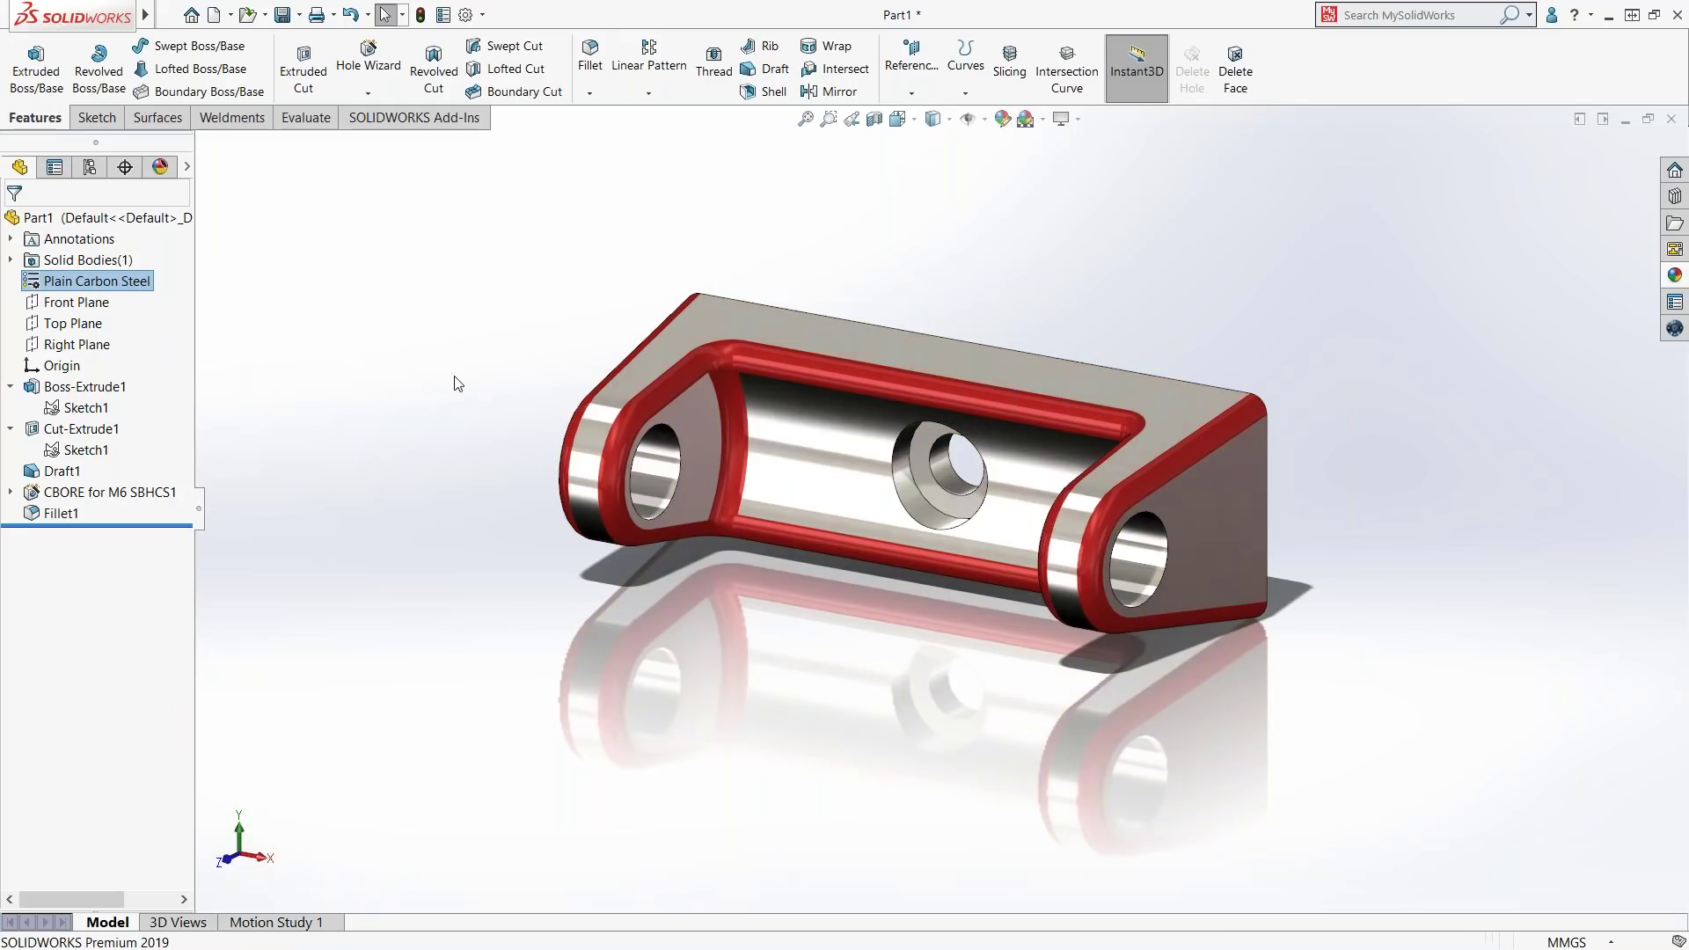
- Evaluate the mass properties of the finished bracket and close the report
middle_click_drag(450, 376, 451, 409)
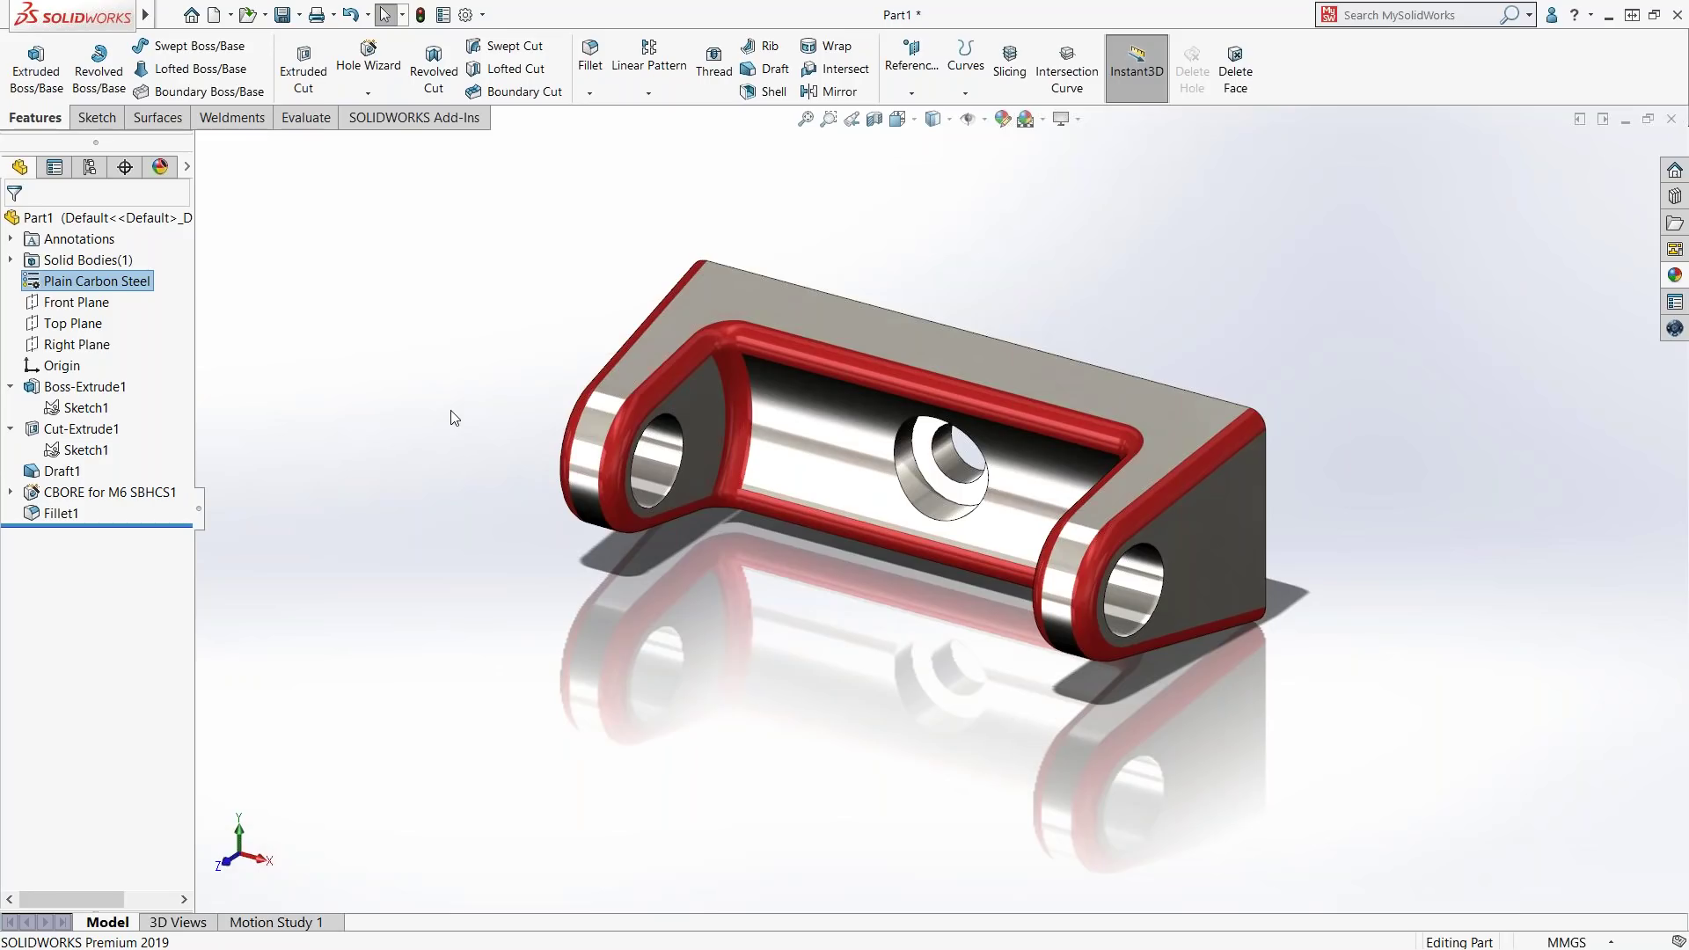
mouse_move(457, 398)
middle_mouse_down()
mouse_move(475, 381)
mouse_move(445, 377)
middle_mouse_up()
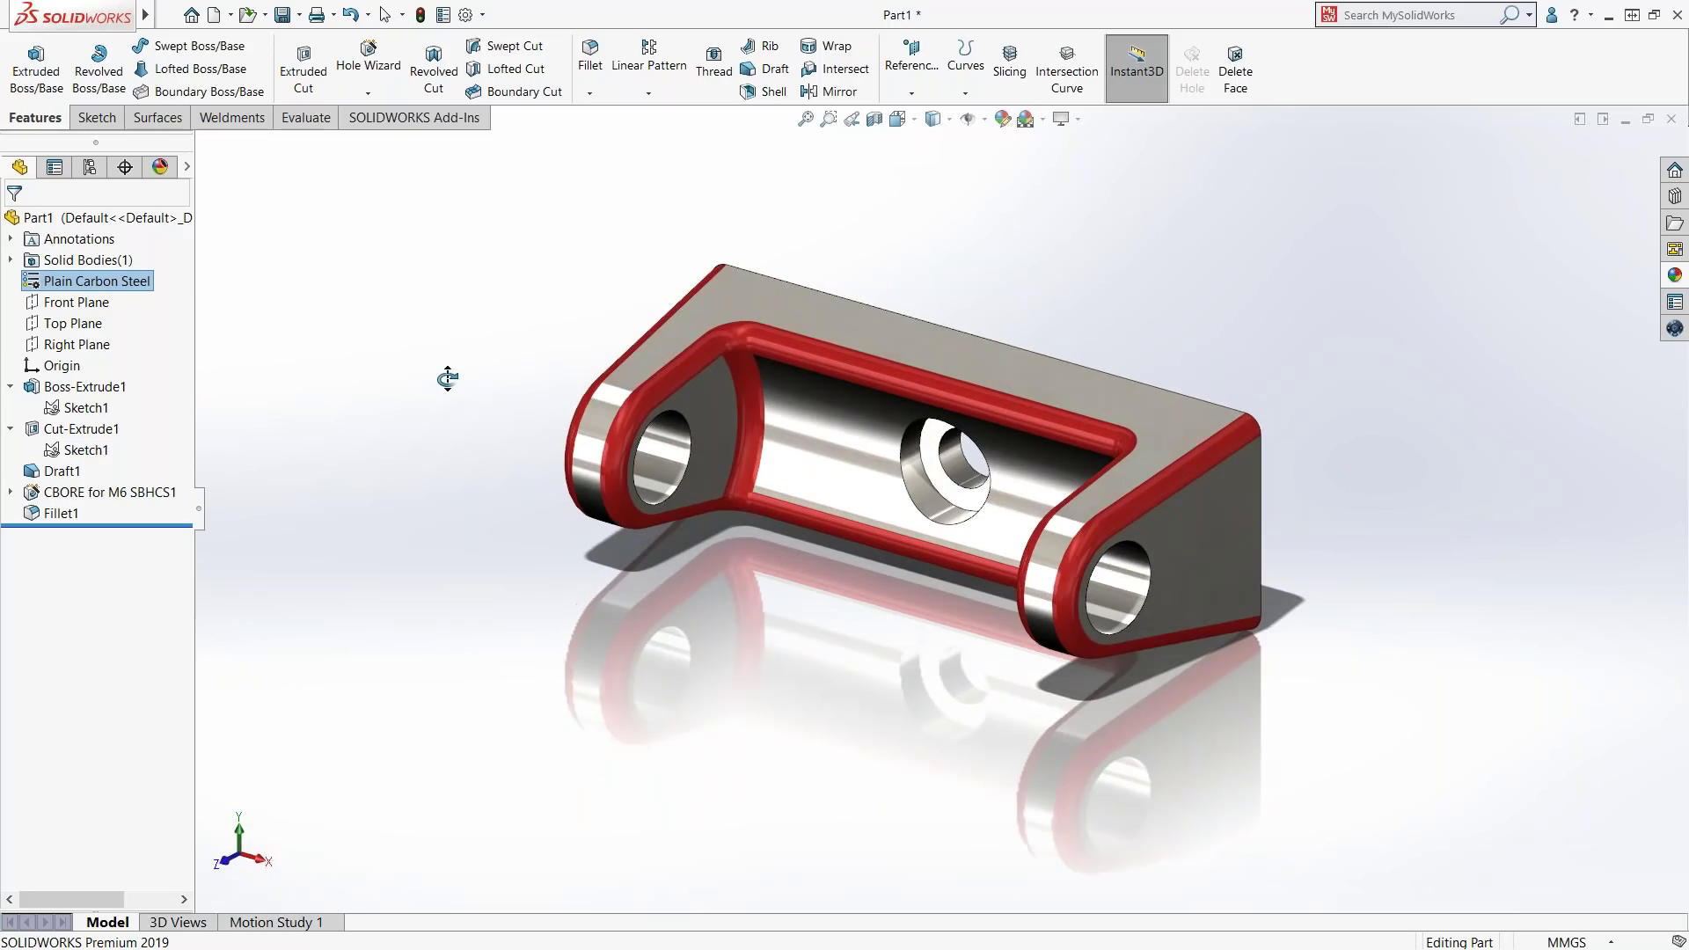
left_click(306, 117)
left_click(175, 70)
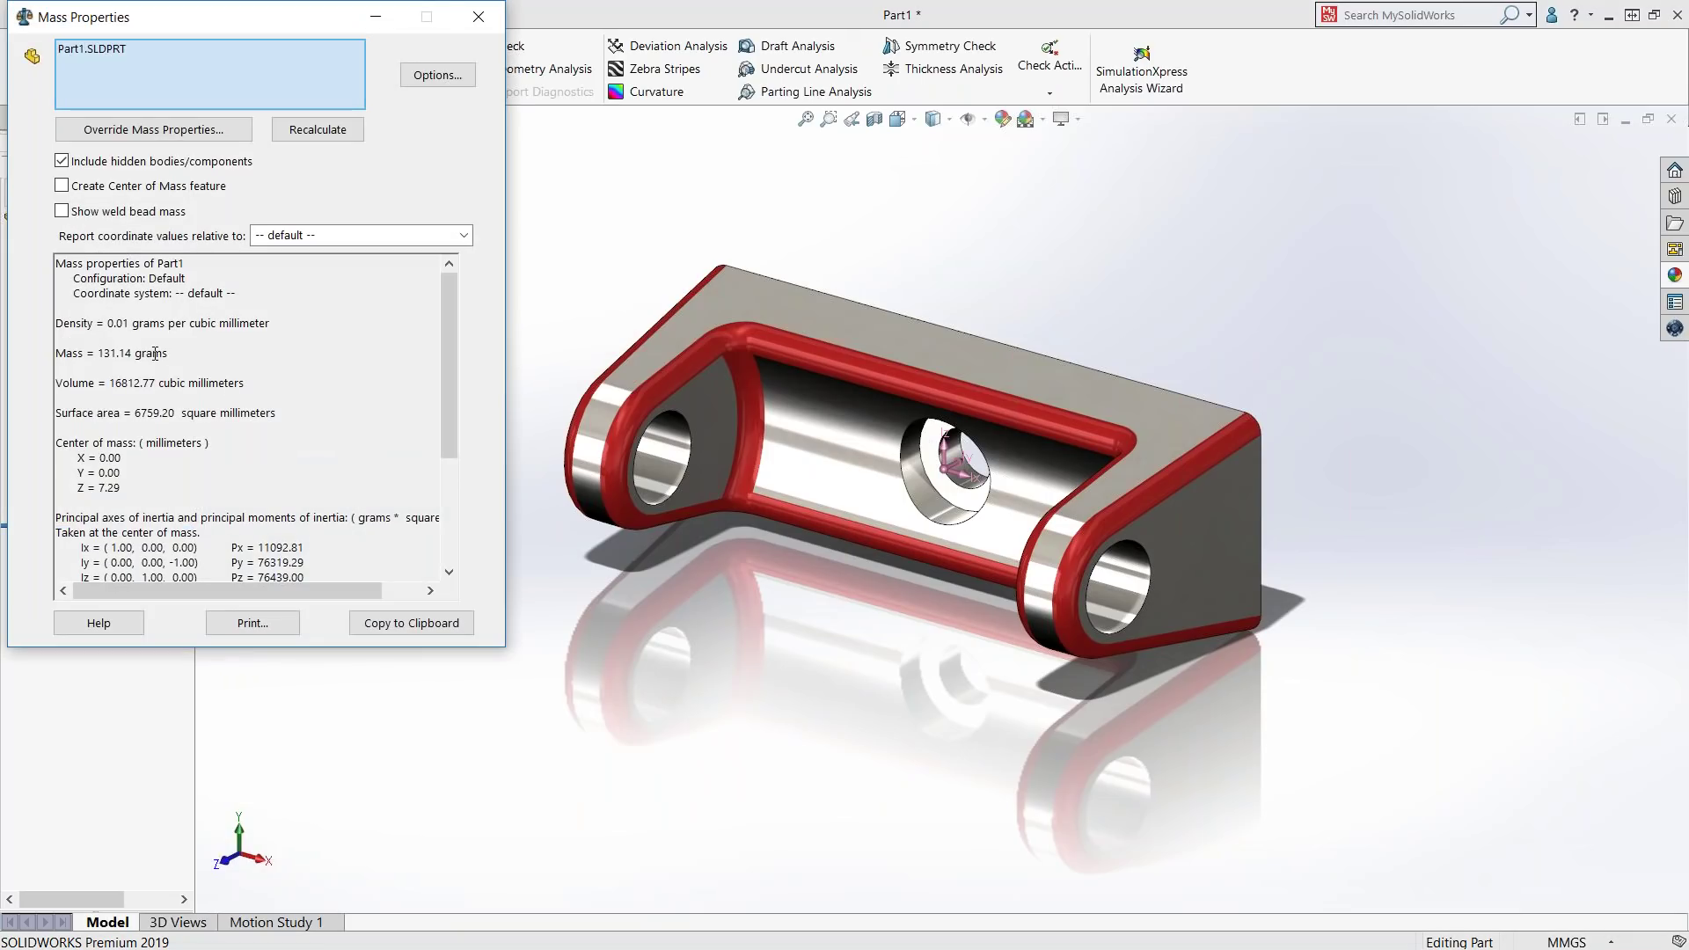
left_click(477, 18)
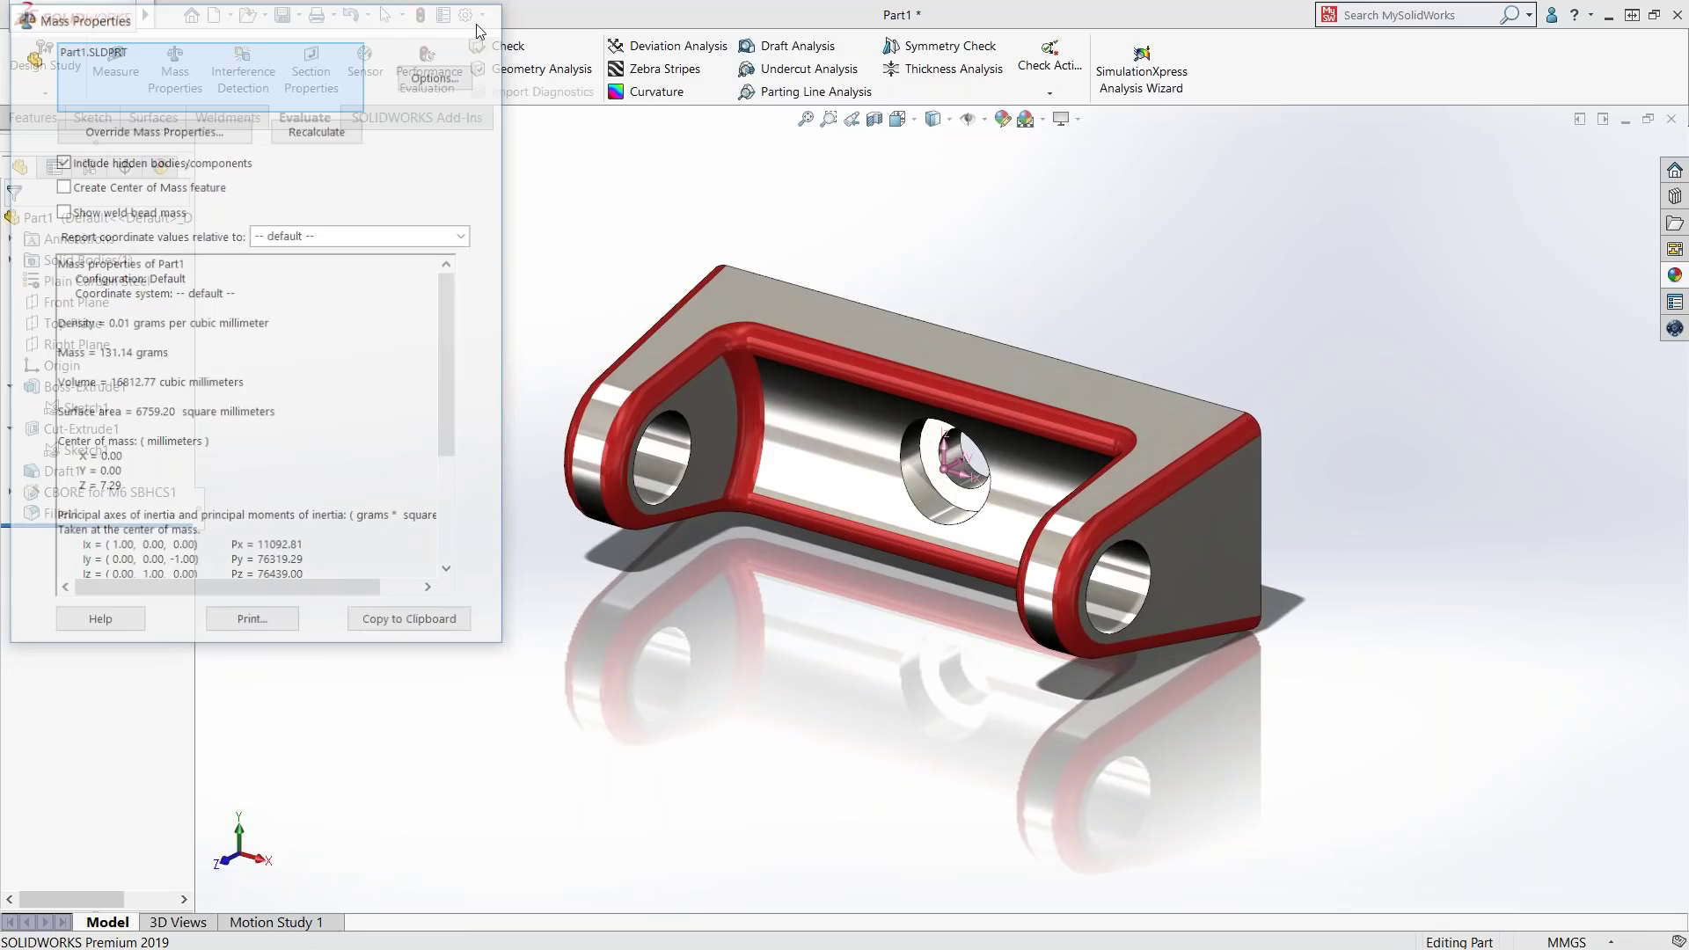
- Switch to the drawing slides and advance to the Phase 2 drawing to review its revision-clouded changes
middle_click_drag(968, 387, 797, 455)
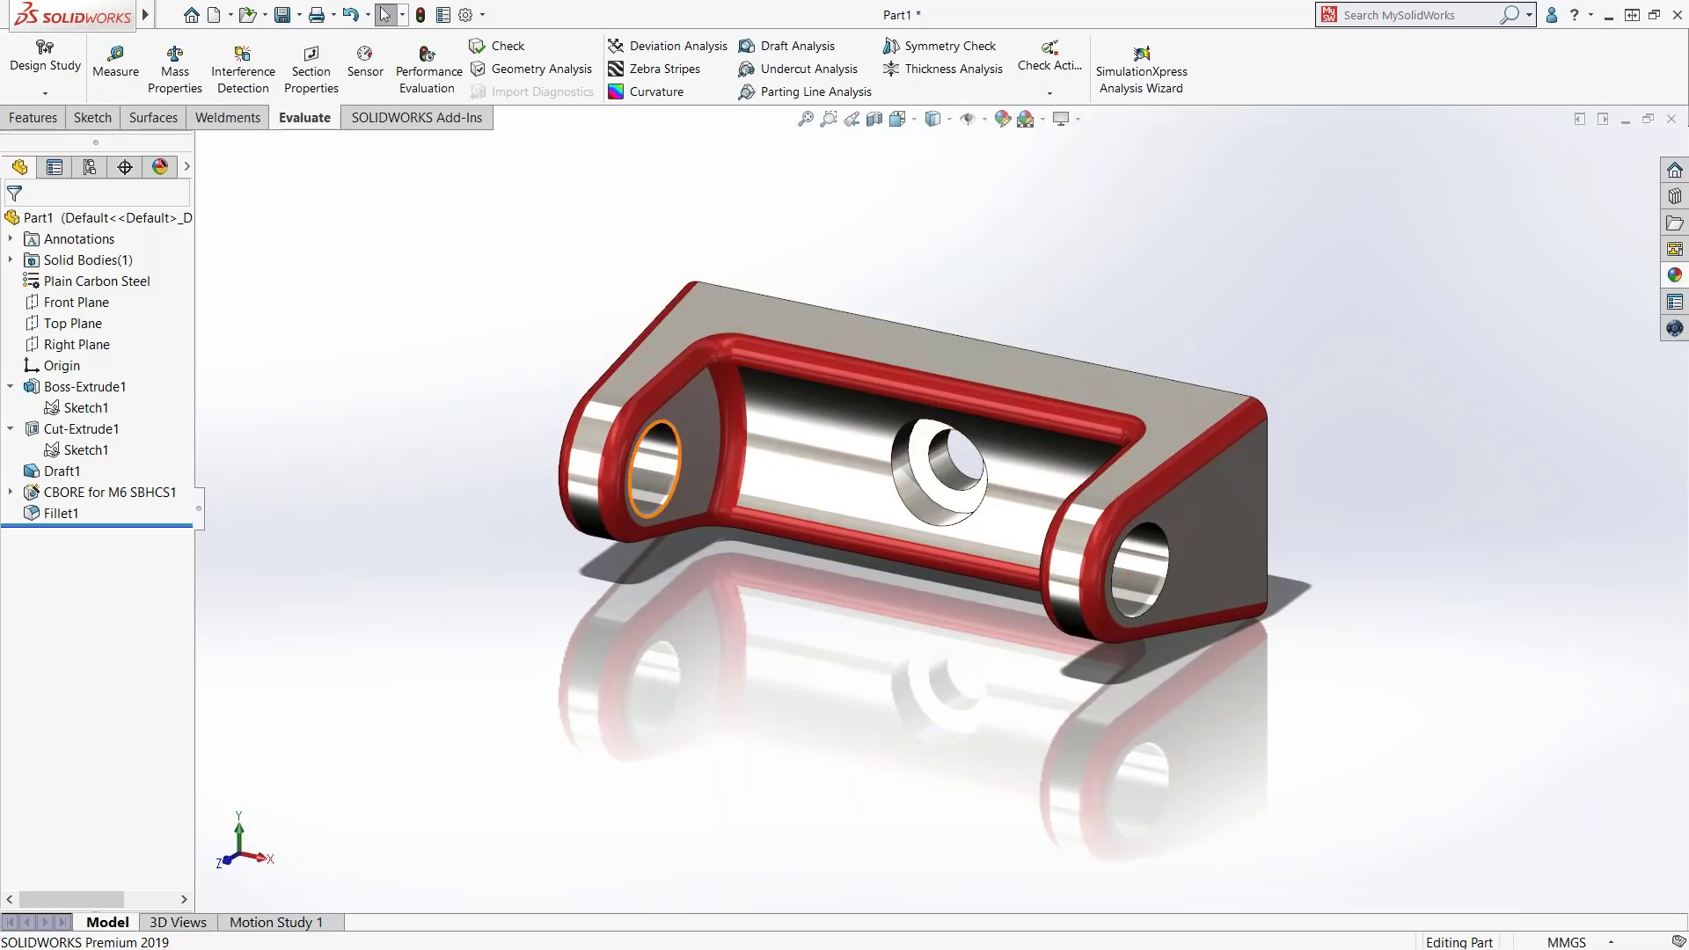
key("alt+Tab")
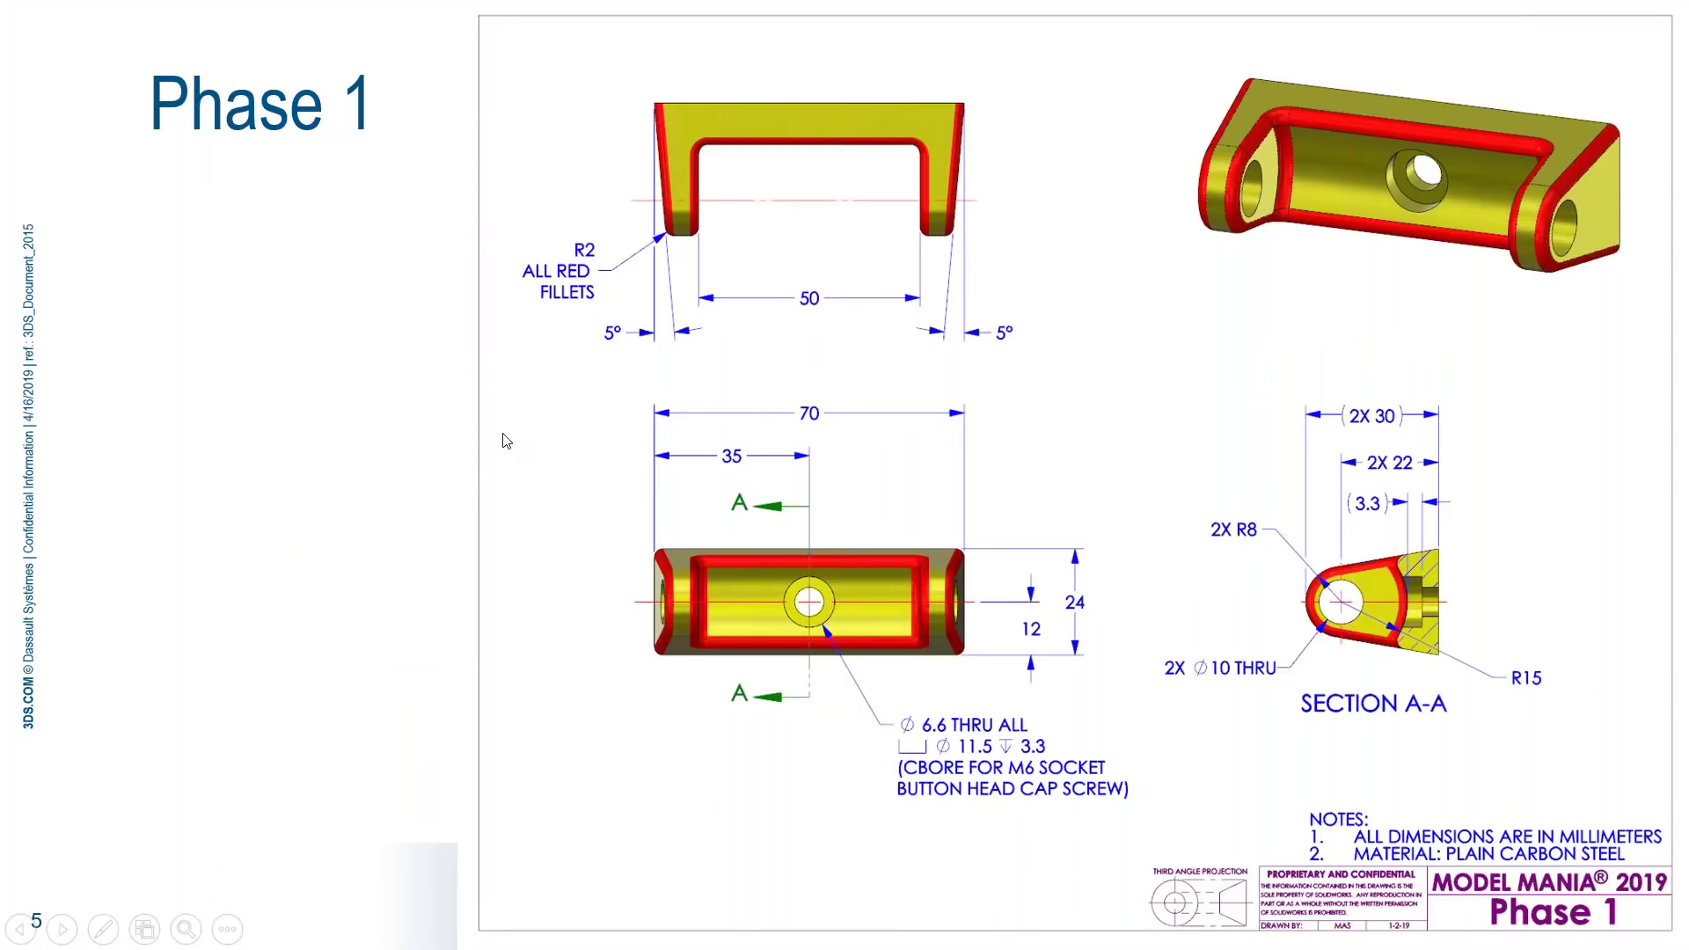
left_click(388, 526)
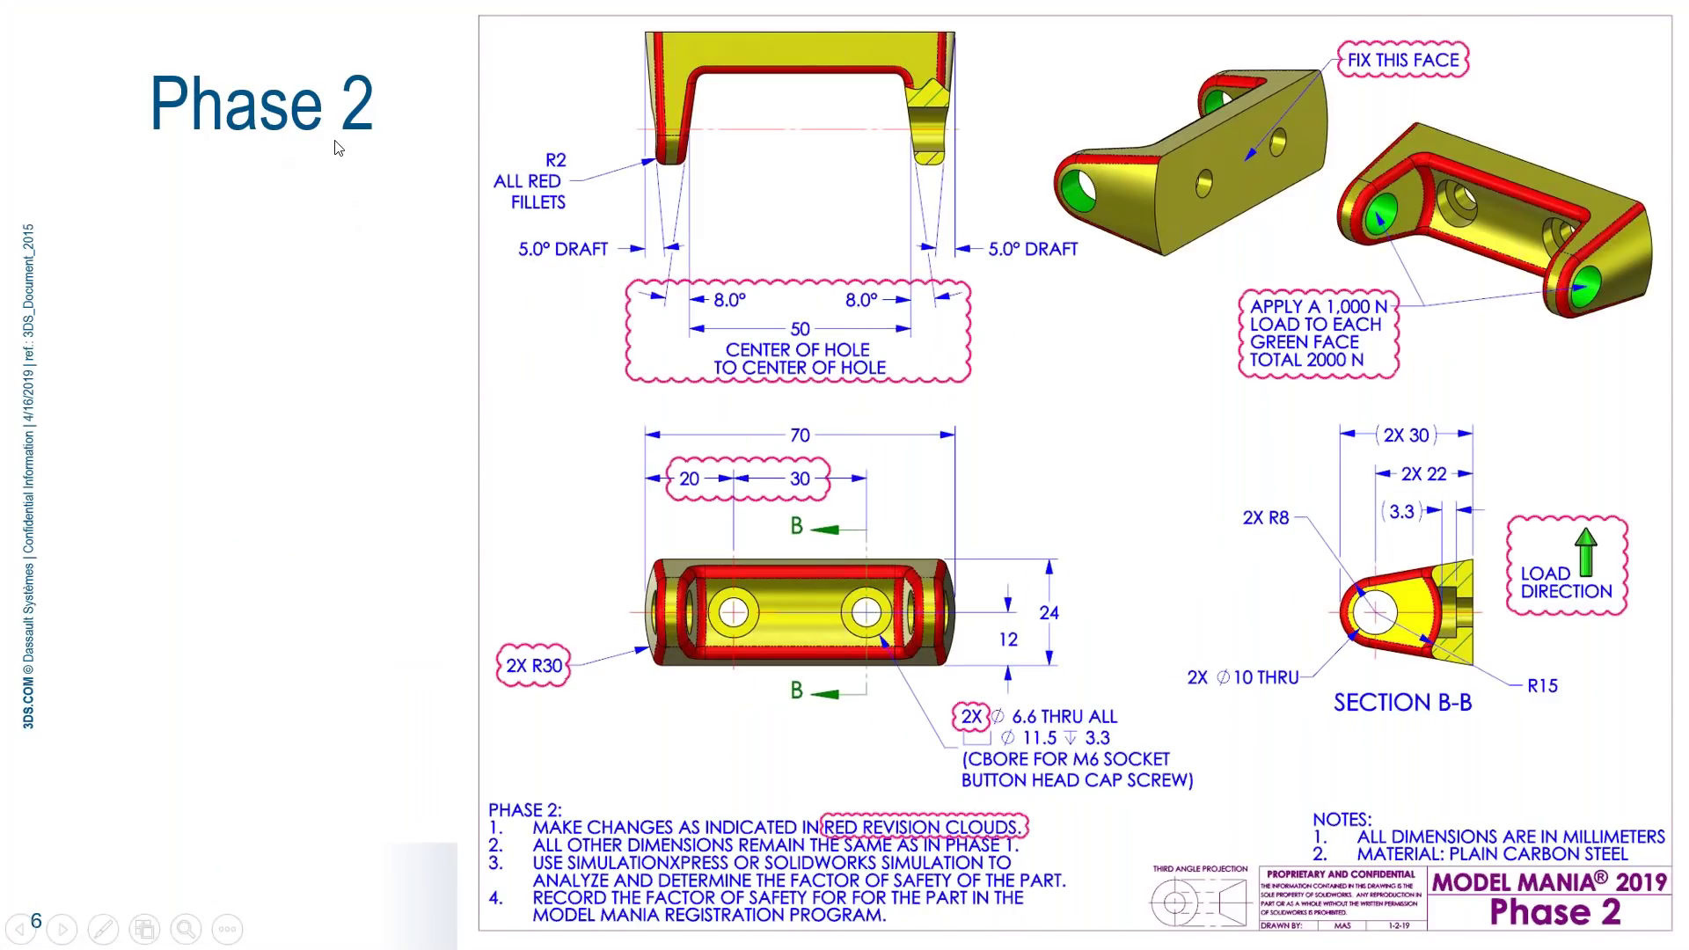
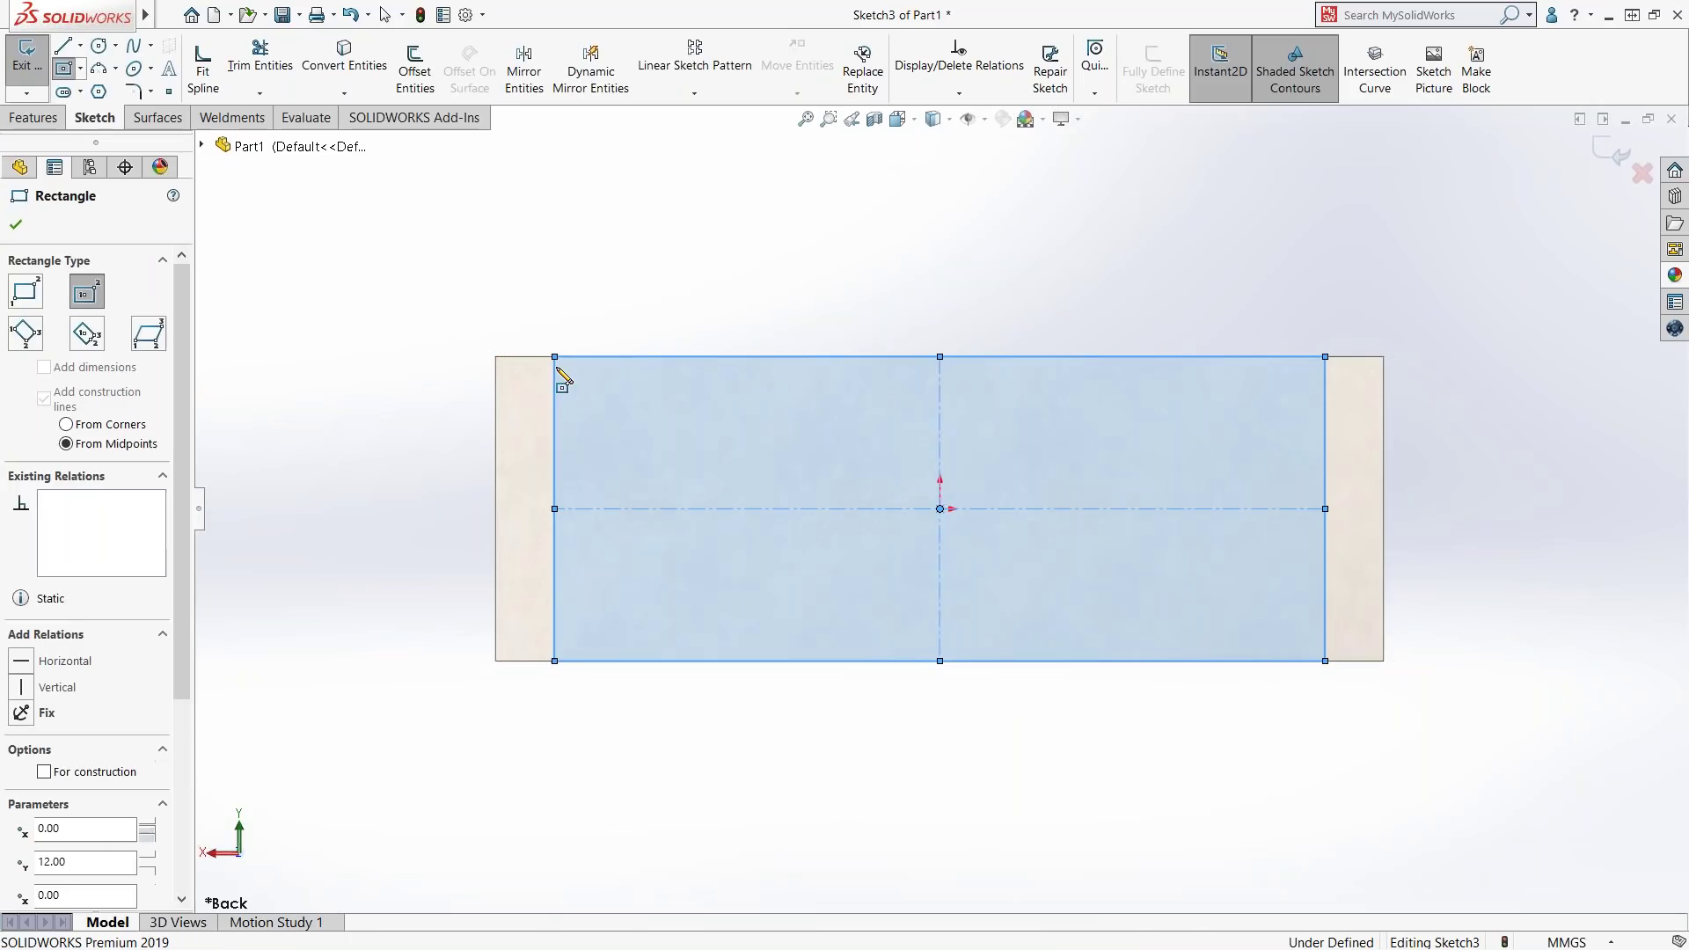
- Convert the two vertical sides of the sketched center rectangle to construction lines
key("Escape")
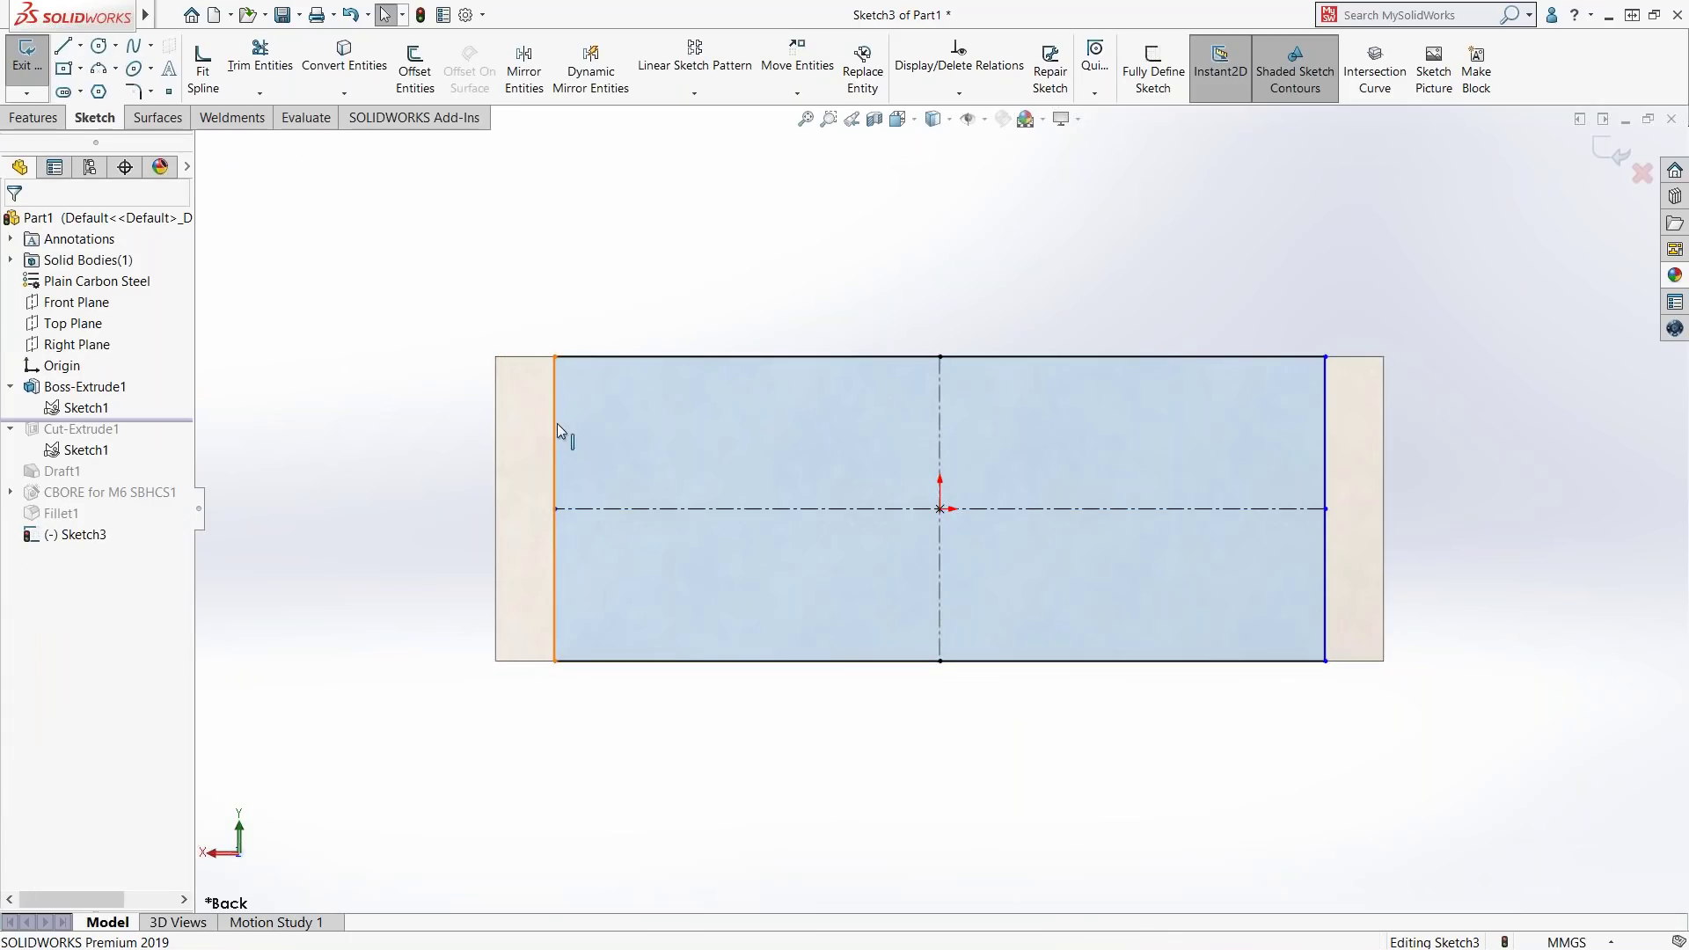
left_click(555, 424)
left_click(1331, 406, "ctrl")
left_click(1327, 410, "ctrl")
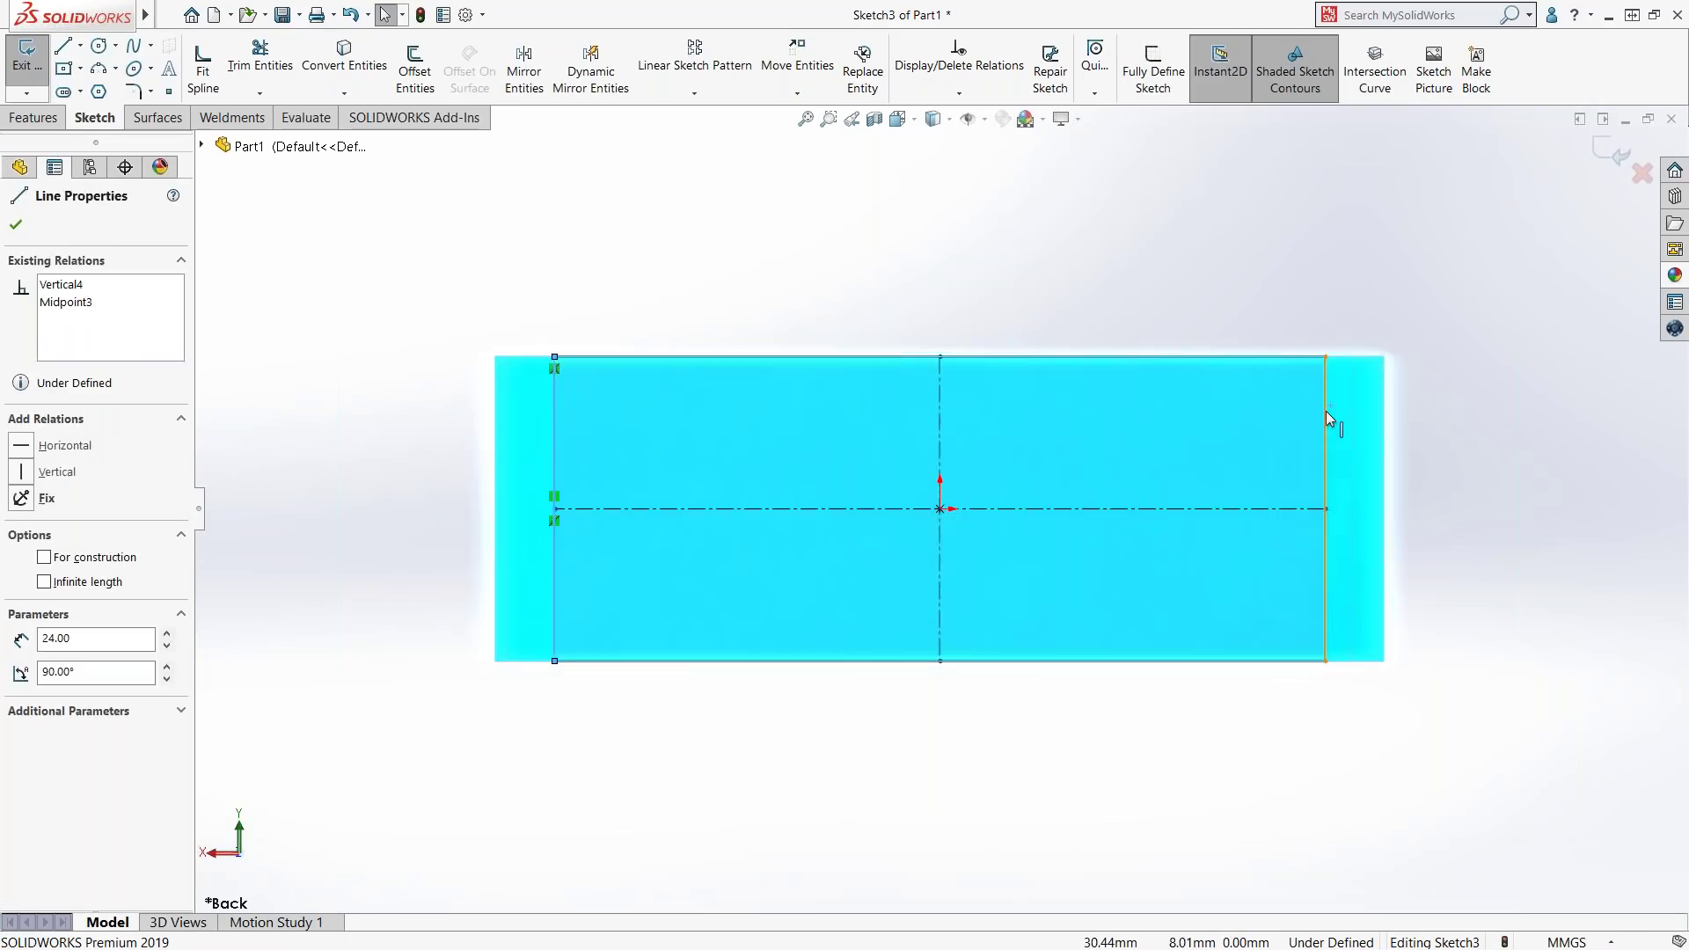
left_click(1348, 418, "ctrl")
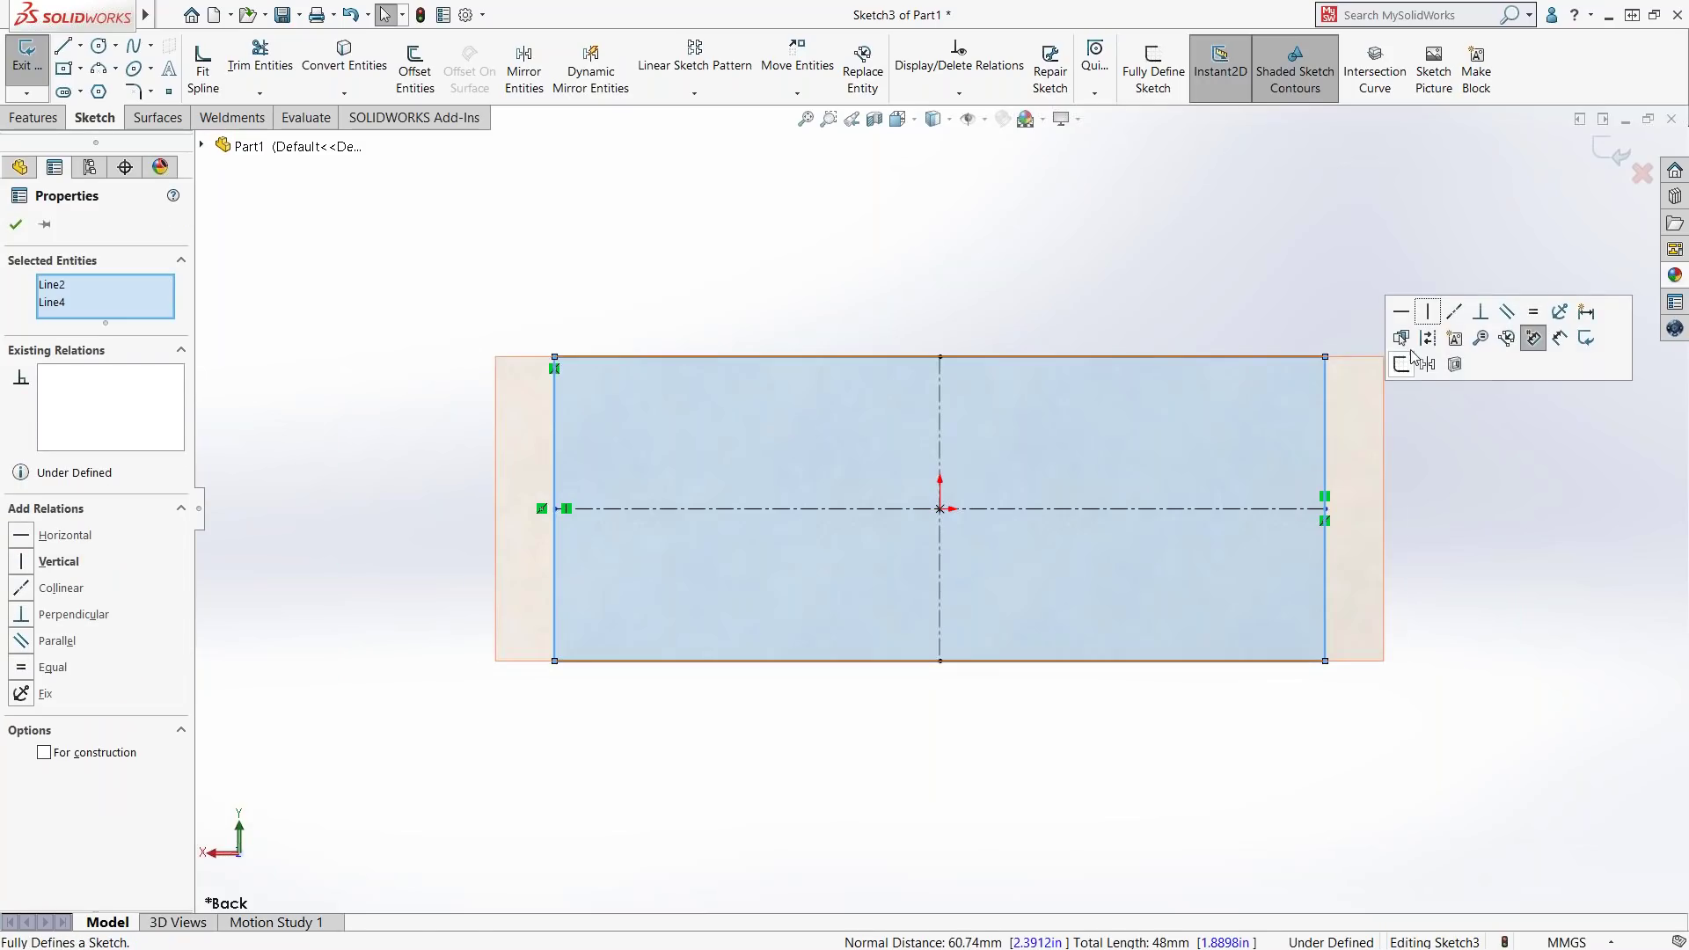
left_click(1432, 338)
- Sketch a three-point arc between the rectangle's upper-left and lower-left corners, bulging outward toward the part's end
key("s")
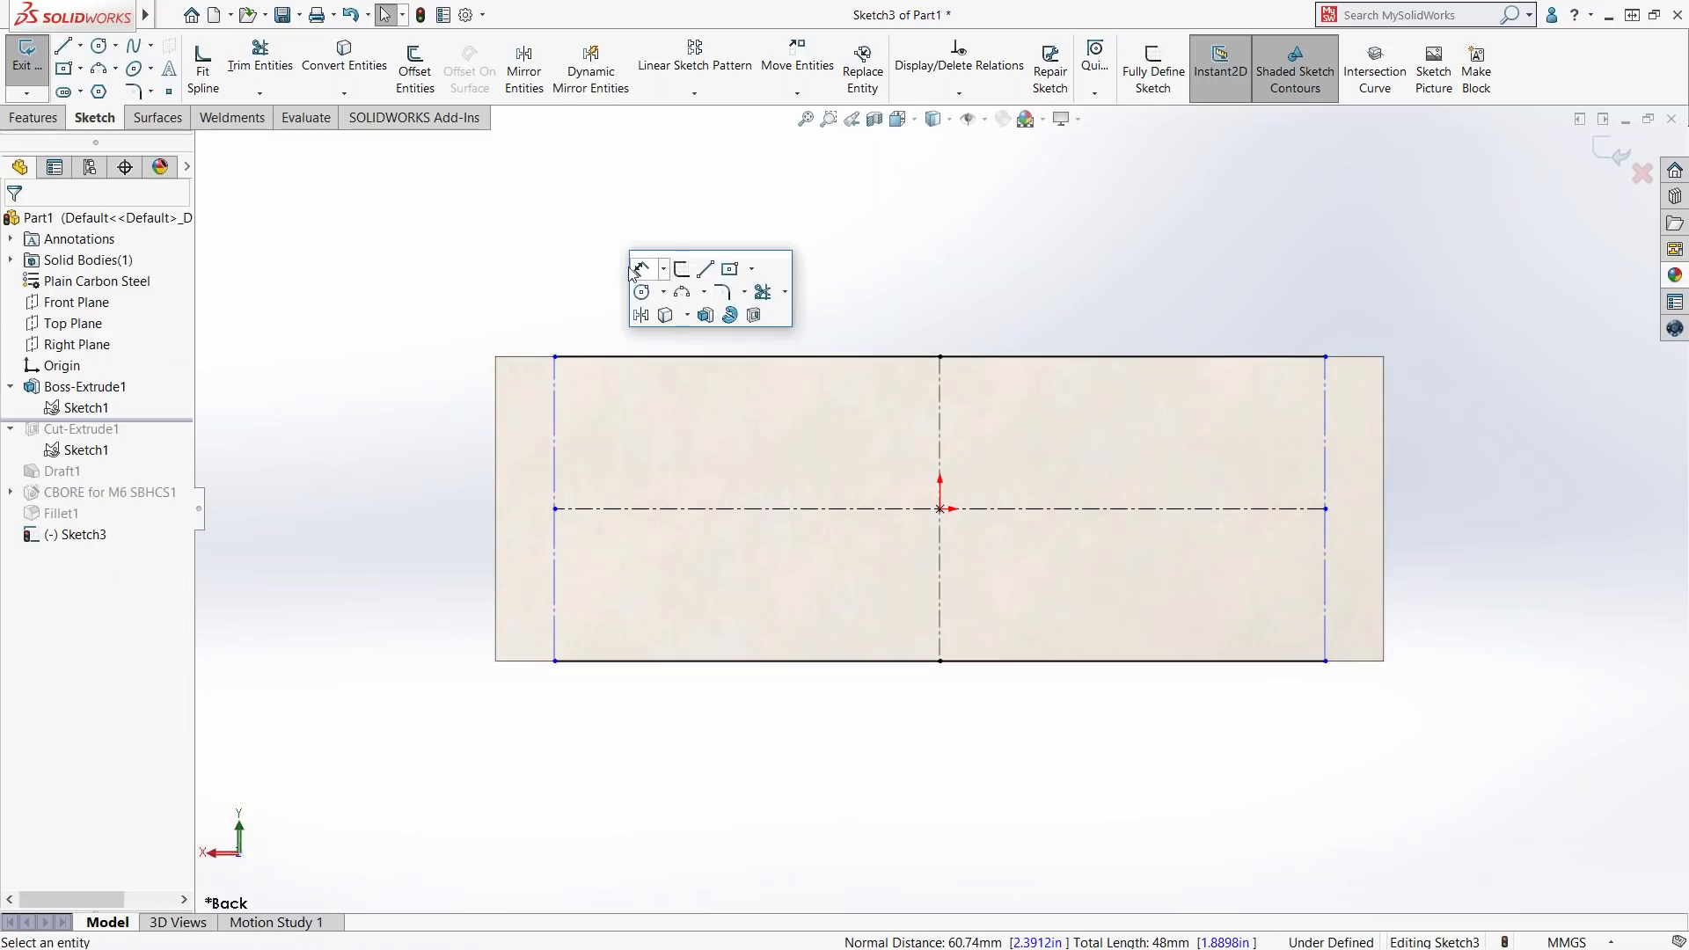
left_click(683, 292)
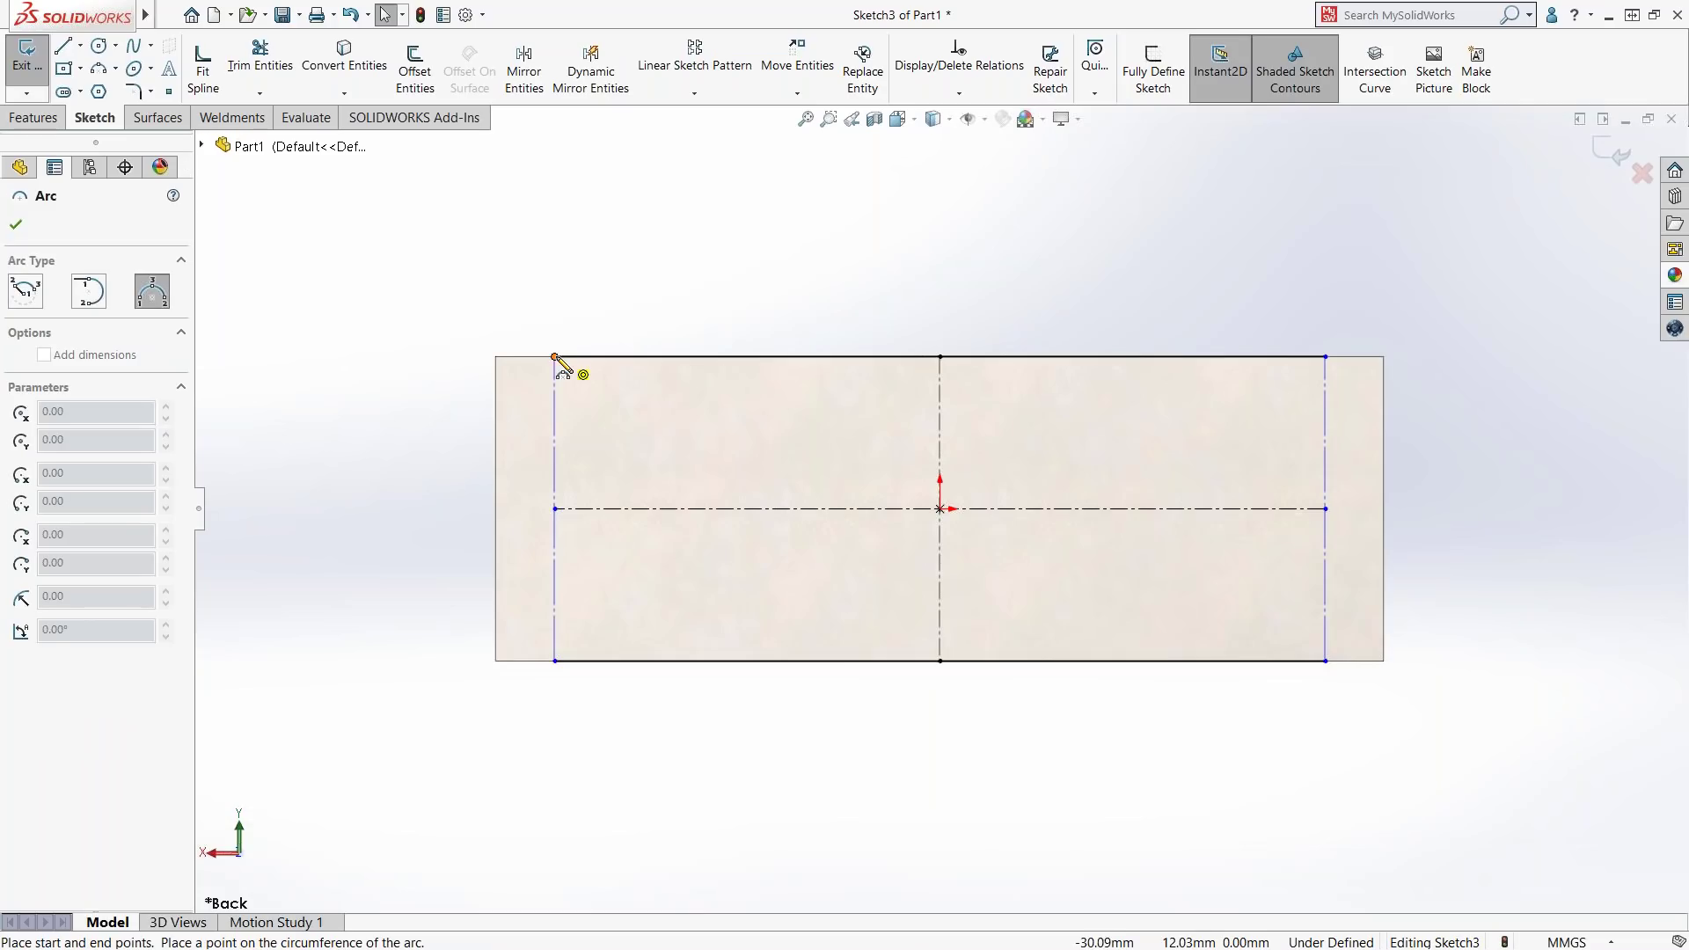
left_click(555, 356)
left_click(555, 661)
left_click(515, 582)
key("Escape")
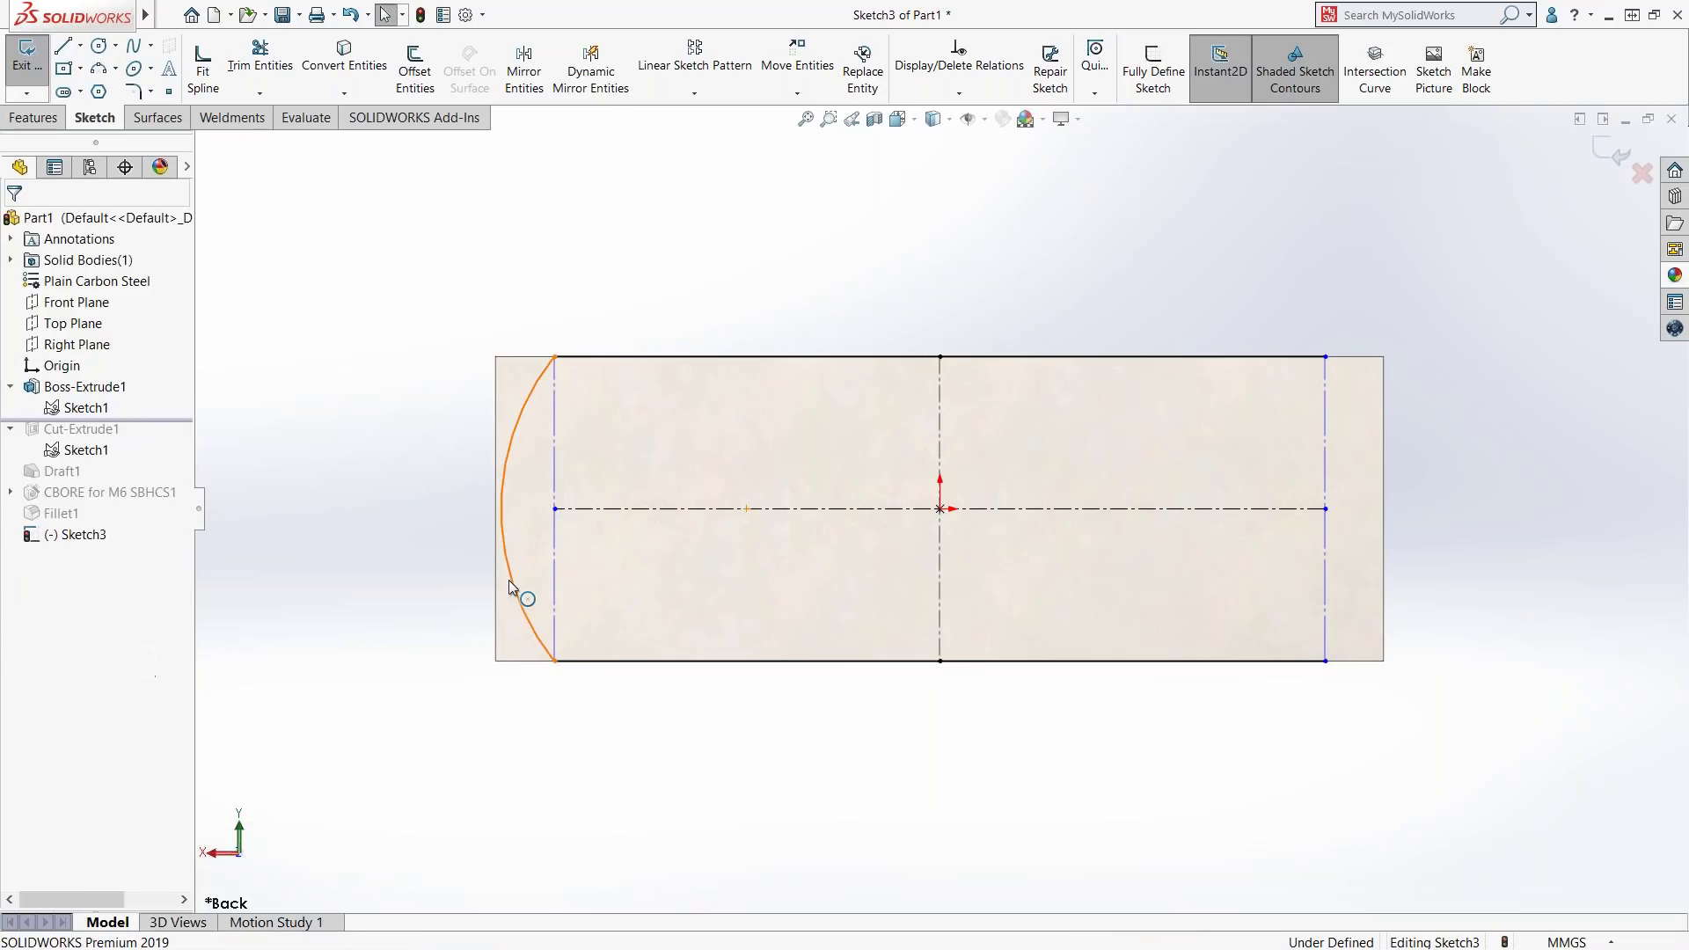
- Make the arc tangent to the block's adjacent end edge and set its radius to 30 mm
left_click(508, 578)
left_click(497, 585, "ctrl")
left_click(431, 356)
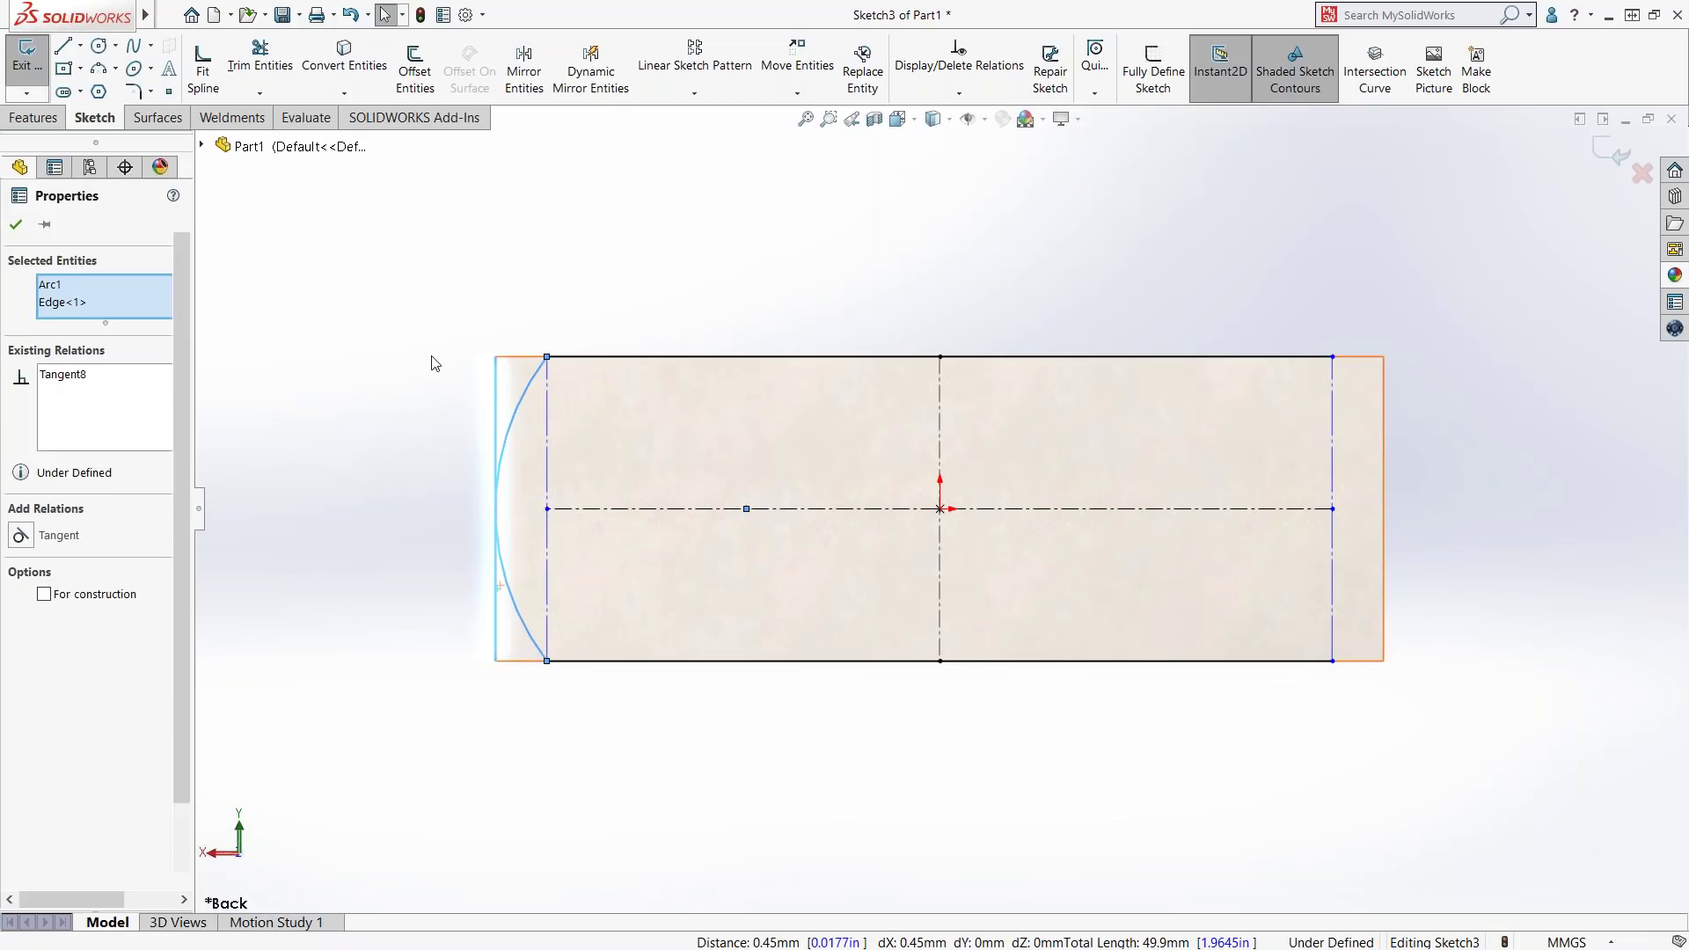
right_click_drag(431, 356, 432, 337)
left_click(513, 408)
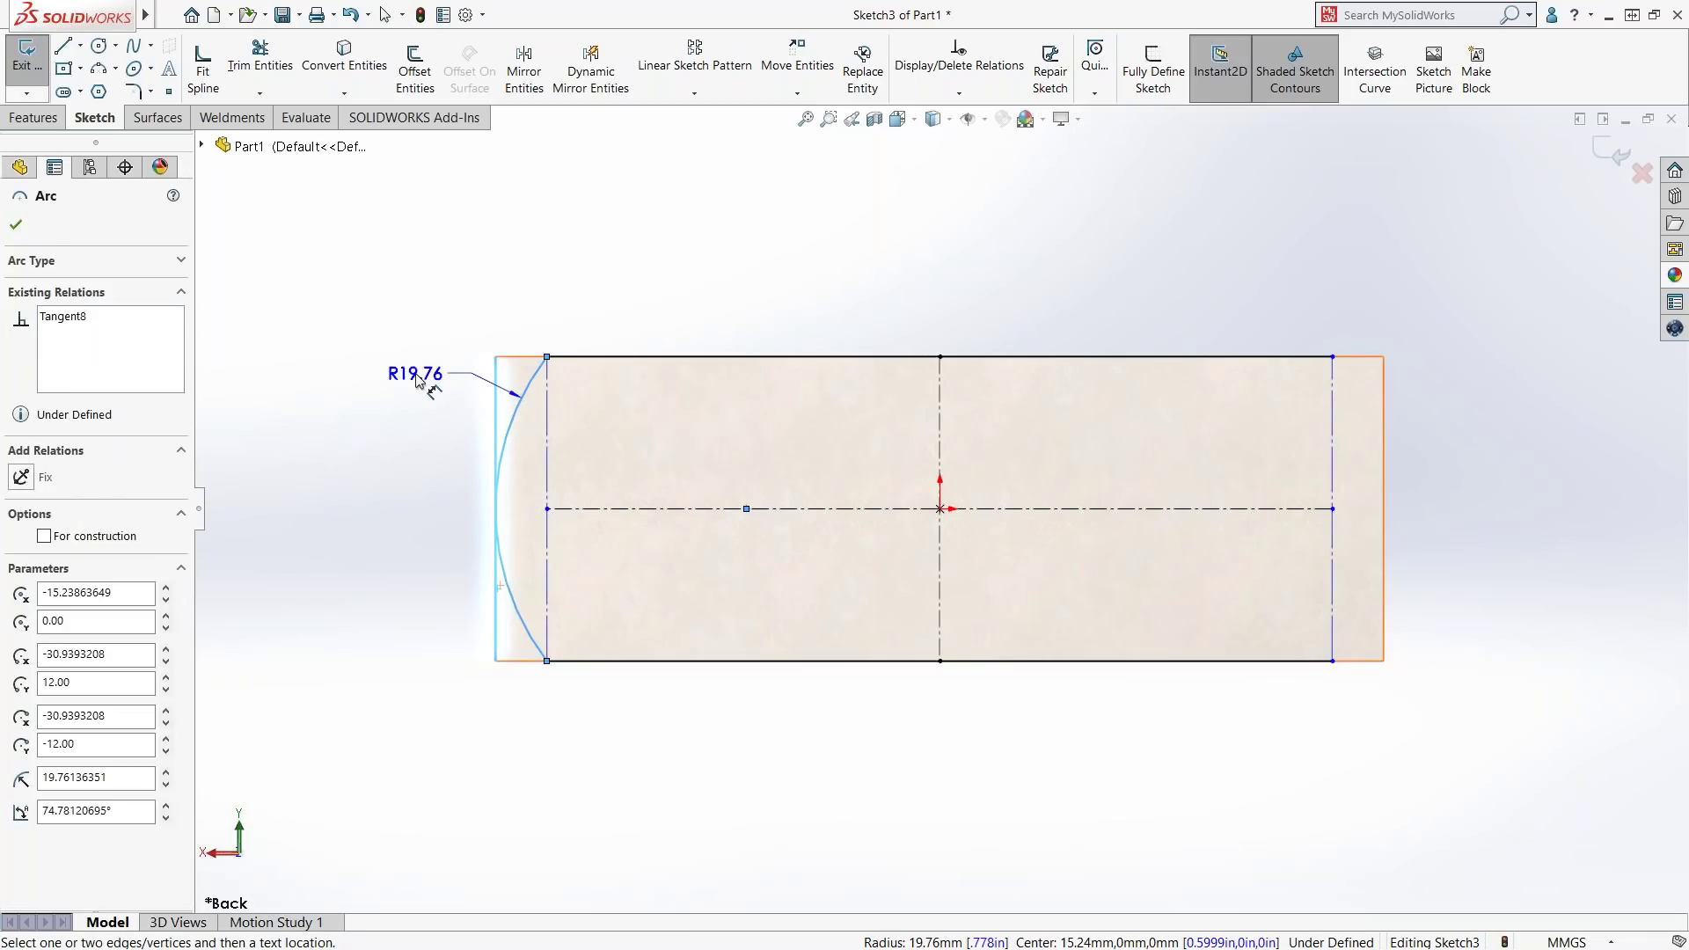
left_click(418, 378)
key("Return")
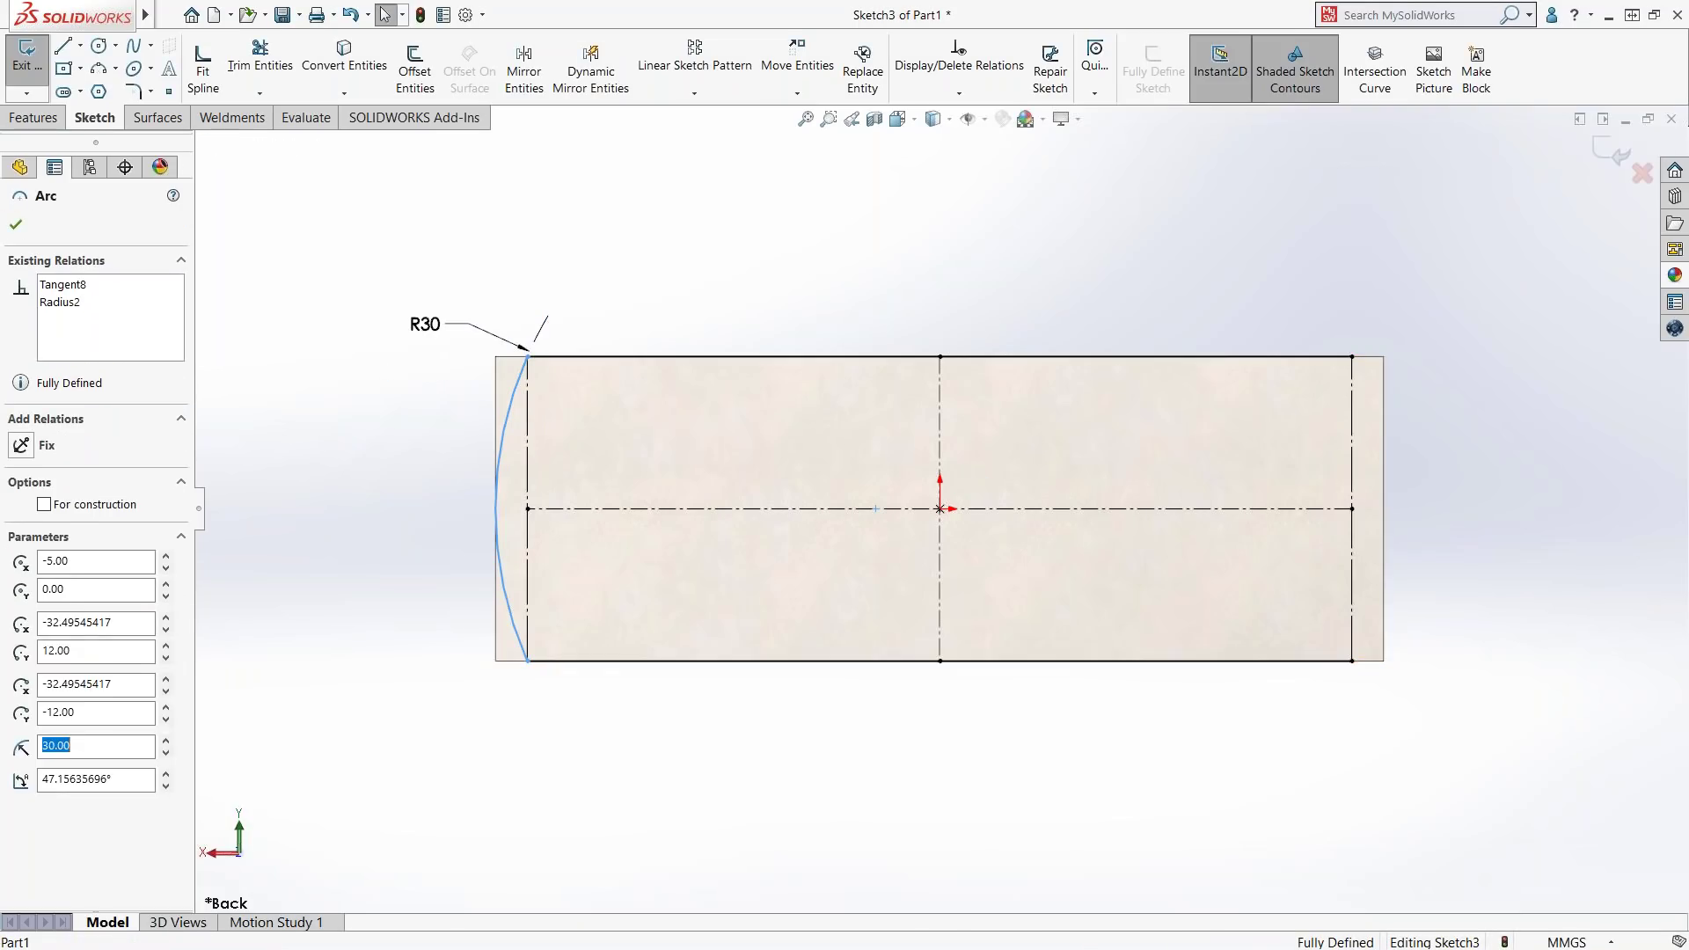
- Mirror the R30 arc about the sketch's vertical centerline to round the opposite end
left_click(523, 70)
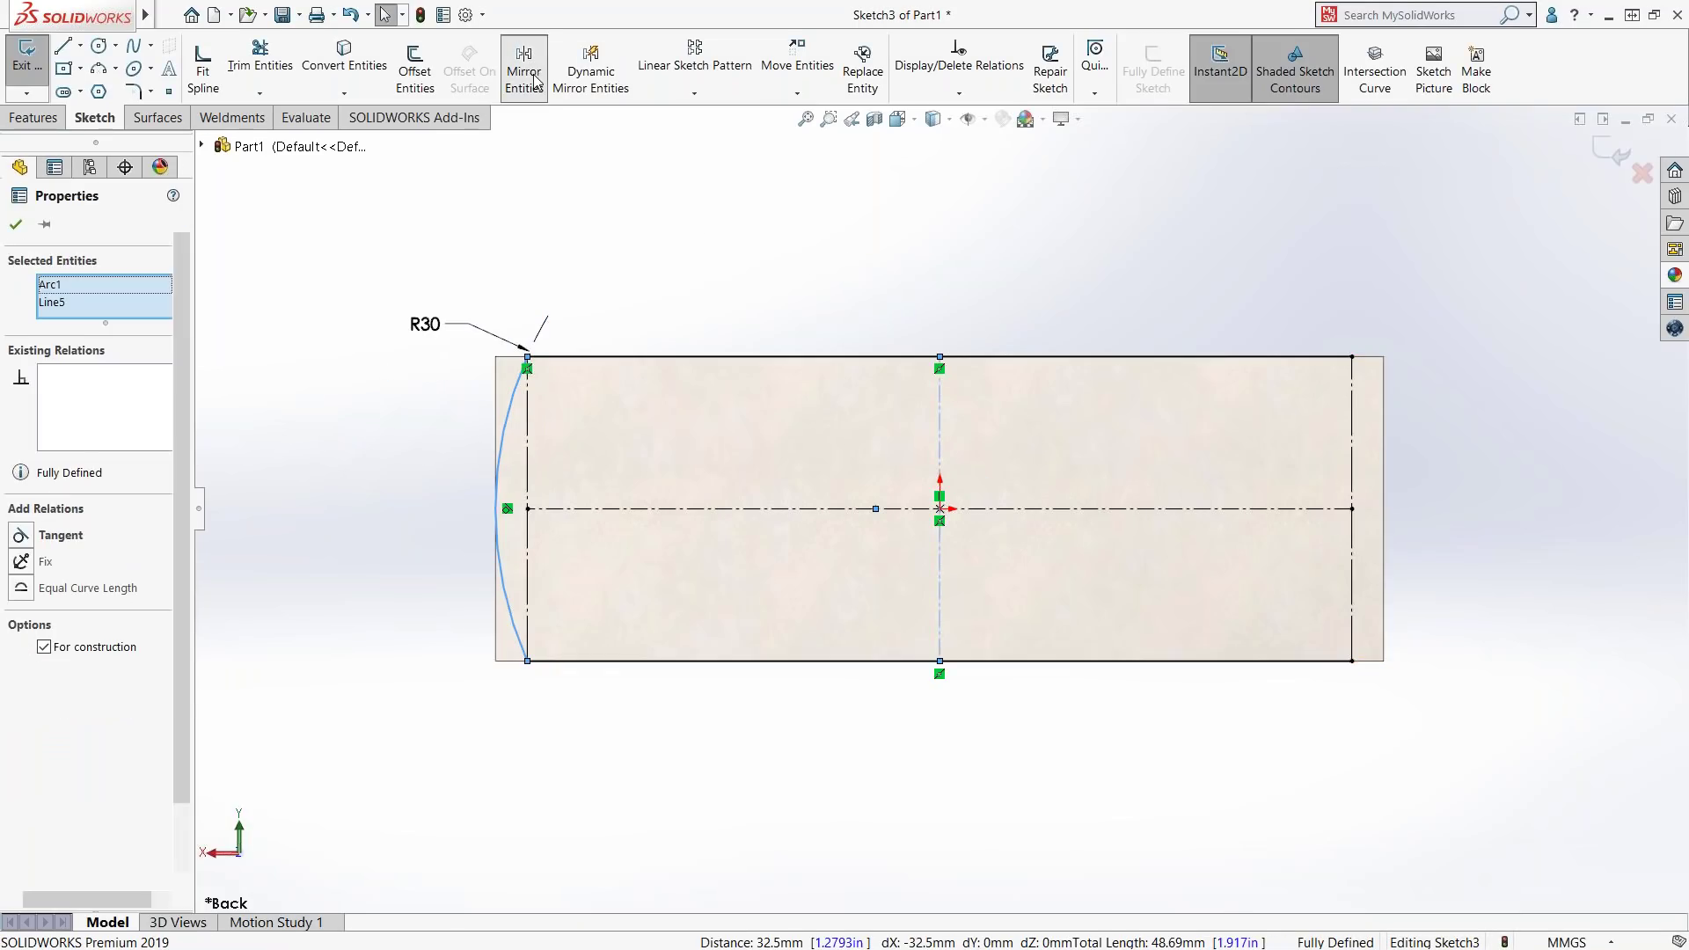
key("ctrl+7")
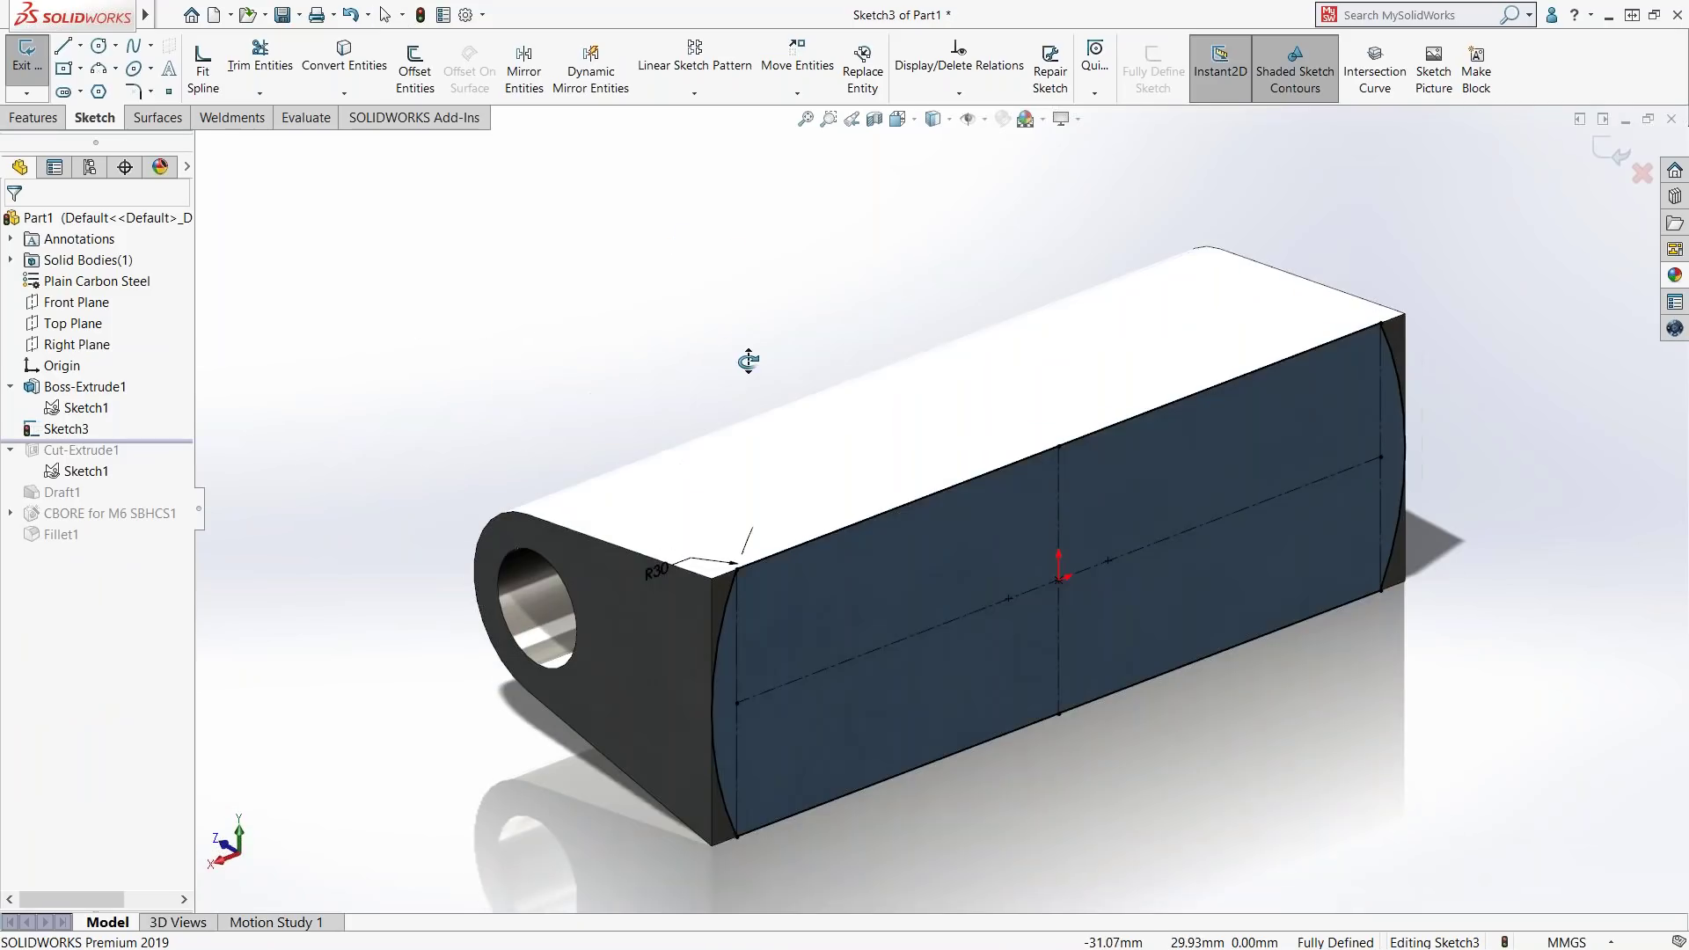
key("Escape")
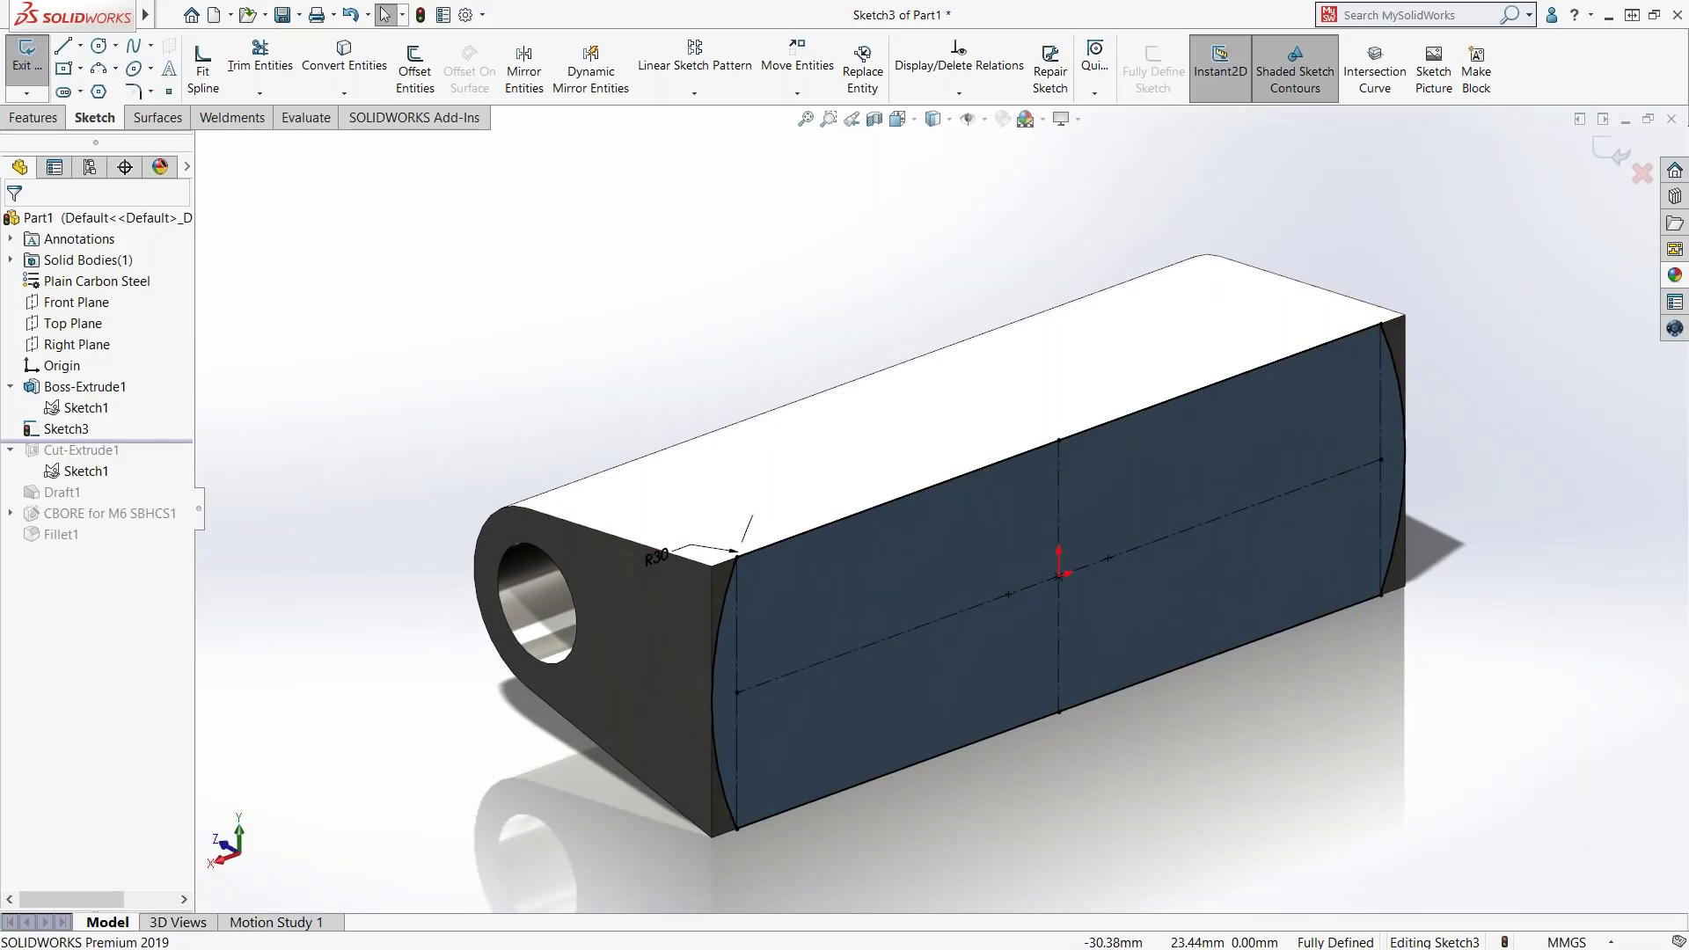
- Cut-extrude the rounded profile blind 50 mm with the side to cut flipped, trimming the material outside both end arcs
left_click(841, 631)
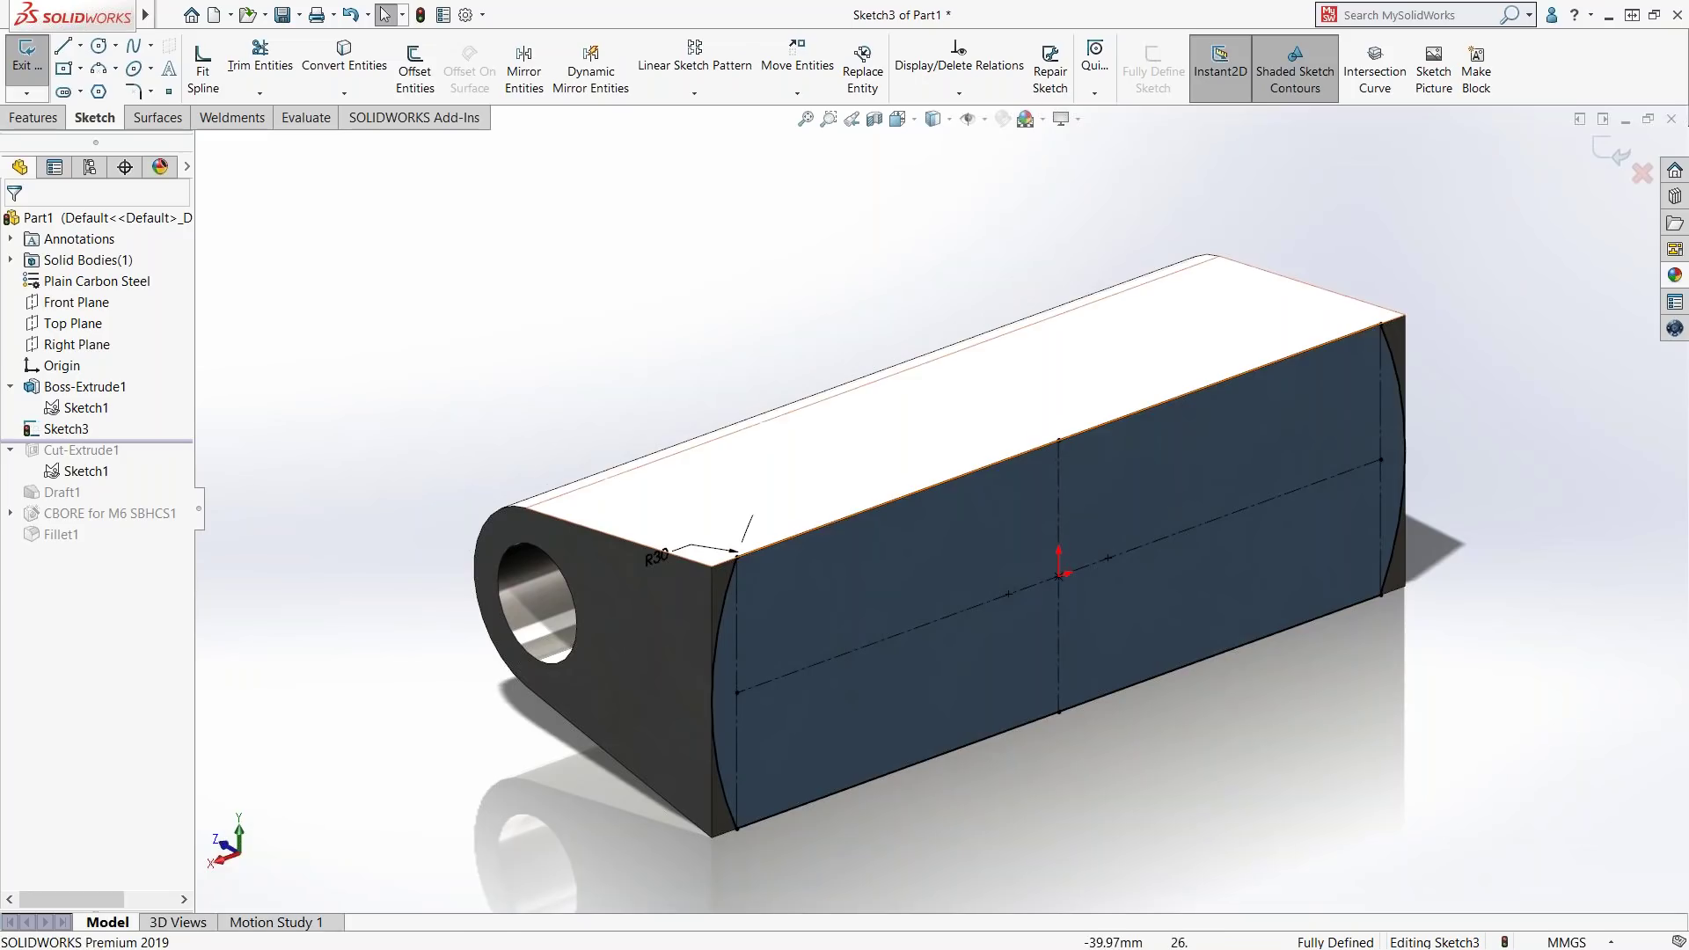
key("ctrl+shift+z")
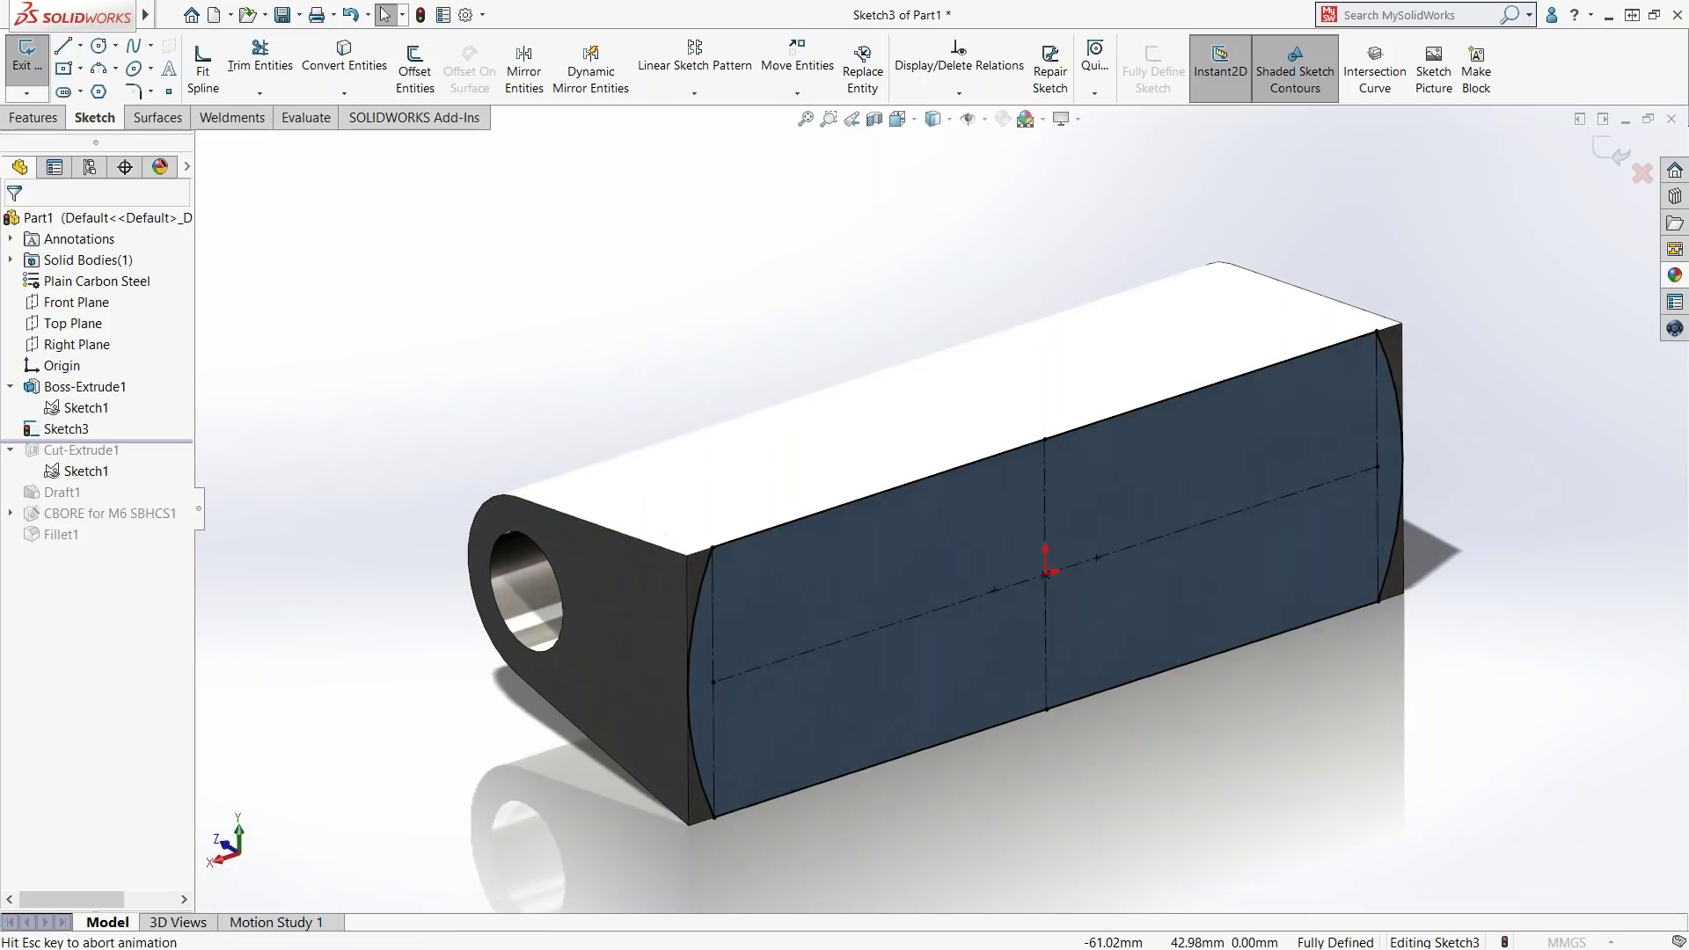
key("c")
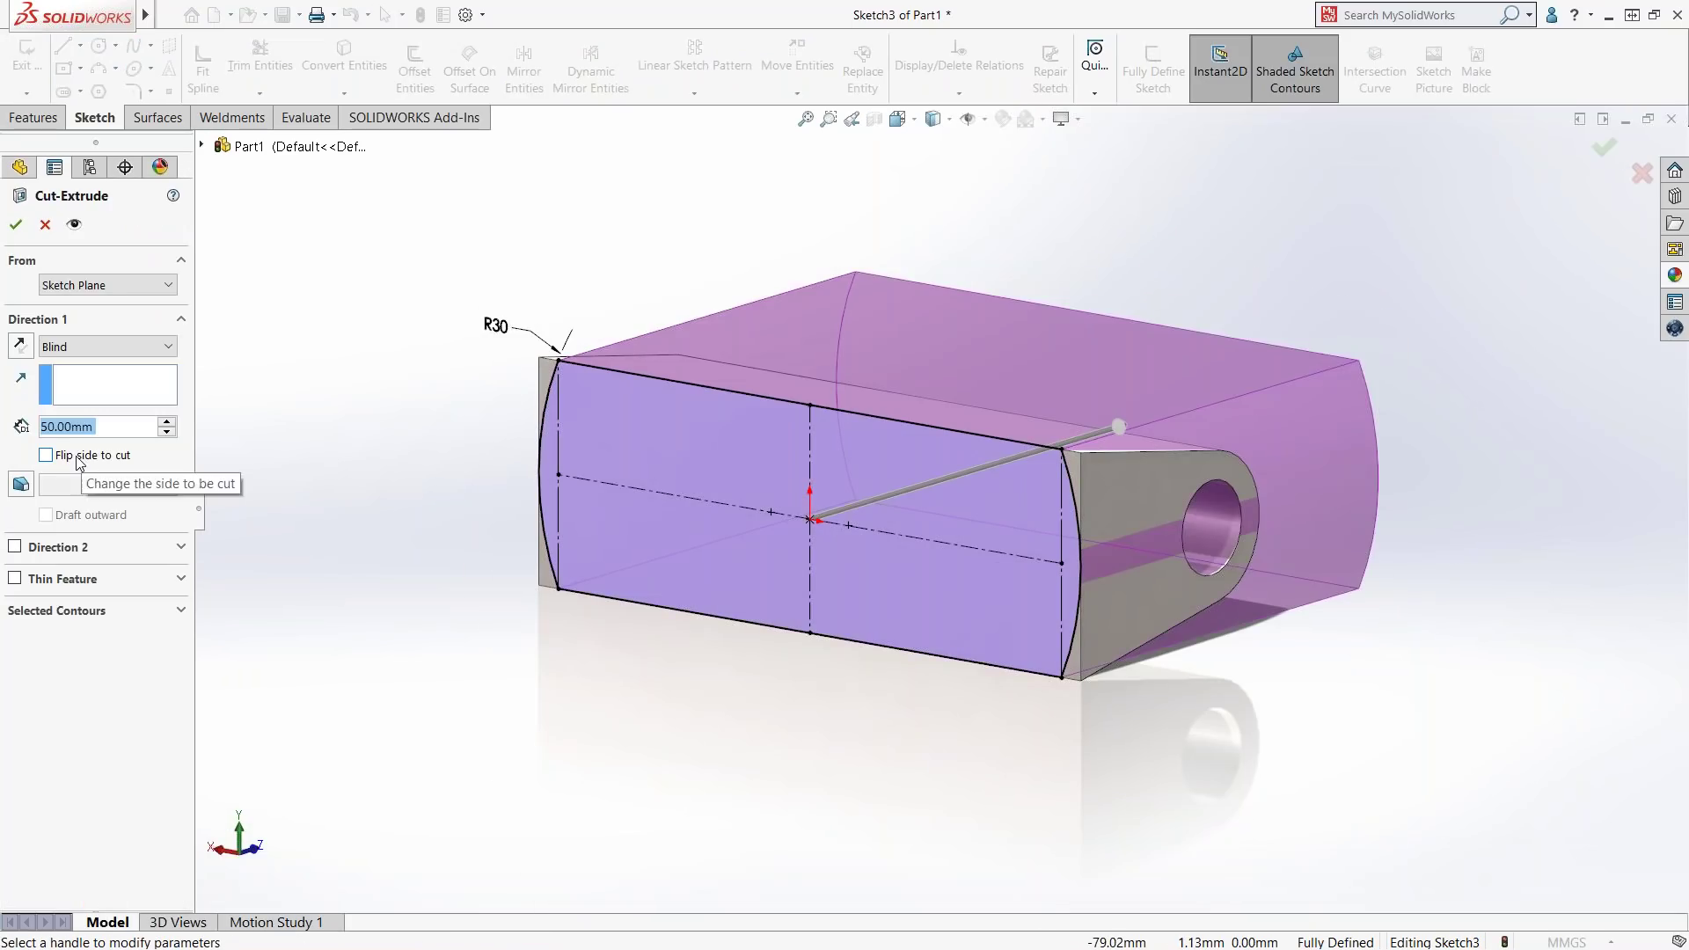
left_click(77, 457)
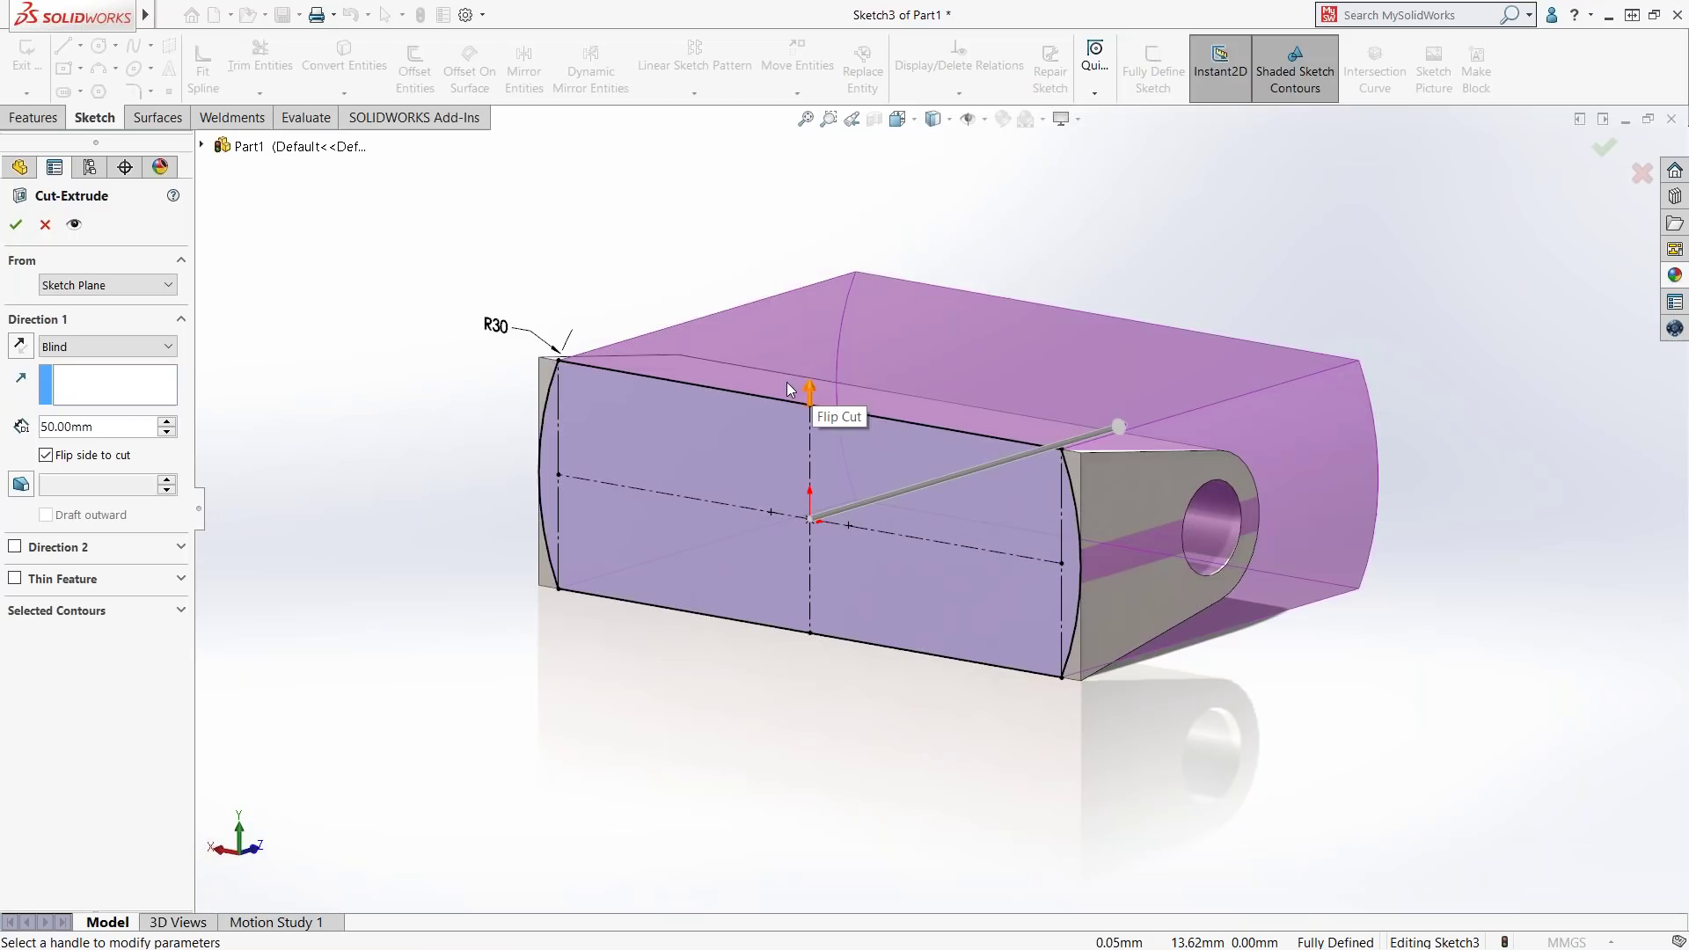
left_click(14, 225)
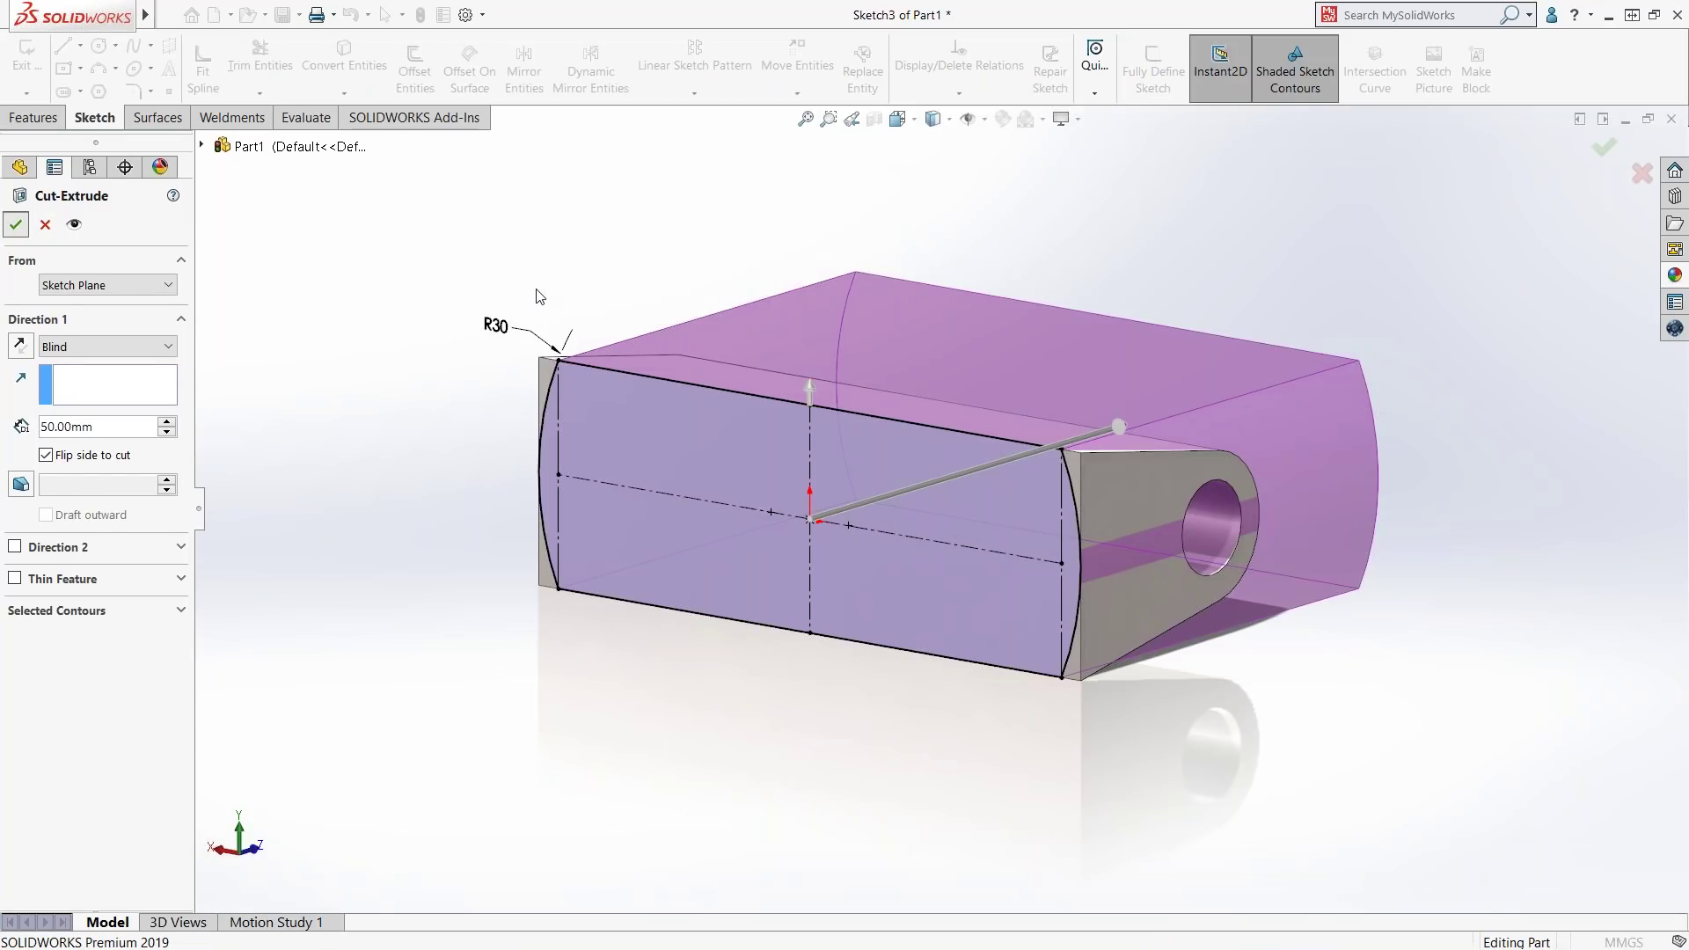
middle_click_drag(554, 282, 1011, 249)
mouse_move(920, 410)
middle_mouse_down()
mouse_move(937, 408)
mouse_move(846, 426)
mouse_move(814, 453)
mouse_move(791, 444)
middle_mouse_up()
- Roll the feature history forward through Cut-Extrude1 and Draft1
left_click_drag(158, 440, 158, 482)
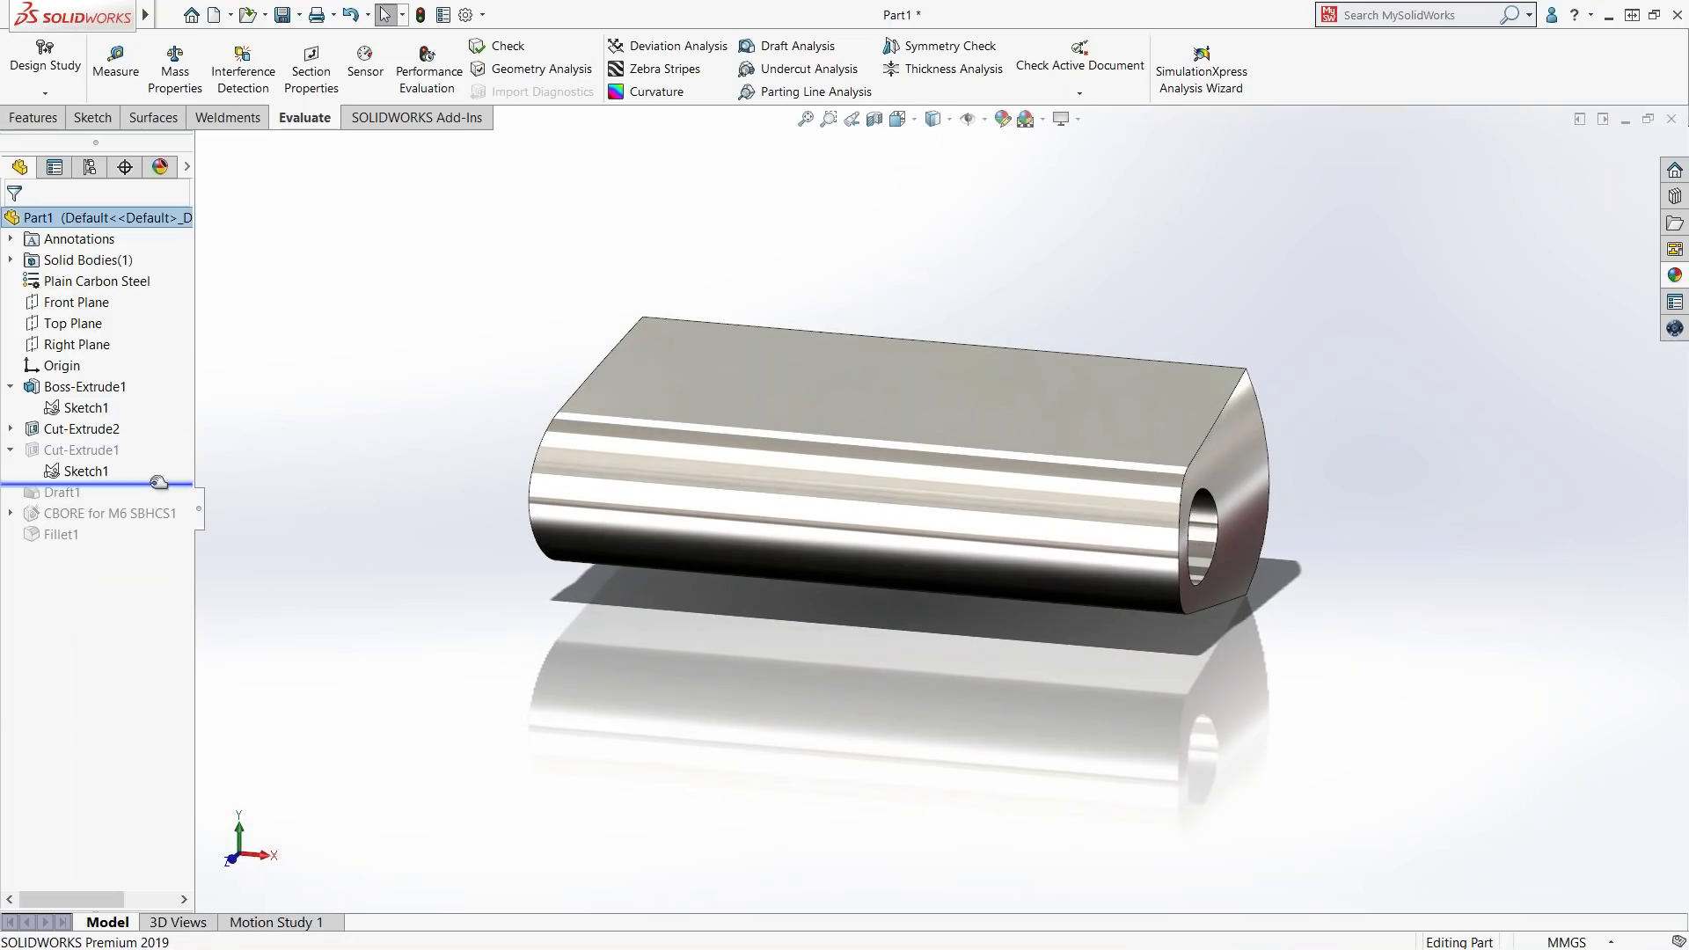
left_click_drag(164, 483, 164, 504)
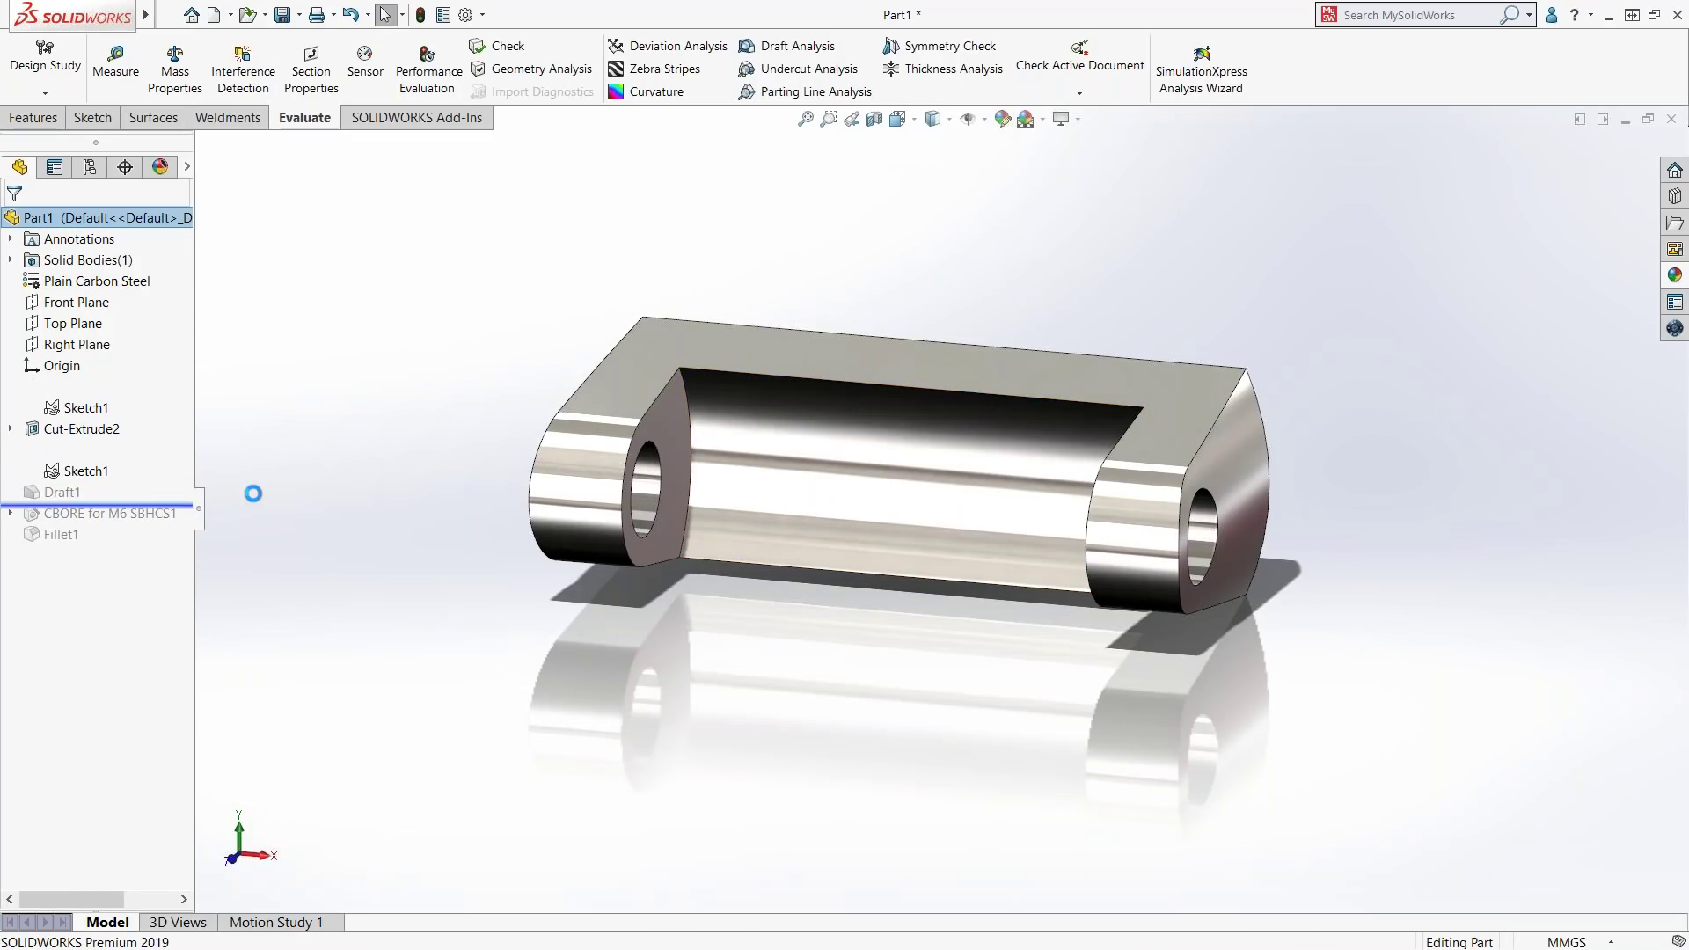
middle_click_drag(253, 493, 425, 481)
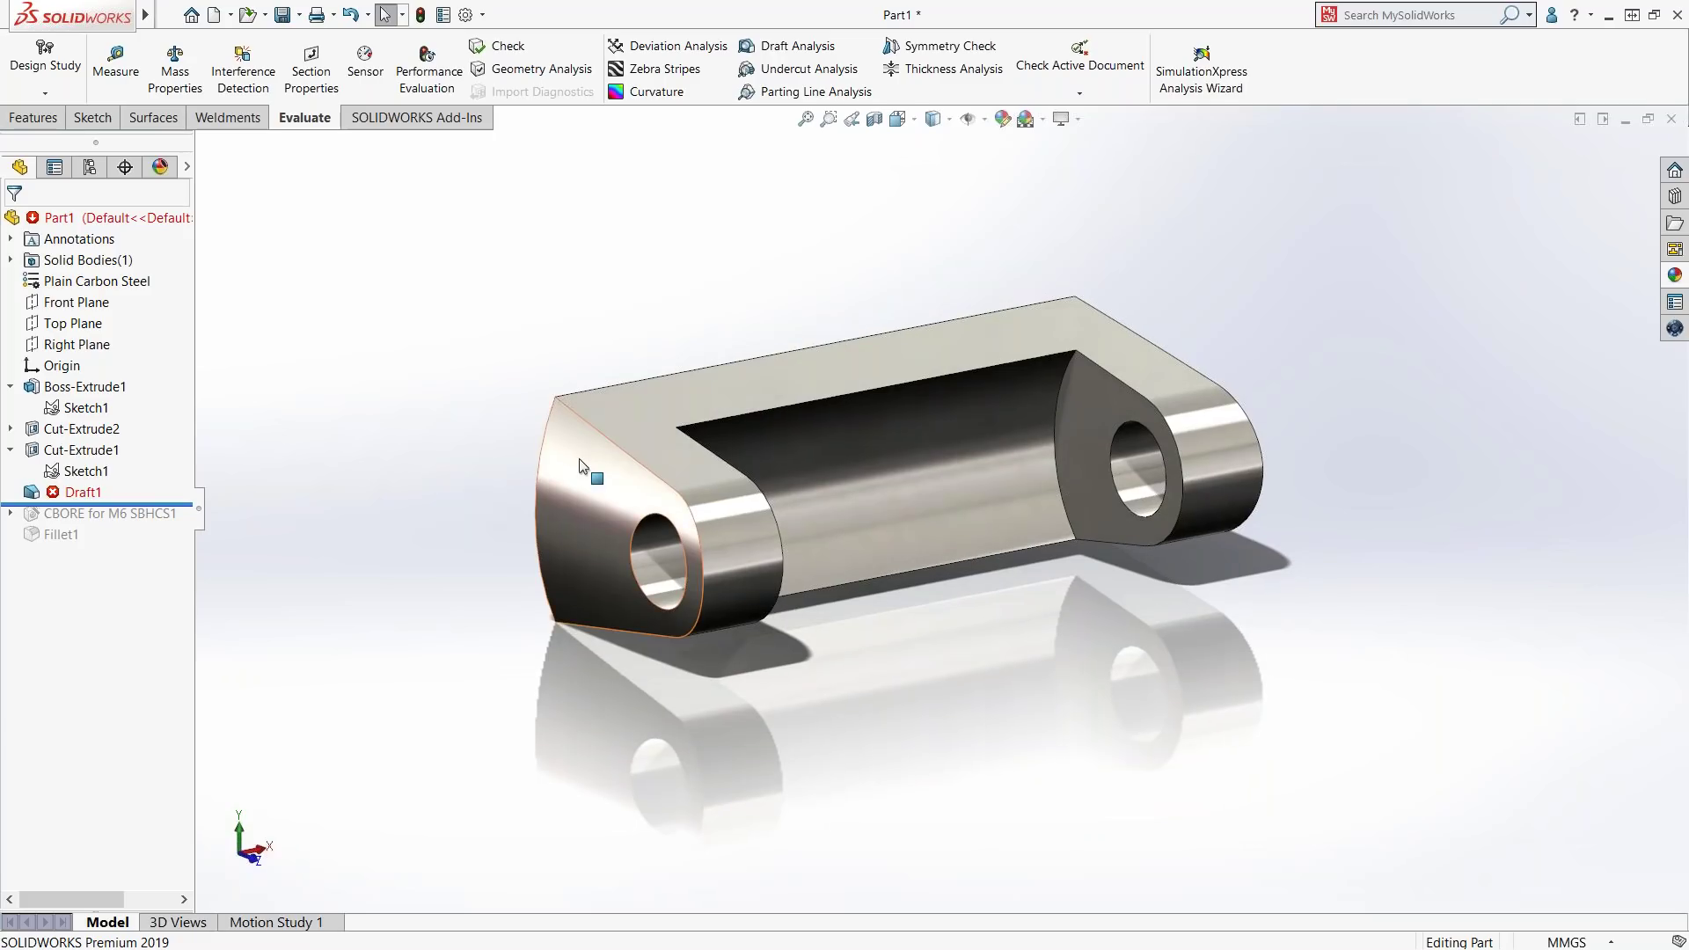
- Repair Draft1 by adding the two rounded outer end faces at 5° and removing the missing face references
right_click(83, 492)
left_click(149, 364)
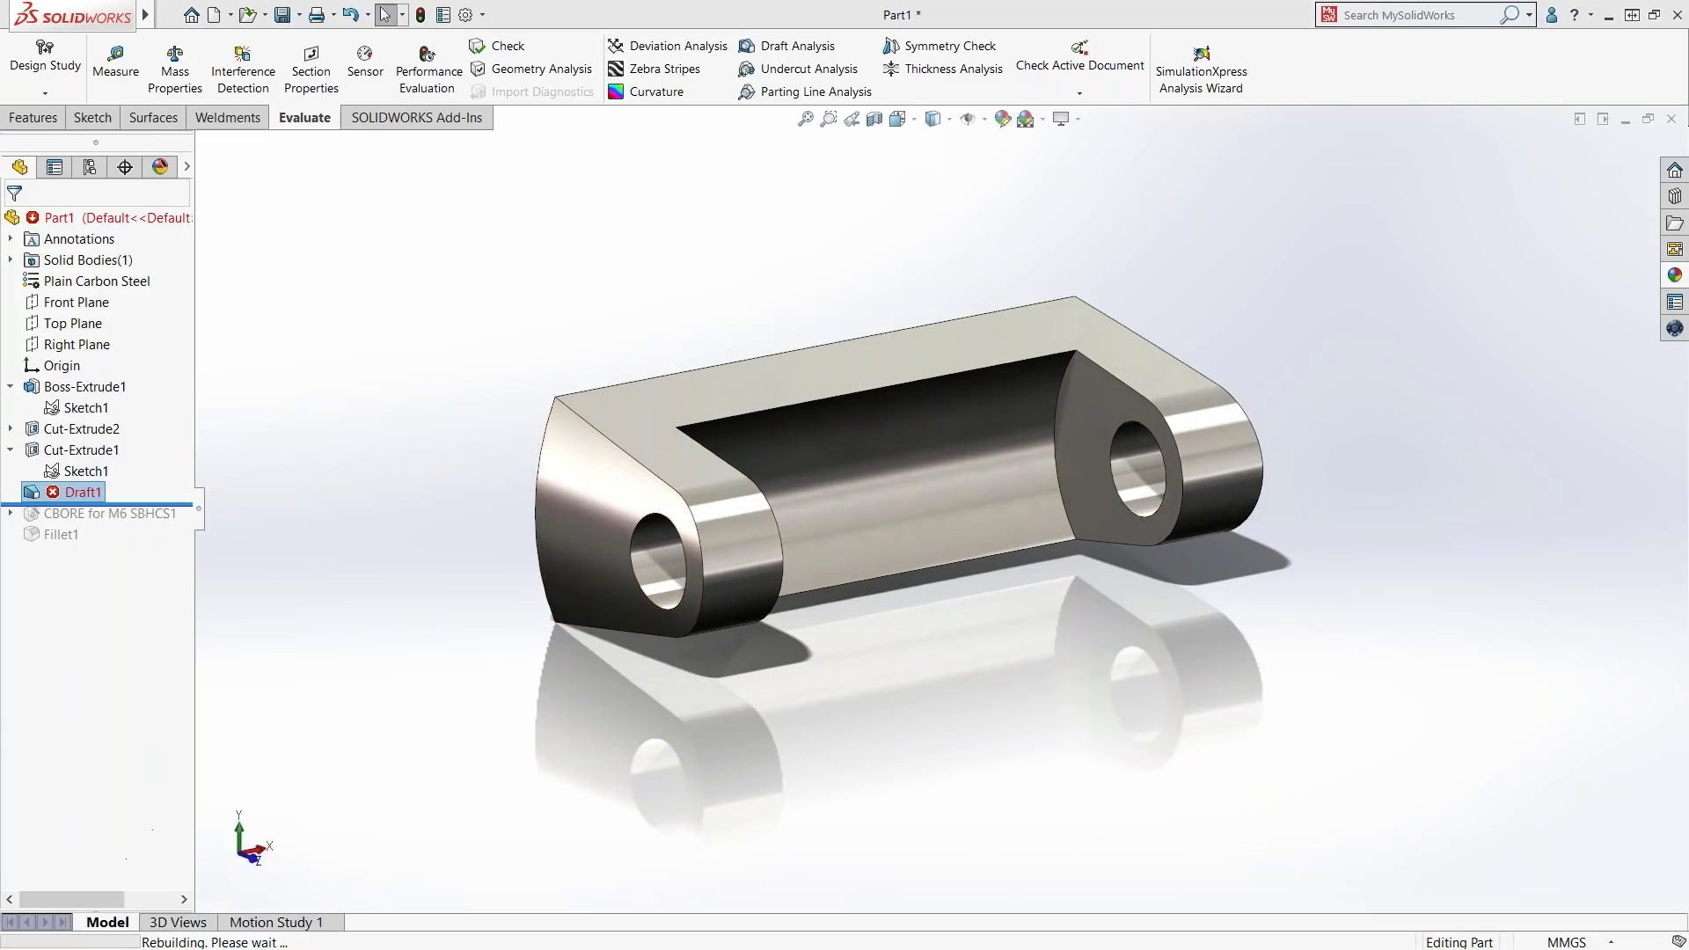
left_click(630, 501)
middle_click_drag(630, 501, 446, 482)
left_click(1178, 489)
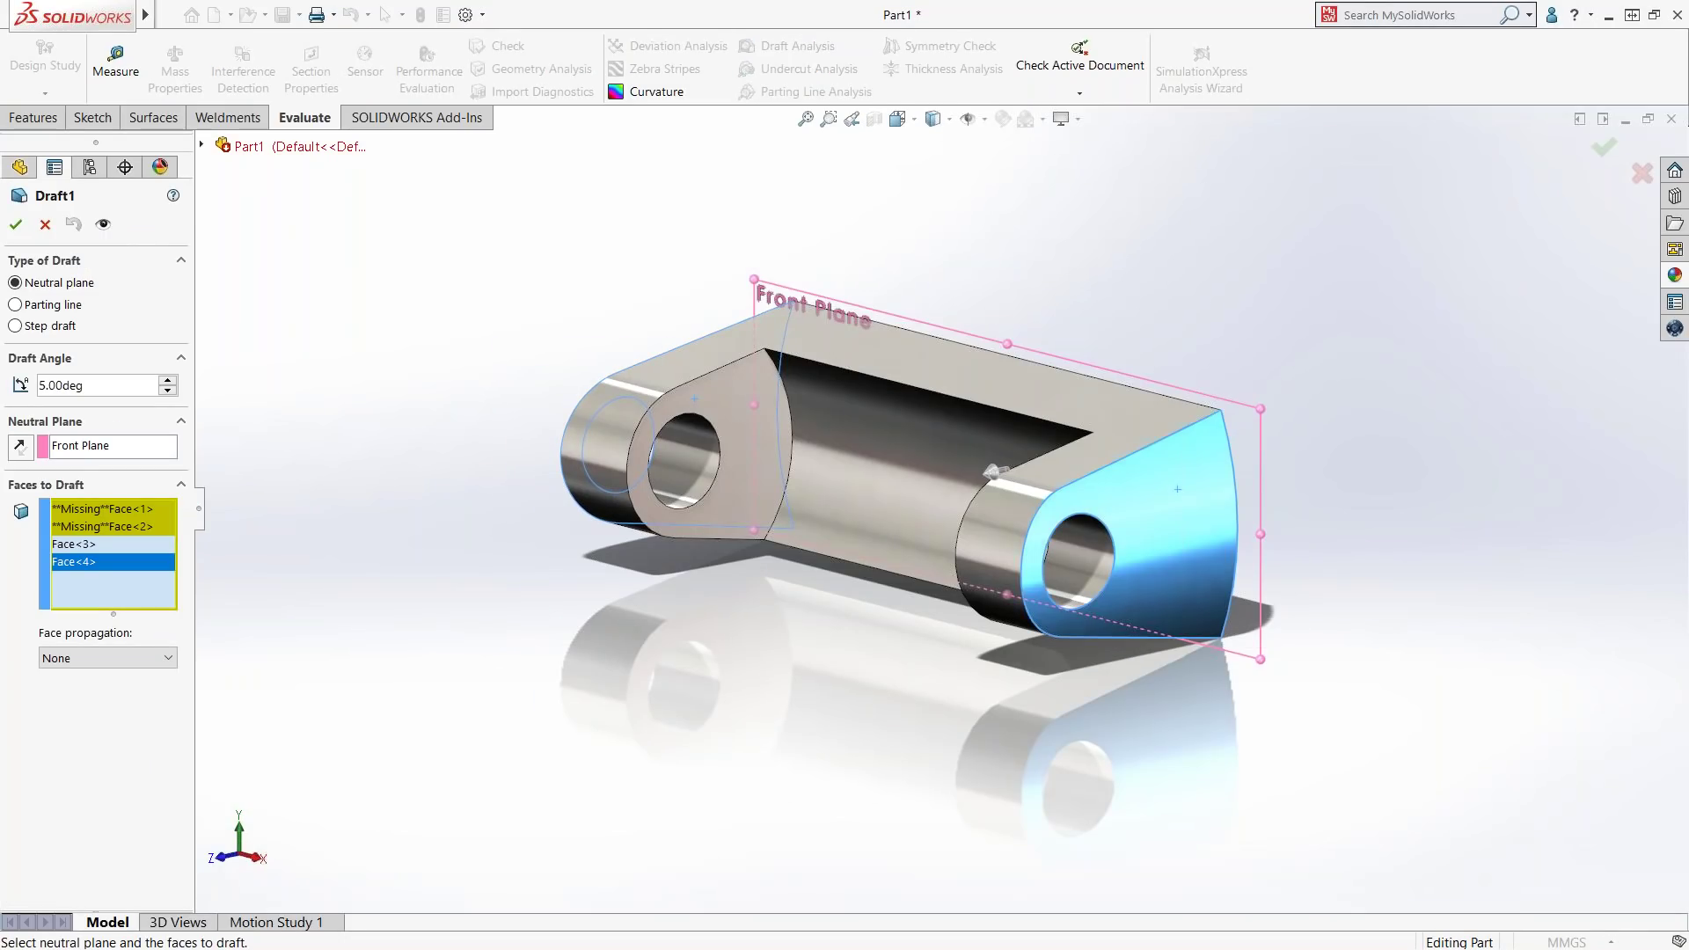
key("Return")
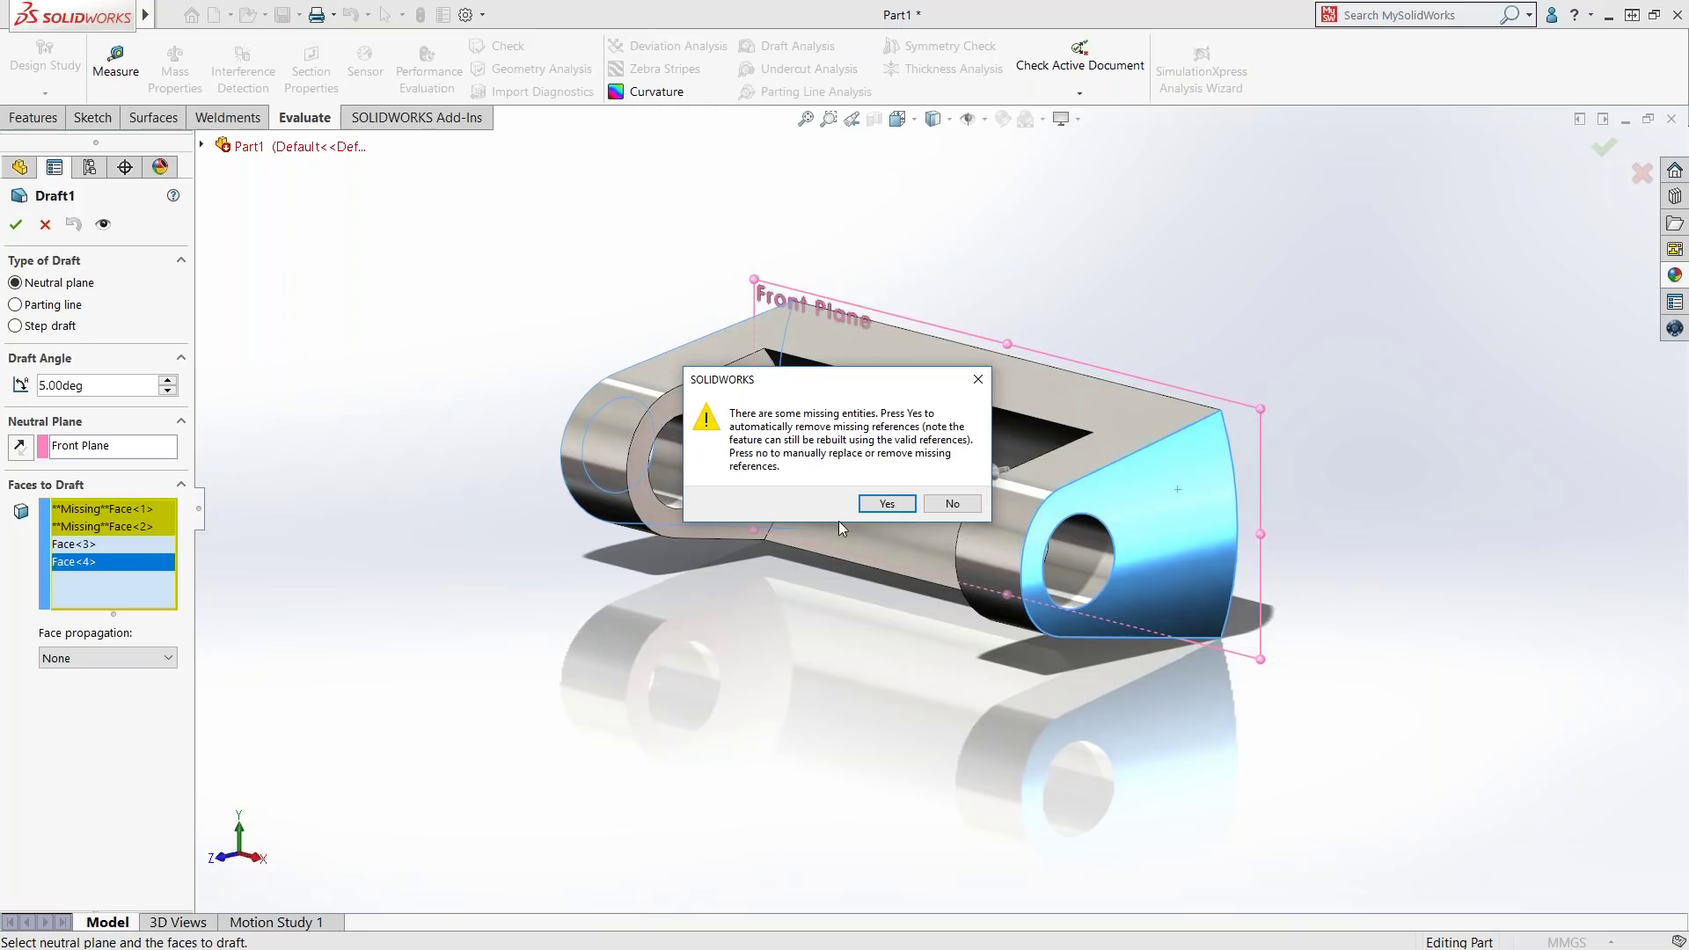
left_click(886, 504)
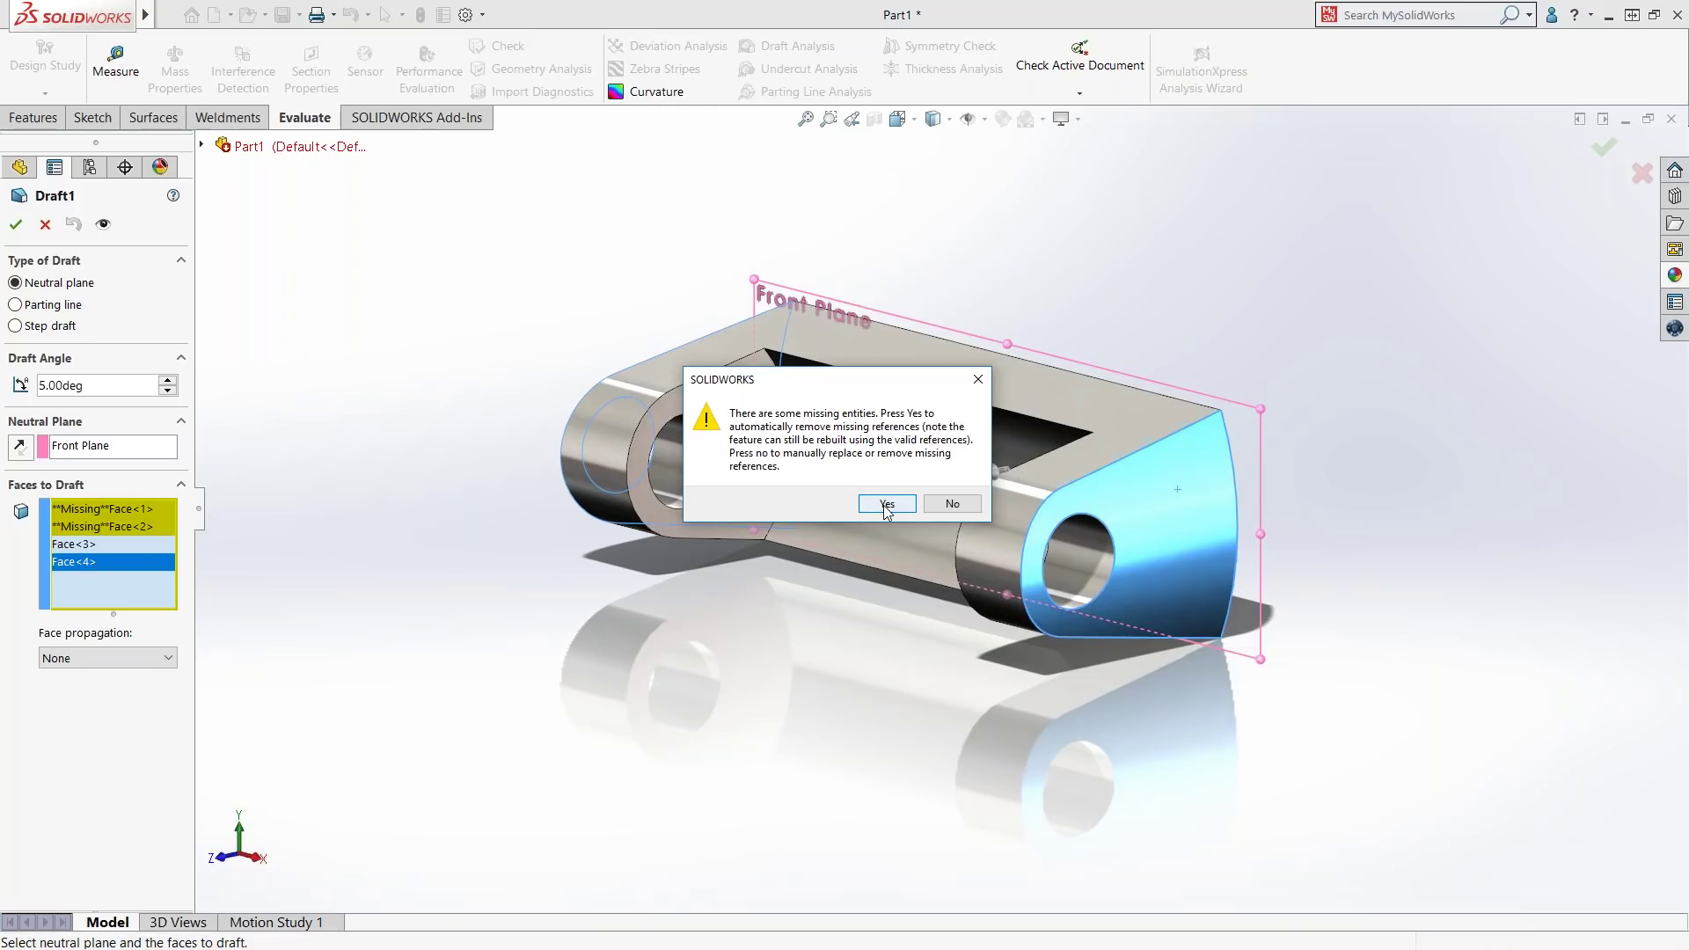
middle_click_drag(883, 503, 816, 778)
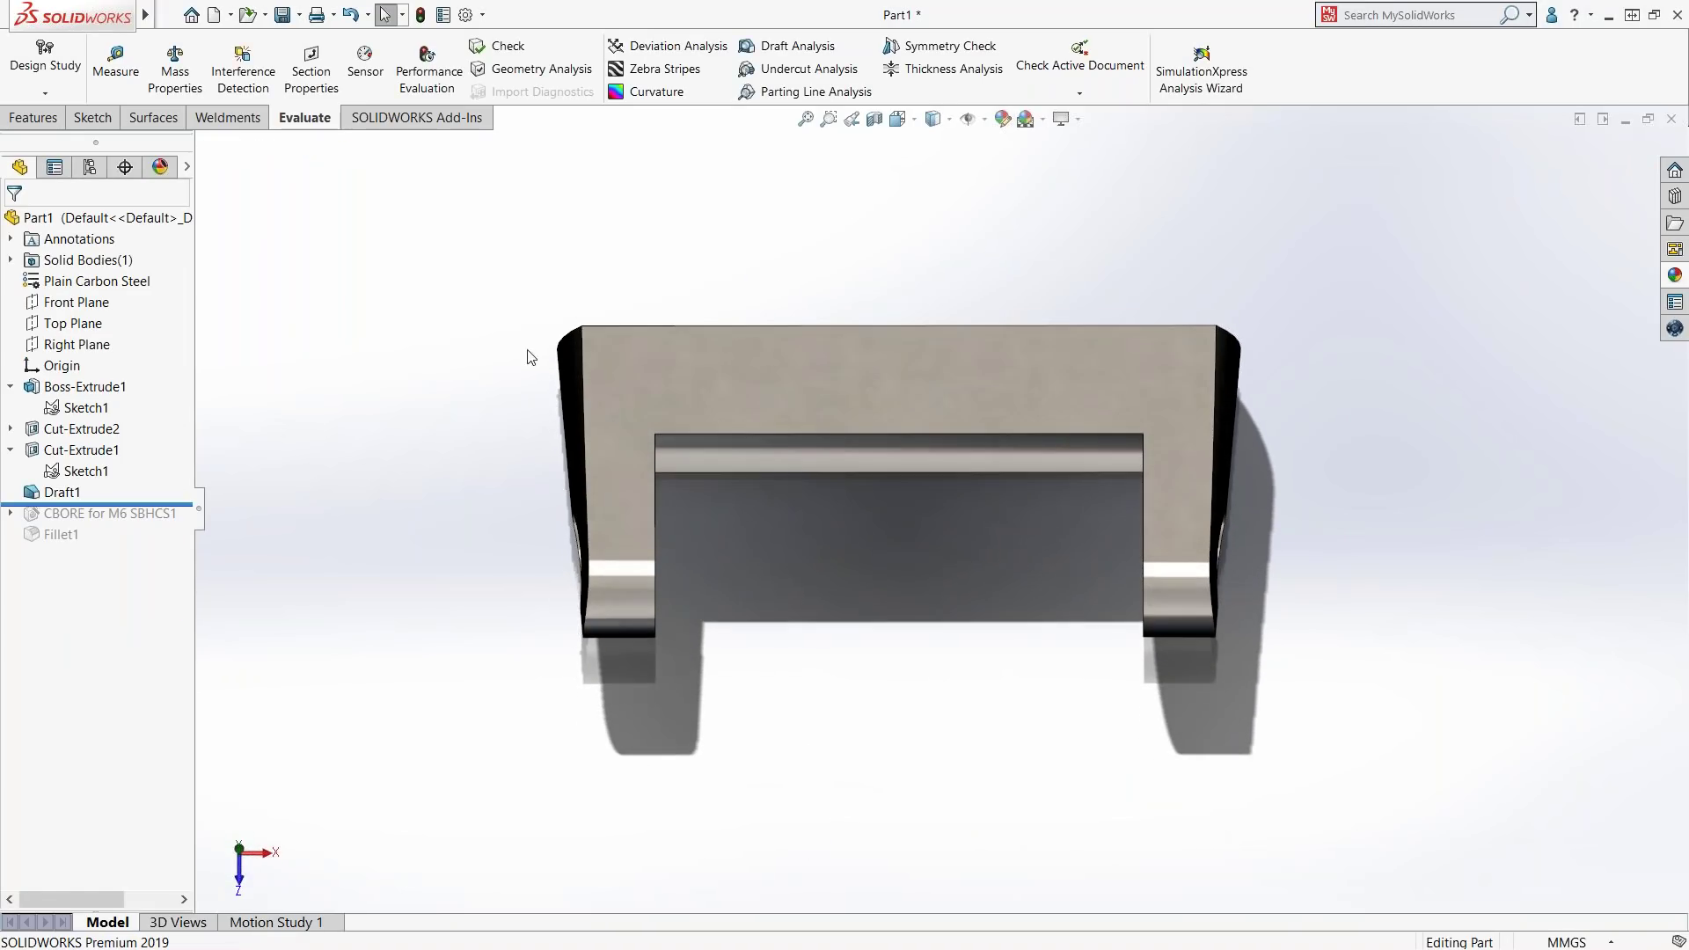
middle_click_drag(870, 611, 933, 440)
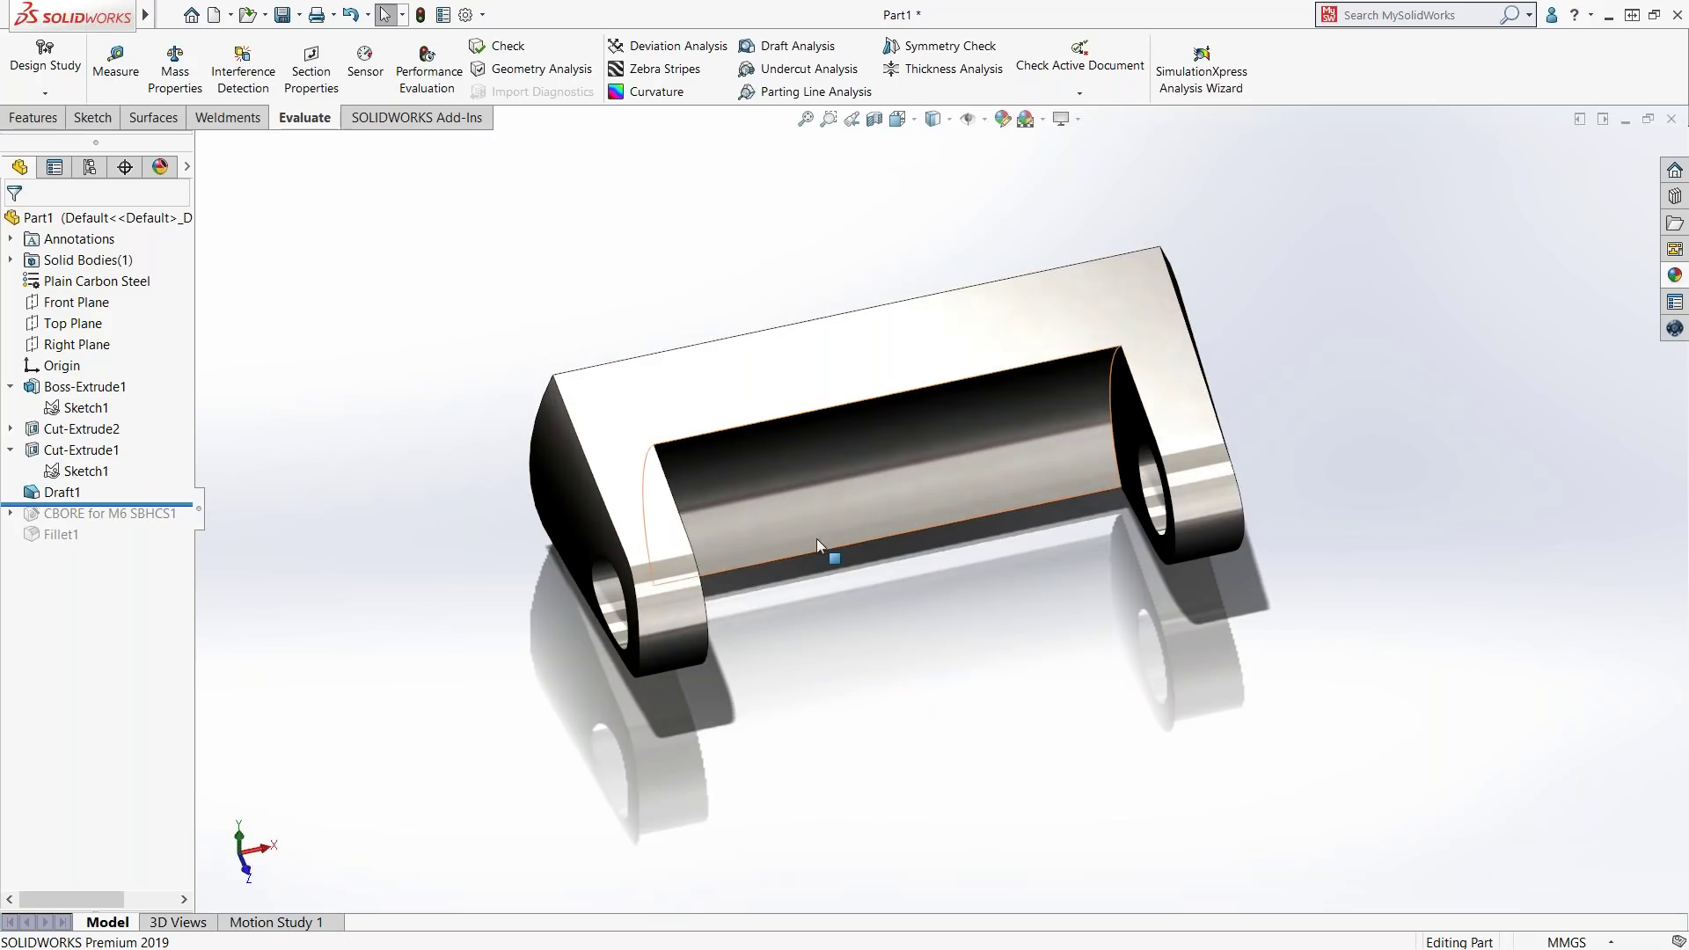
- Check the draft callouts on the Phase 2 drawing and compare them with the bracket's inner lug faces
middle_click_drag(857, 579, 845, 563)
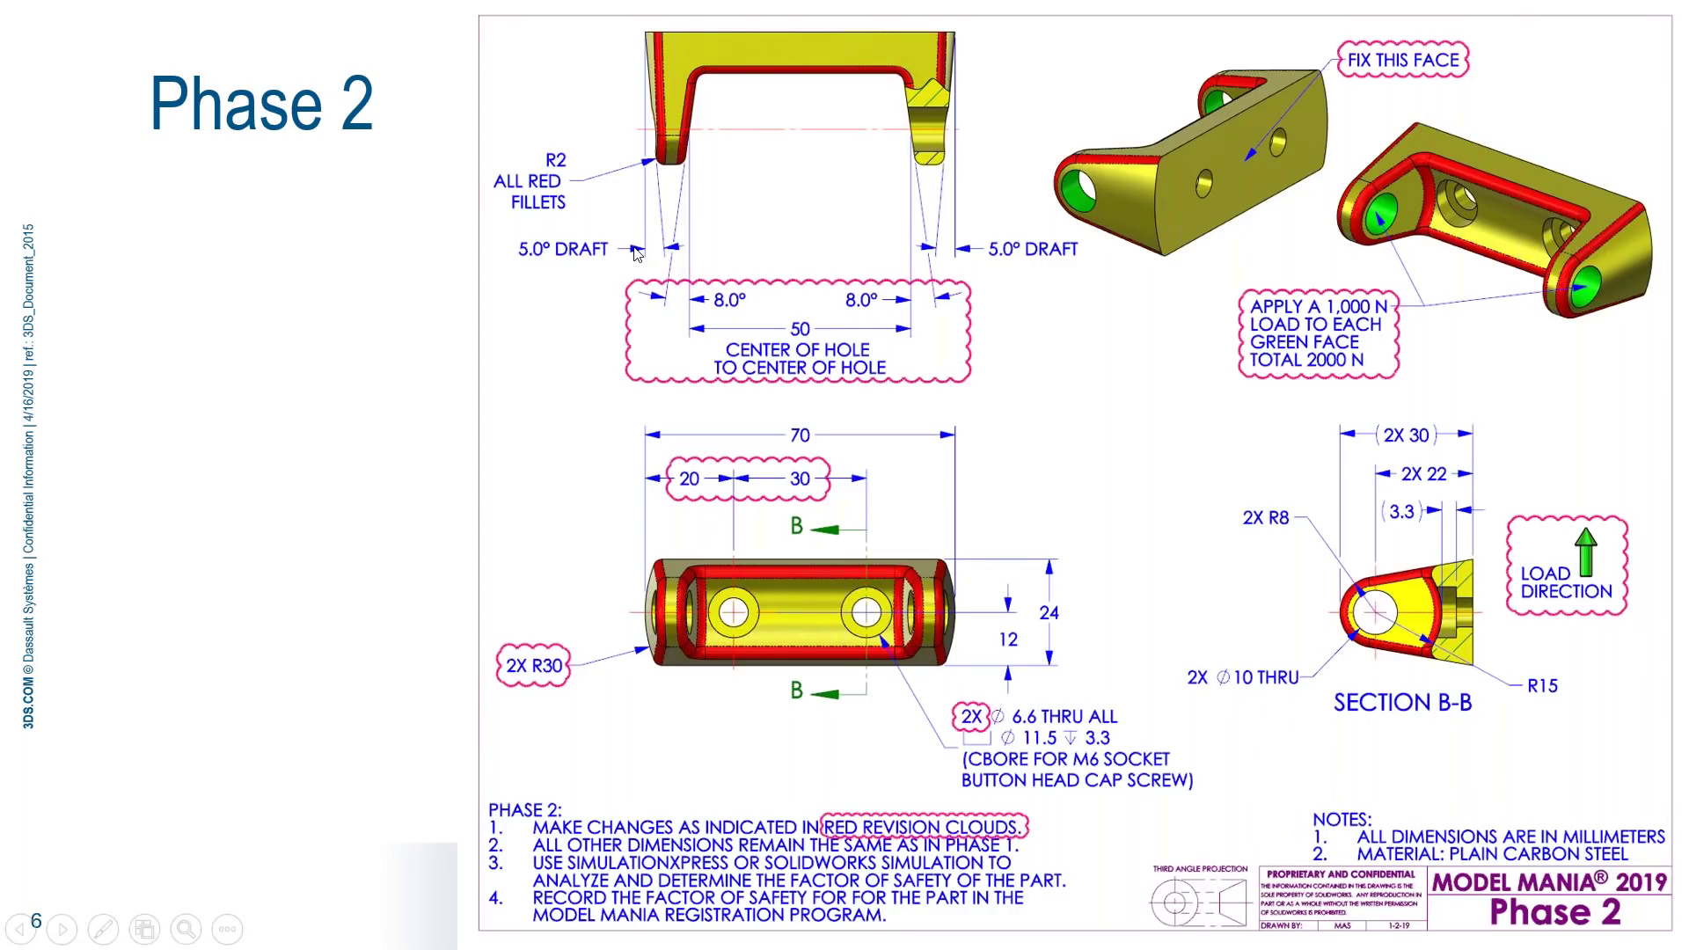
key("alt+Tab")
middle_click_drag(686, 387, 605, 316)
left_click(54, 119)
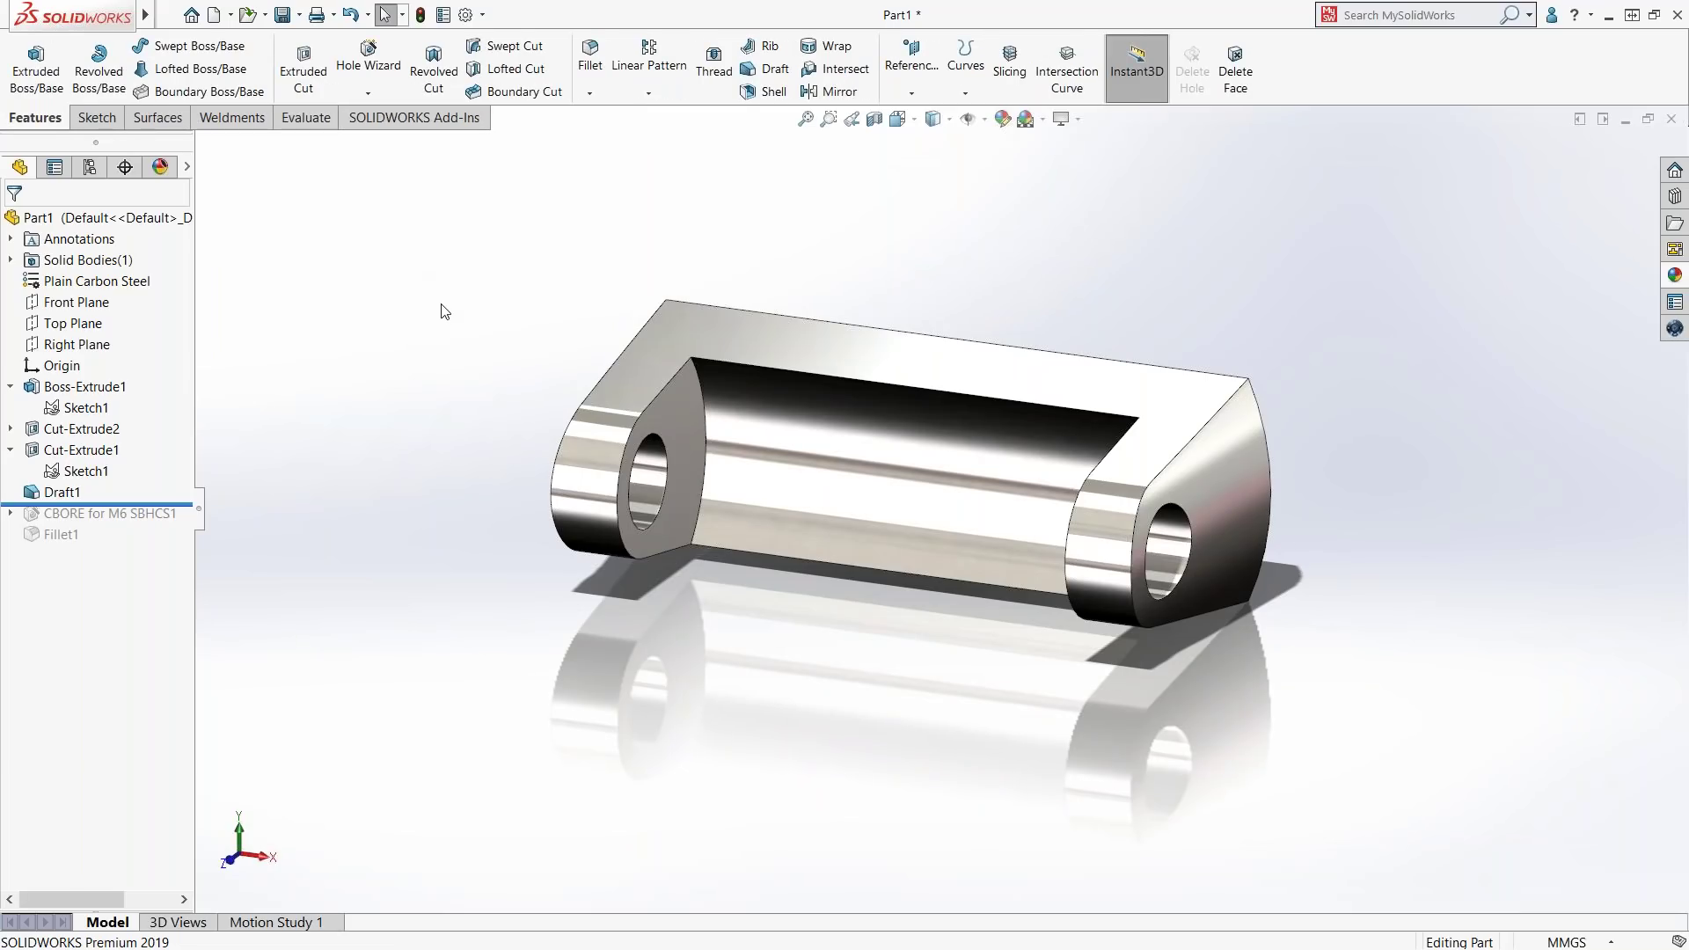
middle_click_drag(442, 304, 447, 301)
left_click(678, 410)
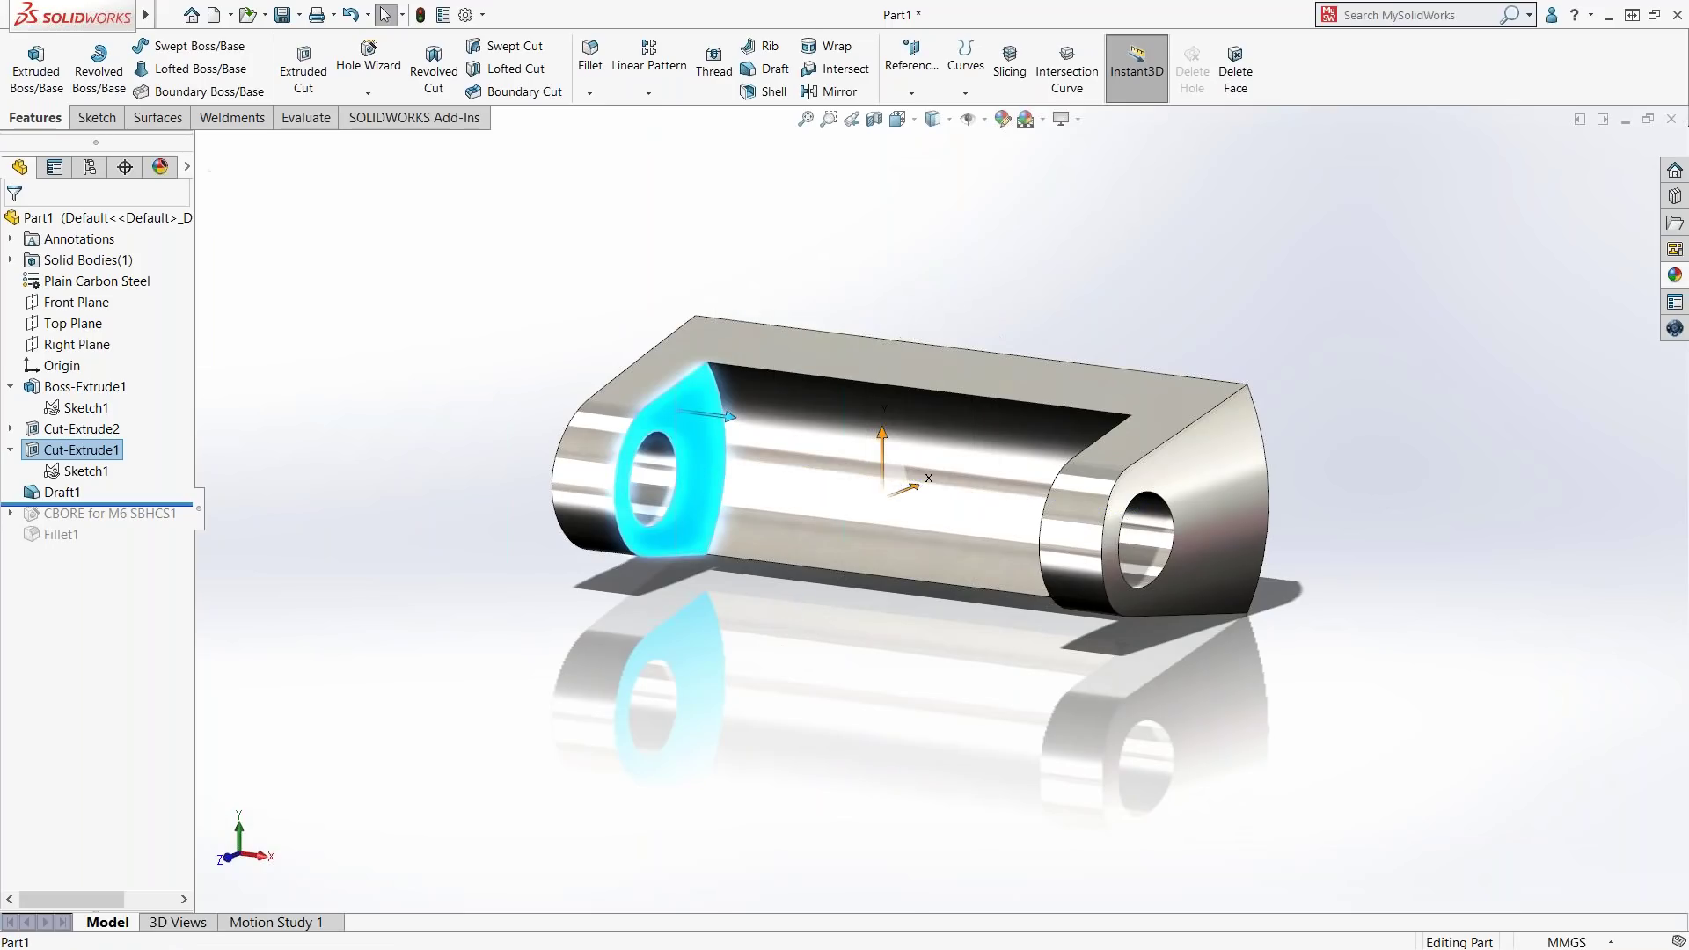
right_click(680, 411)
mouse_move(702, 431)
left_click(511, 279)
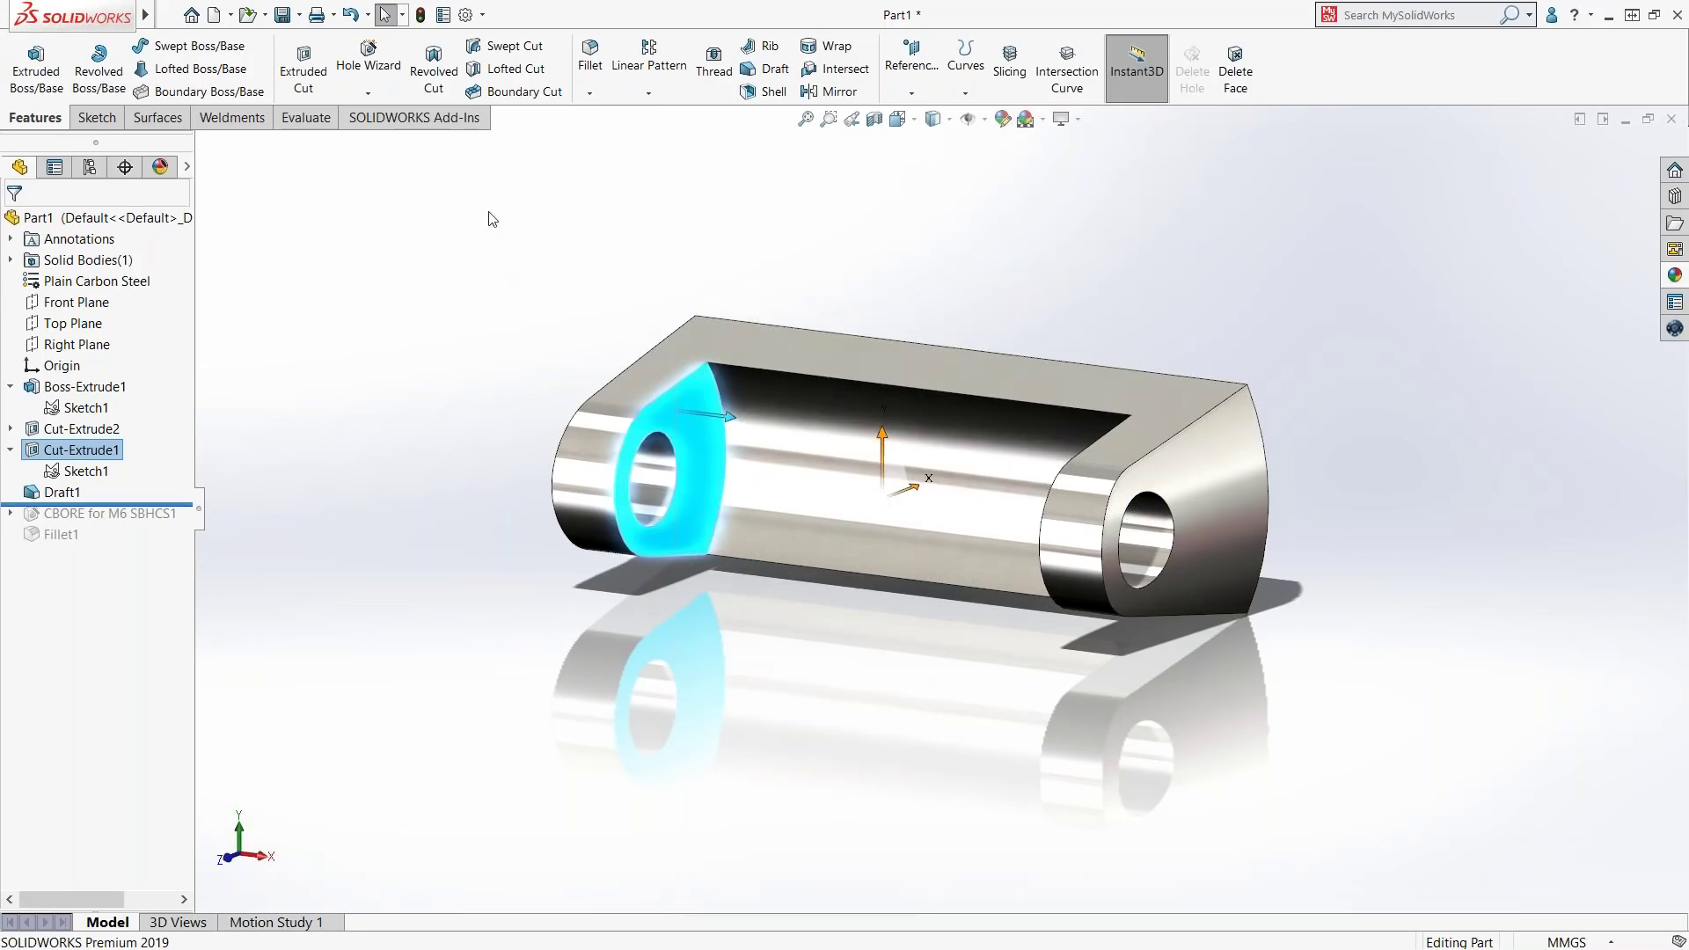
- Apply an 8° neutral-plane draft to the two inner lug faces using the Front Plane
left_click(85, 305)
middle_click_drag(484, 400, 488, 420)
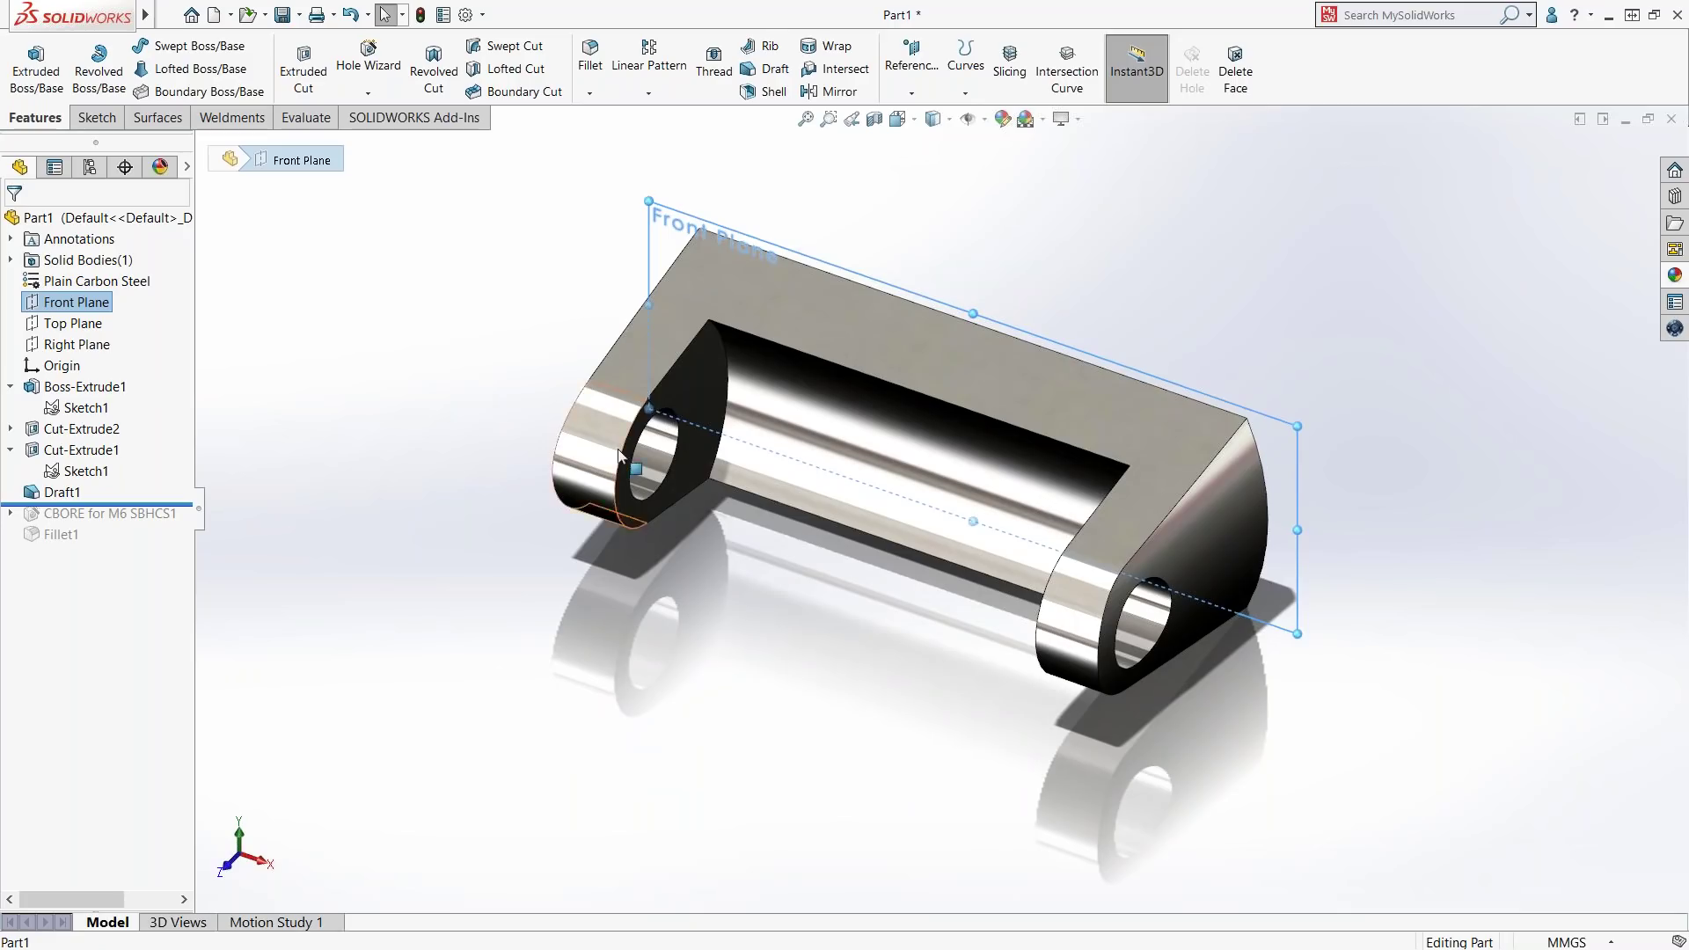
left_click(765, 70)
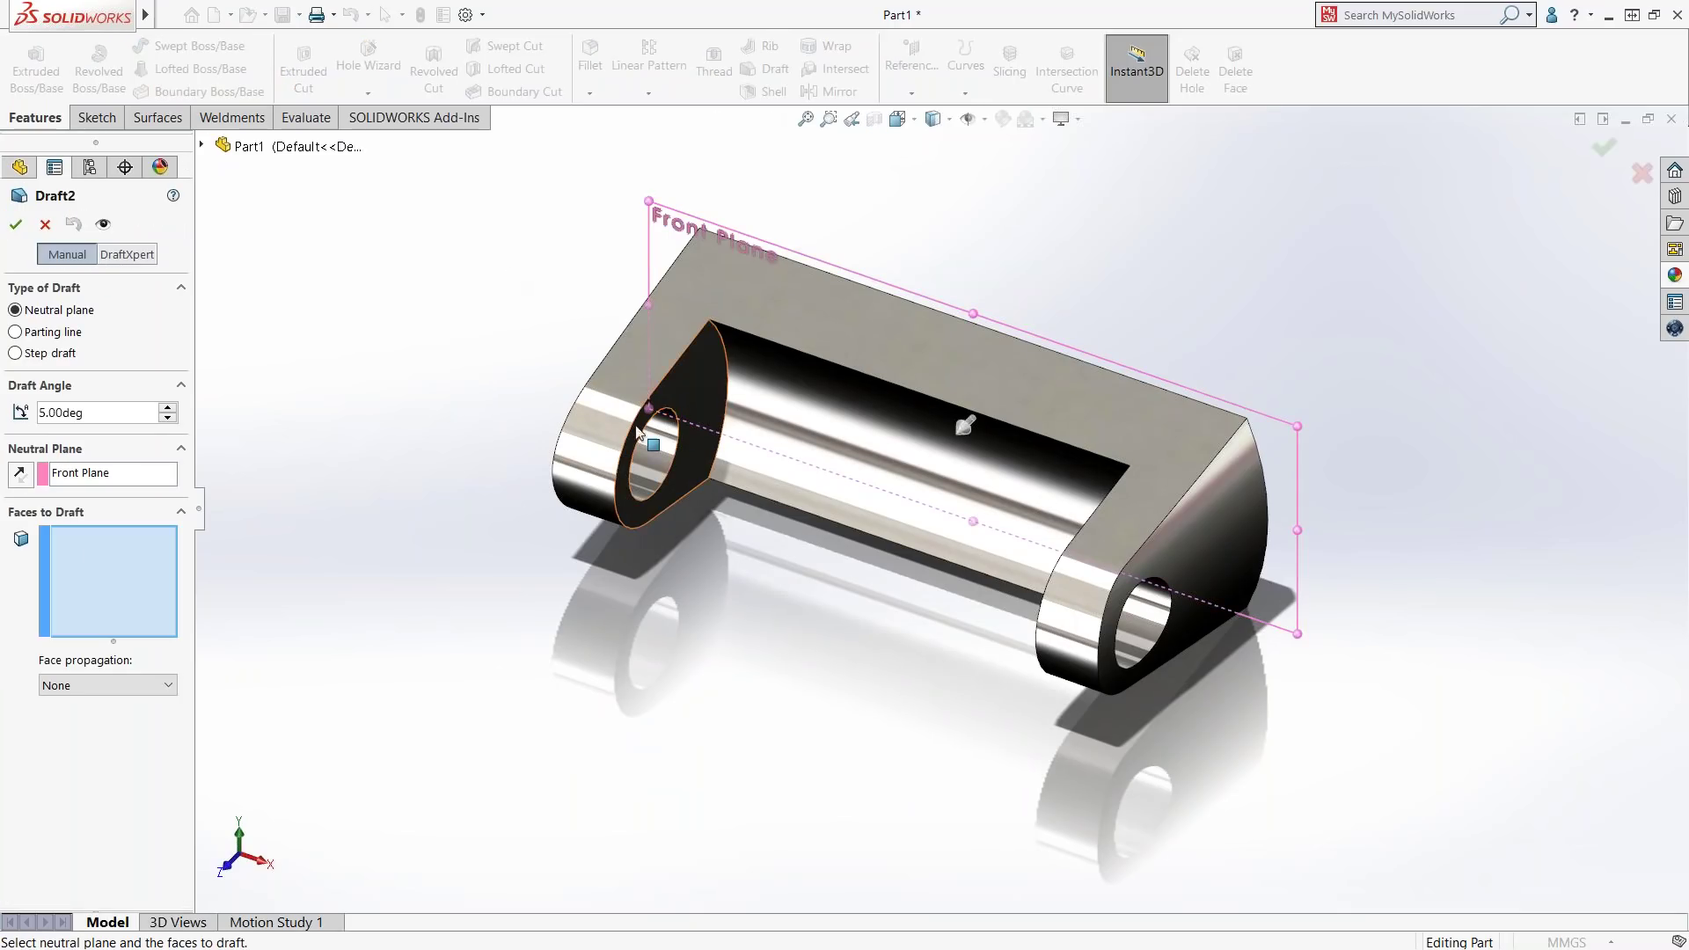
left_click(690, 384)
middle_click_drag(704, 396, 889, 424)
left_click(1069, 406)
double_click(106, 413)
type("8")
key("Return")
middle_click_drag(471, 377, 580, 550)
left_click(15, 224)
left_click(16, 223)
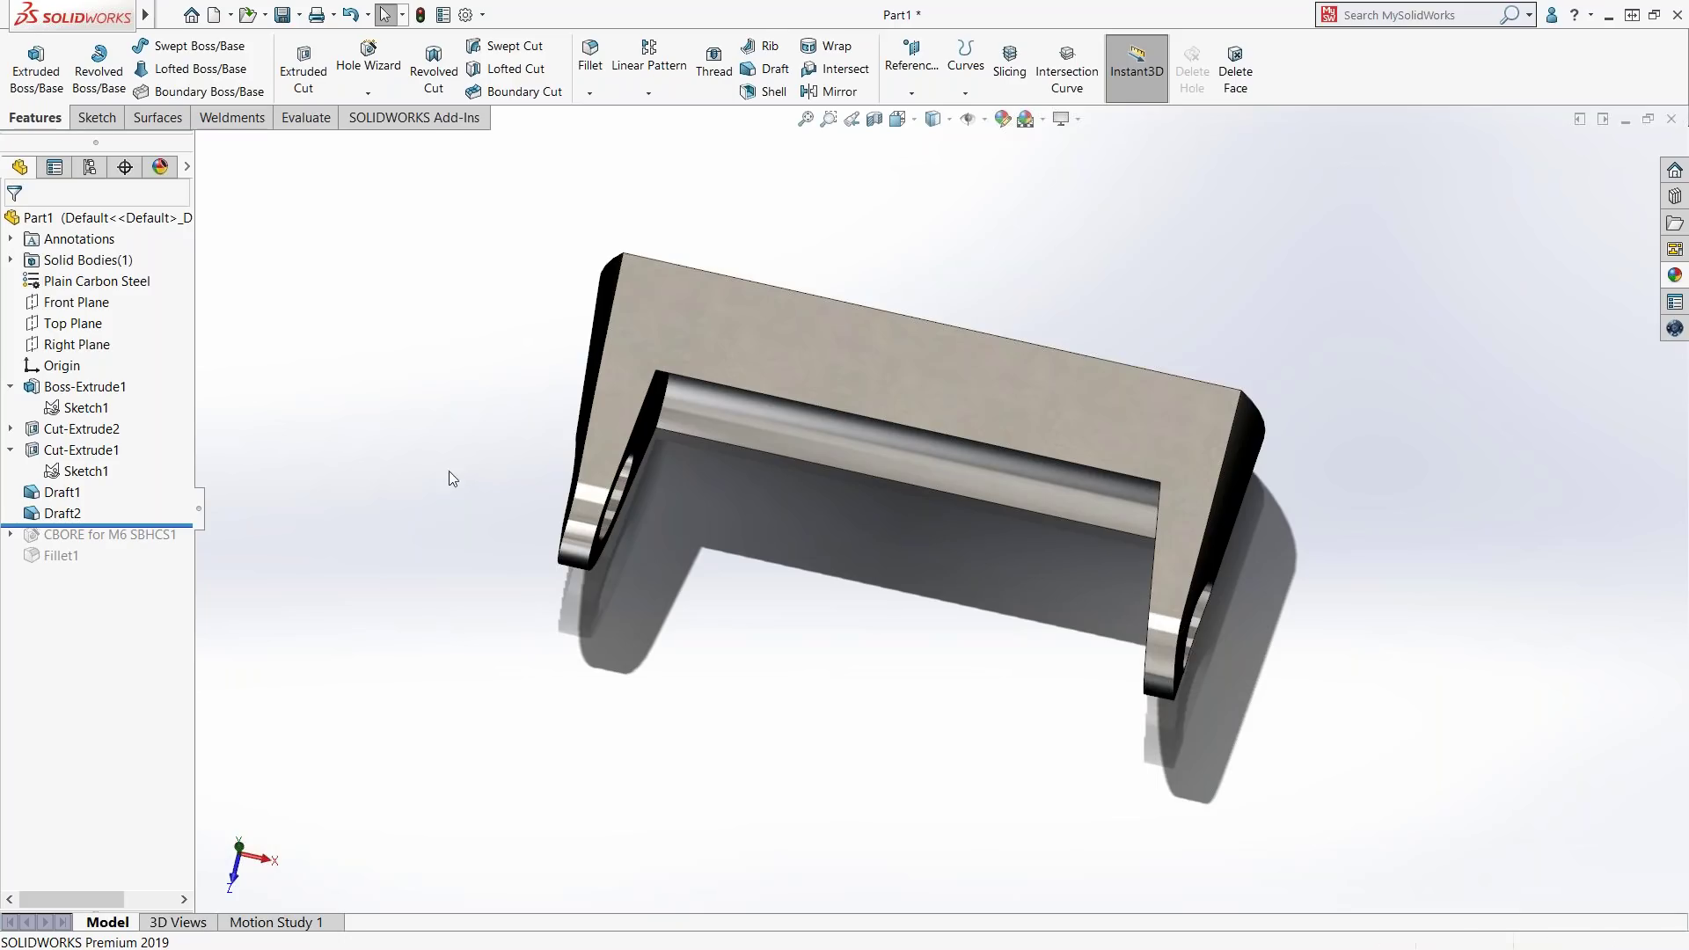
- Roll the feature history back to just before the 8° inner draft
middle_click_drag(419, 486, 407, 320)
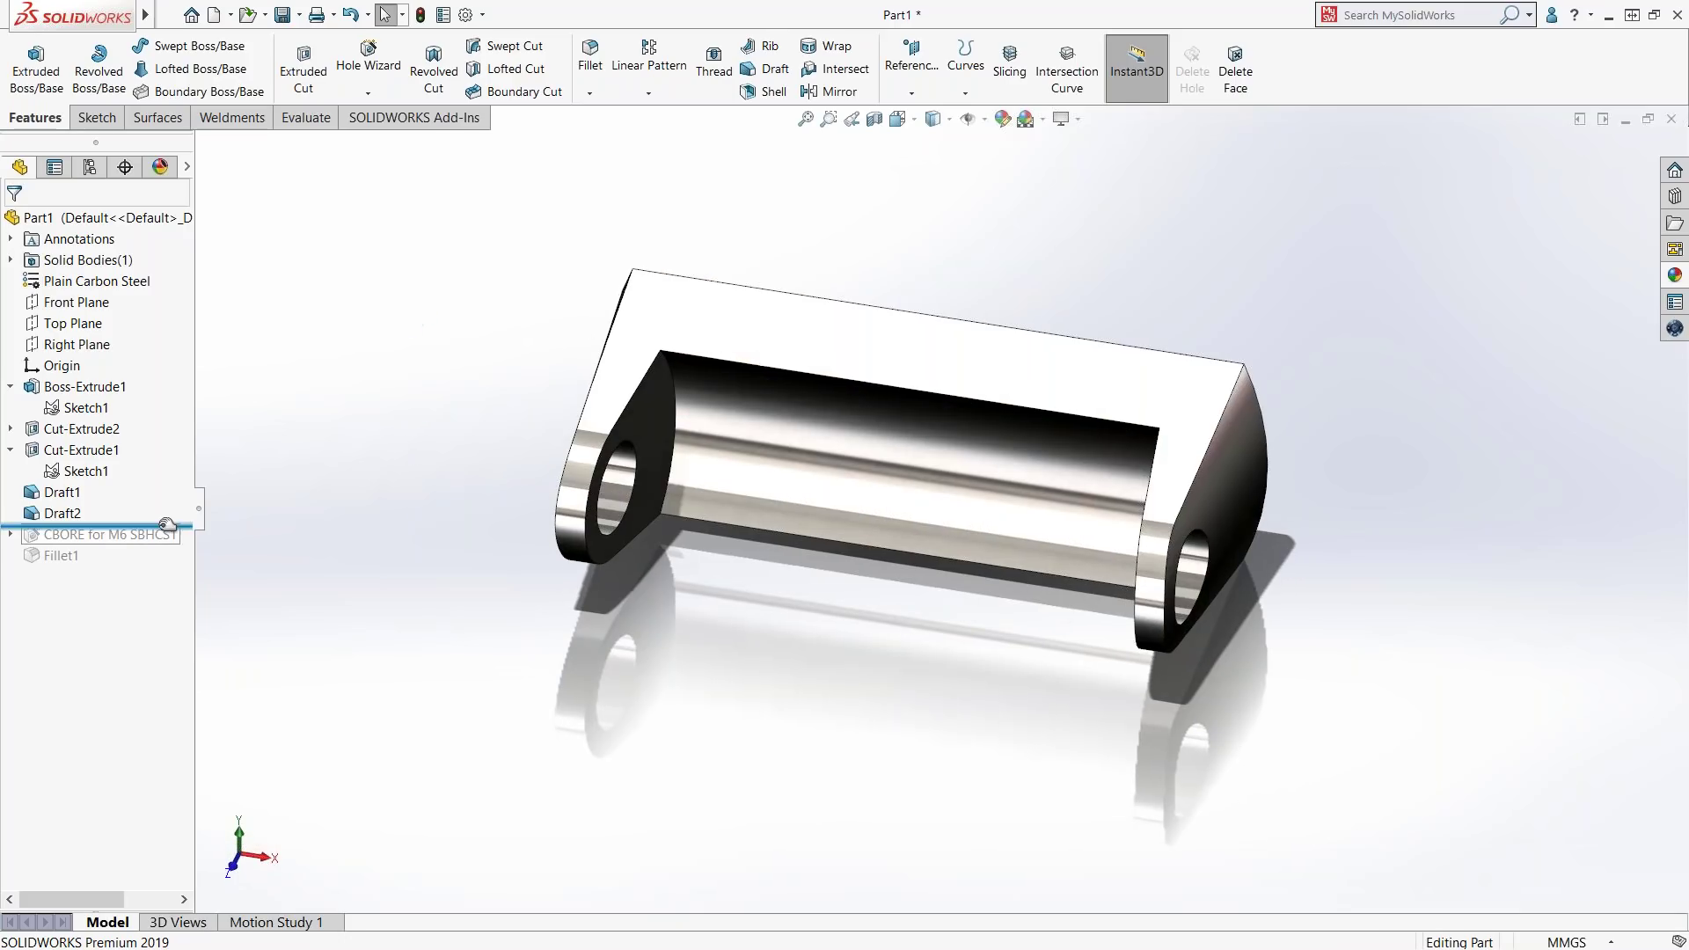
left_click_drag(166, 525, 168, 503)
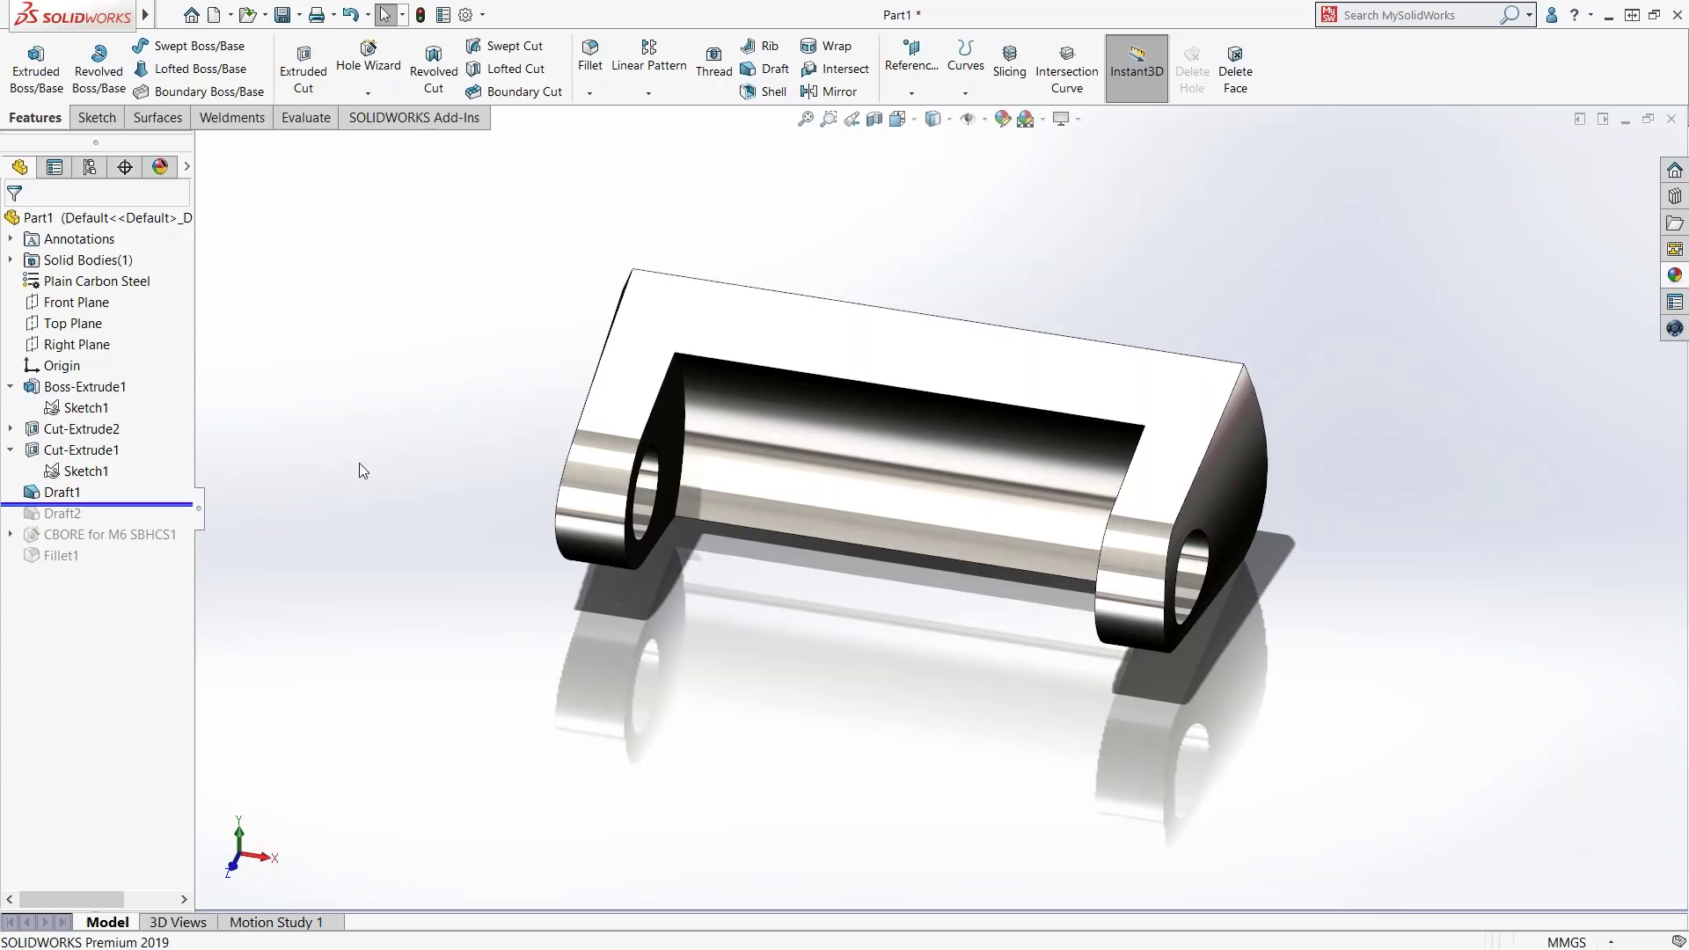
middle_click_drag(359, 464, 271, 369)
- Create a reference plane parallel to the Front Plane through the lug hole's axis, and stretch its outline across both lugs
left_click(82, 324)
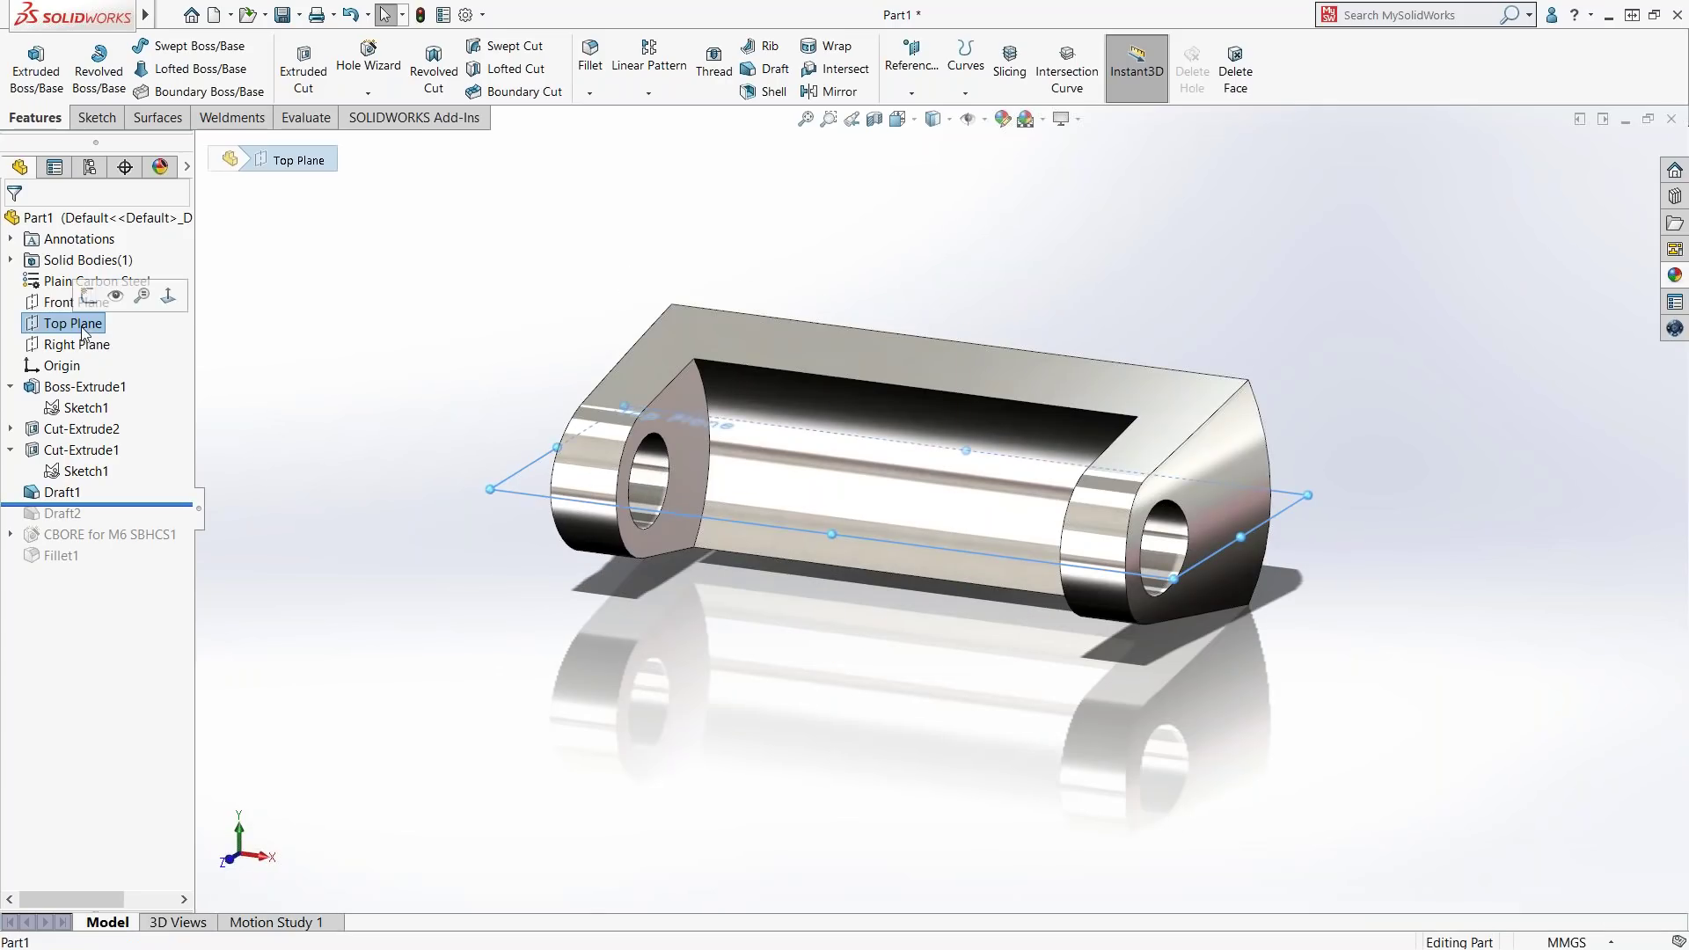
left_click(70, 303)
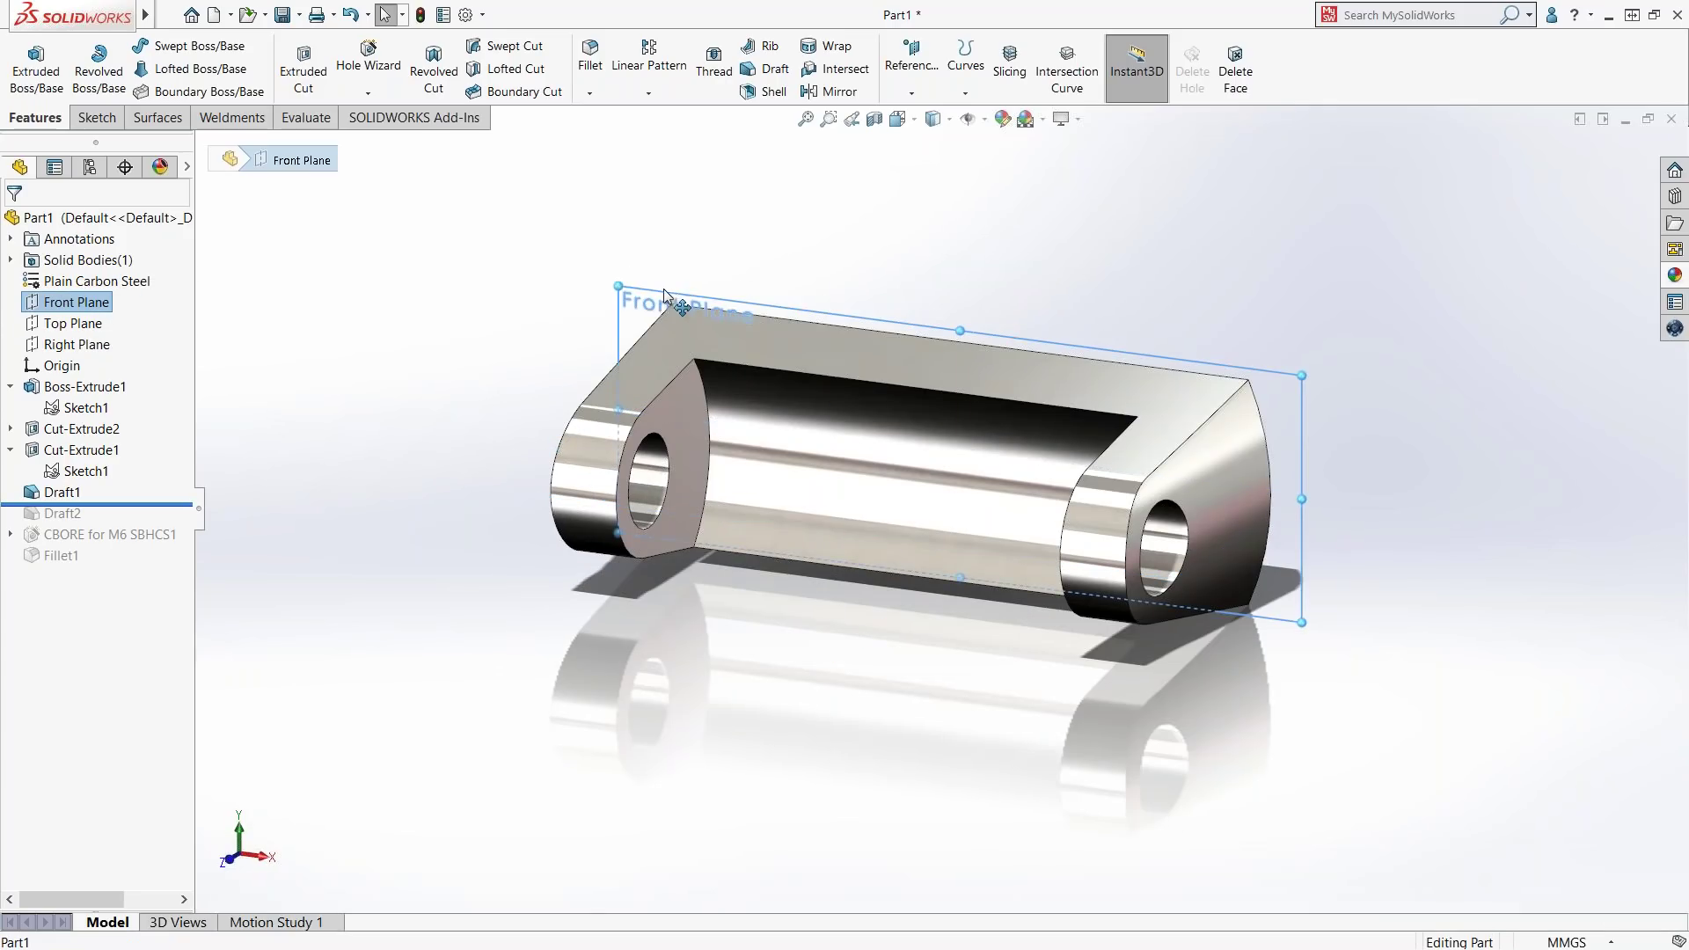
left_click_drag(665, 289, 428, 417, "ctrl")
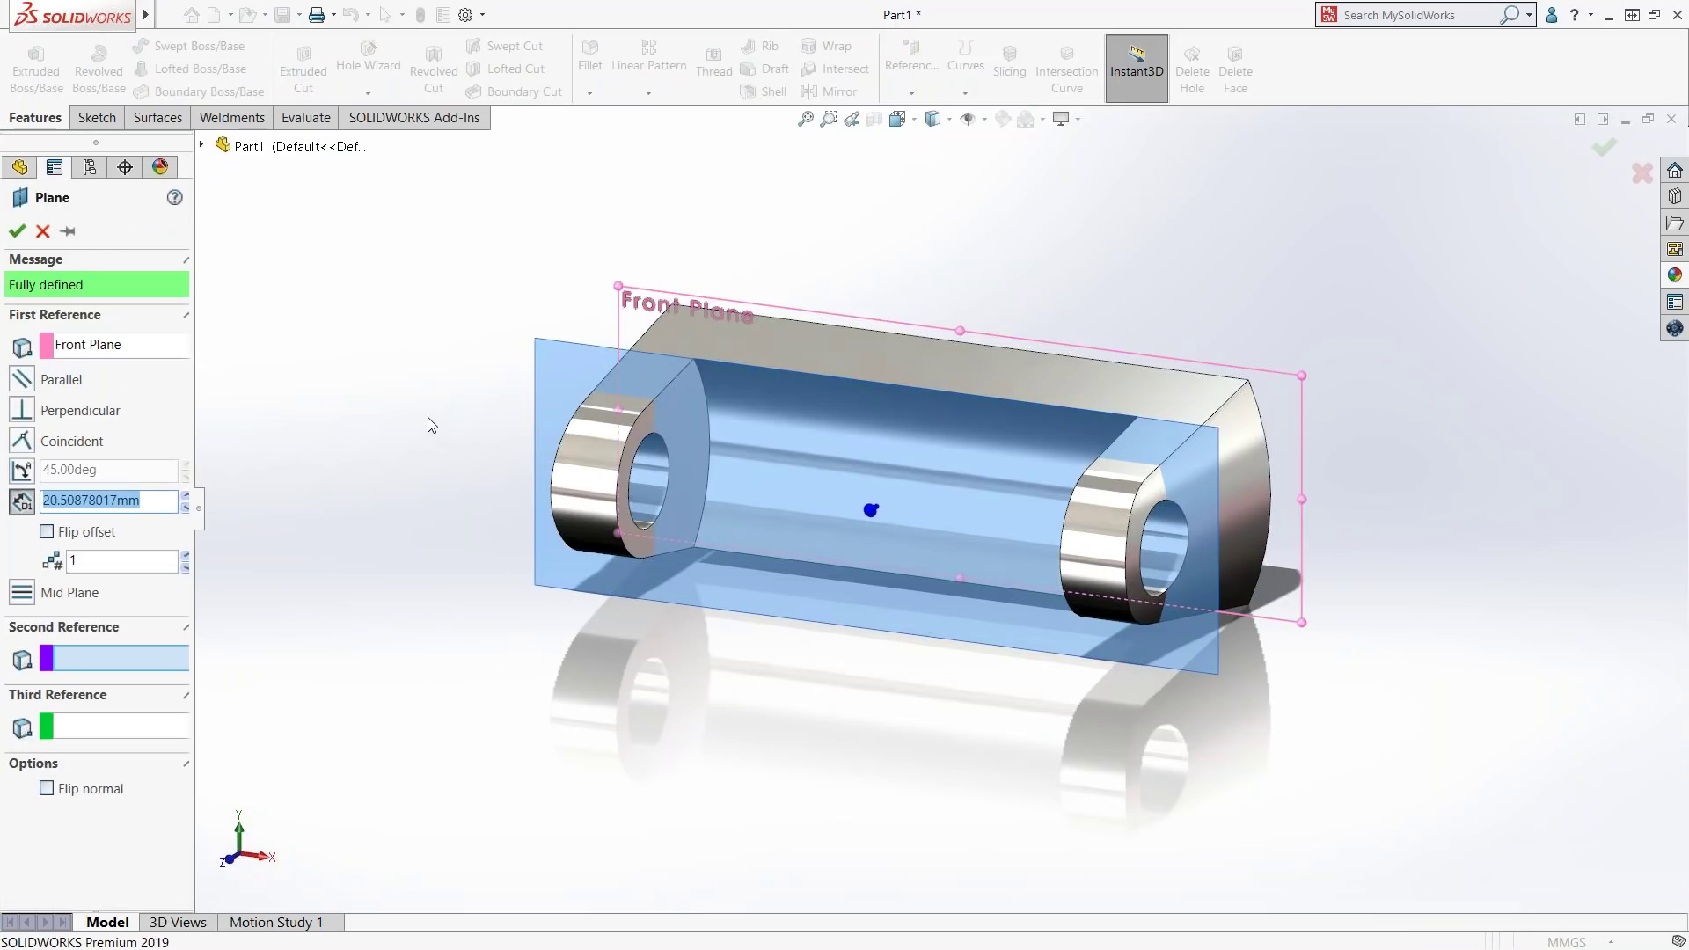
left_click(973, 119)
left_click(994, 168)
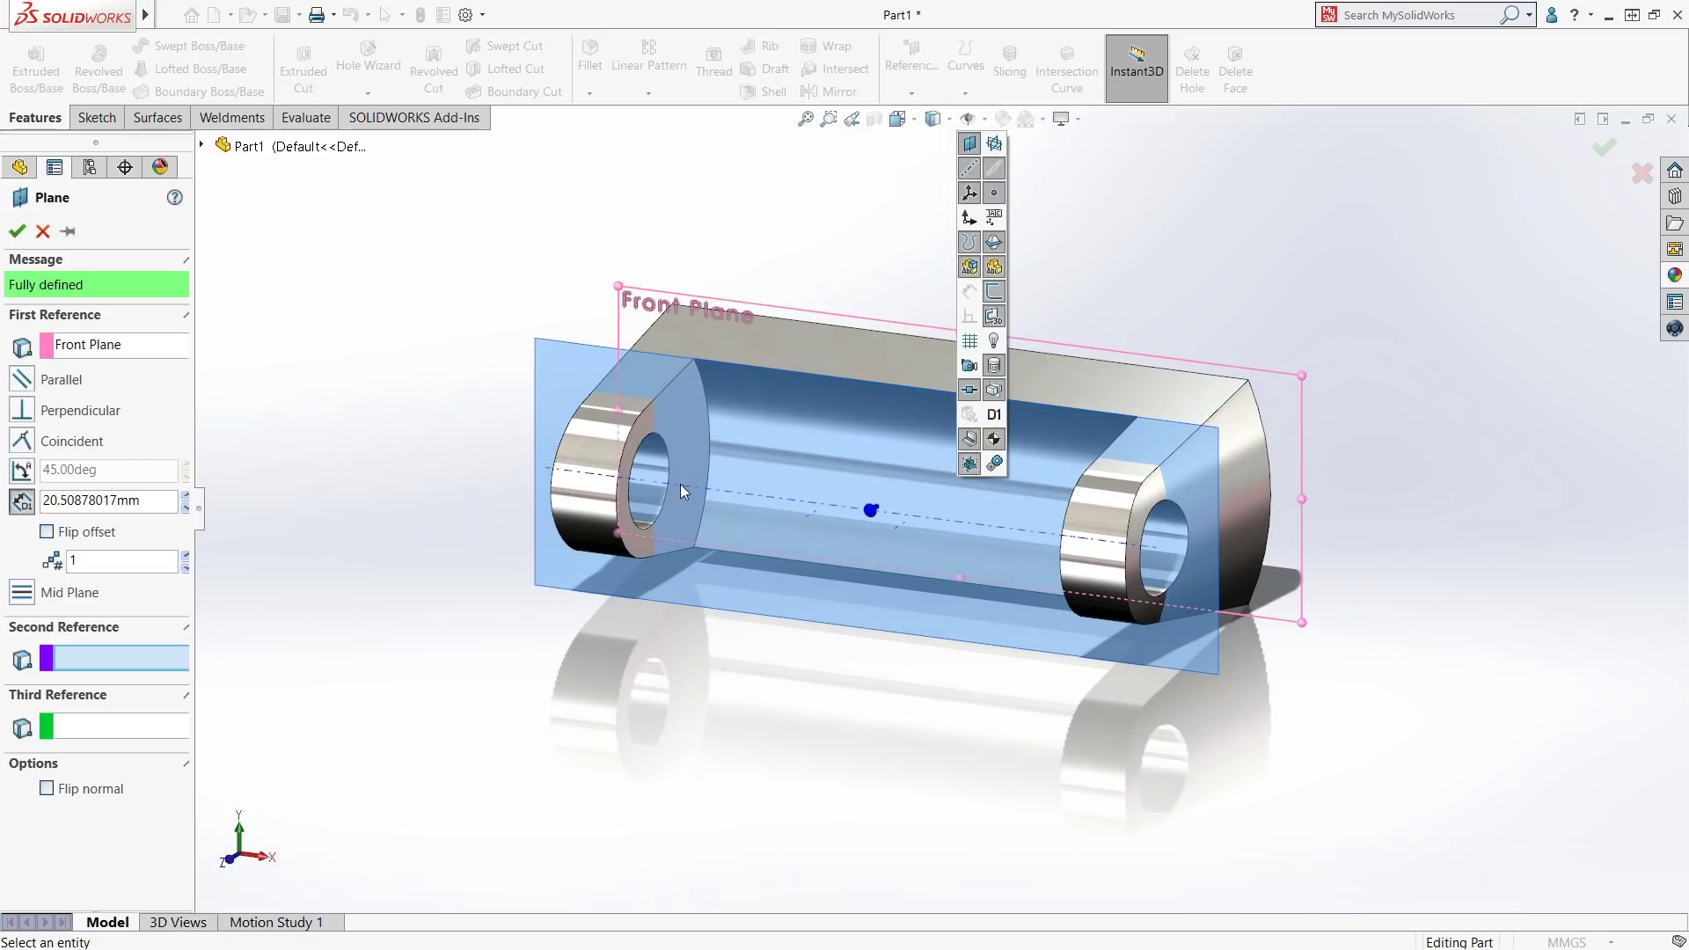
left_click(604, 483)
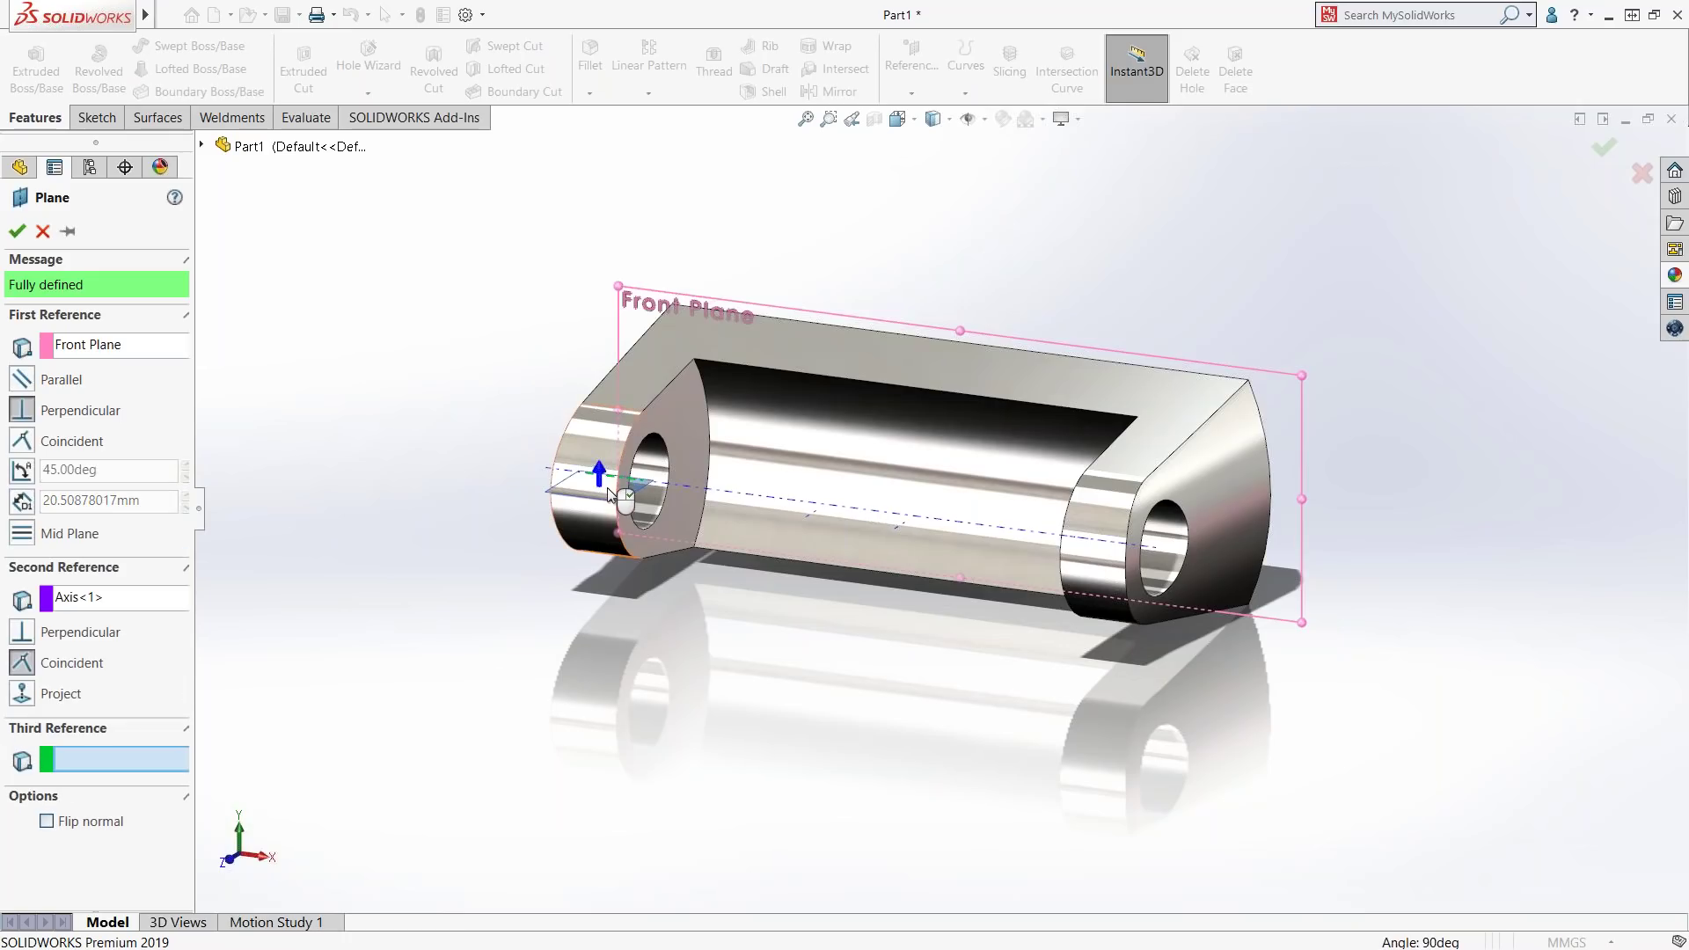
left_click(19, 384)
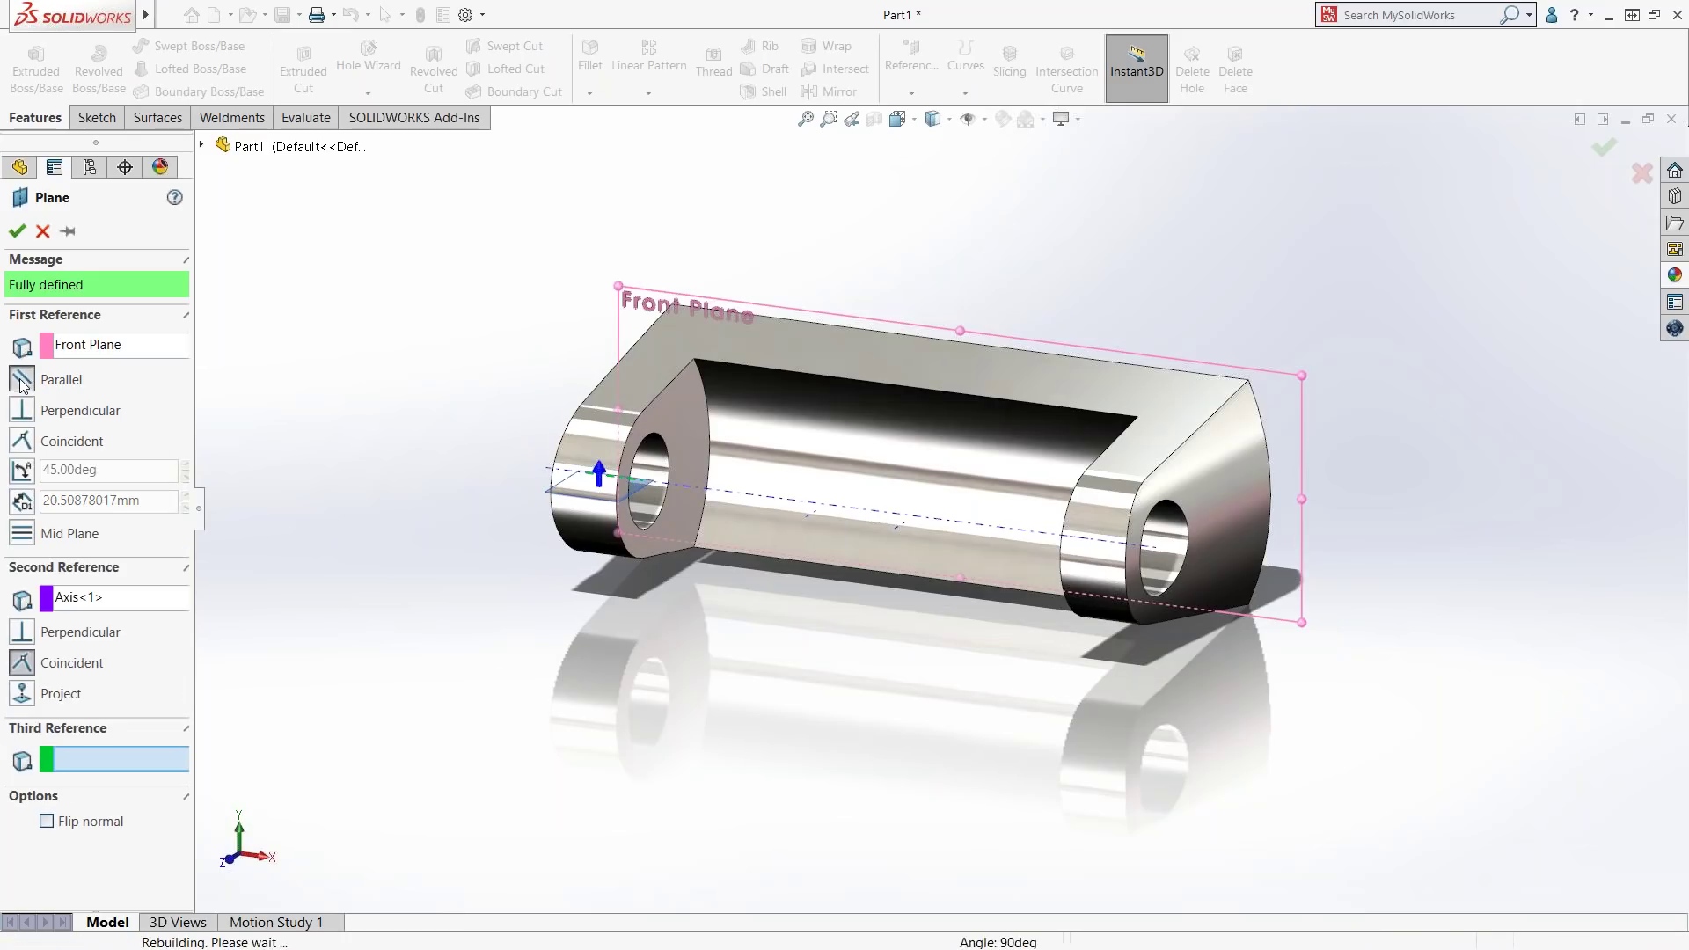
left_click(17, 231)
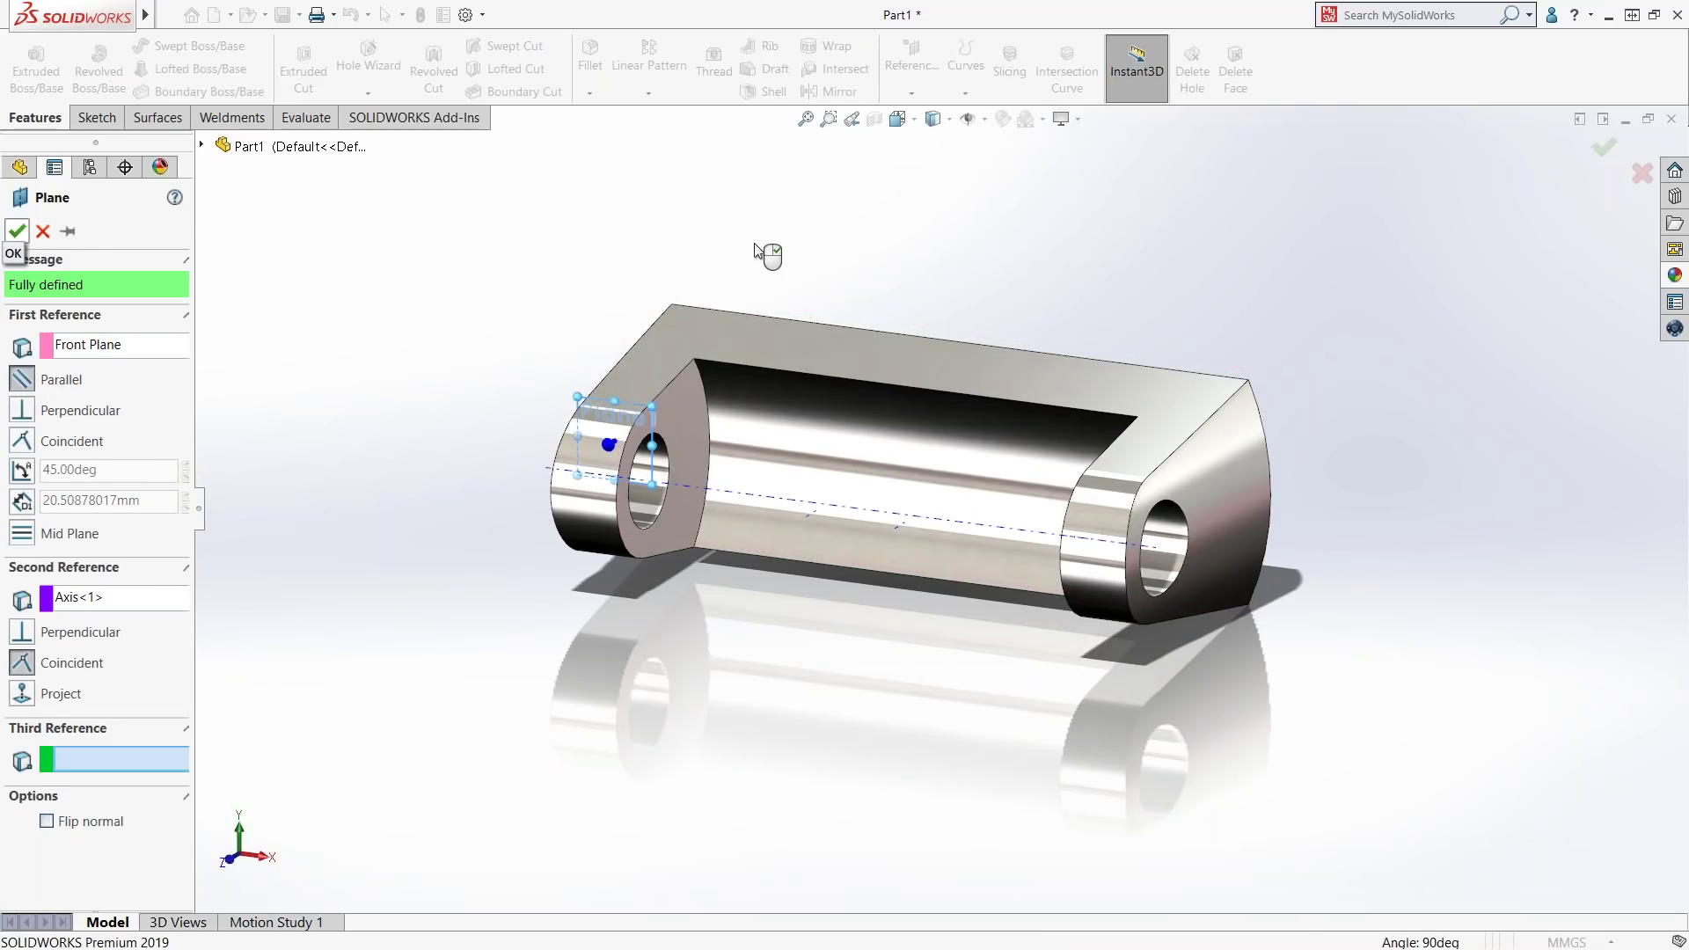
left_click_drag(652, 483, 1176, 668)
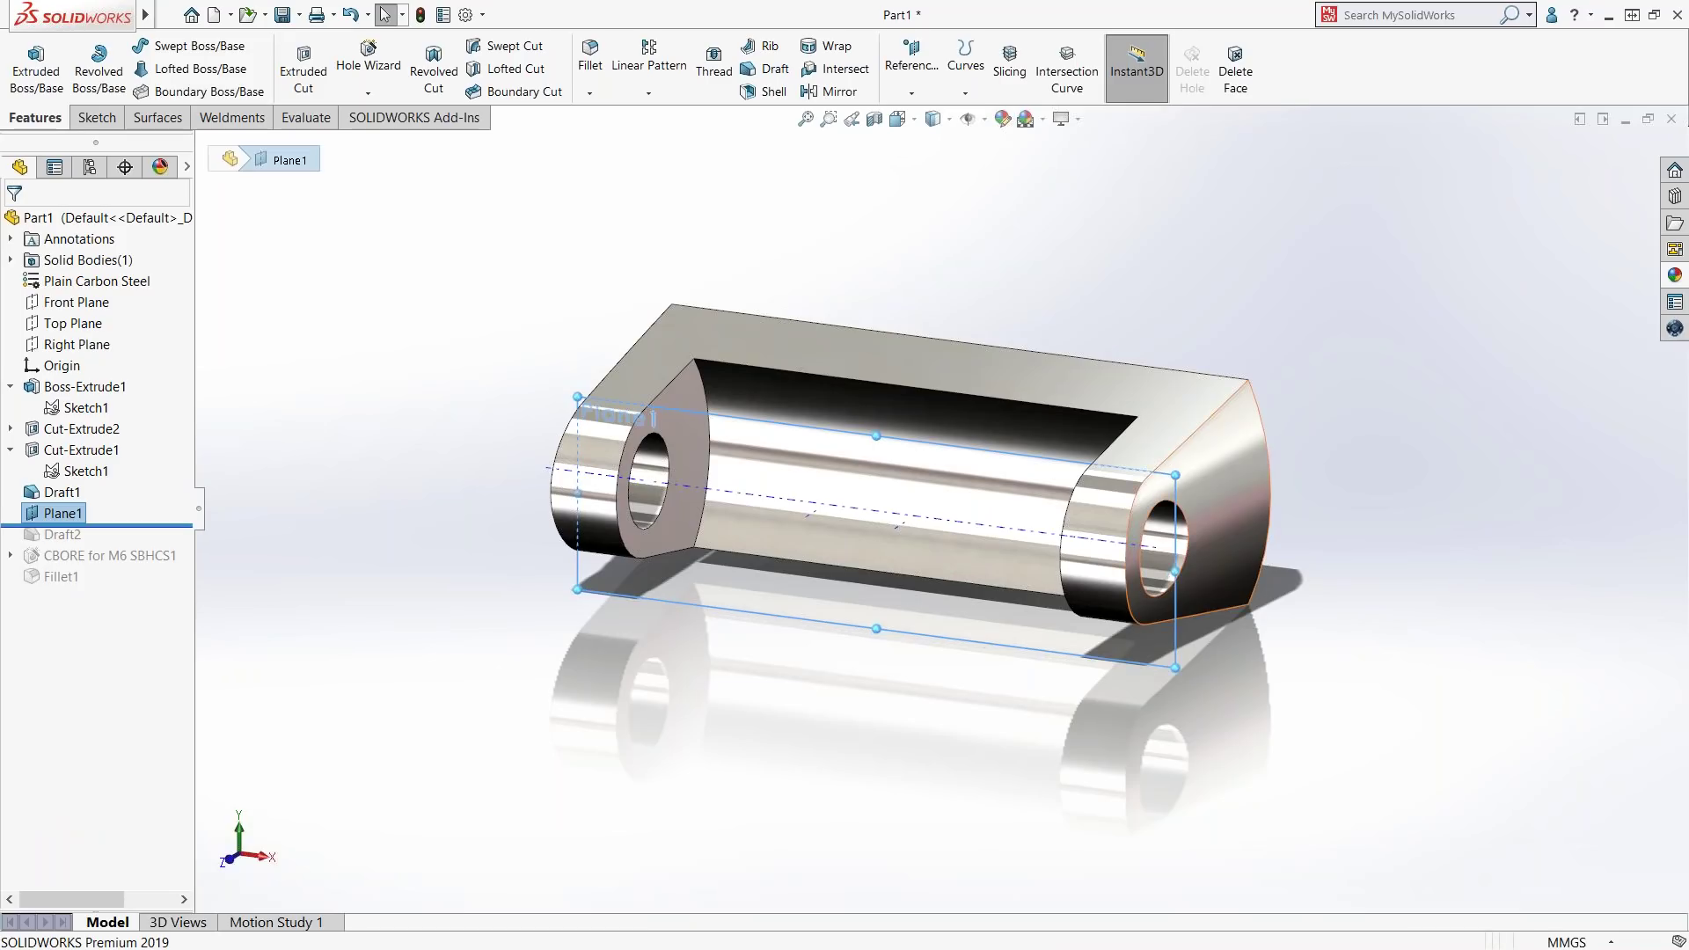
- Restore Draft2 in the feature history and replace its neutral plane with Plane1, keeping the 8° angle
middle_click_drag(1223, 528, 1159, 647)
left_click_drag(93, 526, 58, 525)
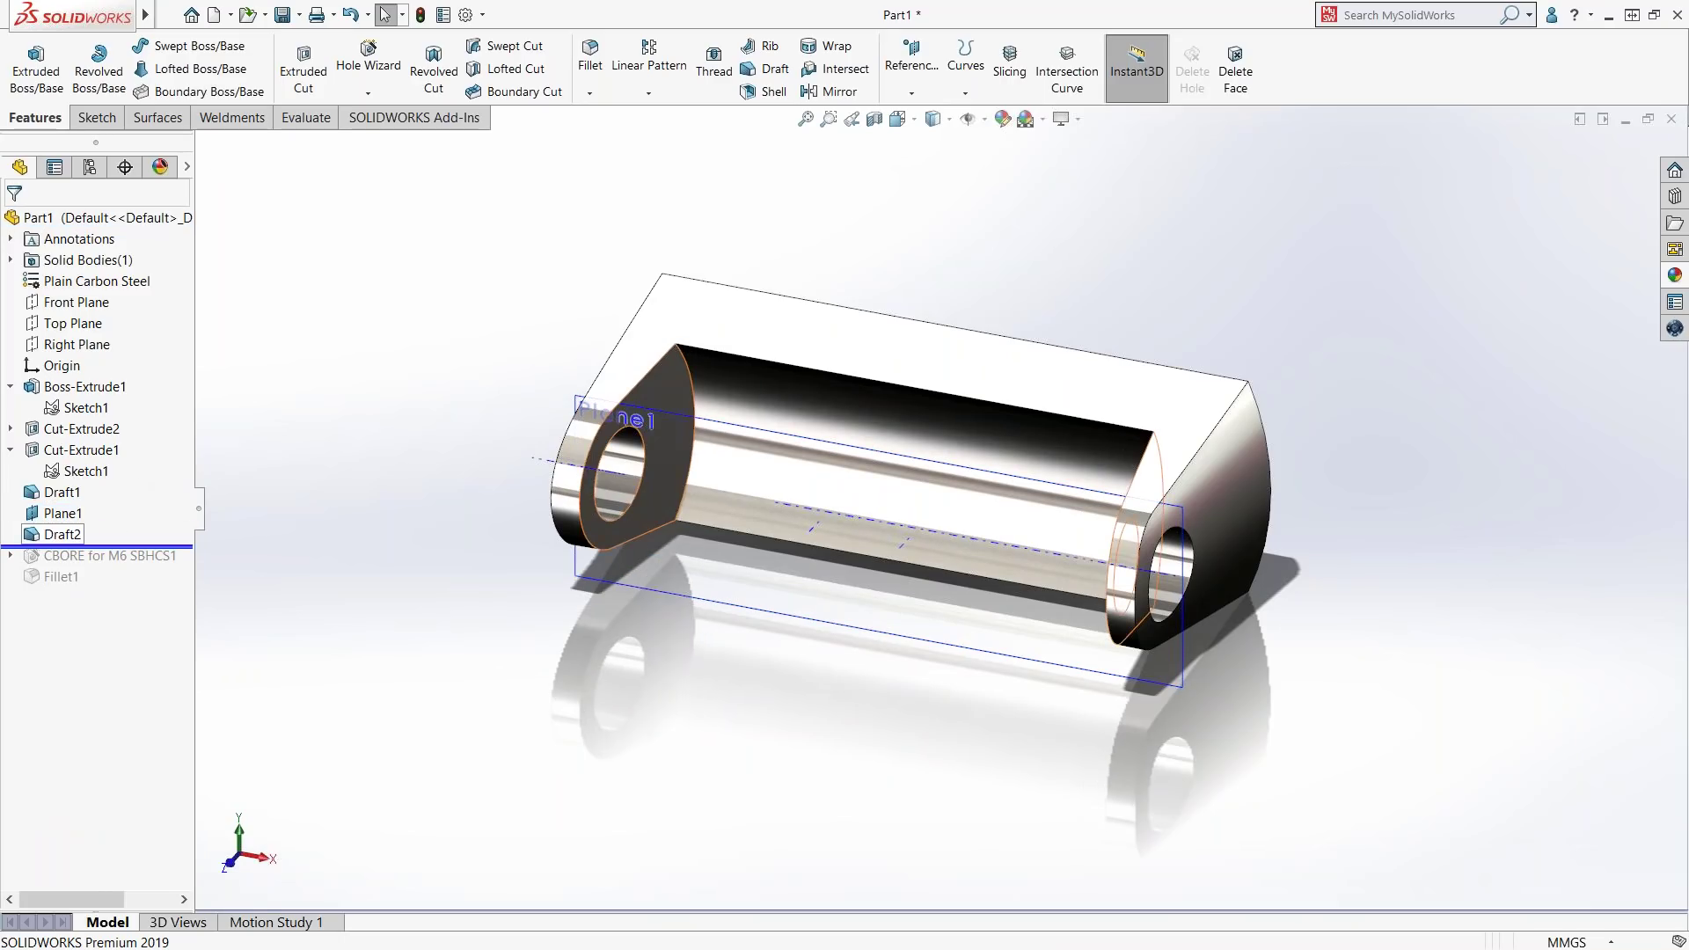
right_click(58, 533)
left_click(83, 476)
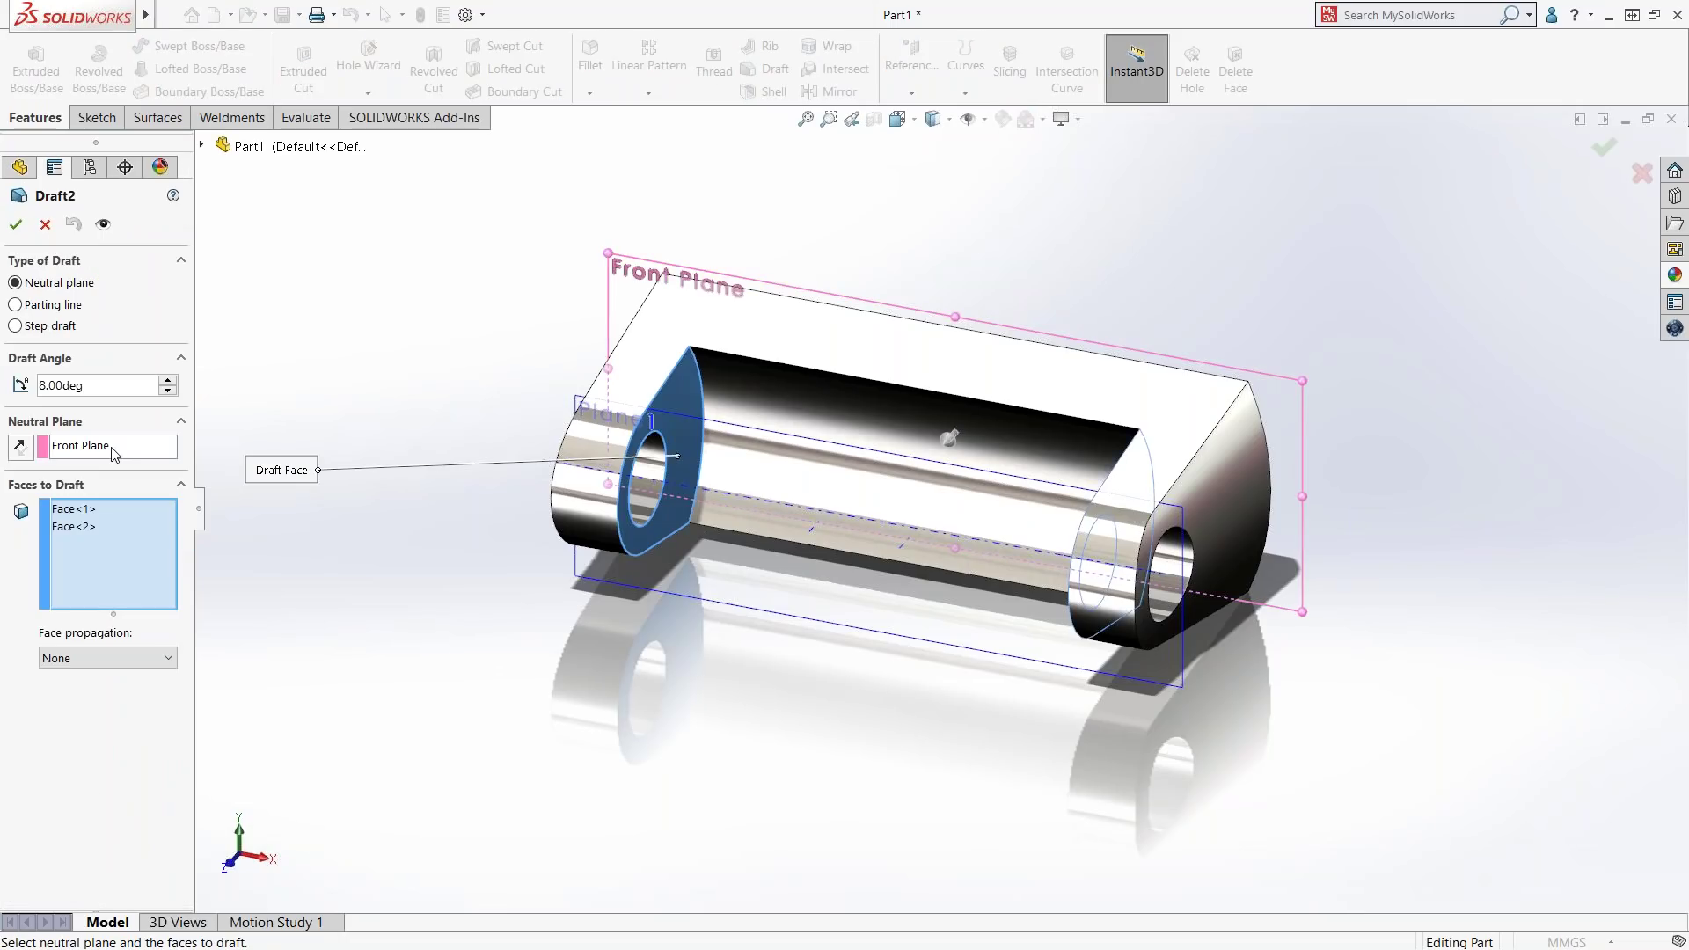
left_click(115, 453)
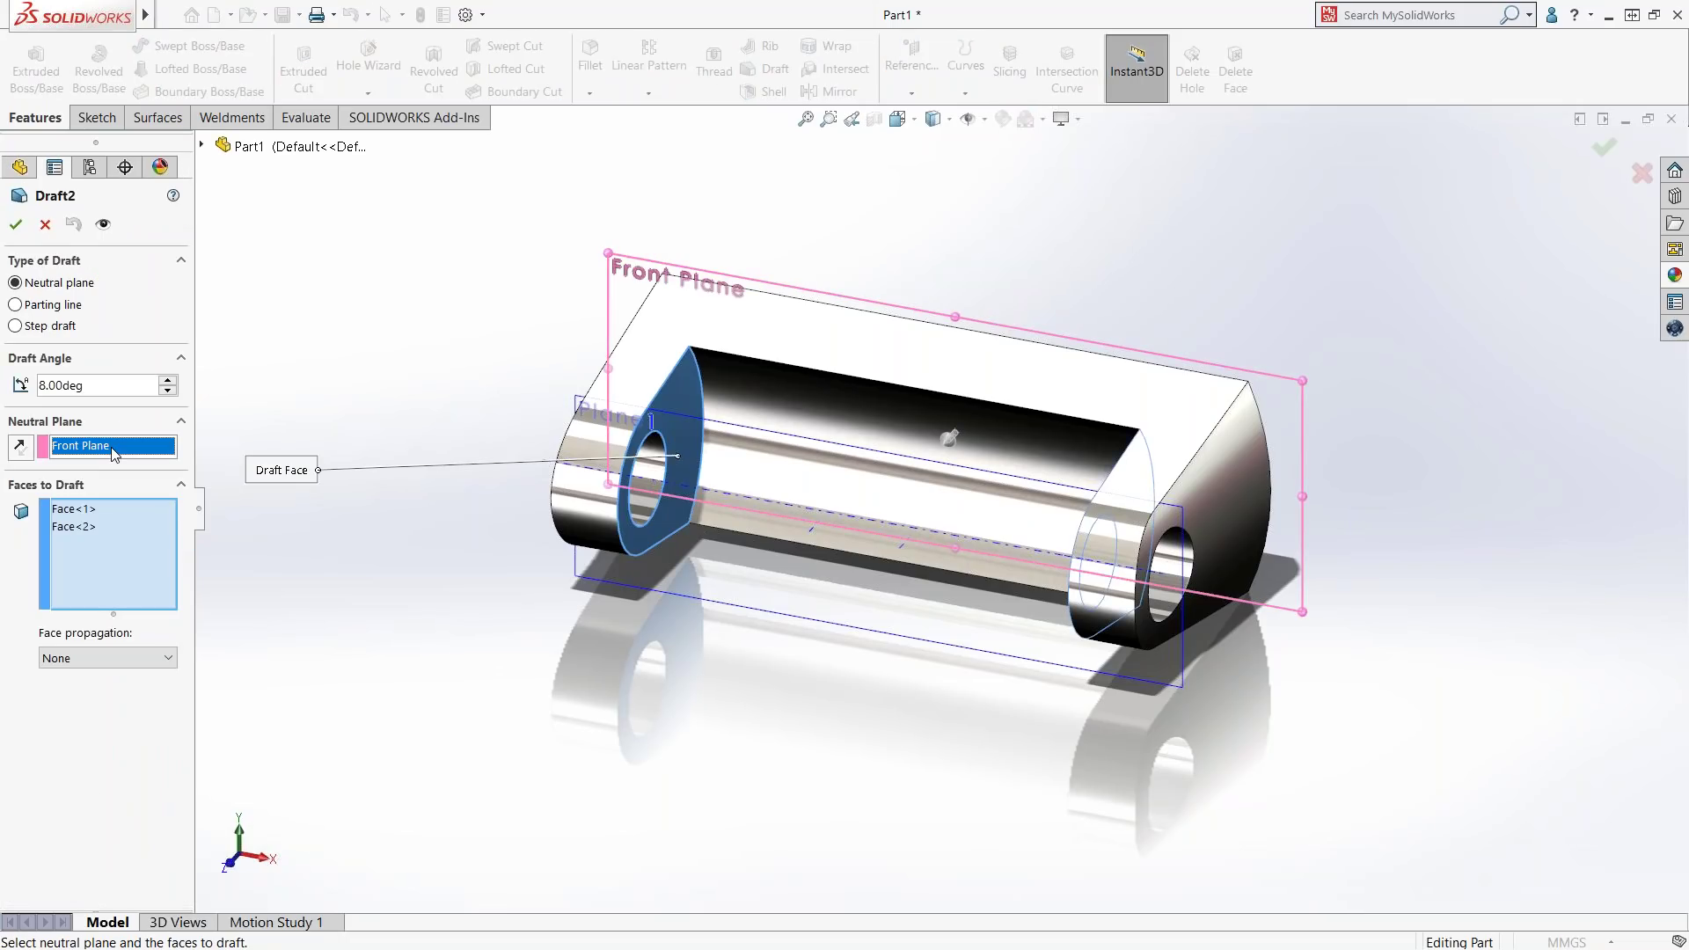
right_click(115, 453)
left_click(159, 460)
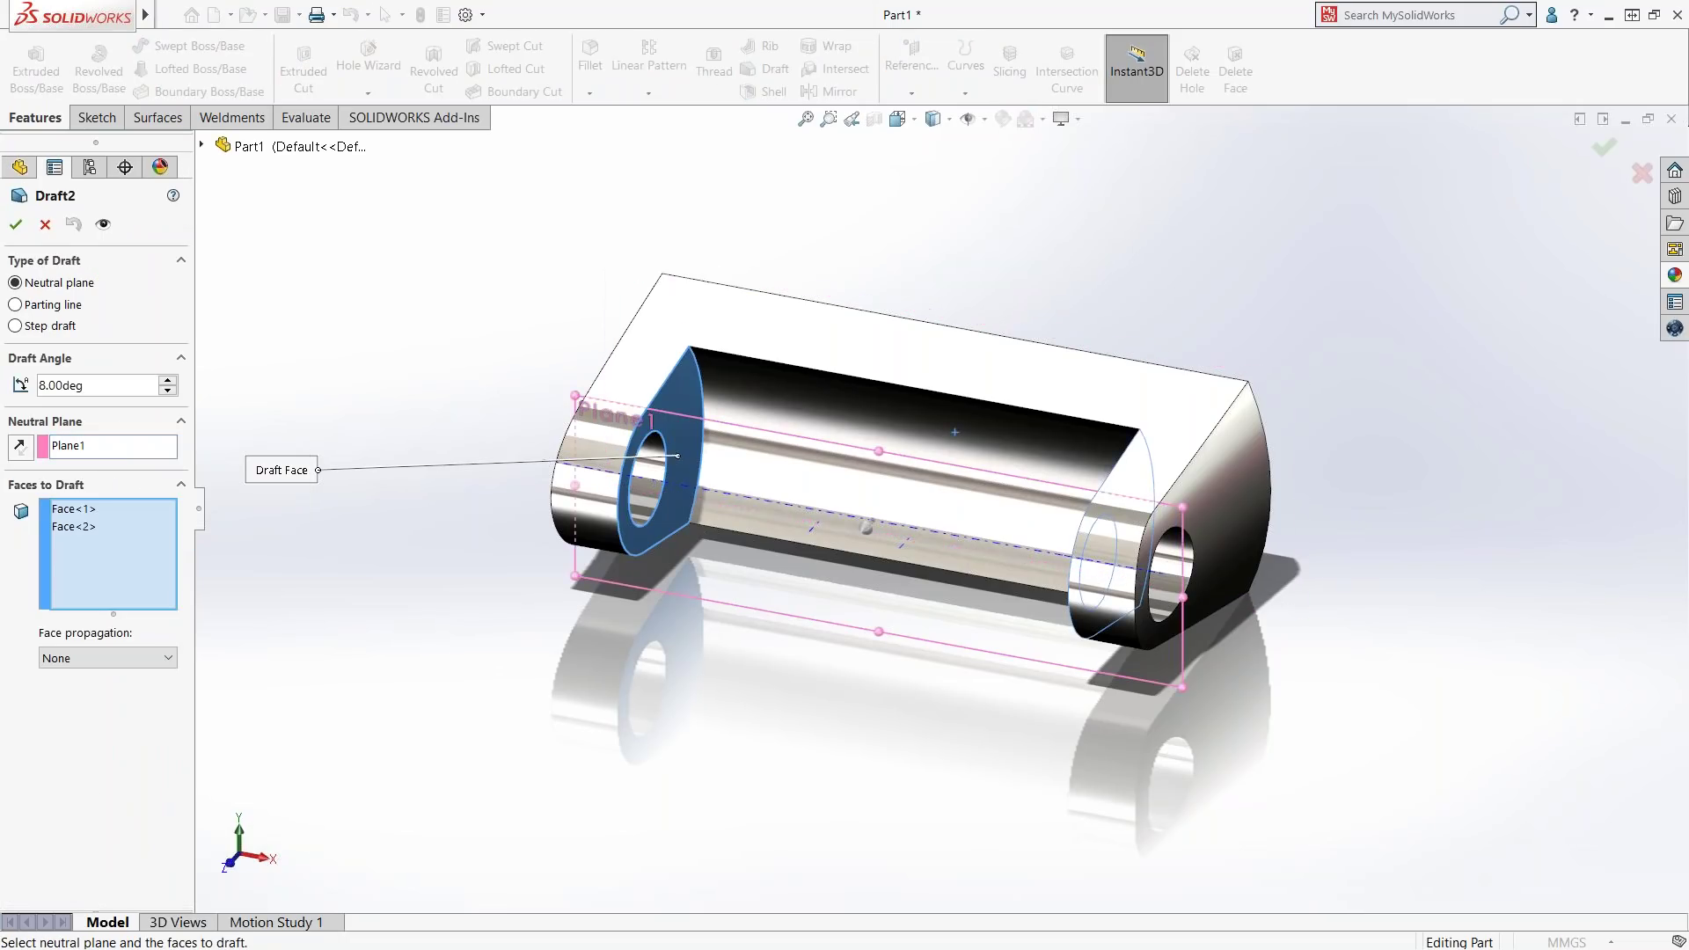
middle_click_drag(704, 421, 716, 576)
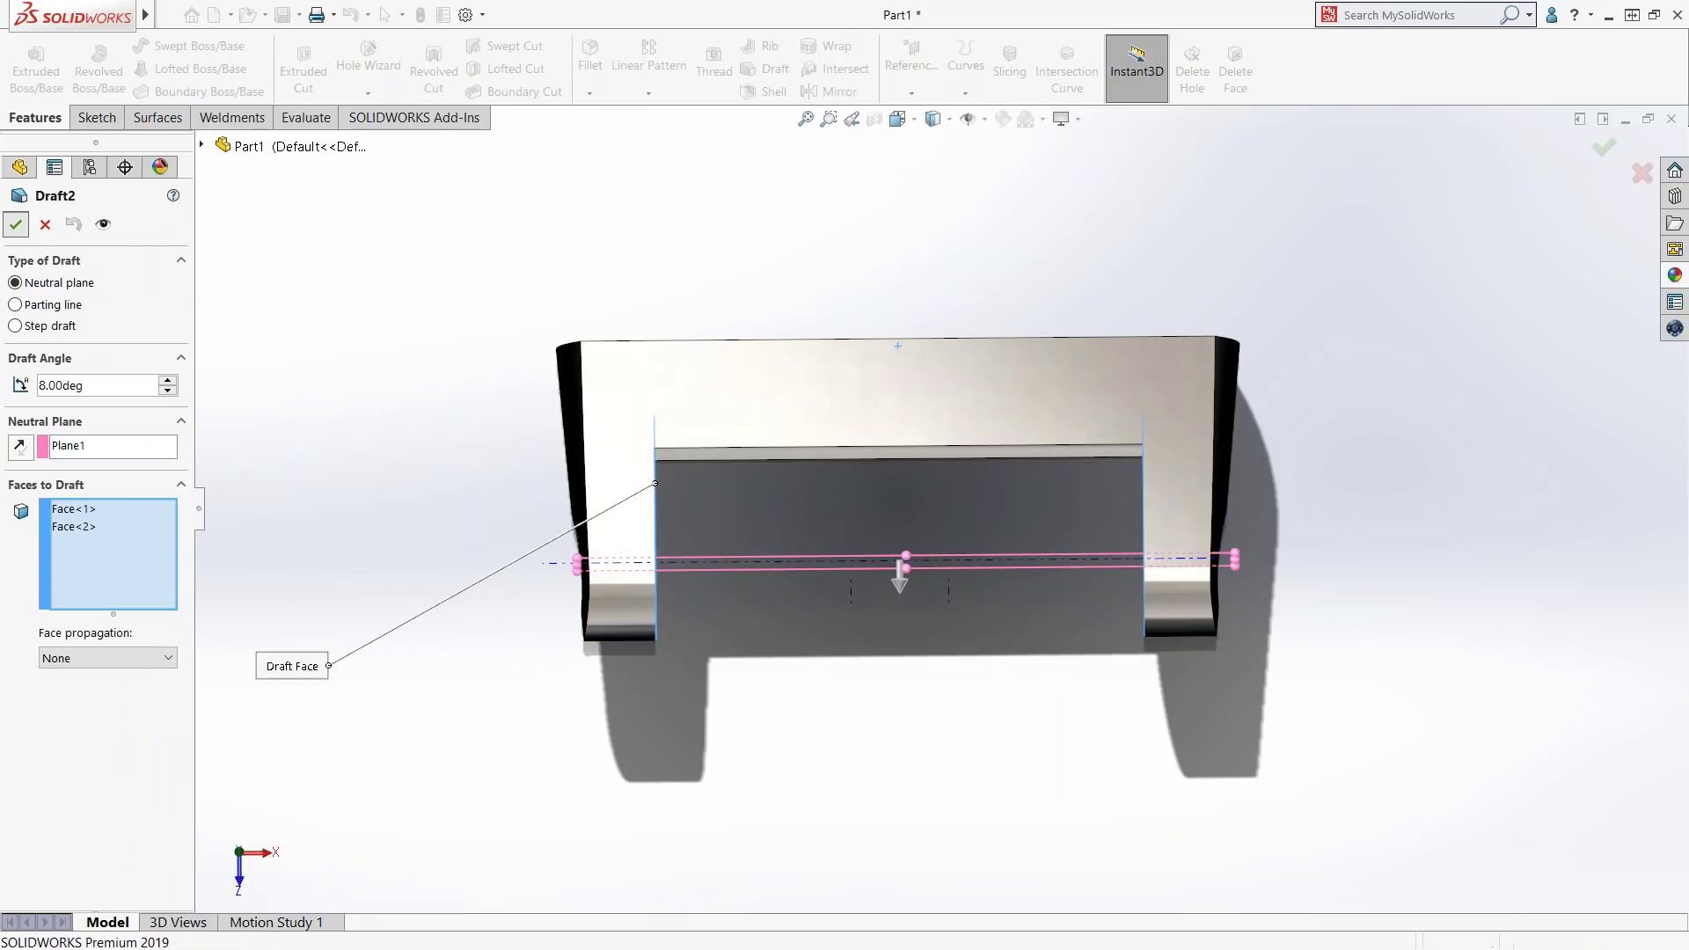
left_click(16, 224)
mouse_move(166, 547)
left_mouse_down()
mouse_move(167, 531)
mouse_move(167, 547)
left_mouse_up()
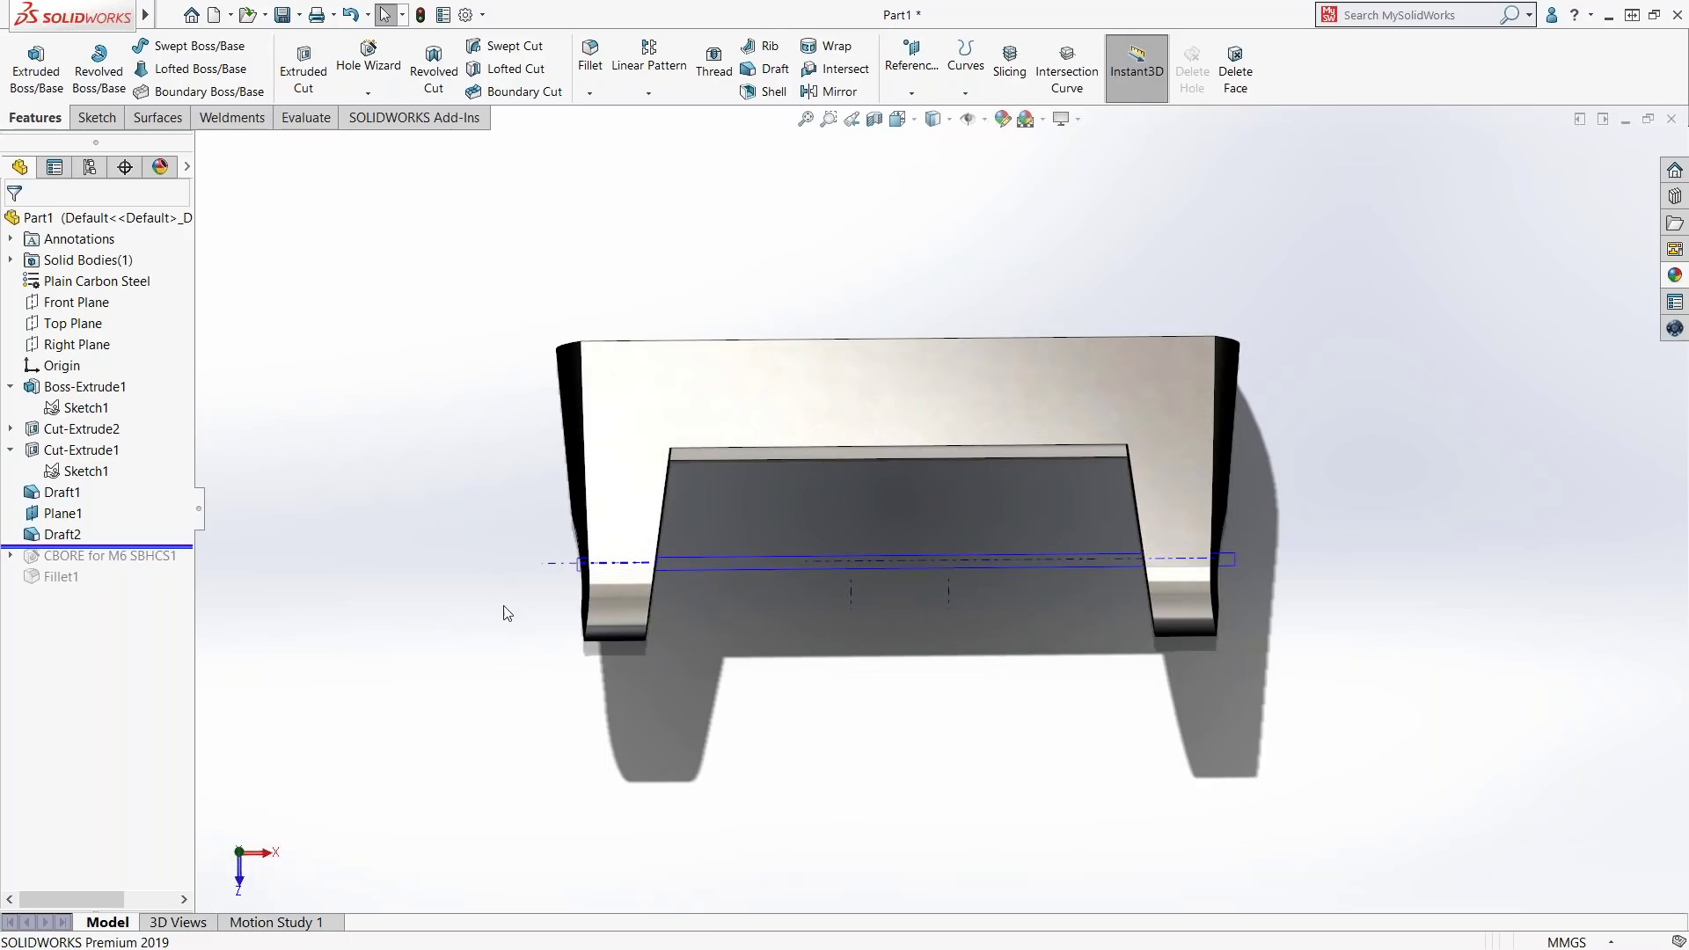
- Hide Plane1 and turn off the display of temporary axes
middle_click_drag(493, 582, 465, 323)
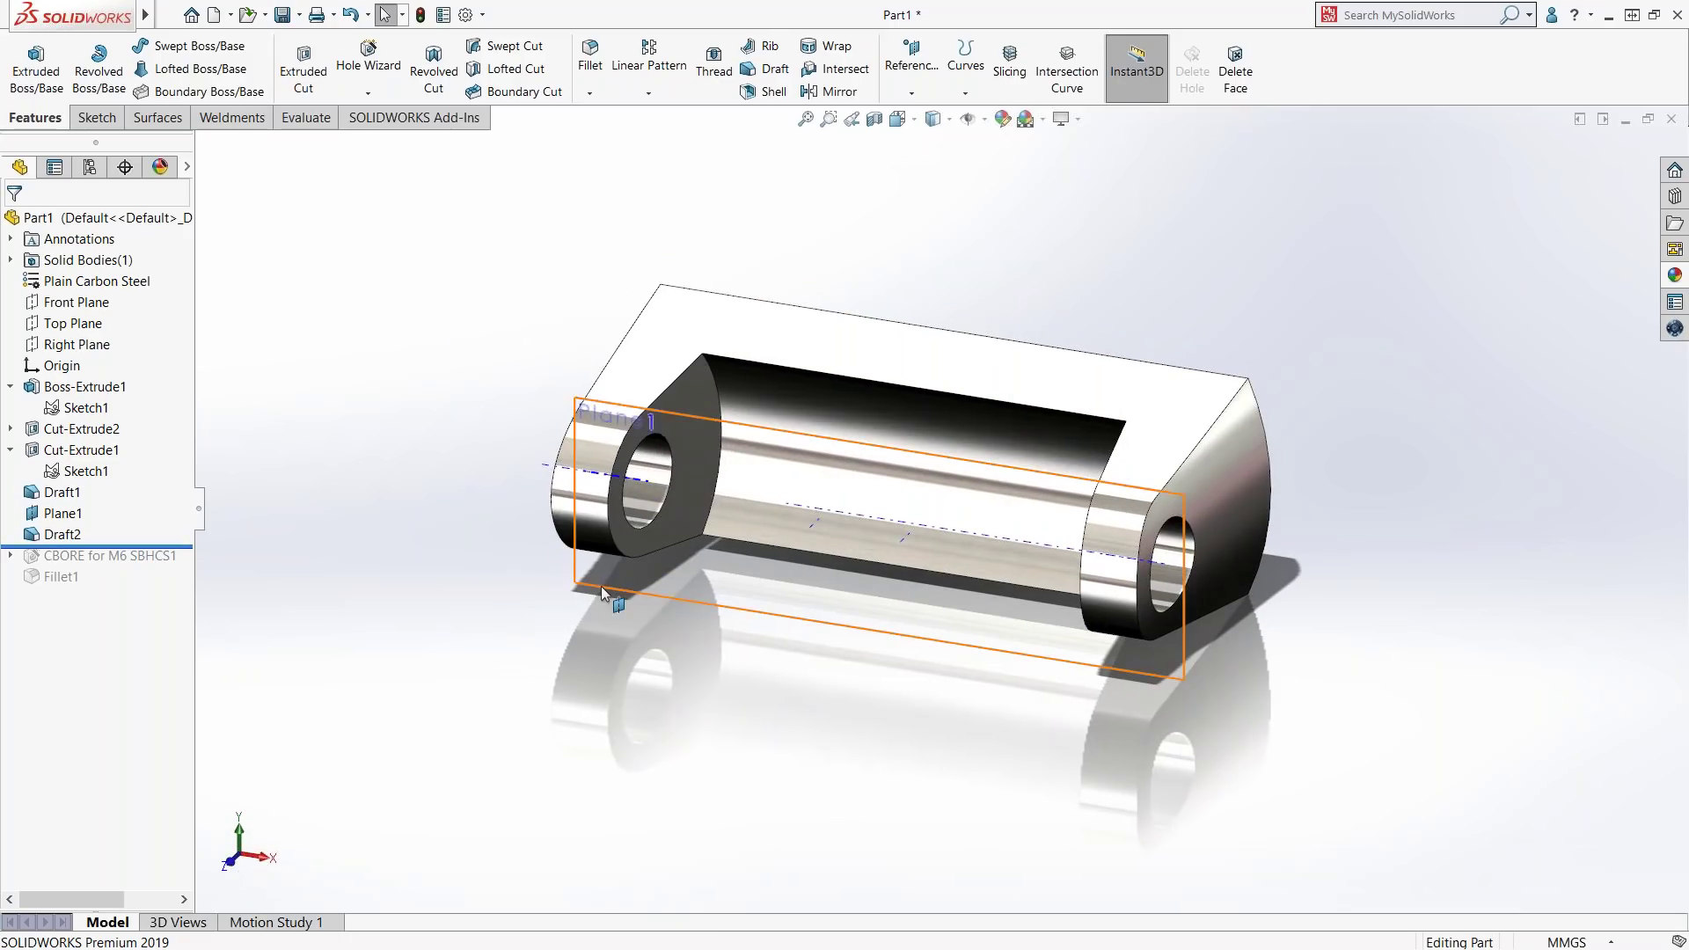
right_click(600, 586)
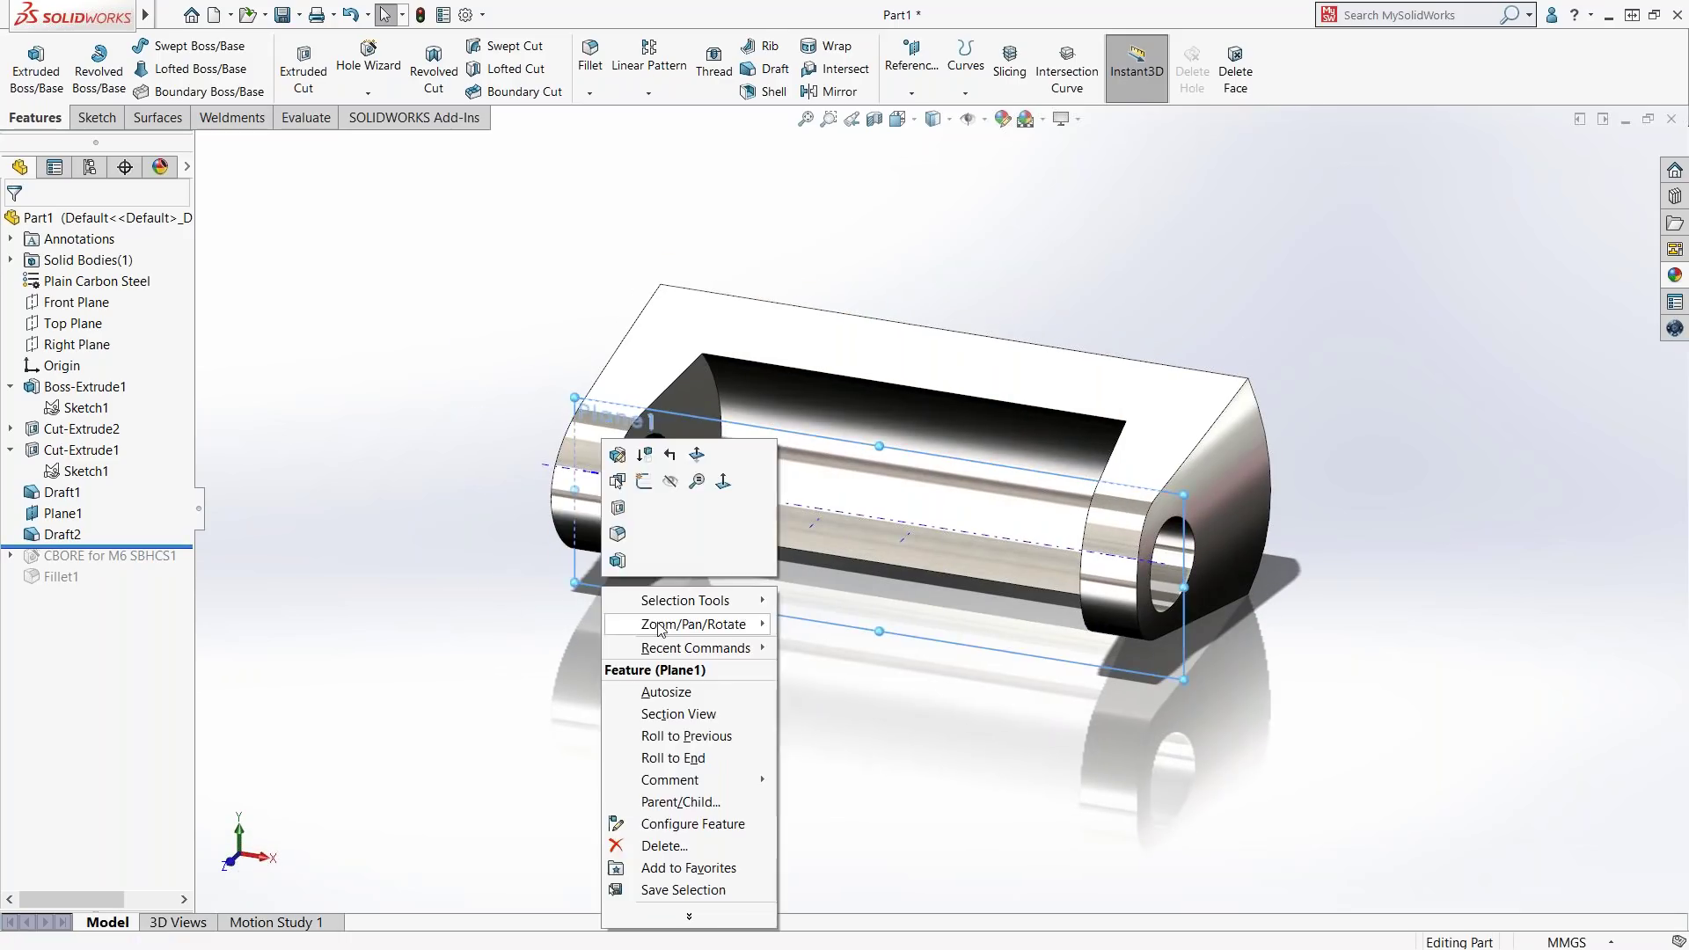
left_click(672, 482)
left_click(971, 118)
left_click(985, 168)
middle_click_drag(703, 423, 669, 398)
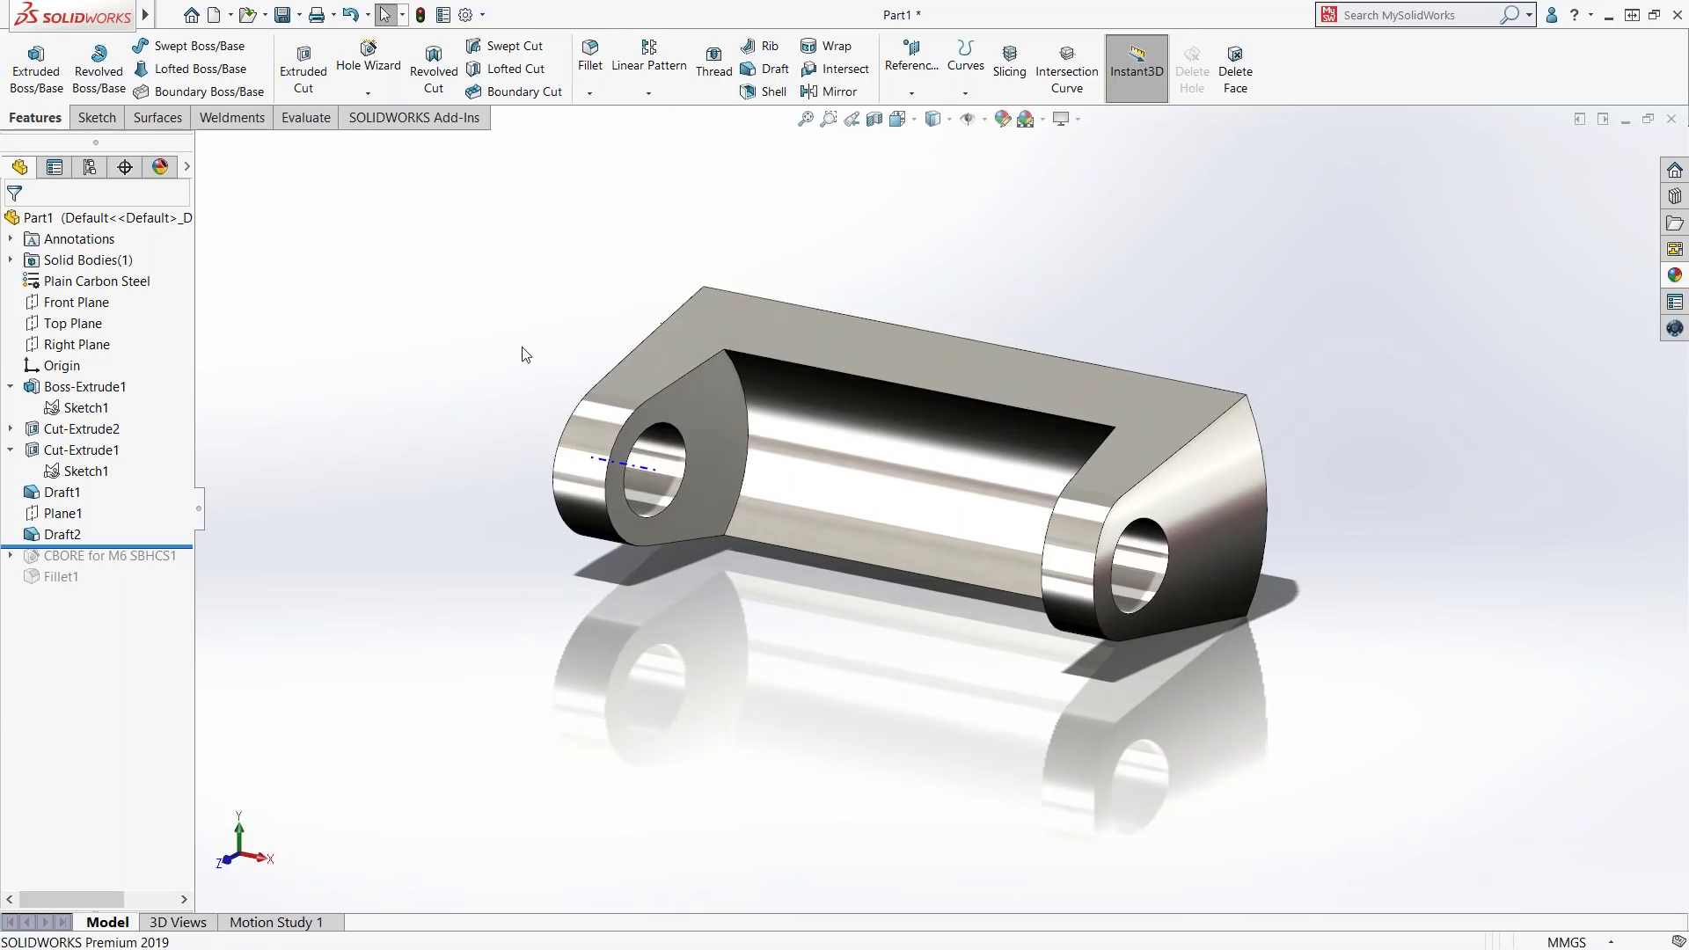
middle_click_drag(519, 356, 510, 362, "ctrl")
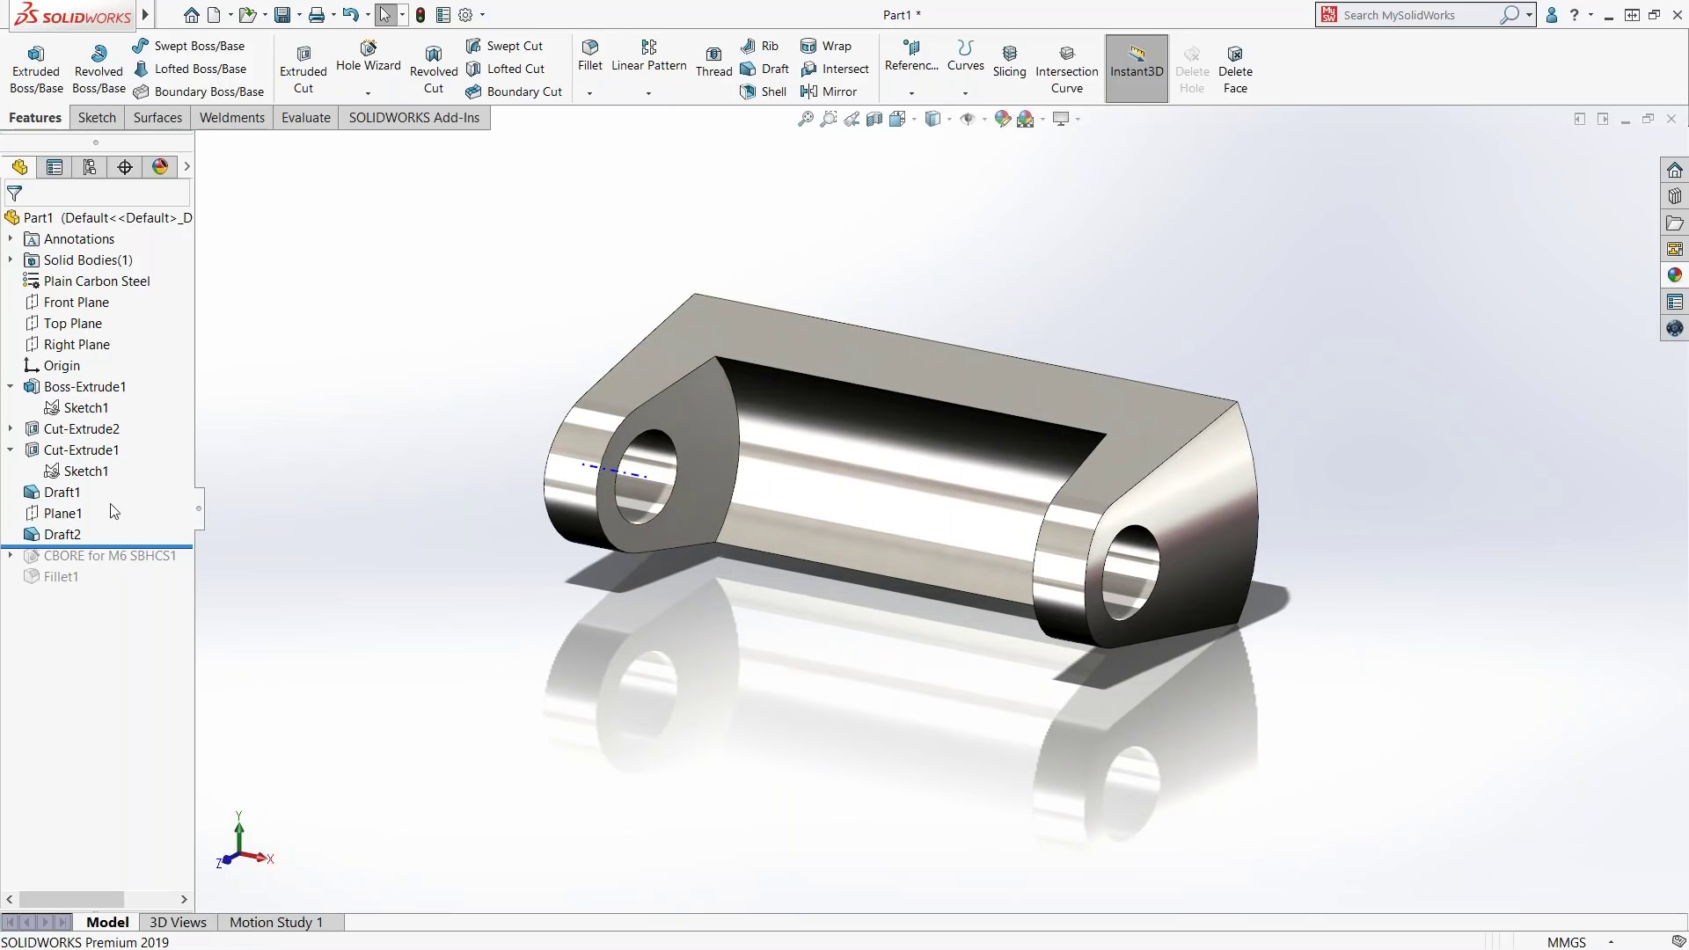
- Roll the feature history forward to the end and check the edges covered by Fillet1
left_click_drag(143, 545, 141, 589)
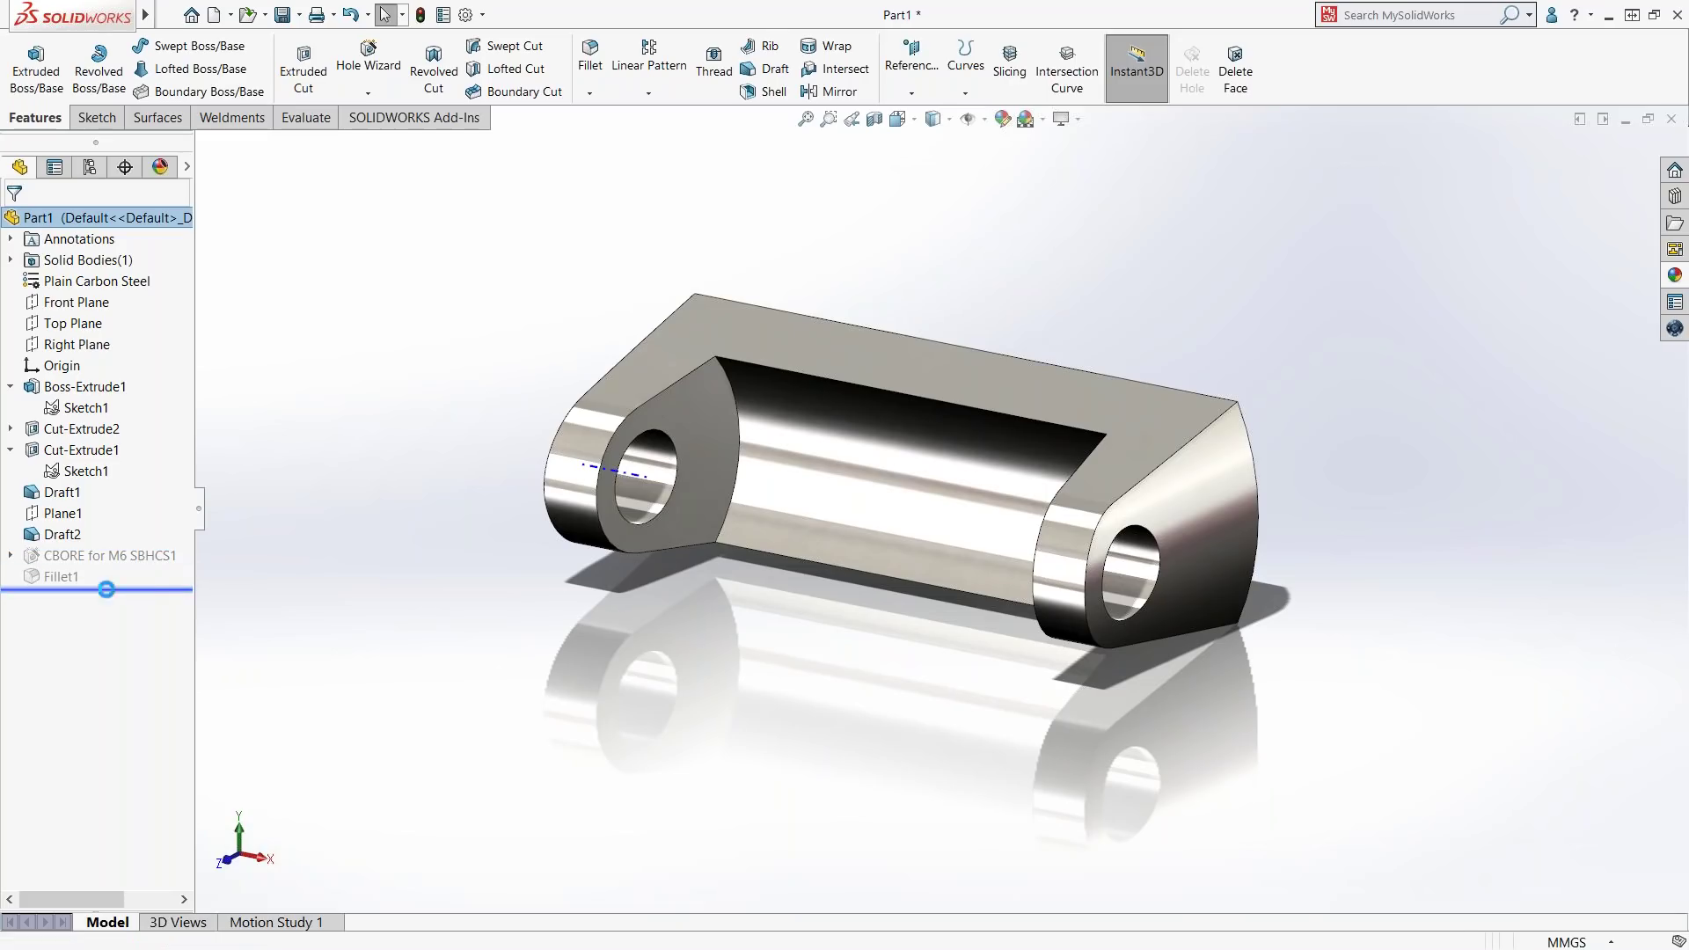
left_click(66, 577)
middle_click_drag(414, 506, 635, 464)
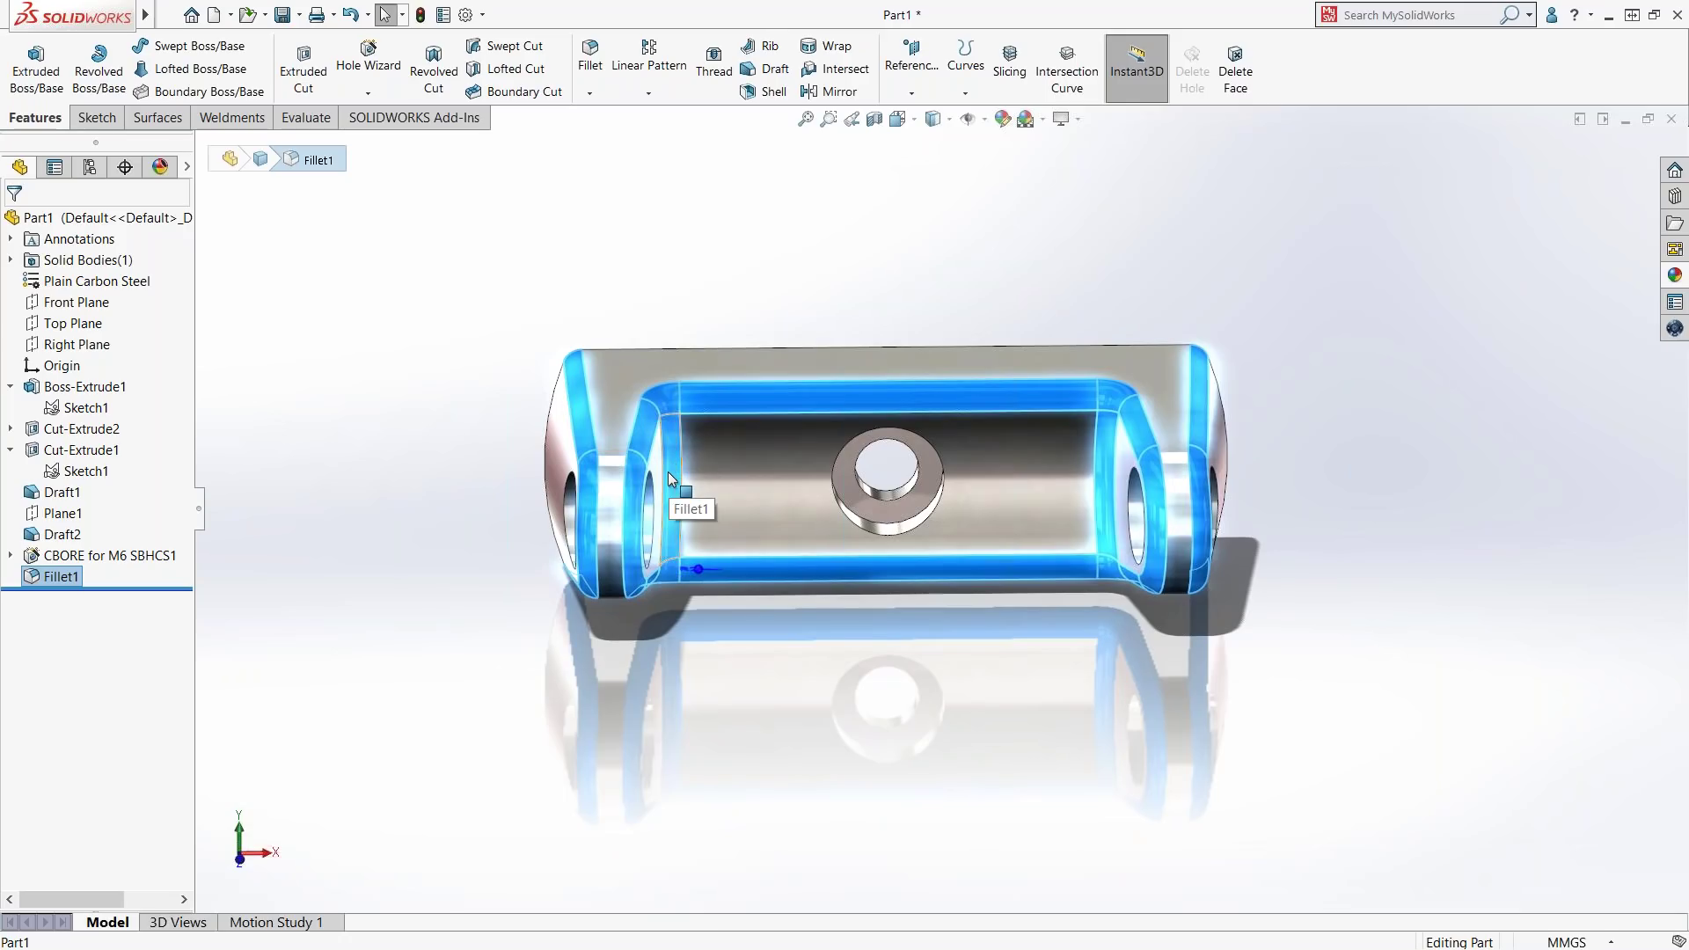
left_click(432, 473)
middle_click_drag(442, 473, 378, 480)
- Edit the M6 counterbore feature and add a second hole position on the curved inner face, about 13 mm from the origin along X
left_click(11, 555)
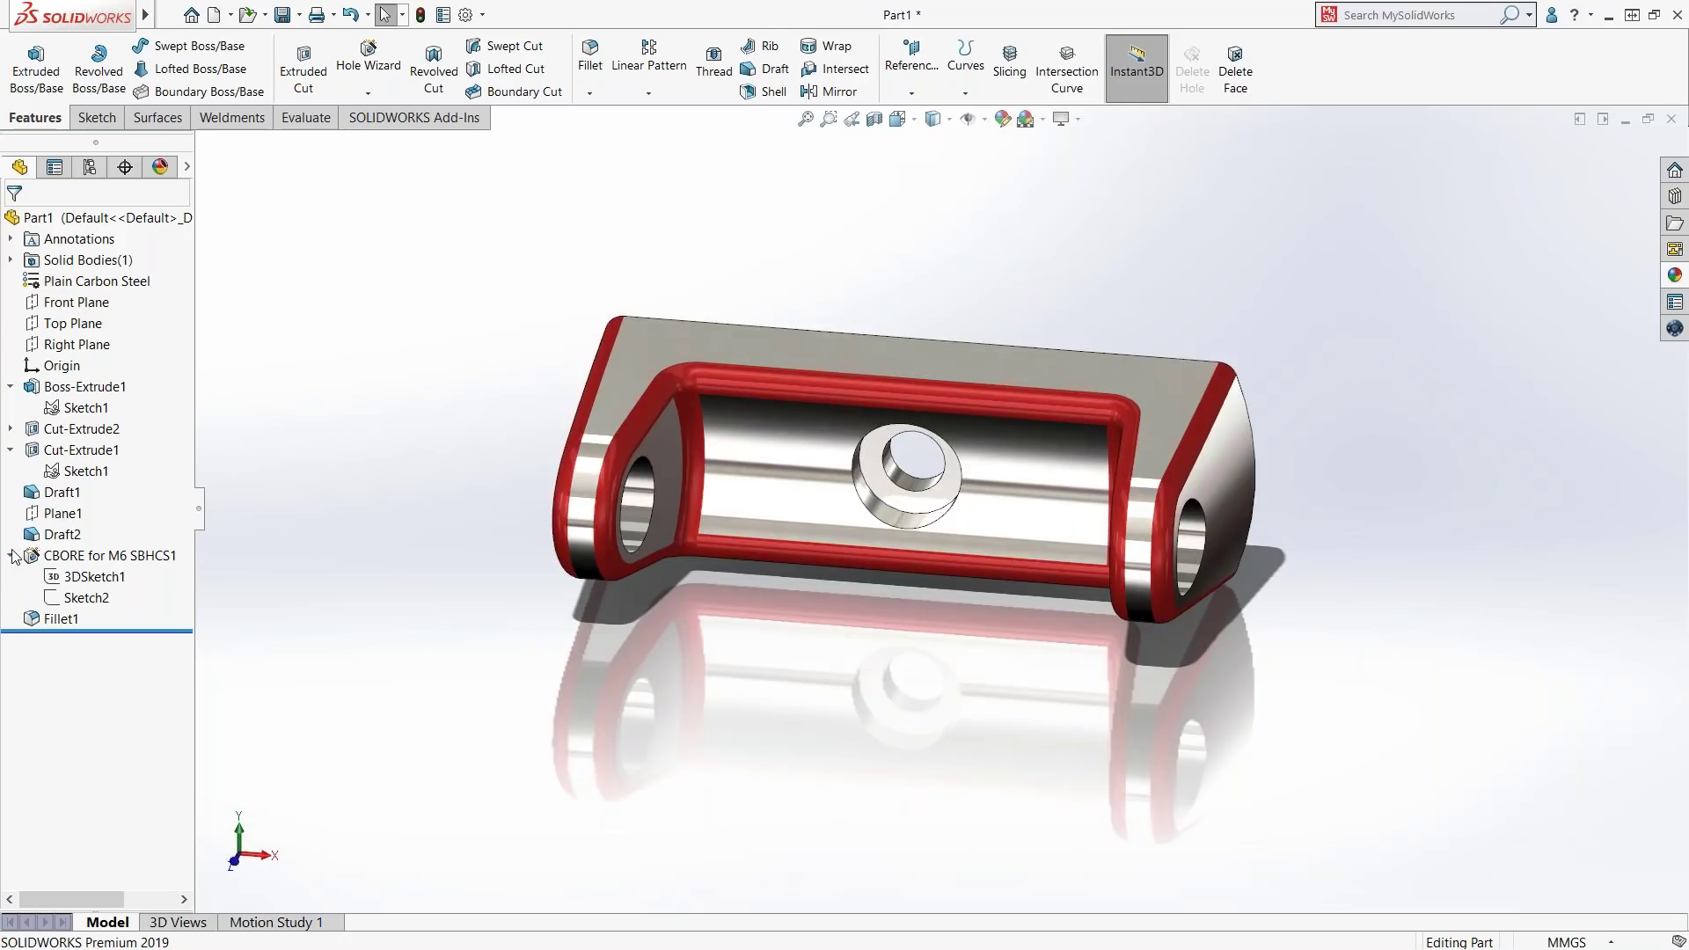
right_click(79, 556)
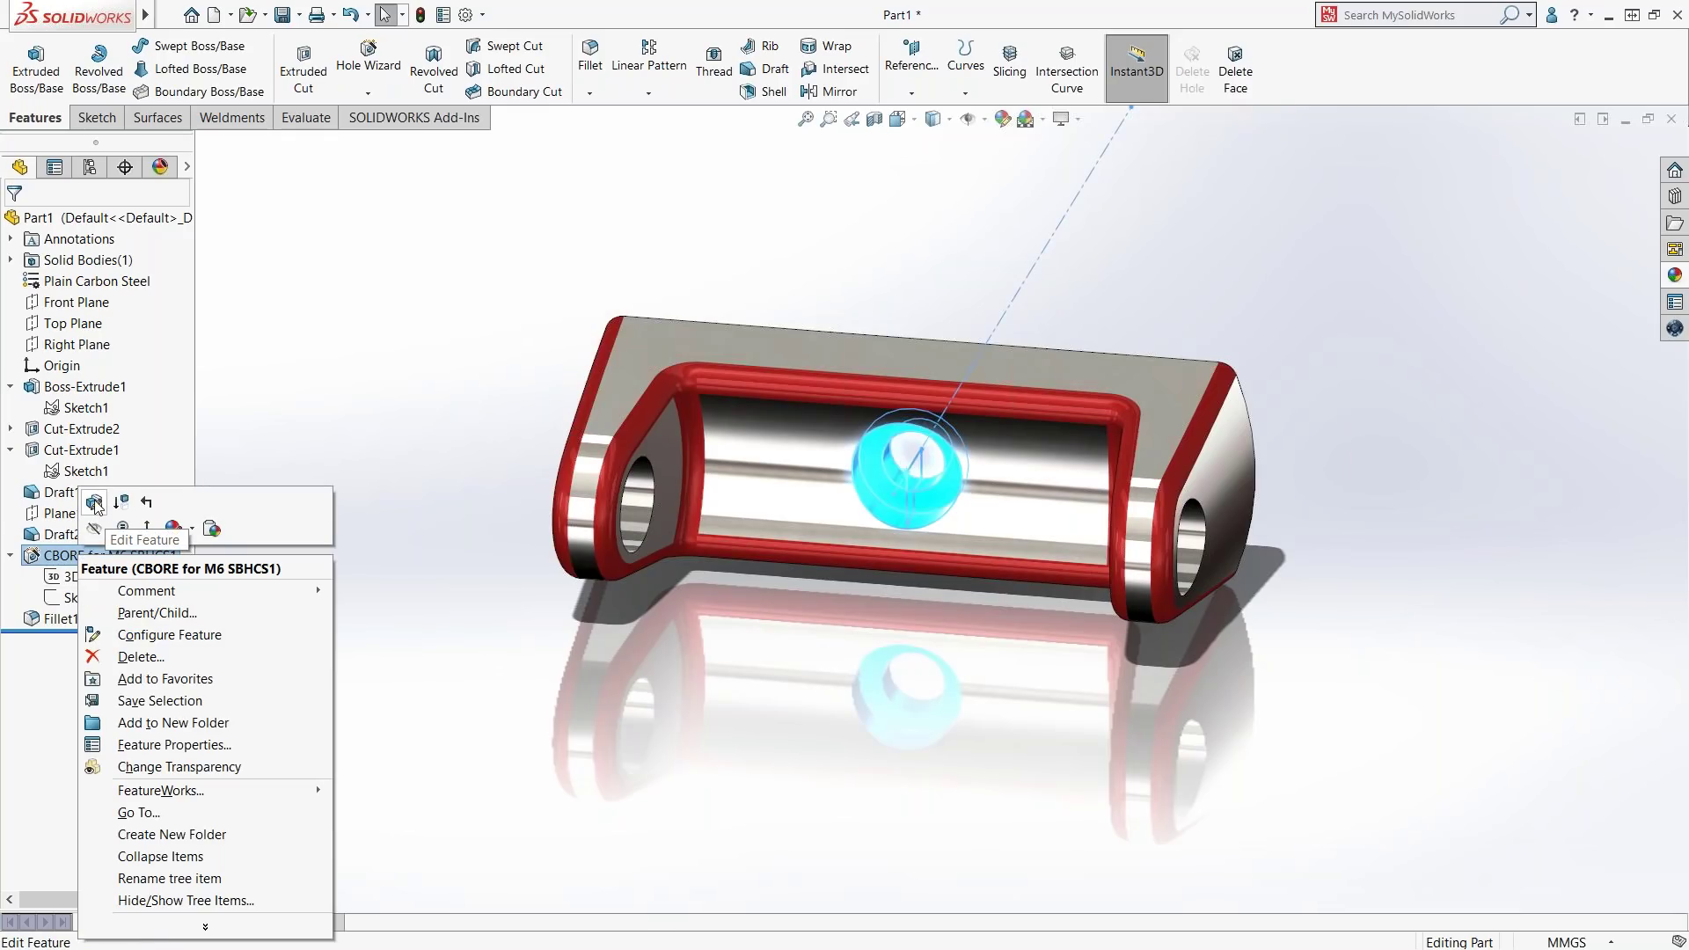
left_click(94, 503)
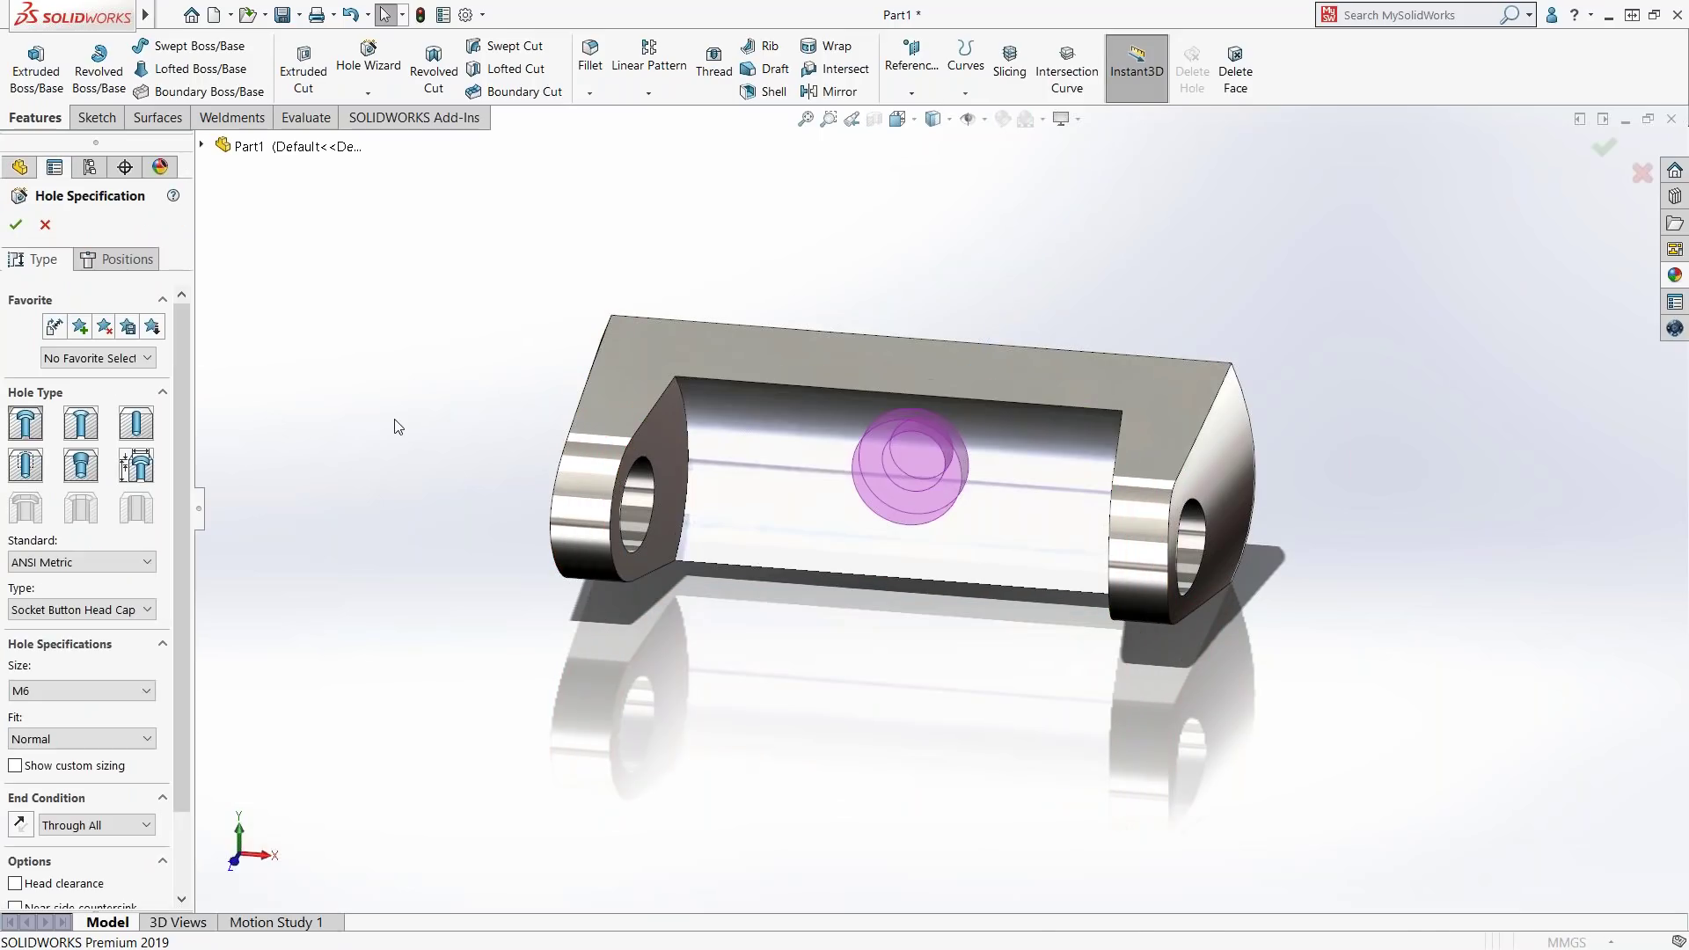
left_click(117, 259)
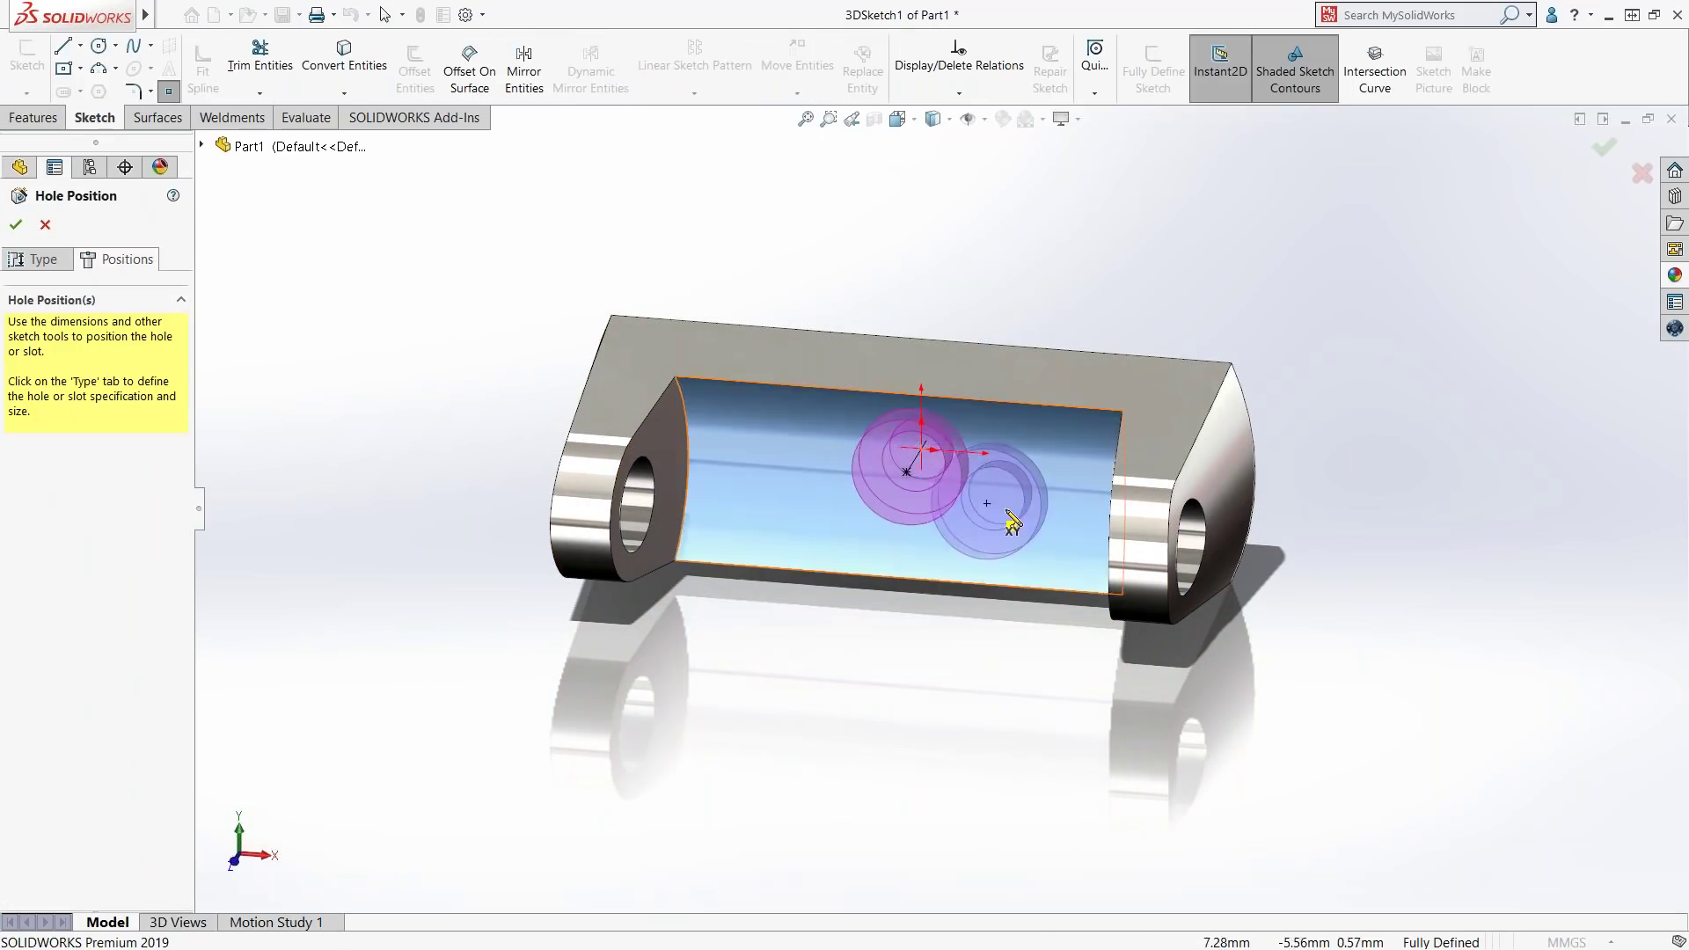
left_click(1033, 493)
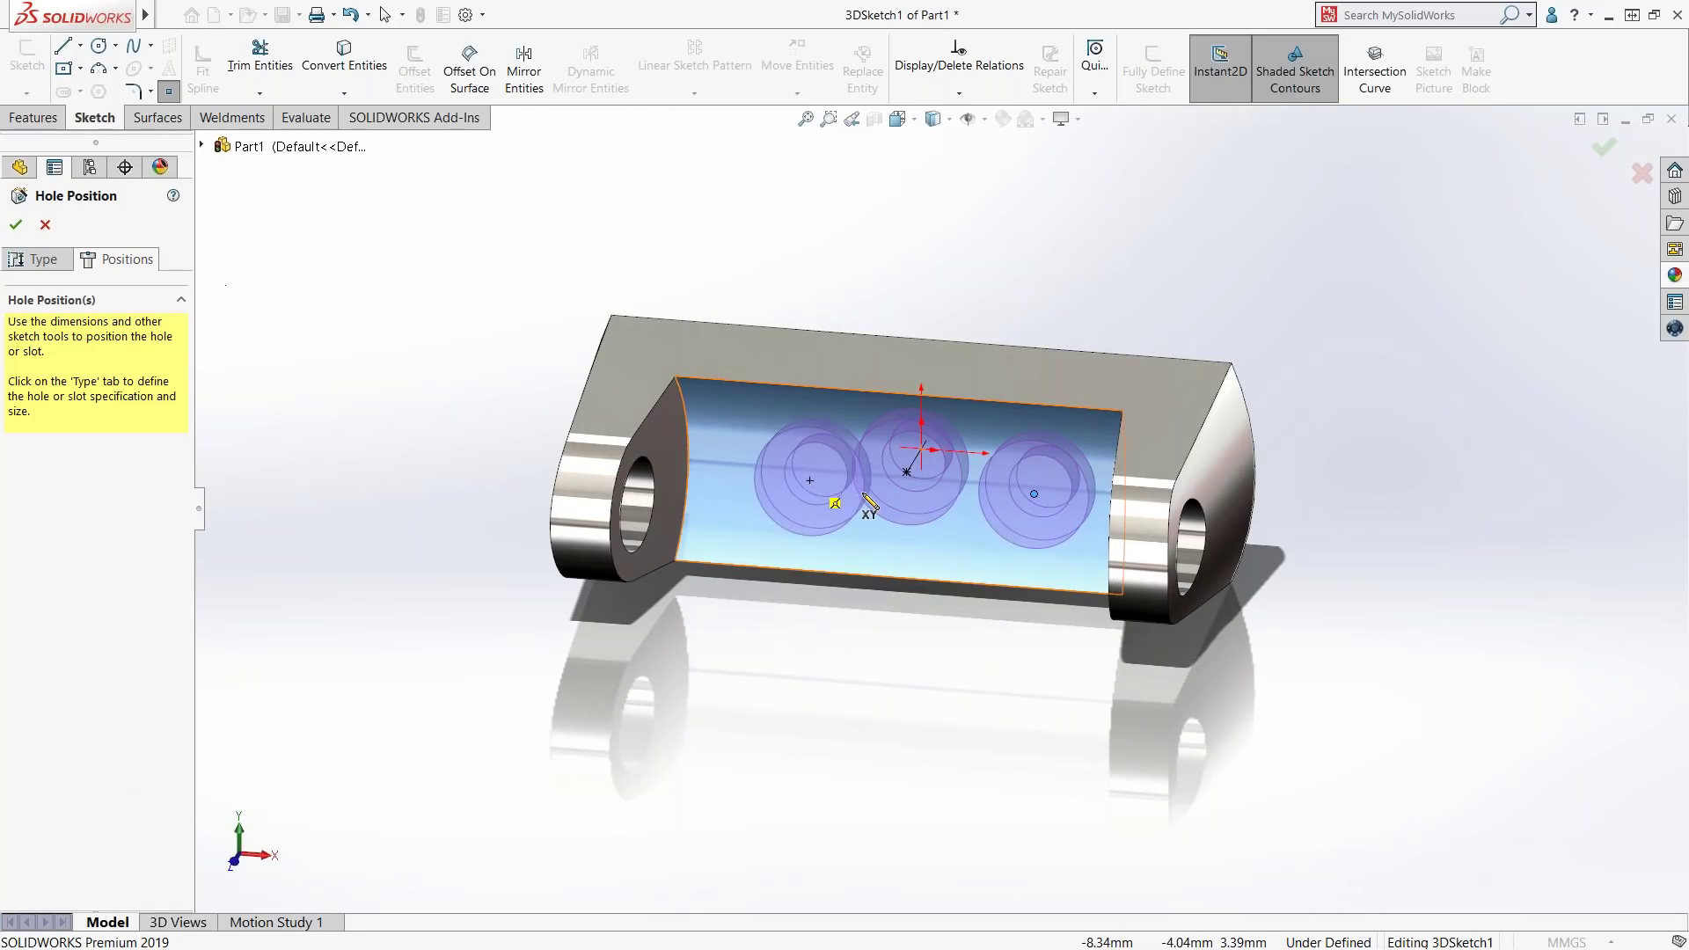
key("Escape")
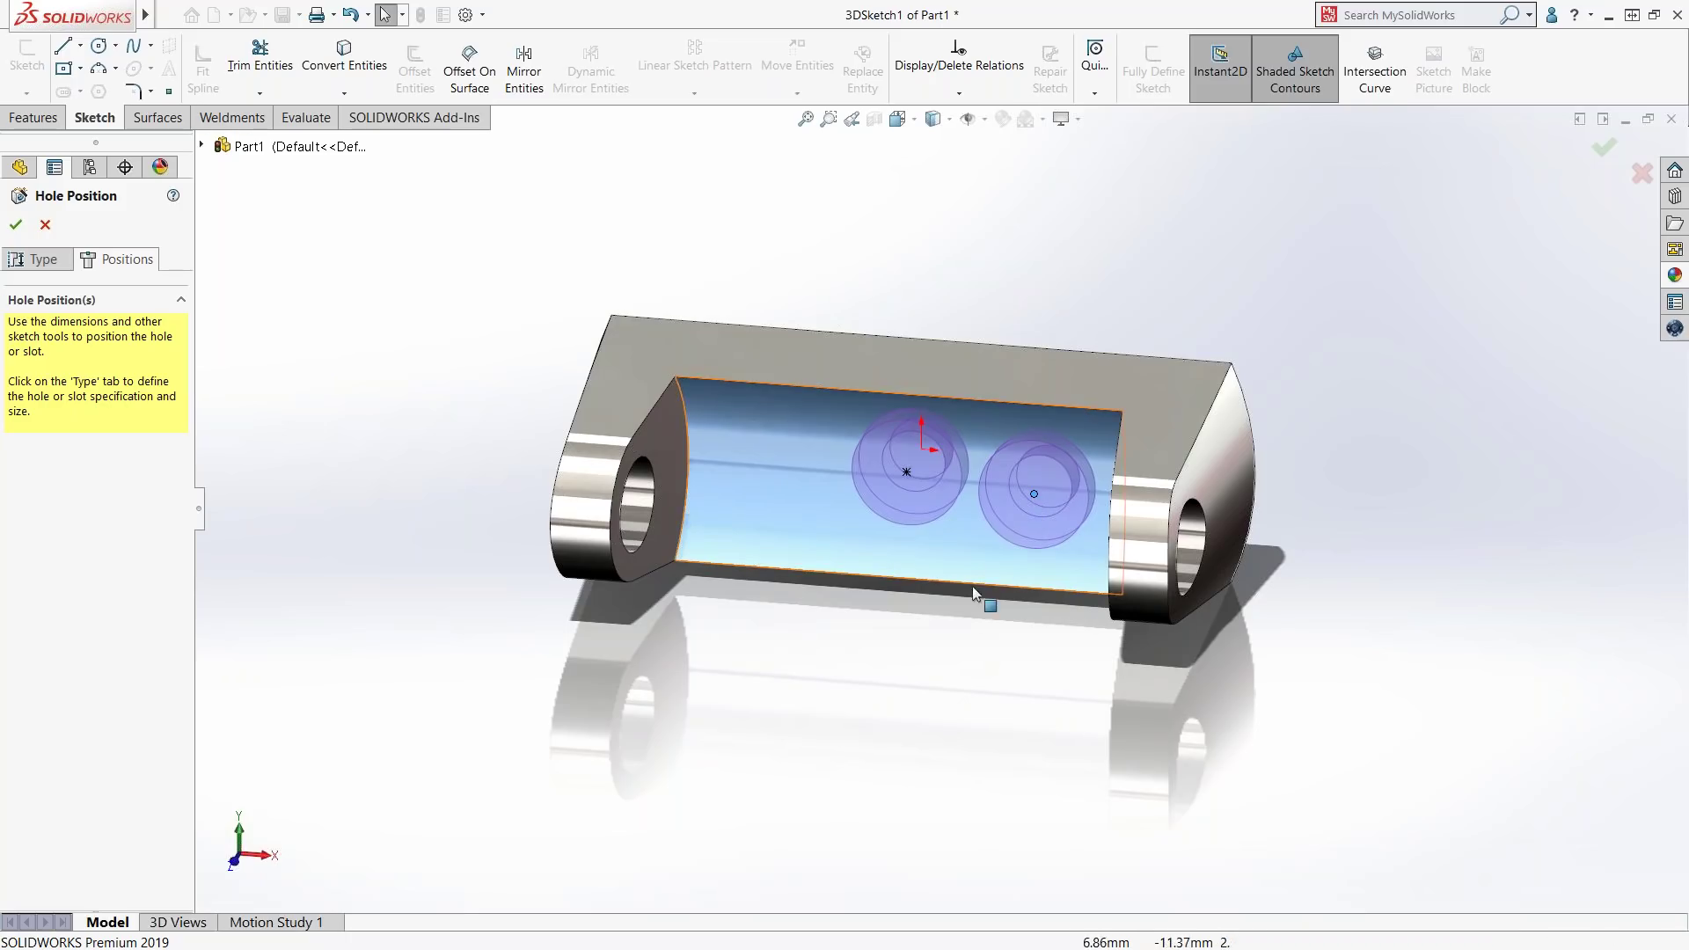
left_click(1034, 485)
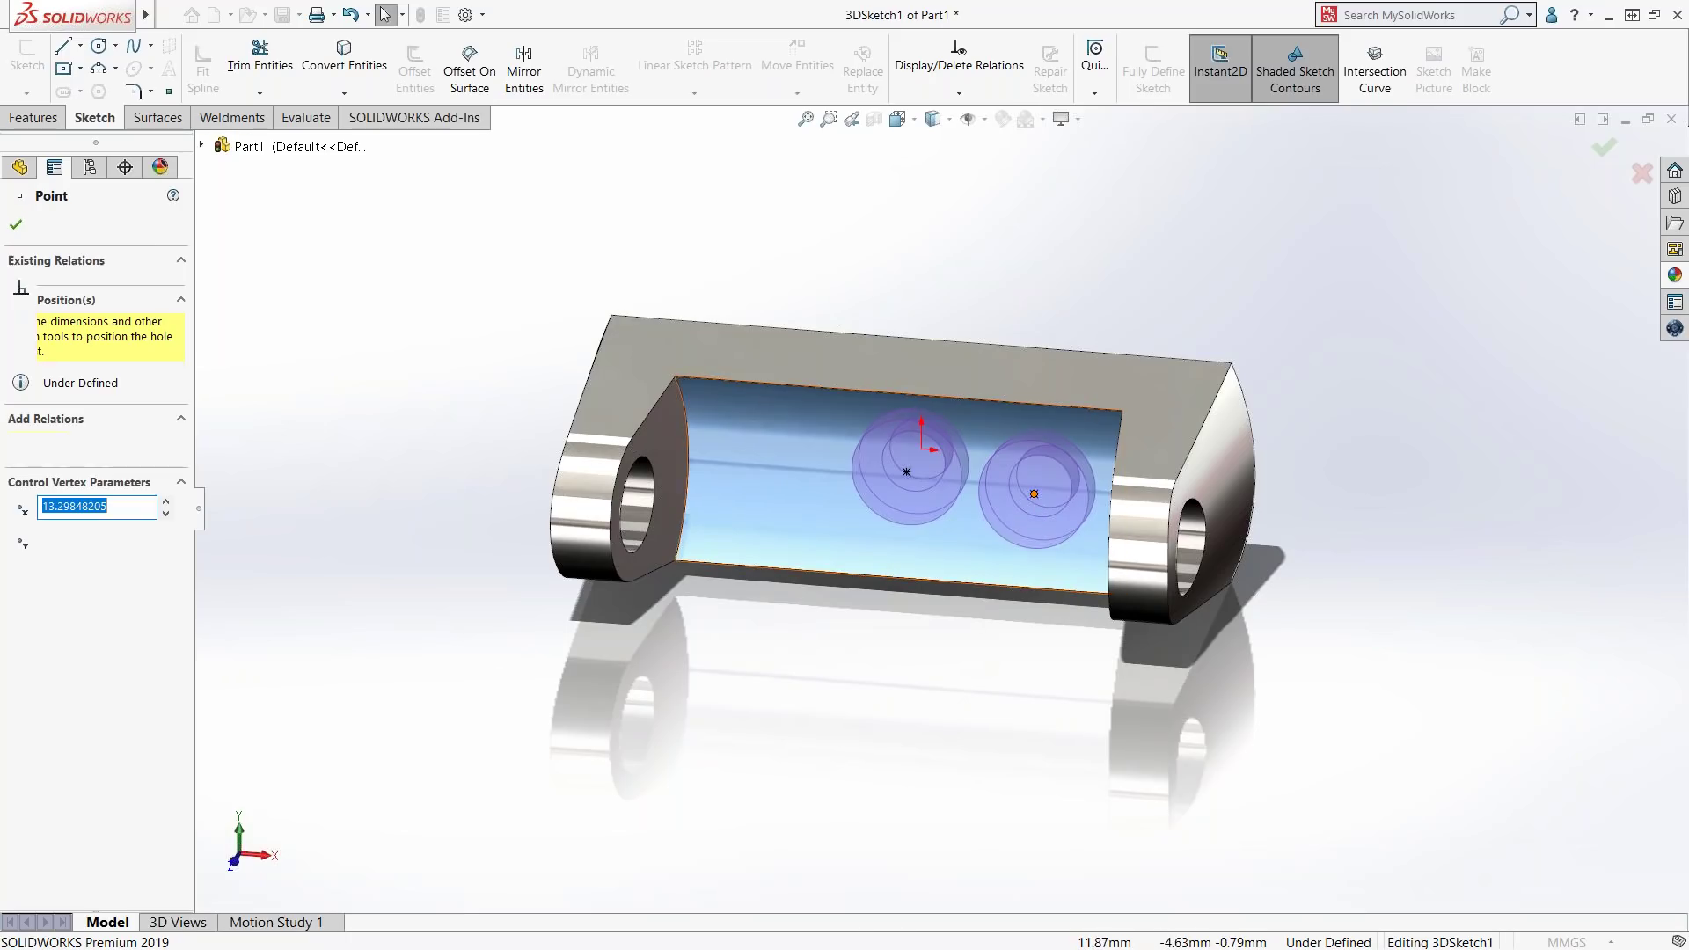
left_click(355, 387)
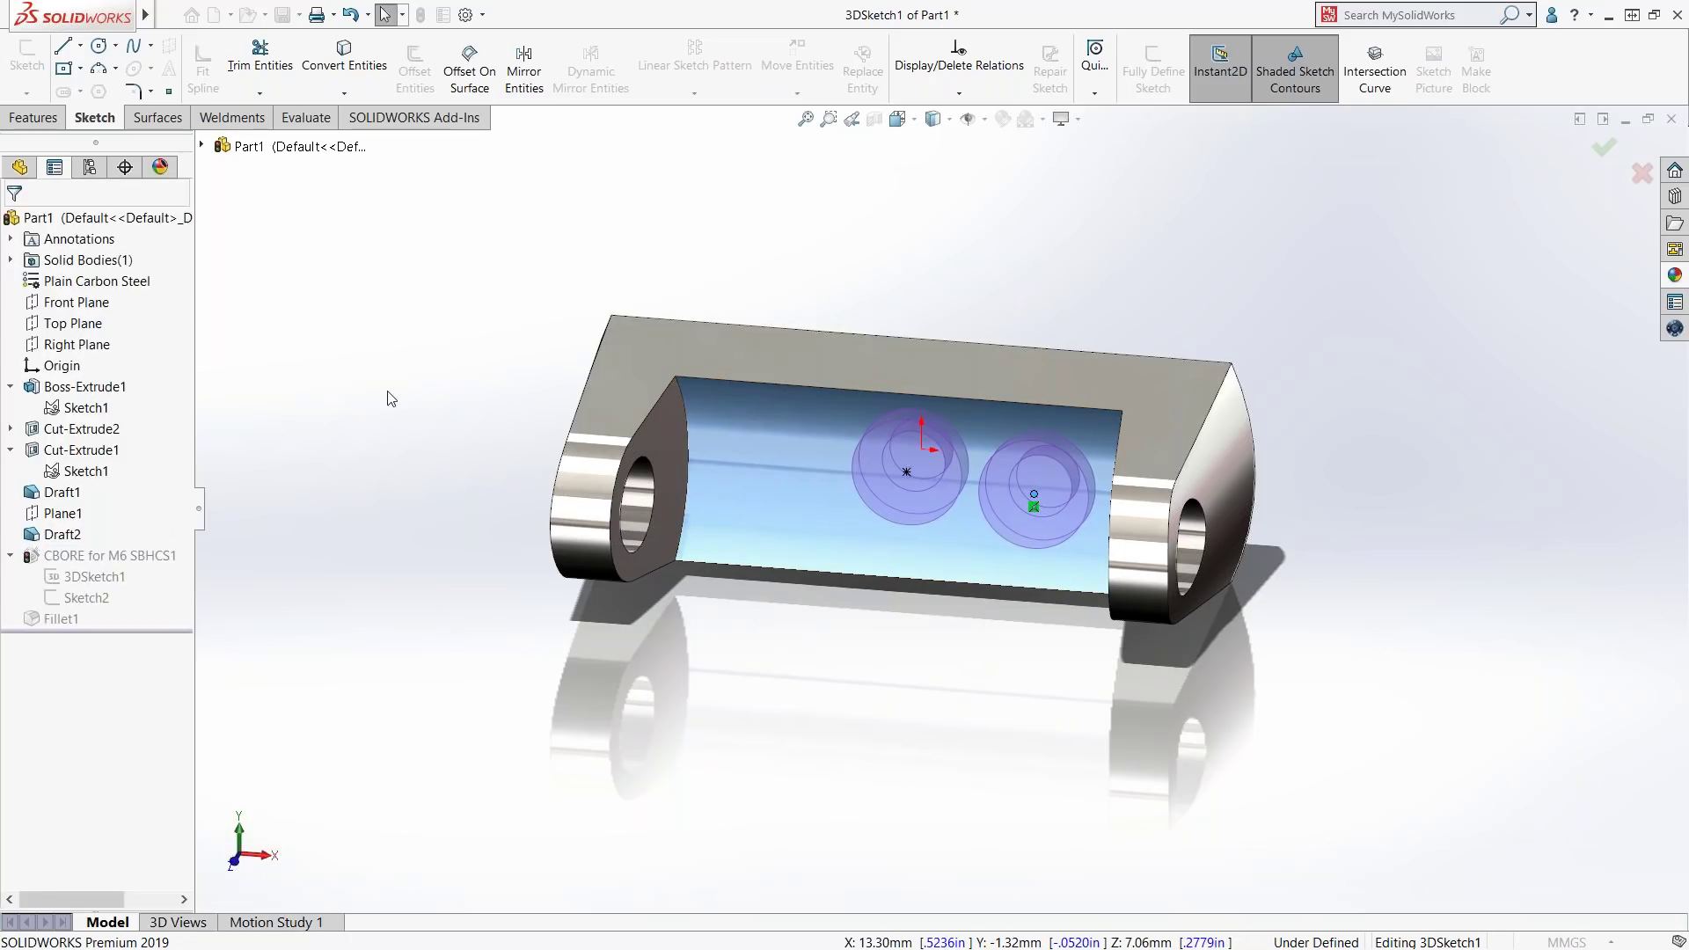
- Move the original counterbore point toward the opposite end of the curved inner face, about 30 mm from the new hole point
left_click(906, 472)
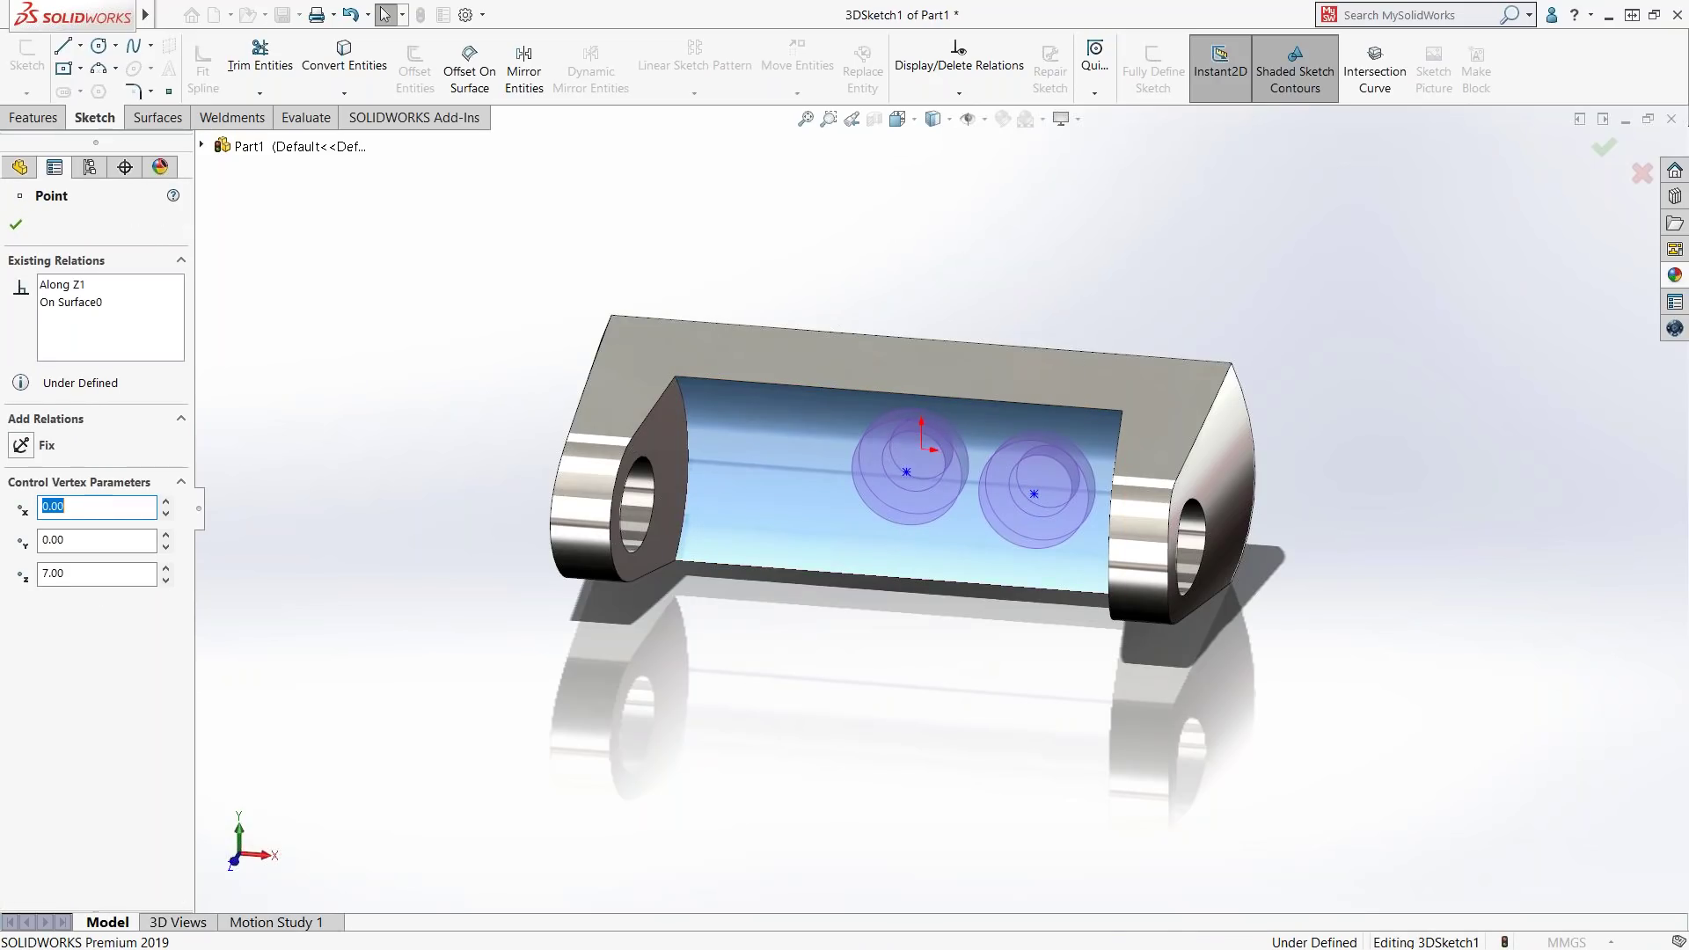
left_click_drag(897, 464, 744, 477)
left_click(373, 435)
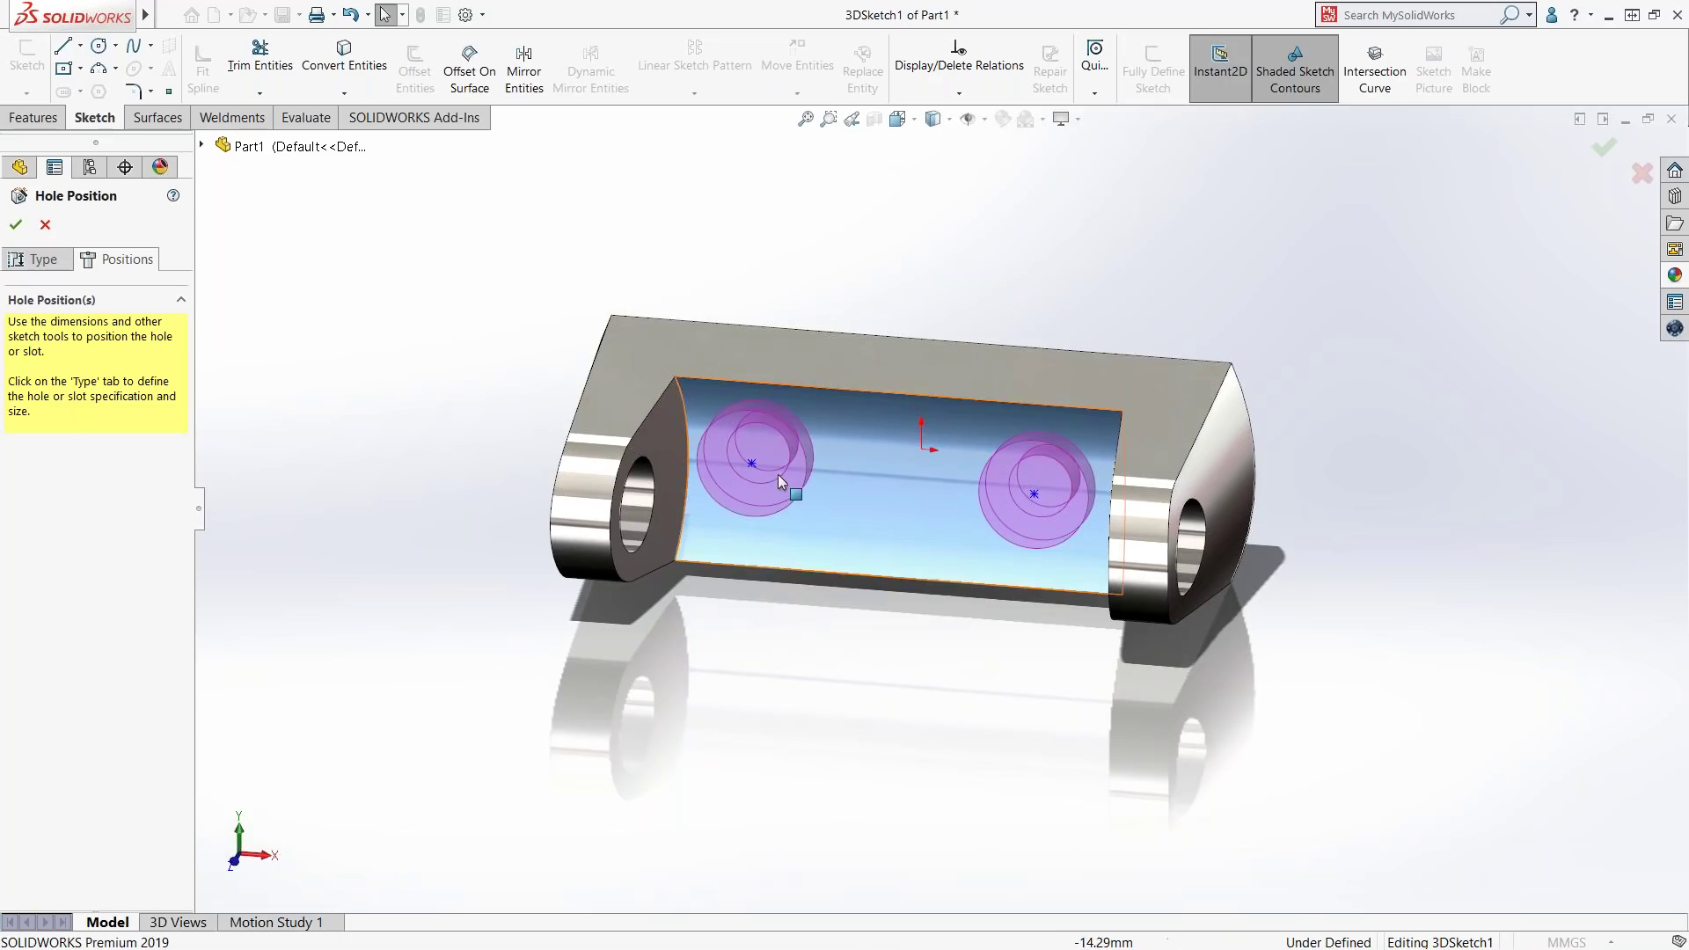
- Draw a construction line between the two counterbore hole points and constrain it along X
right_click_drag(431, 416, 475, 450)
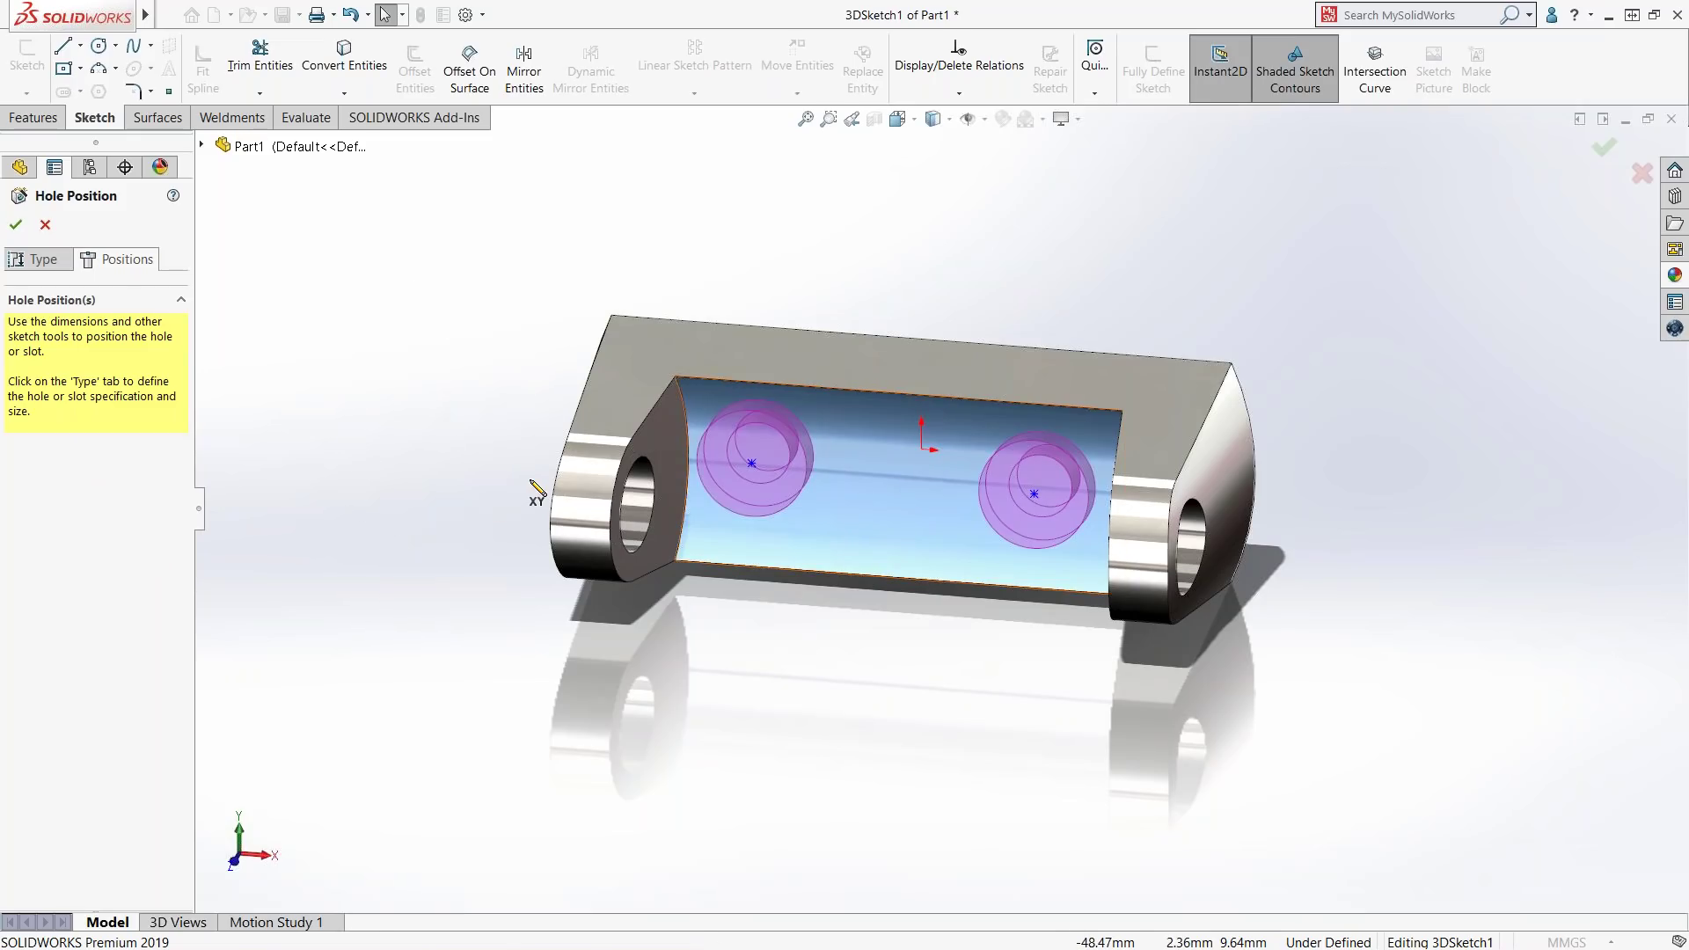
left_click(752, 464)
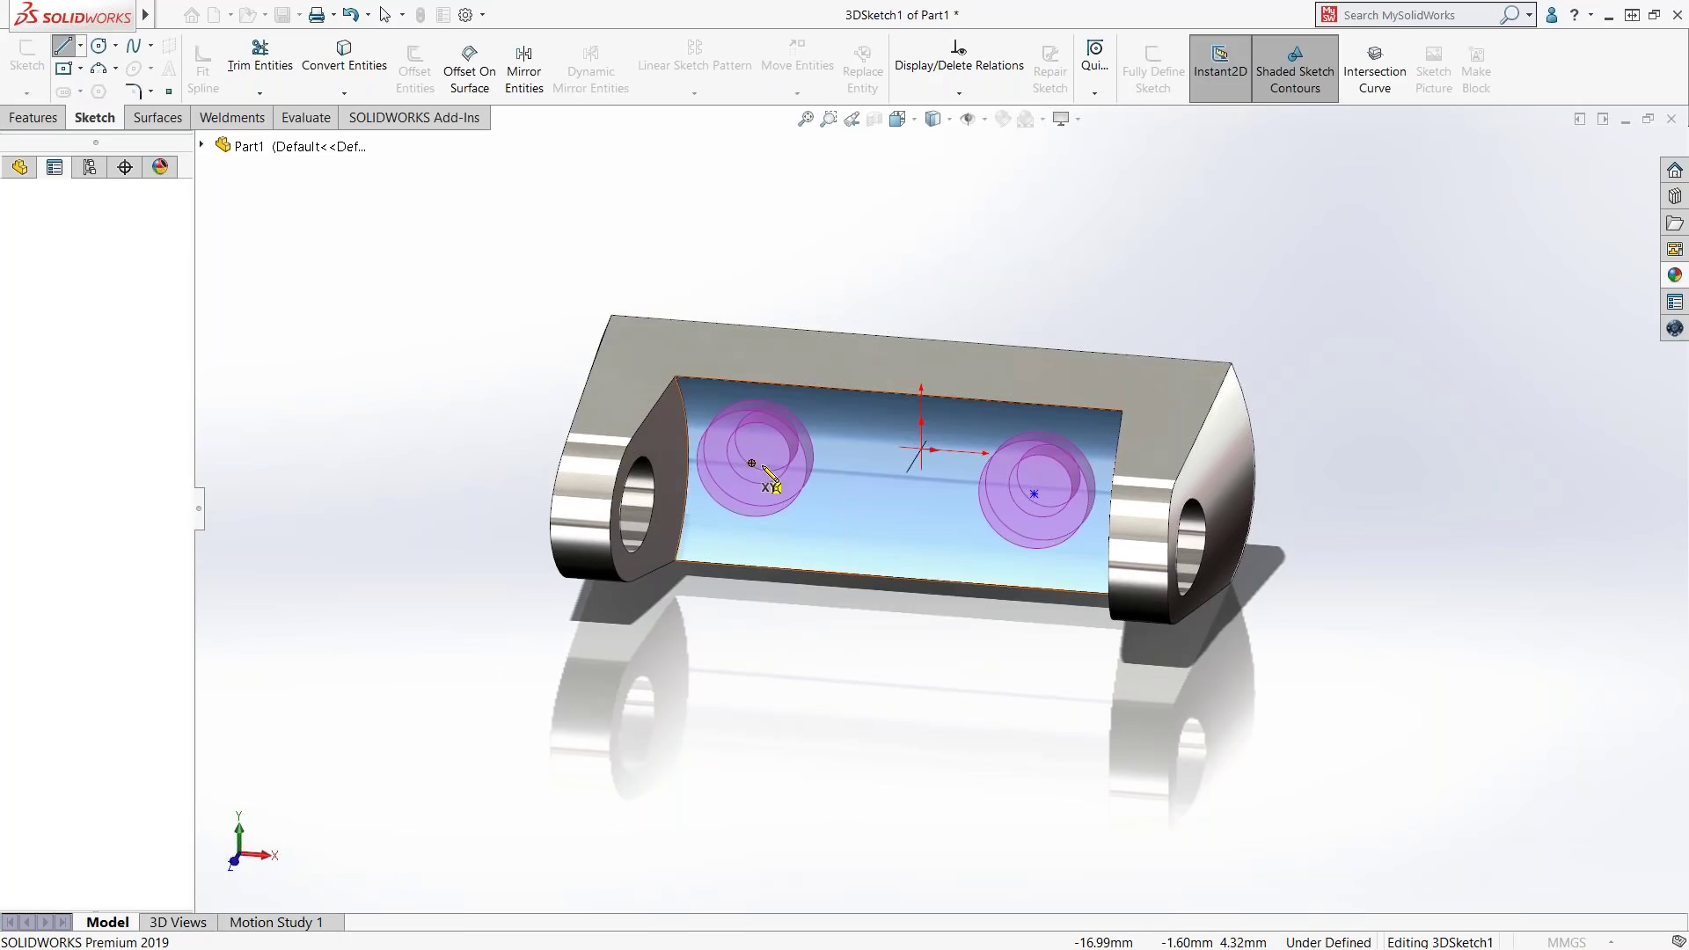
left_click(1035, 494)
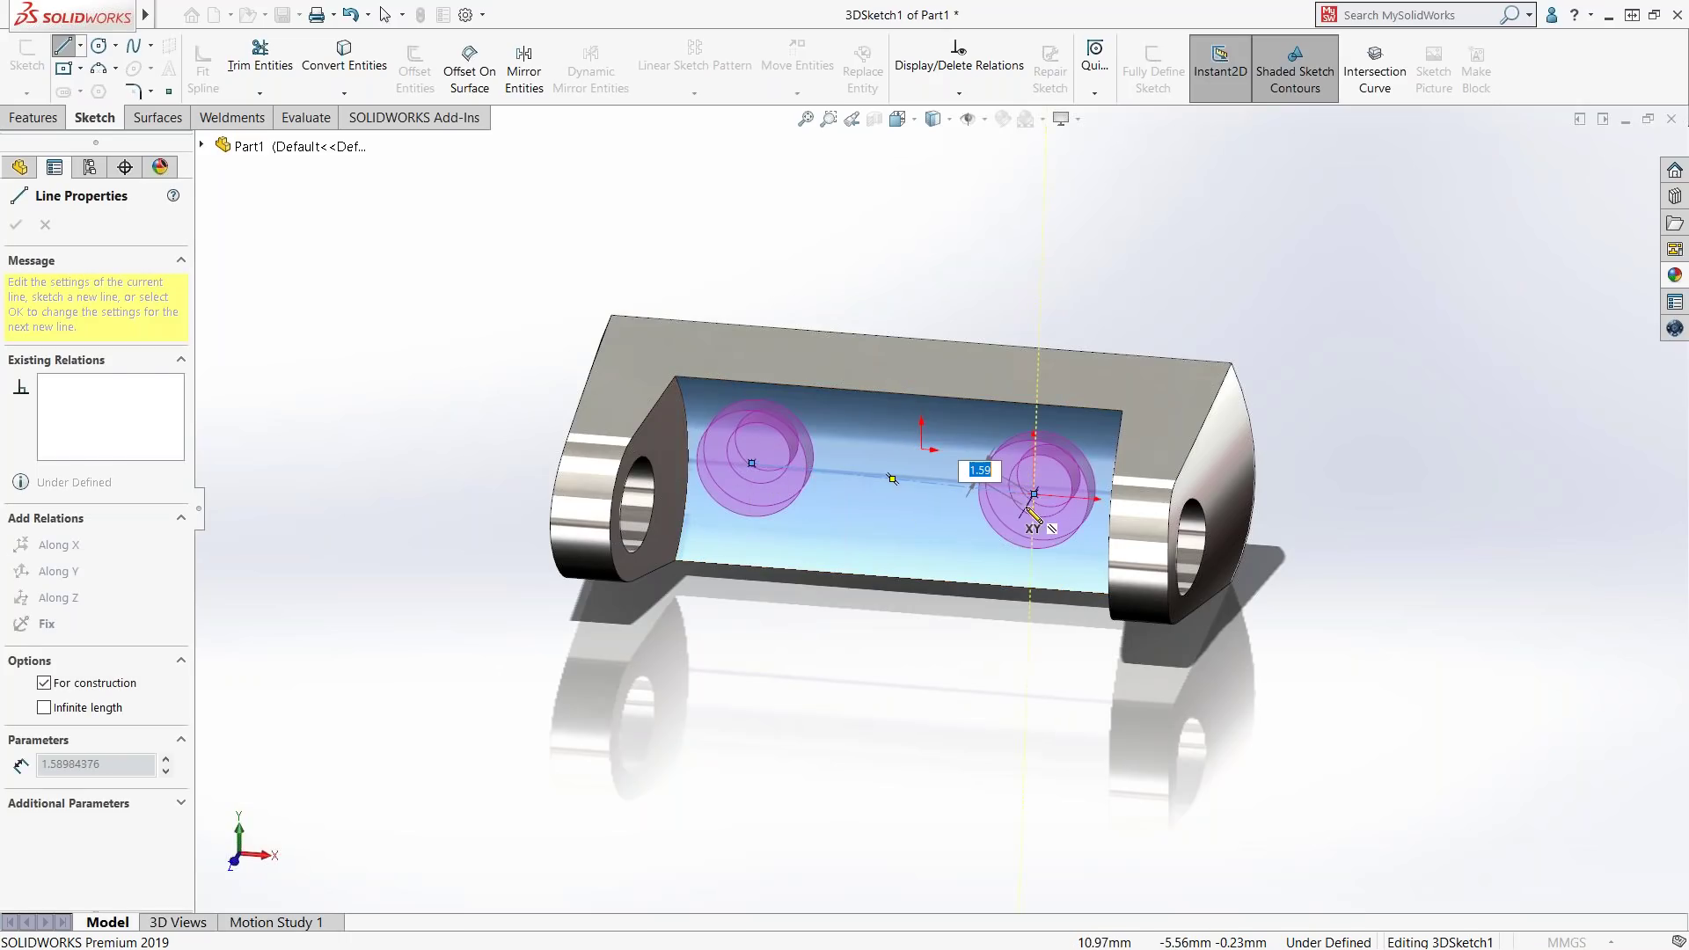
key("Escape")
left_click(937, 483)
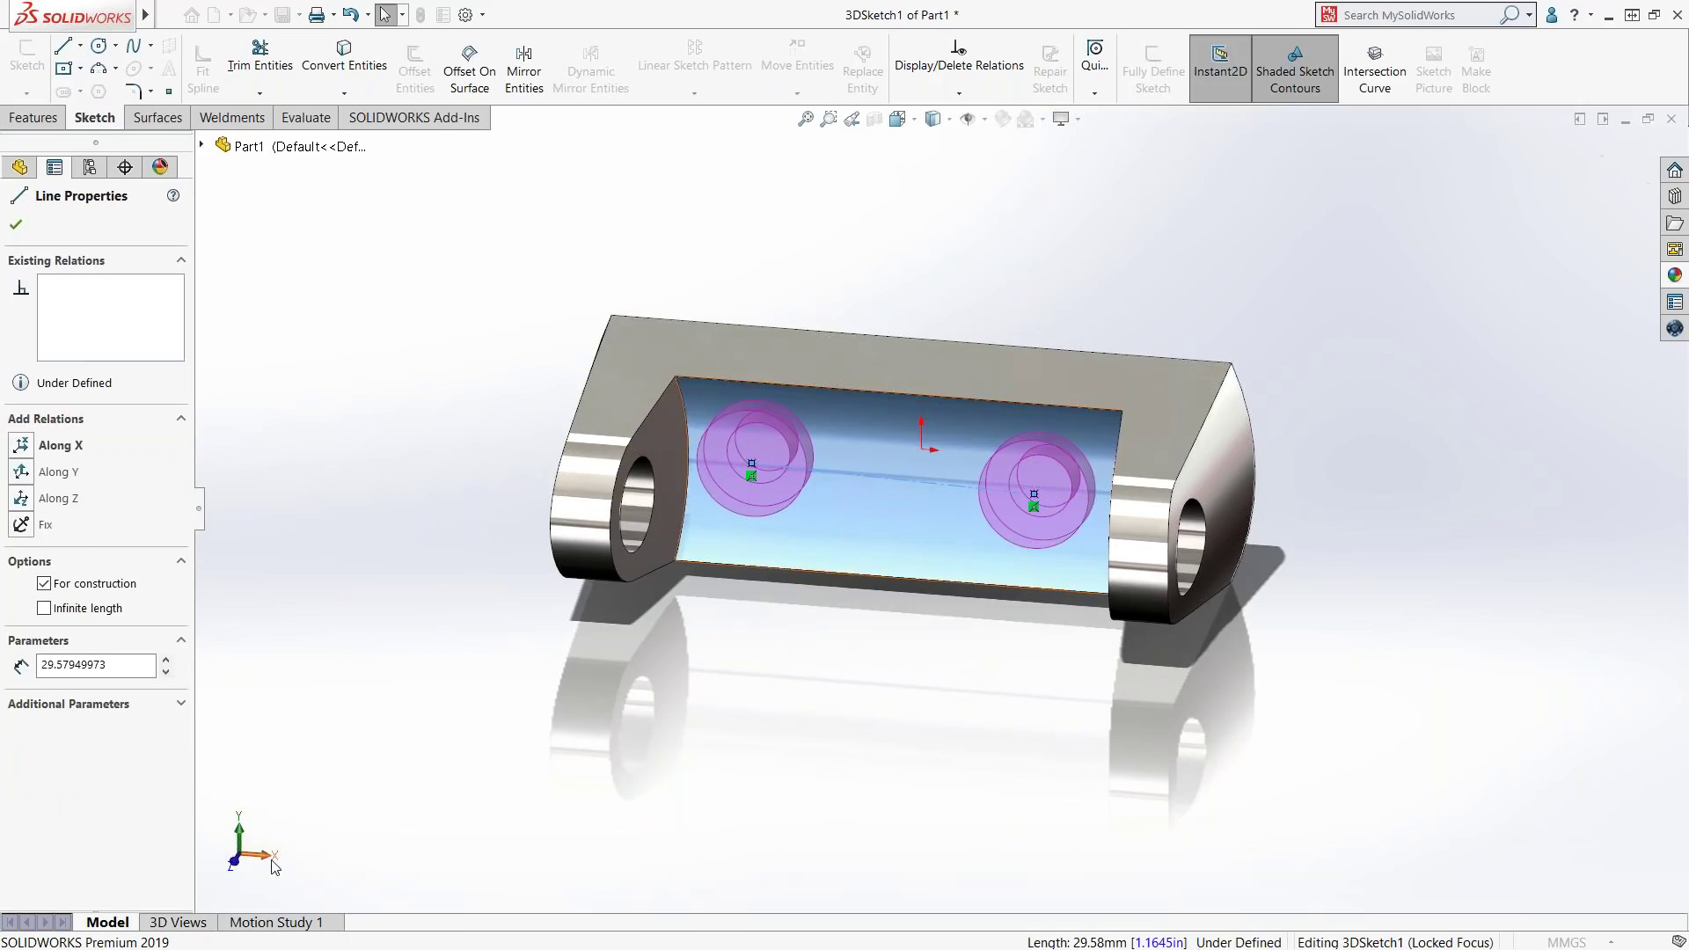
left_click(50, 456)
left_click(410, 425)
middle_click_drag(437, 422, 422, 455)
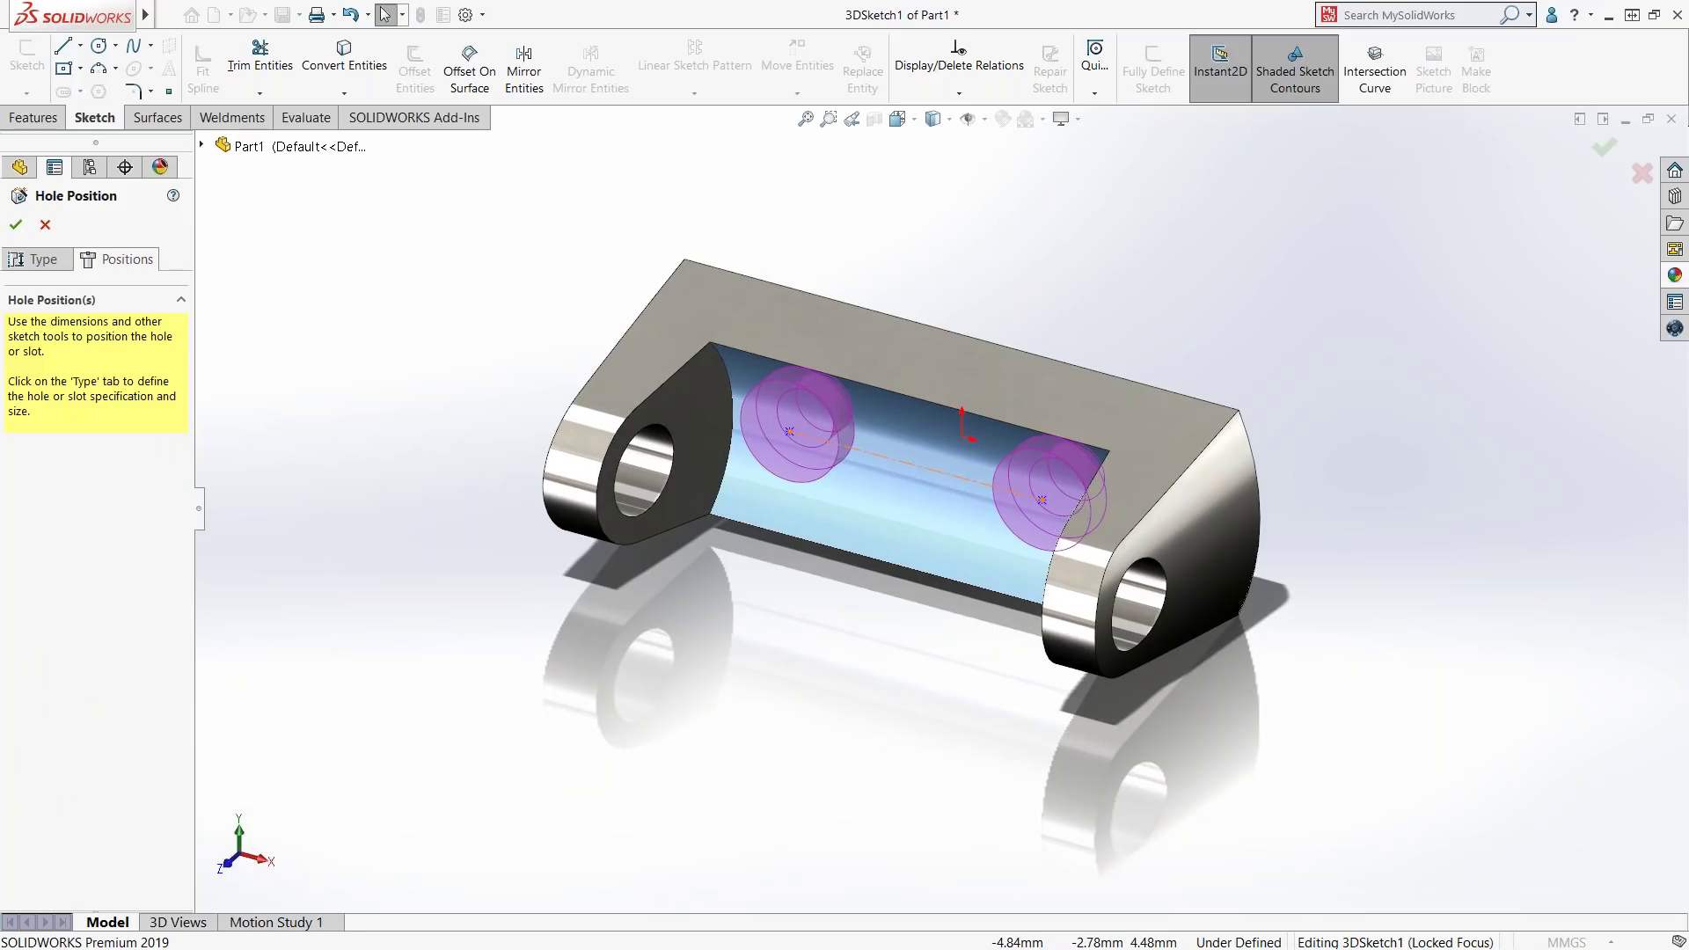
- Draw a construction line from the origin to the midpoint of the line between the hole points and constrain it along Z
right_click_drag(632, 605, 1012, 469)
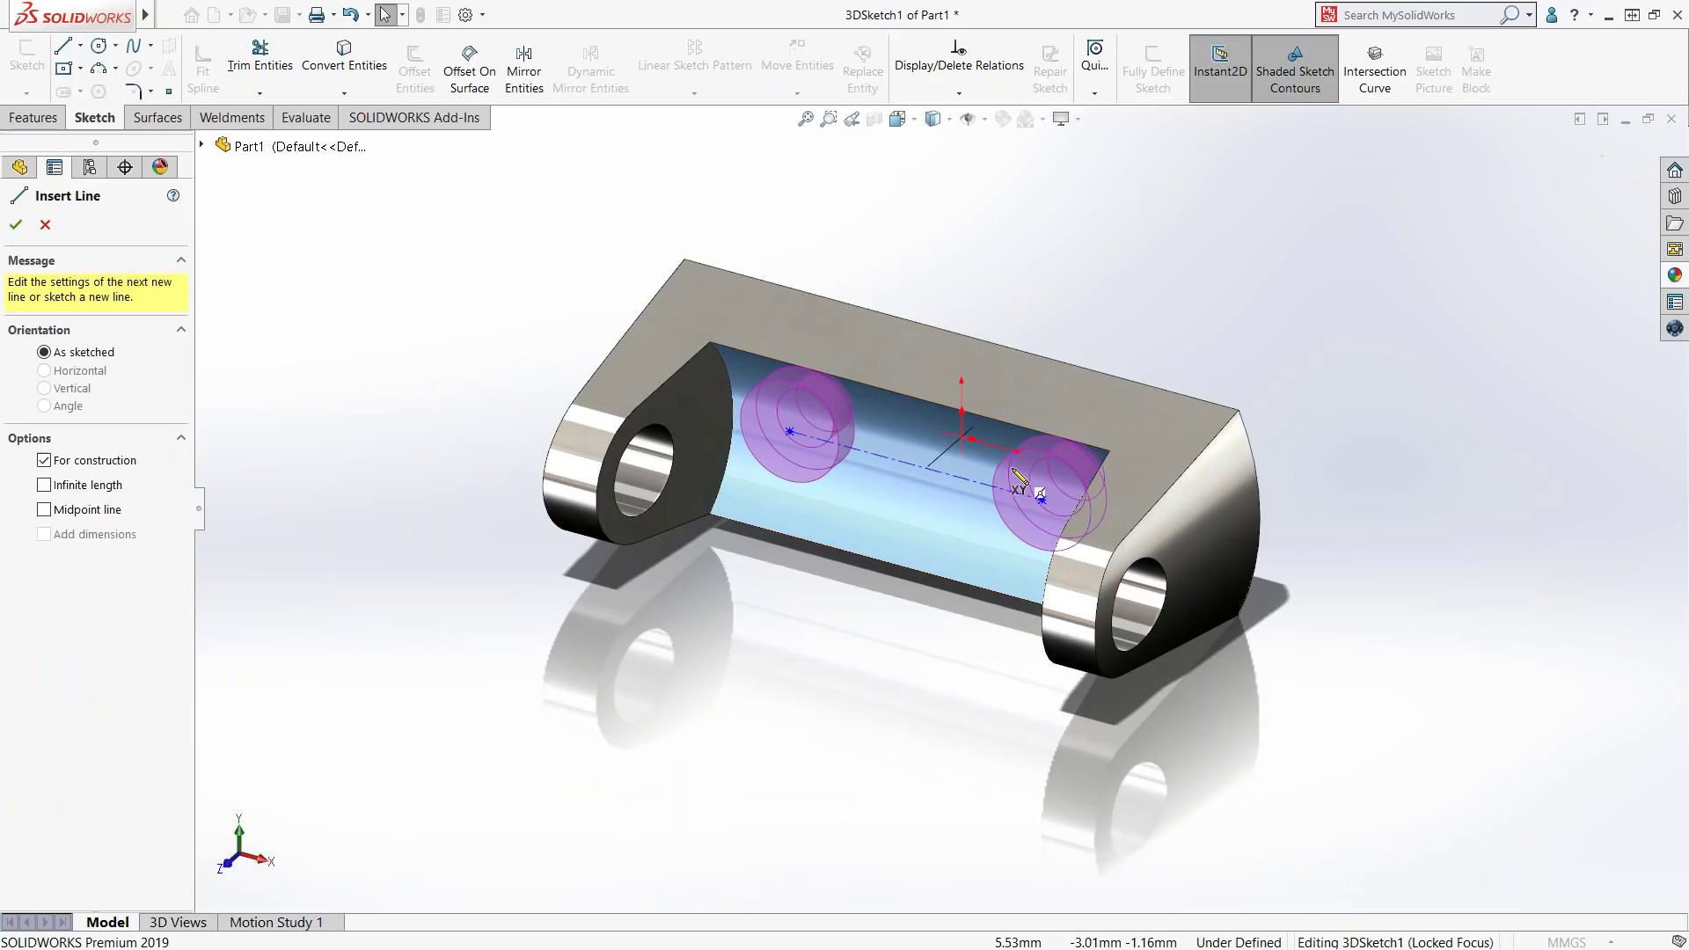
left_click(965, 440)
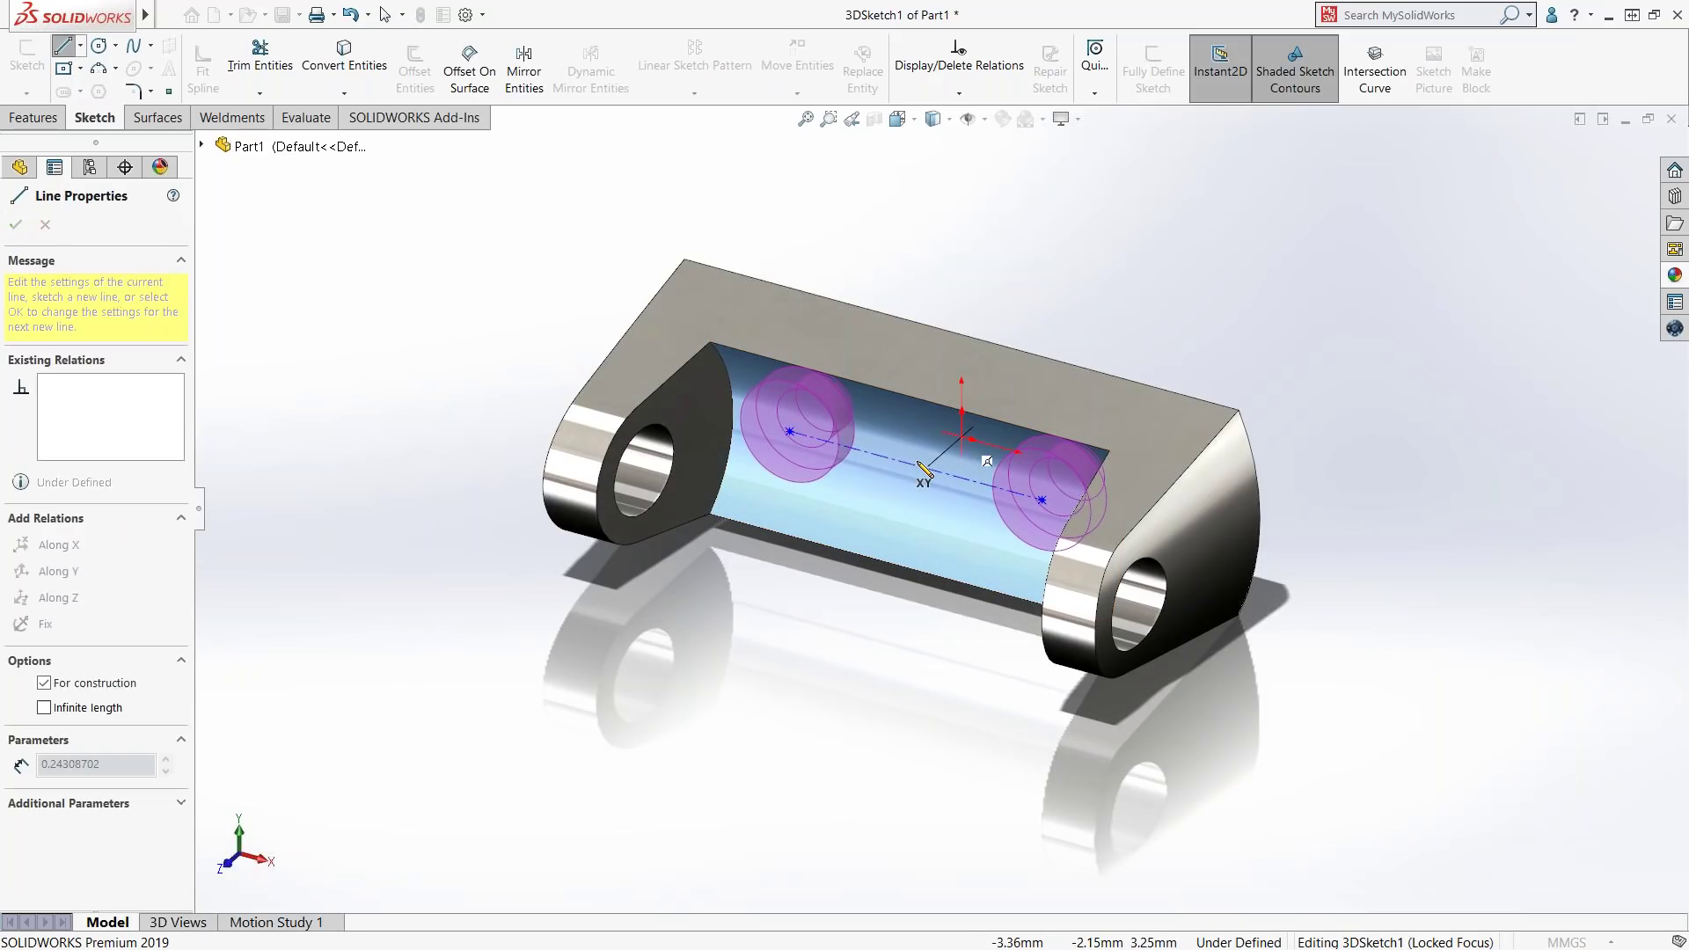
left_click(916, 465)
key("Escape")
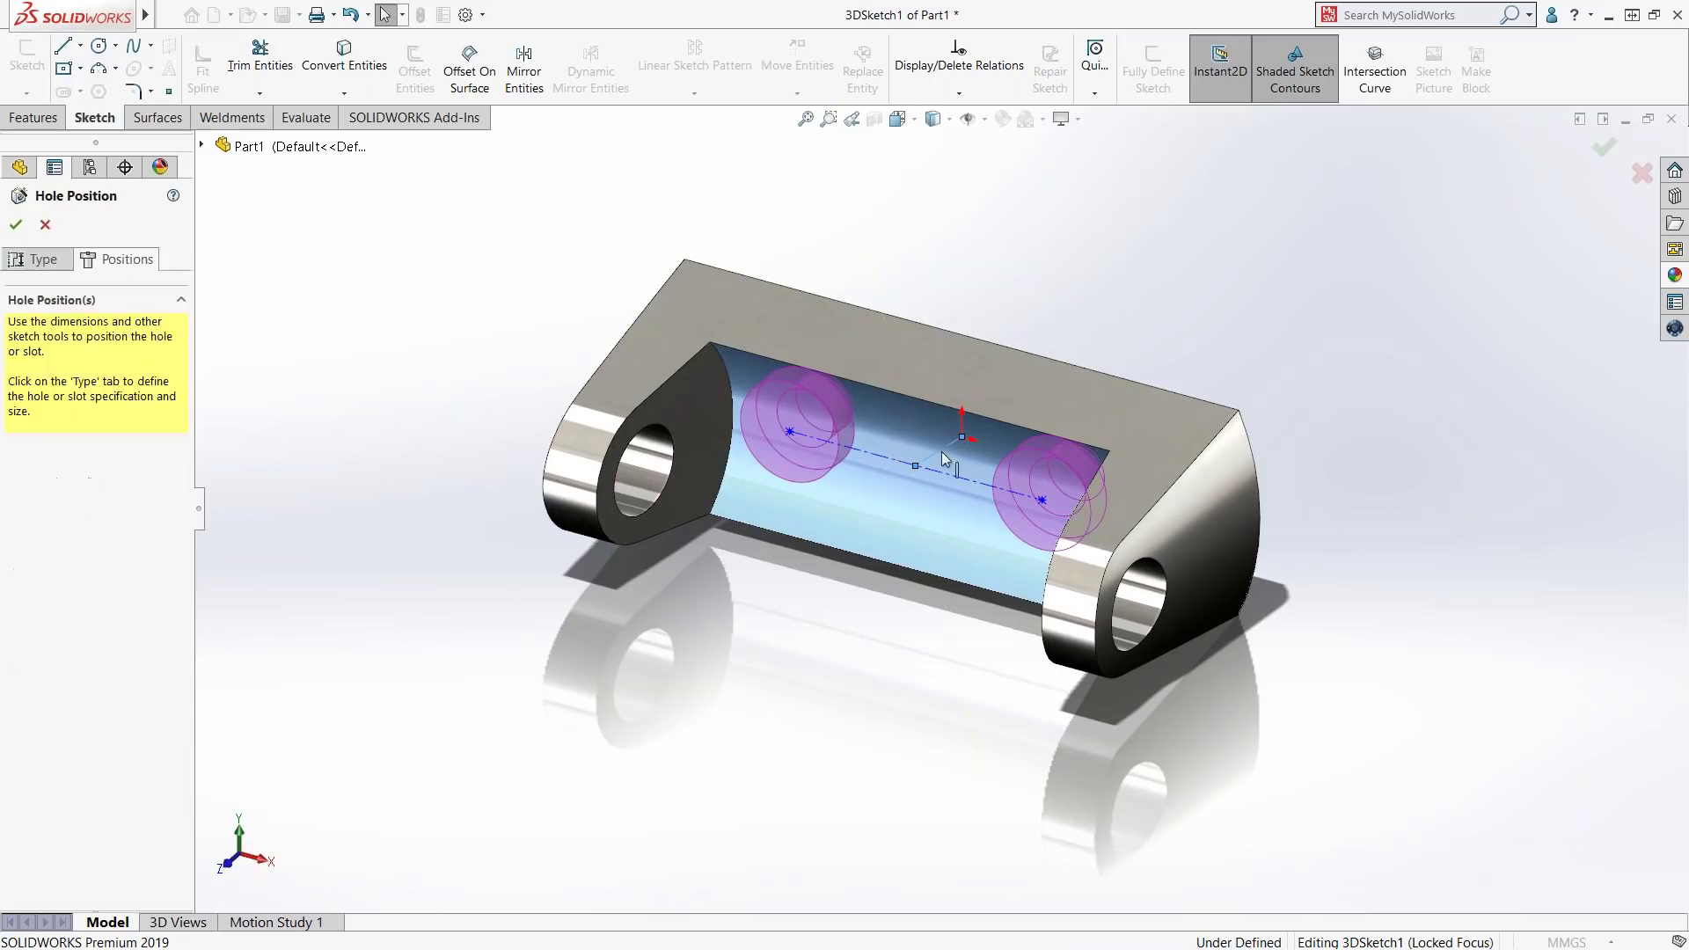
left_click(939, 451)
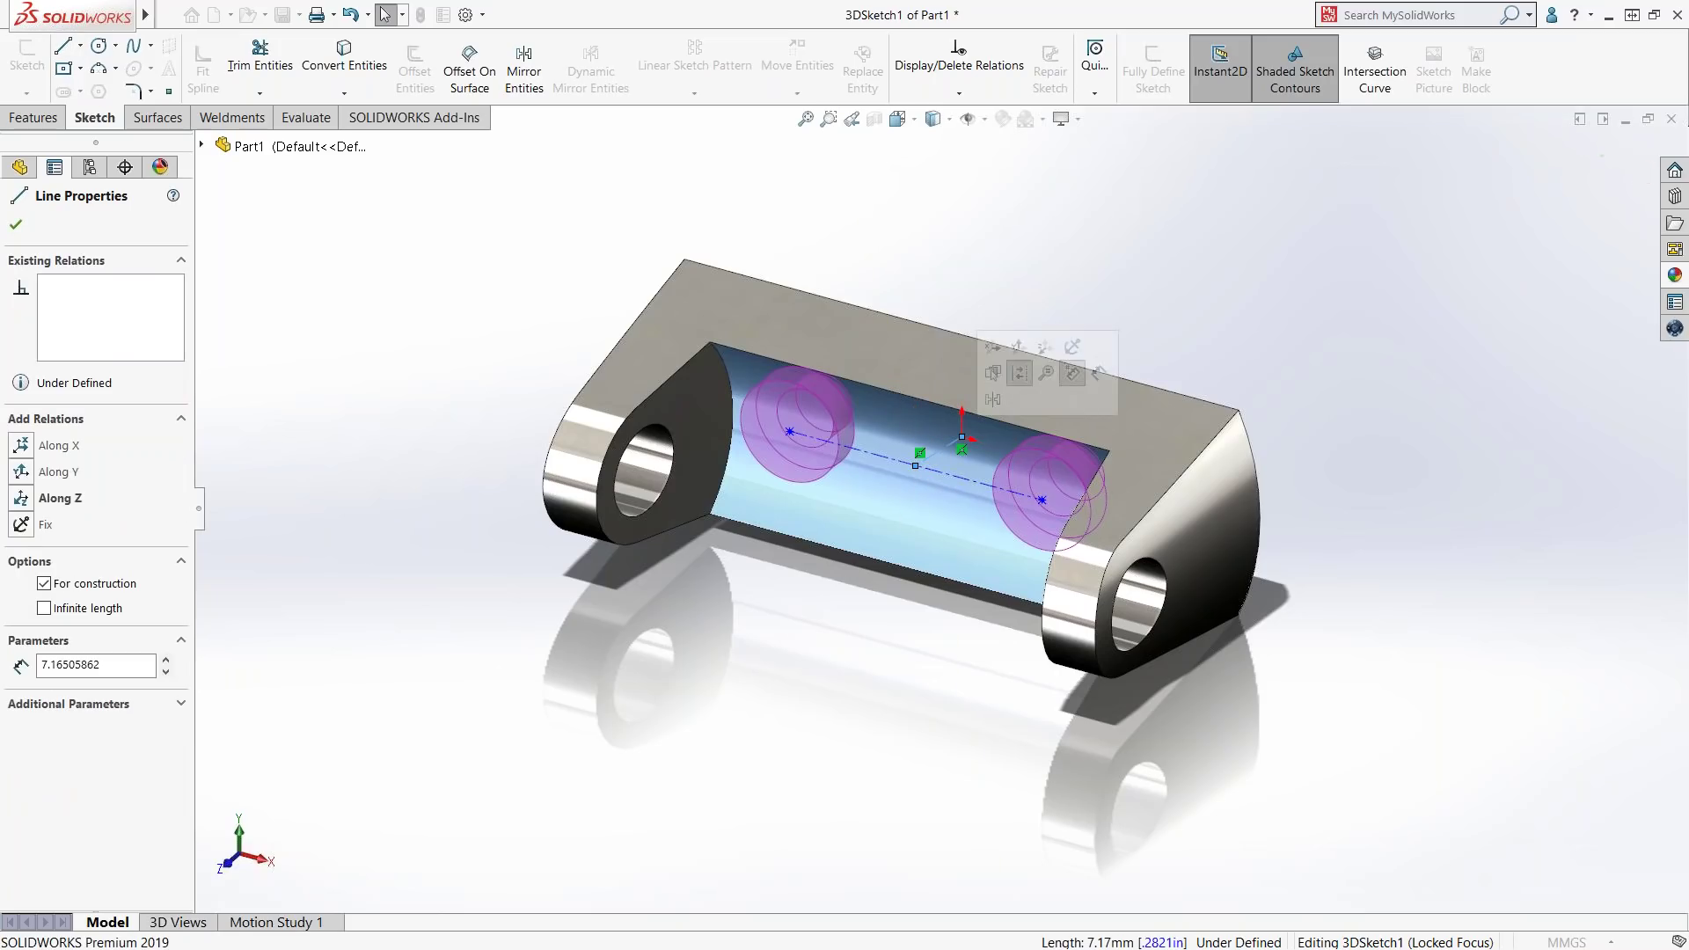
left_click(1072, 374)
left_click(970, 250)
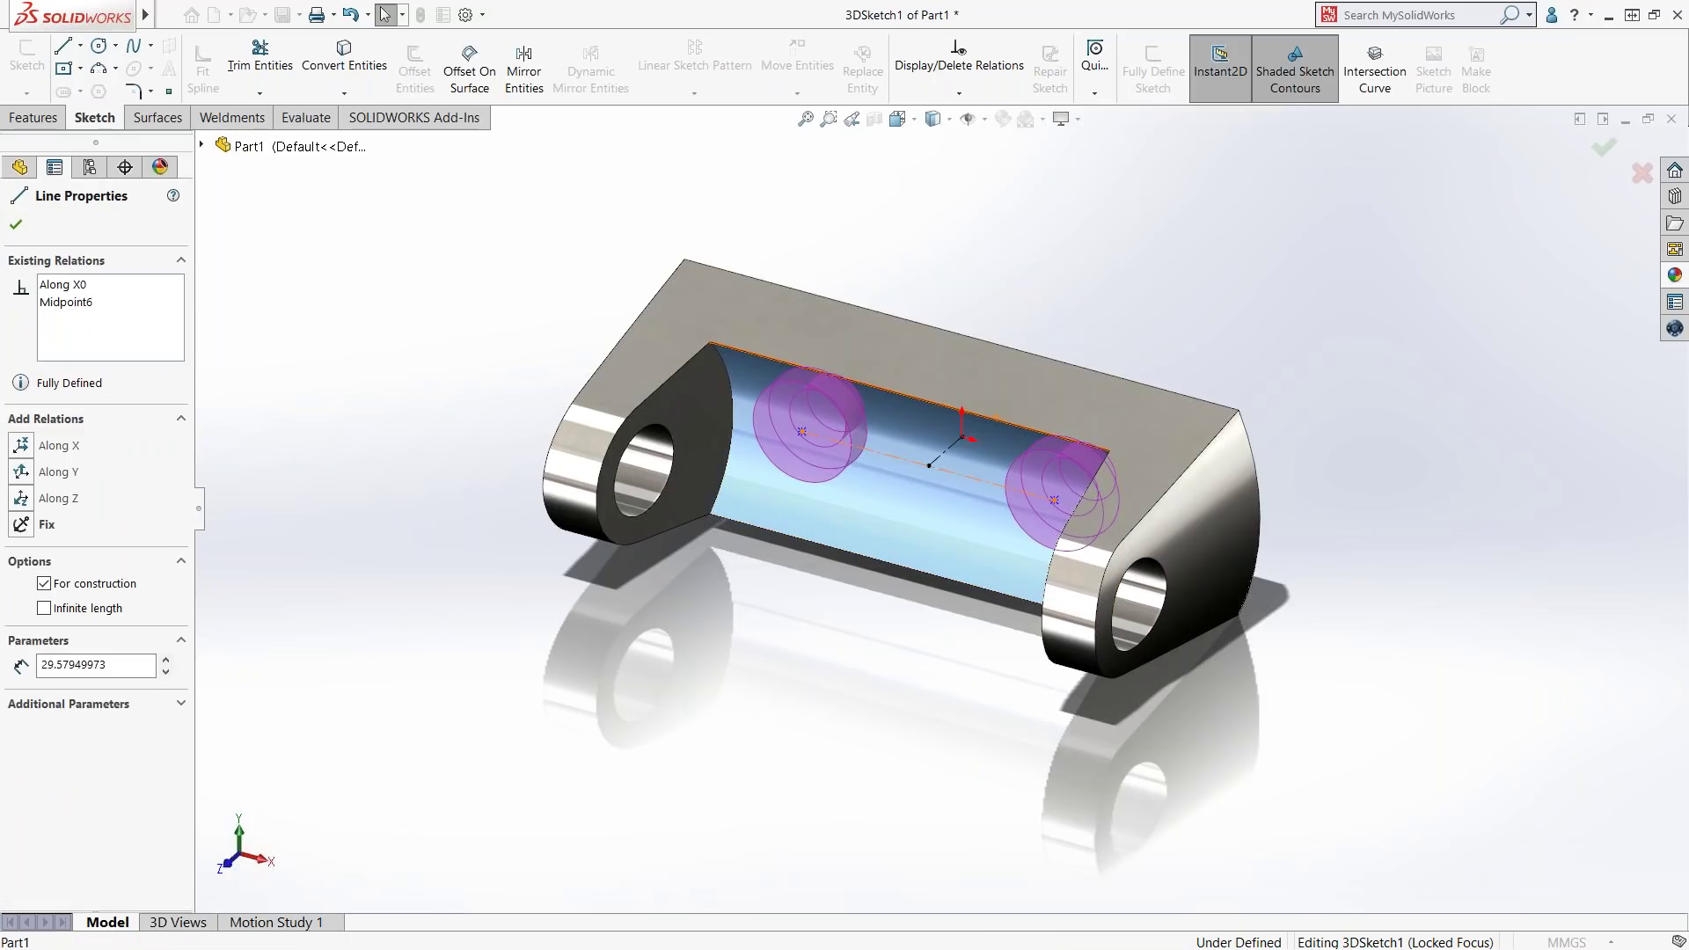
key("Escape")
- Dimension the construction line between the two hole points to 30 mm and finish editing the counterbore feature
right_click_drag(879, 546, 882, 482)
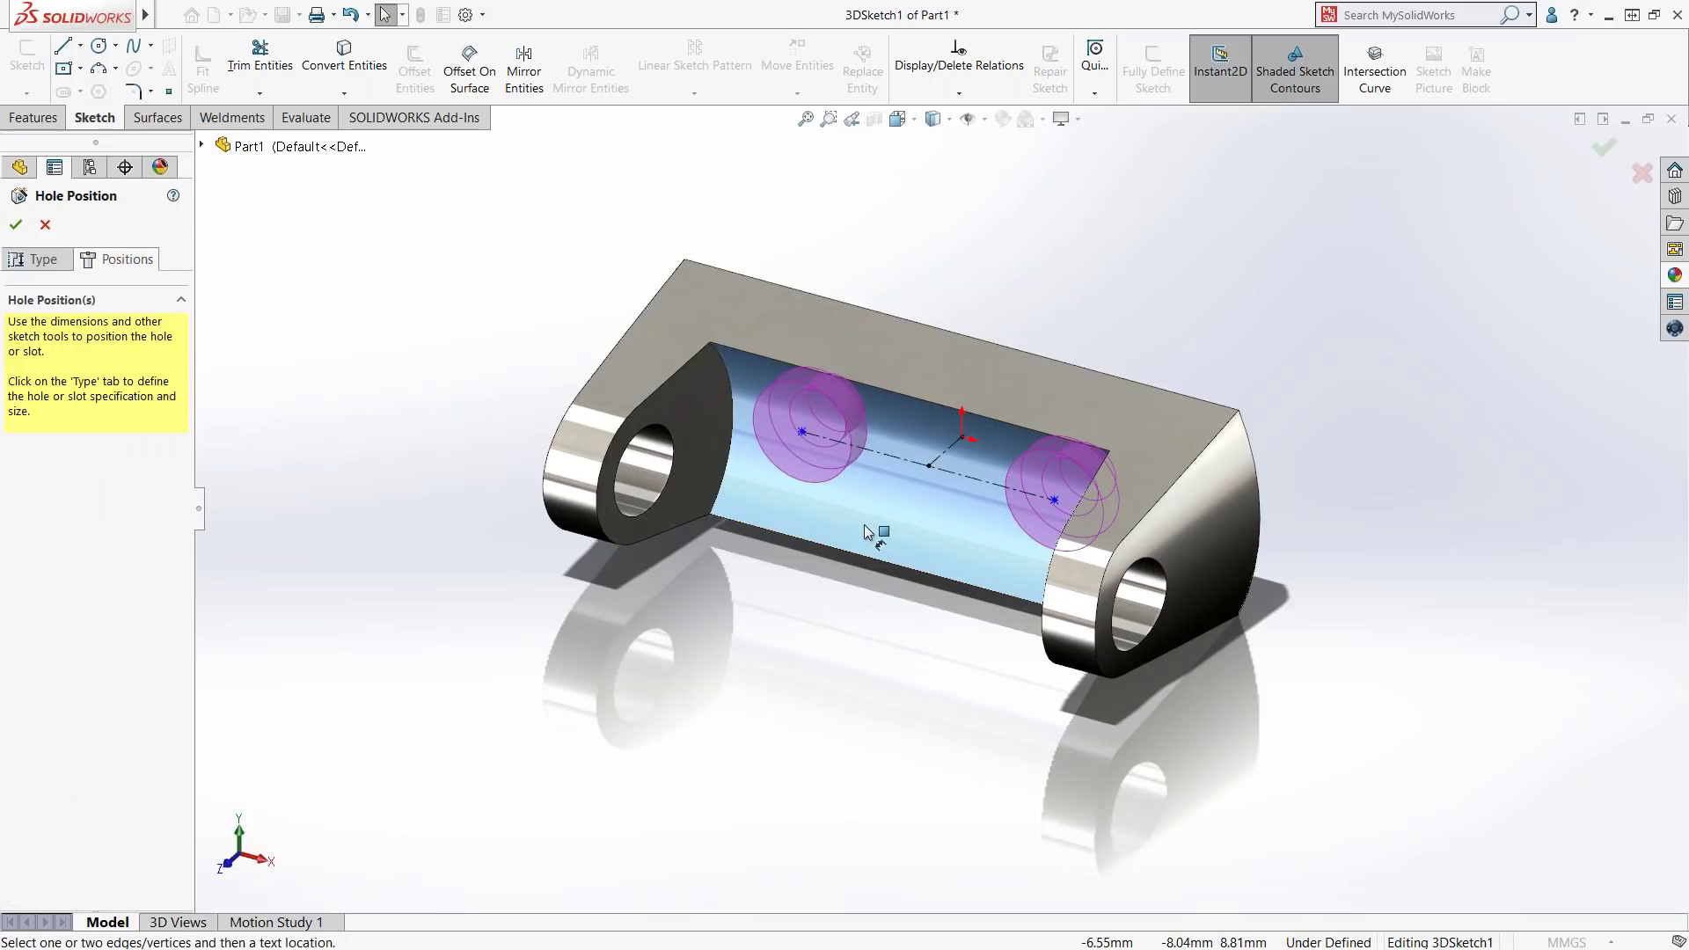
right_click_drag(866, 638, 870, 551)
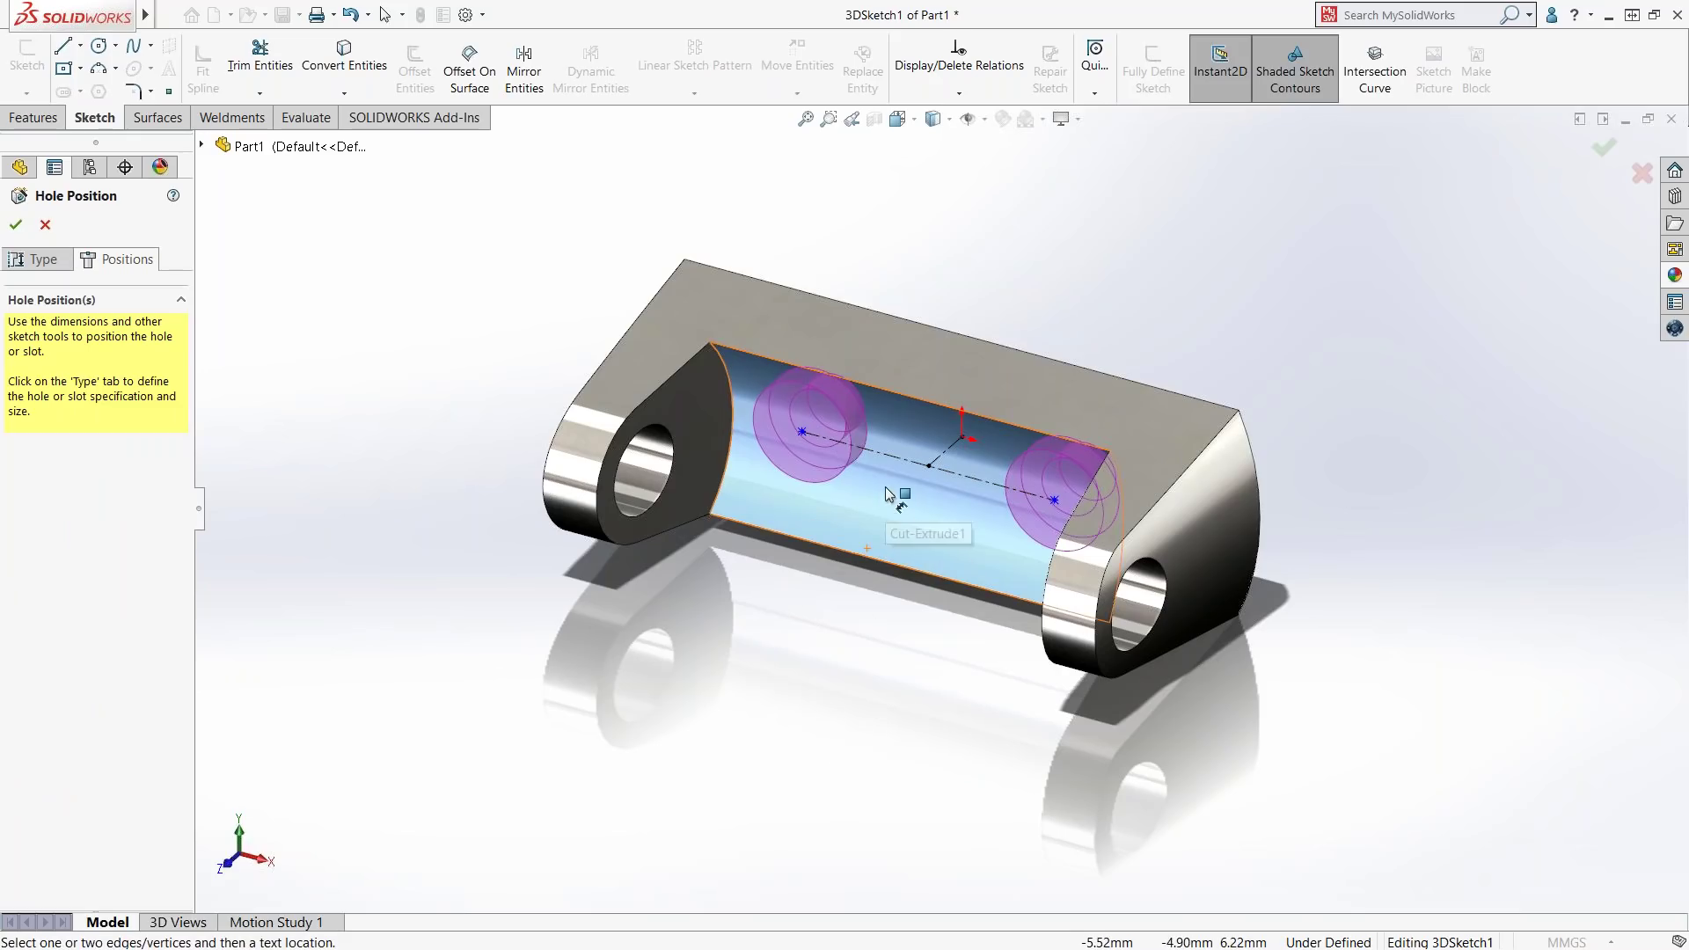
left_click(869, 449)
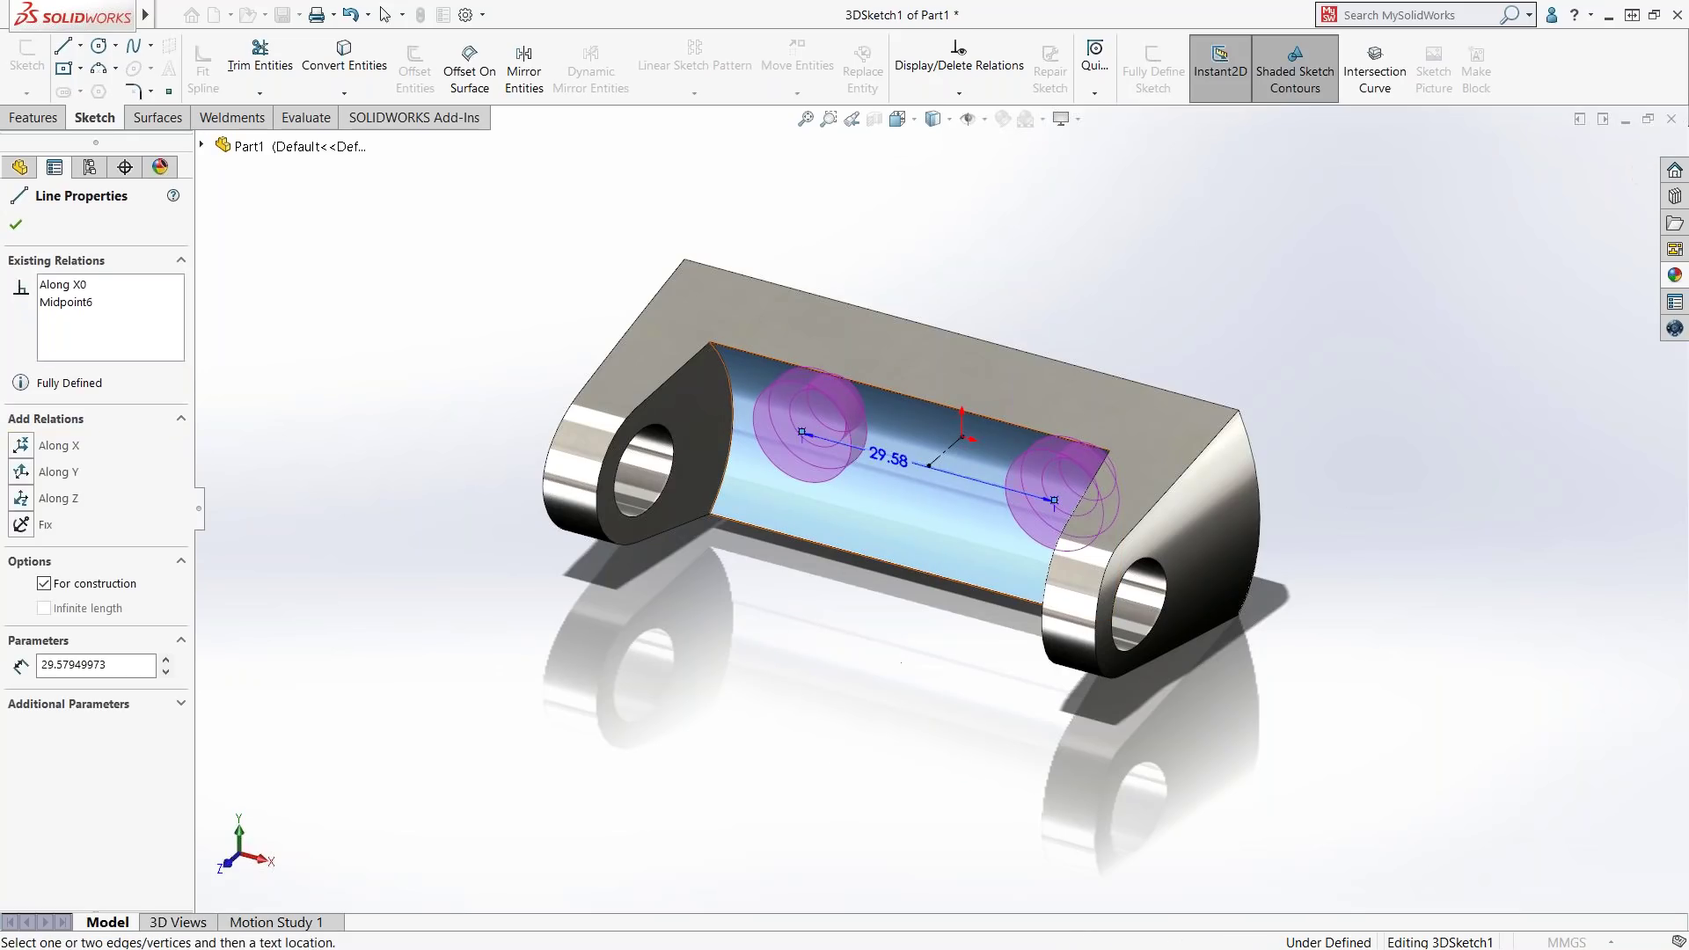
left_click(884, 645)
type("30")
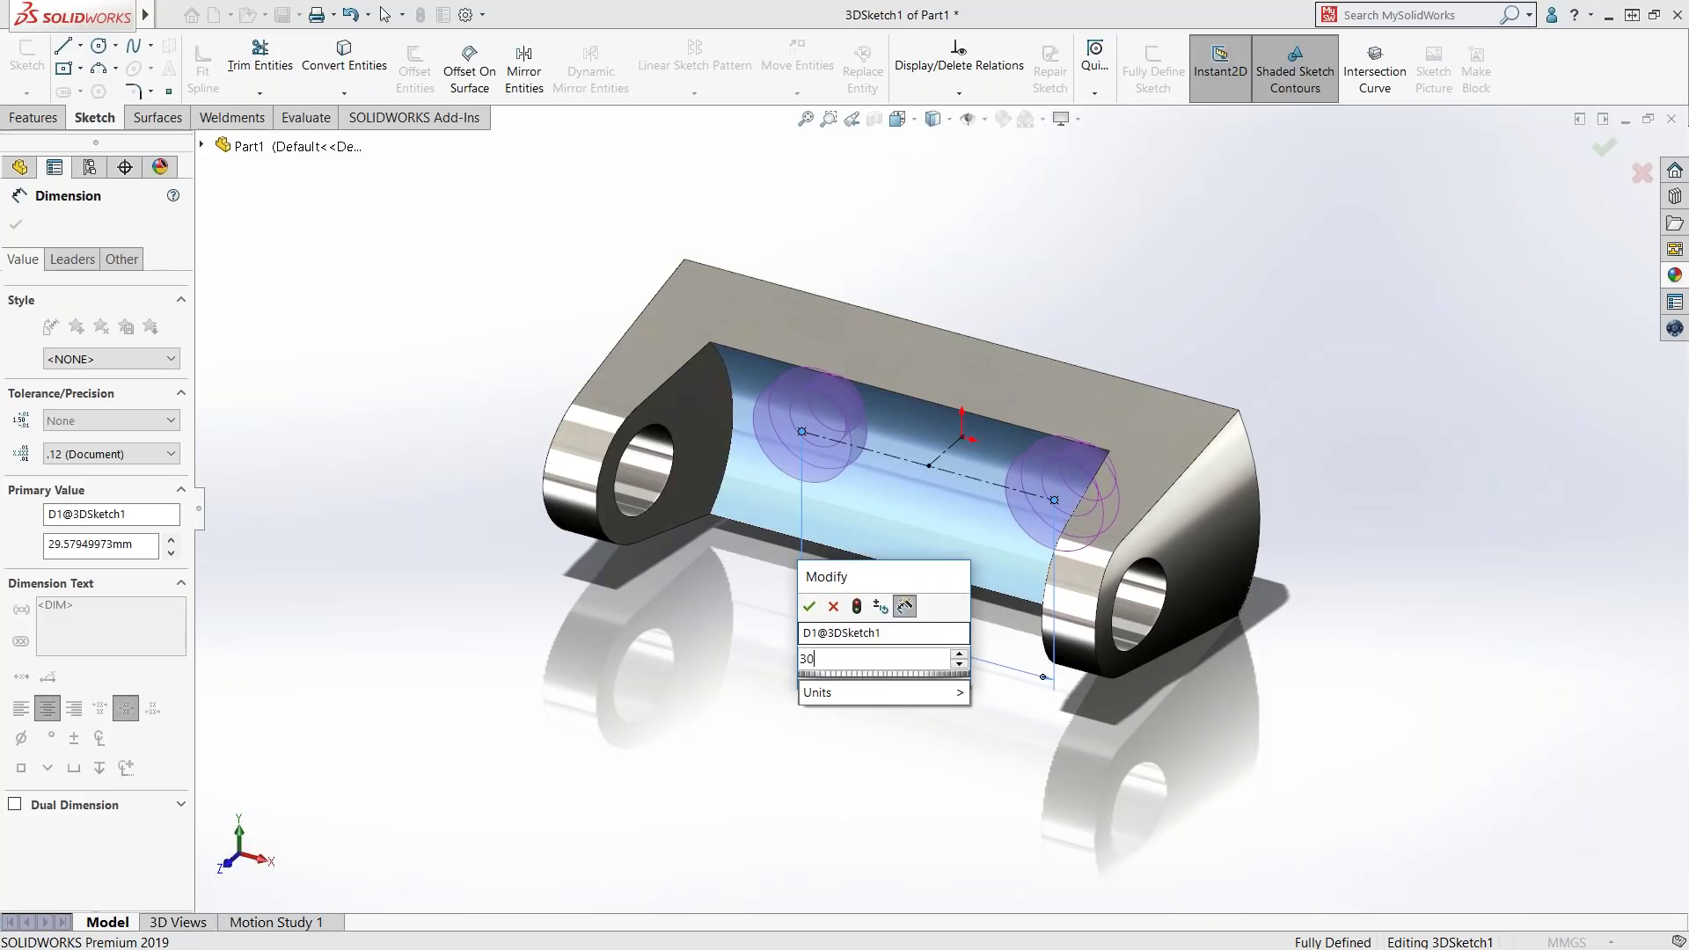
key("Return")
key("Escape")
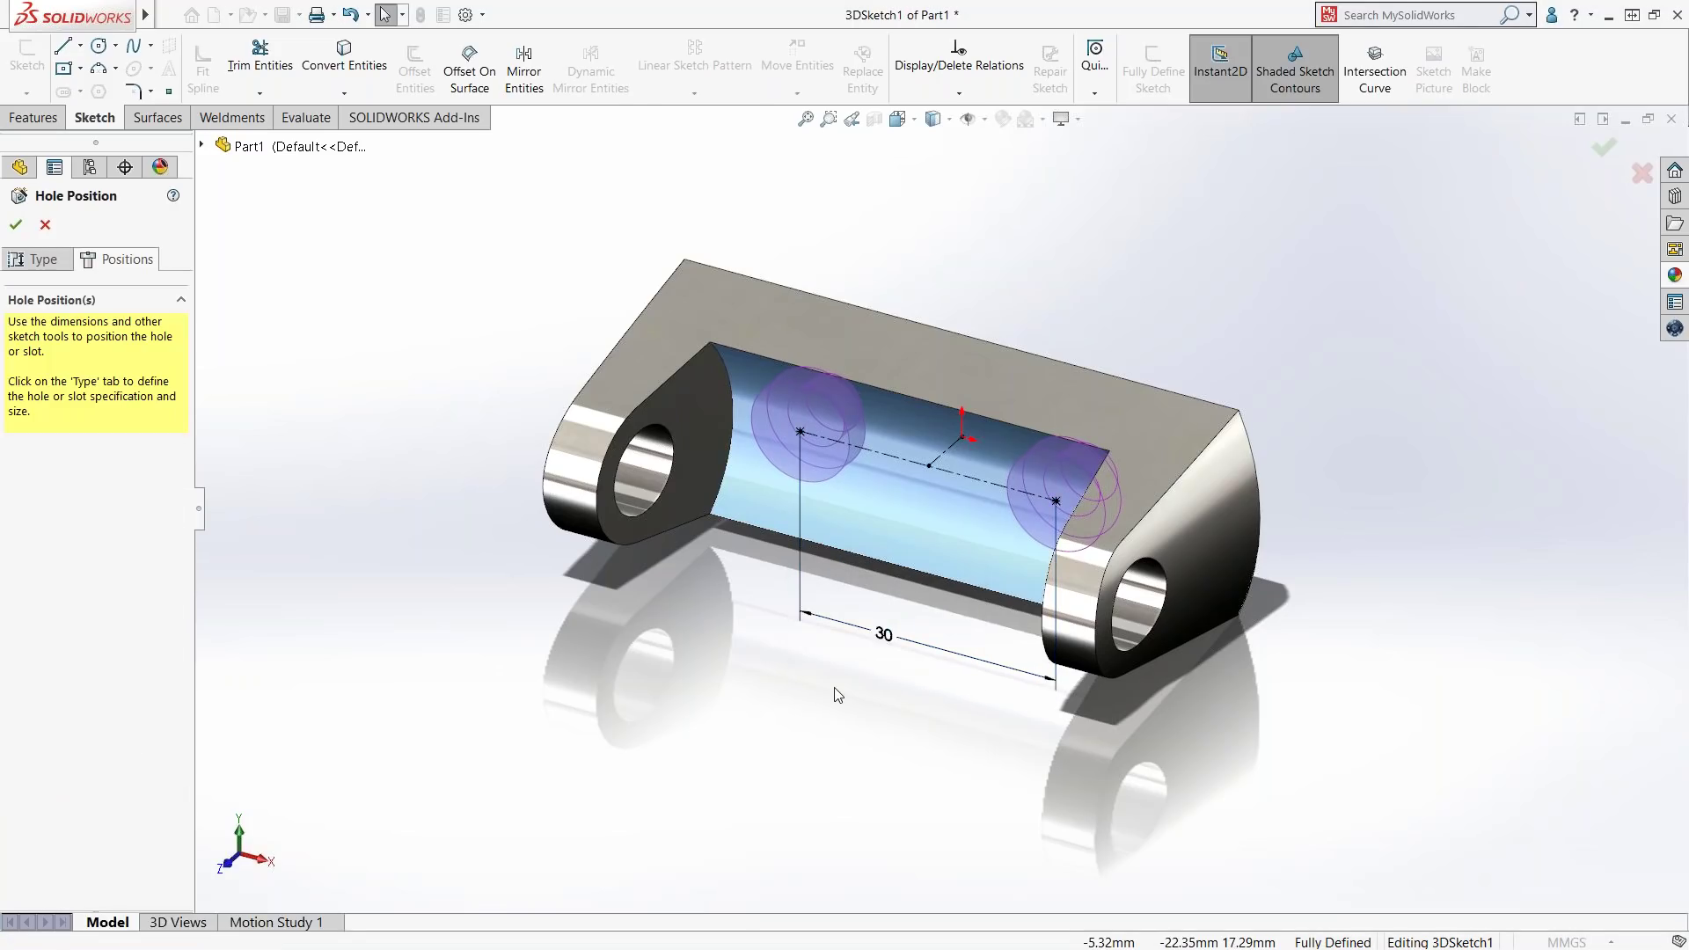
middle_click_drag(835, 692, 848, 690)
left_click(1605, 147)
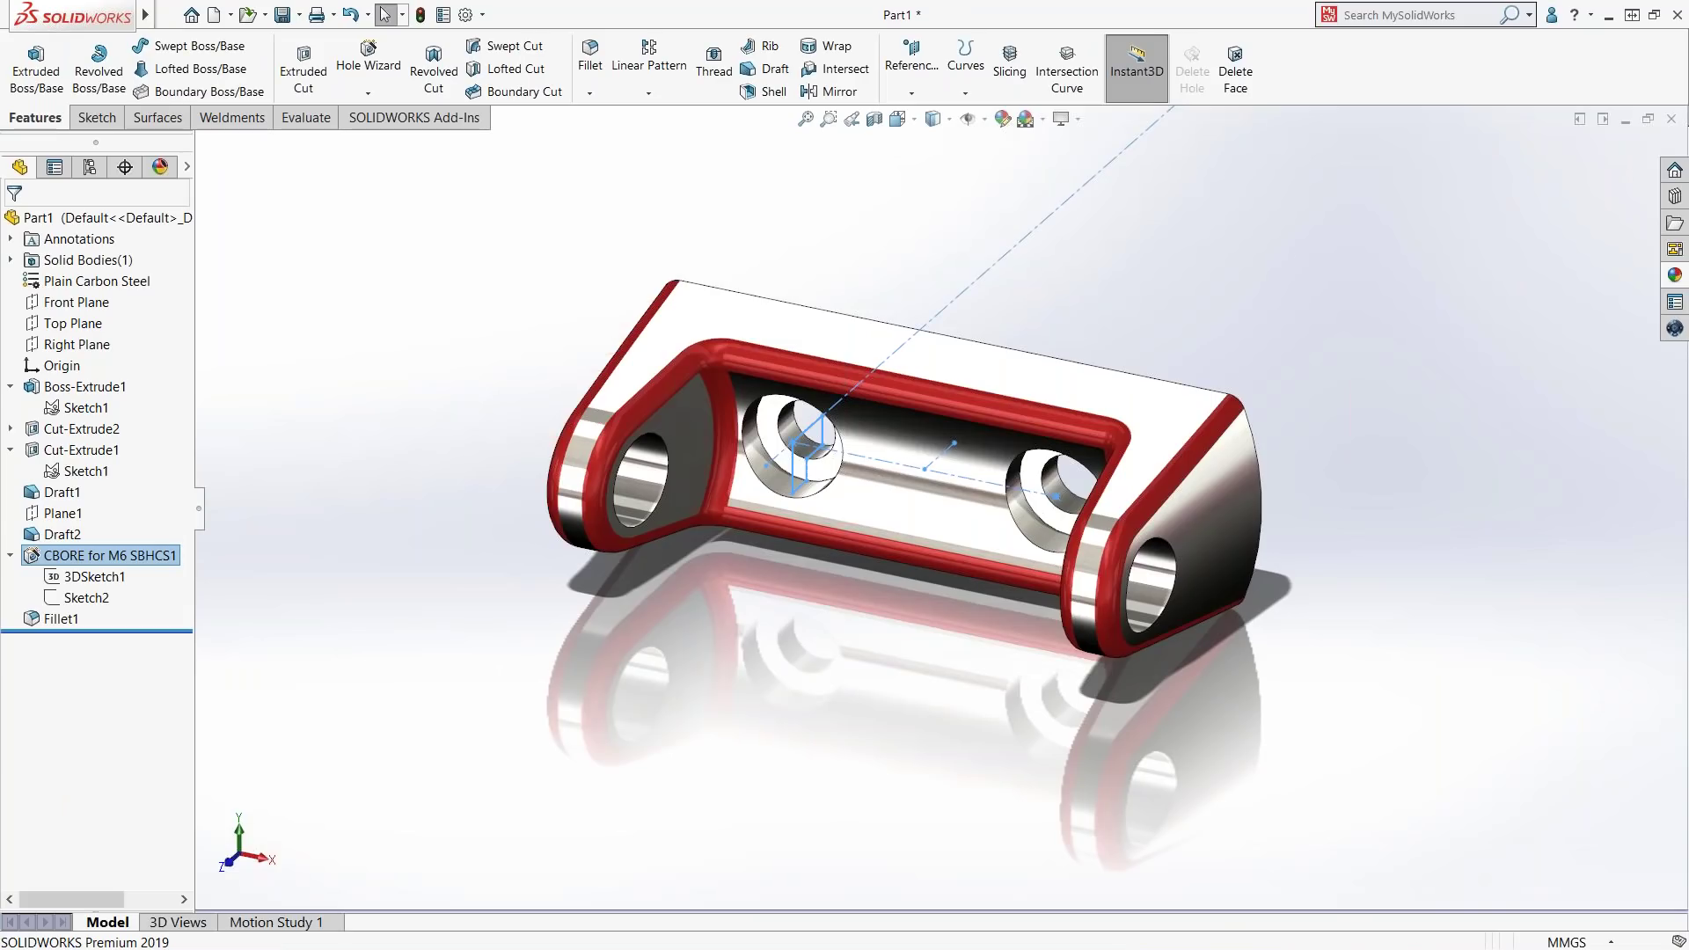
middle_click_drag(848, 690, 926, 676)
key("Escape")
middle_click_drag(920, 426, 831, 477)
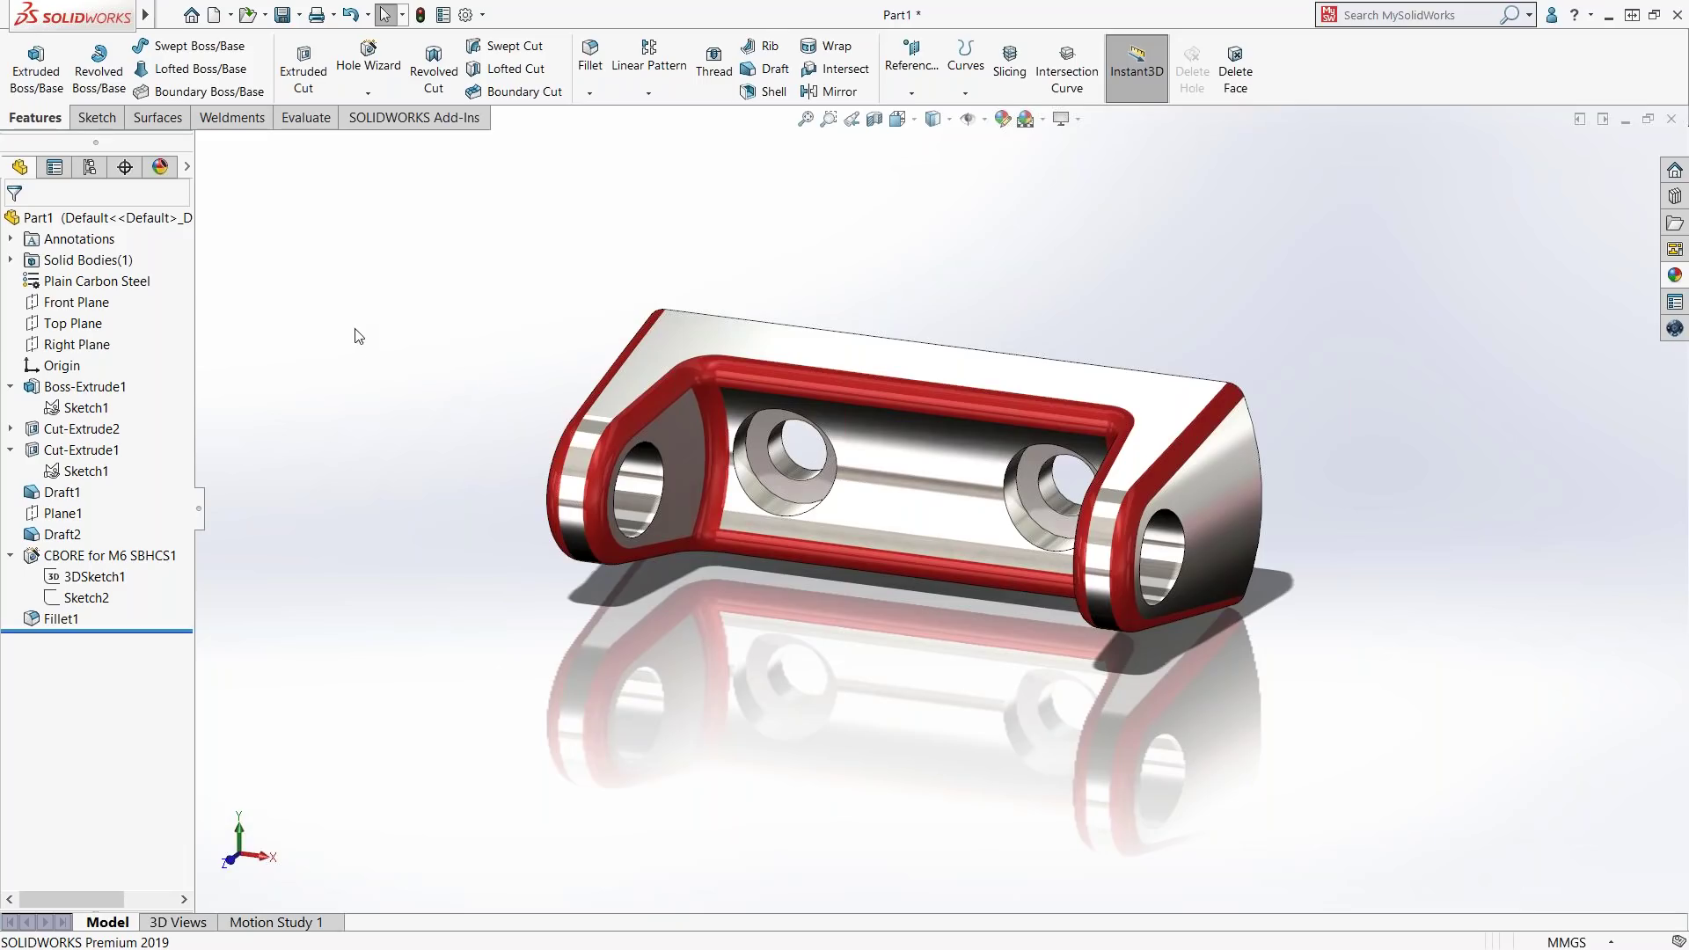
- Load the SOLIDWORKS Simulation add-in and create a new static study for the bracket
left_click(405, 125)
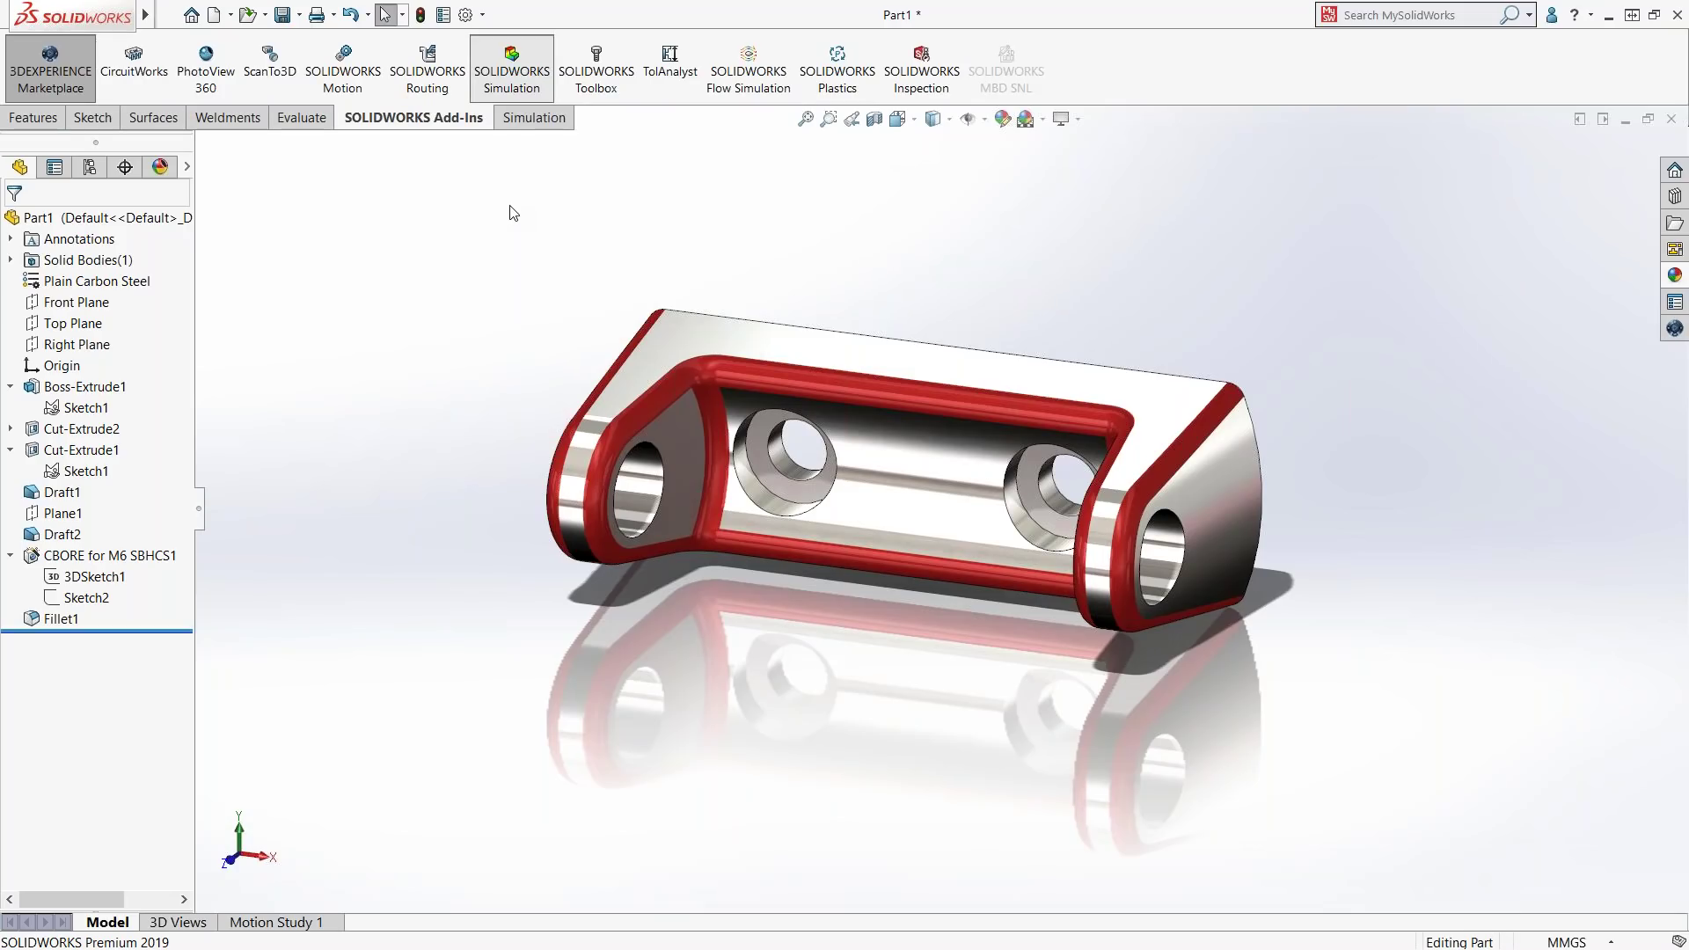
left_click(528, 120)
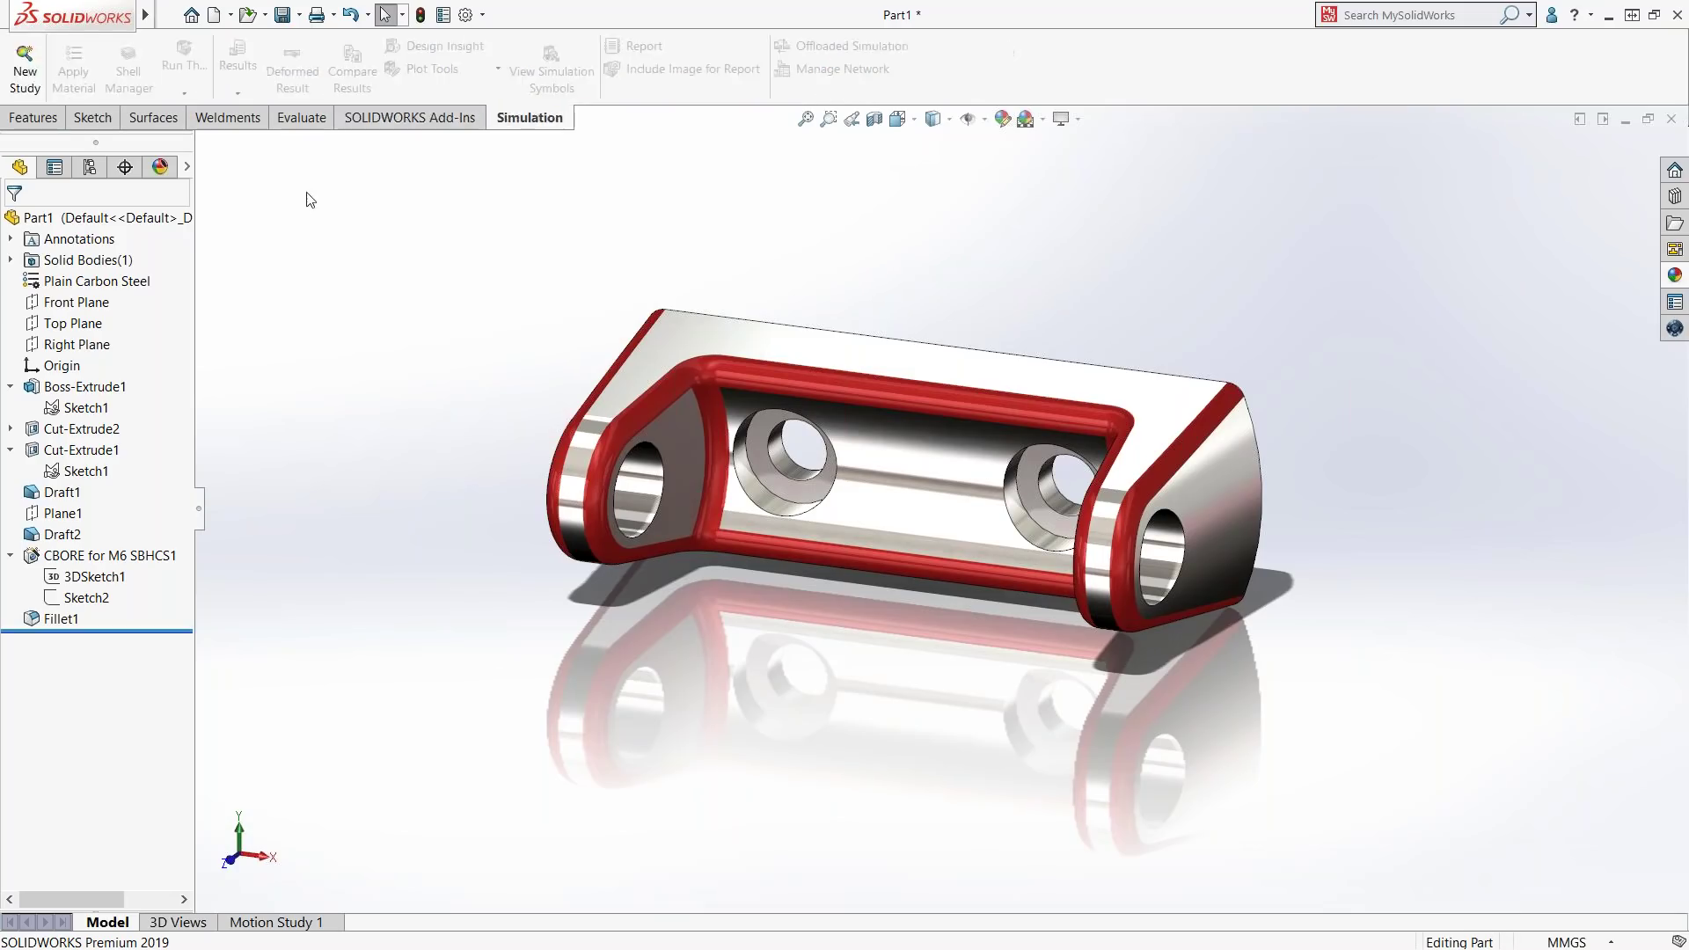
left_click(25, 66)
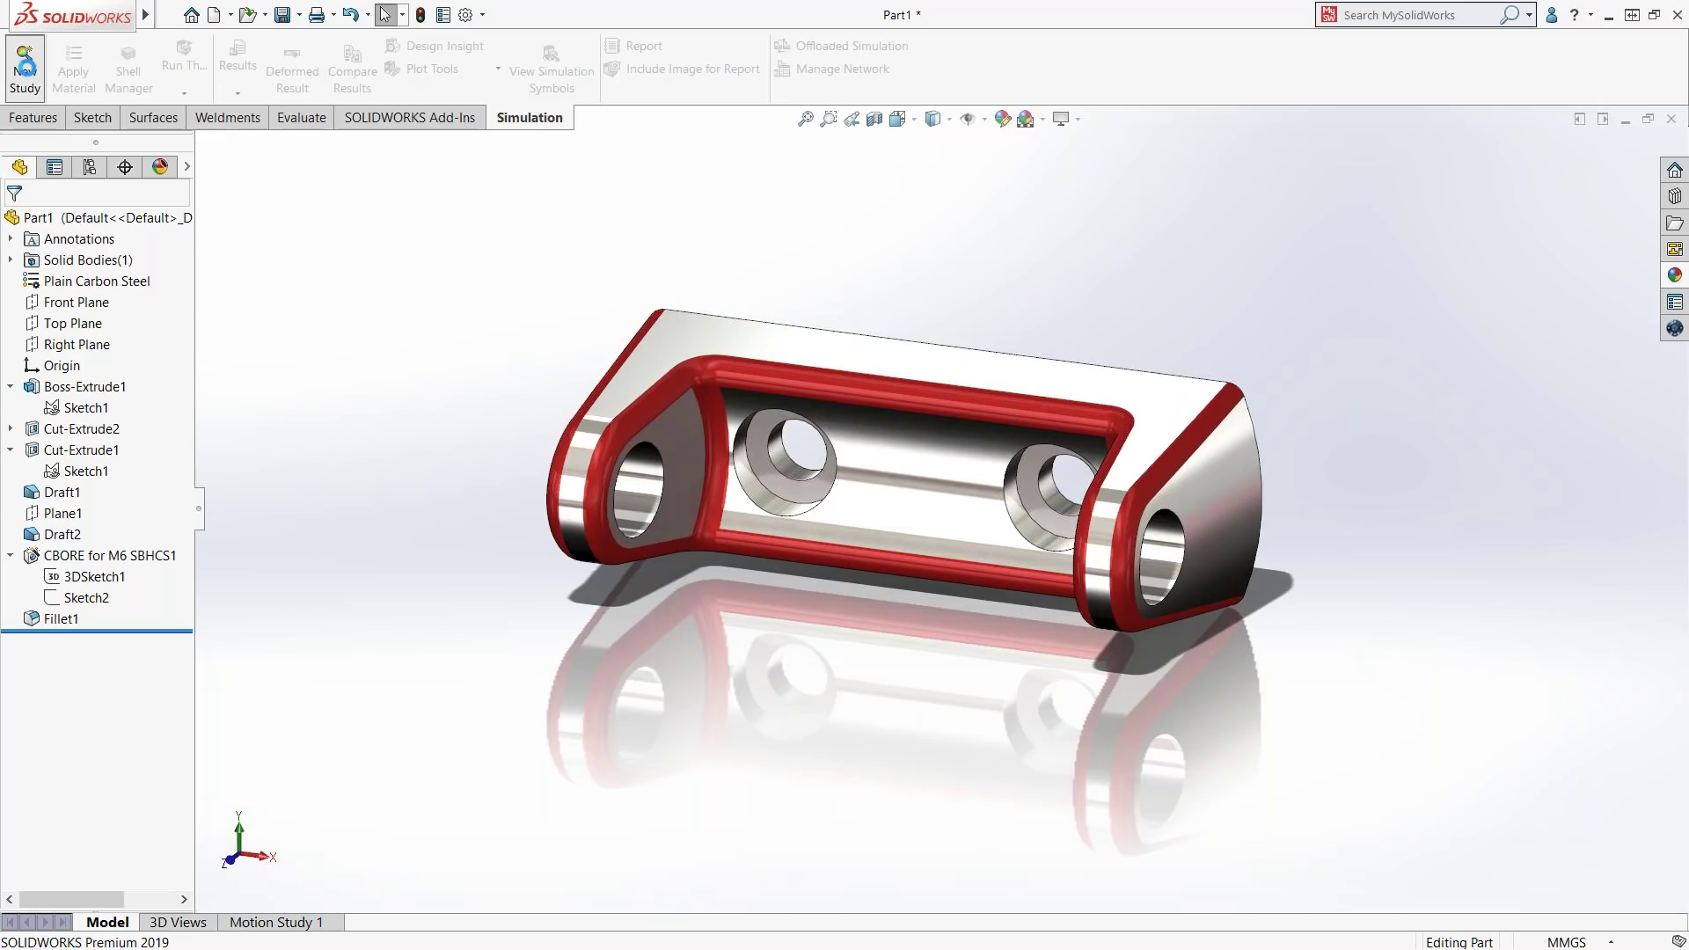
left_click(16, 225)
- Apply a Fixed Geometry fixture to the bracket's flat back face
right_click(57, 465)
left_click(130, 511)
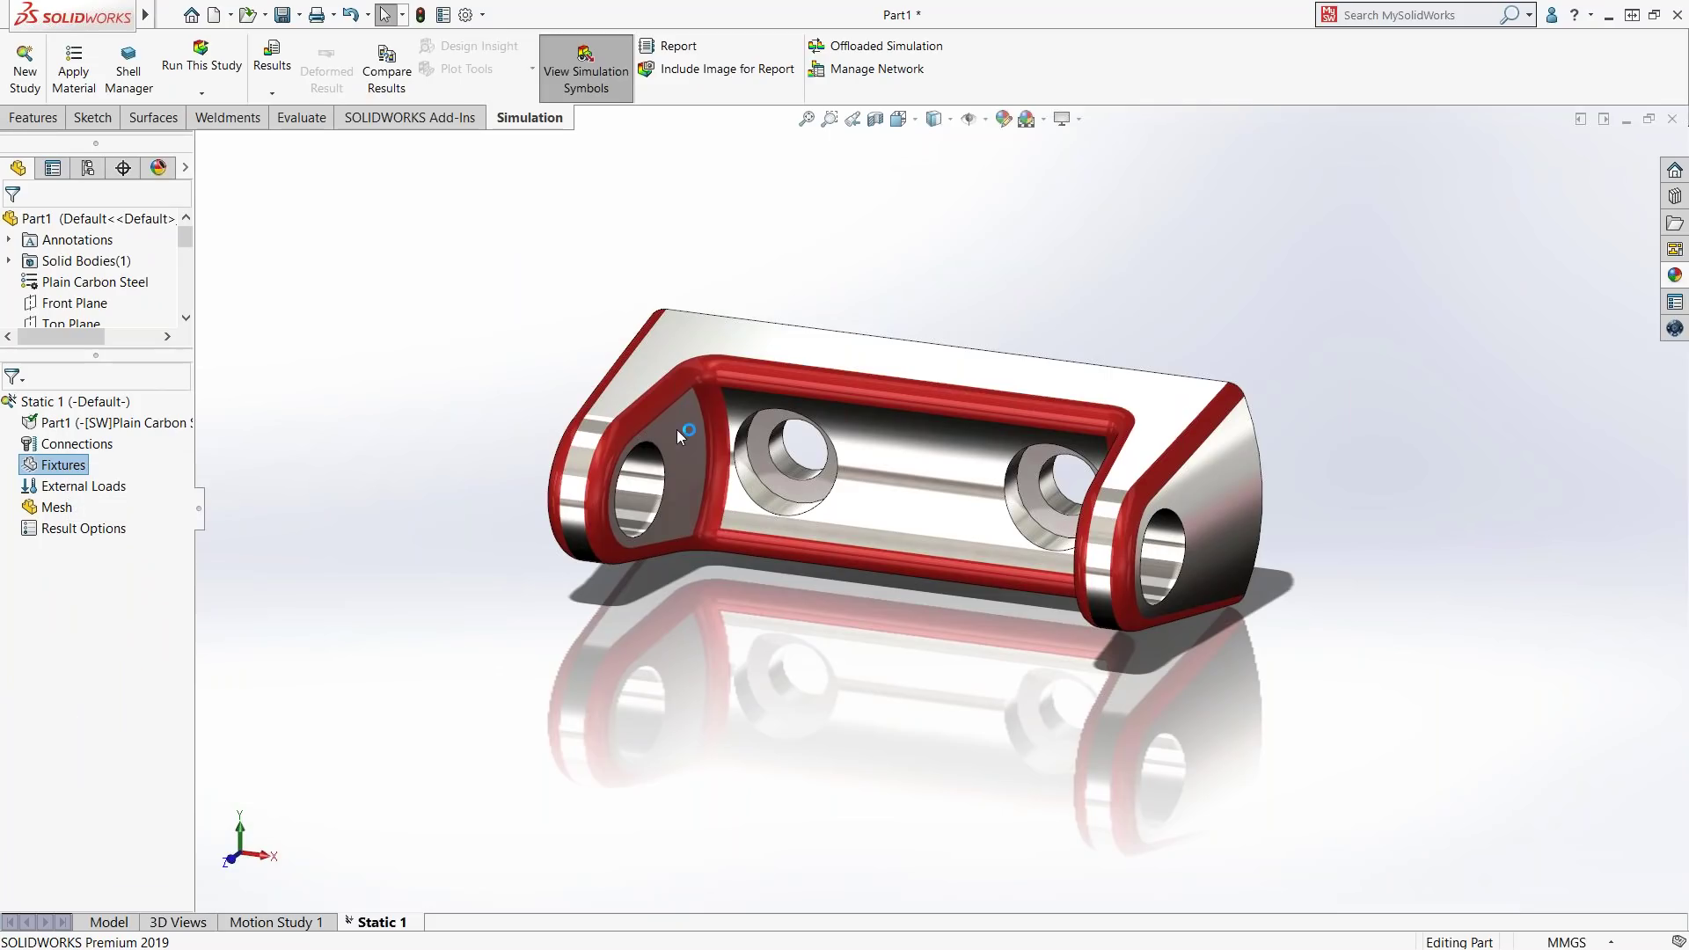
middle_click_drag(731, 434, 1074, 458)
left_click(1077, 428)
right_click(1077, 428)
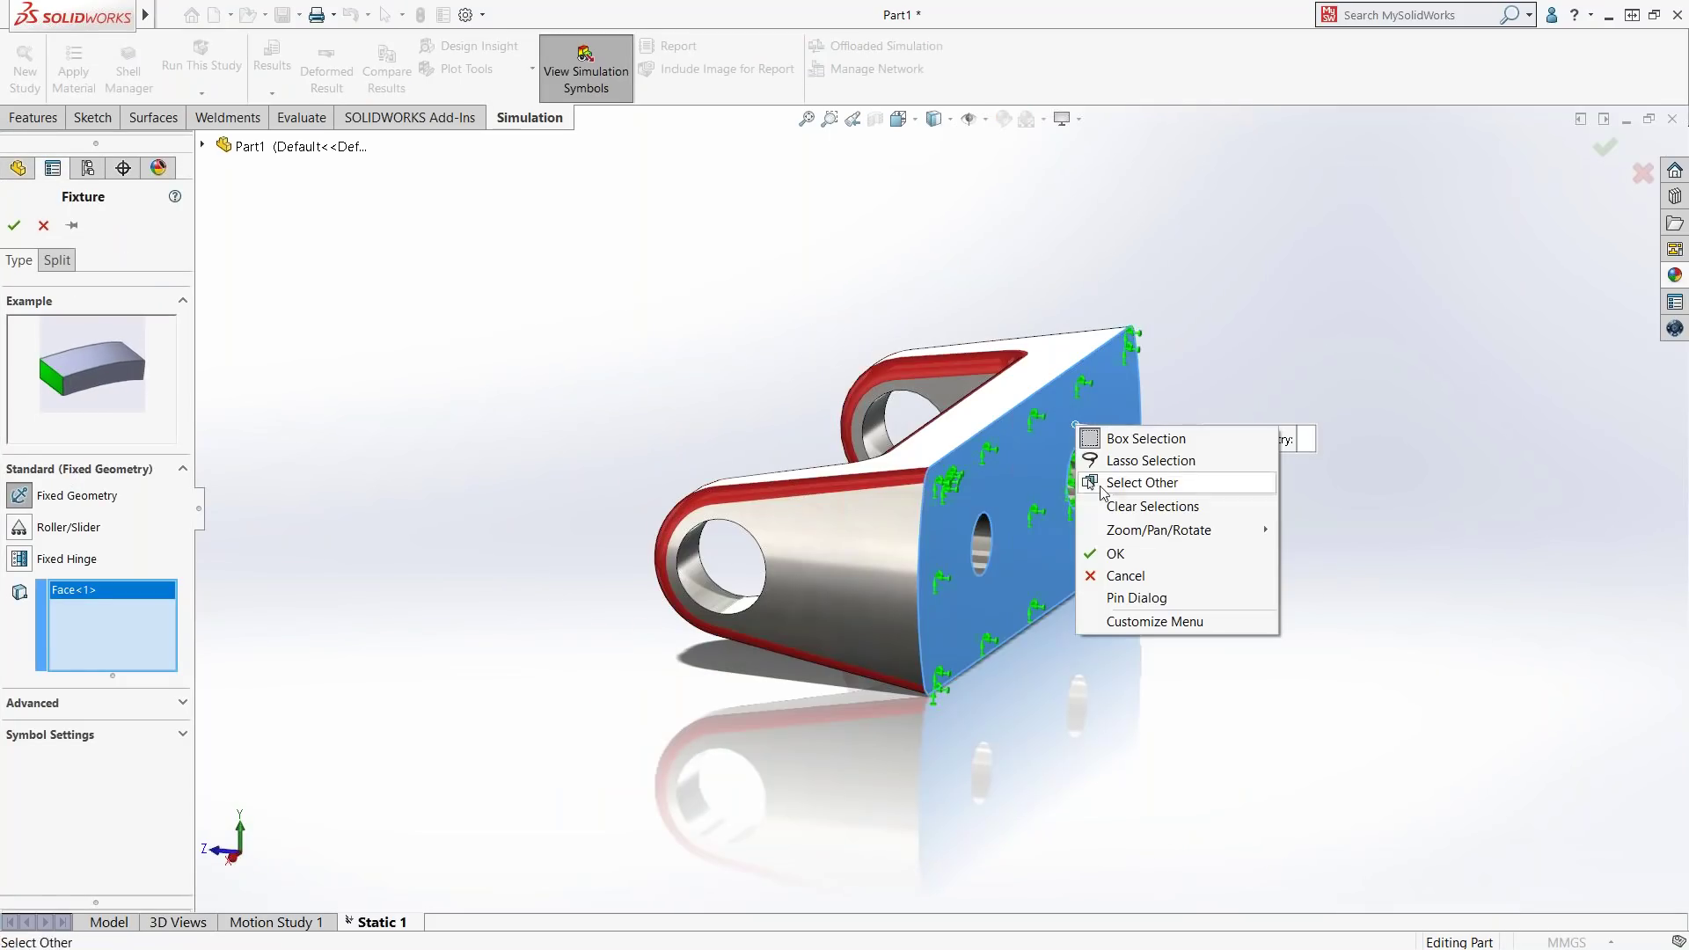
left_click(1116, 553)
- Apply a 1000 N force per item to both pin-hole faces, directed normal to the Top Plane
middle_click_drag(1100, 528, 620, 524)
left_click(663, 479)
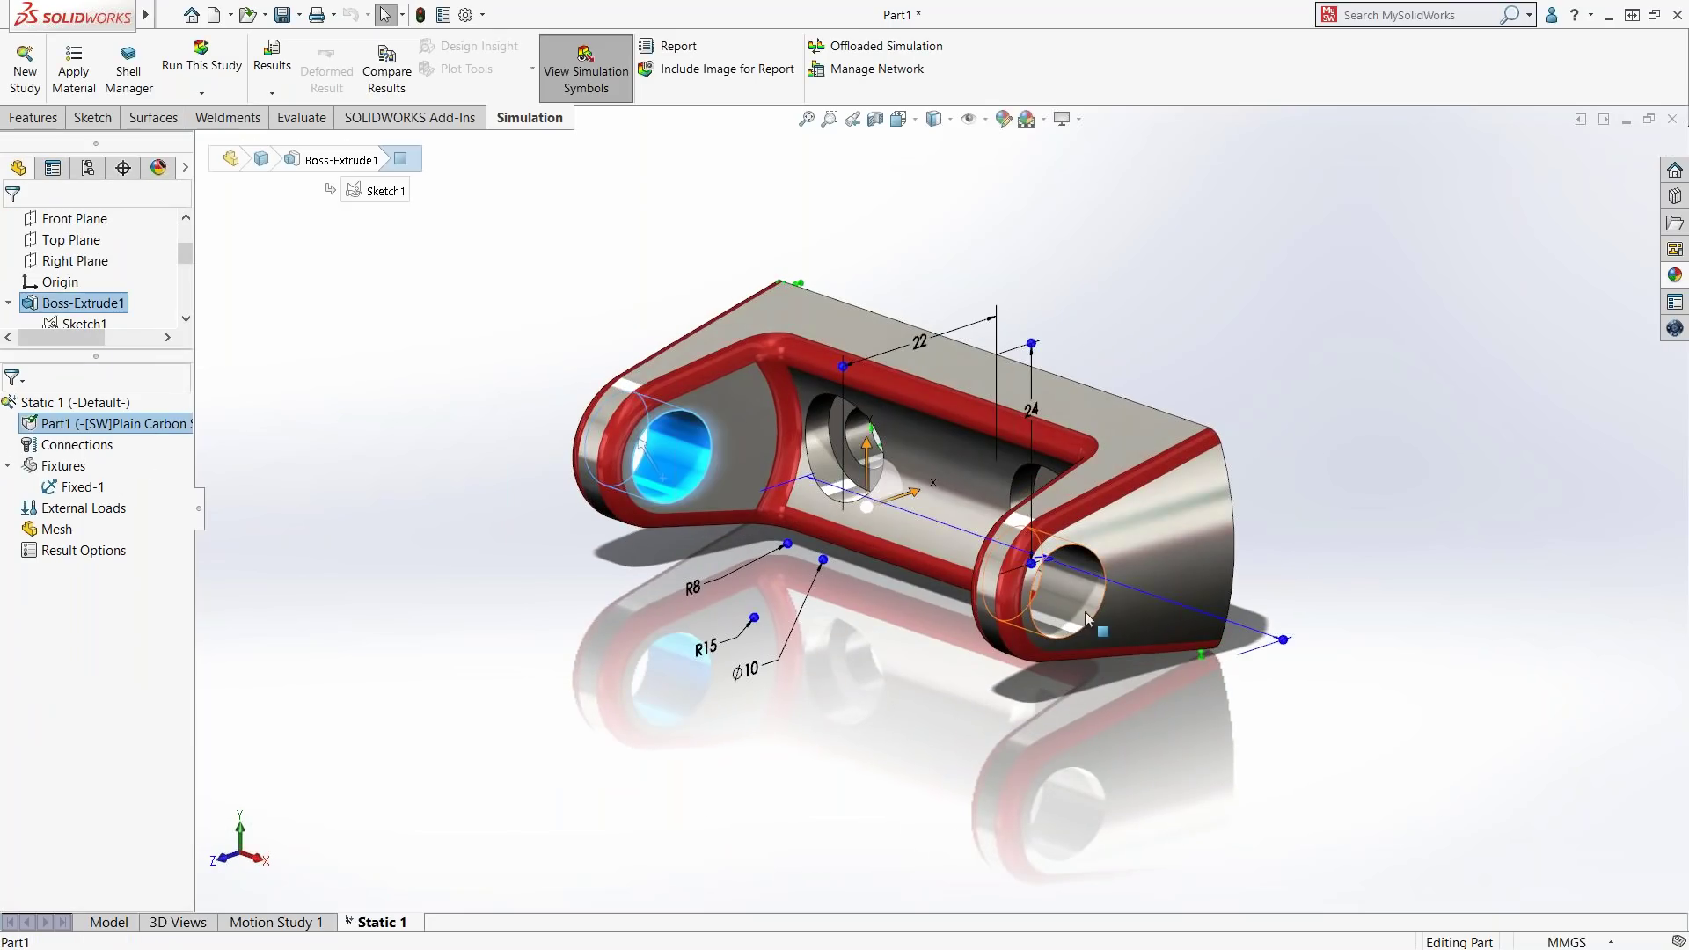
left_click(1060, 586, "ctrl")
right_click(91, 513)
left_click(138, 556)
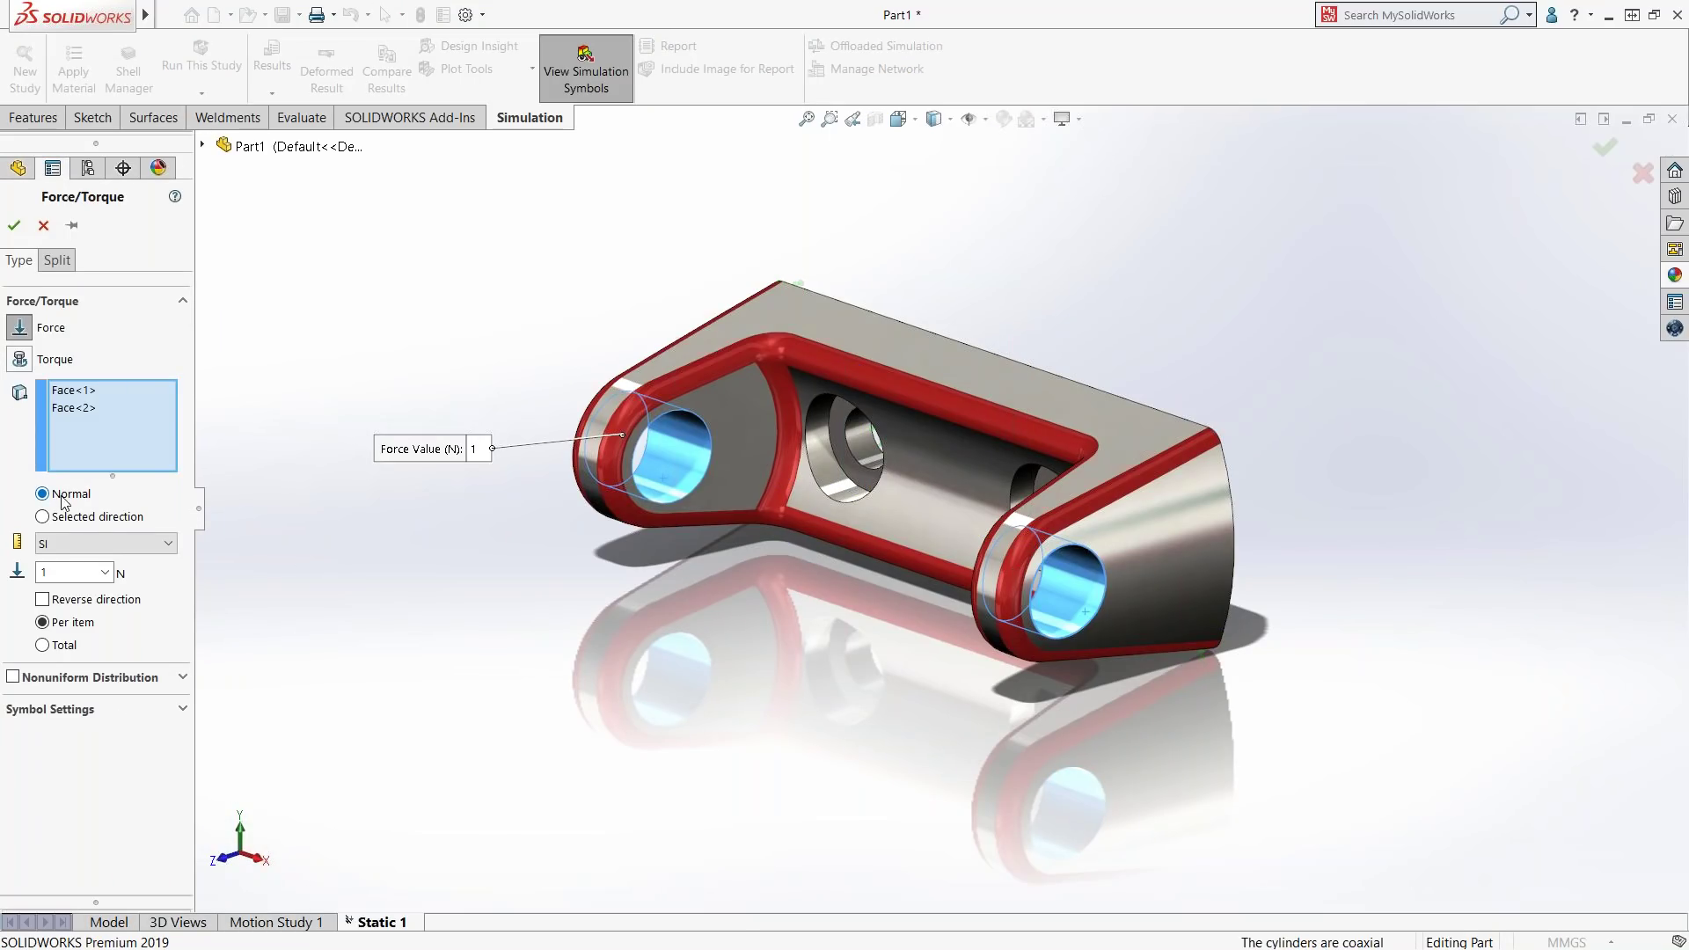
left_click(65, 519)
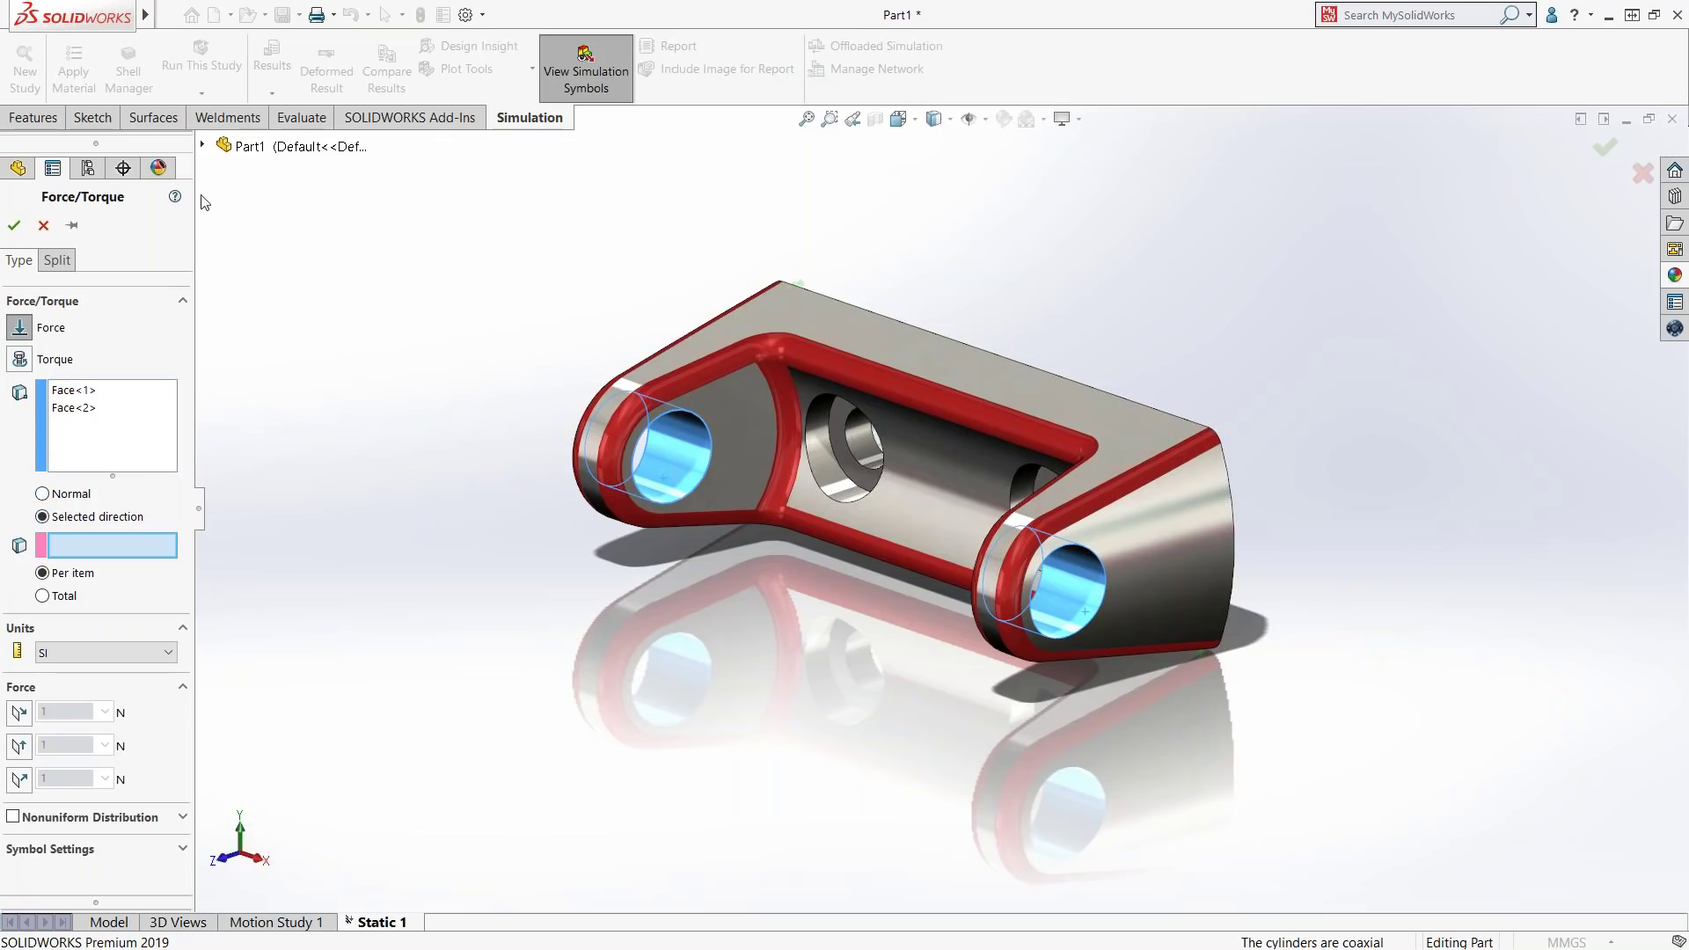
left_click(202, 144)
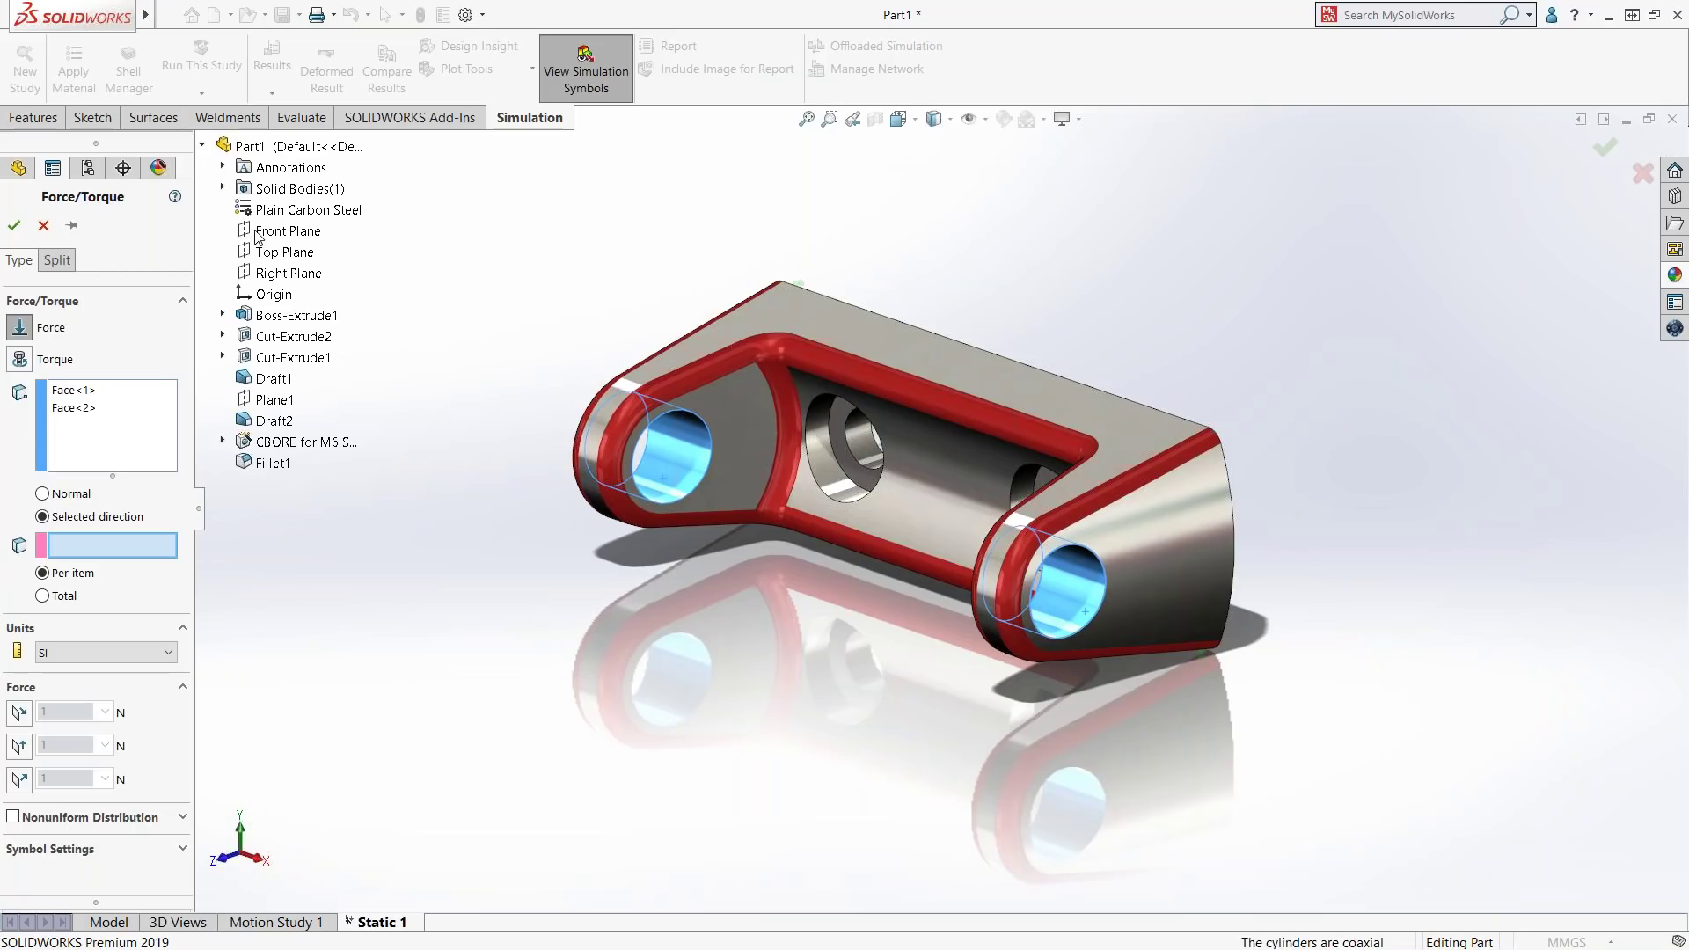
left_click(276, 253)
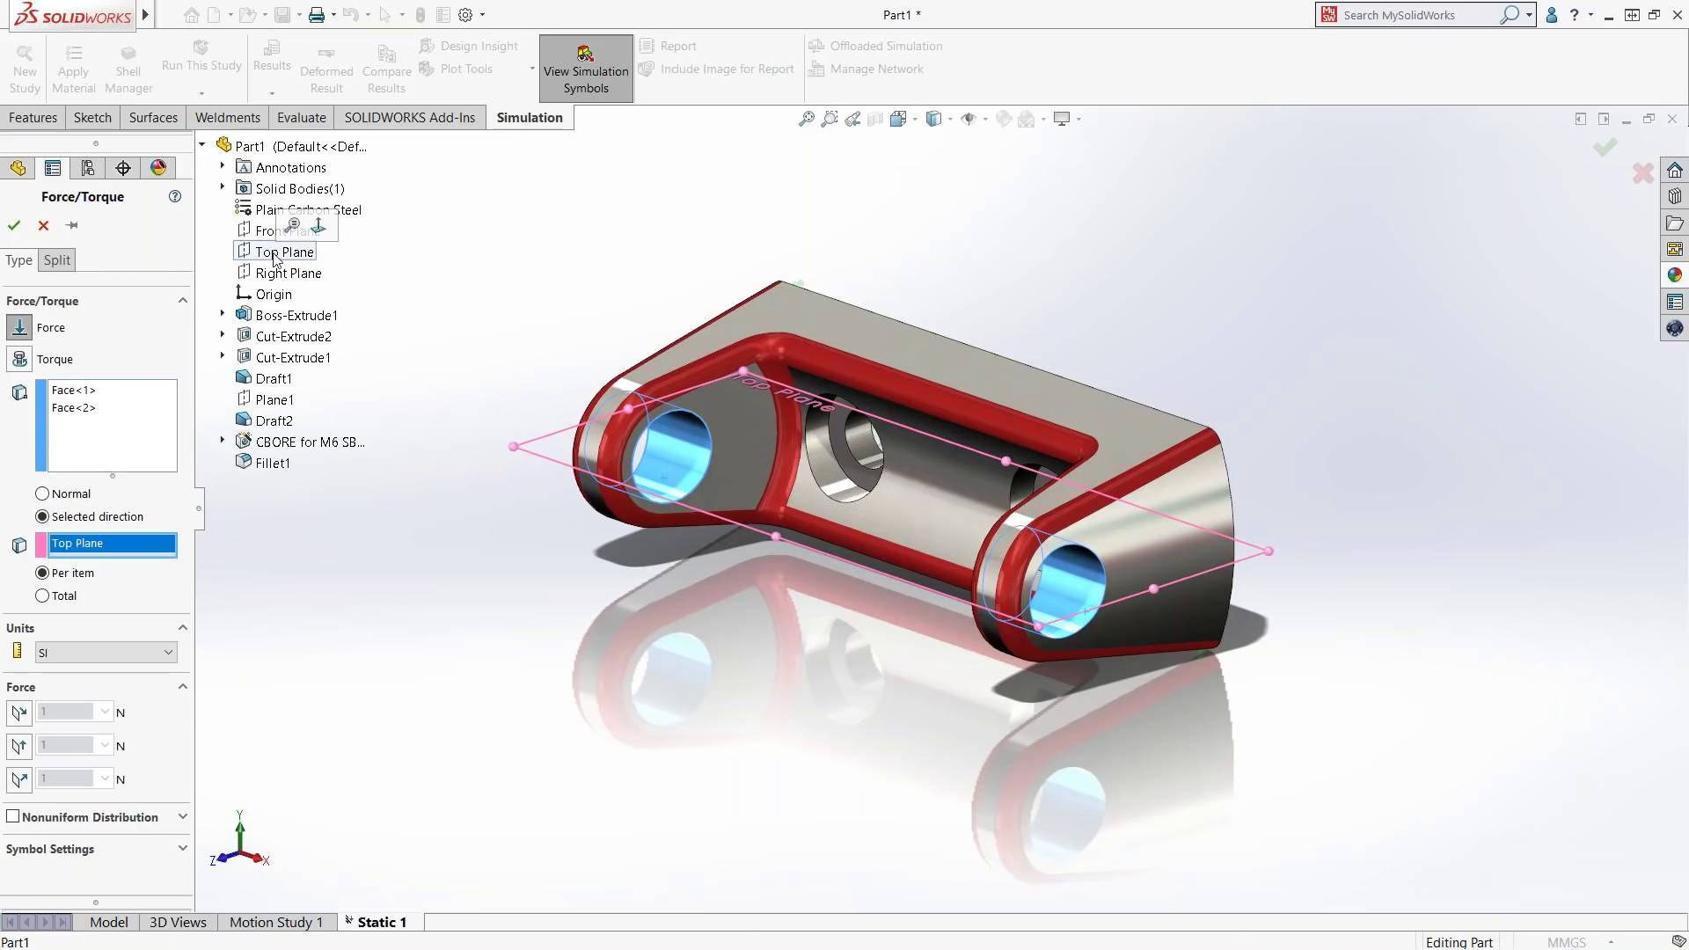
left_click(19, 779)
double_click(53, 777)
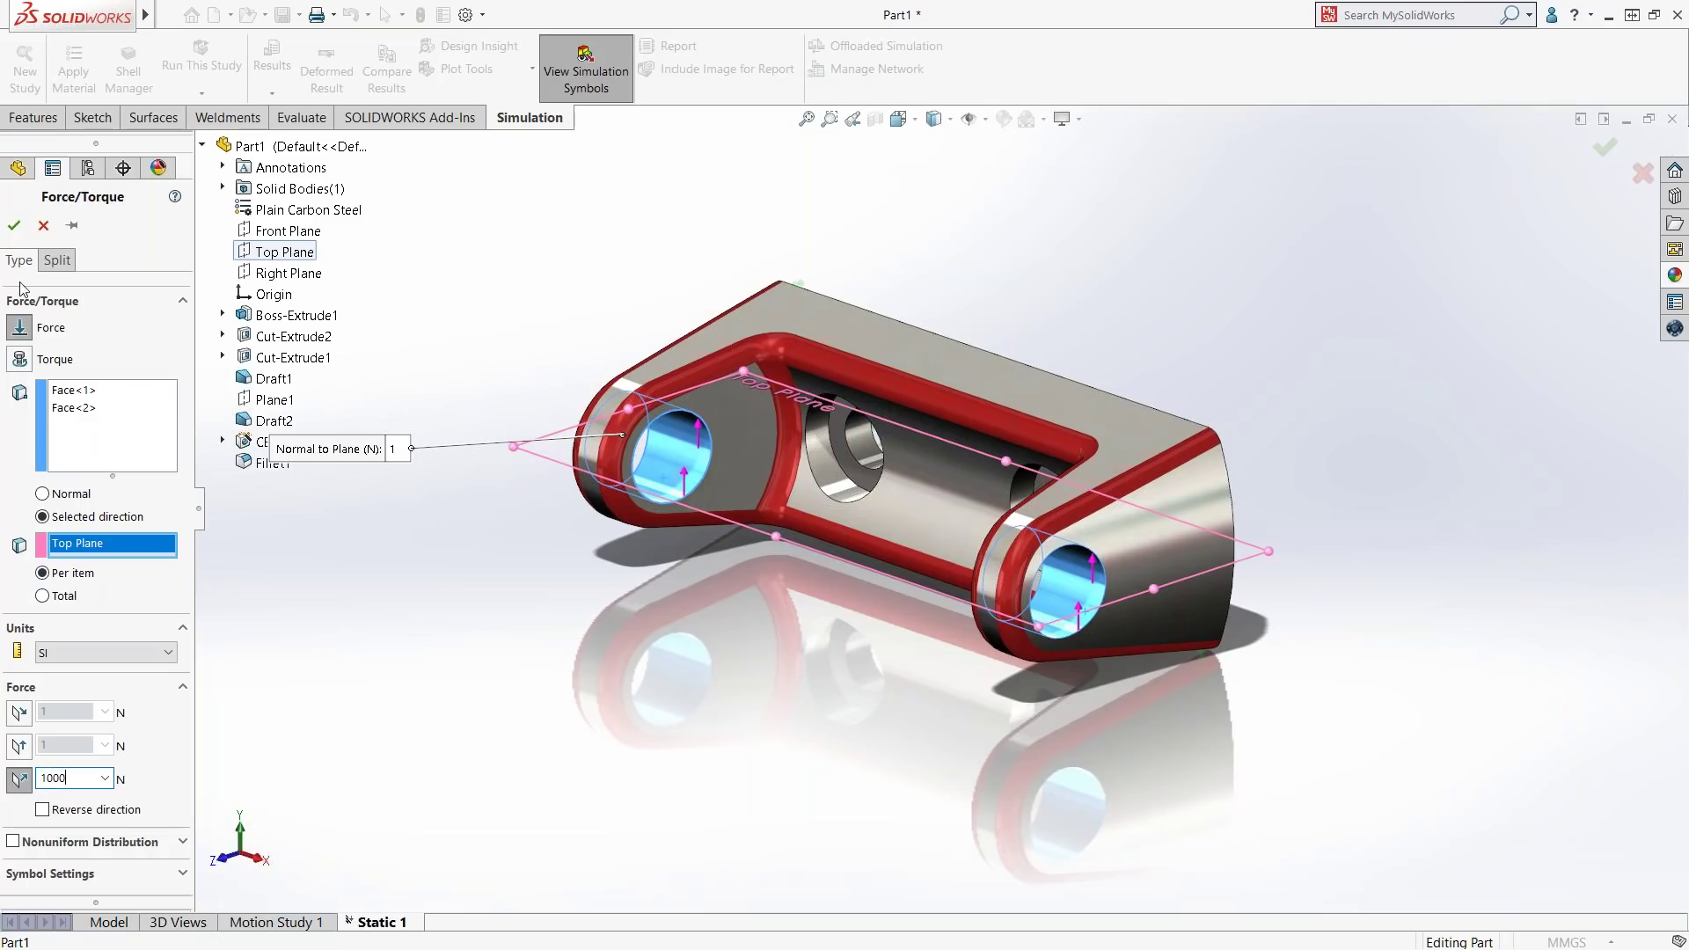
left_click(16, 227)
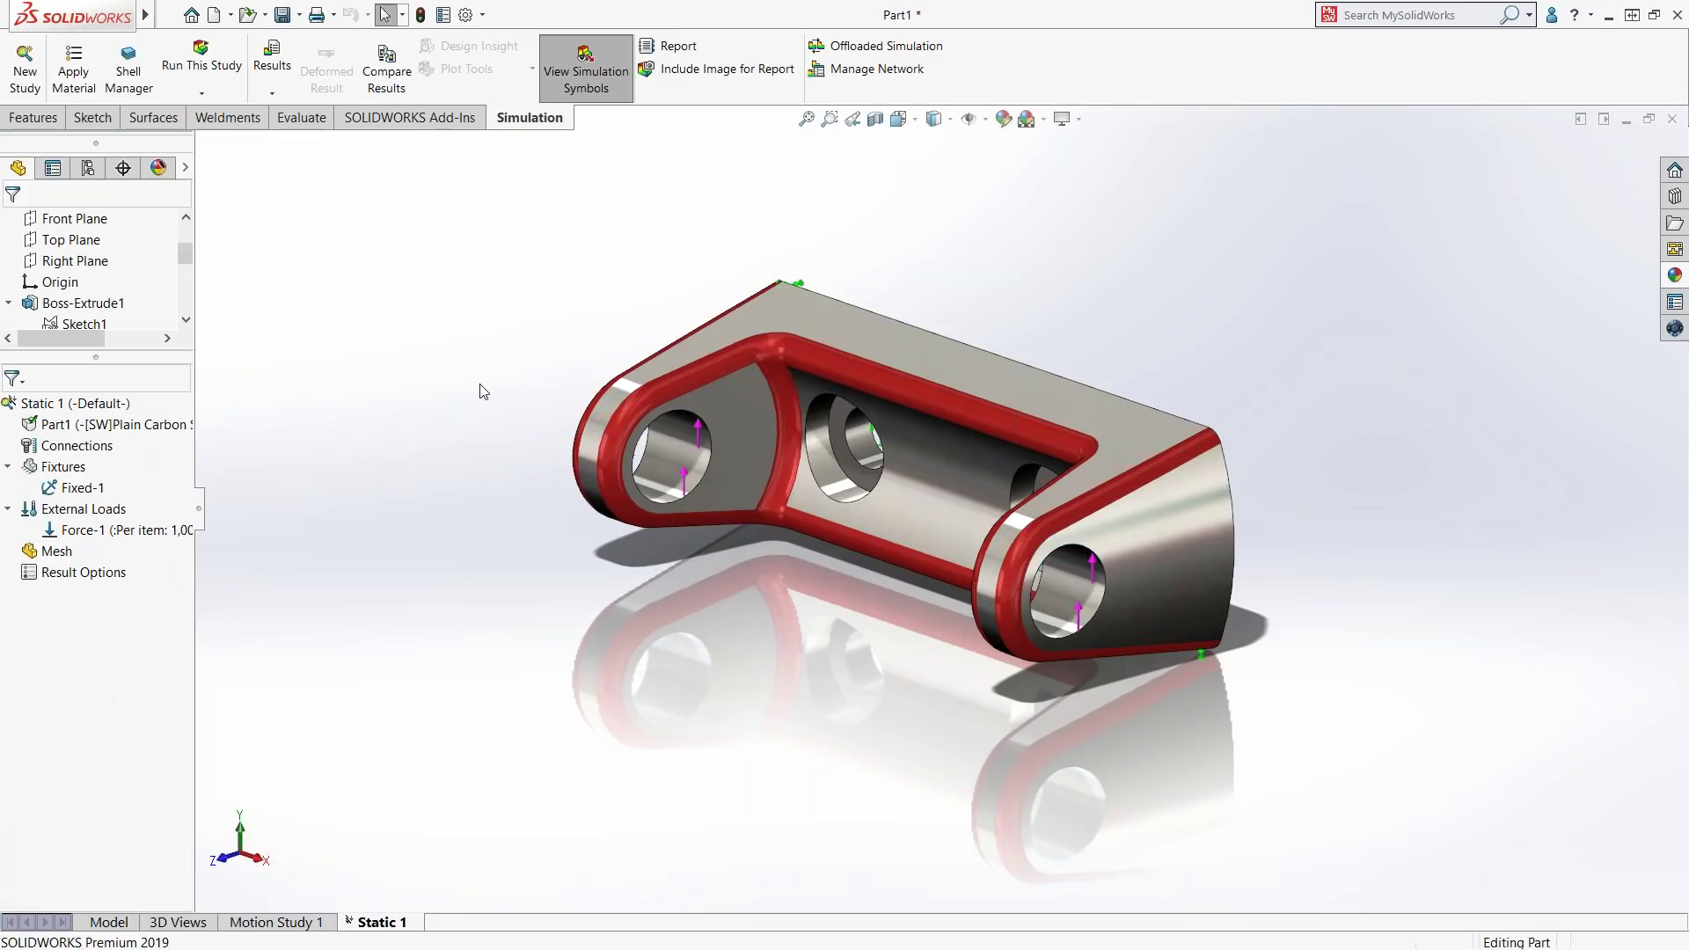
- Run the static study and inspect the von Mises stress plot around the bracket arms
right_click(87, 405)
left_click(158, 427)
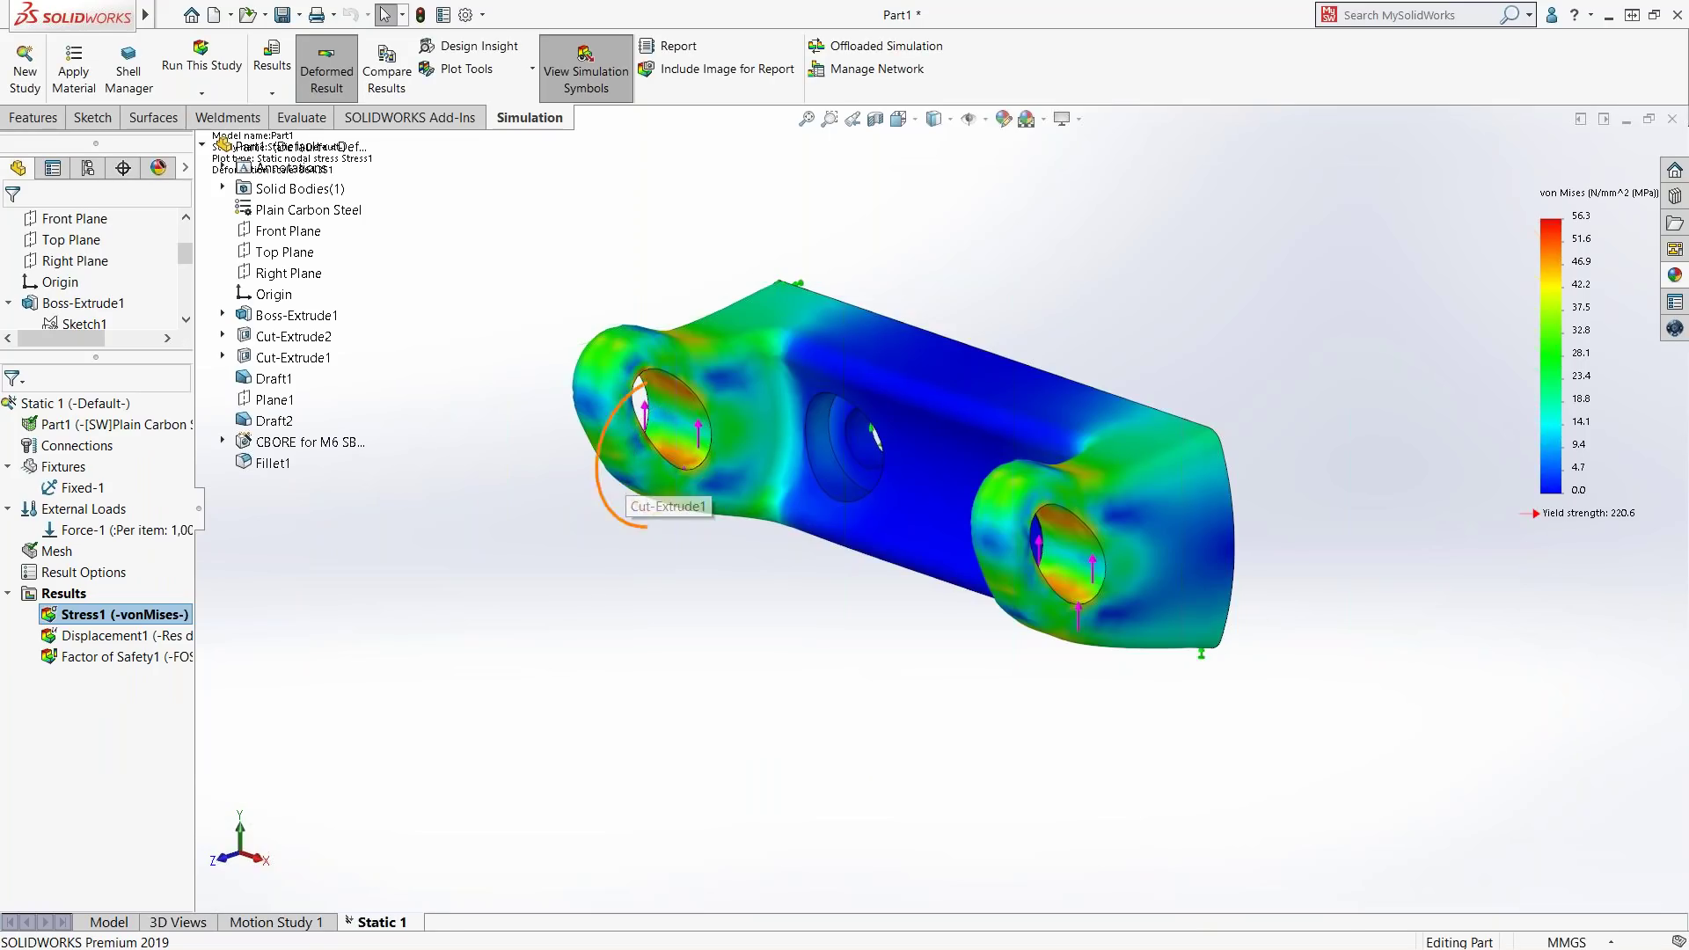
middle_click_drag(554, 531, 547, 554)
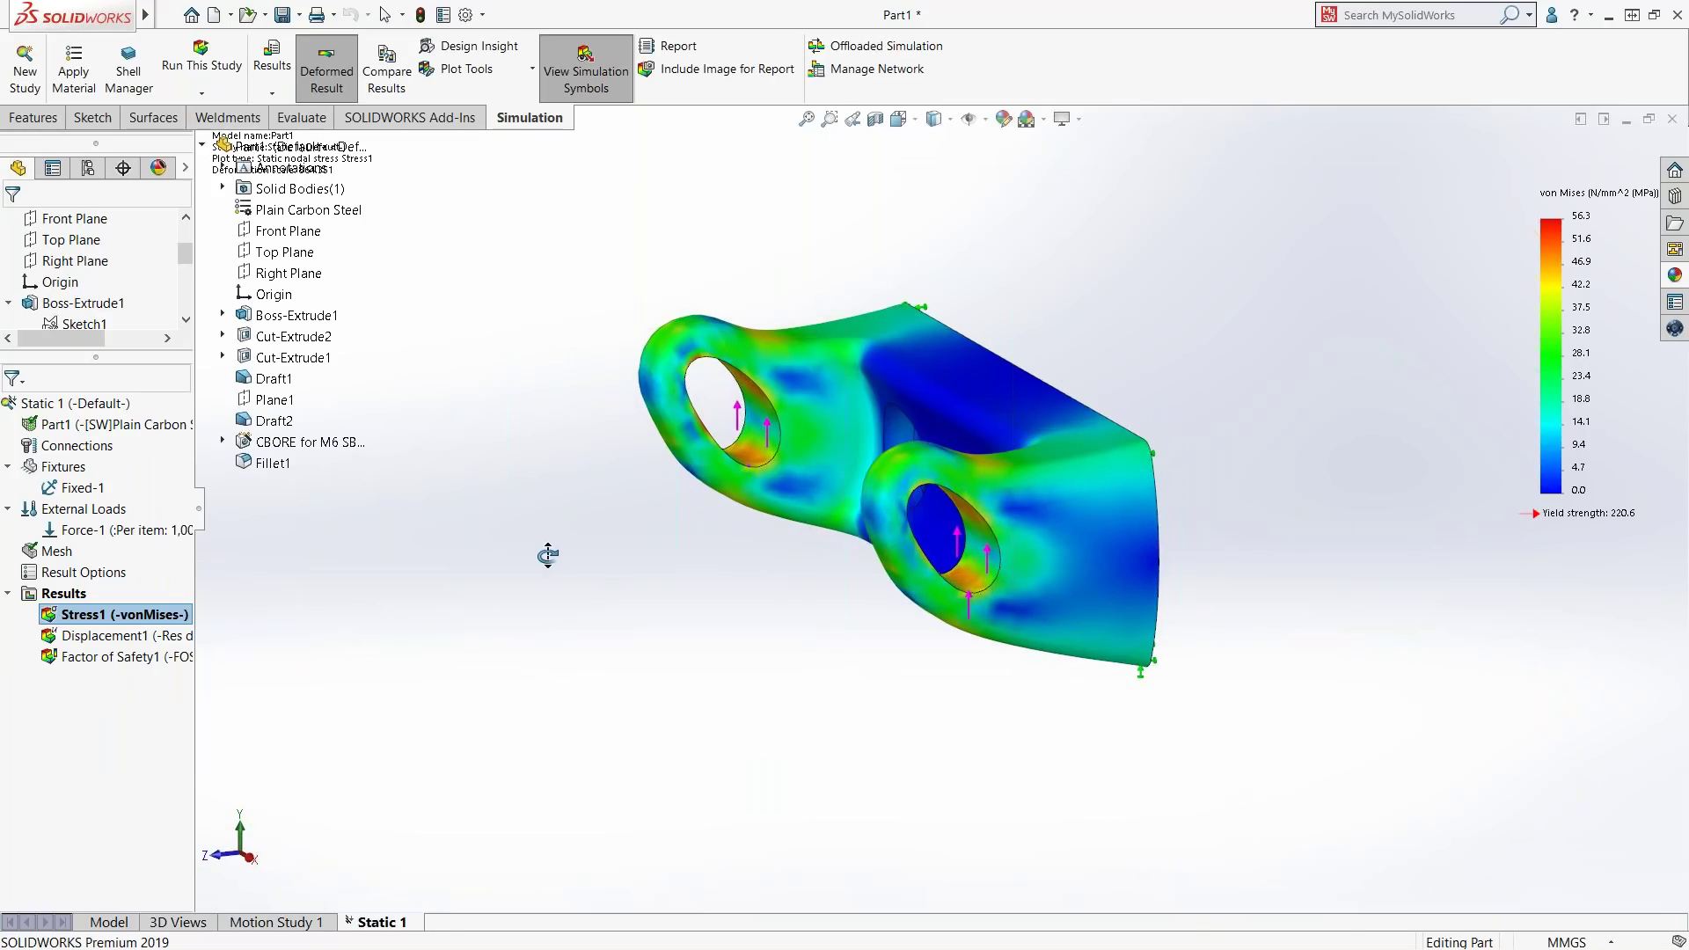
- Play the deformation animation of the von Mises stress plot and close it
right_click(141, 618)
left_click(209, 318)
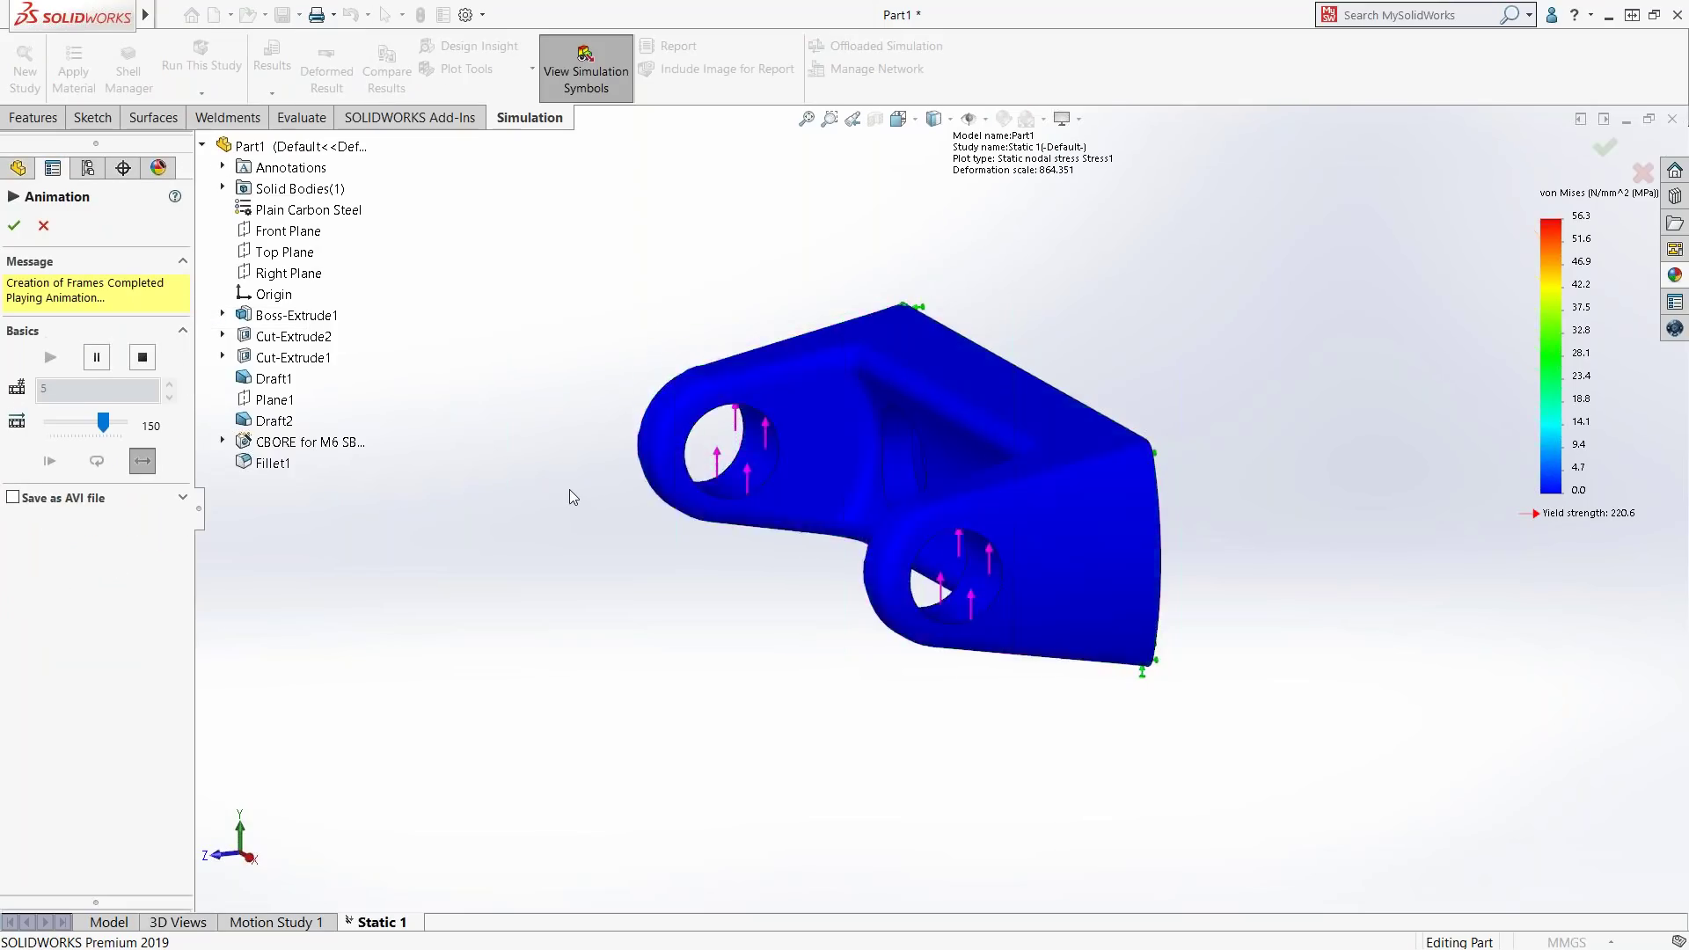
left_click(20, 234)
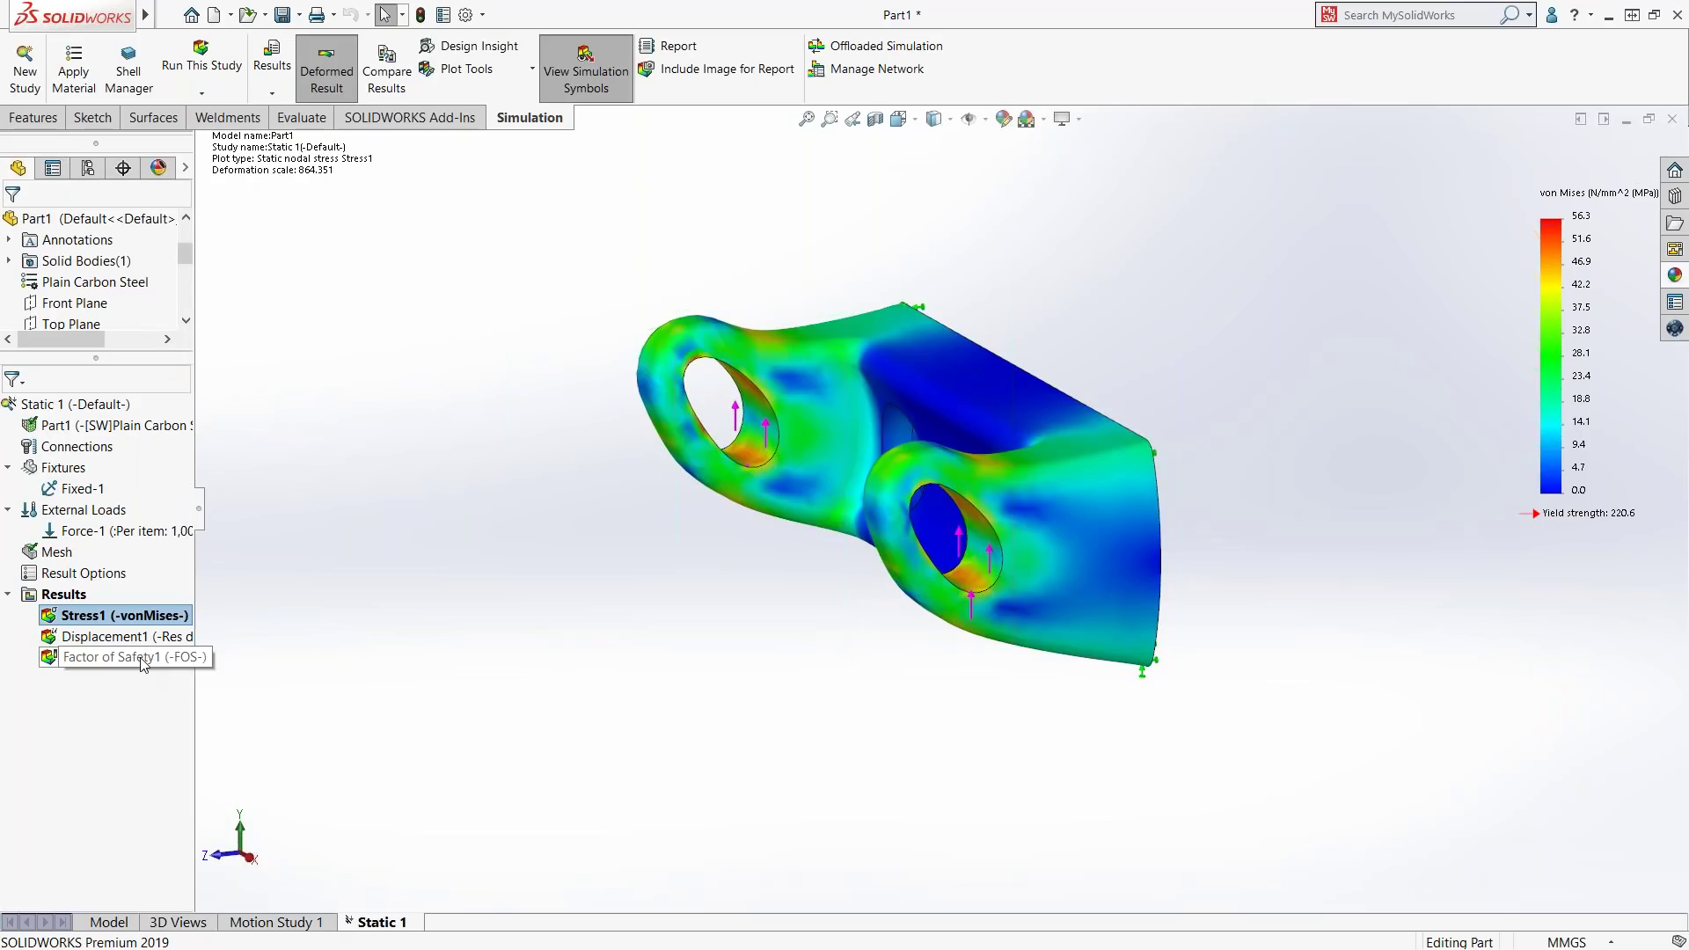
- Display the Factor of Safety plot and examine its distribution around the pin holes
left_click(144, 664)
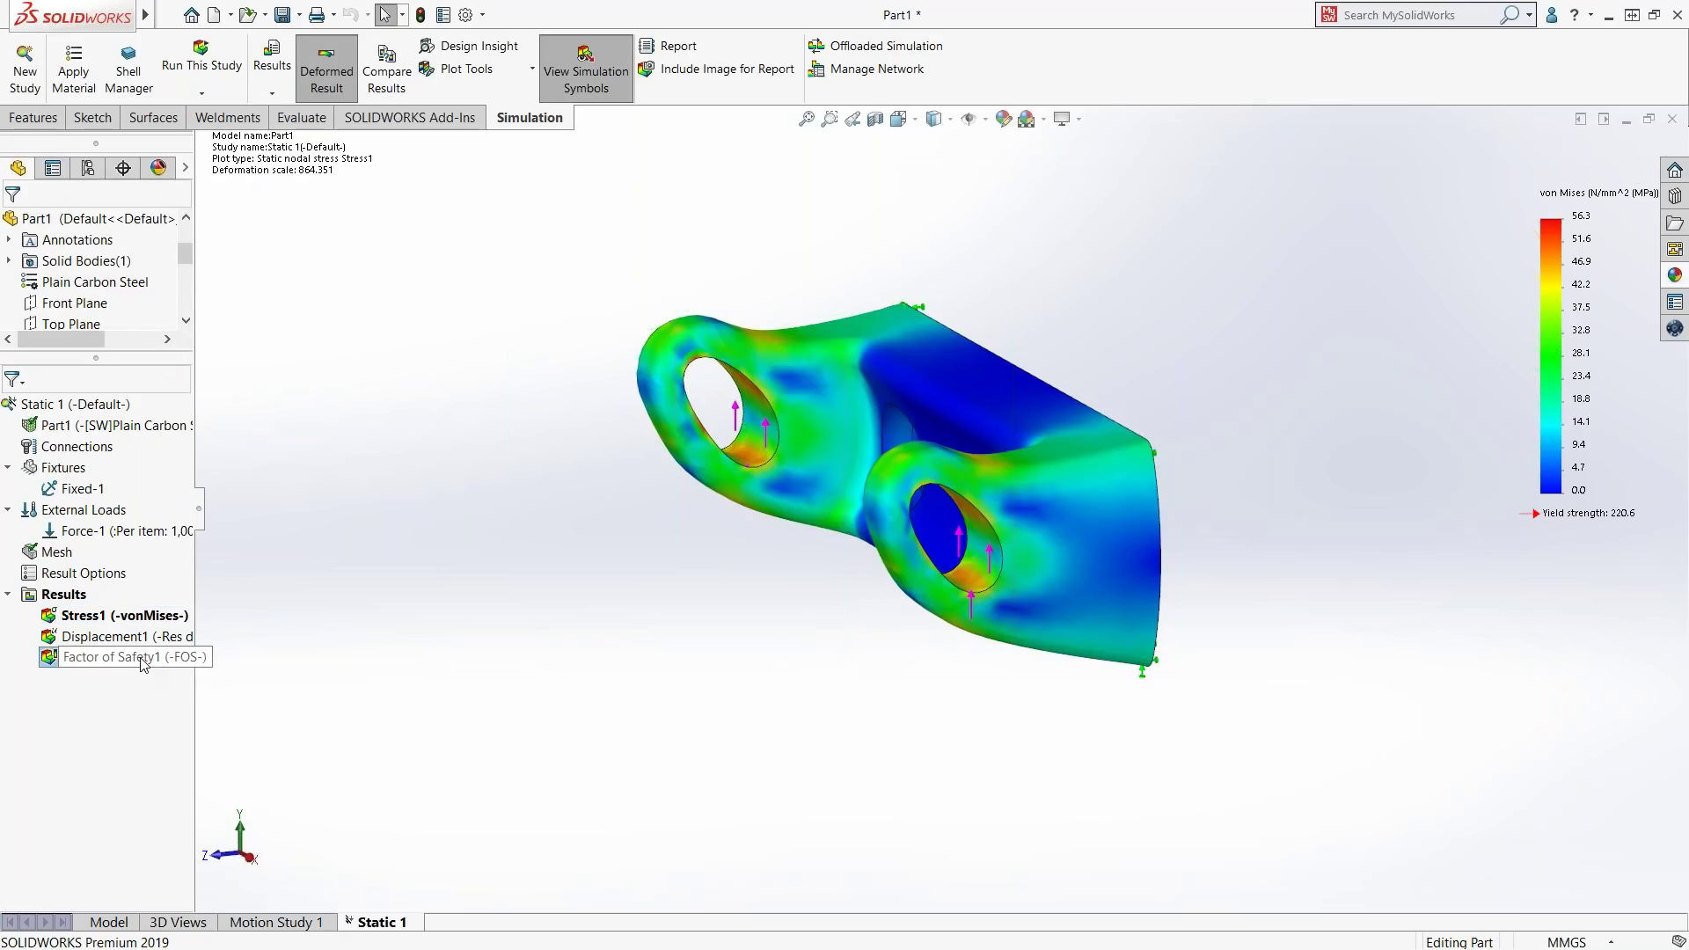
double_click(143, 662)
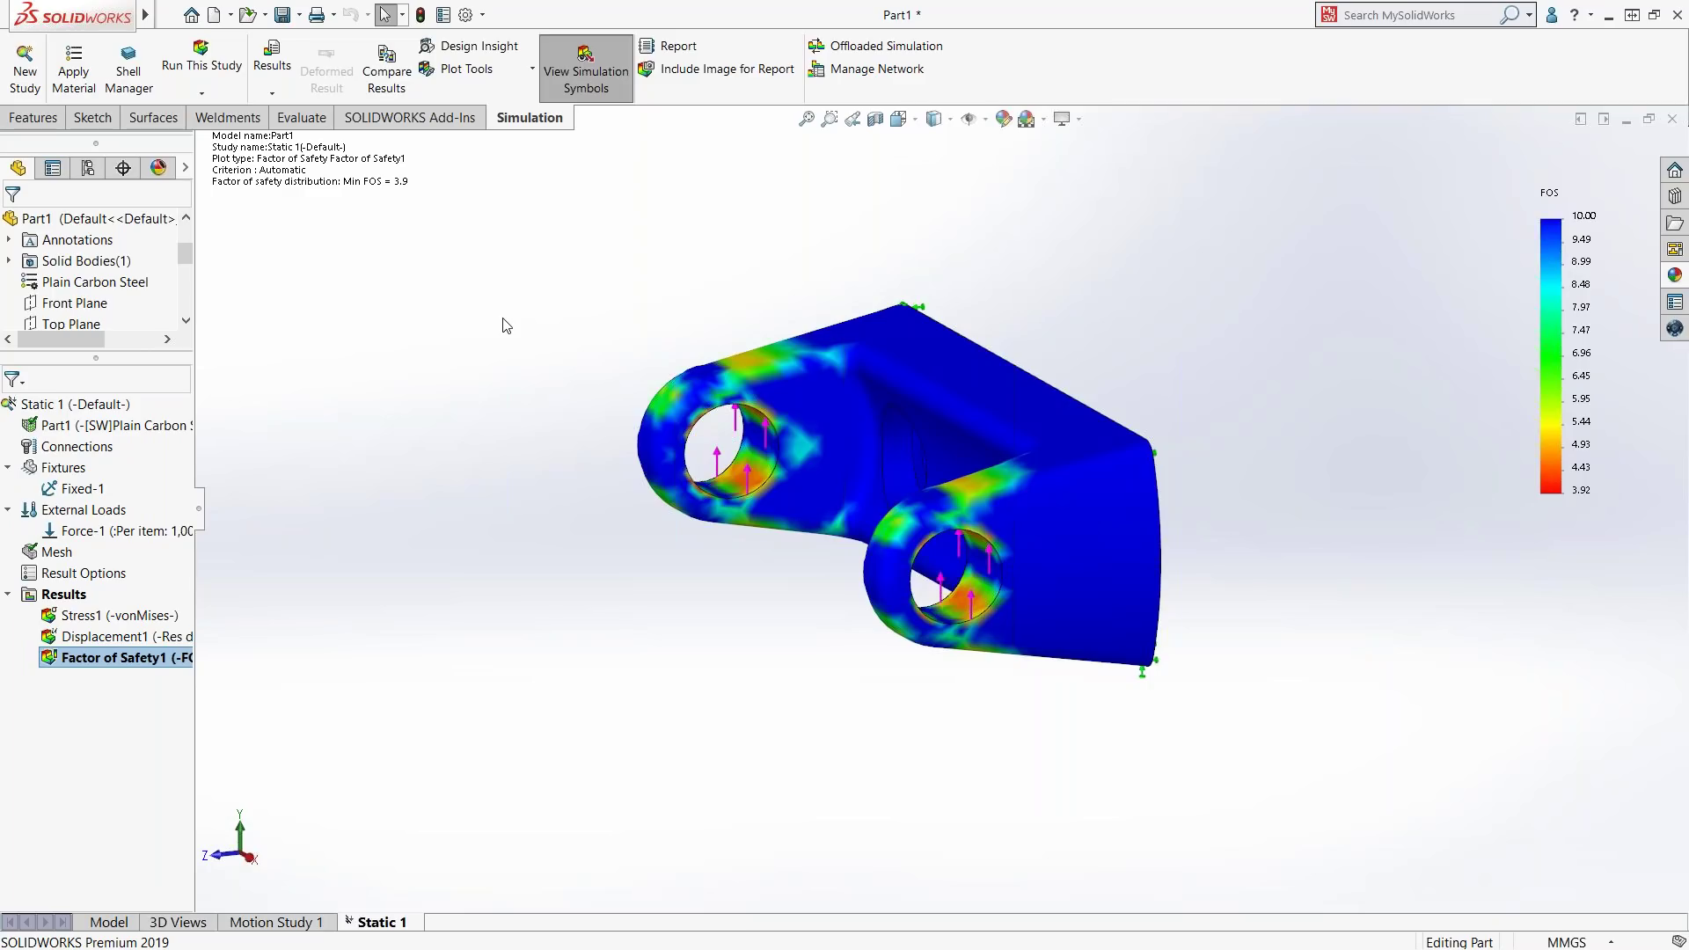
middle_click_drag(565, 399, 587, 446)
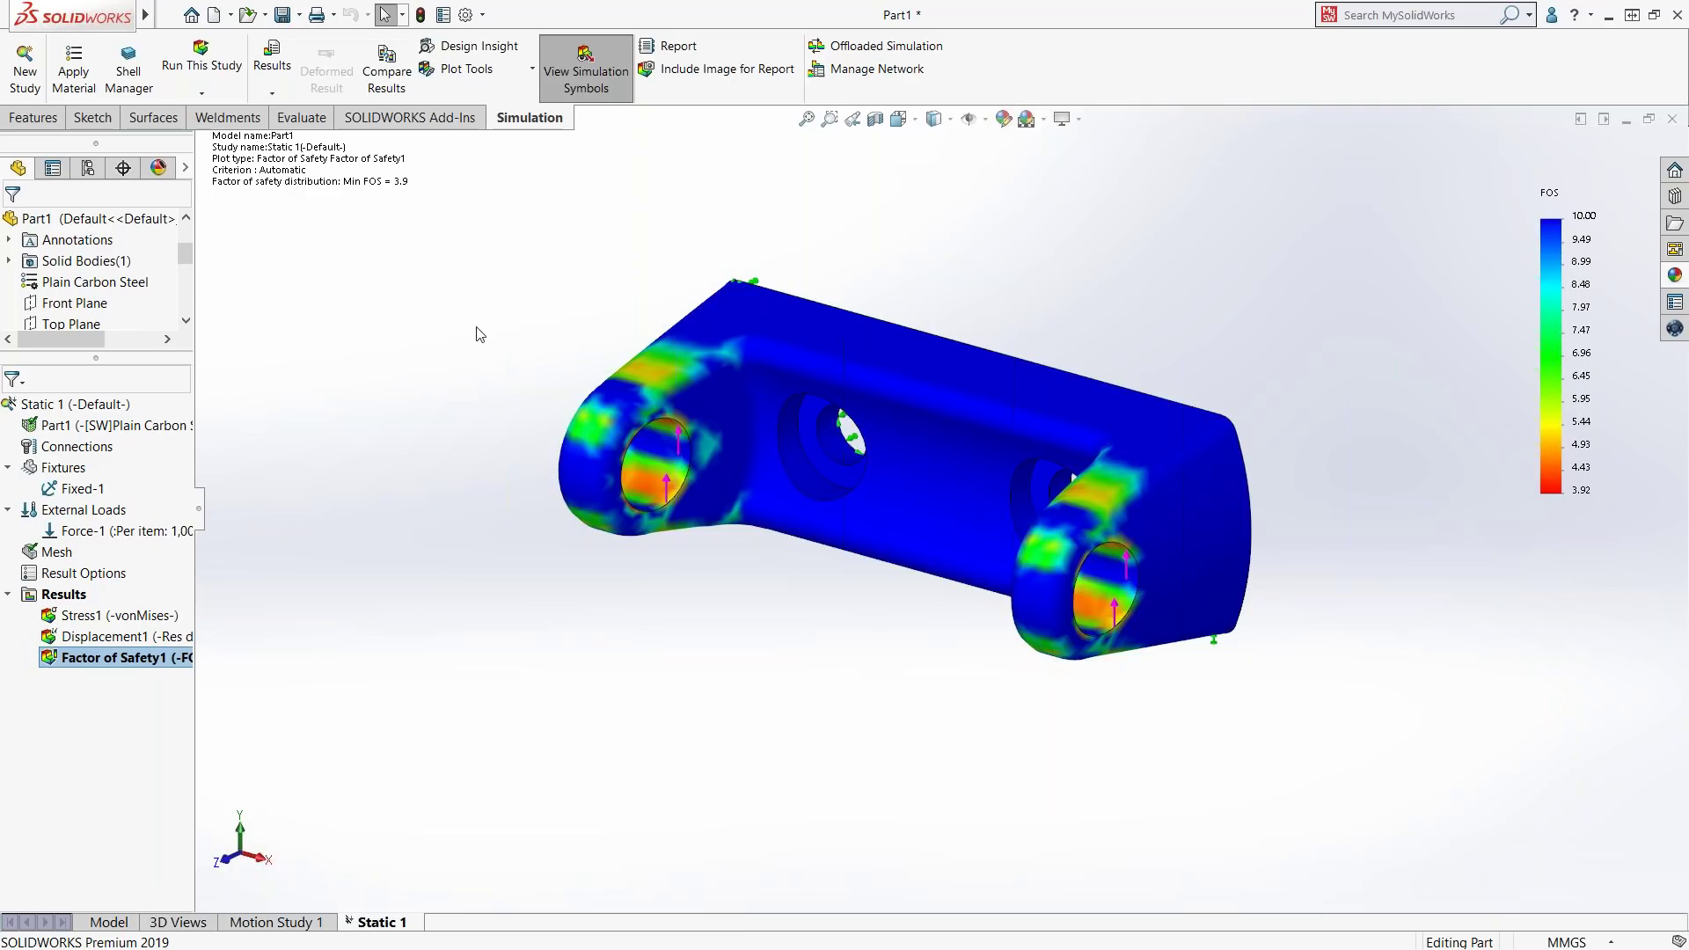
- Open the recent Phase 1 part and roll its feature history back to just after Boss-Extrude1
key("r")
left_click(484, 361)
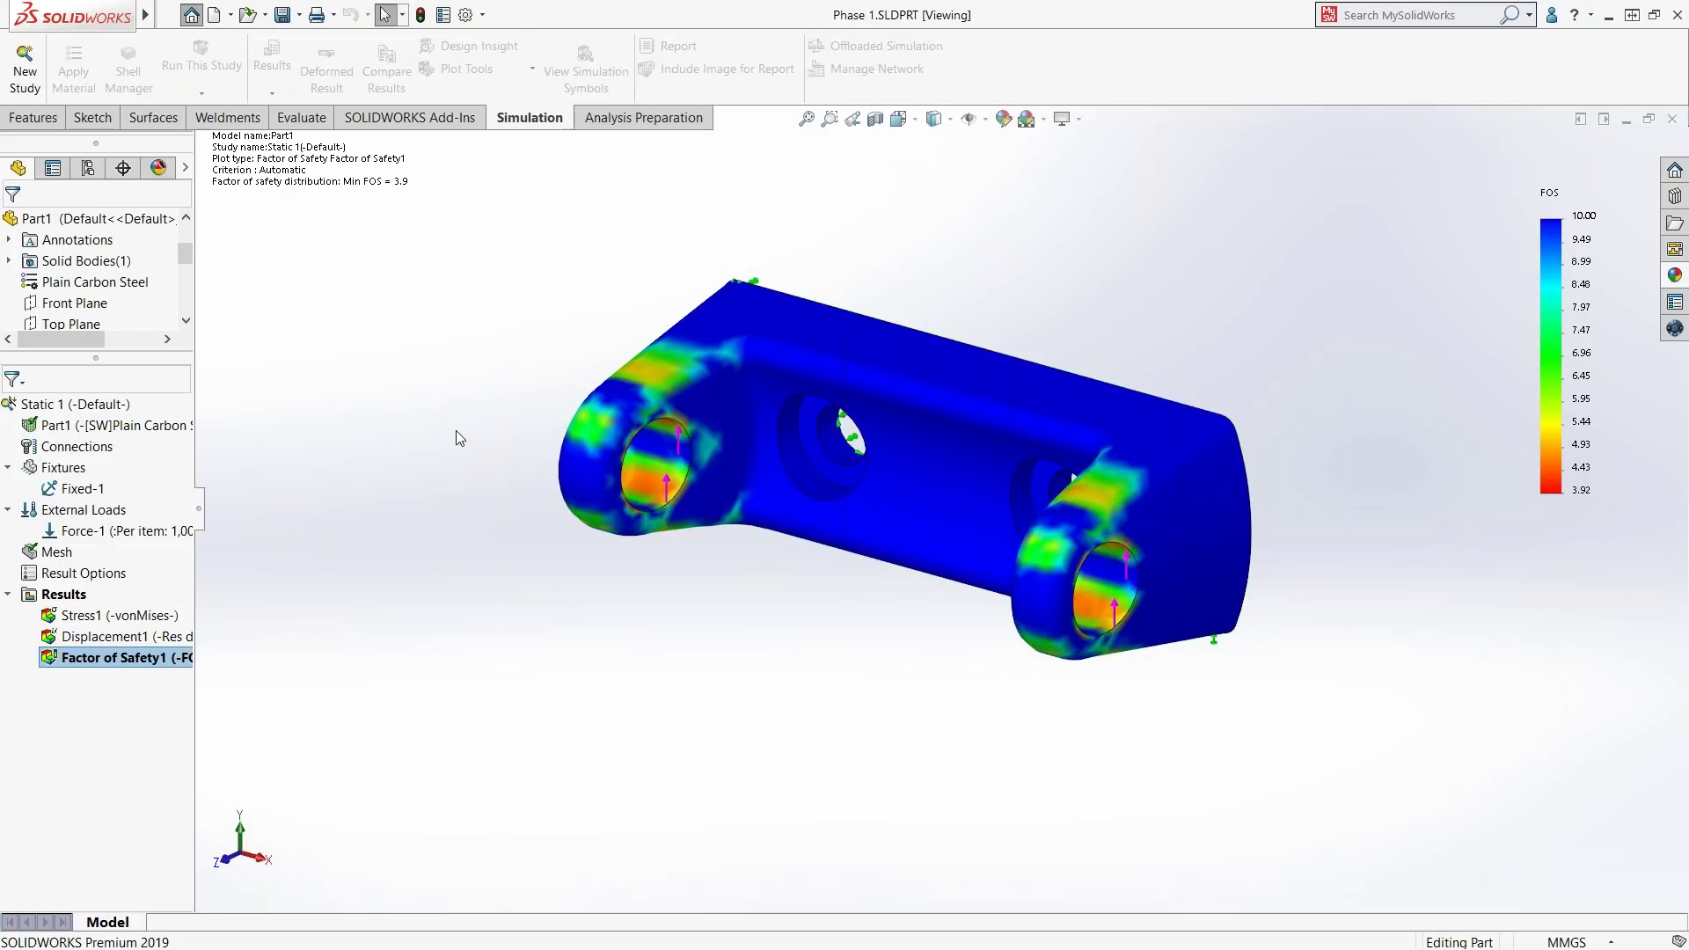
middle_click_drag(452, 435, 819, 381)
left_click_drag(160, 483, 155, 398)
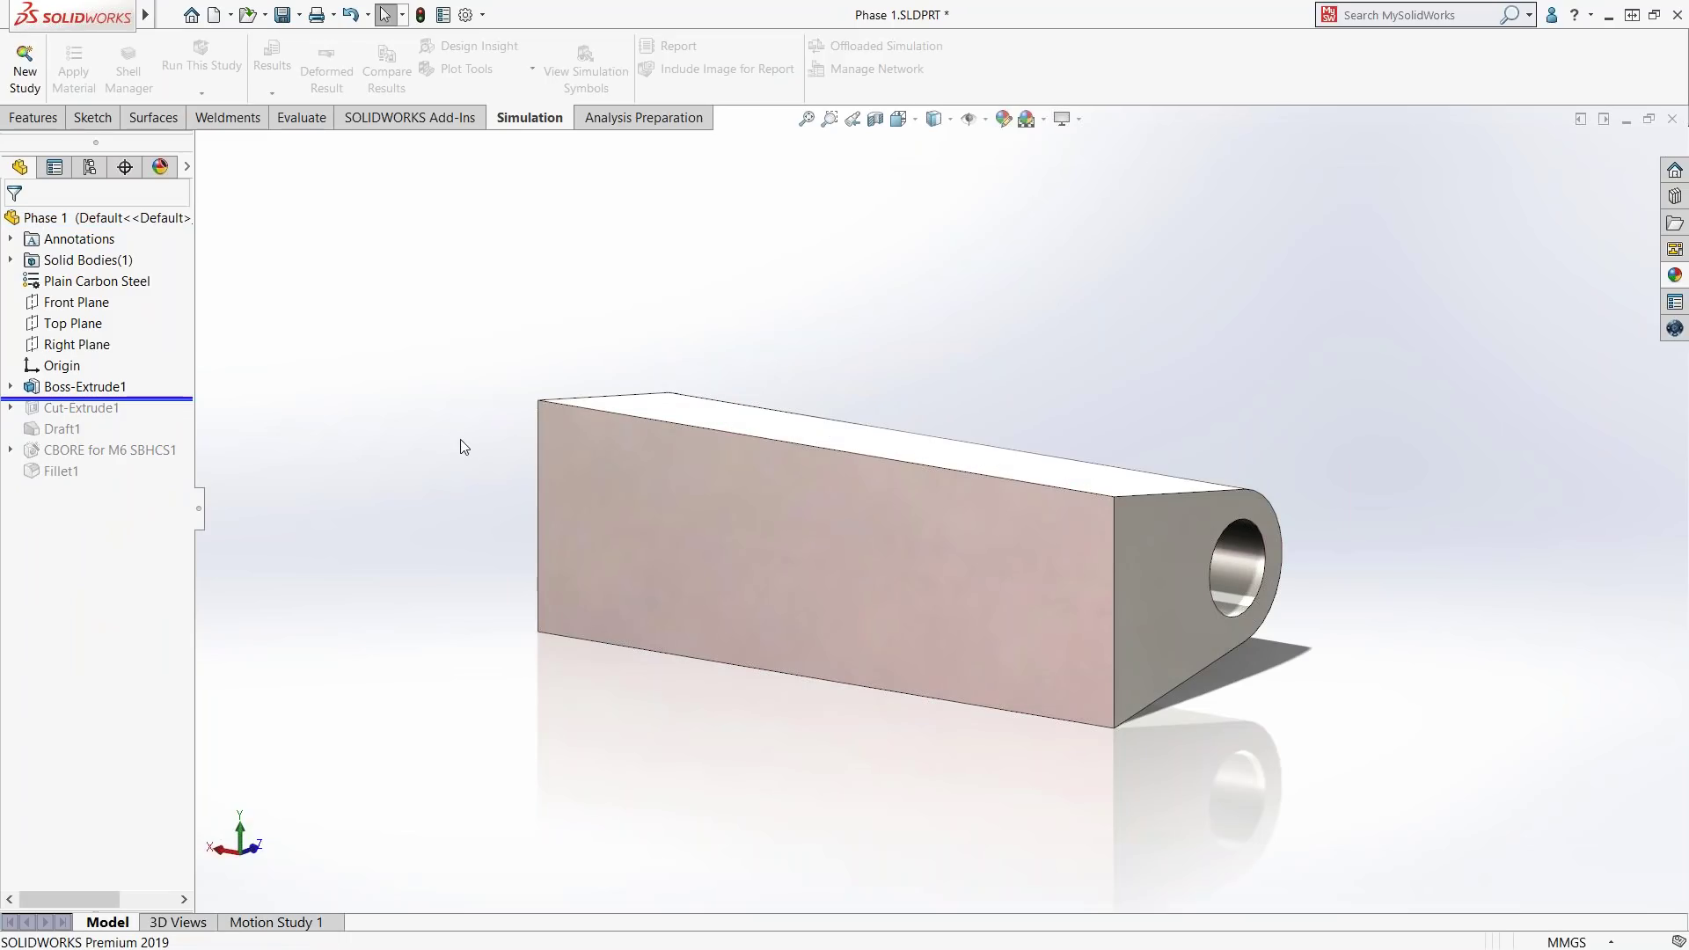
- Sketch a slanted line about 19 mm long on the Top Plane, starting from the block's back corner at the negative-X end
middle_click_drag(989, 529, 595, 426)
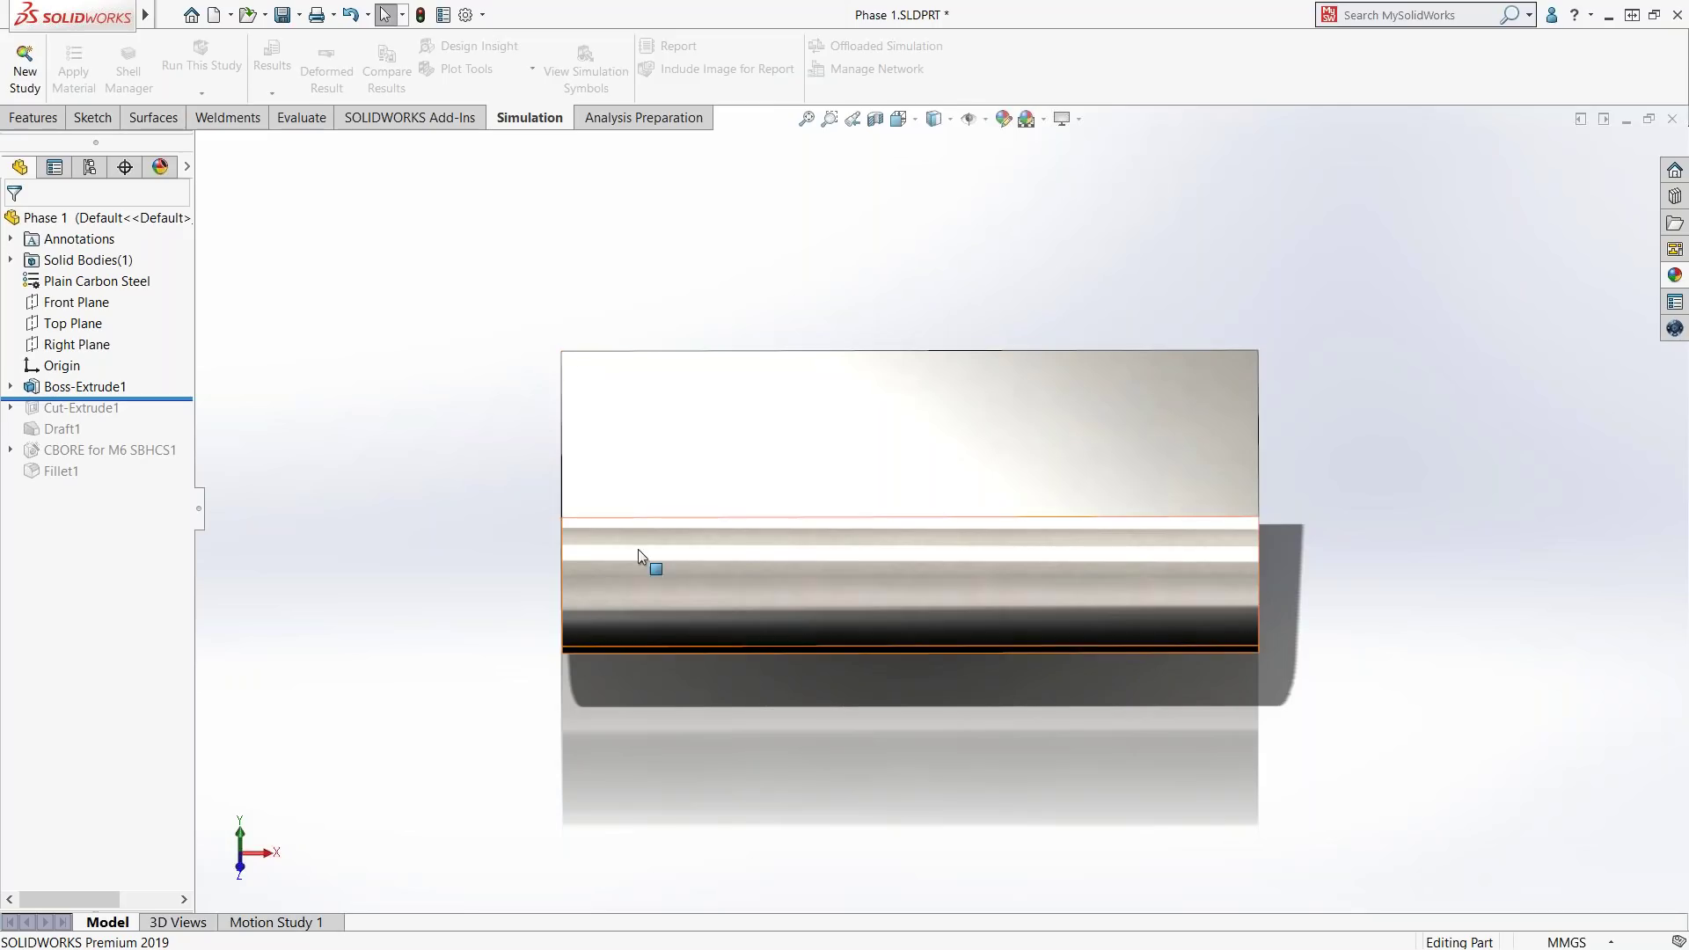
middle_click_drag(656, 563, 457, 422)
left_click(72, 322)
left_click(95, 300)
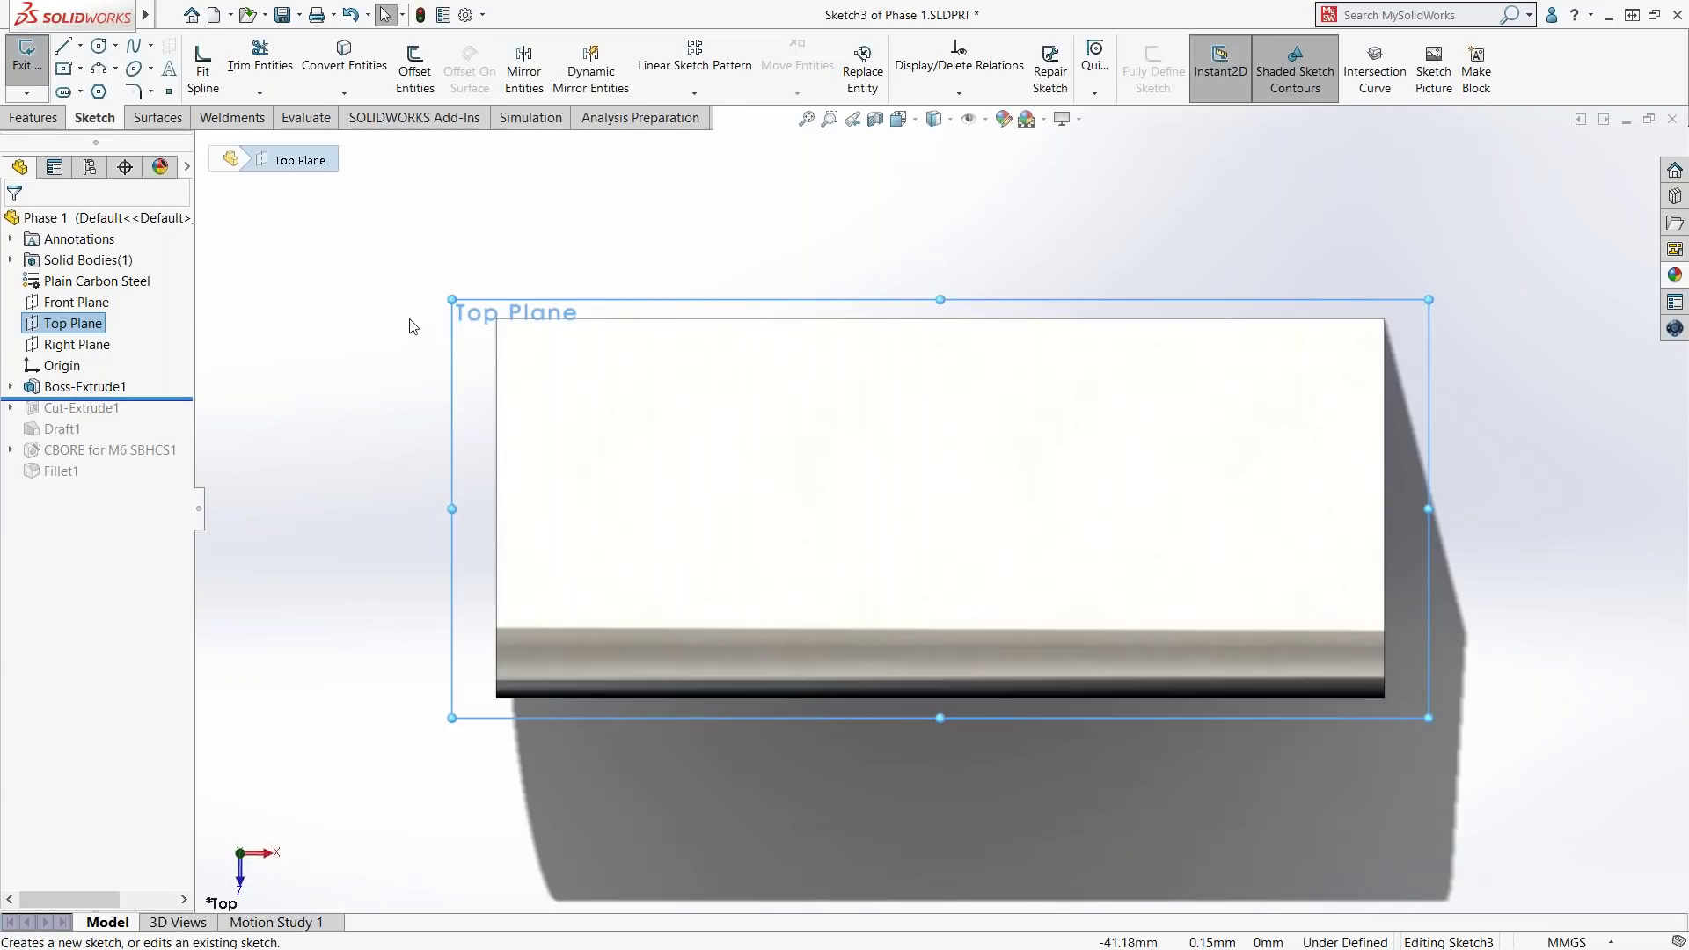
right_click_drag(381, 300, 458, 227)
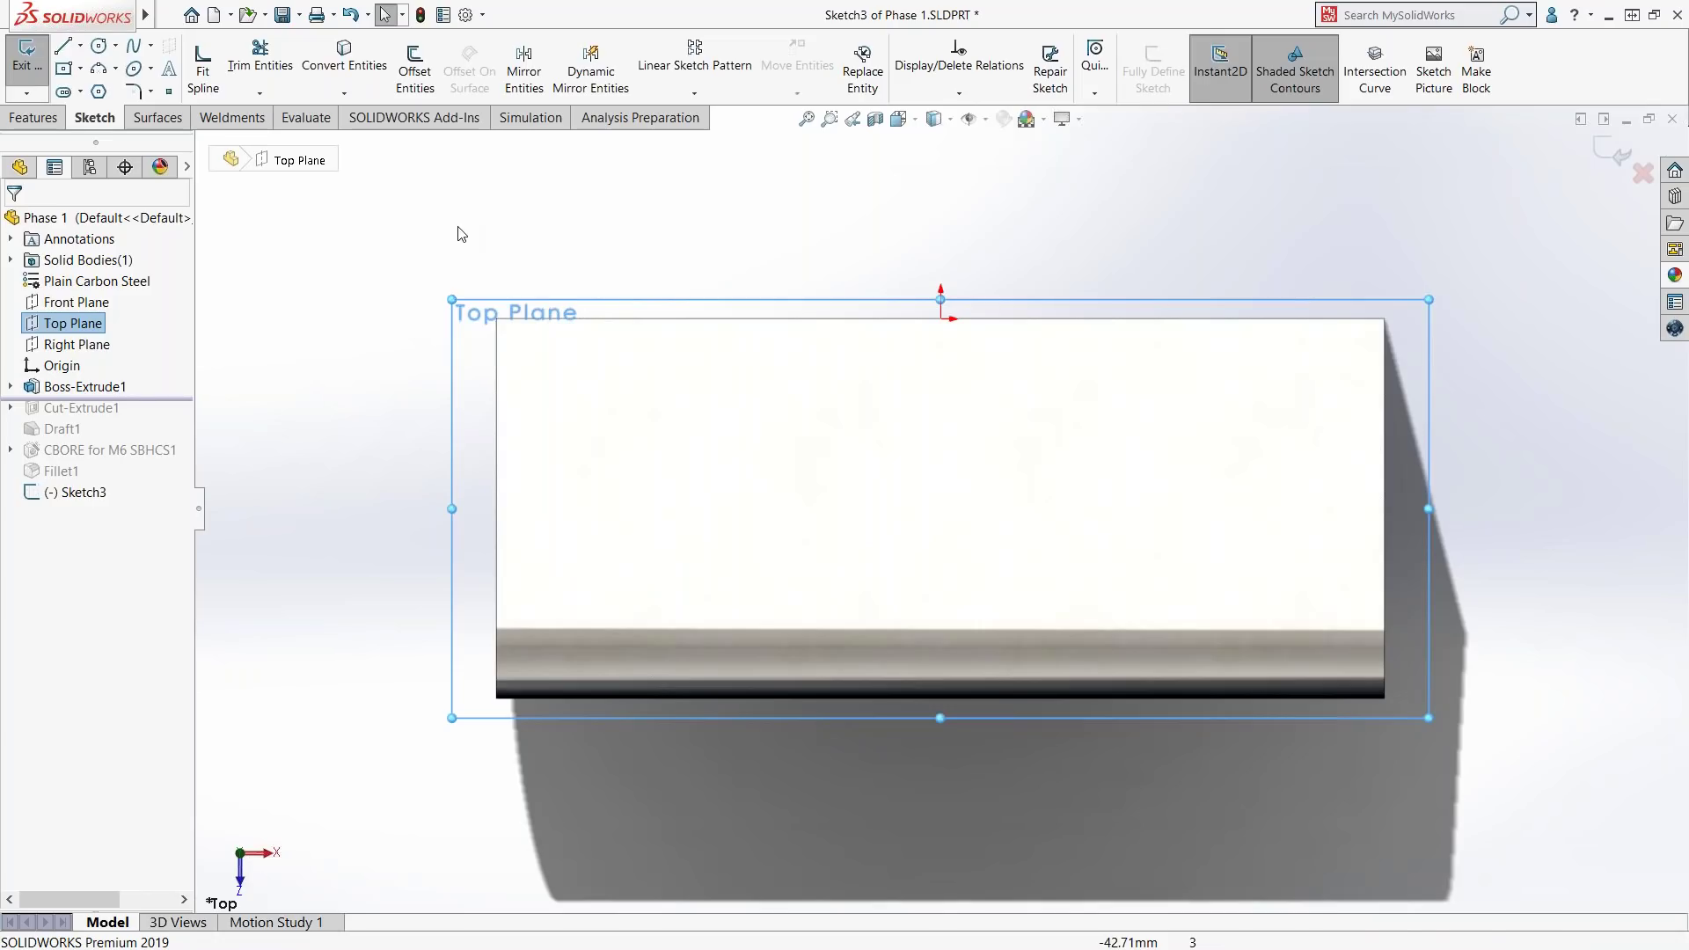
left_click(497, 318)
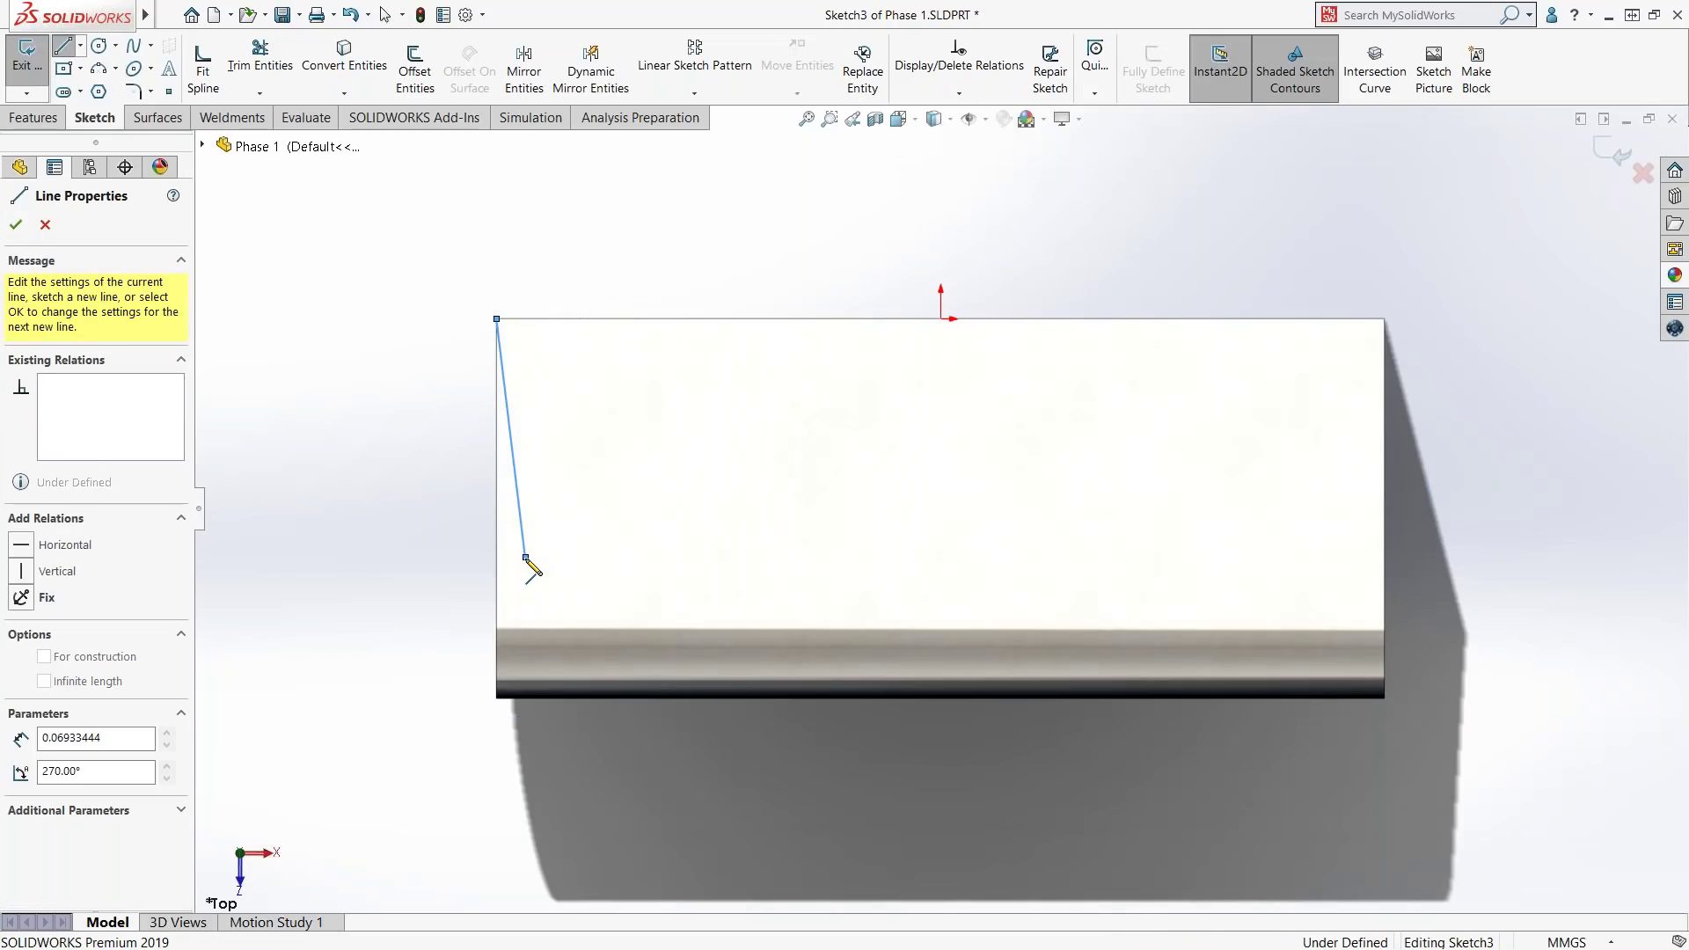
left_click(526, 557)
key("Escape")
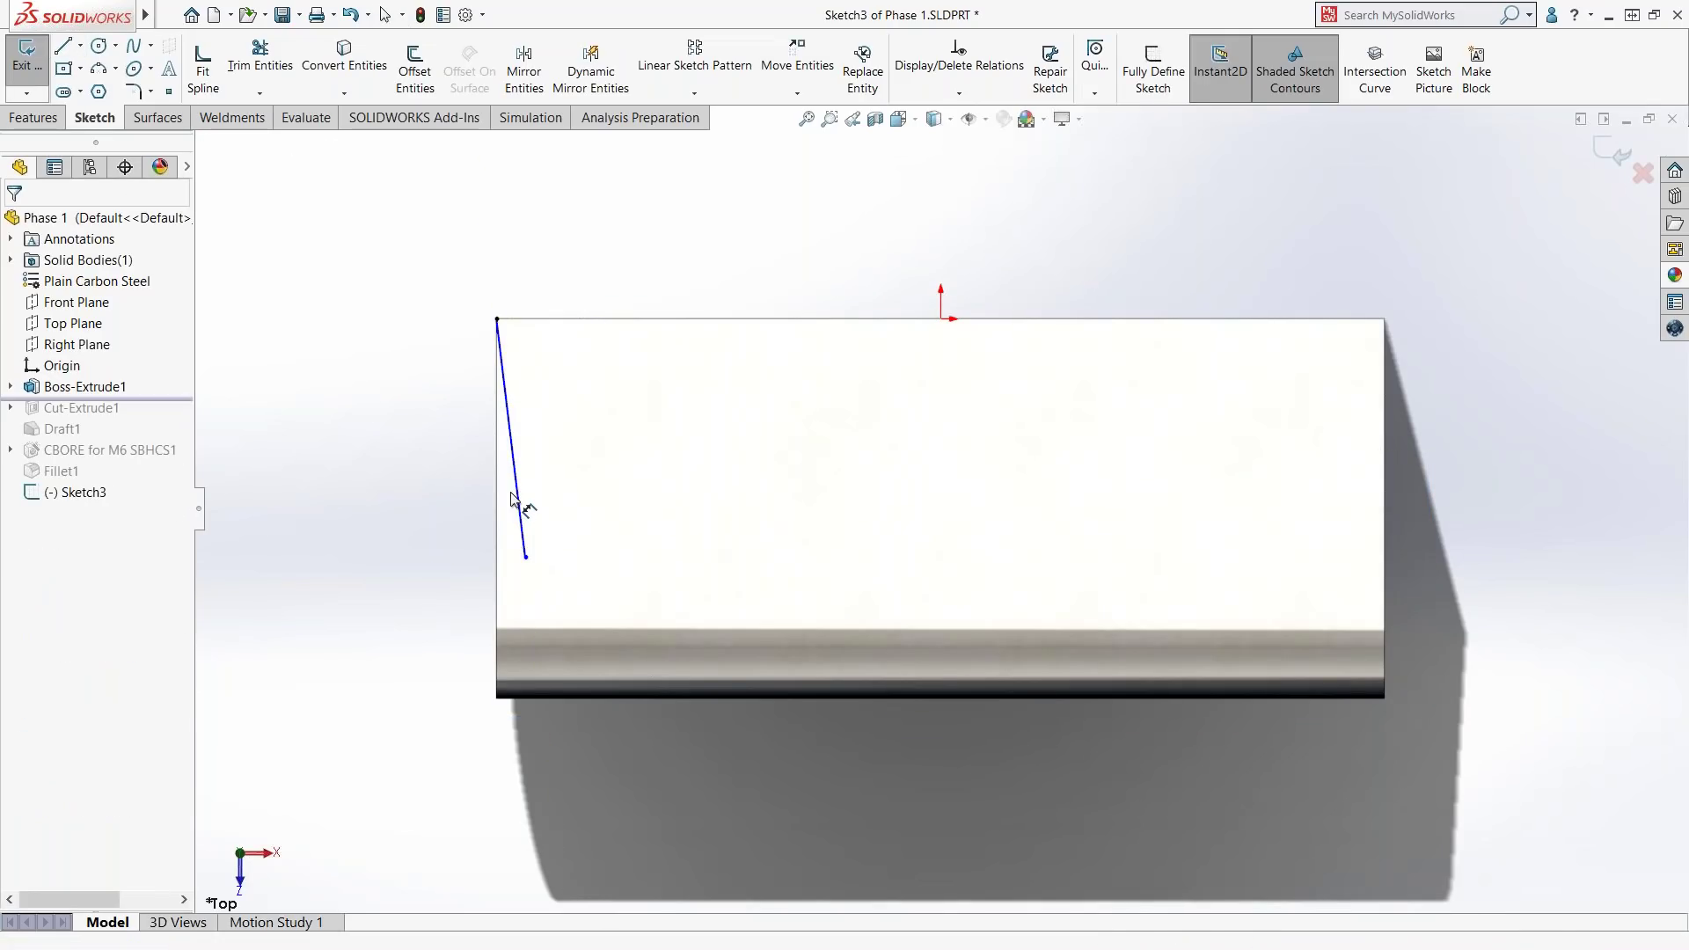
- Dimension the angle between the slanted line and the block's end edge as 5 degrees and finish the sketch
left_click(517, 496)
left_click(497, 500)
left_click(513, 543)
type("5")
key("Return")
key("Escape")
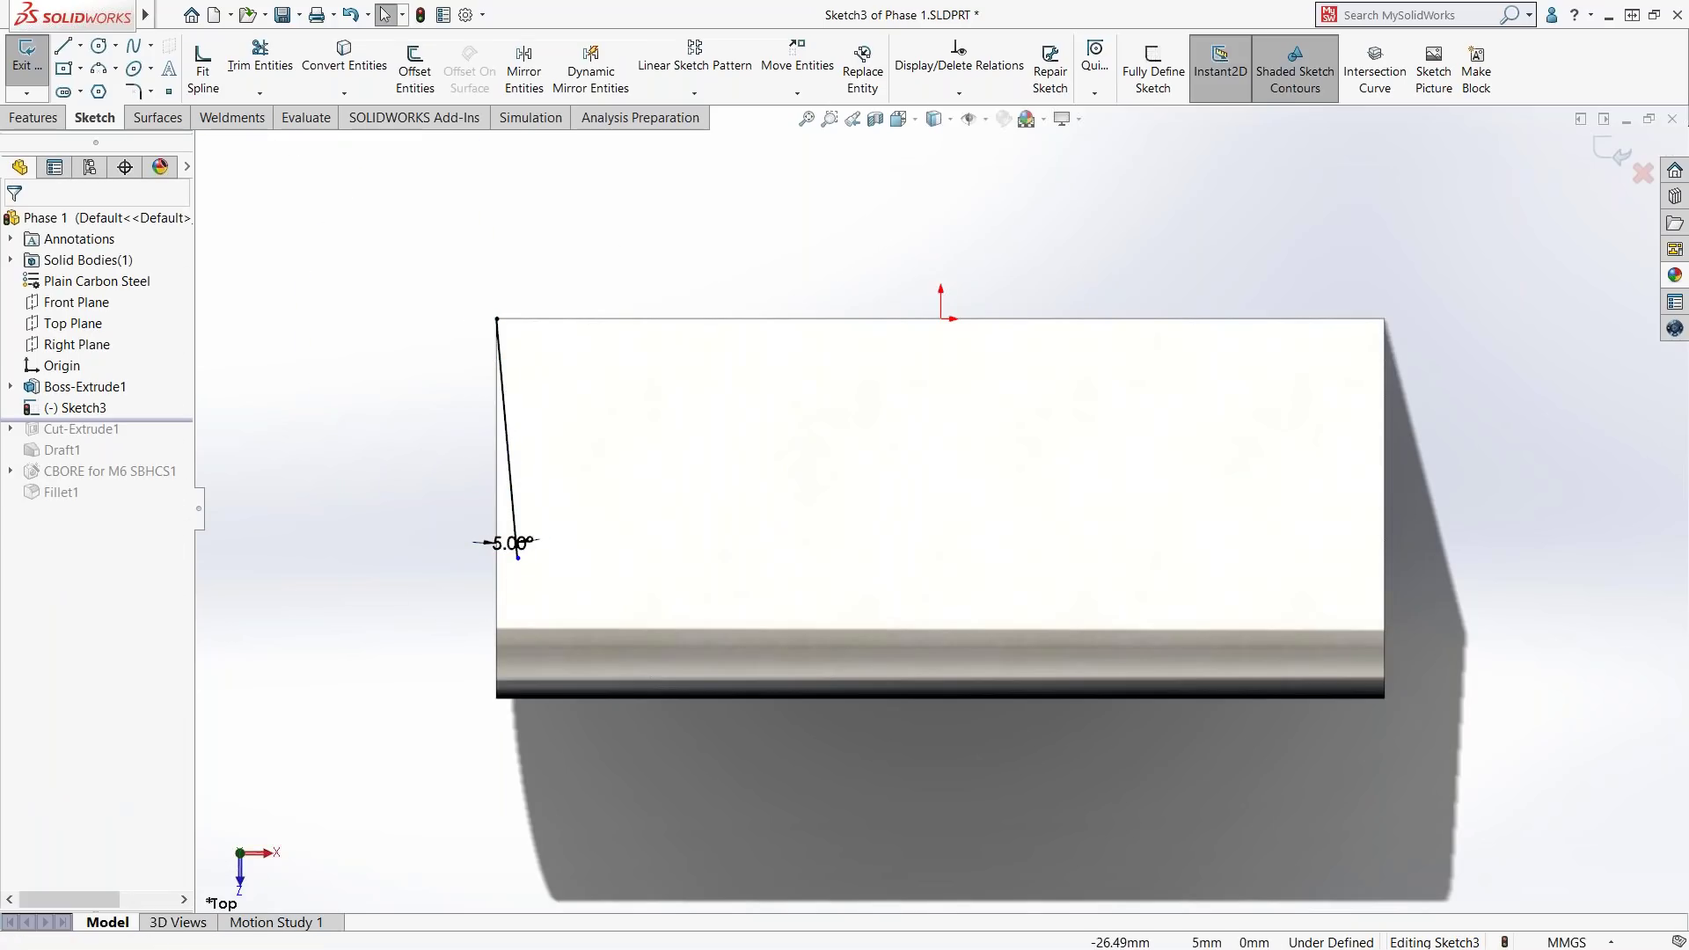
key("ctrl+b")
- Sketch a three-point arc on the block's flat back face, spanning from its upper to its lower edge near the slanted line
mouse_move(593, 303)
middle_mouse_down()
mouse_move(650, 370)
mouse_move(660, 482)
mouse_move(682, 447)
mouse_move(660, 476)
mouse_move(633, 633)
middle_mouse_up()
middle_click_drag(651, 428, 1206, 551)
left_click(1201, 536)
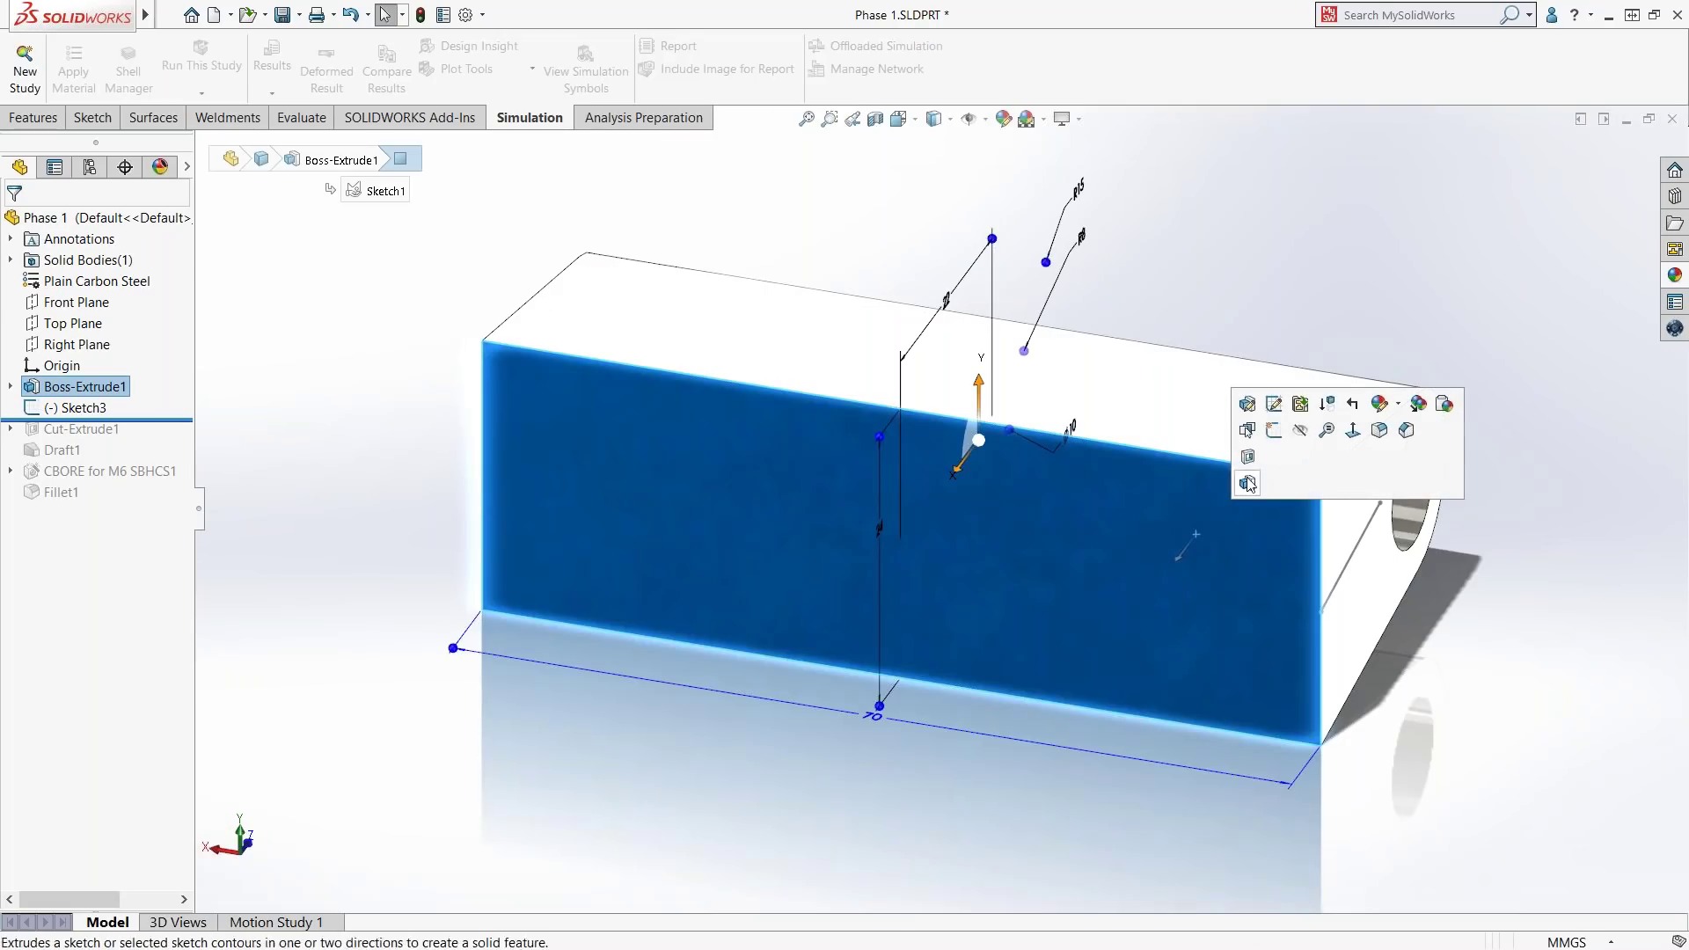
left_click(1273, 430)
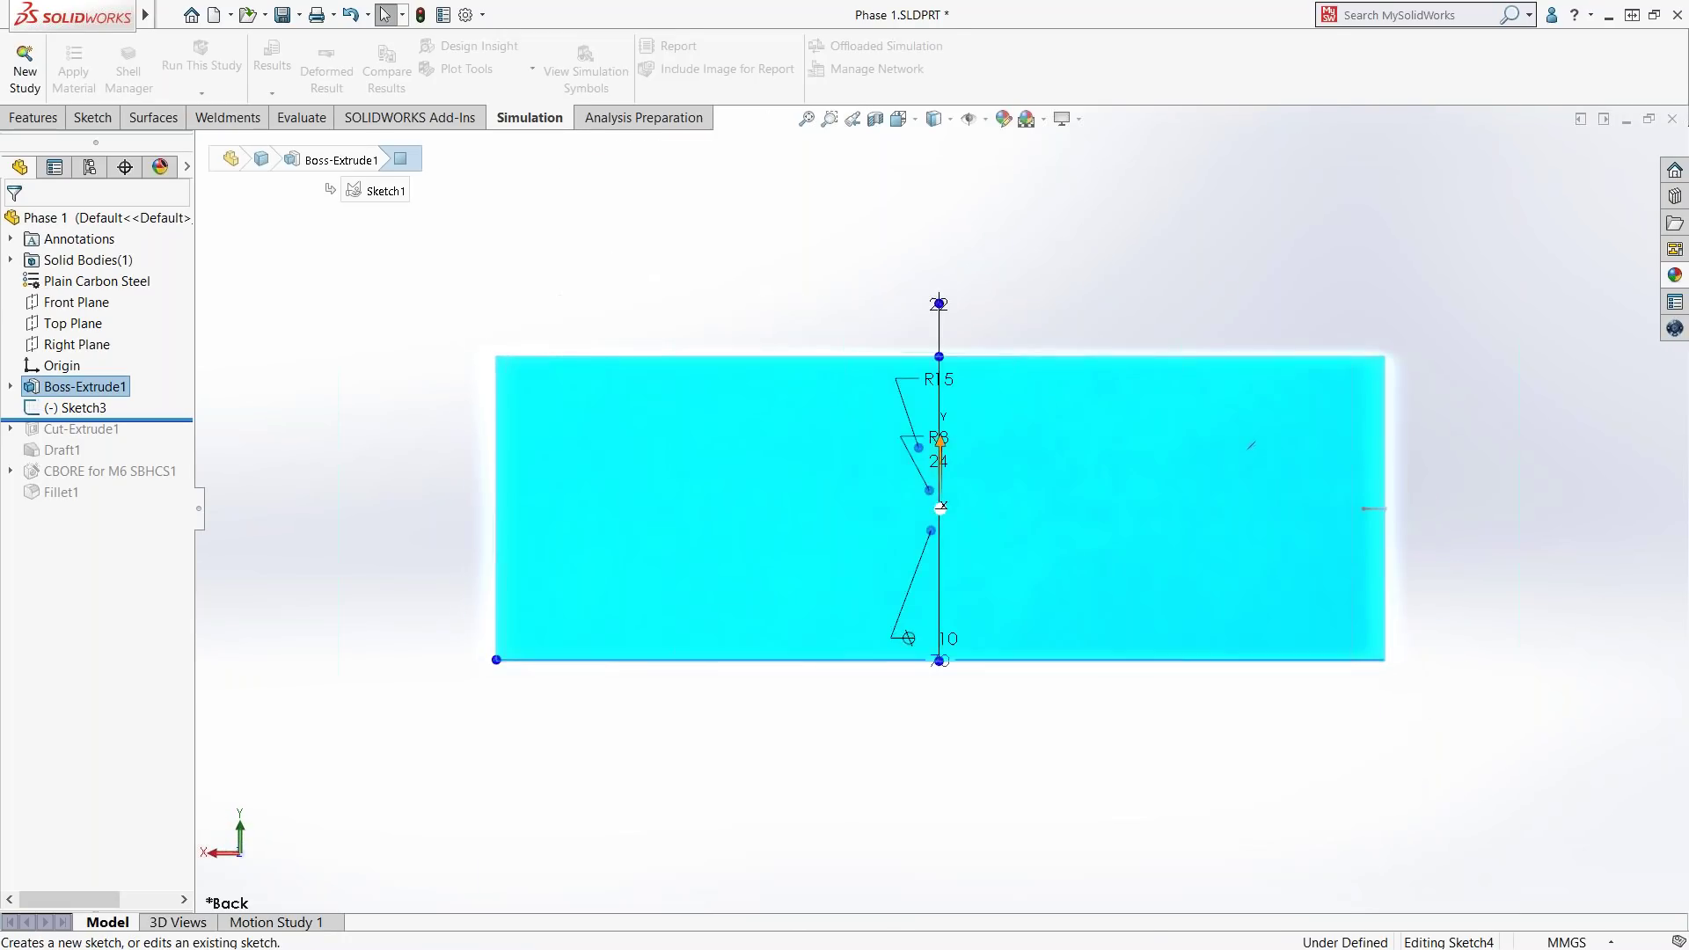
key("s")
left_click(1251, 326)
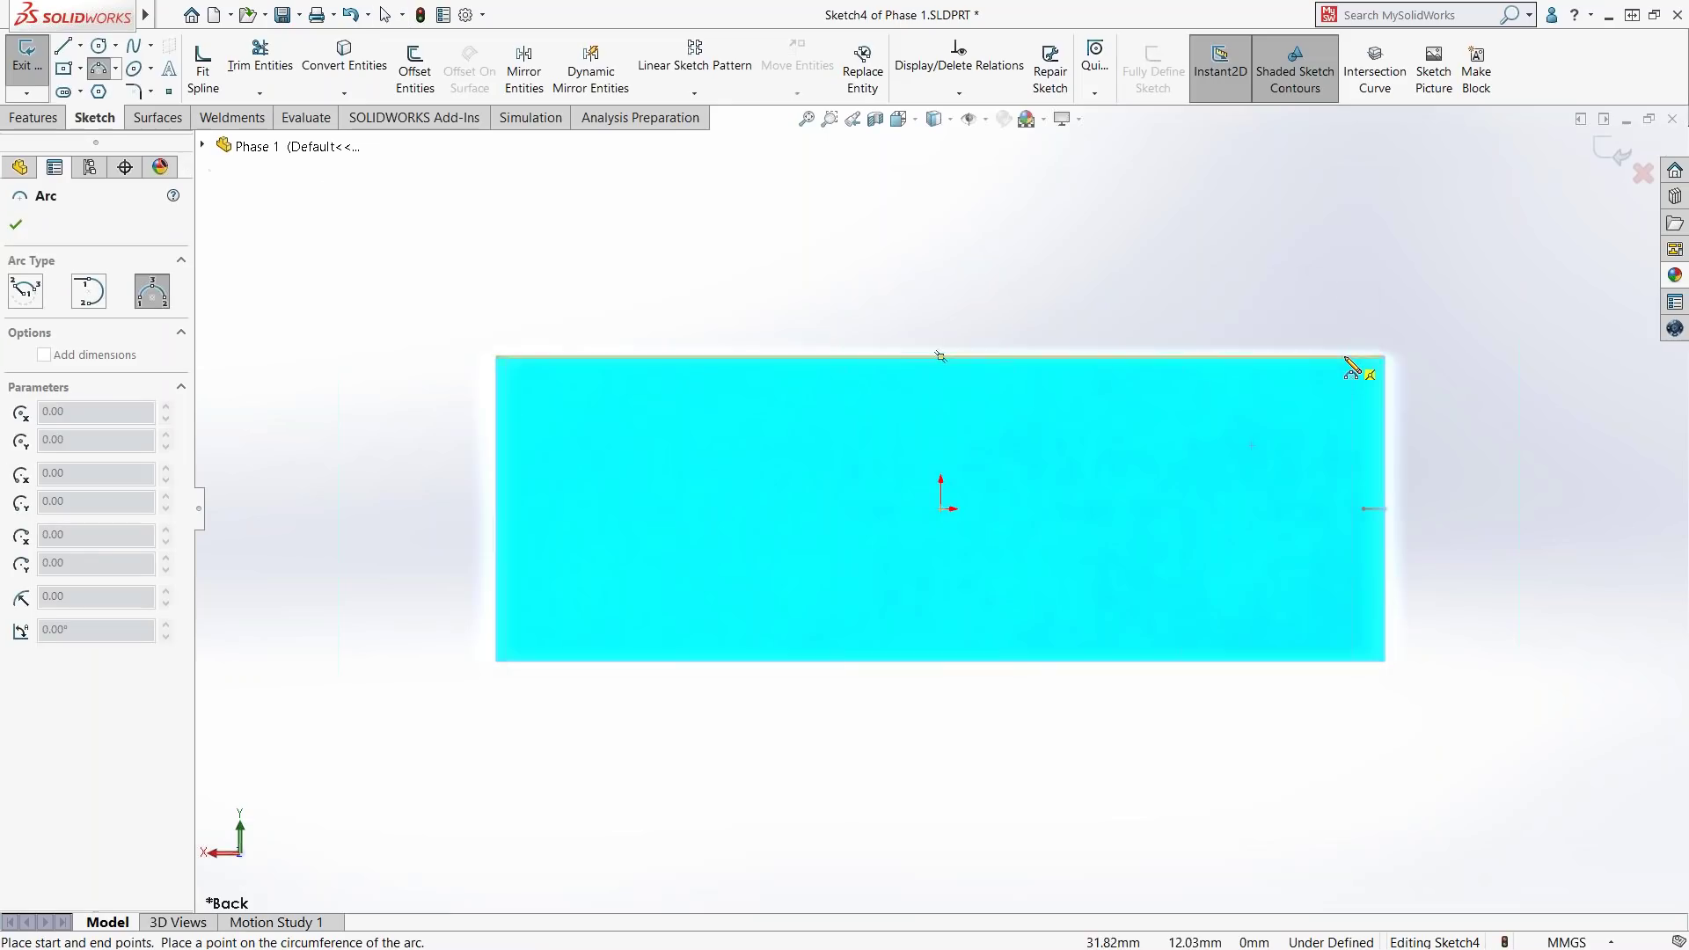
left_click(1346, 357)
left_click(1346, 660)
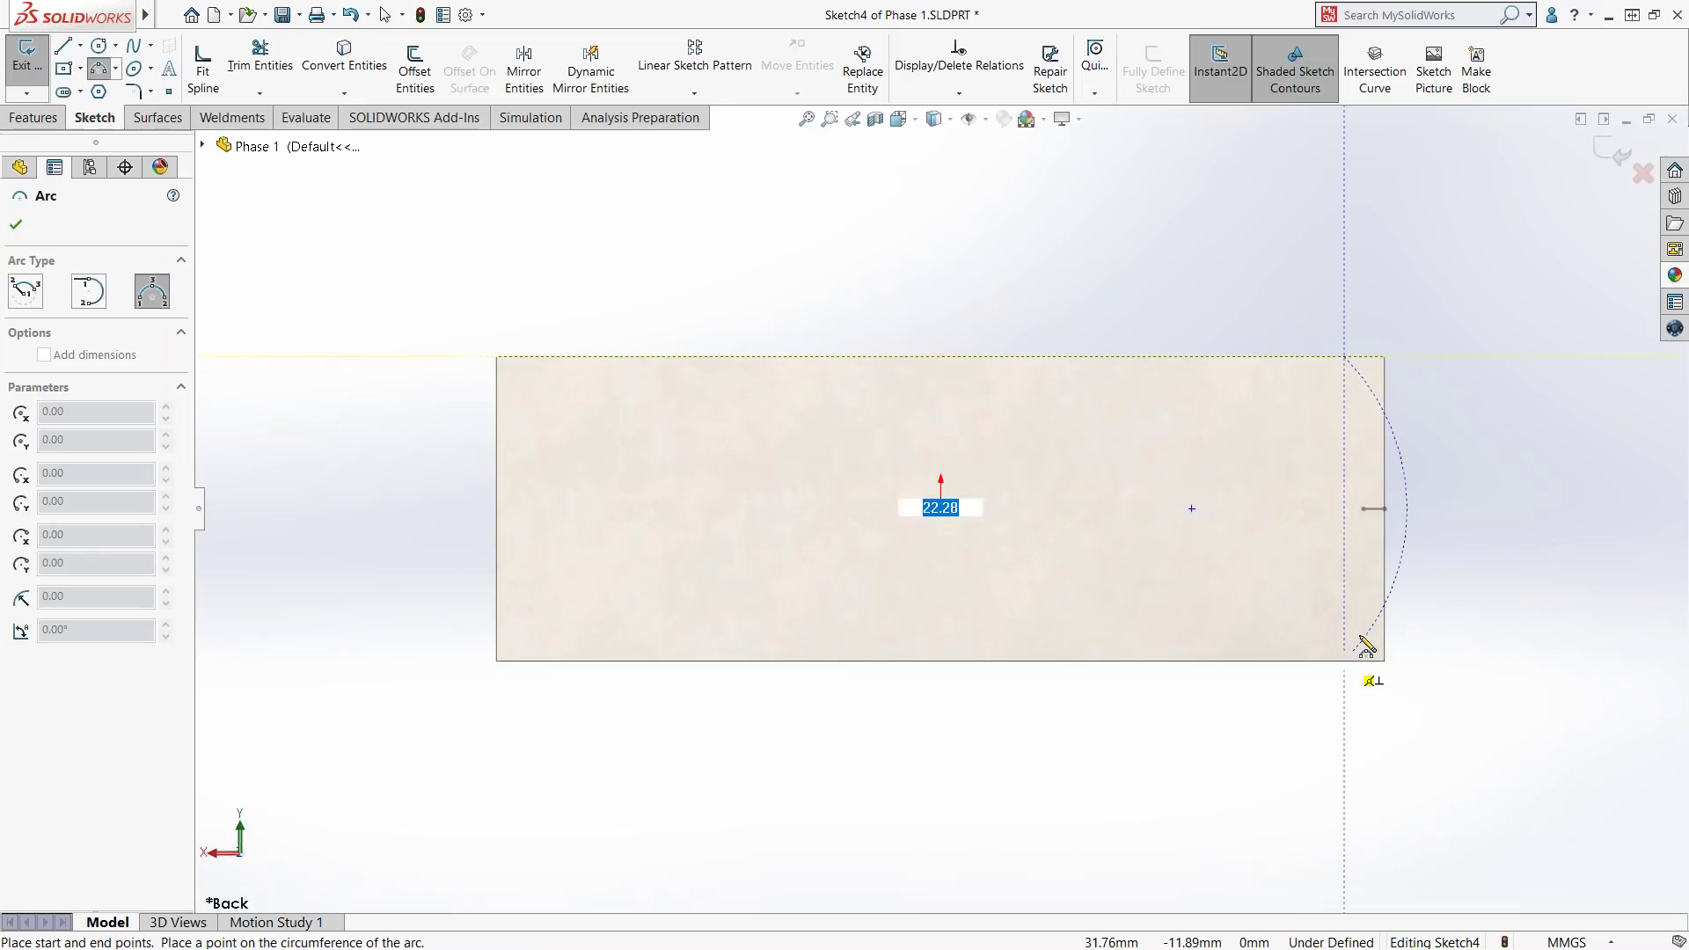
left_click(1380, 602)
key("Escape")
- Make the arc tangent to the back face's adjacent end edge and dimension its radius as 30 mm
left_click(1388, 610)
left_click(1387, 614, "ctrl")
right_click_drag(1438, 424, 1432, 320)
left_click(1358, 388)
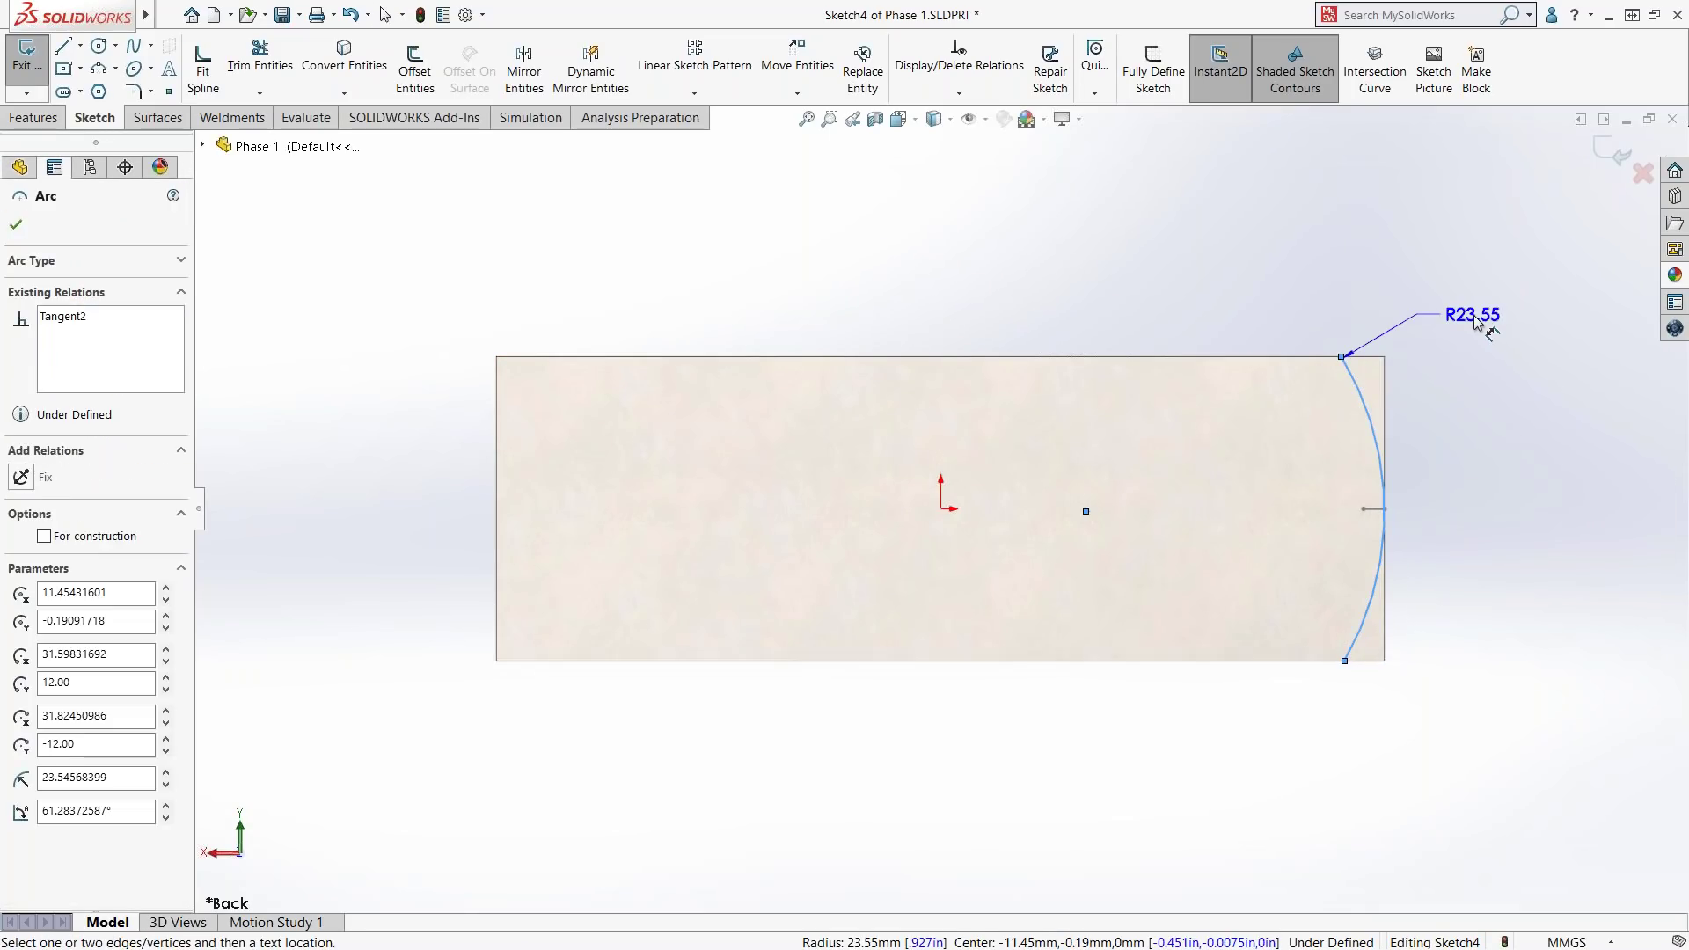
left_click(1450, 319)
type("30")
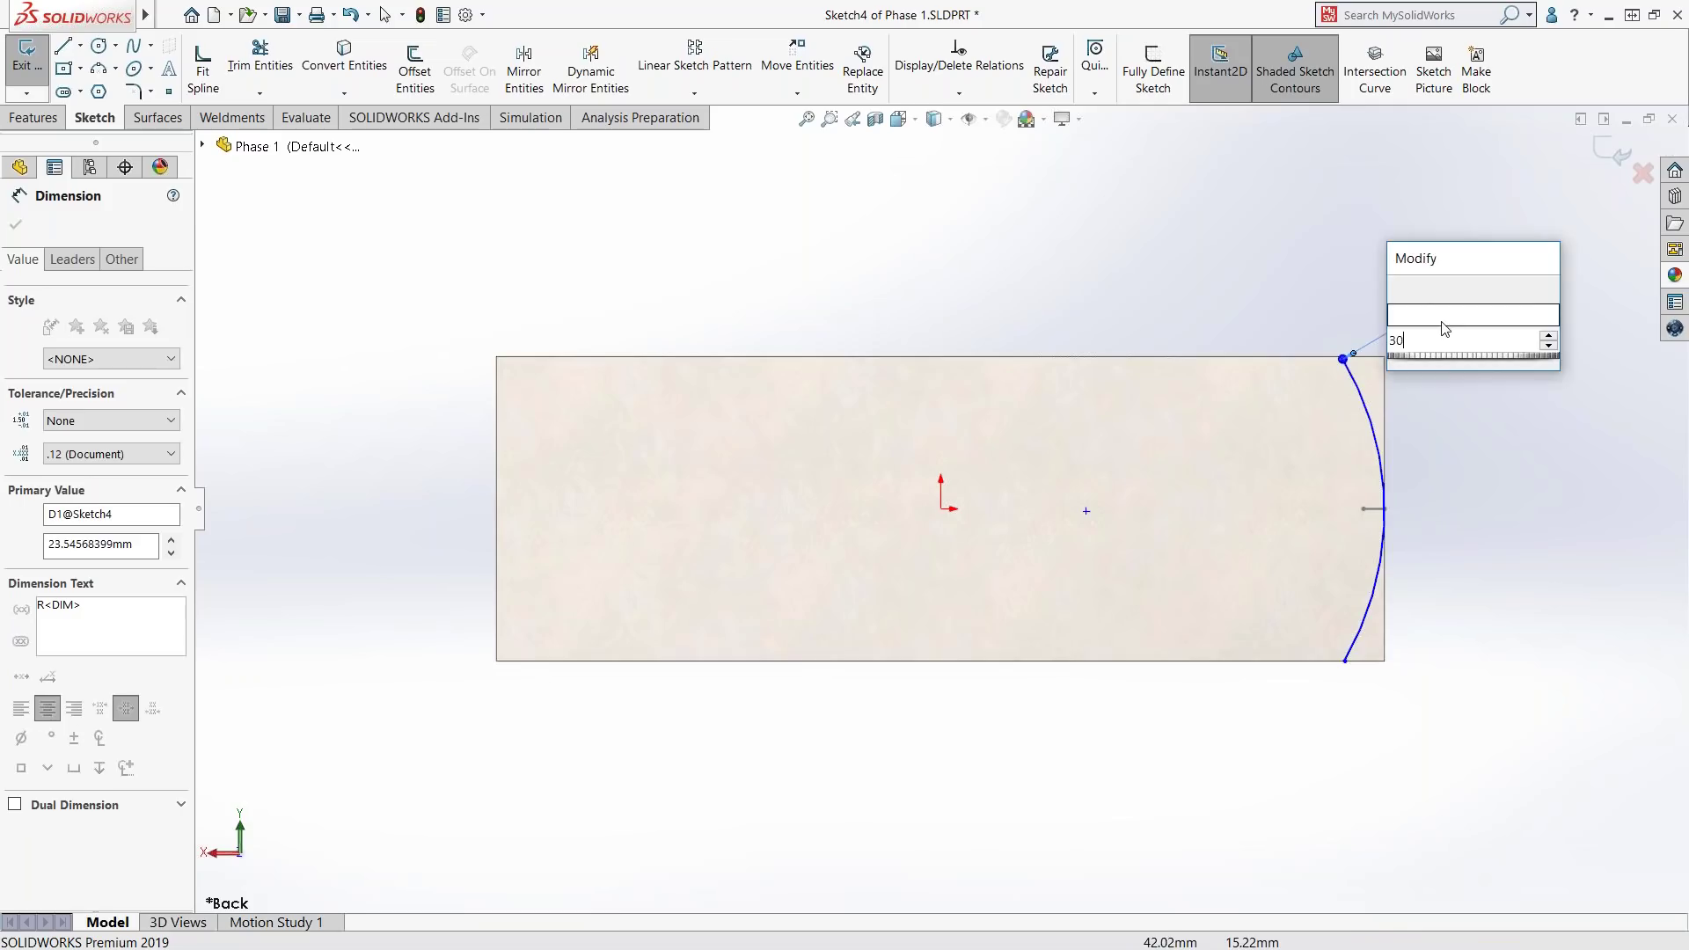
key("Return")
key("Escape")
- Add a vertical relation between the two endpoints of the R30 arc
left_click(1352, 358)
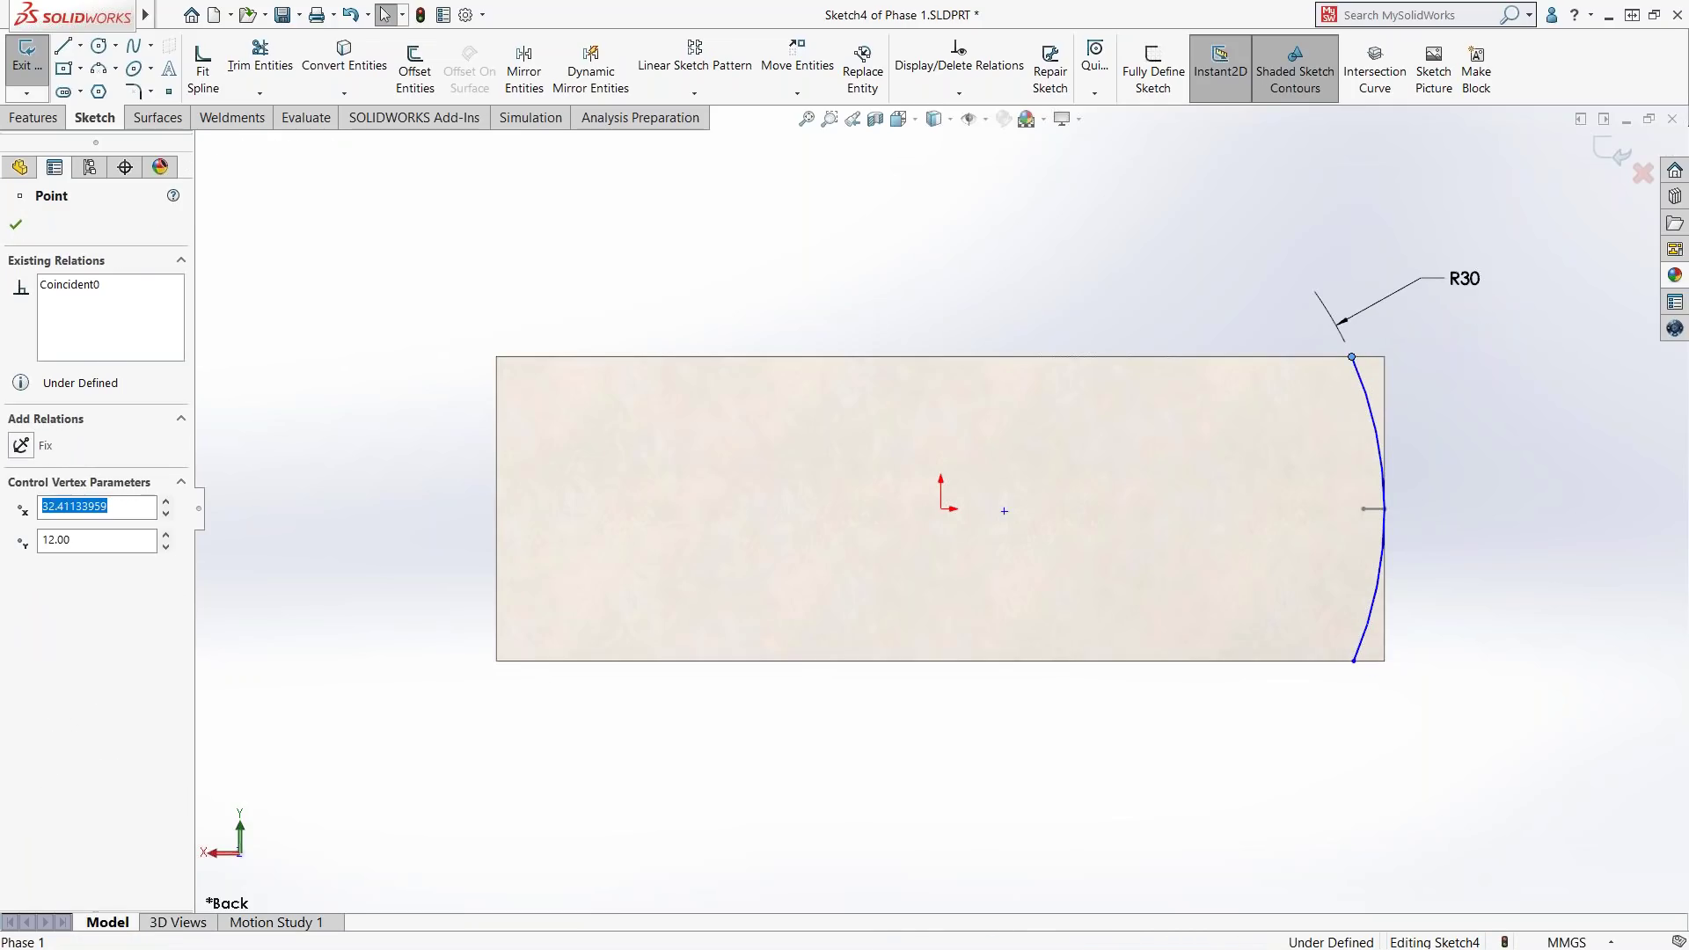
left_click(1354, 660, "ctrl")
left_click(1536, 580)
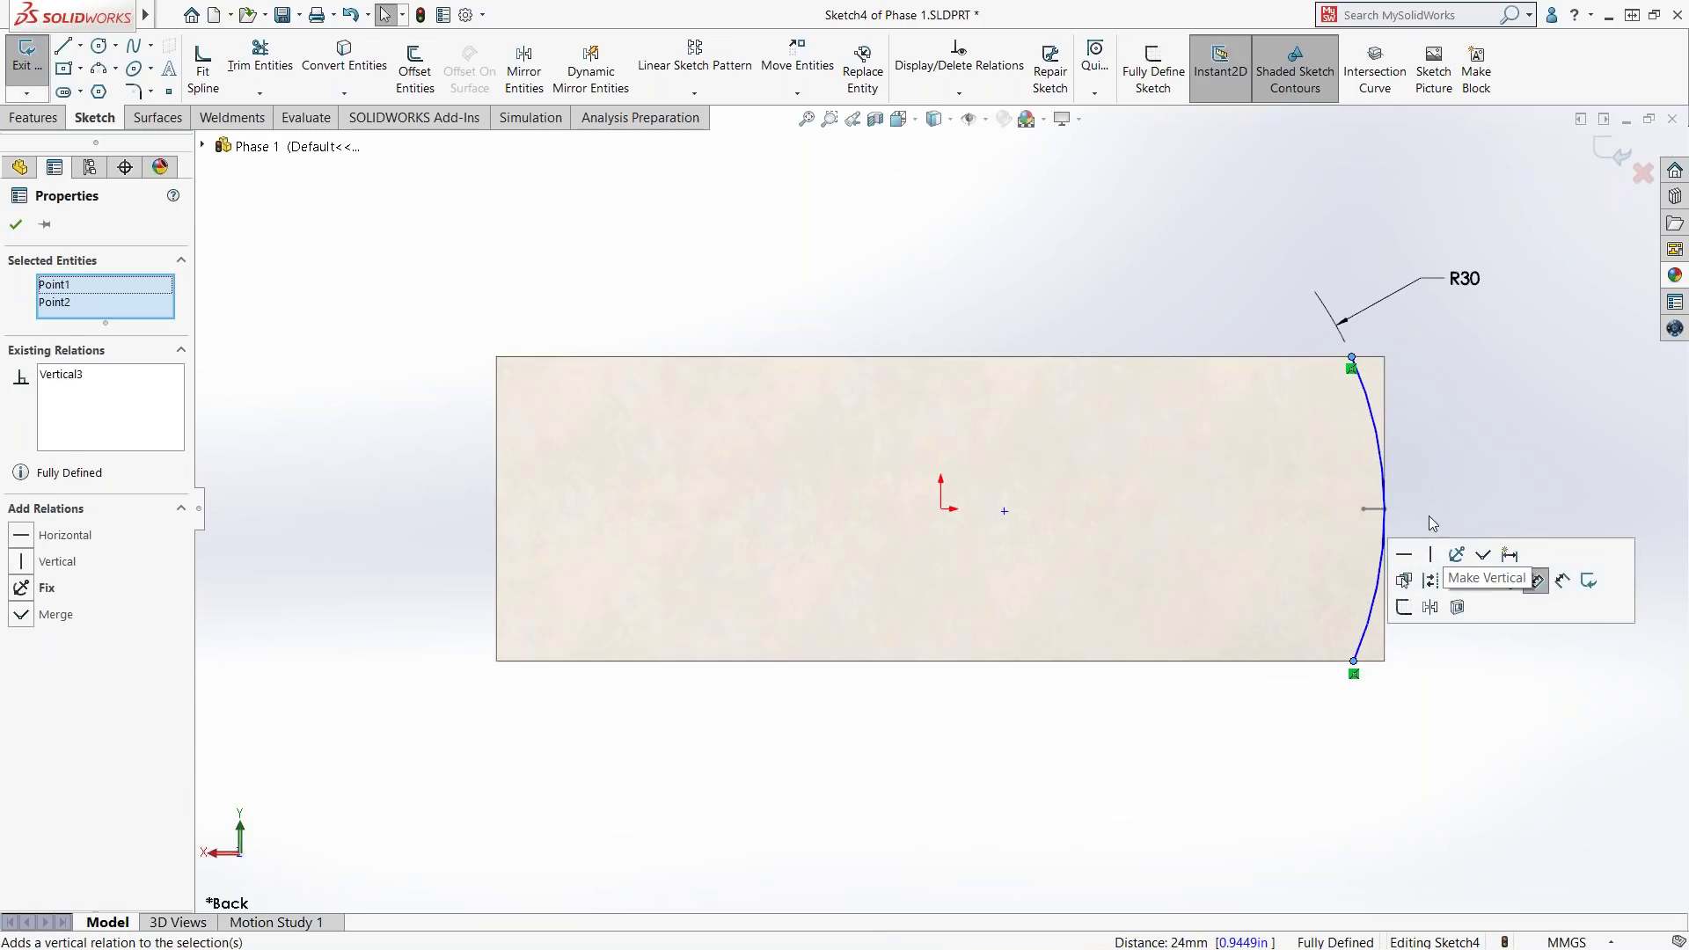
left_click(1433, 441)
- Set up an extruded cut of the arc as a one-direction thin feature 10 mm thick, reversed to the outside of the block
middle_click_drag(1433, 440, 1033, 607)
left_click(35, 118)
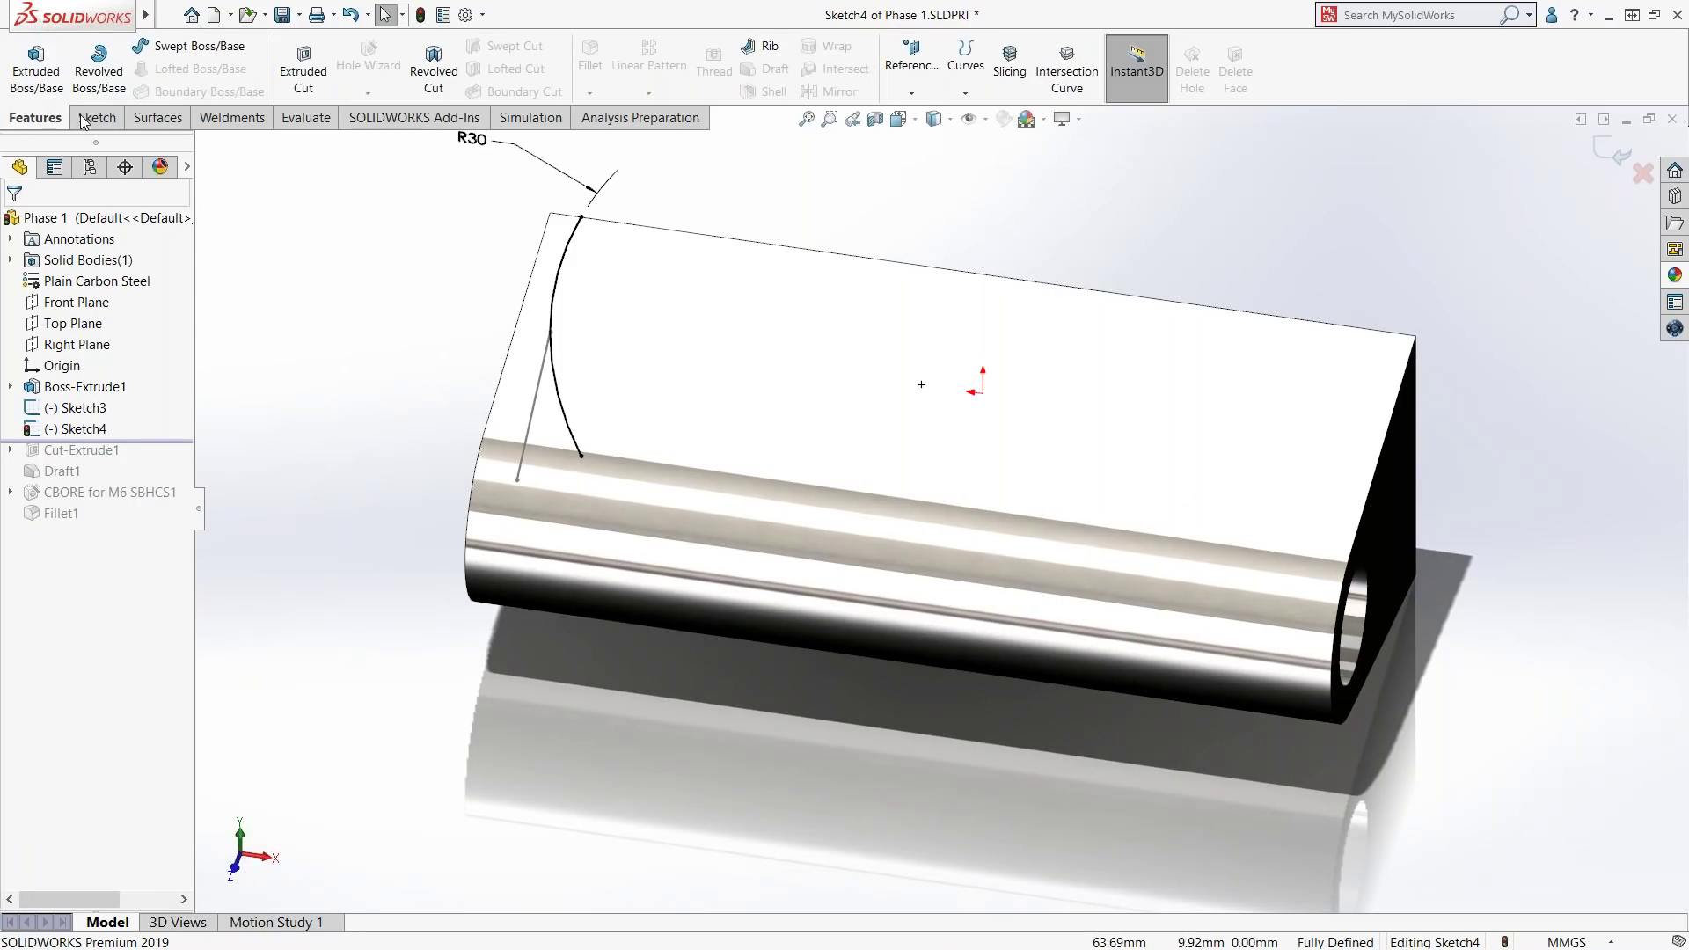
left_click(304, 71)
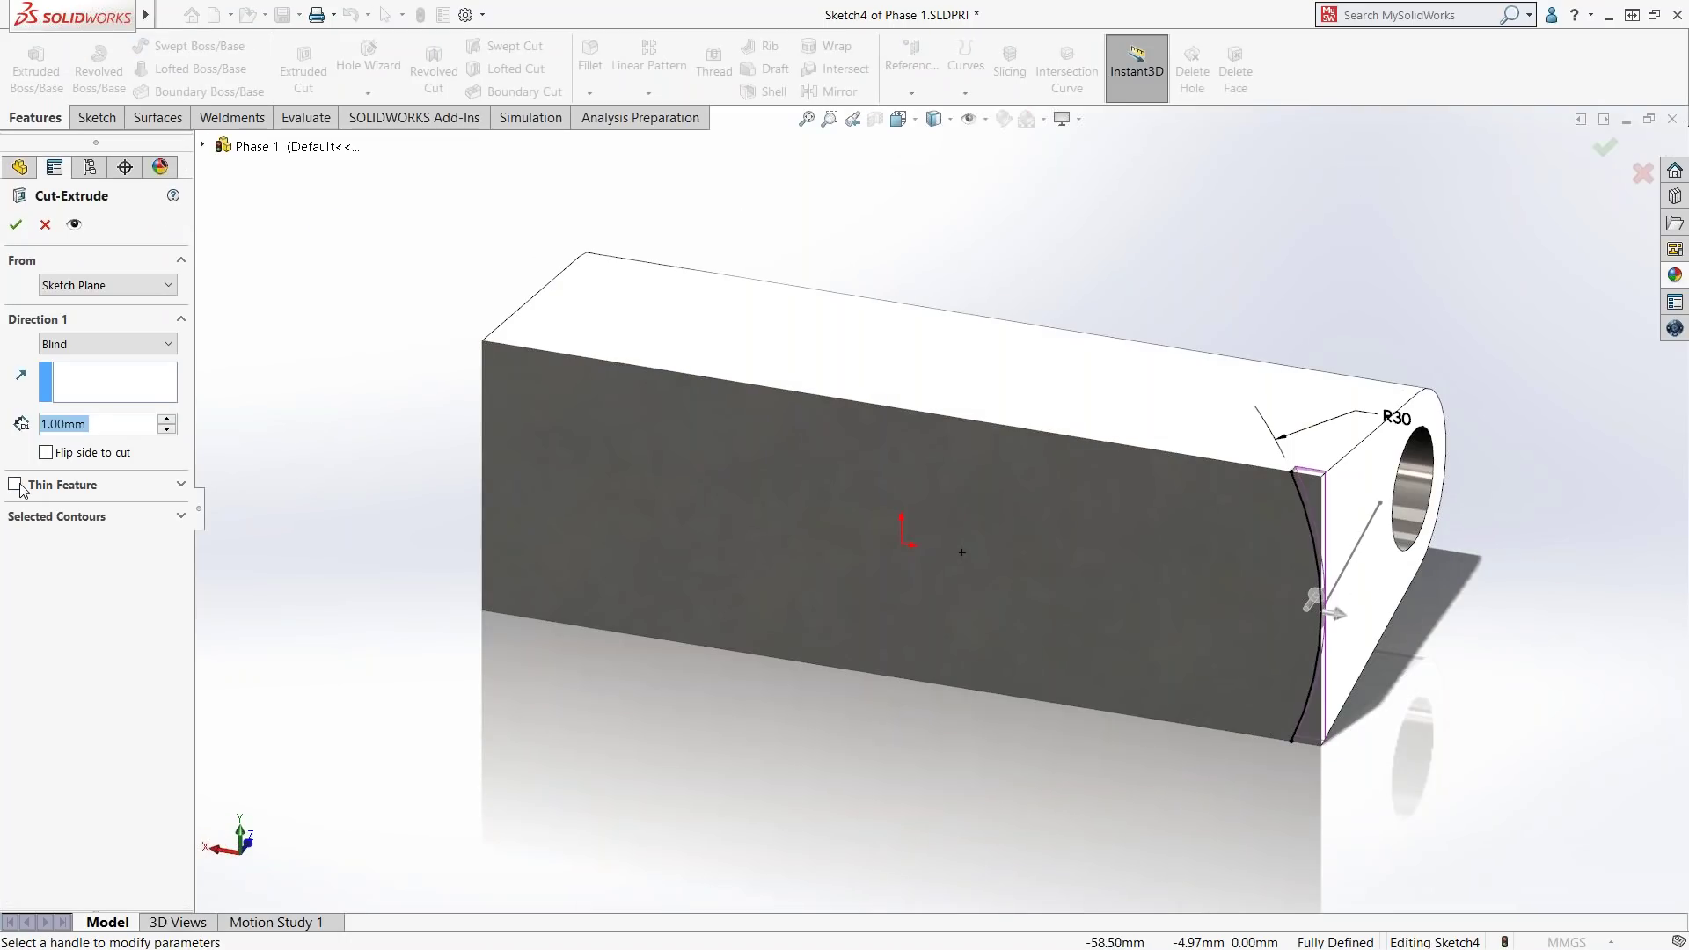
left_click(15, 485)
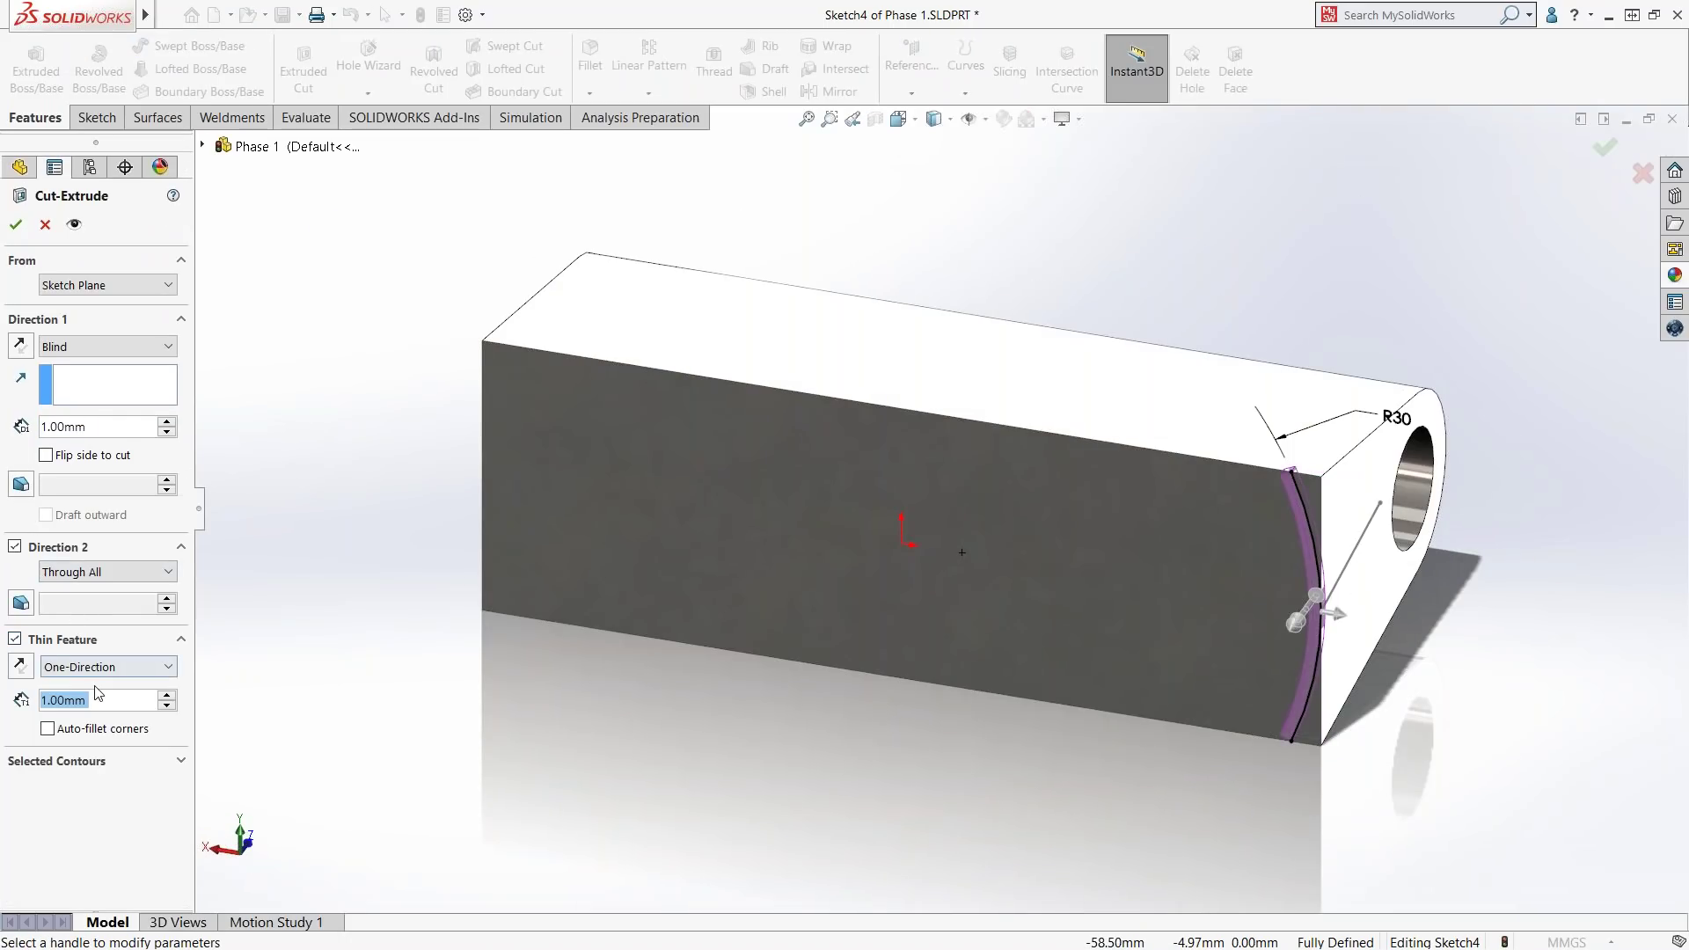
type("10")
key("Return")
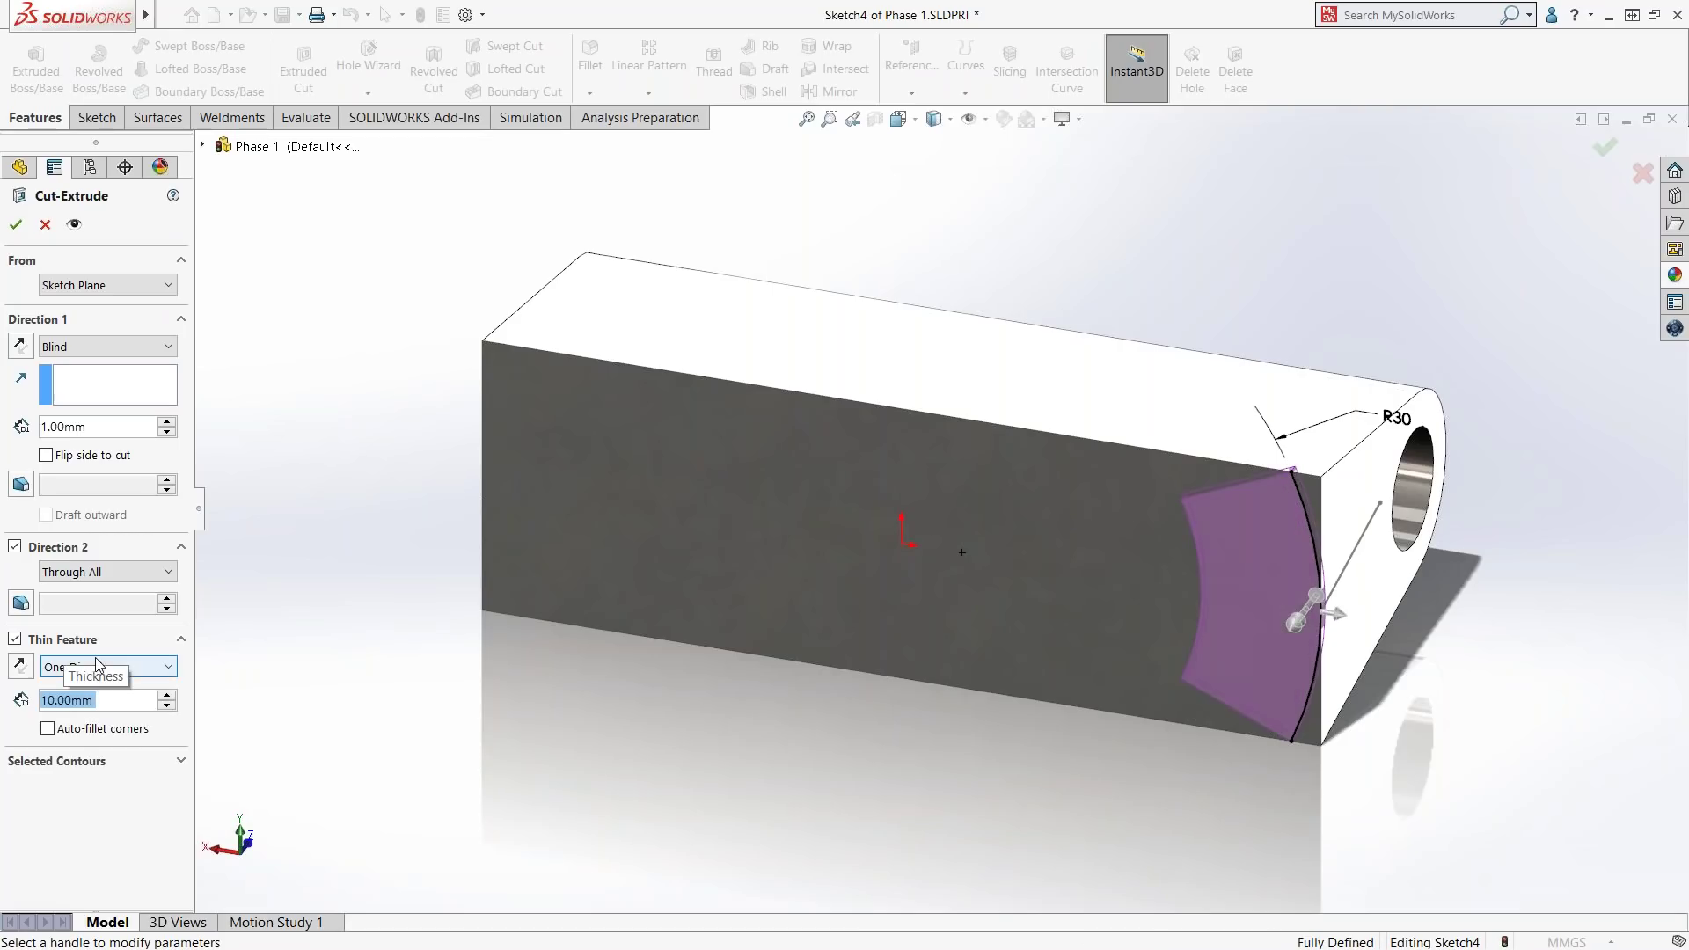
left_click(20, 667)
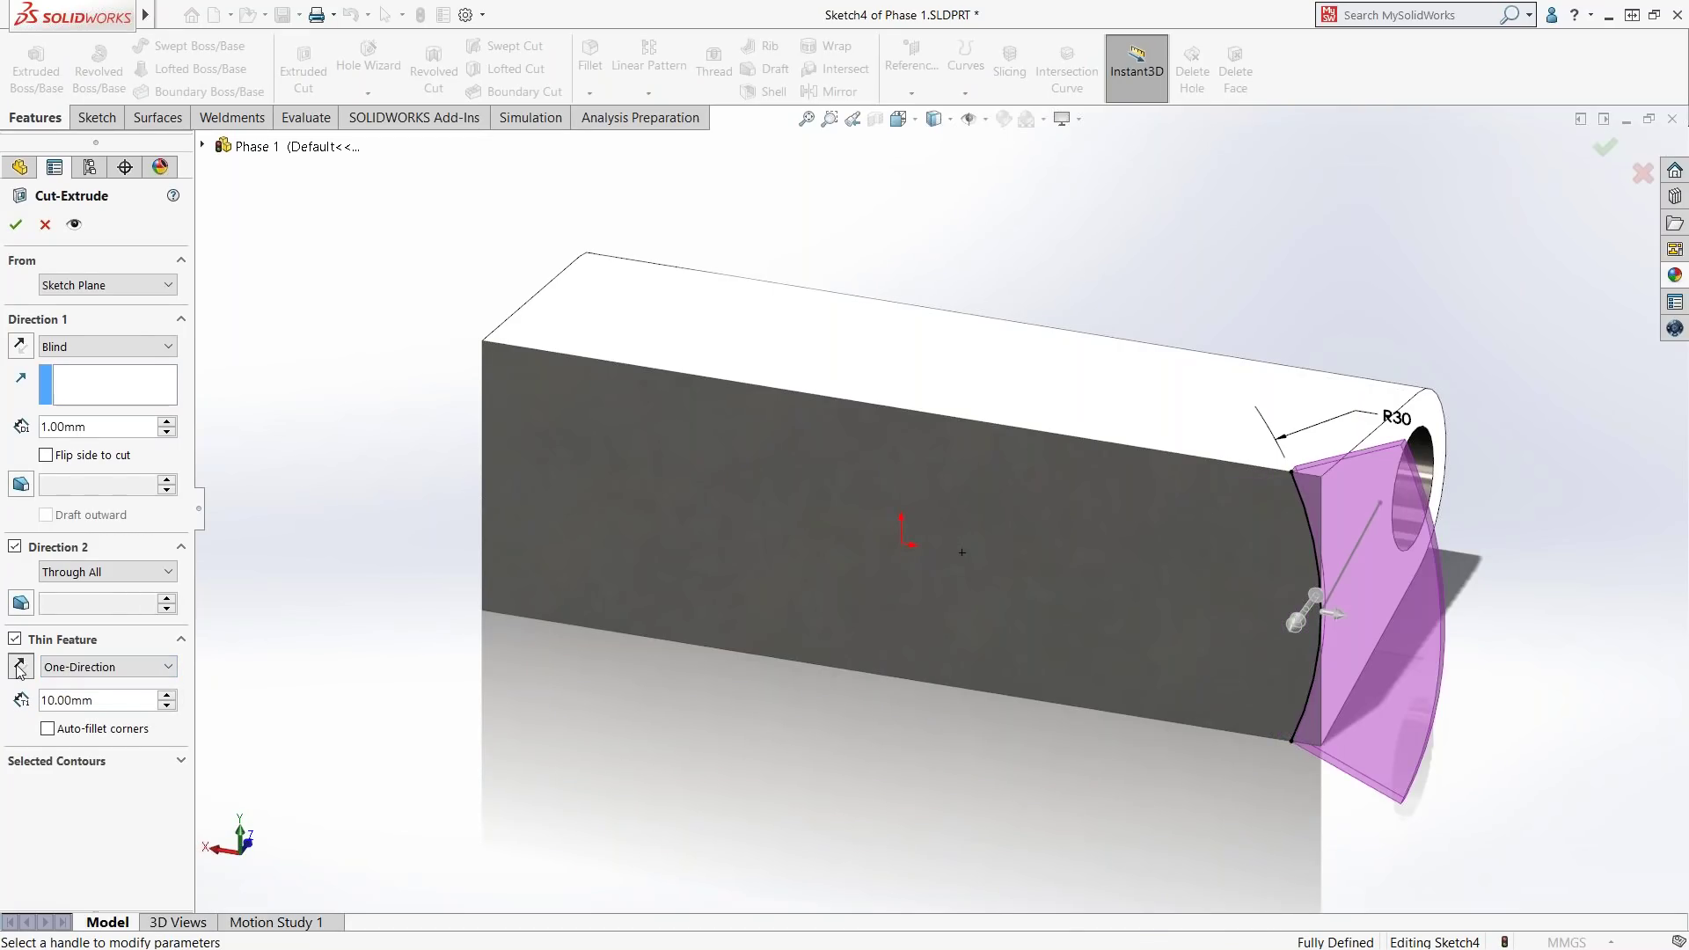
- Set the cut's first direction to Through All along the 5-degree sketch line and create the cut
left_click(1315, 599)
left_click(105, 346)
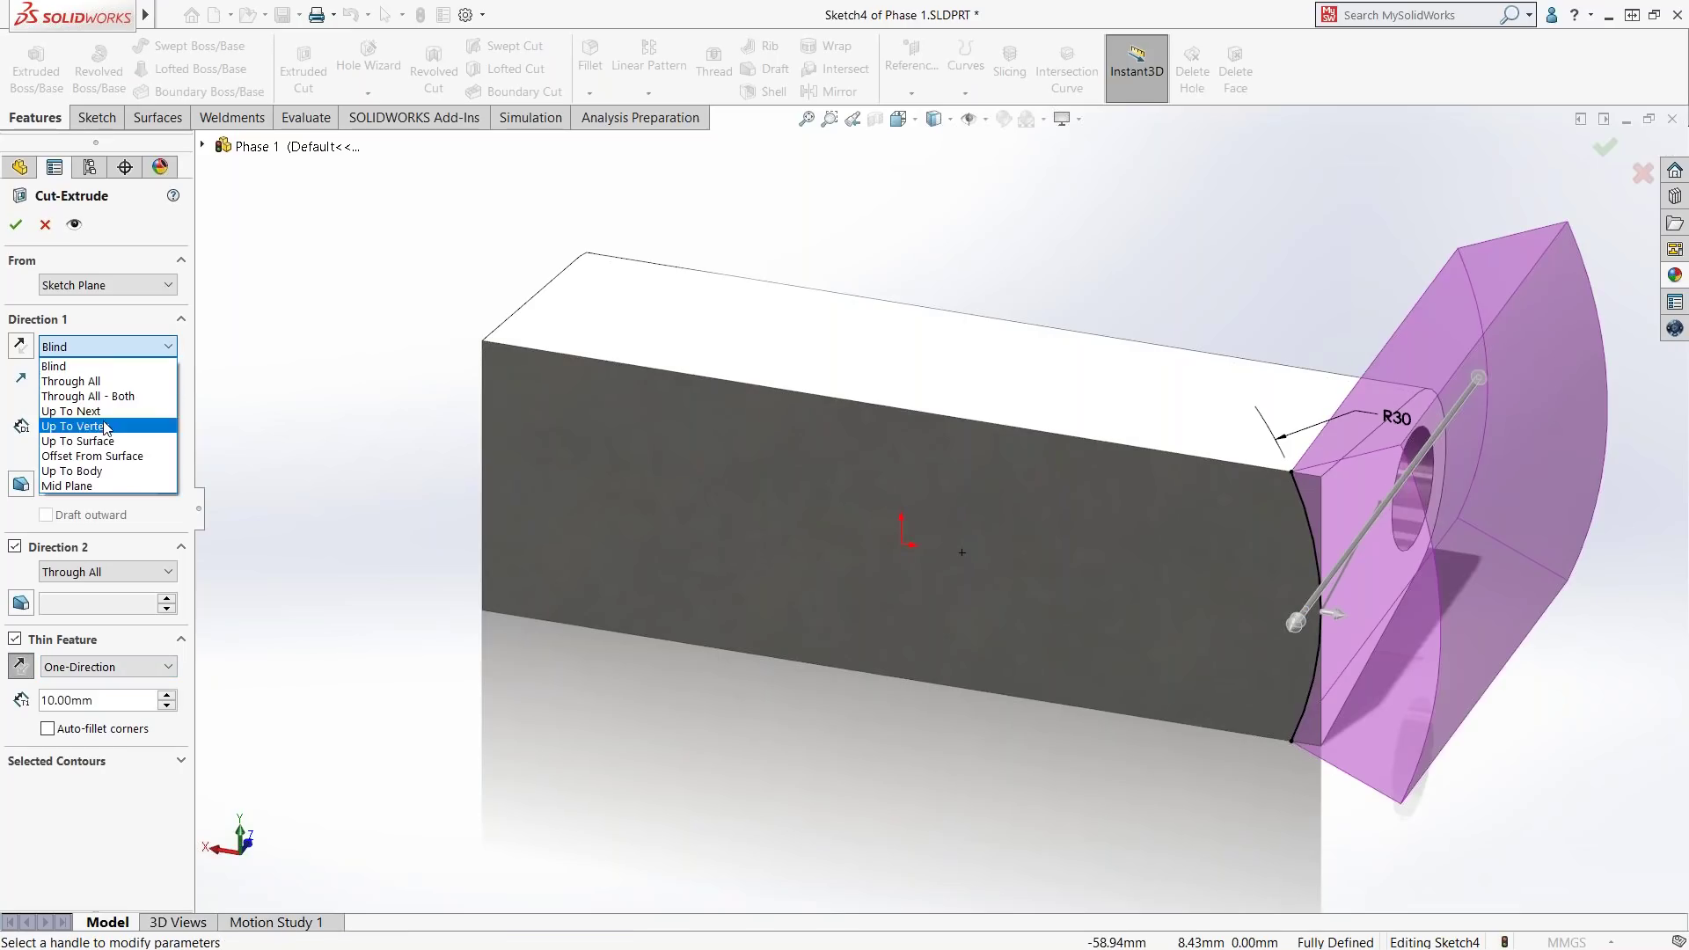
left_click(71, 381)
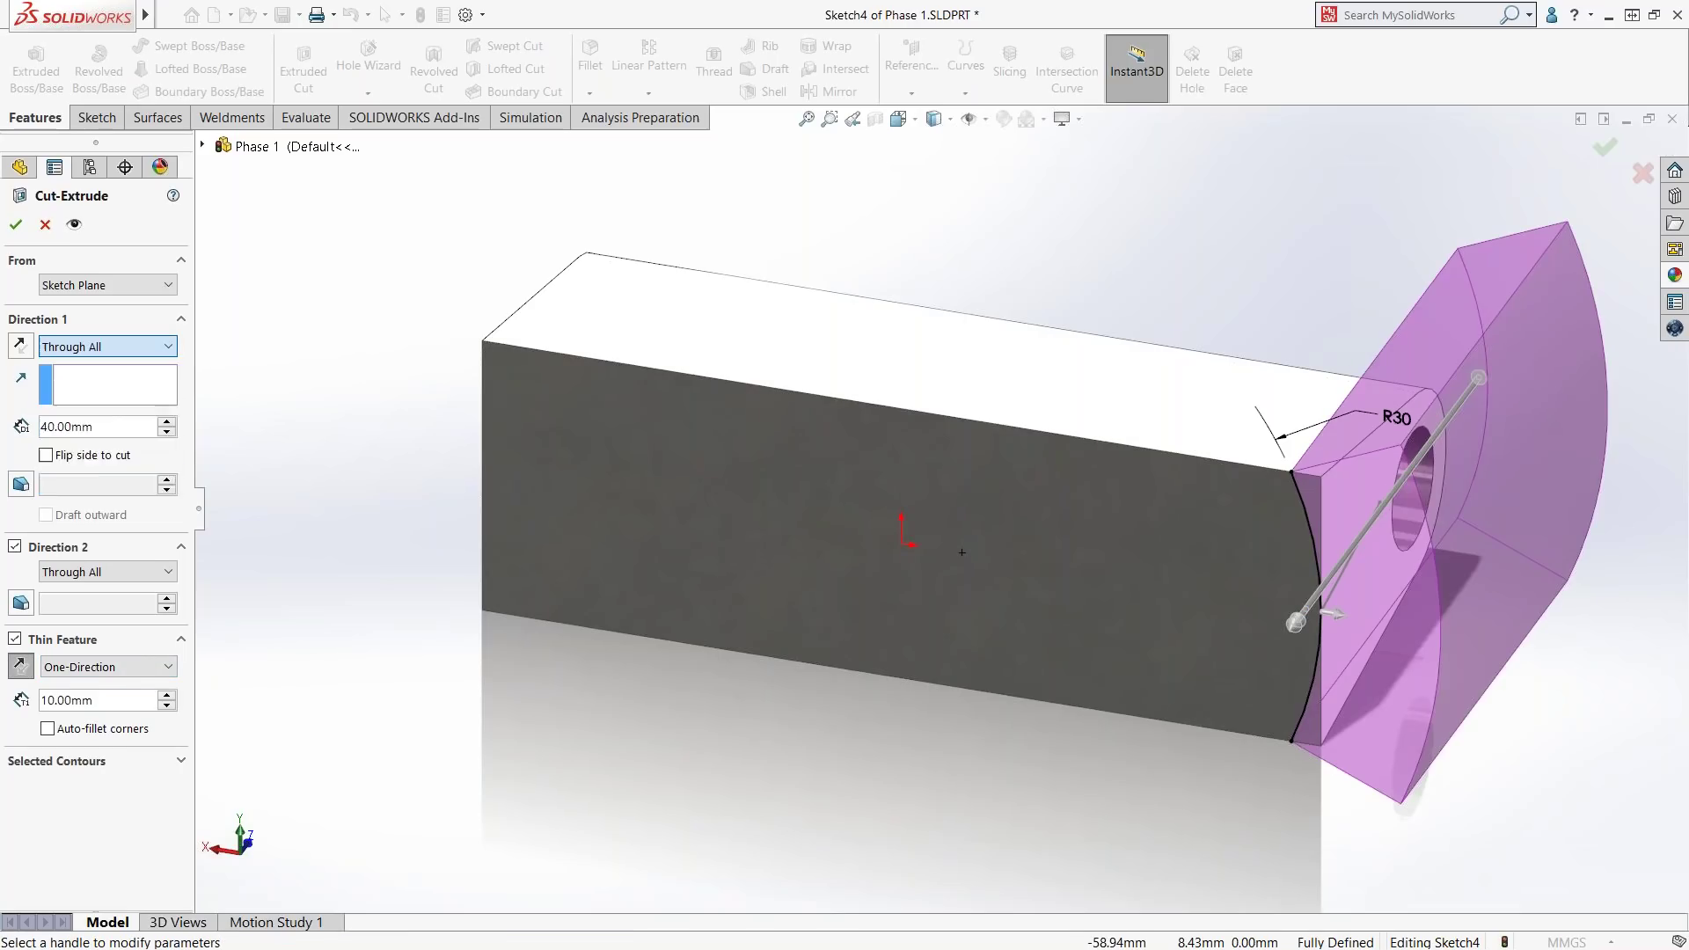
middle_click_drag(369, 388, 379, 528)
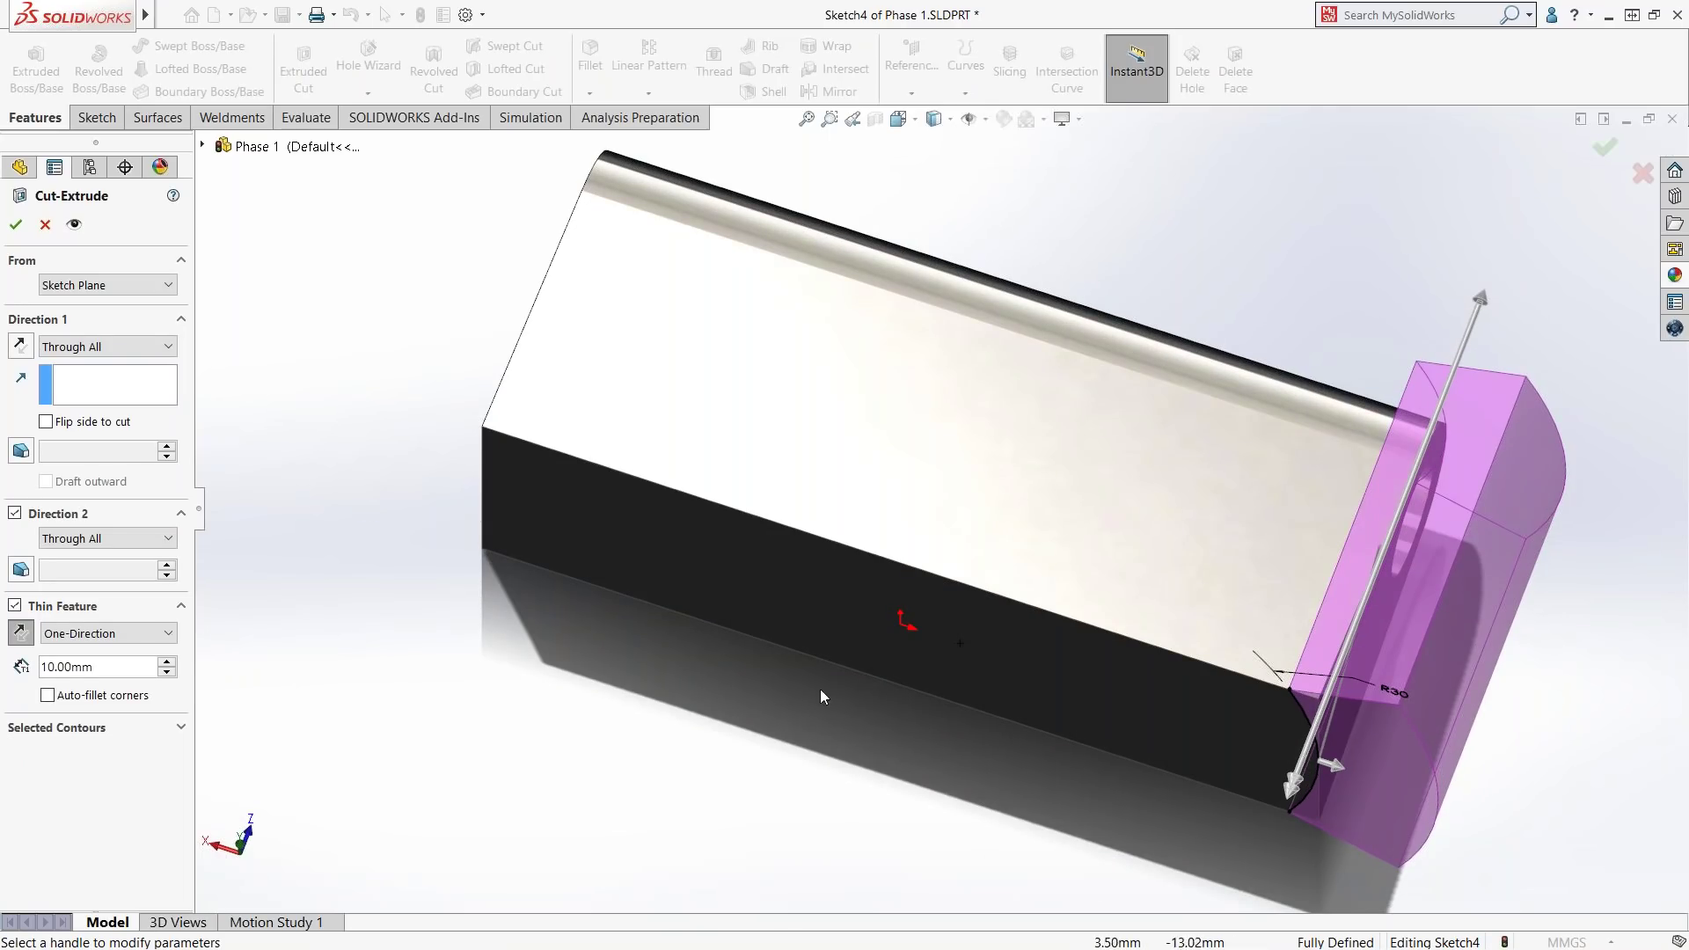
left_click(104, 392)
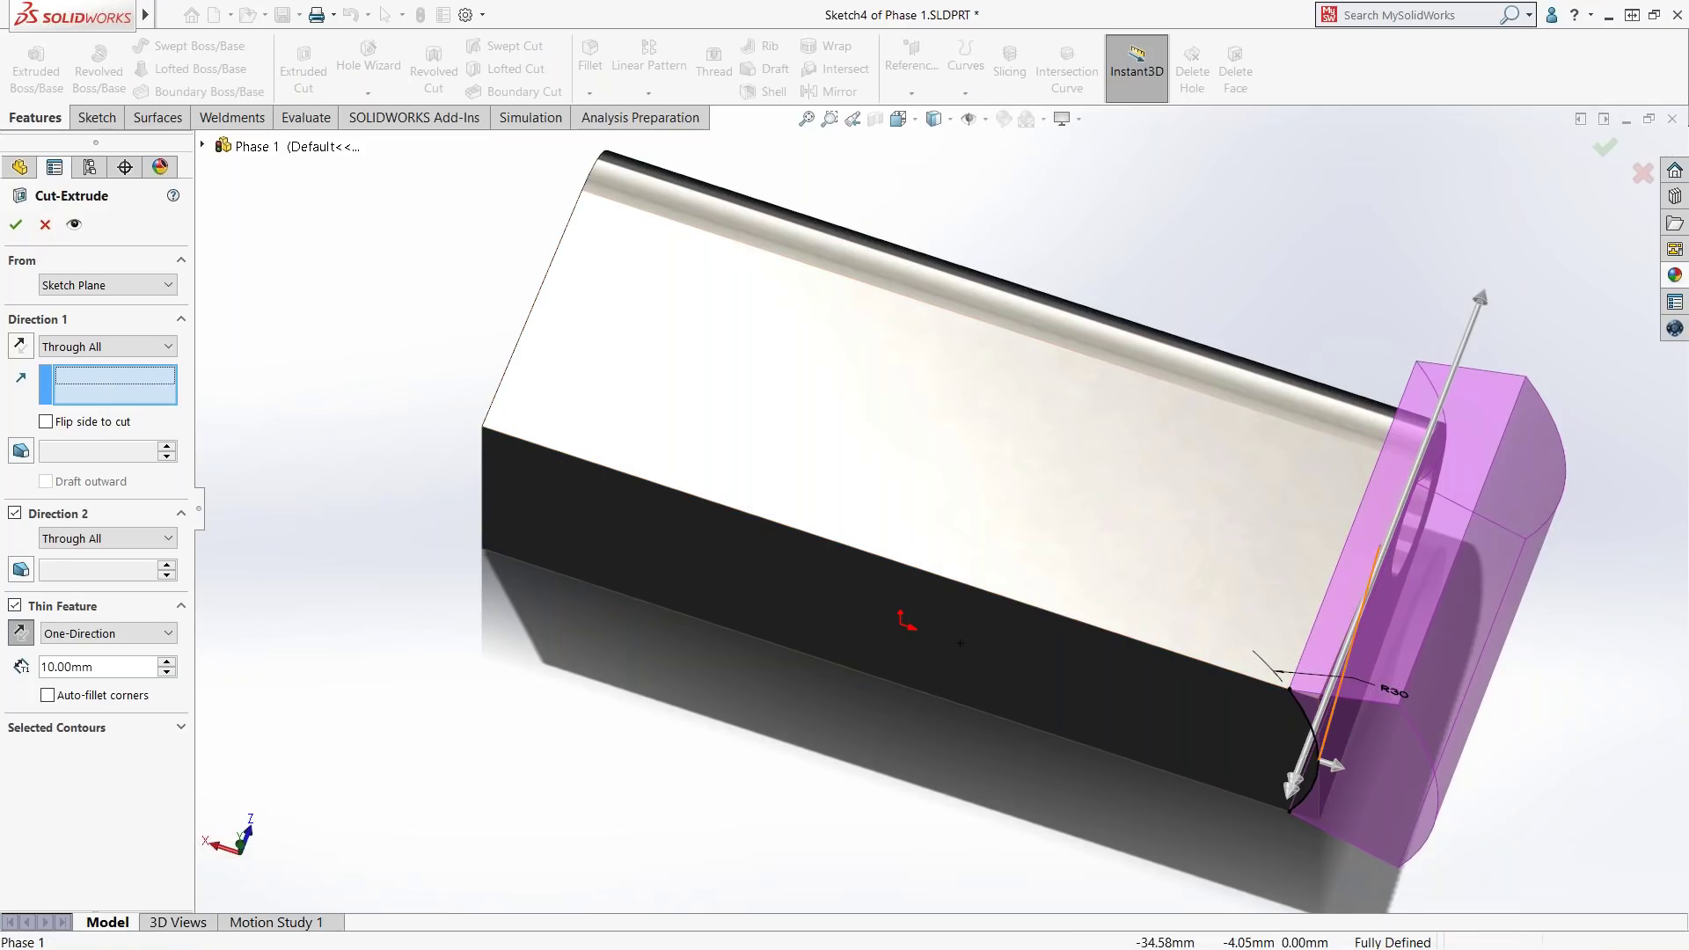
left_click(1331, 717)
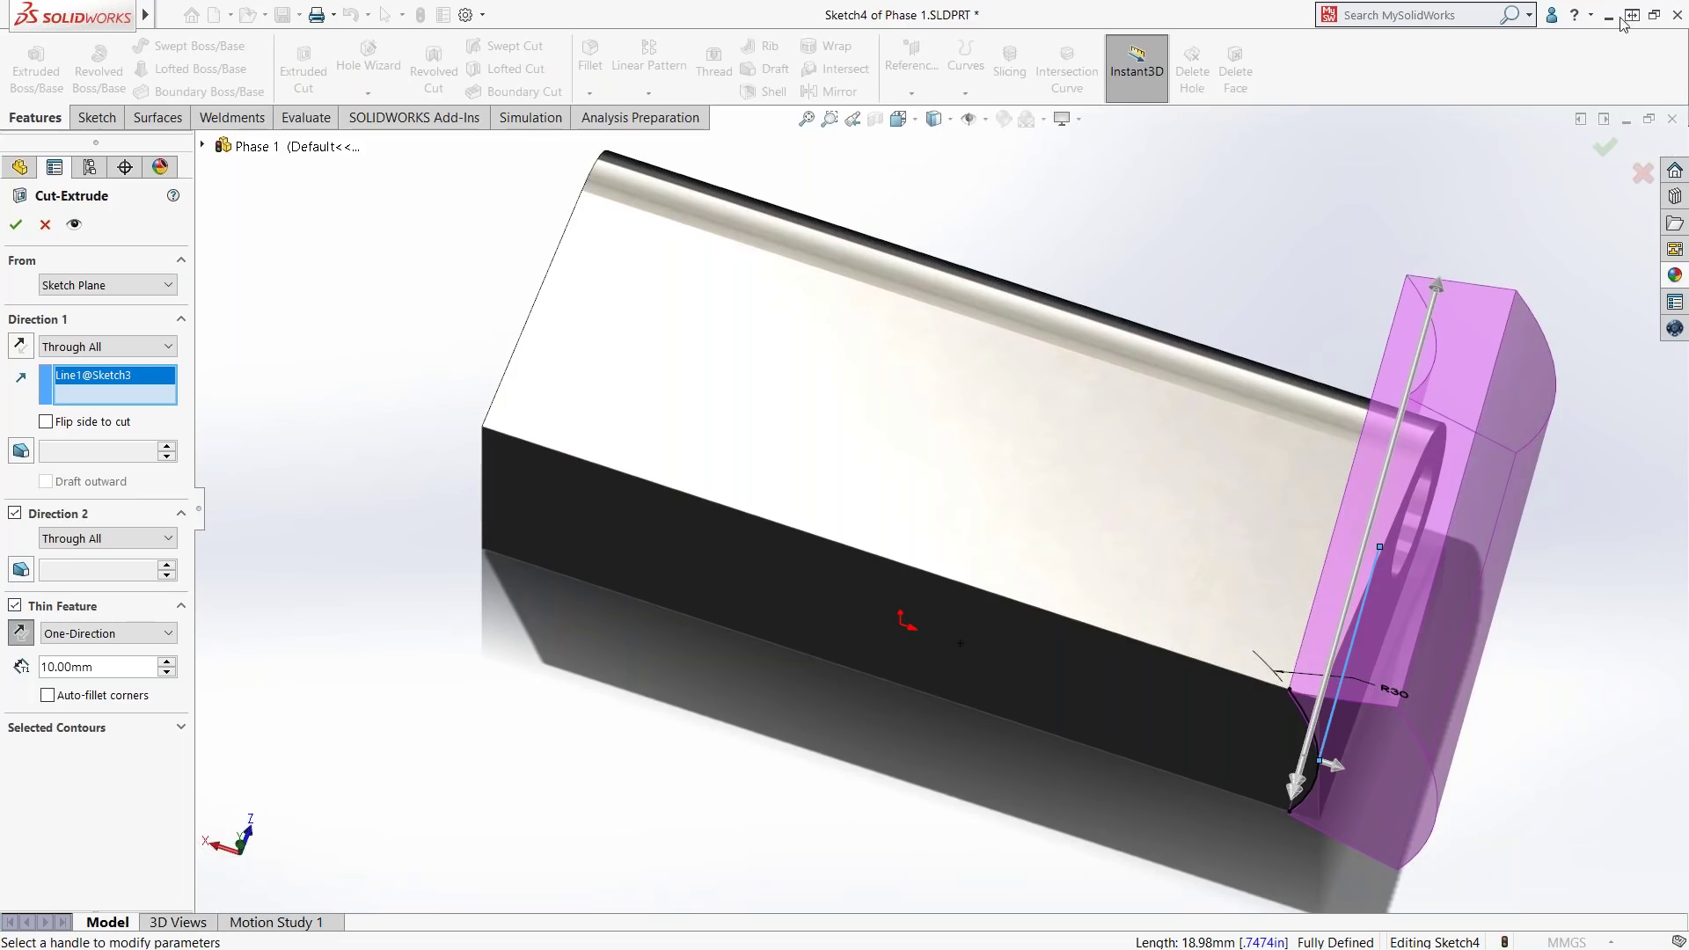
key("Return")
- Roll the feature history forward to just after Draft1 and suppress Draft1
middle_click_drag(1244, 330, 828, 688)
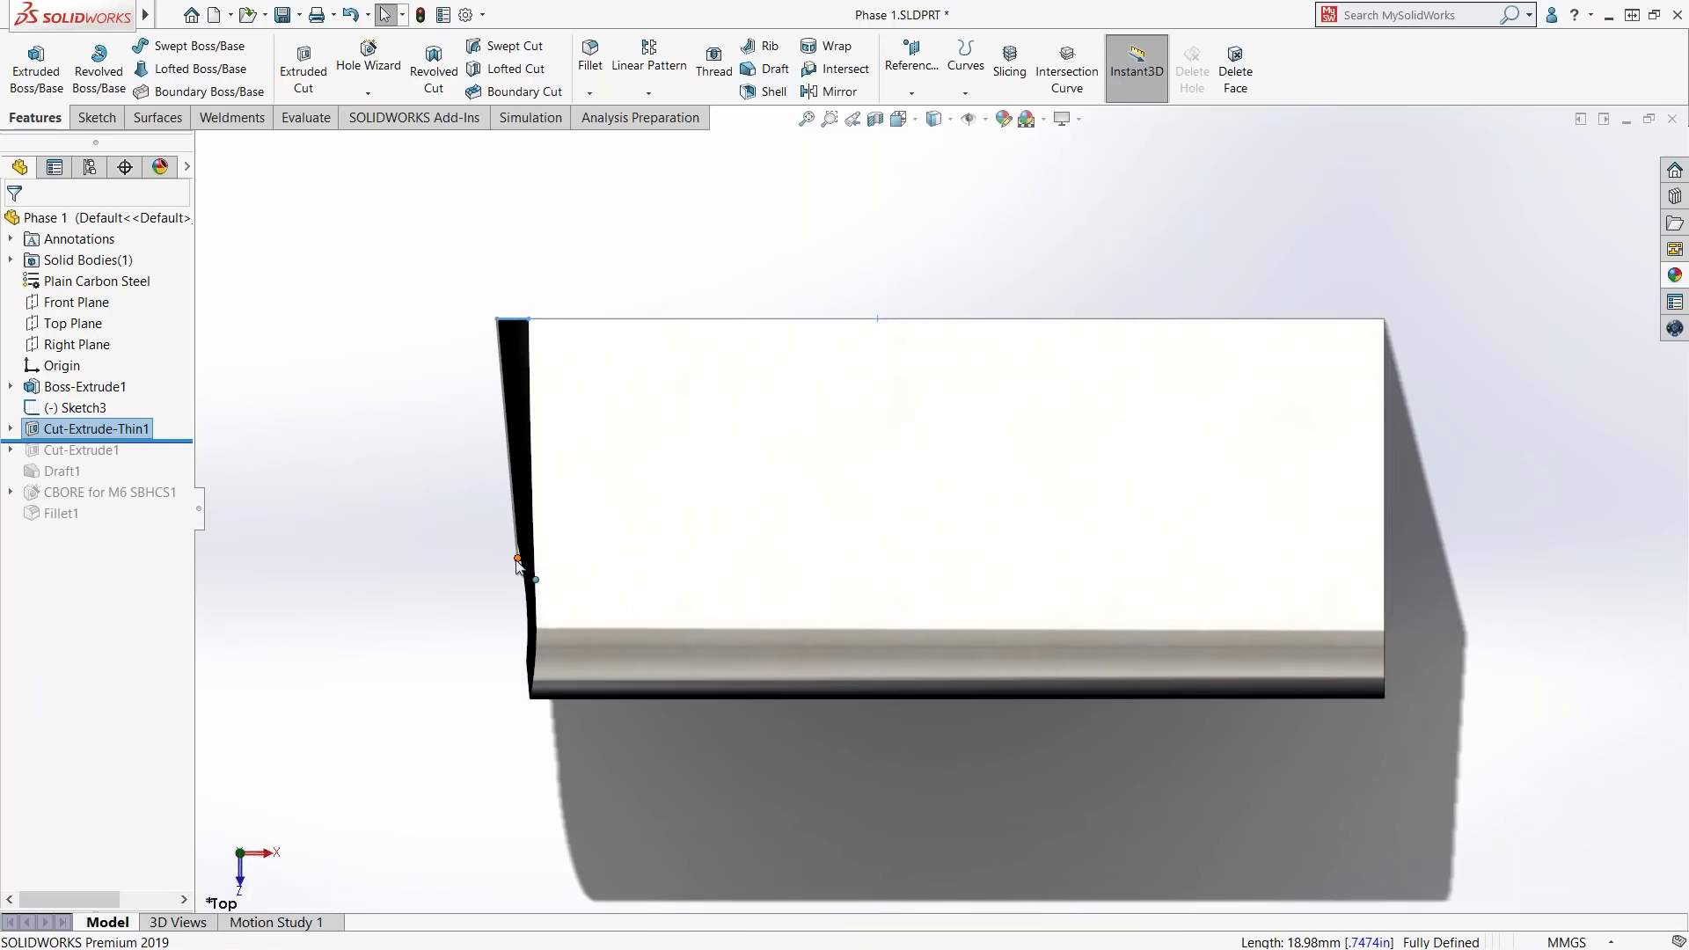
middle_click_drag(704, 584, 783, 489)
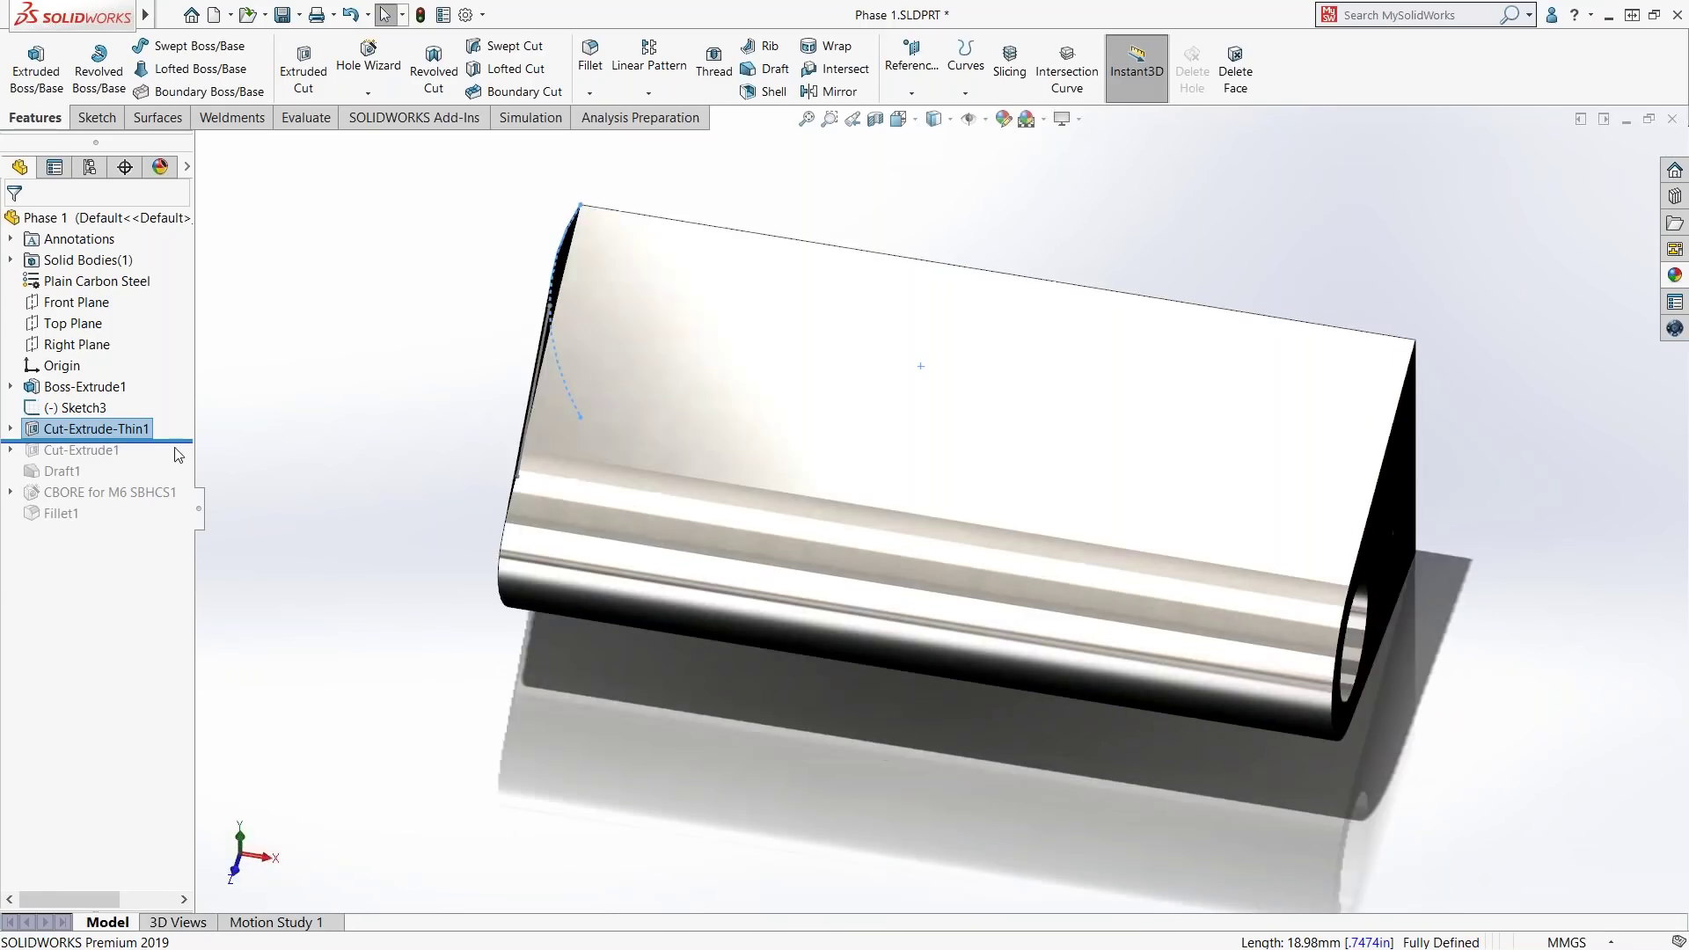
left_click_drag(163, 440, 163, 482)
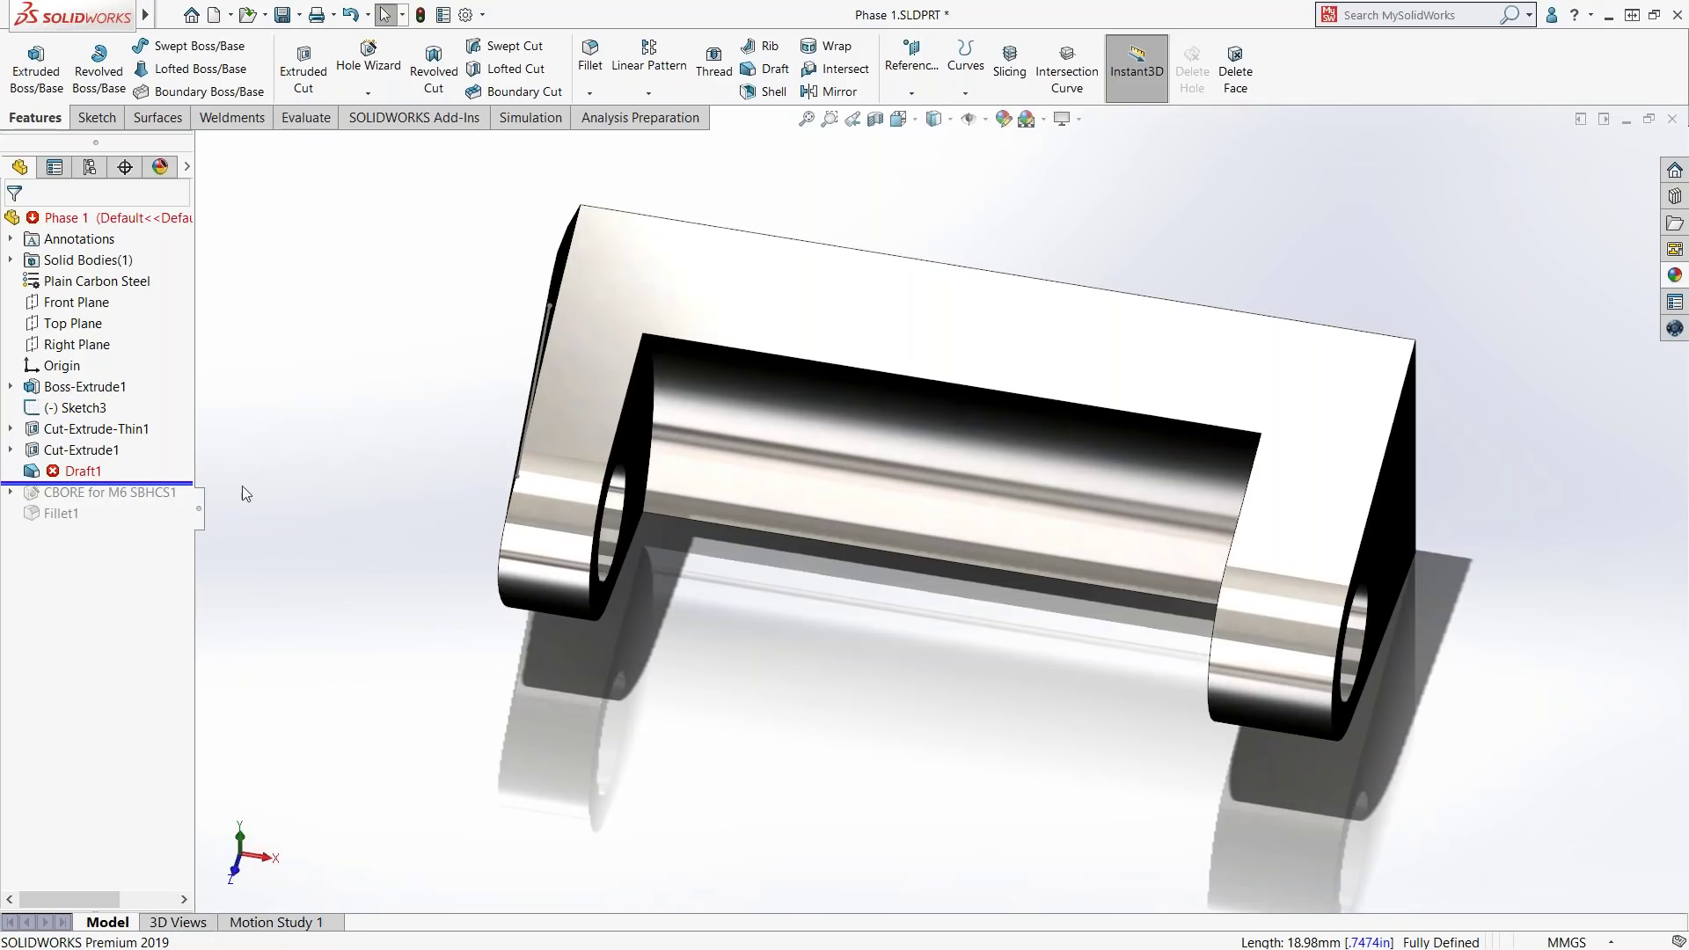
mouse_move(80, 470)
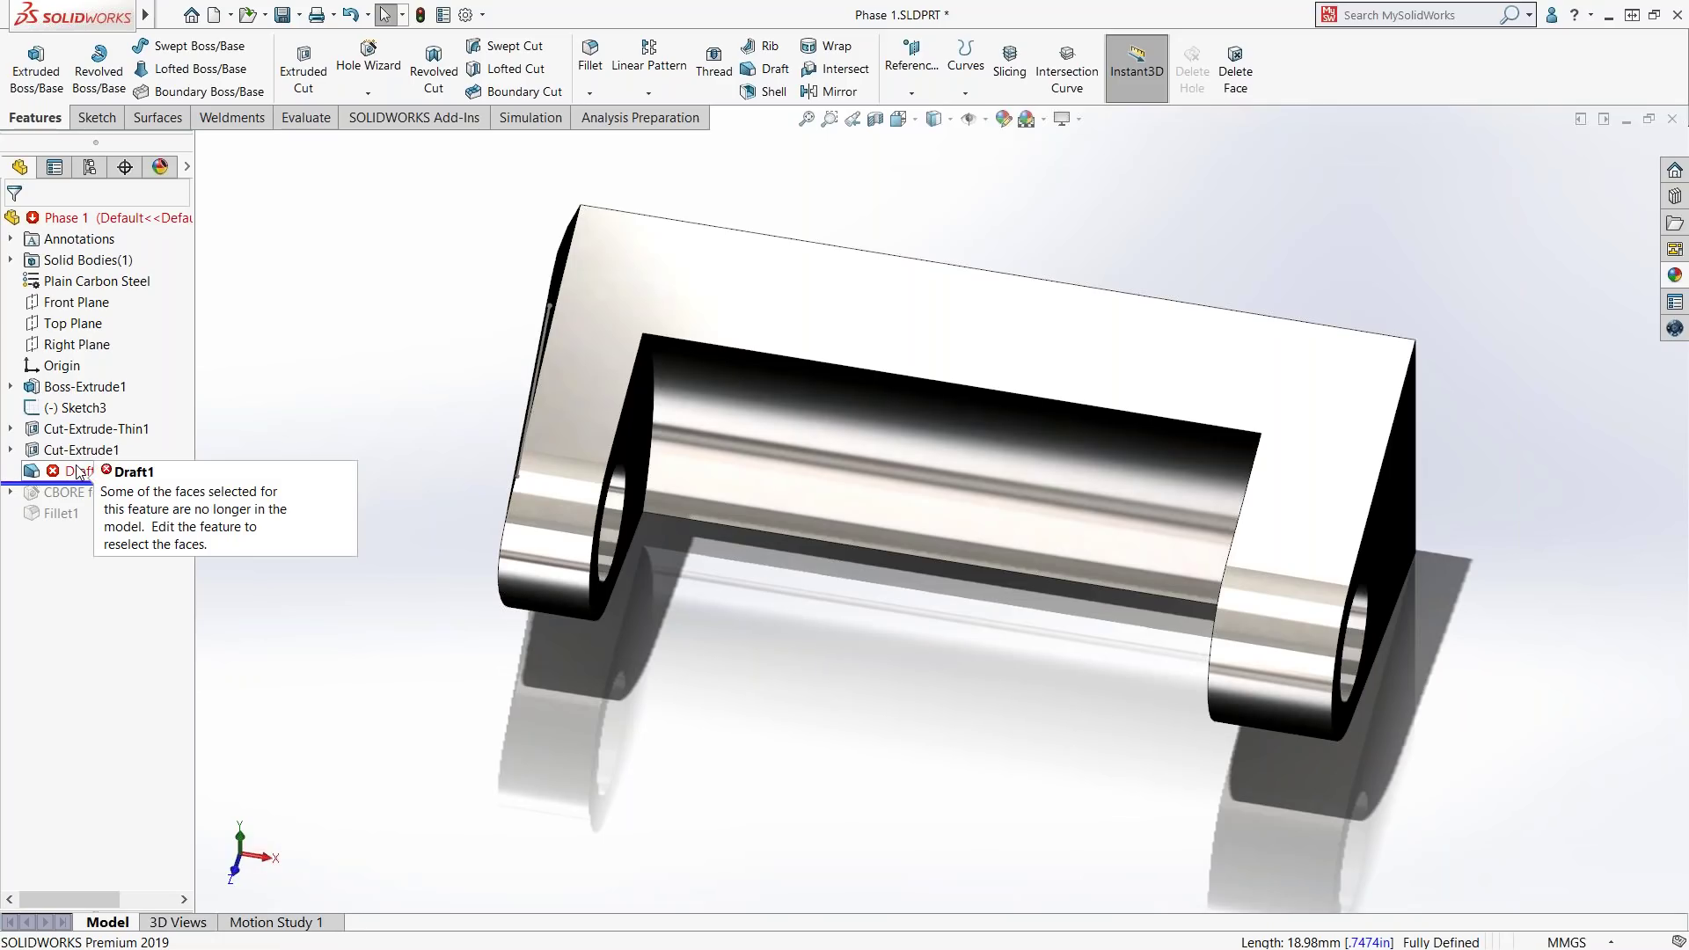
left_click(77, 469)
left_click(117, 411)
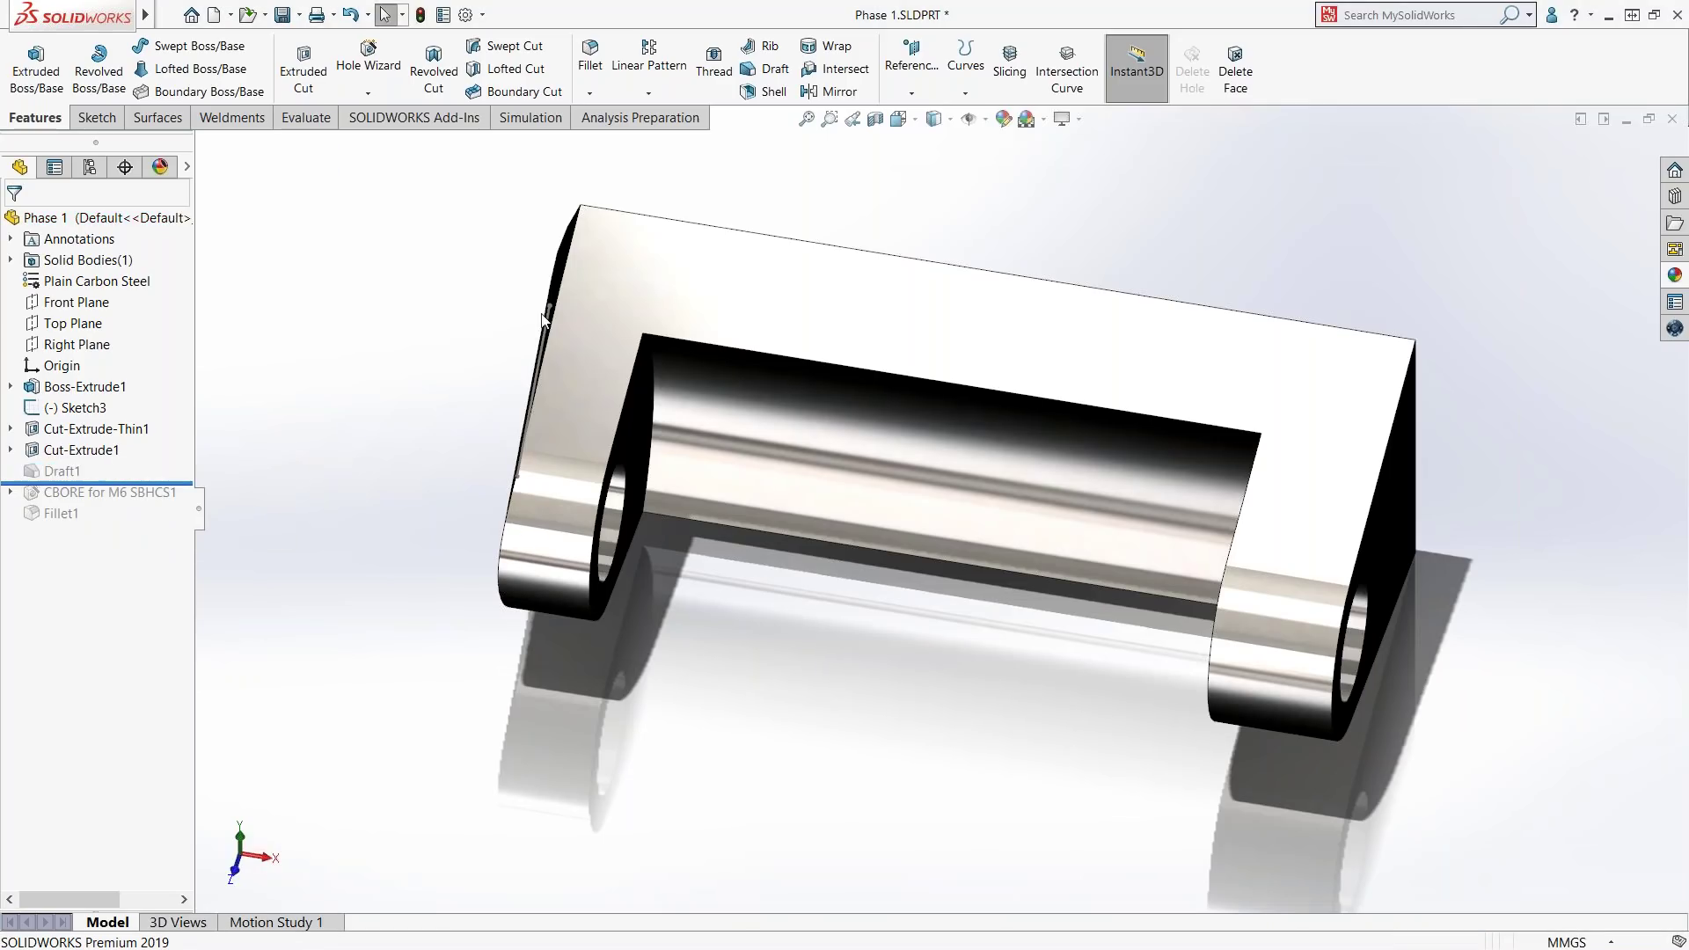
middle_click_drag(678, 377, 547, 468)
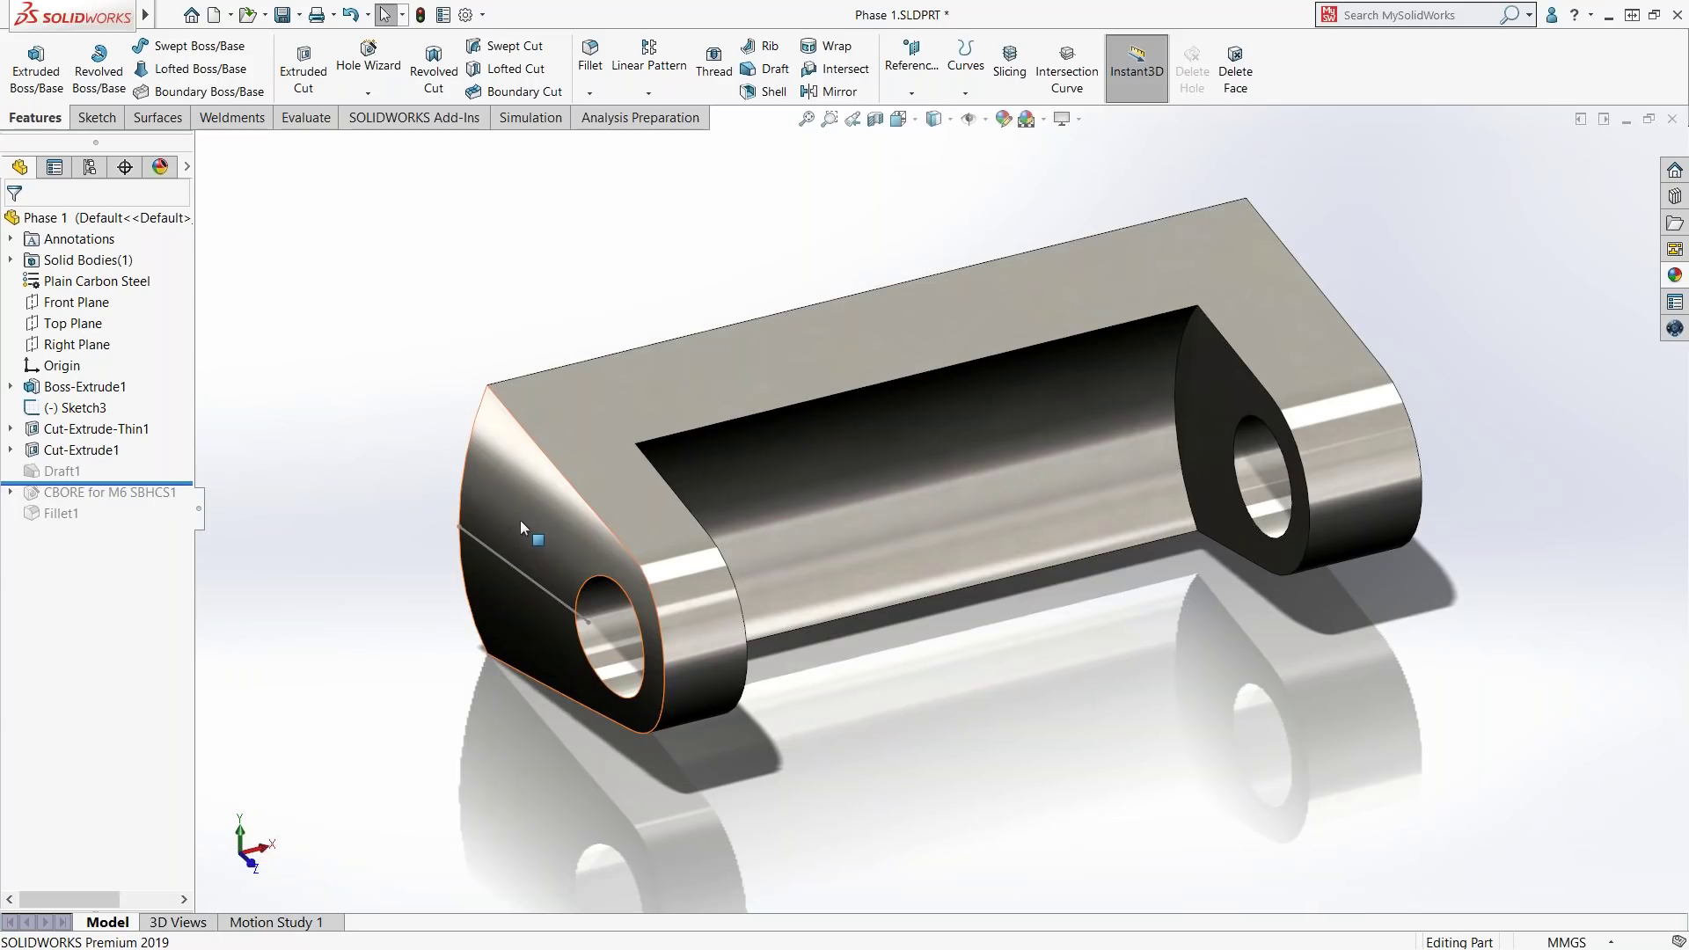
middle_click_drag(525, 519, 620, 491)
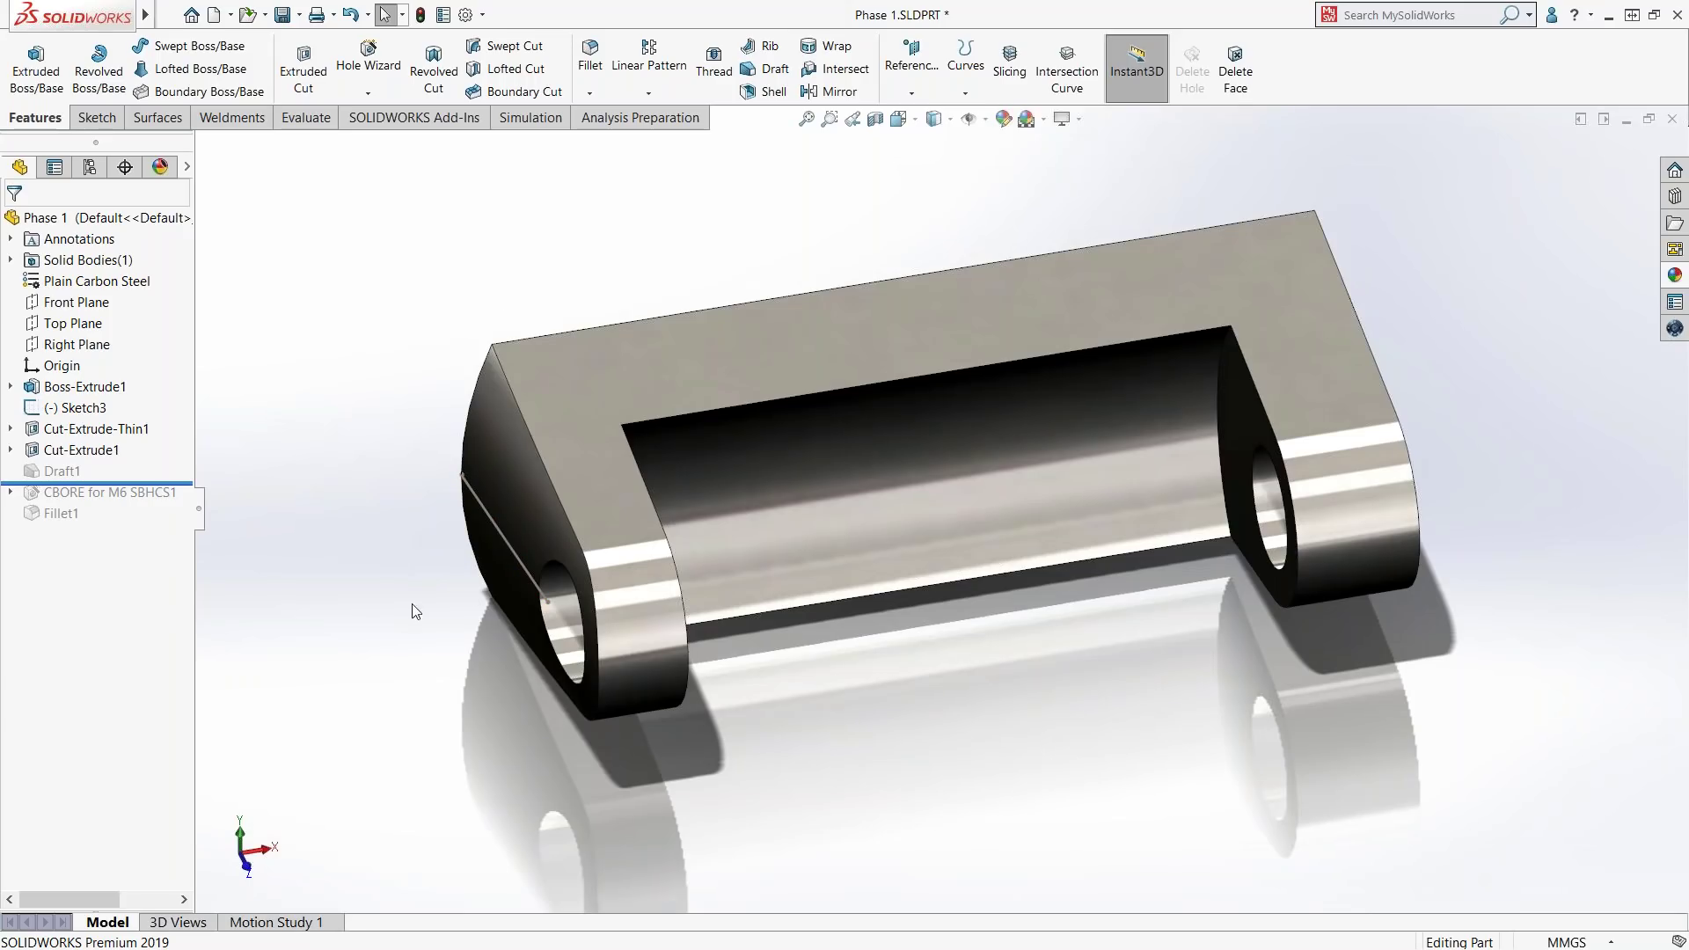
middle_click_drag(416, 645, 307, 539)
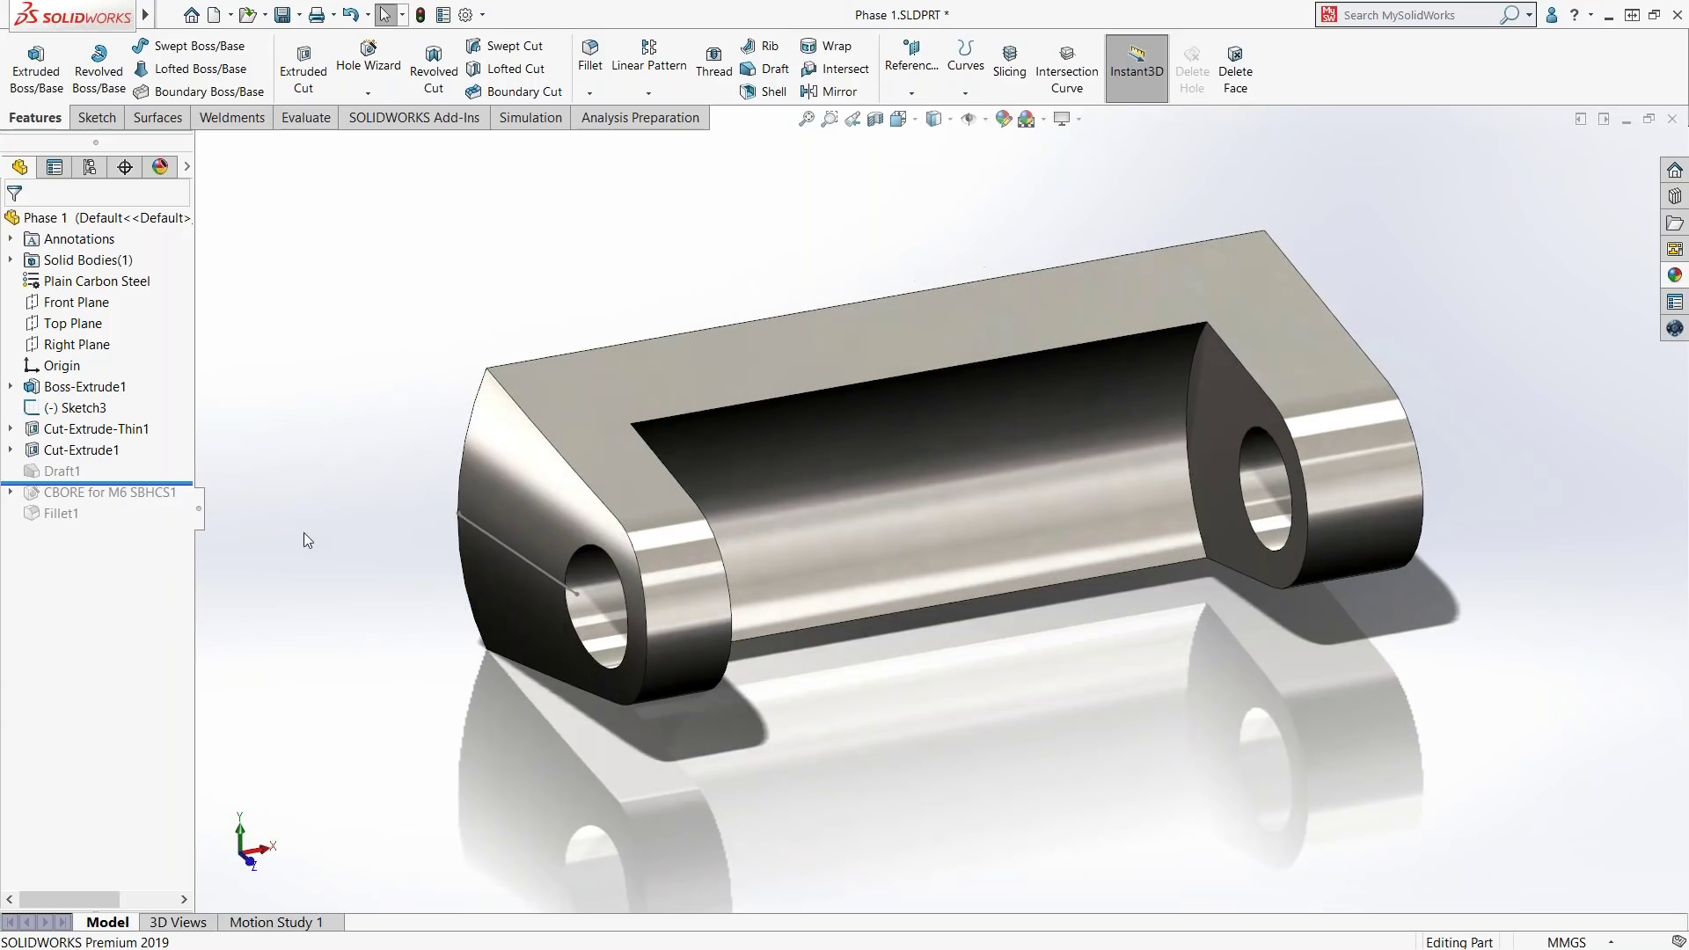
middle_click_drag(350, 466, 264, 528)
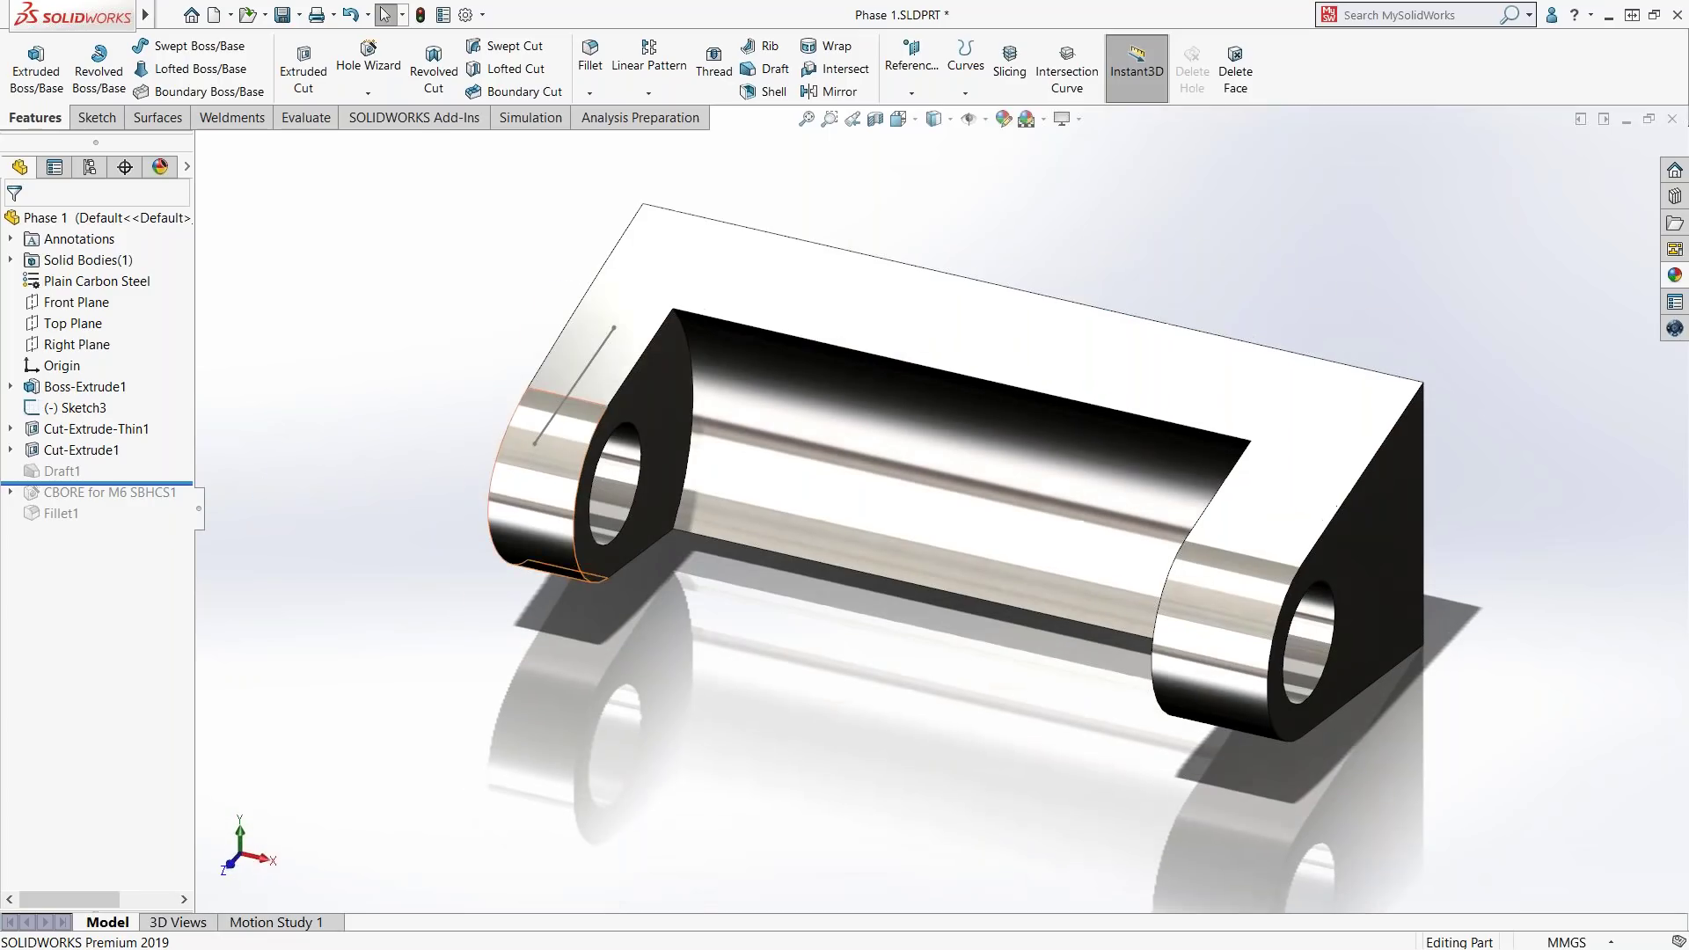
right_click(662, 414)
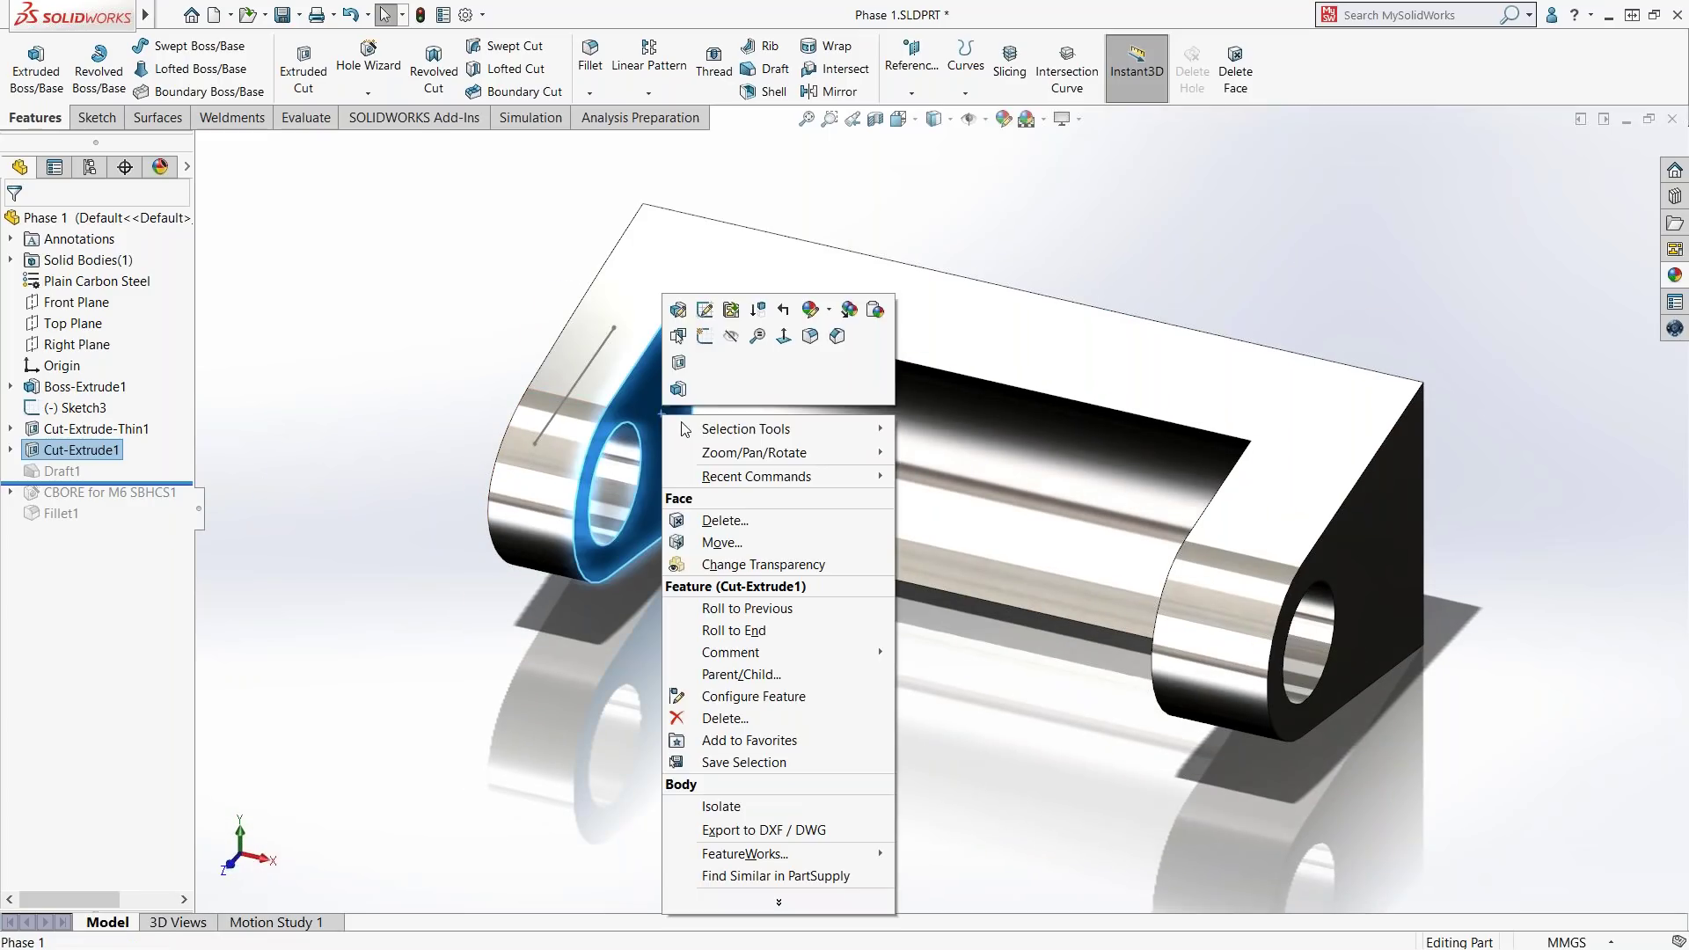
left_click(727, 543)
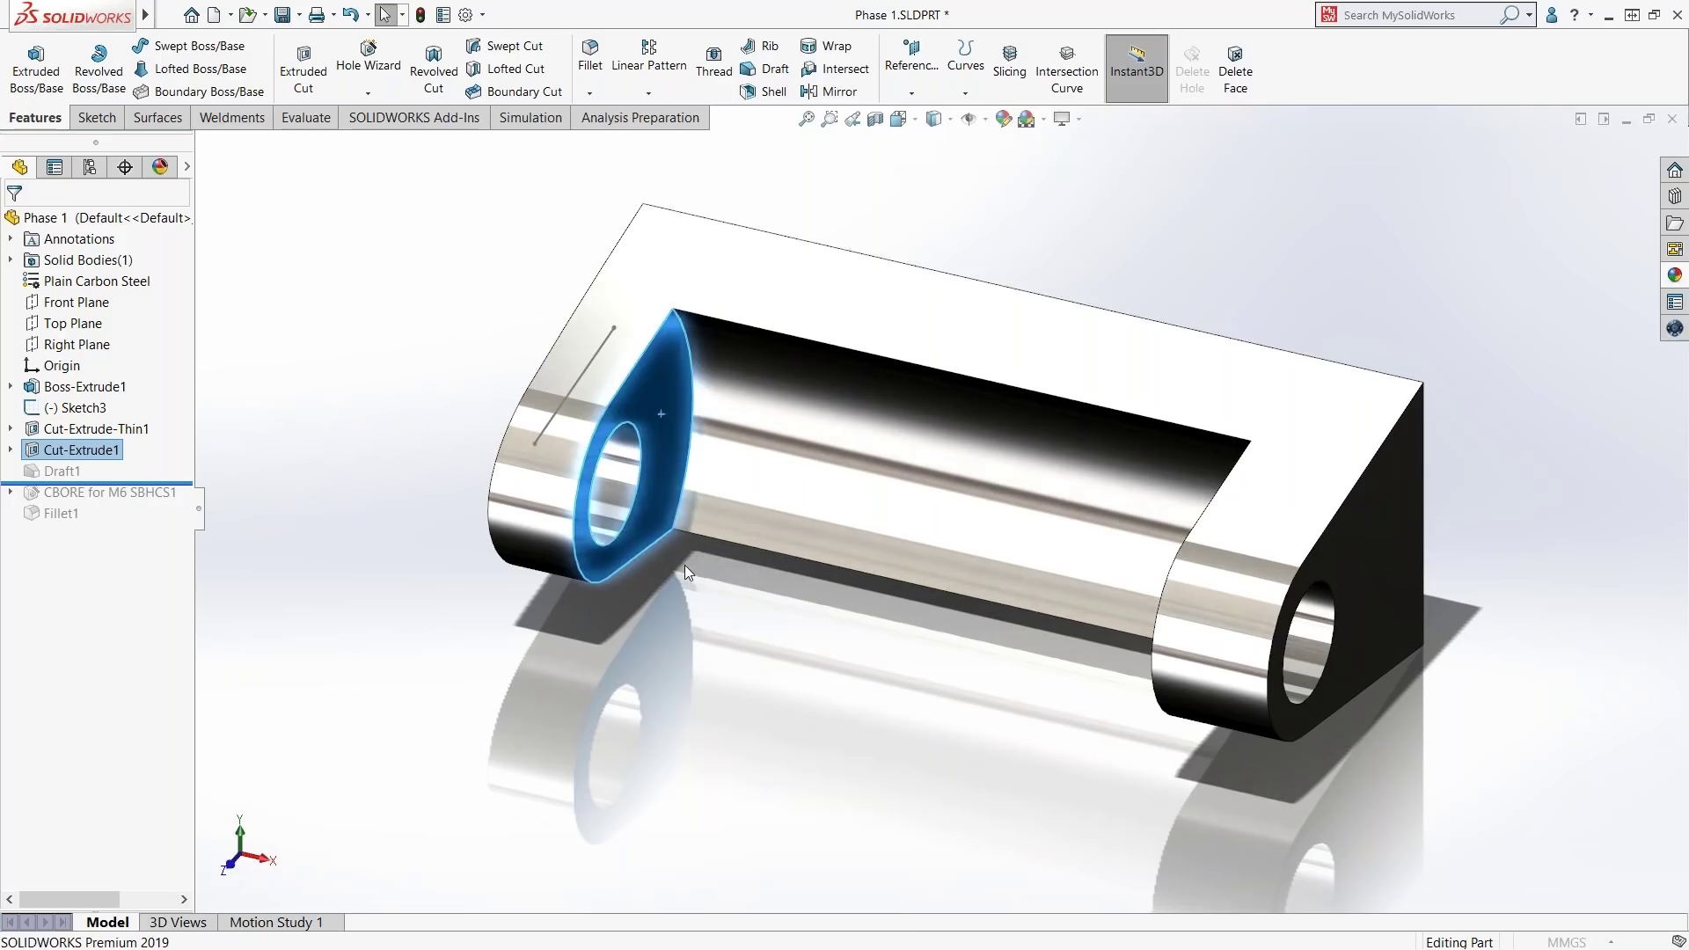
middle_click_drag(685, 565, 528, 607)
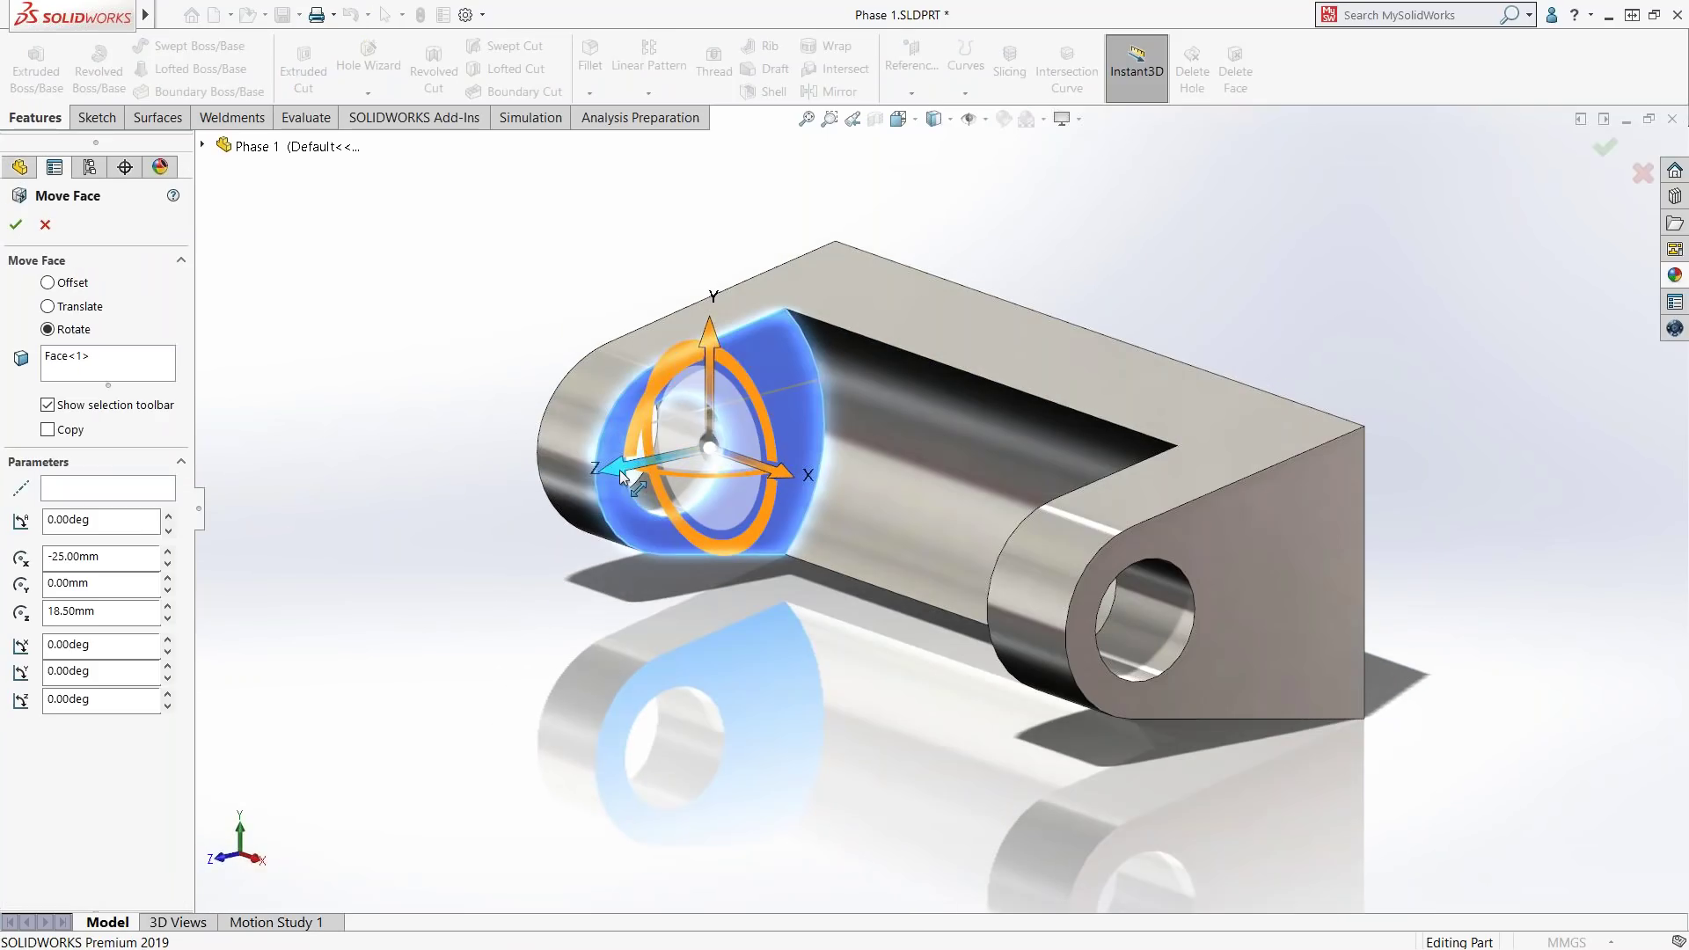
left_click(47, 307)
left_click(48, 329)
middle_click_drag(432, 418, 445, 505)
left_click_drag(670, 440, 604, 536)
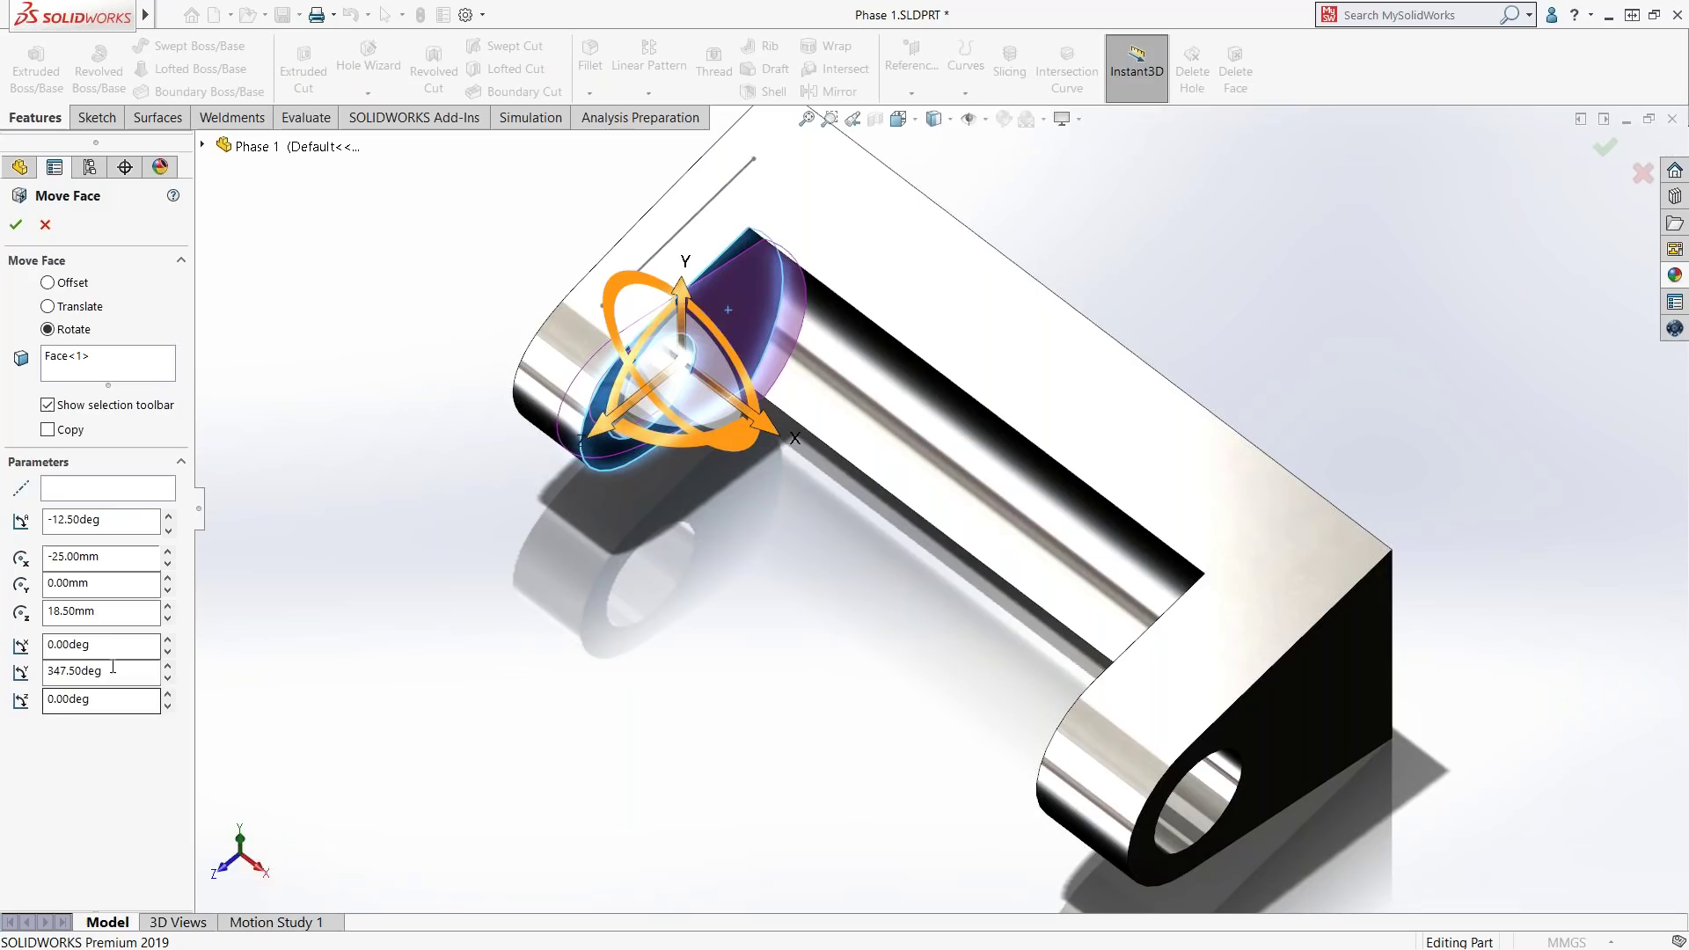
double_click(107, 613)
type("22")
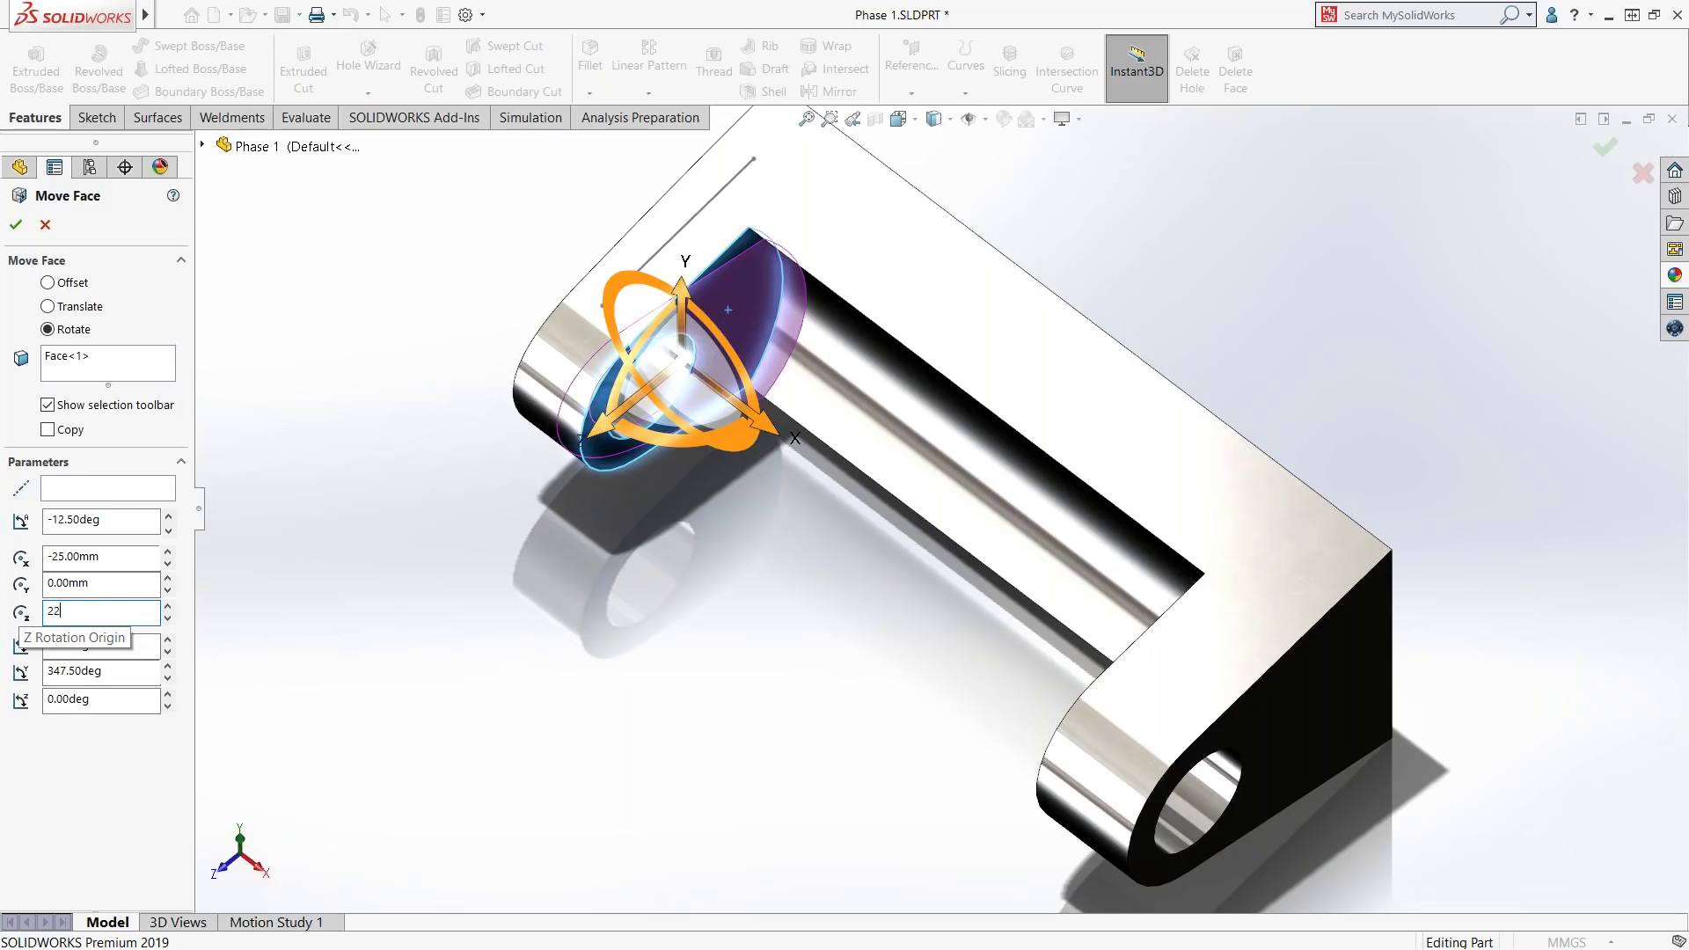
key("Return")
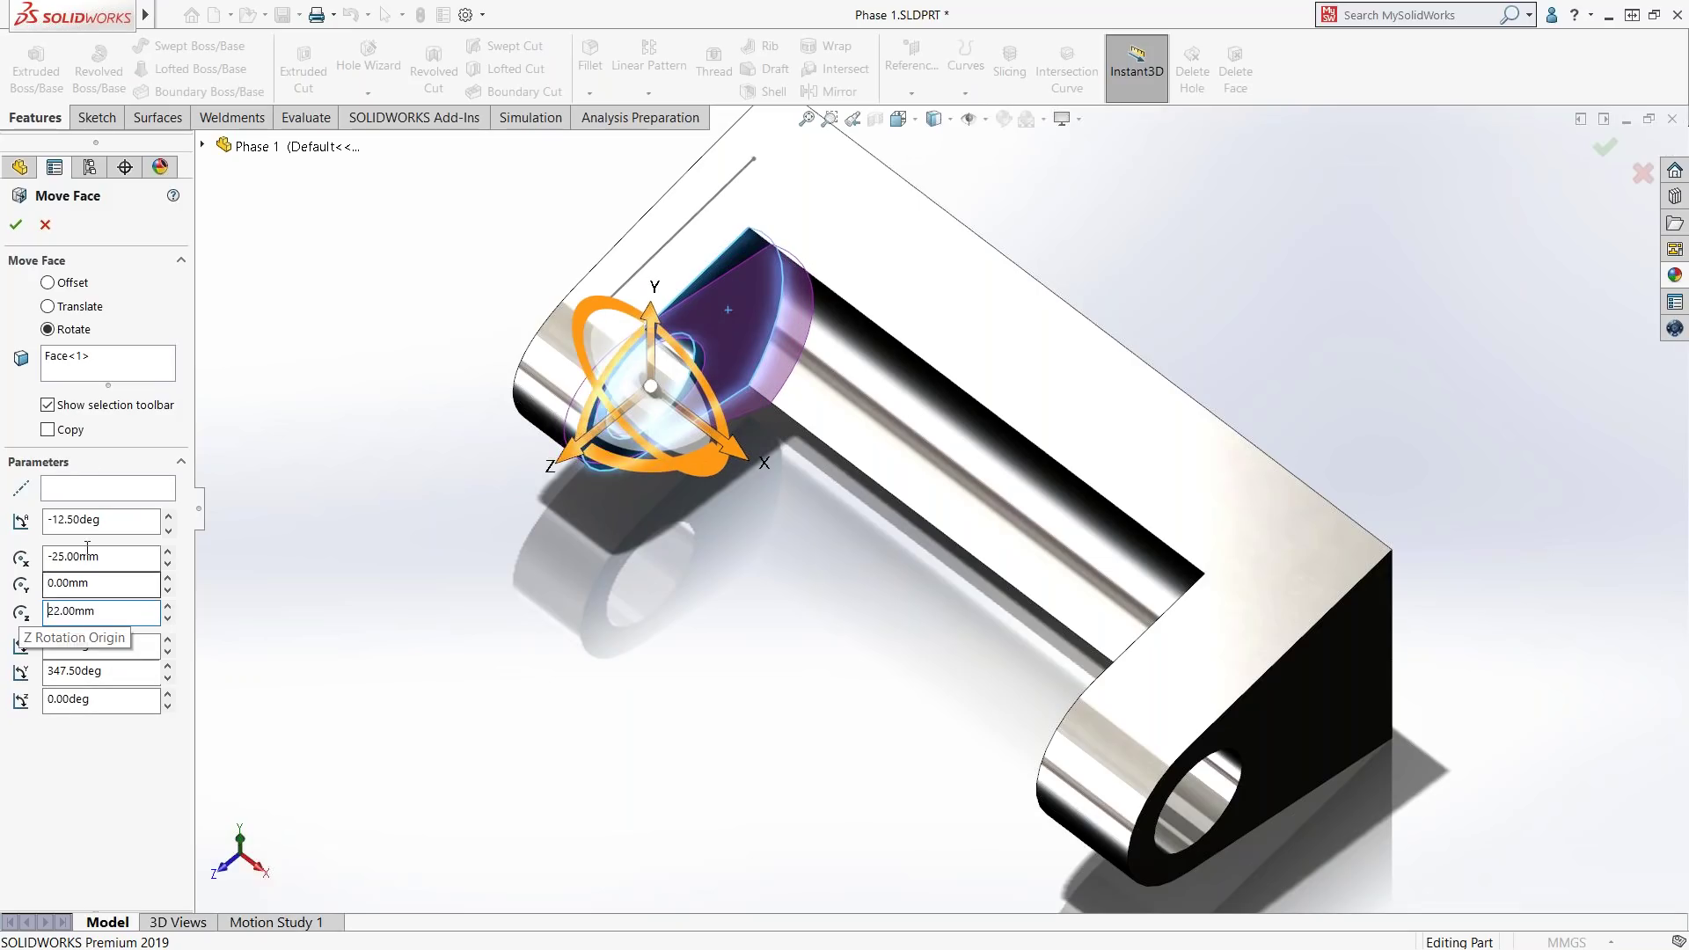
left_click(45, 224)
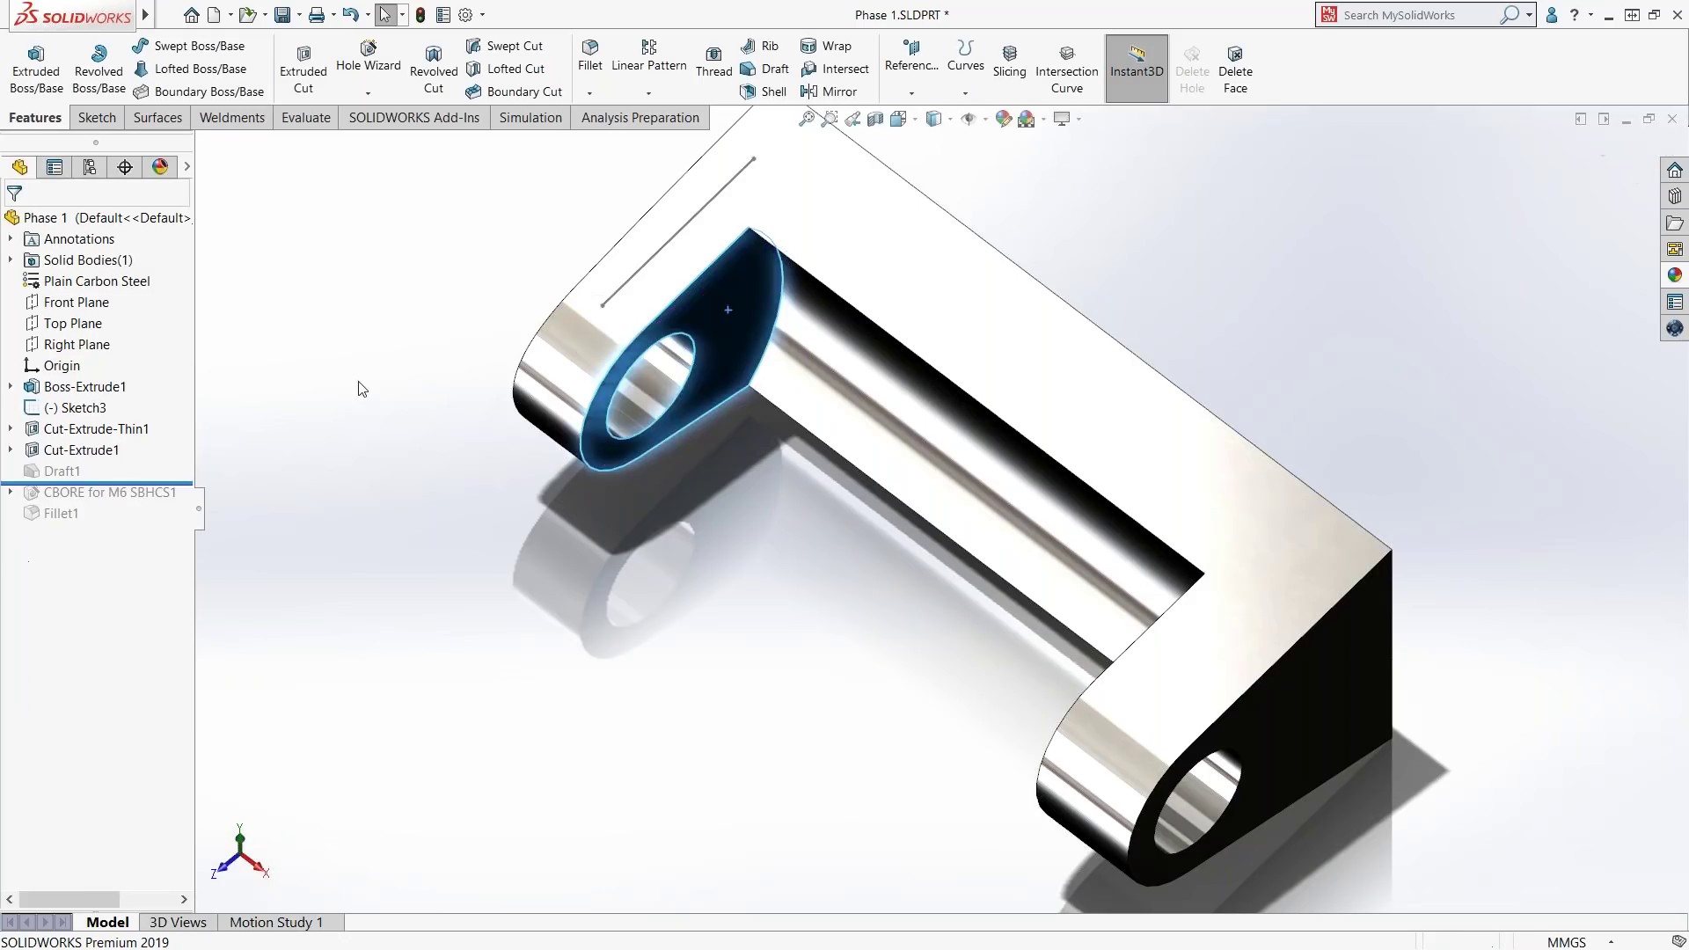
- Sketch a vertical line about 4 mm long on the arm's inner face, starting at the hole's centre, and close the sketch
middle_click_drag(649, 414, 745, 396)
left_click(744, 396)
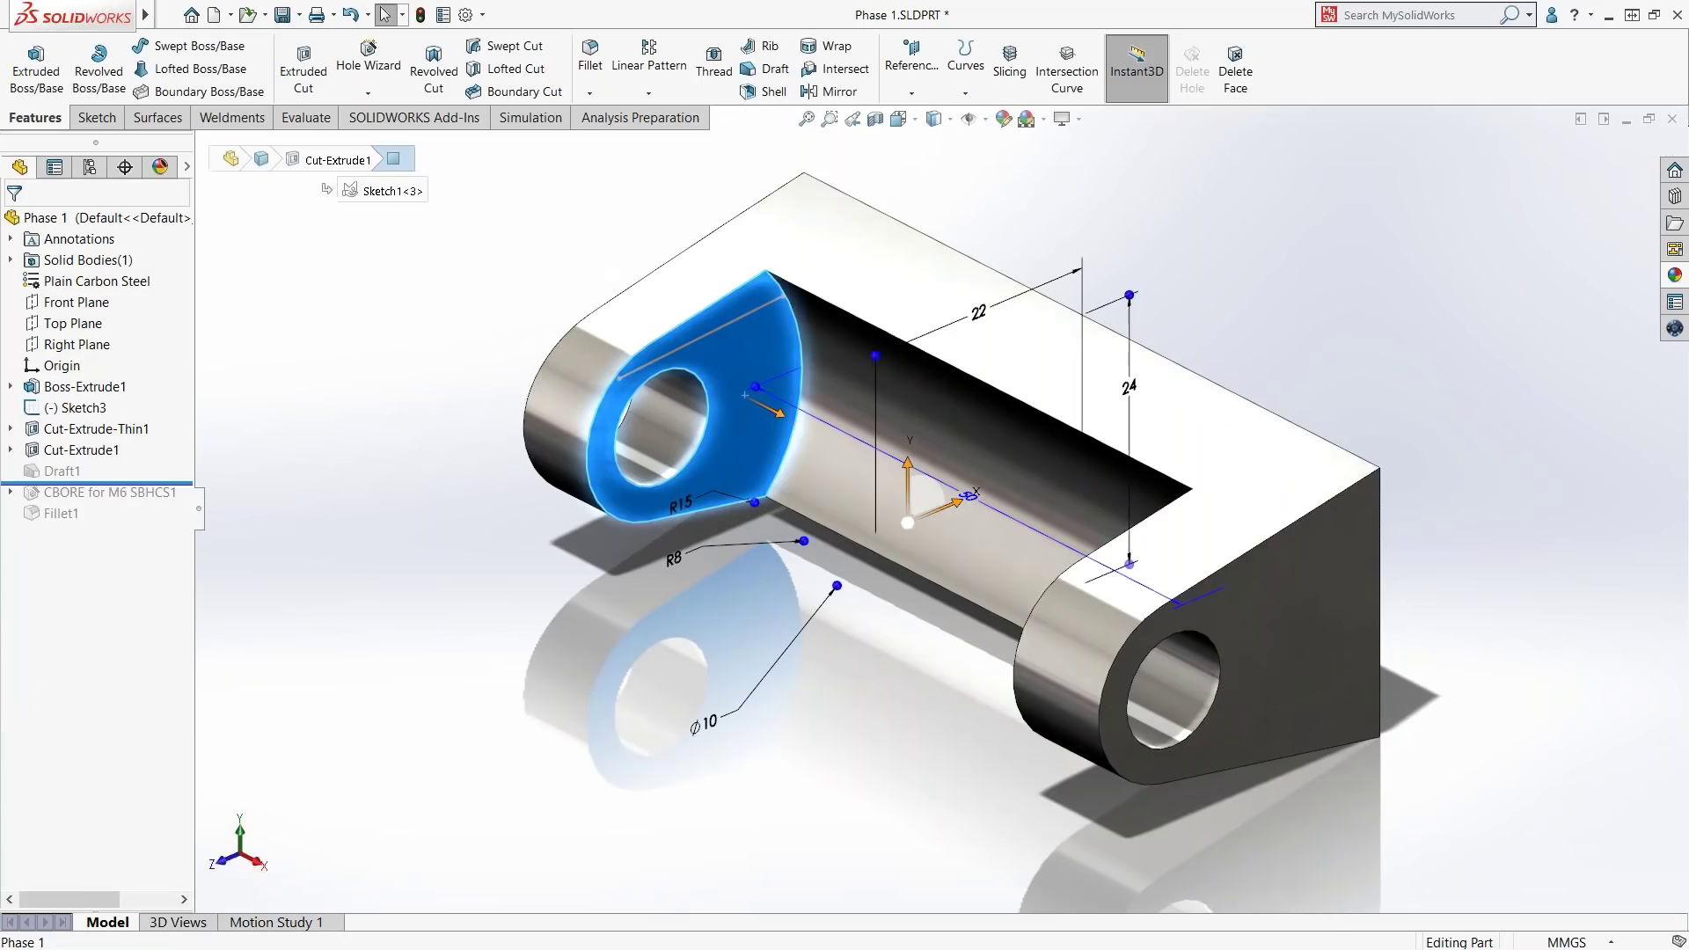
left_click(821, 293)
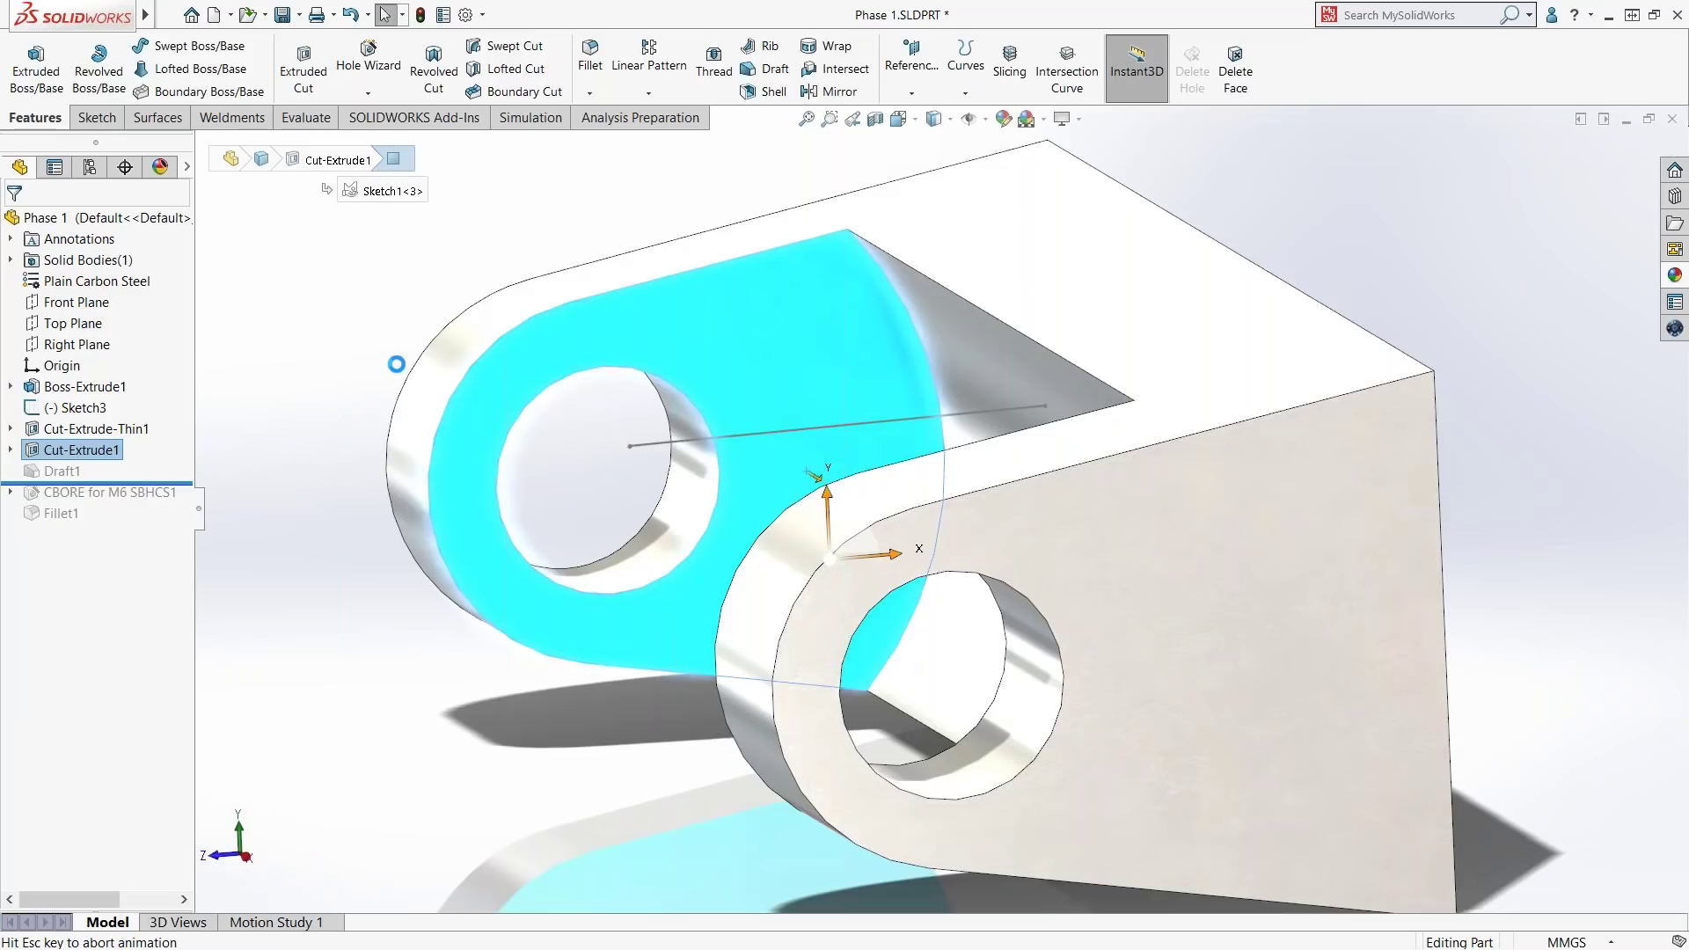
right_click_drag(355, 410, 430, 332)
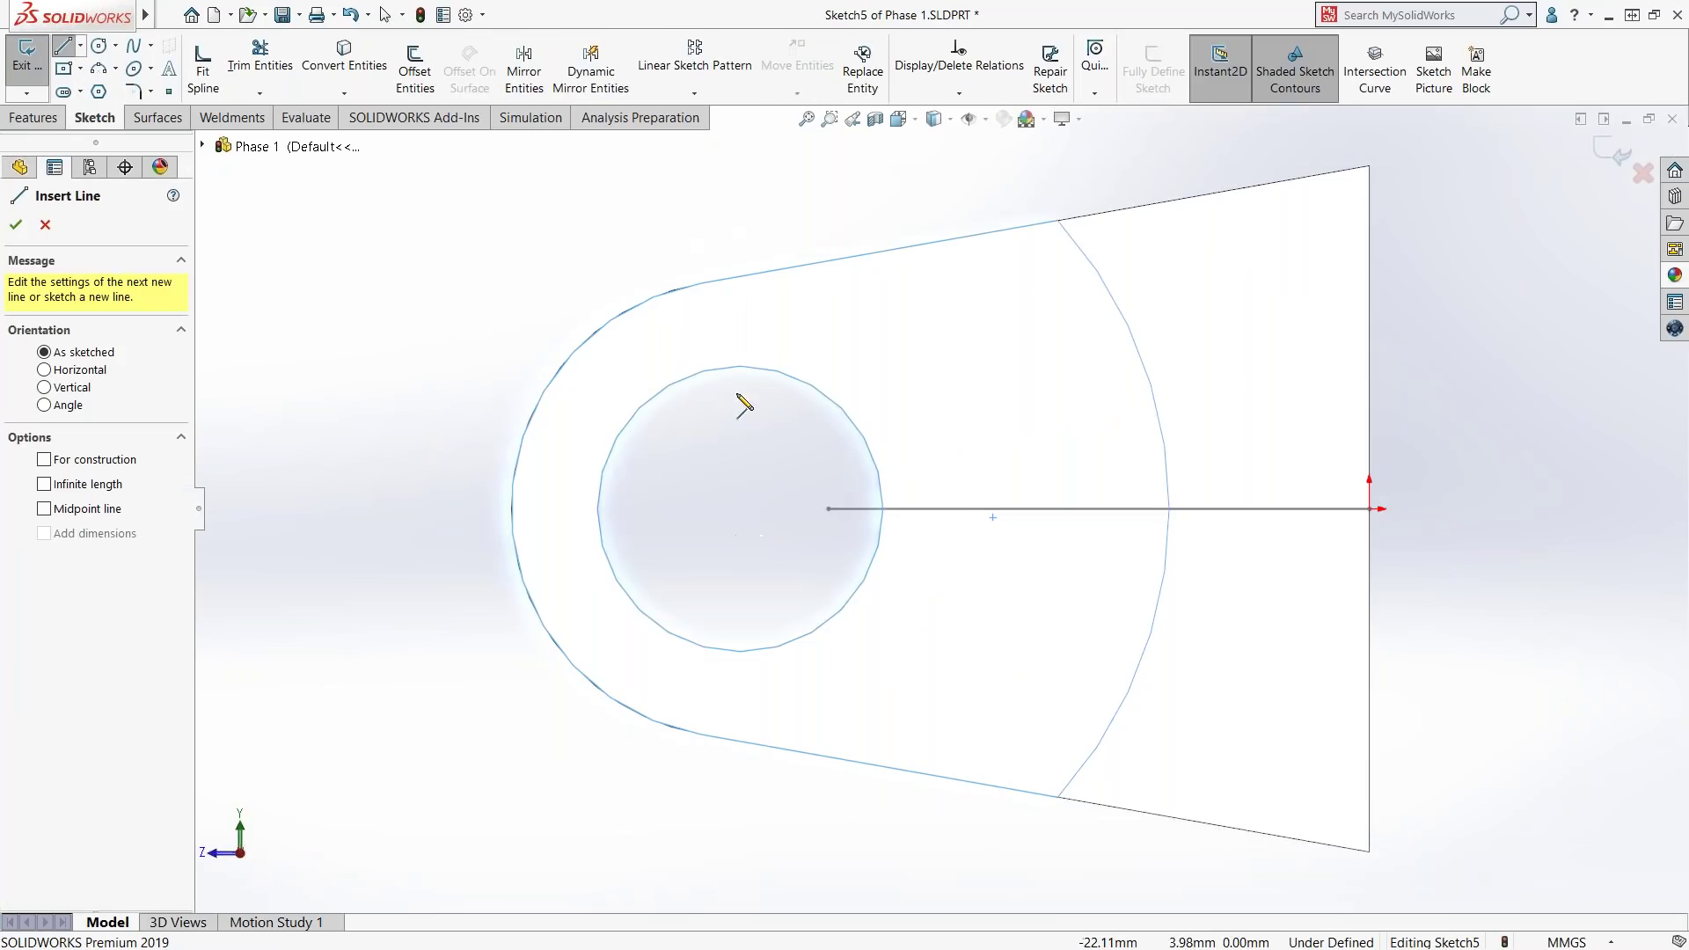
left_click(741, 509)
left_click(741, 403)
key("Escape")
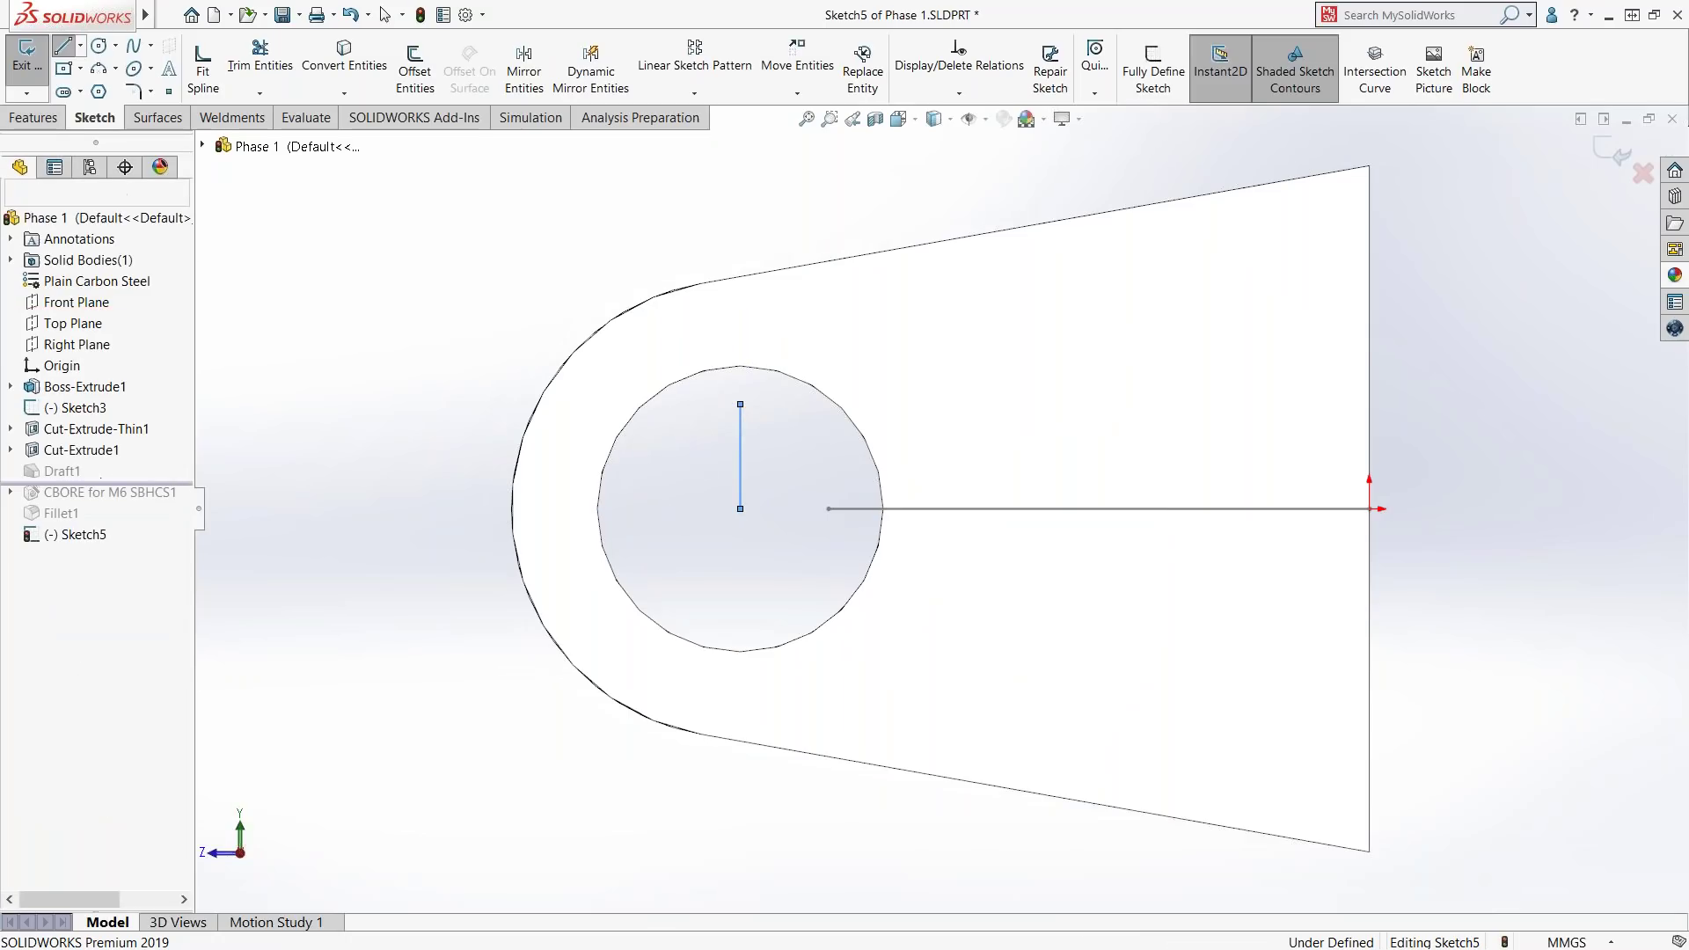
key("ctrl+7")
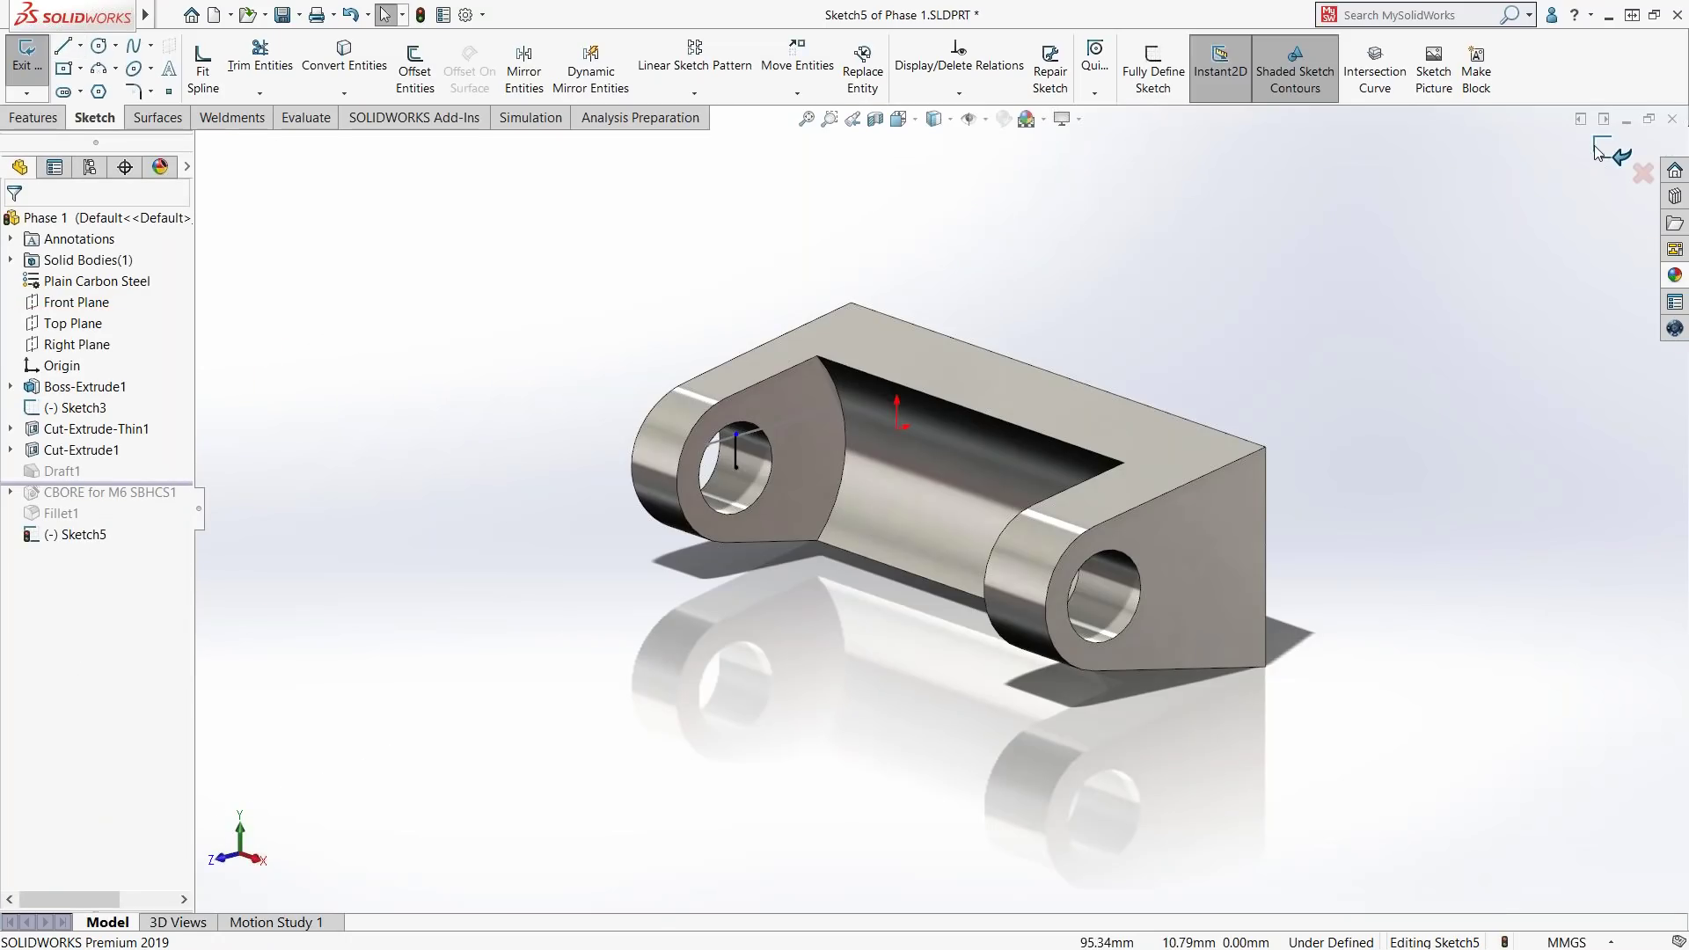
left_click(1617, 151)
- Rotate the arm's inner face 8 degrees about the sketched vertical line with Move Face, in the flipped direction
scroll(816, 431, "down", 3)
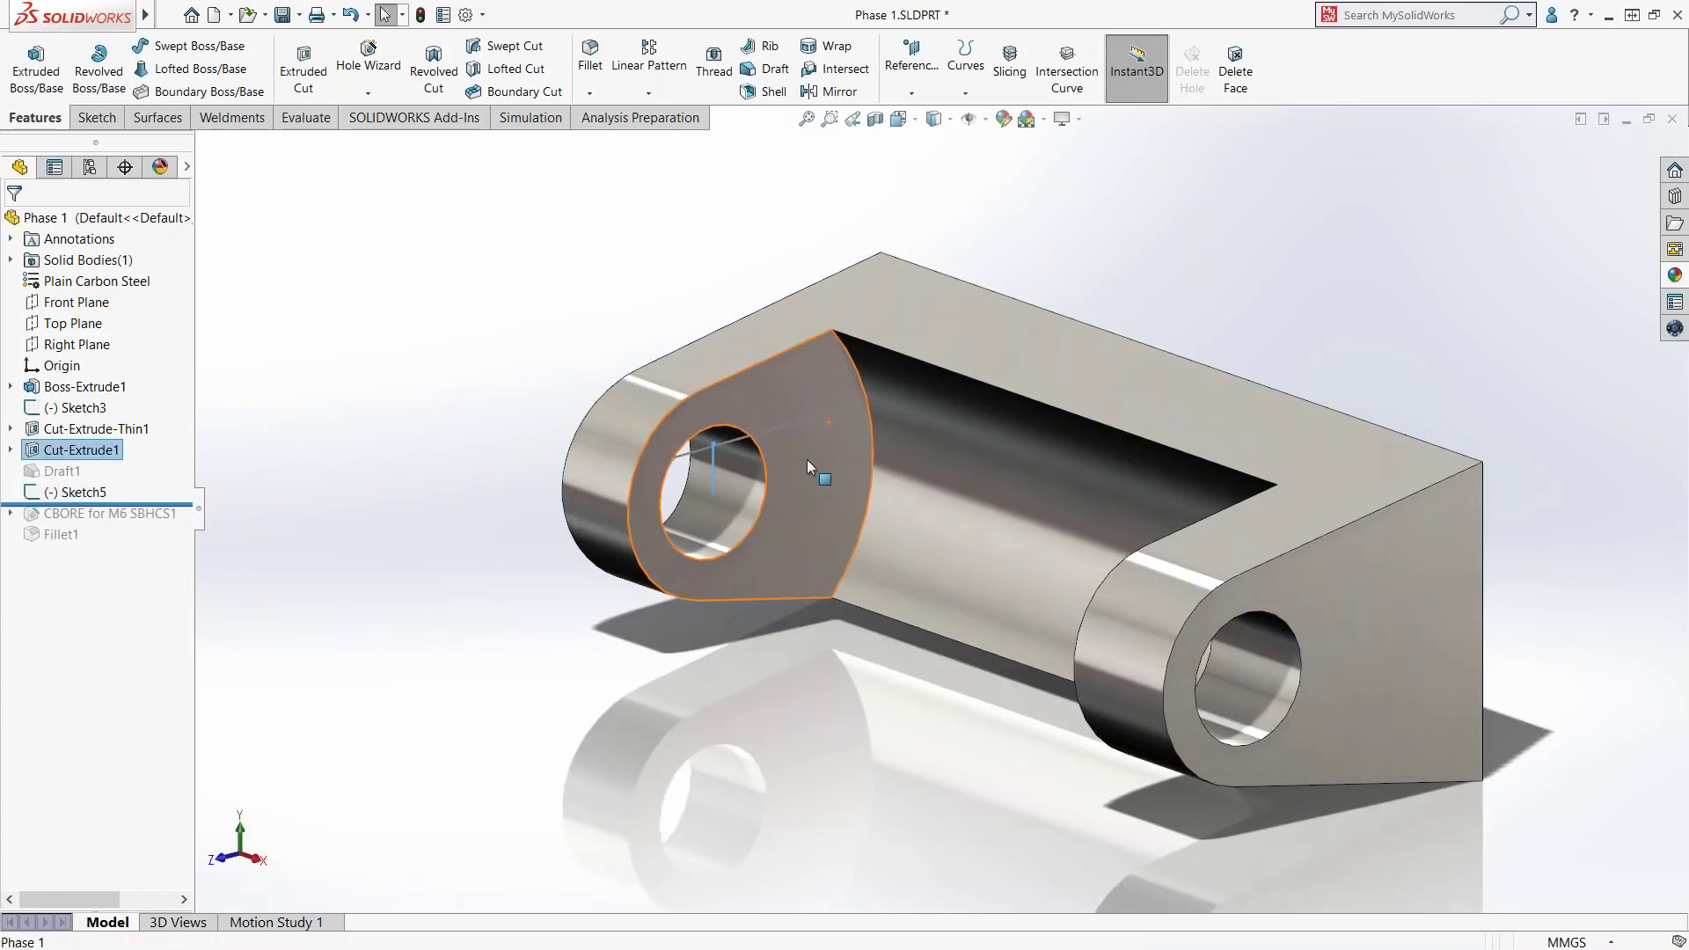
right_click(806, 459)
left_click(866, 578)
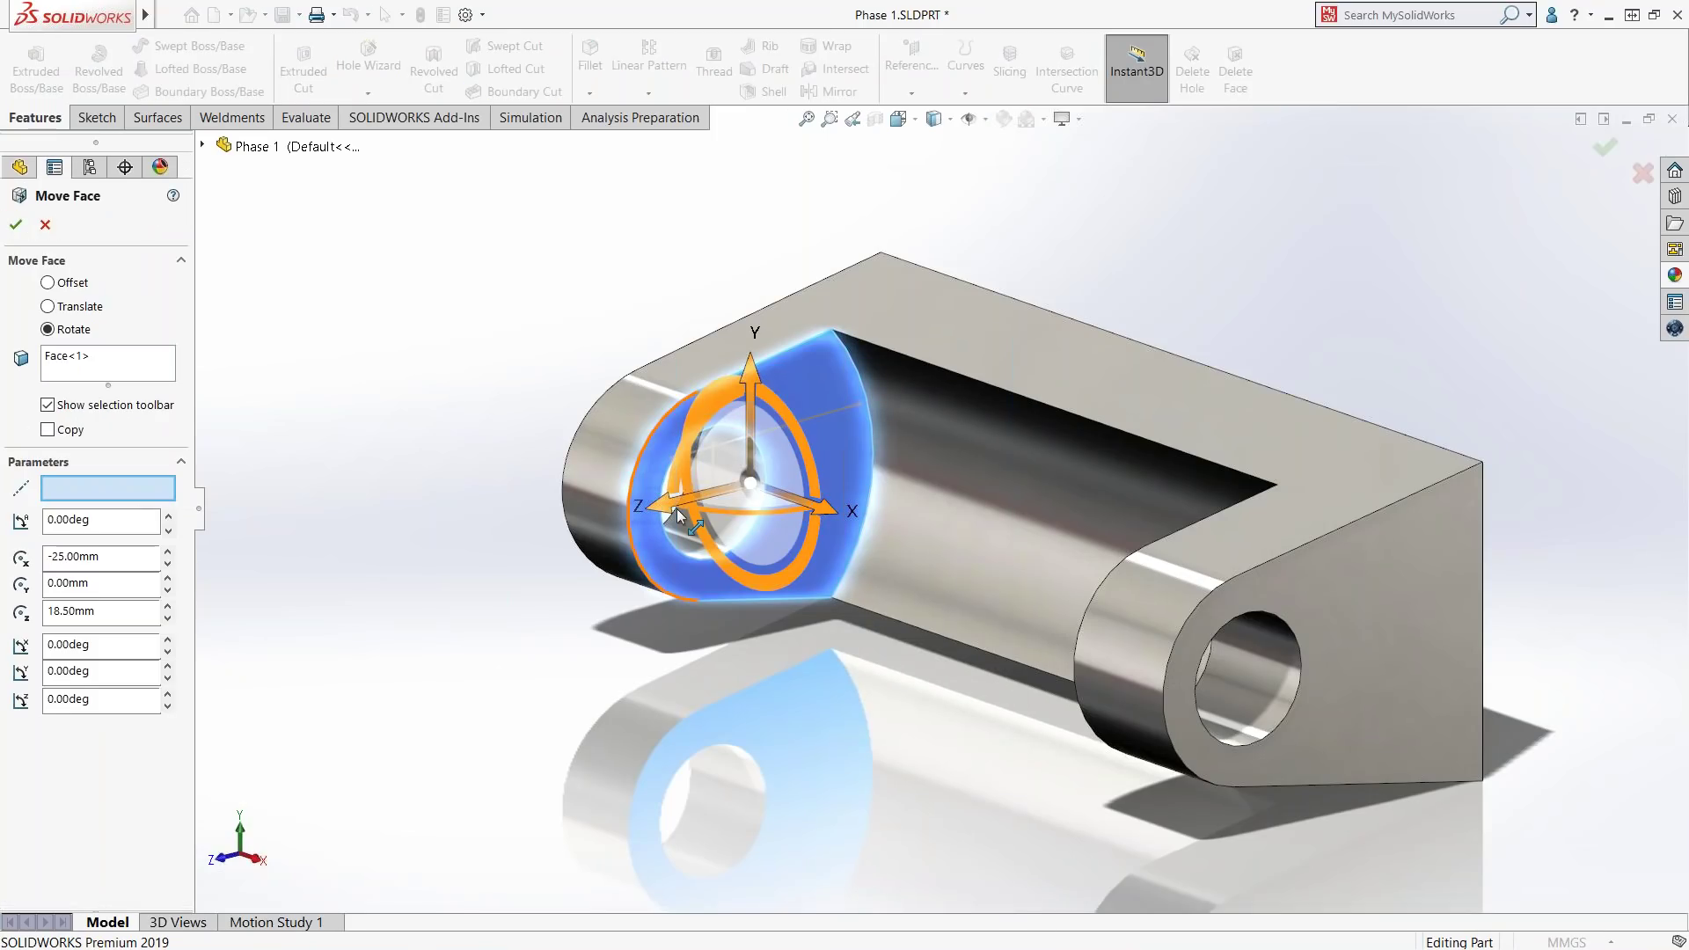
scroll(635, 508, "down", 6)
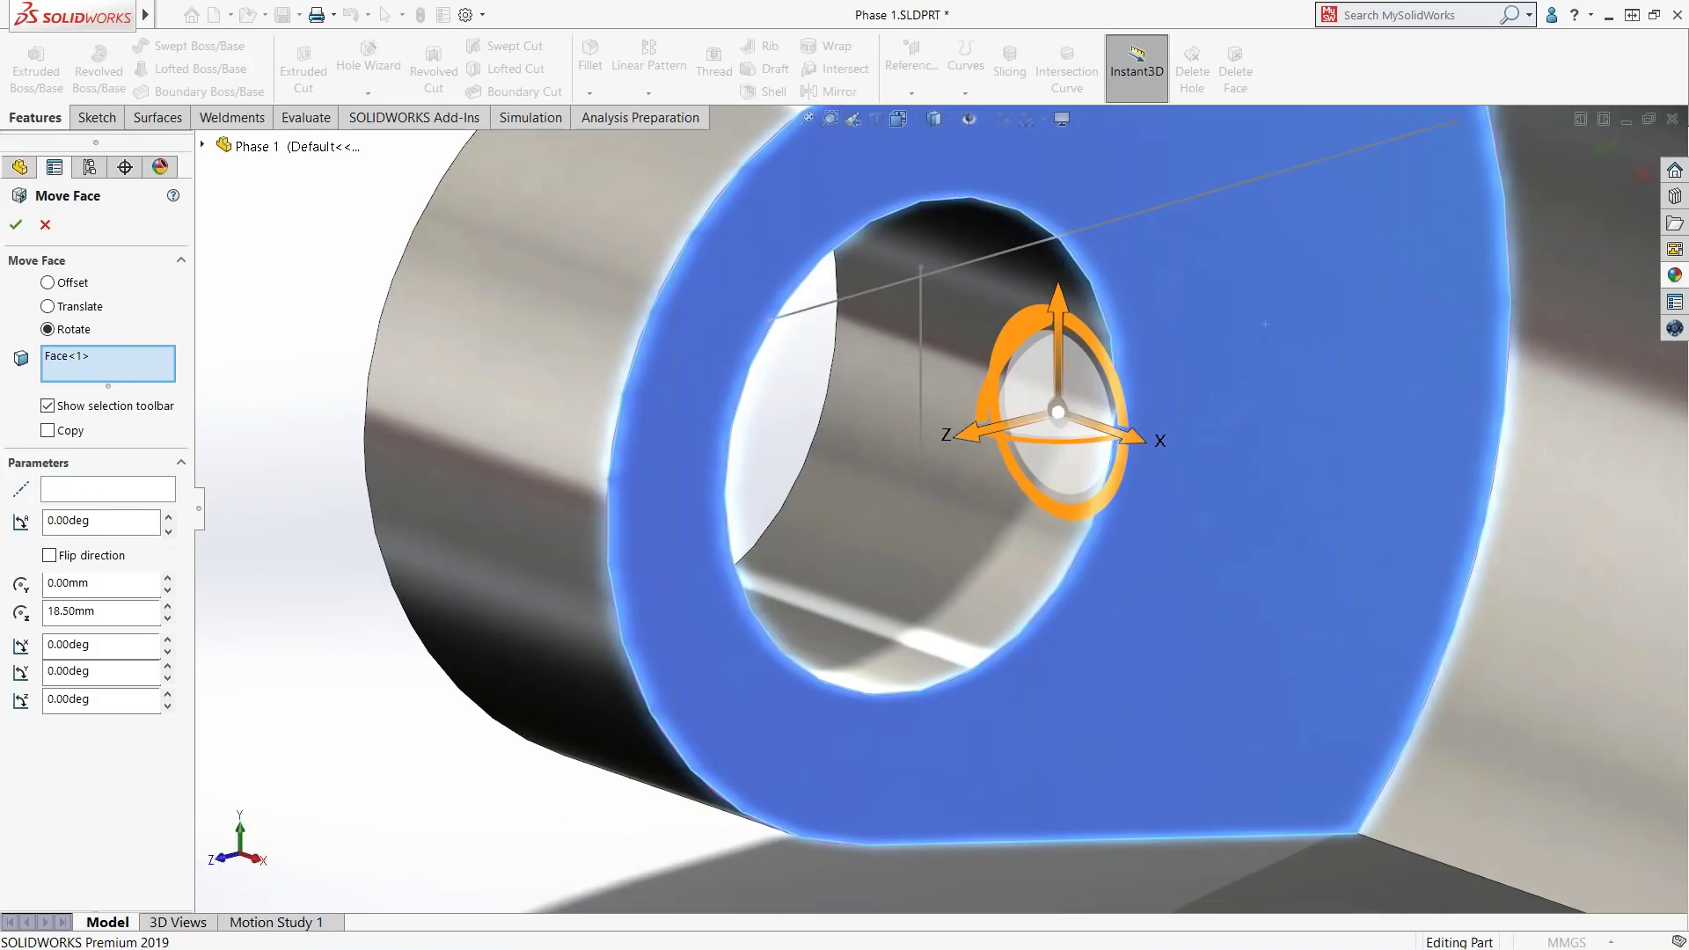
left_click(920, 378)
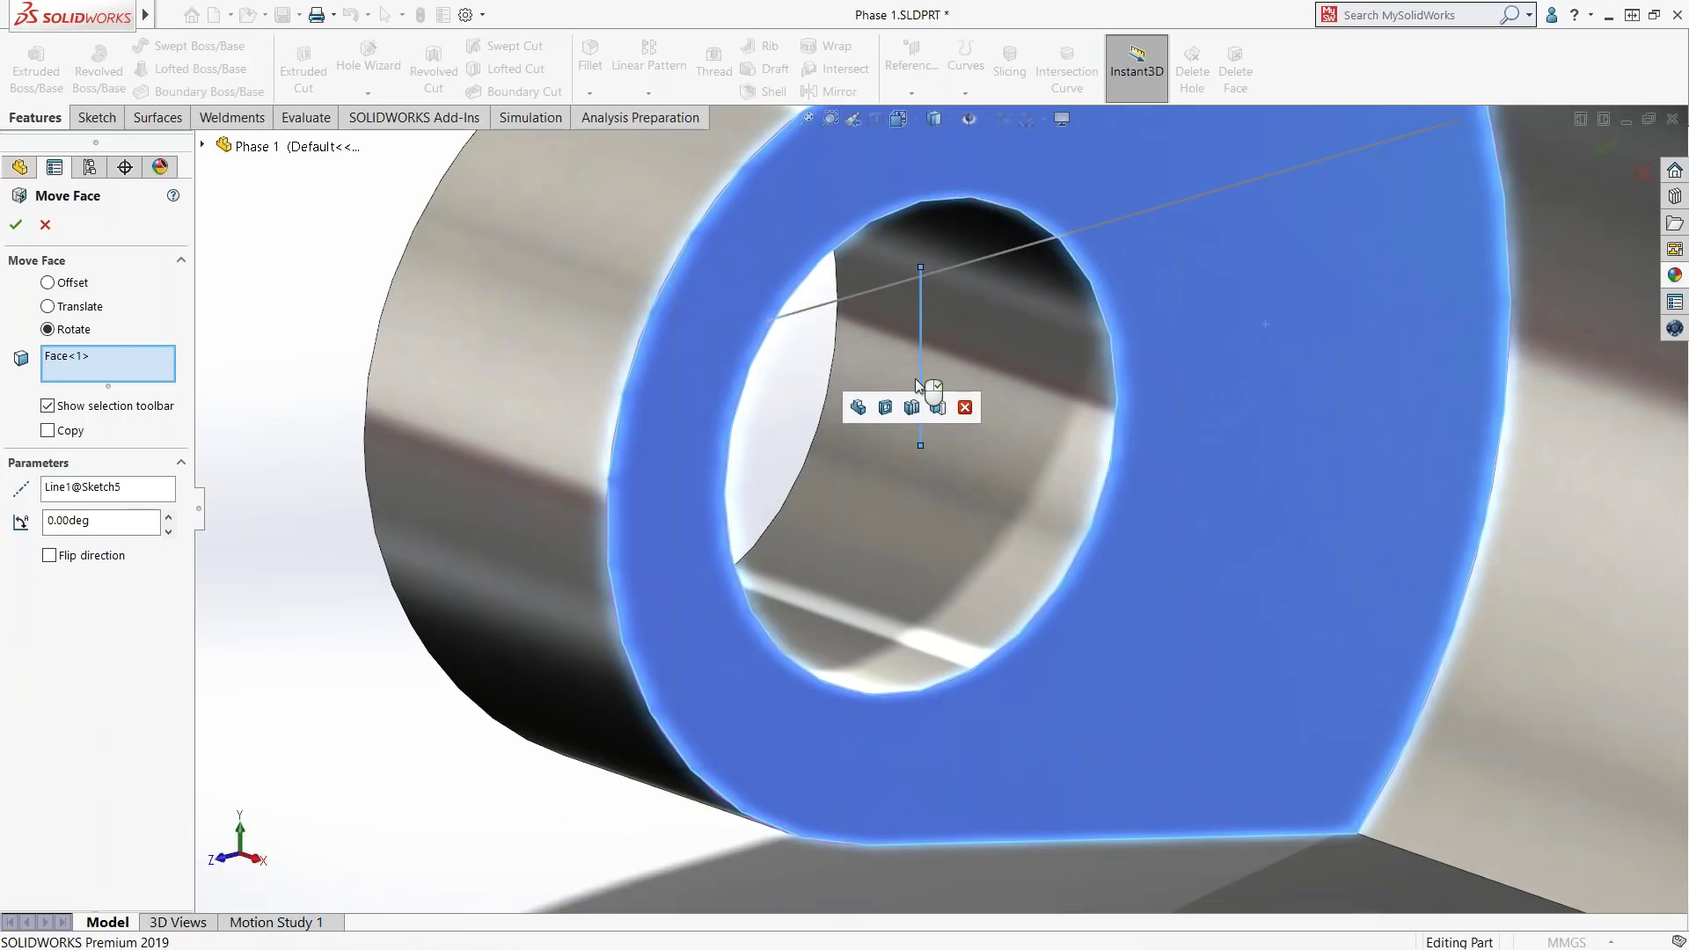
left_click(101, 524)
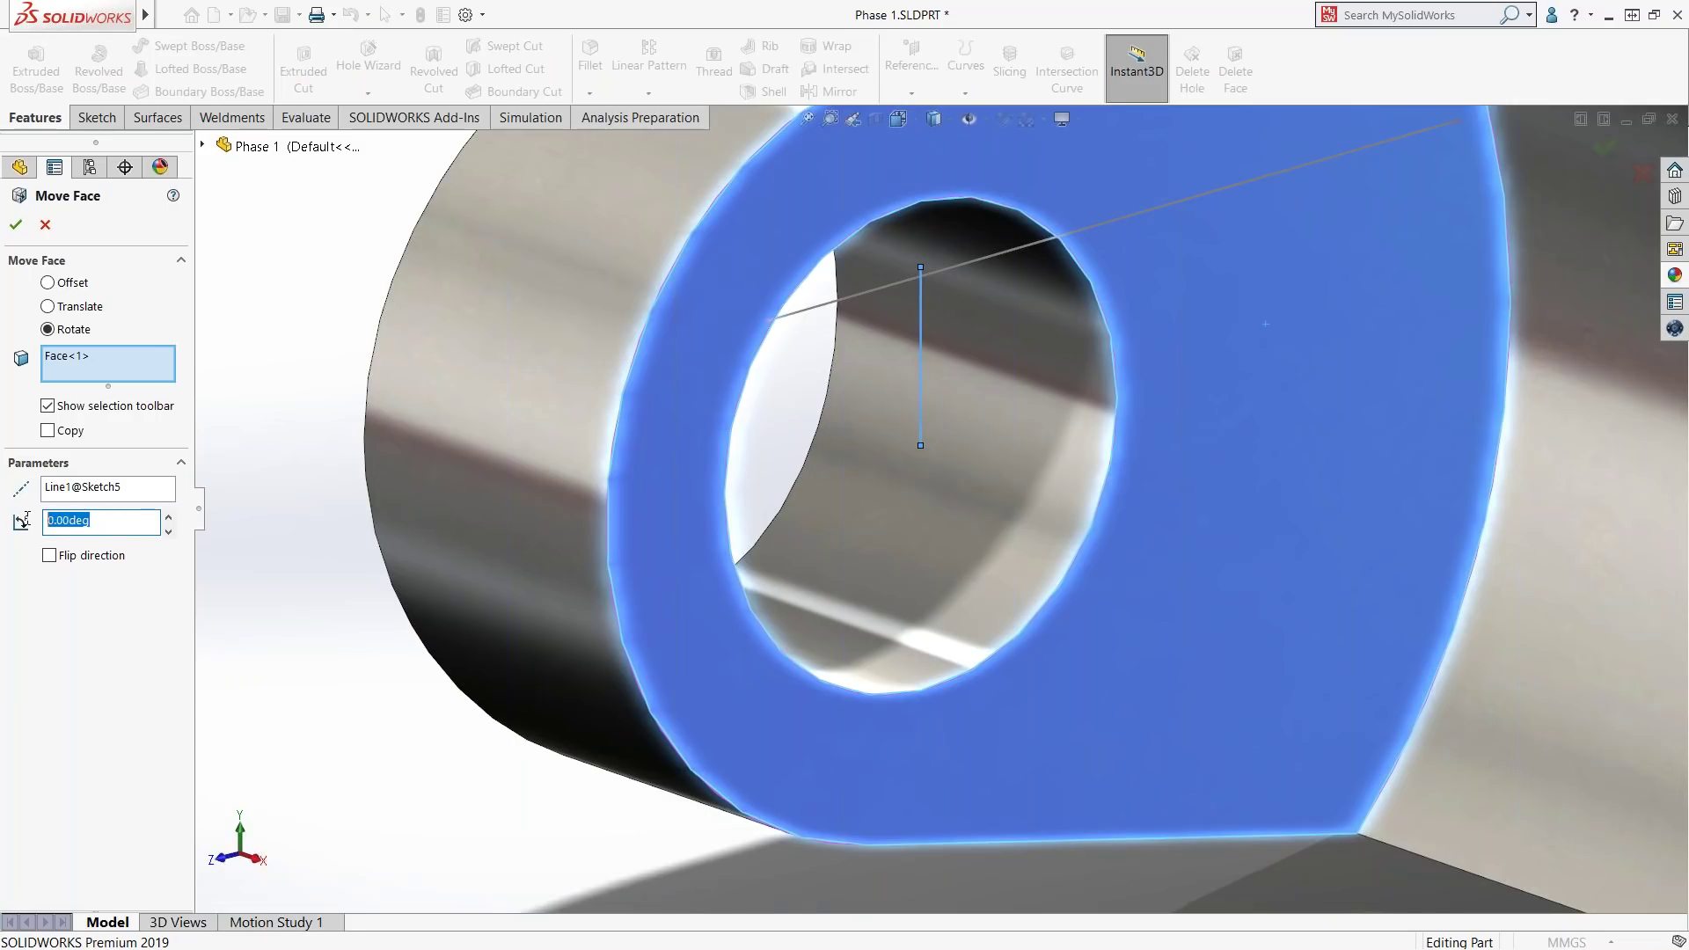
type("8")
key("Tab")
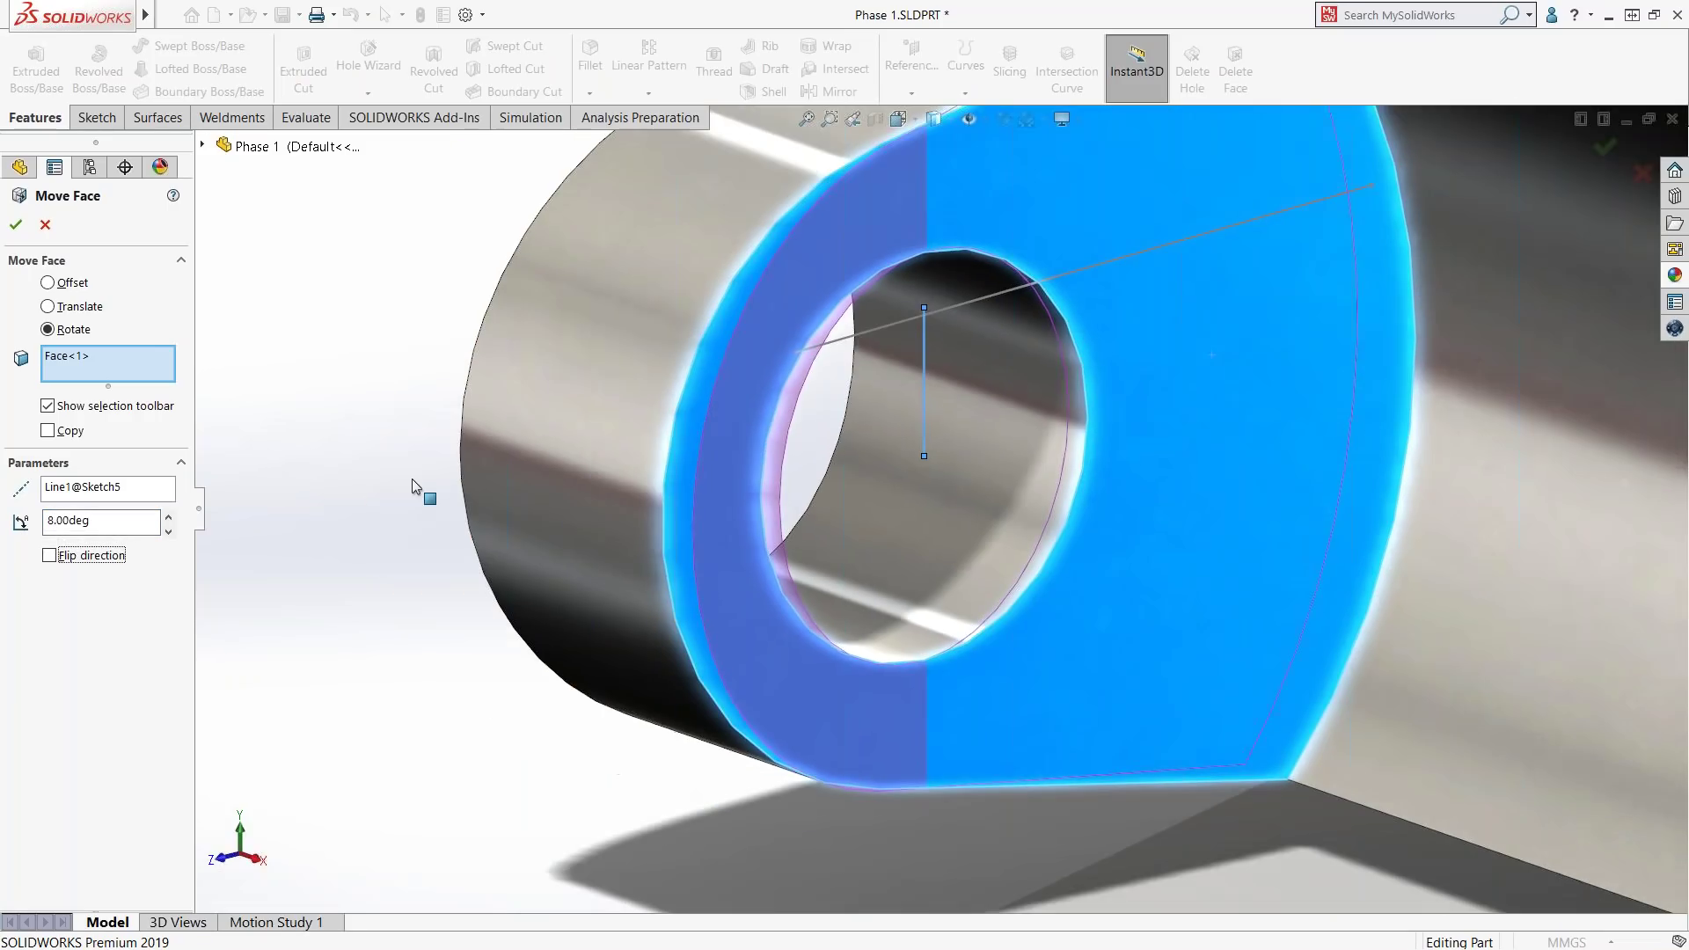
scroll(412, 478, "up", 3)
middle_click_drag(531, 463, 566, 539)
scroll(566, 539, "down", 2)
left_click(51, 556)
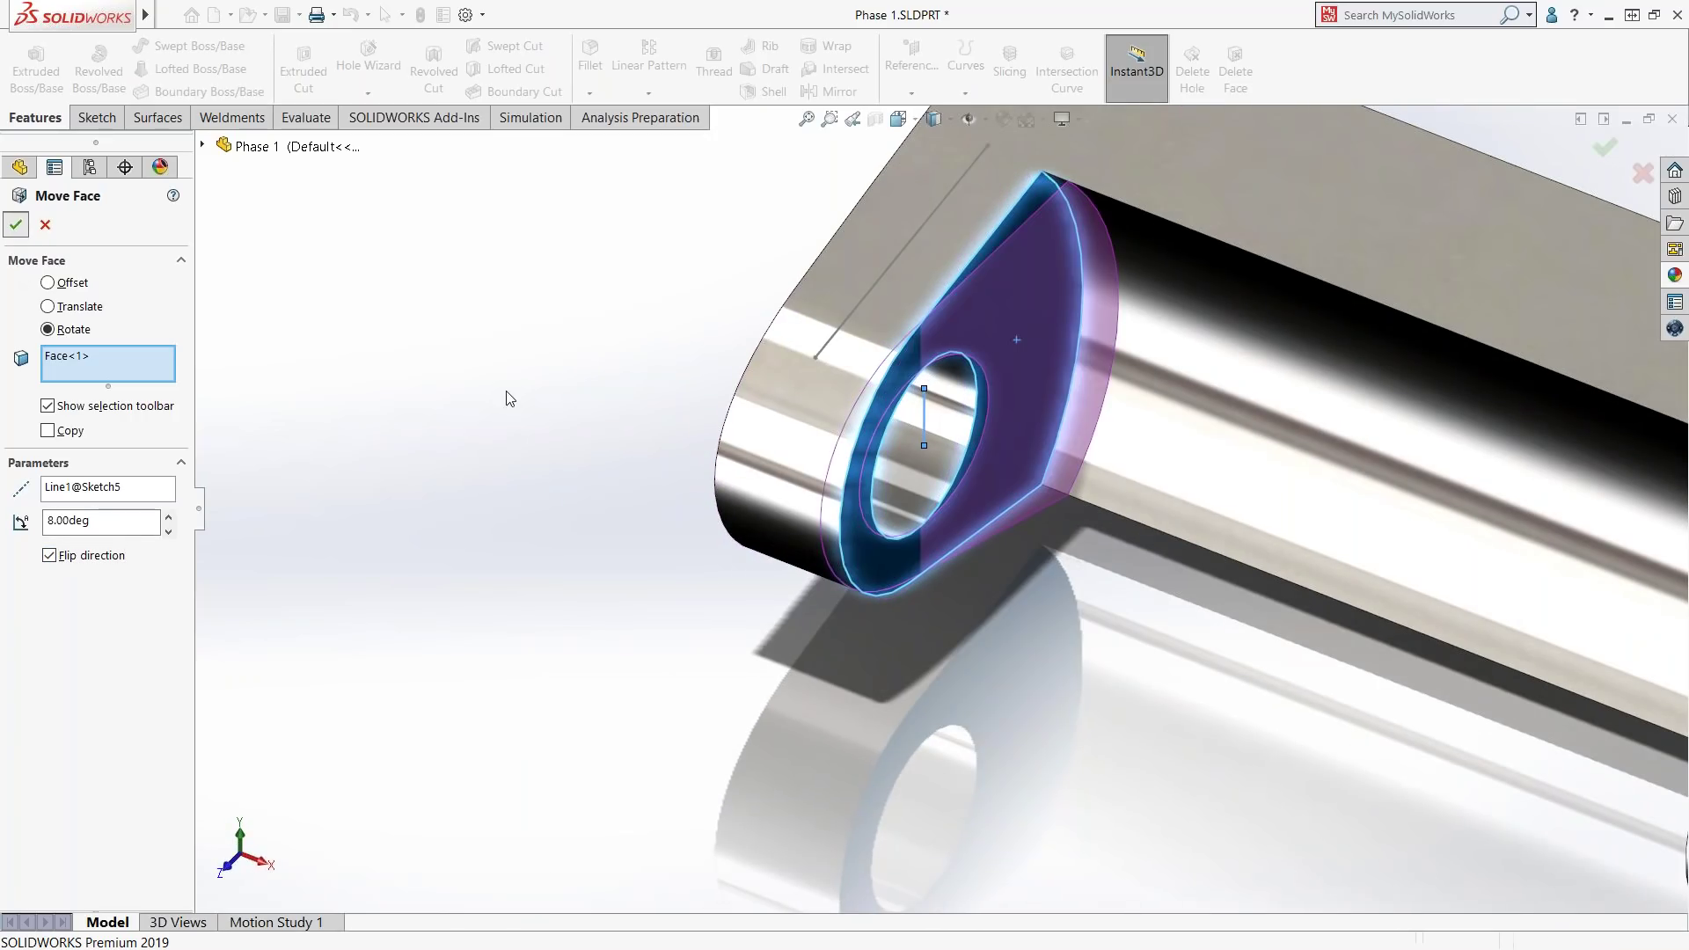
- Roll the history back to just after Draft1 and sketch a horizontal construction line on the Top Plane between the arms' inner edges
middle_click_drag(928, 416, 782, 448, "ctrl")
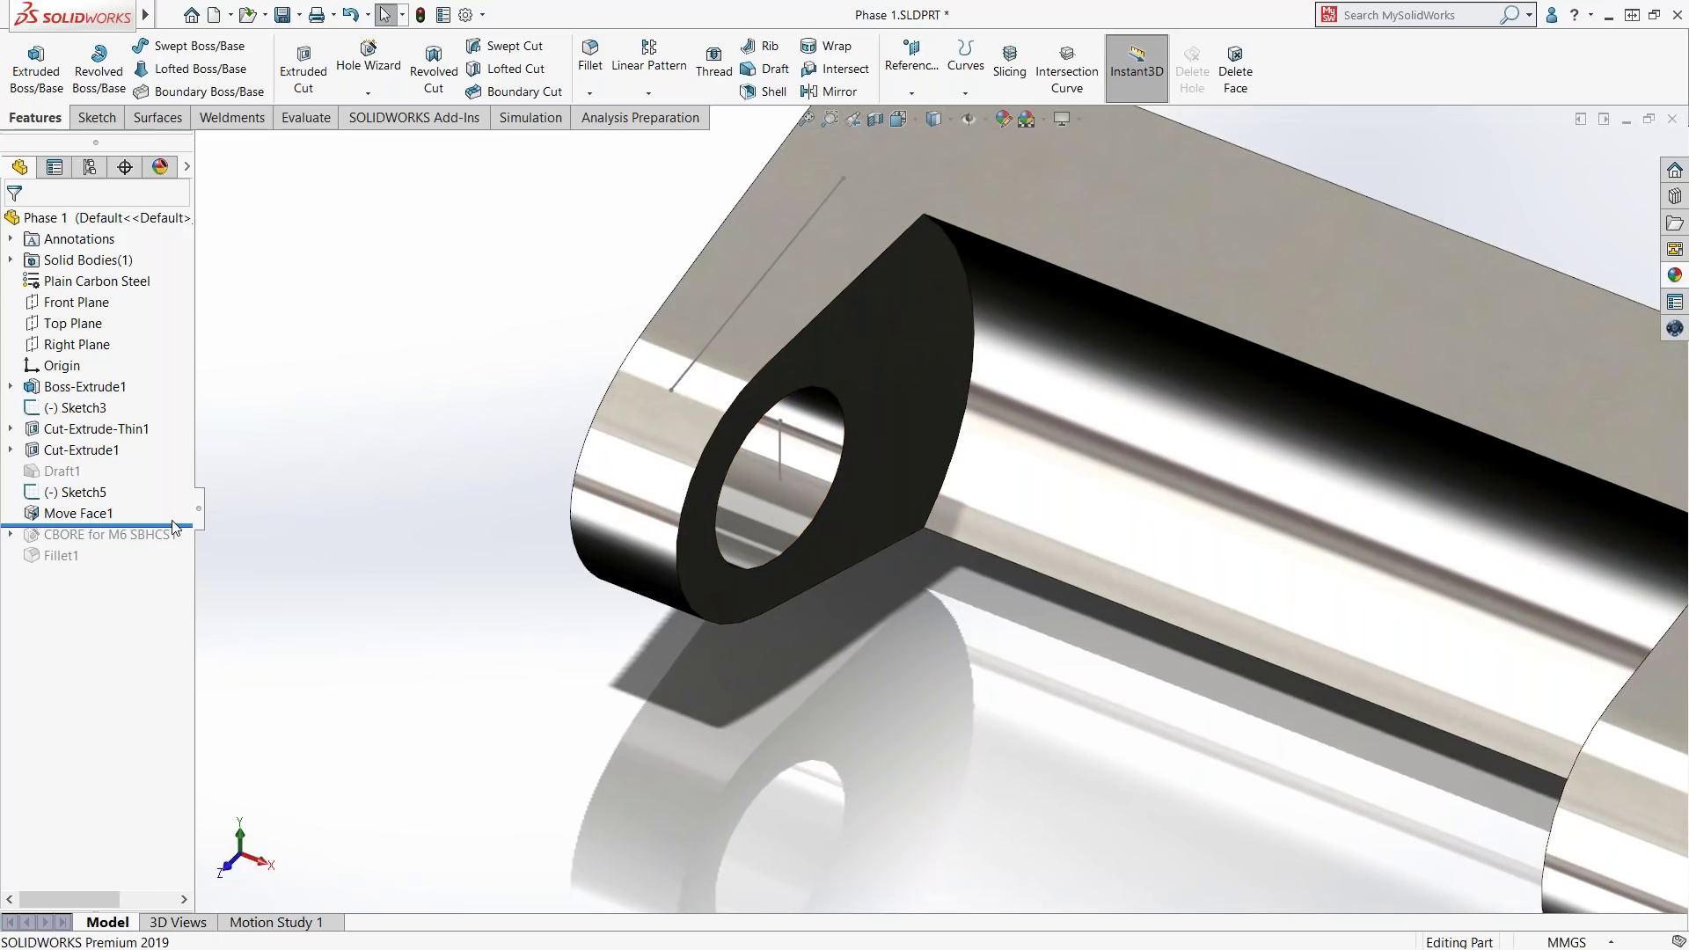
left_click_drag(173, 526, 173, 483)
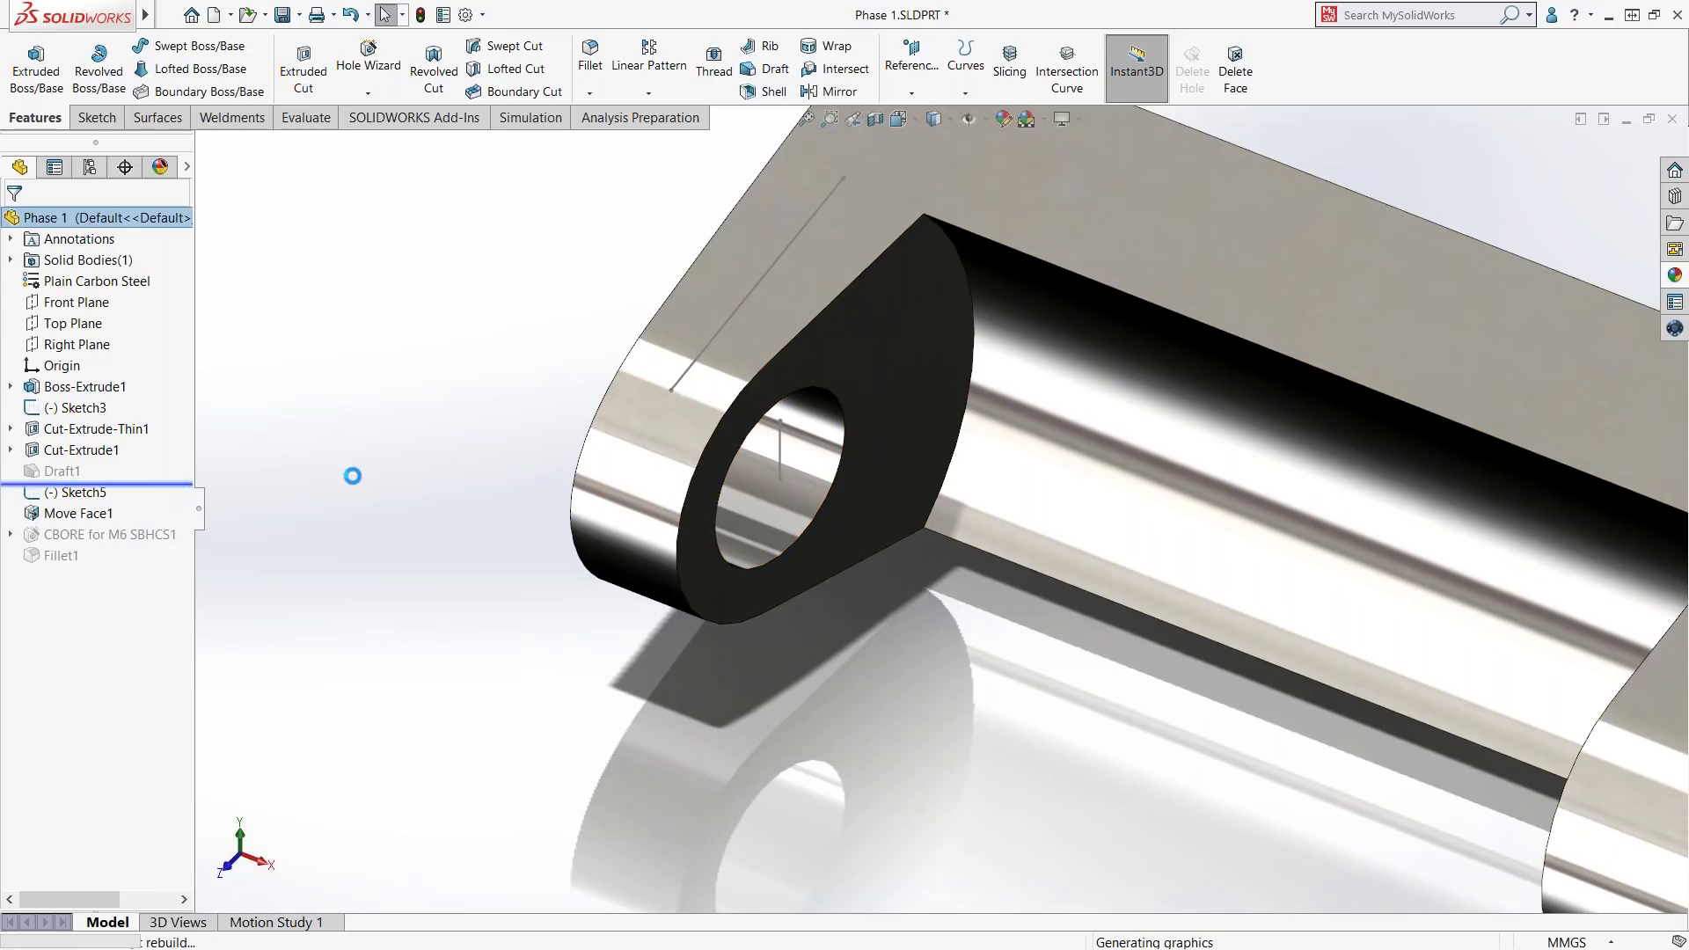
middle_click_drag(884, 510, 664, 474, "ctrl")
left_click(73, 323)
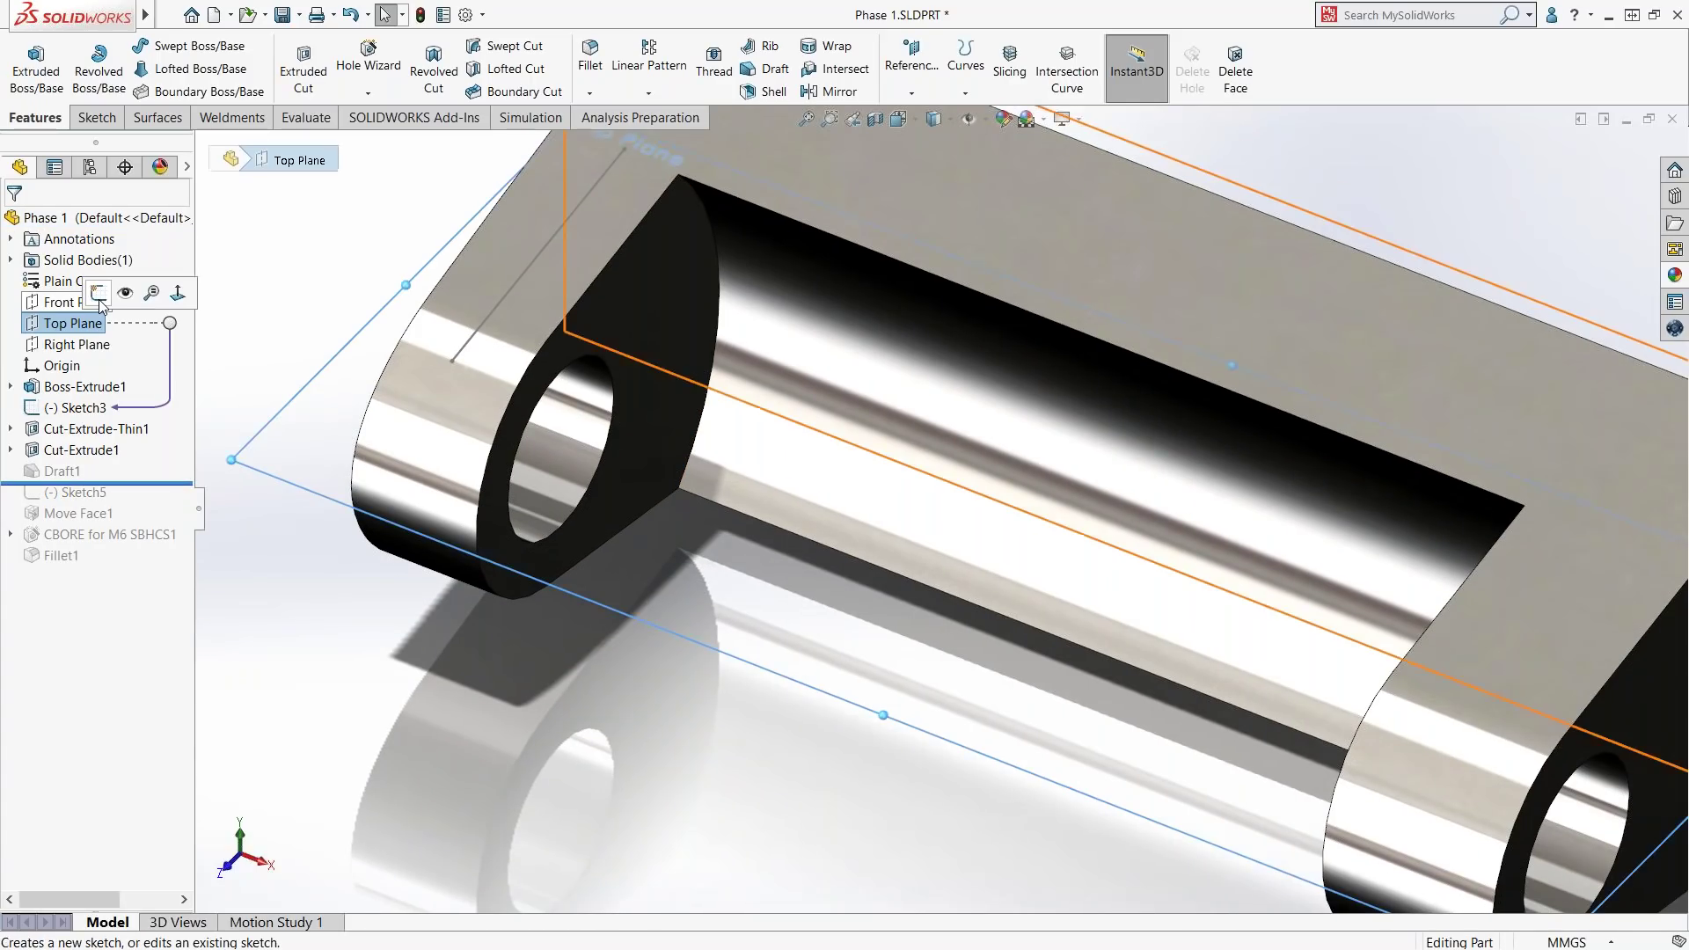
left_click(98, 296)
right_click_drag(339, 285, 418, 369)
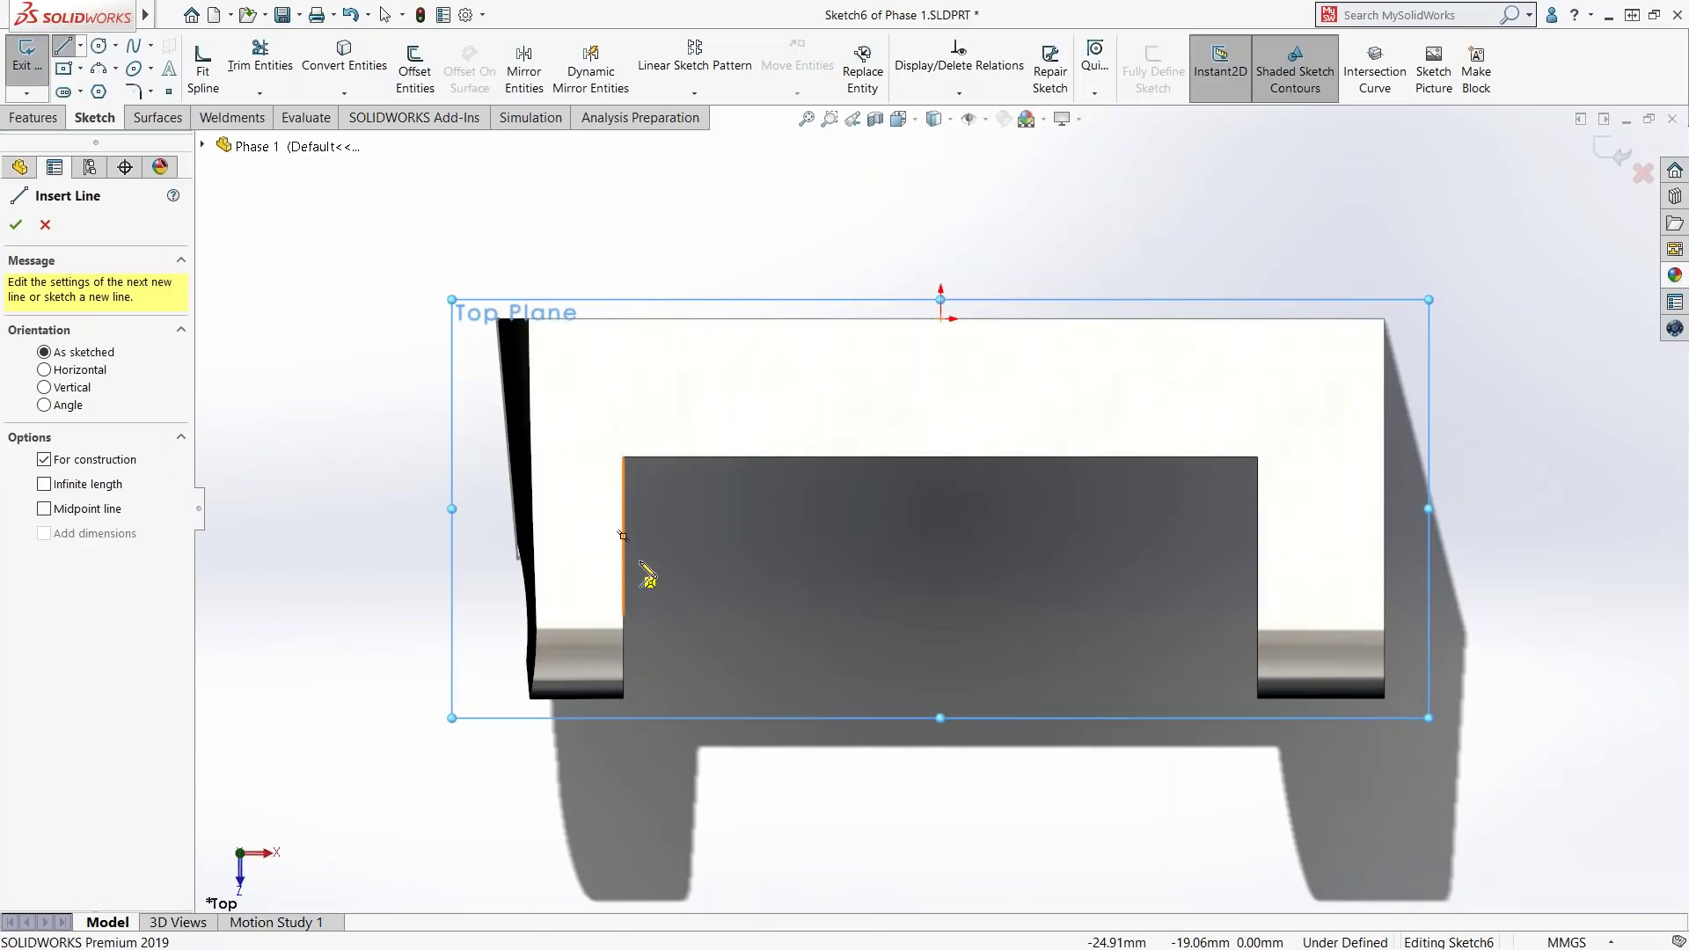
left_click(624, 560)
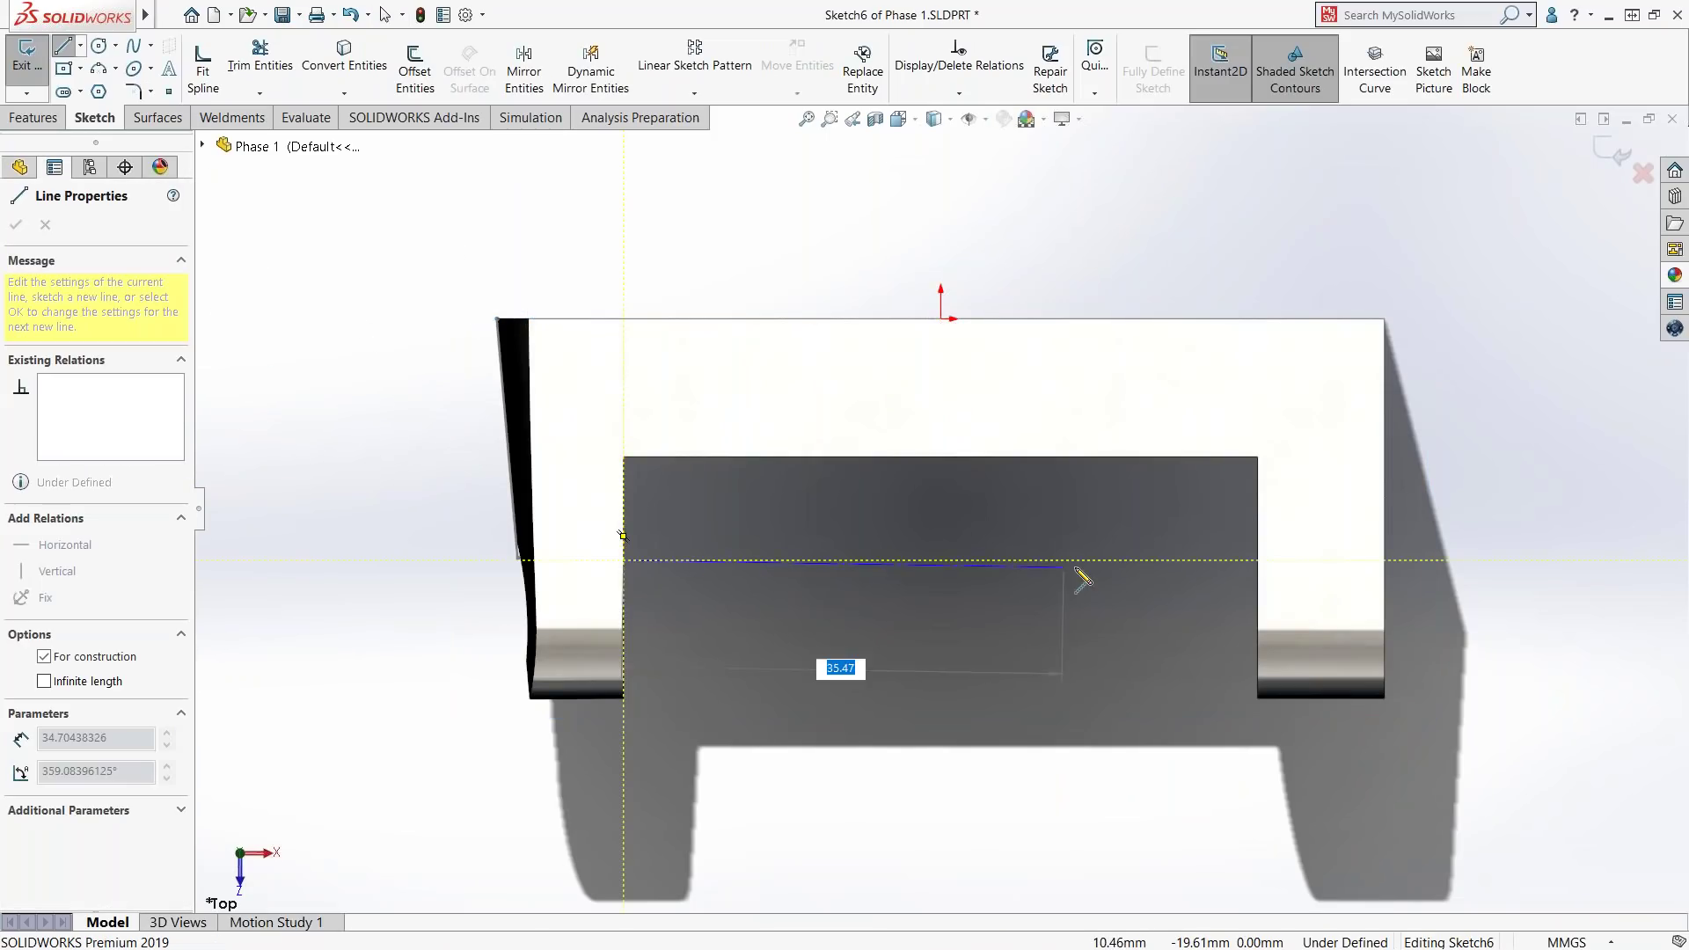
left_click(1258, 559)
key("Escape")
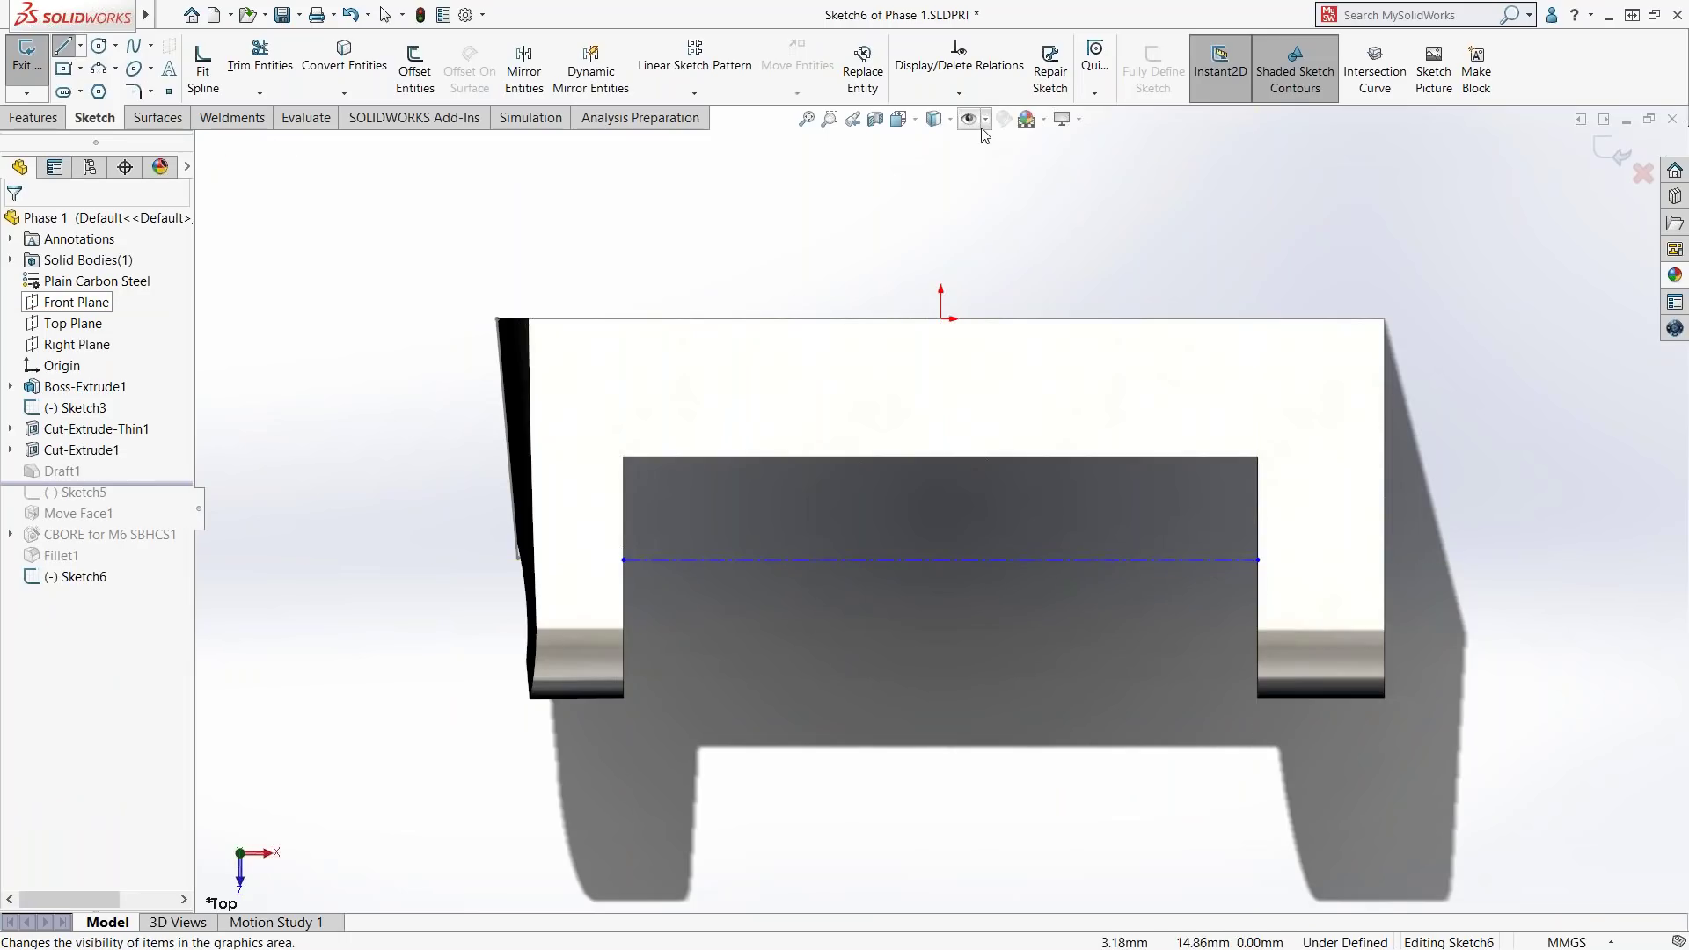
- Make the construction line collinear with the holes' temporary axis, showing the temporary axes only while adding the relation
left_click(971, 119)
left_click(994, 173)
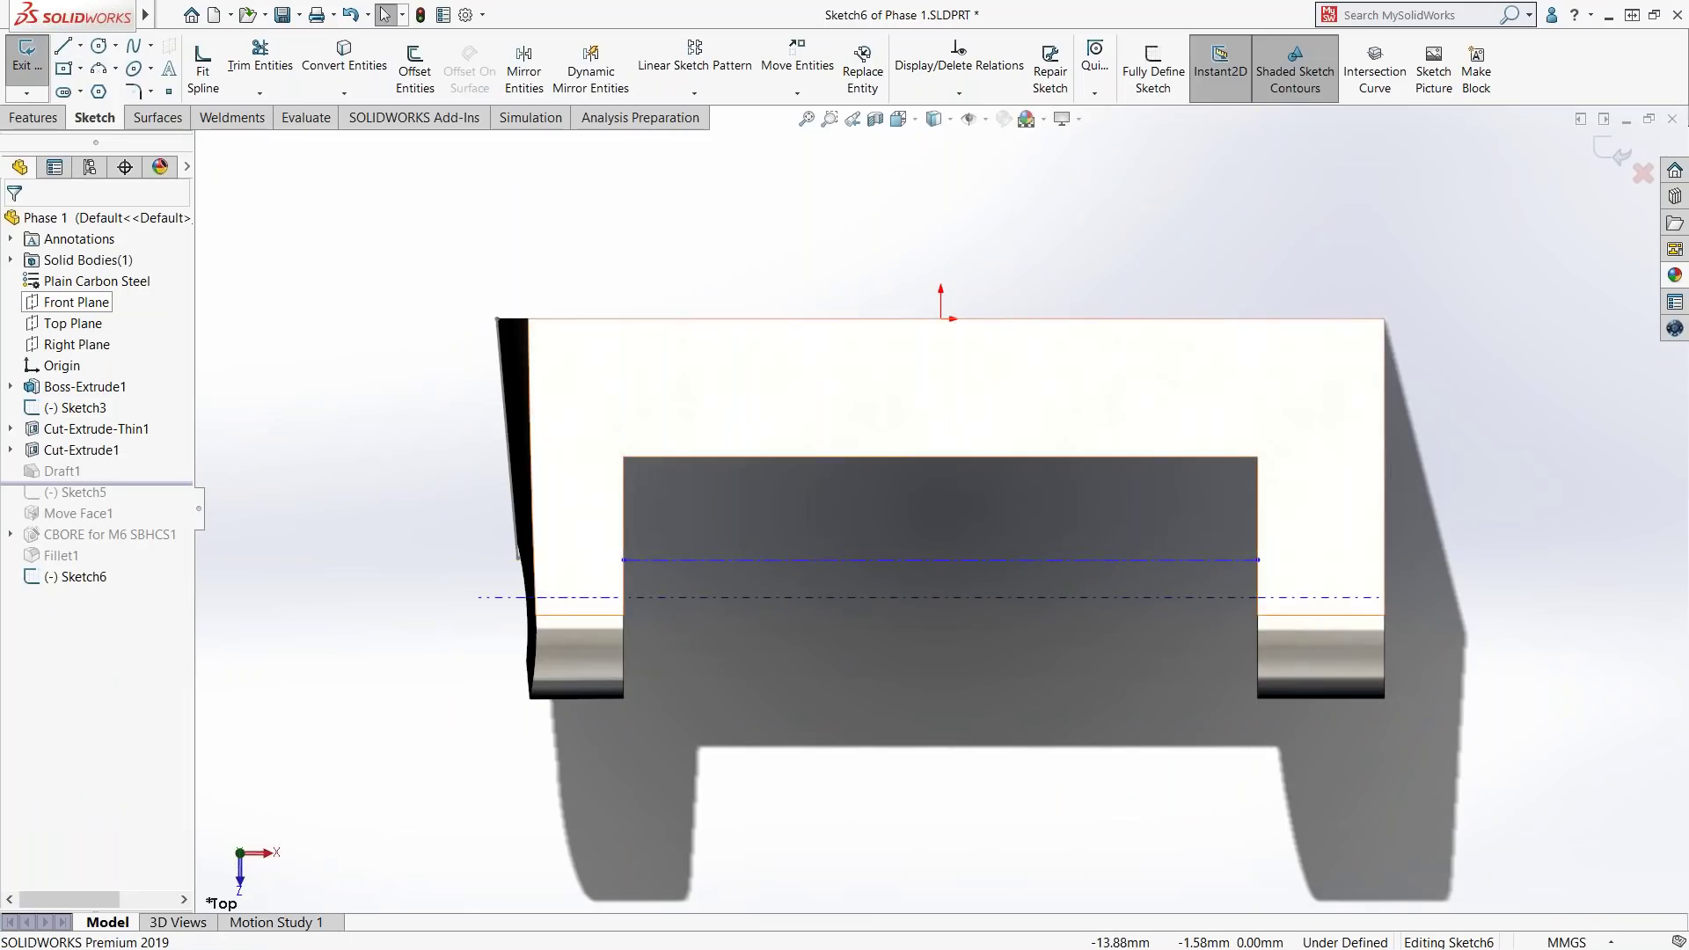
left_click(748, 561)
left_click(754, 597, "ctrl")
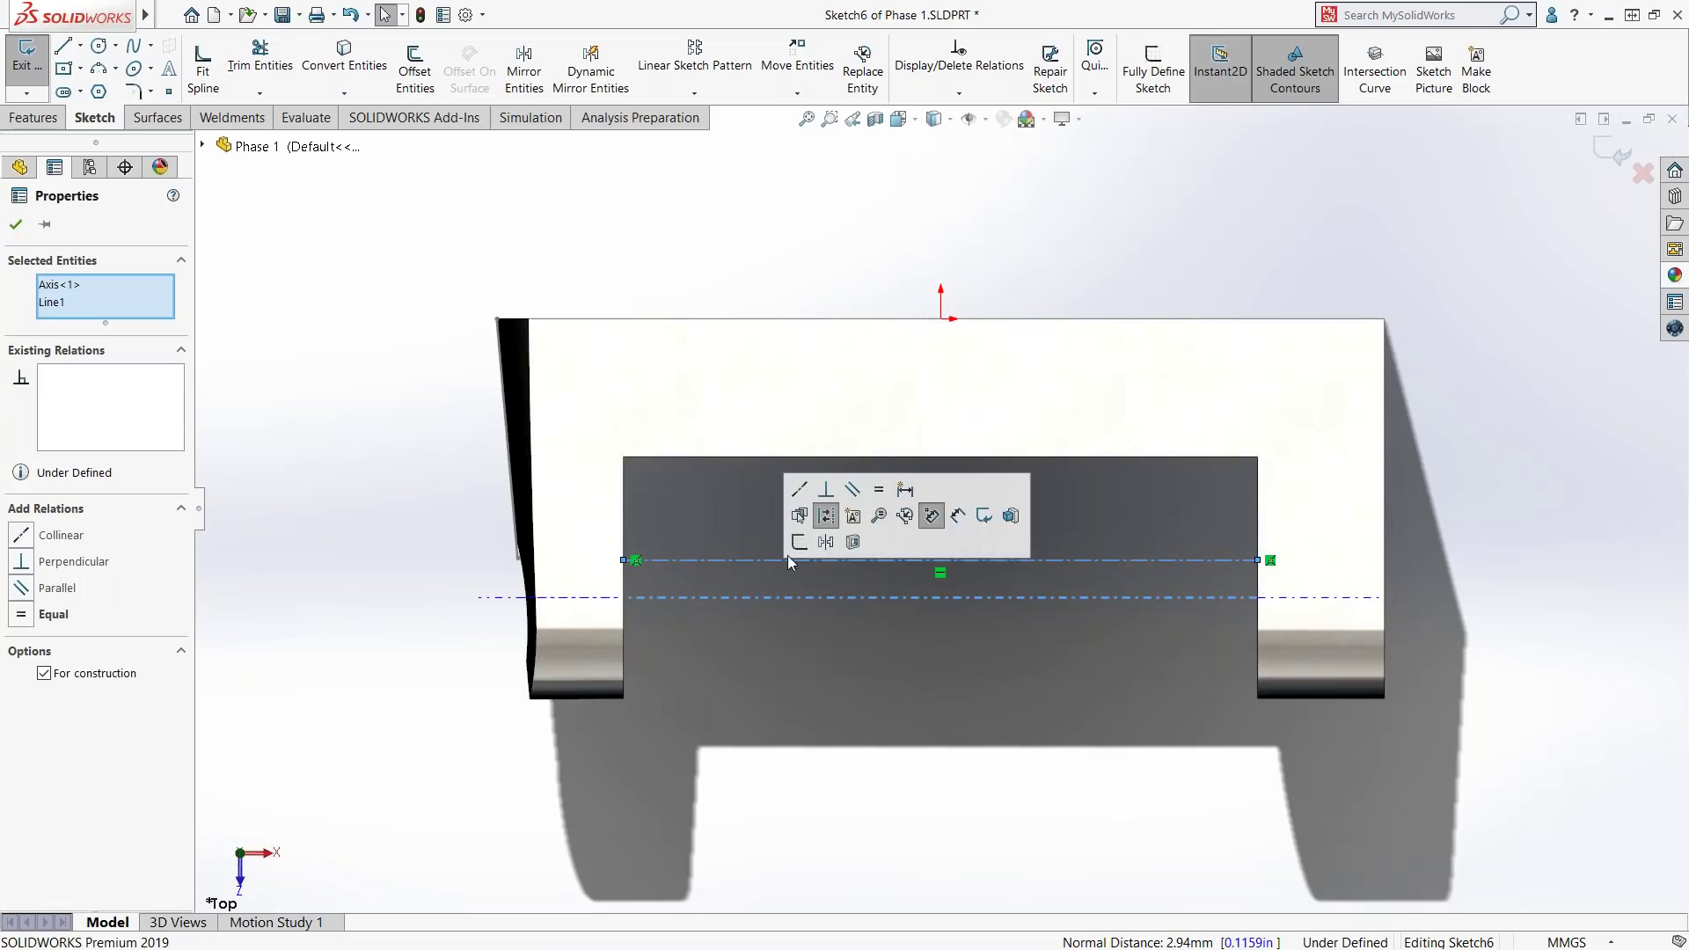
left_click(799, 489)
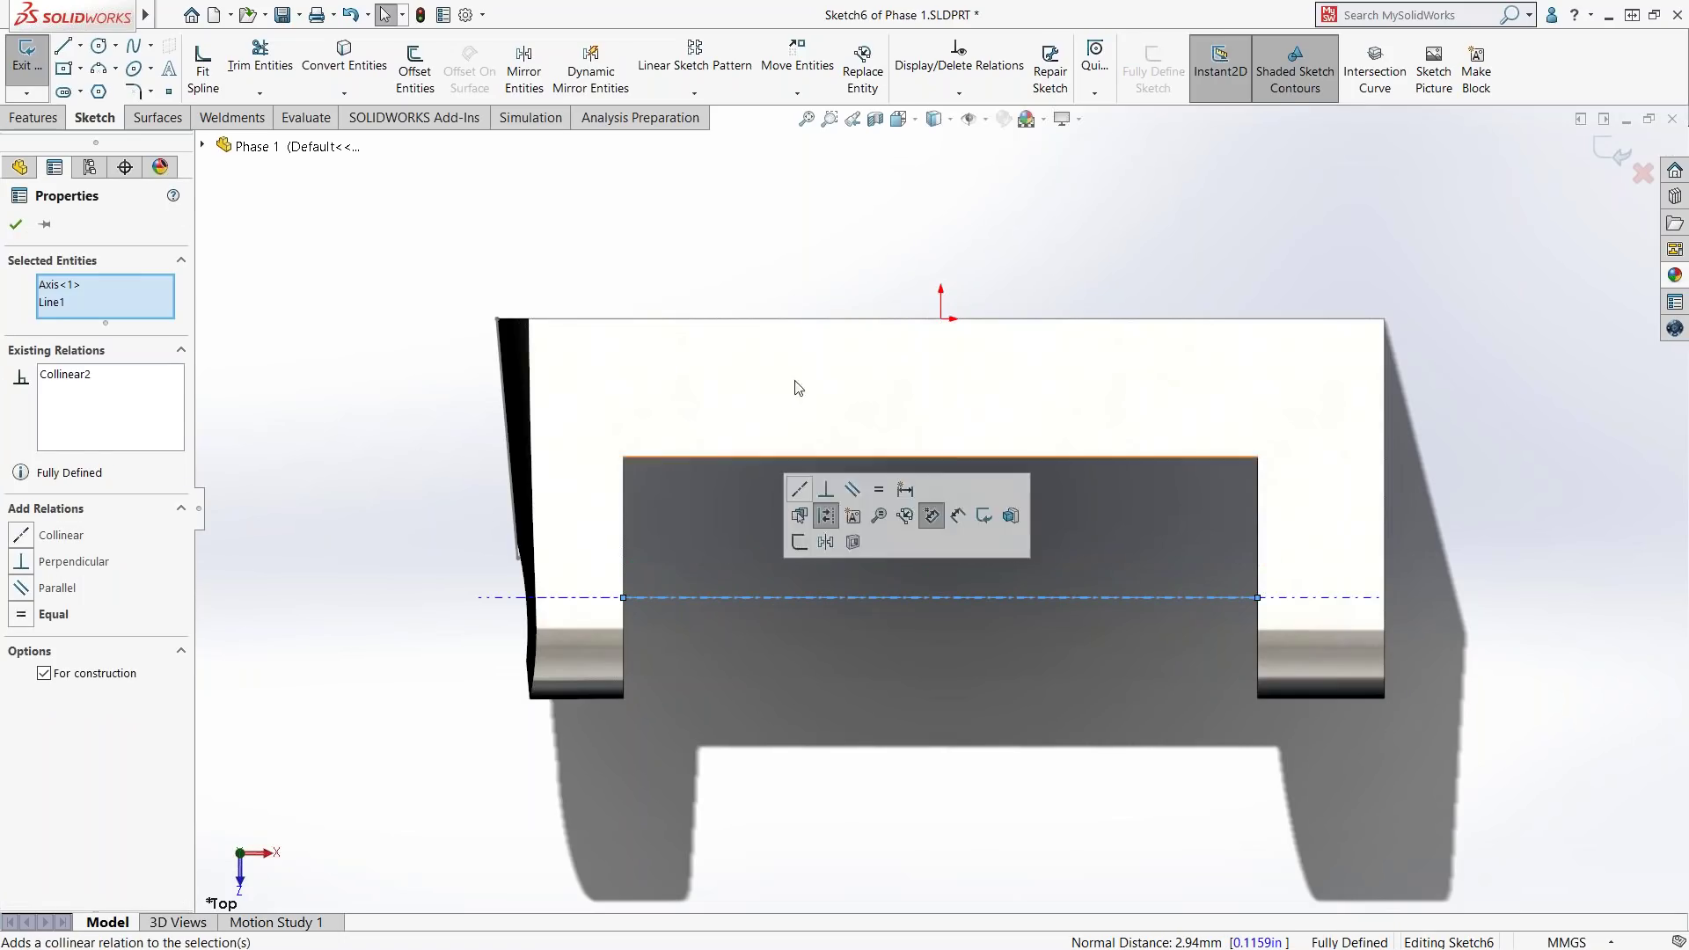
left_click(846, 240)
left_click(970, 119)
left_click(1000, 167)
- Dimension the length of the construction line running between the two arms
middle_click_drag(976, 162, 475, 352)
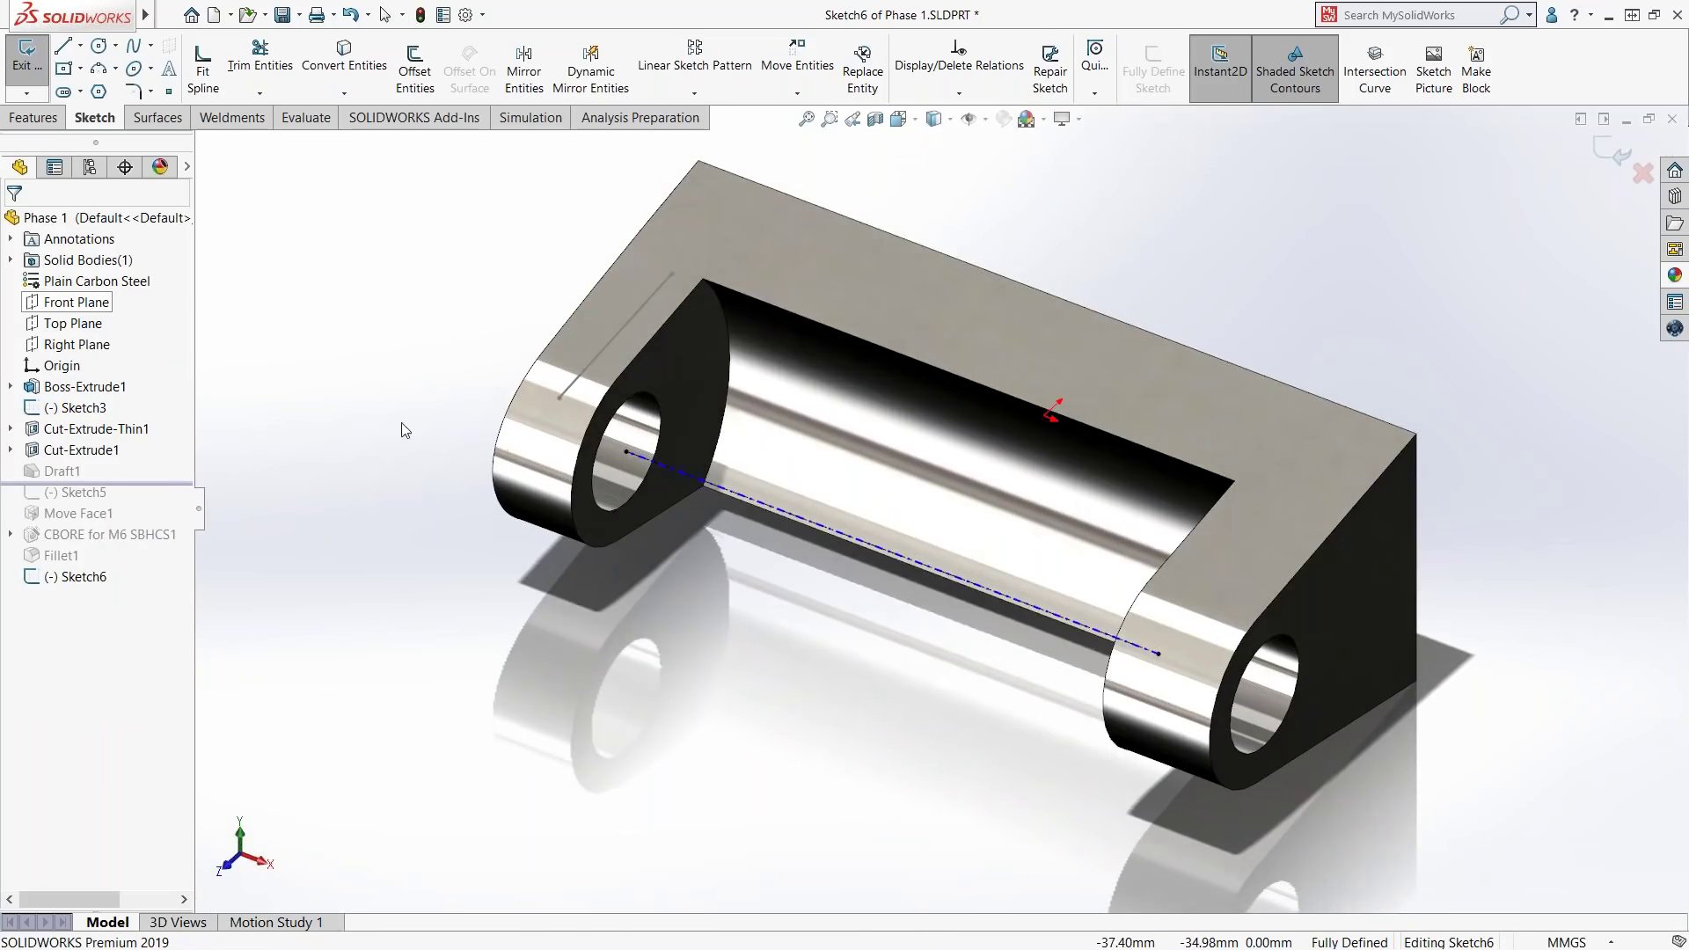
left_click(755, 501)
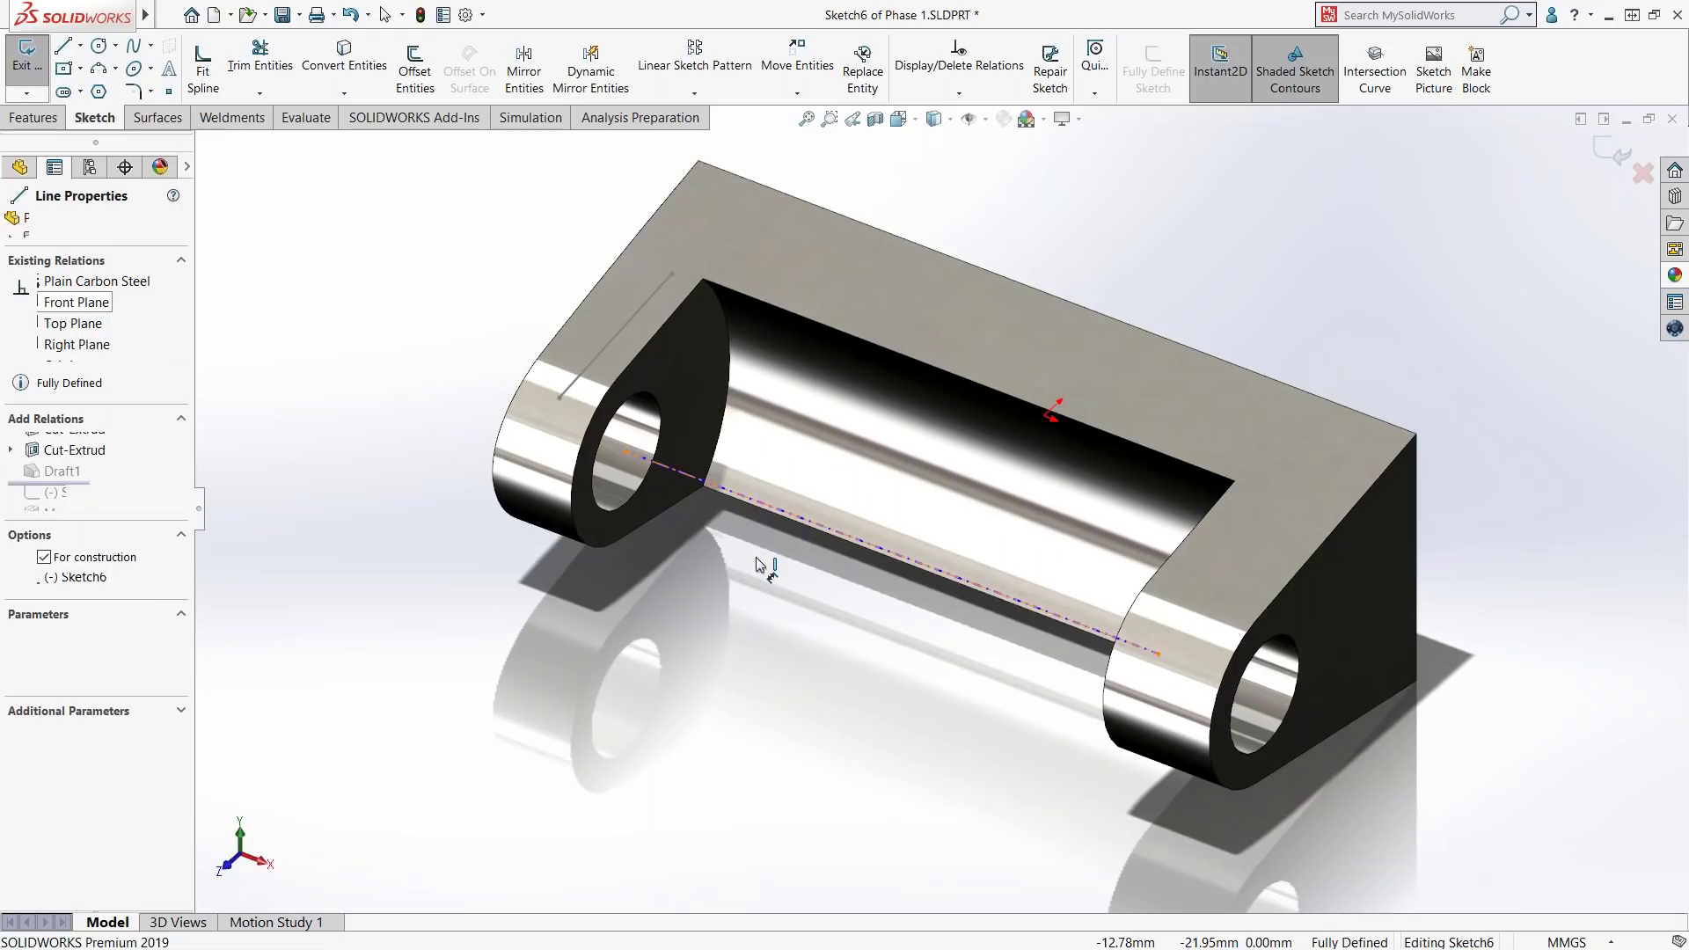
left_click(754, 502)
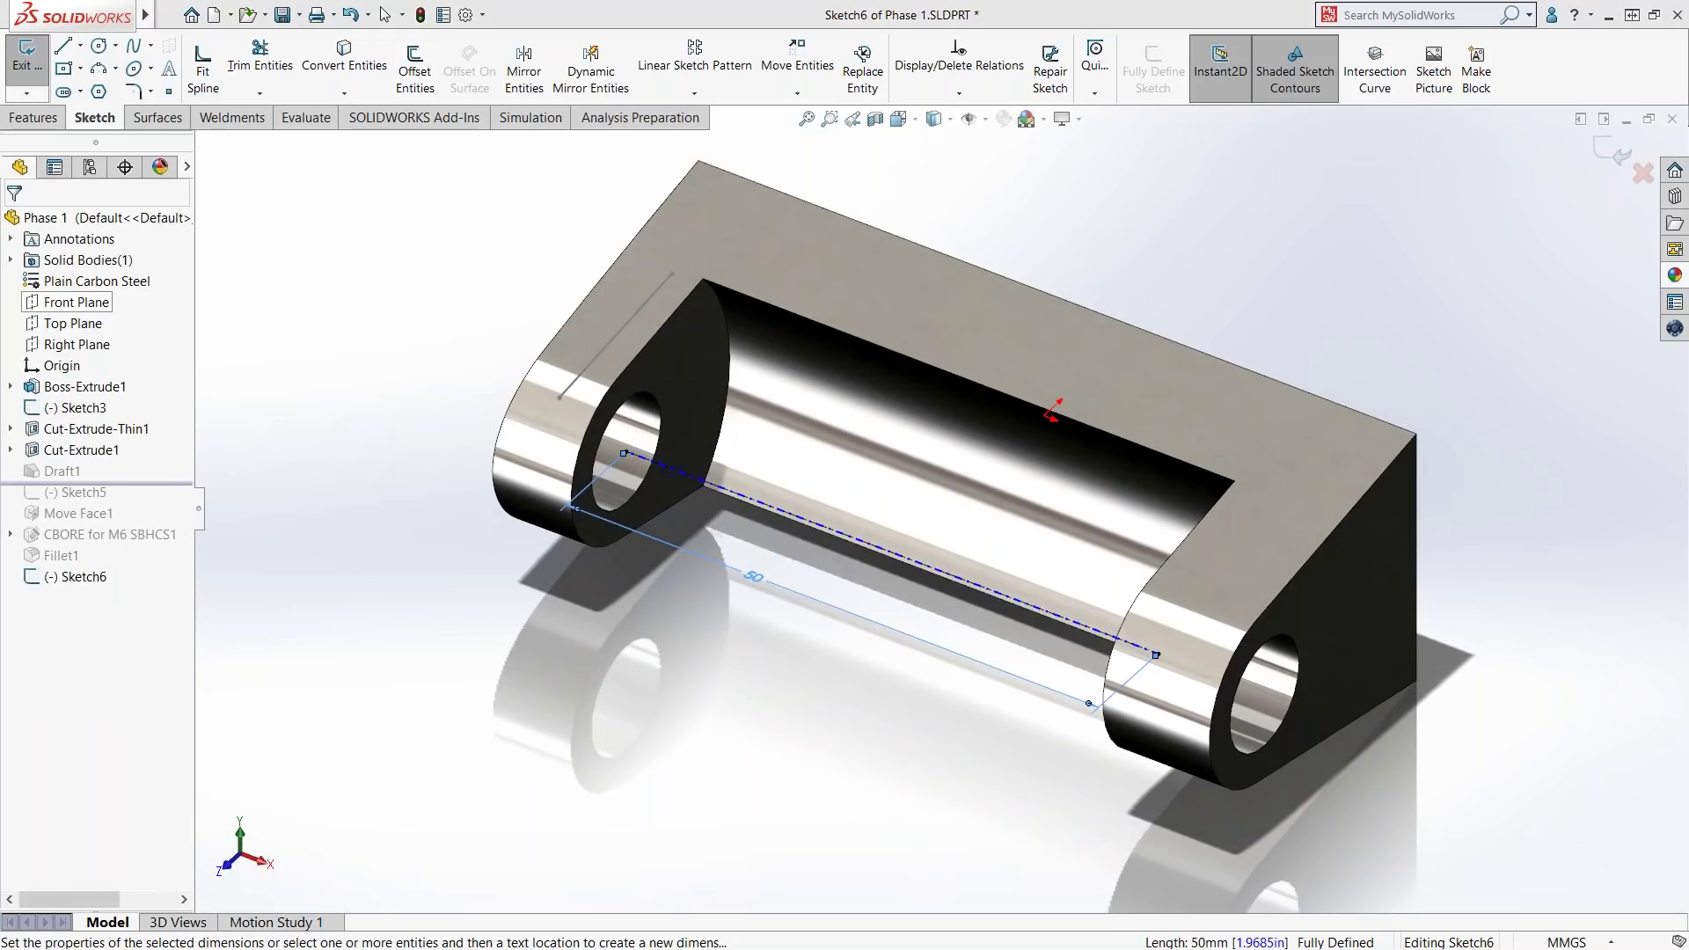
left_click(754, 576)
key("Escape")
middle_click_drag(682, 657, 624, 678, "ctrl")
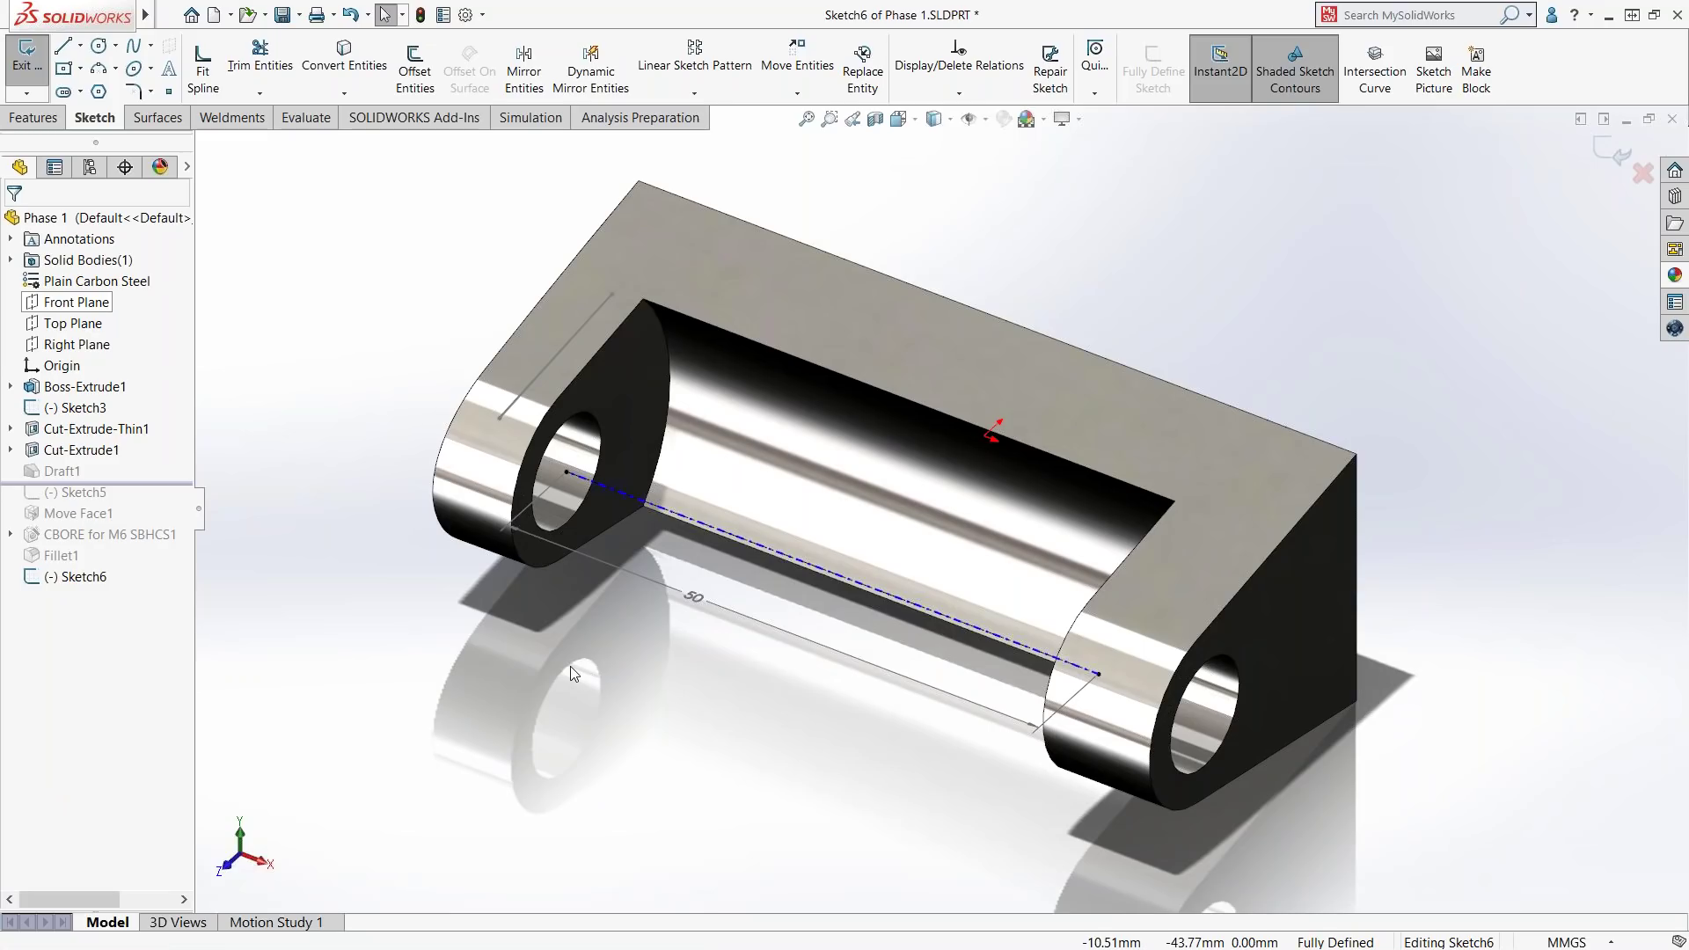
- Sketch a line about 8 mm long from the construction line's left end, leaning slightly inward toward the bracket's back
key("ctrl+8")
mouse_move(445, 729)
right_mouse_down()
mouse_move(494, 722)
mouse_move(504, 659)
right_mouse_up()
key("l")
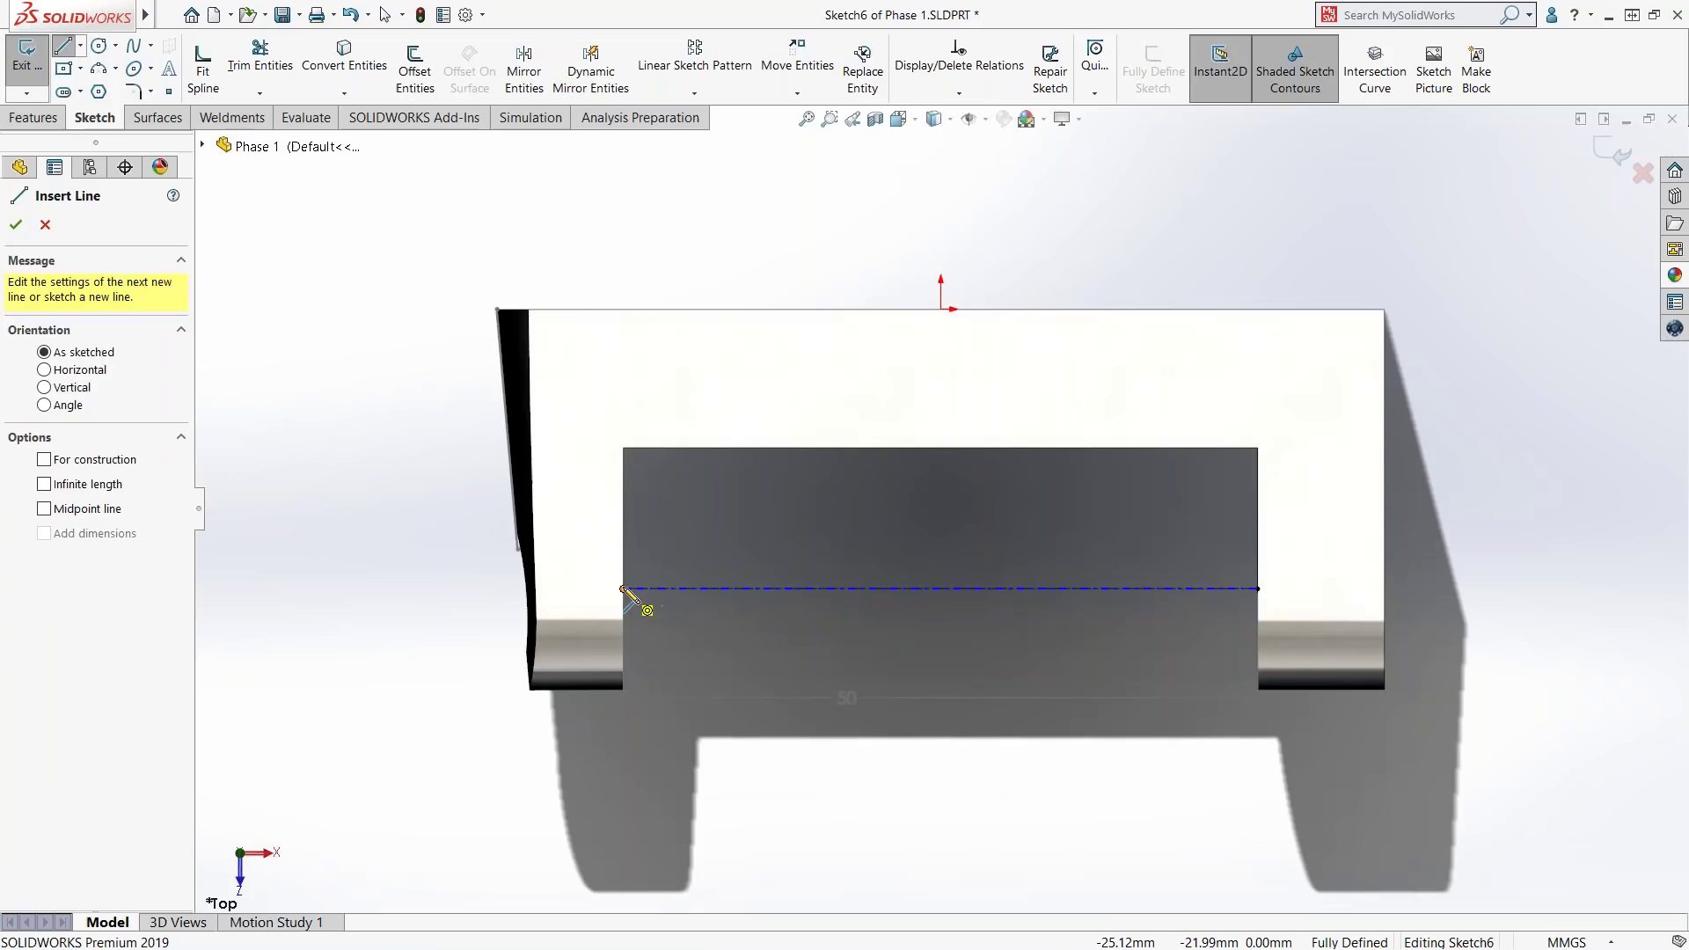
left_click(623, 588)
left_click(644, 486)
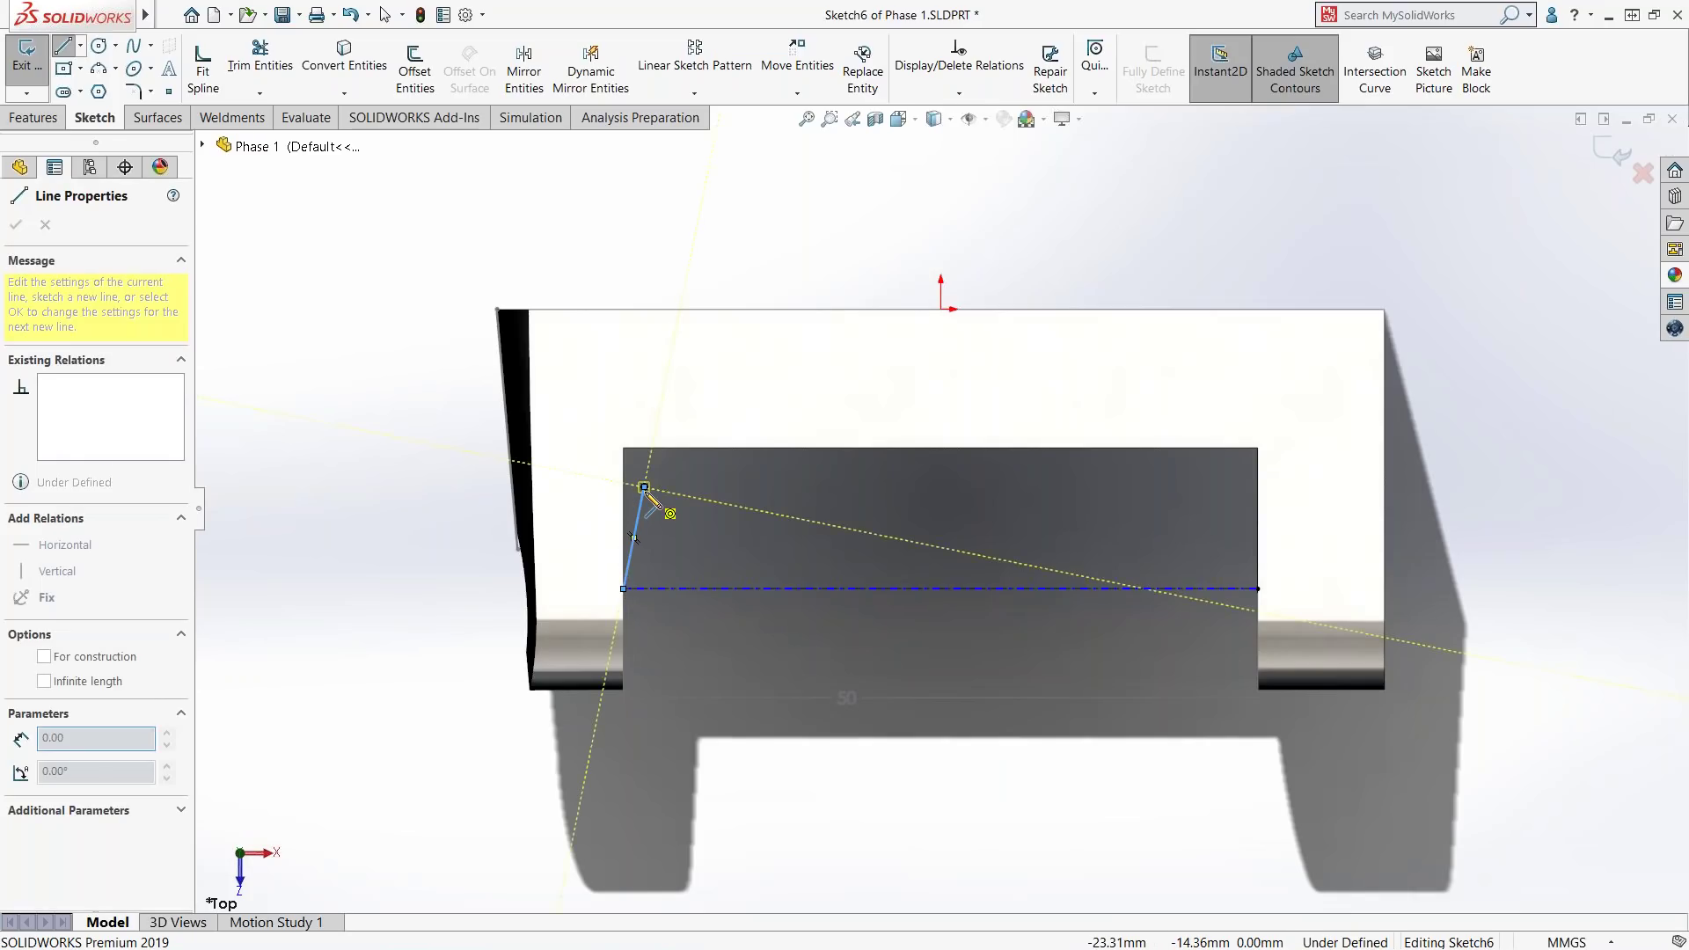
key("Escape")
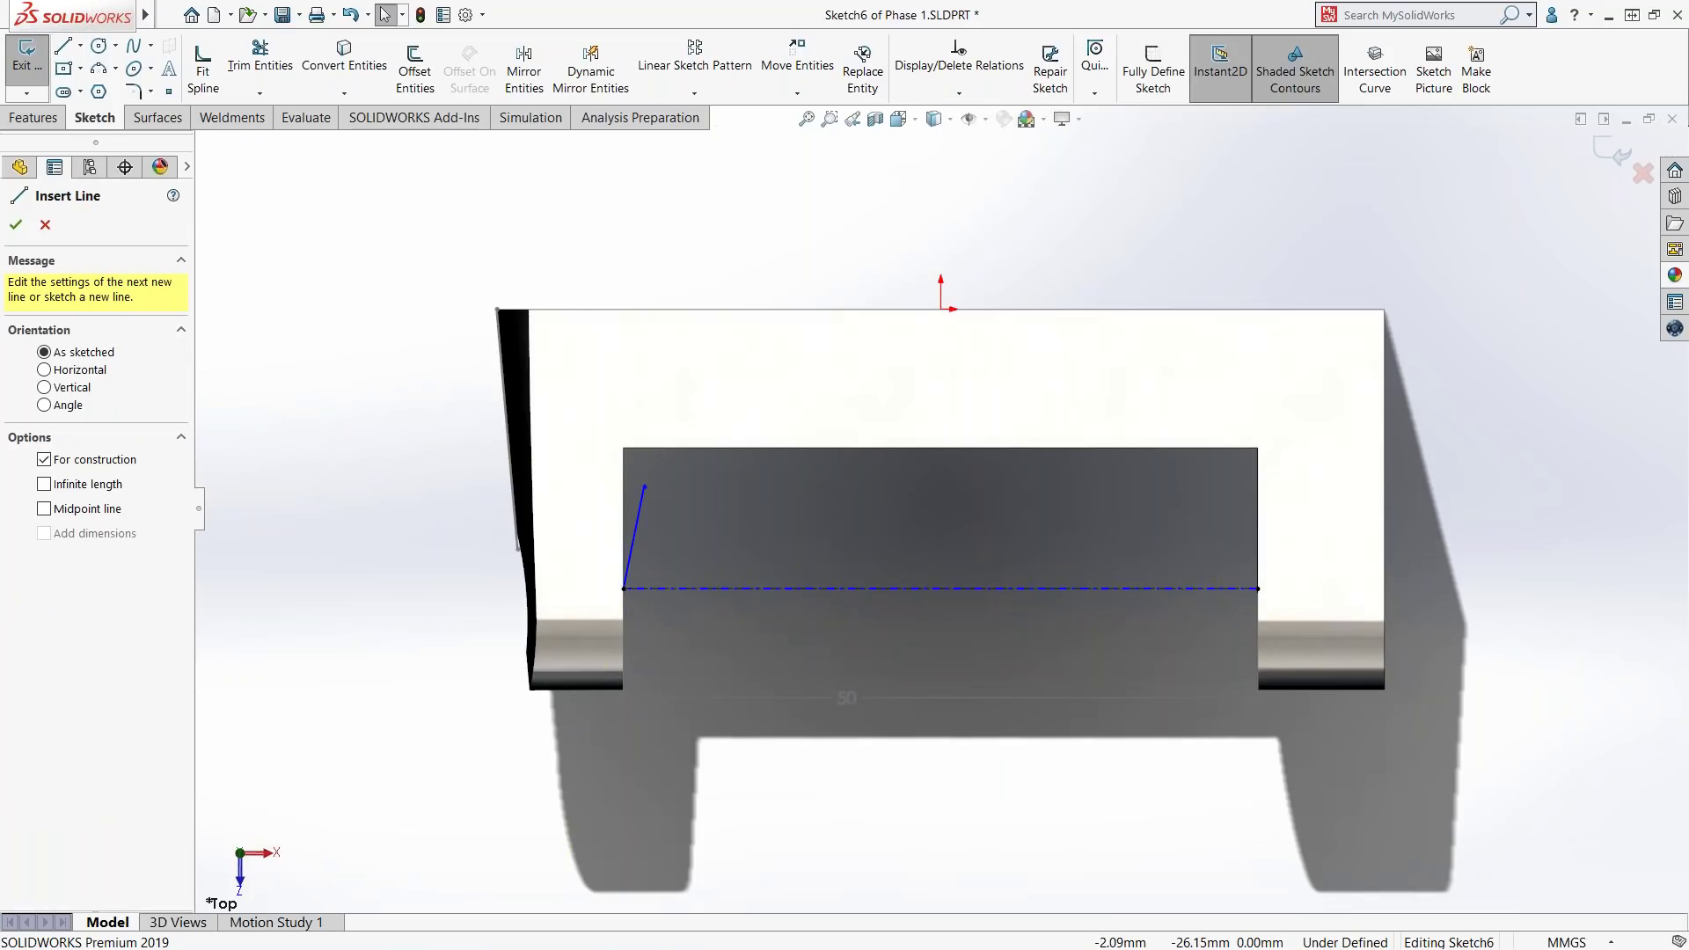
key("Escape")
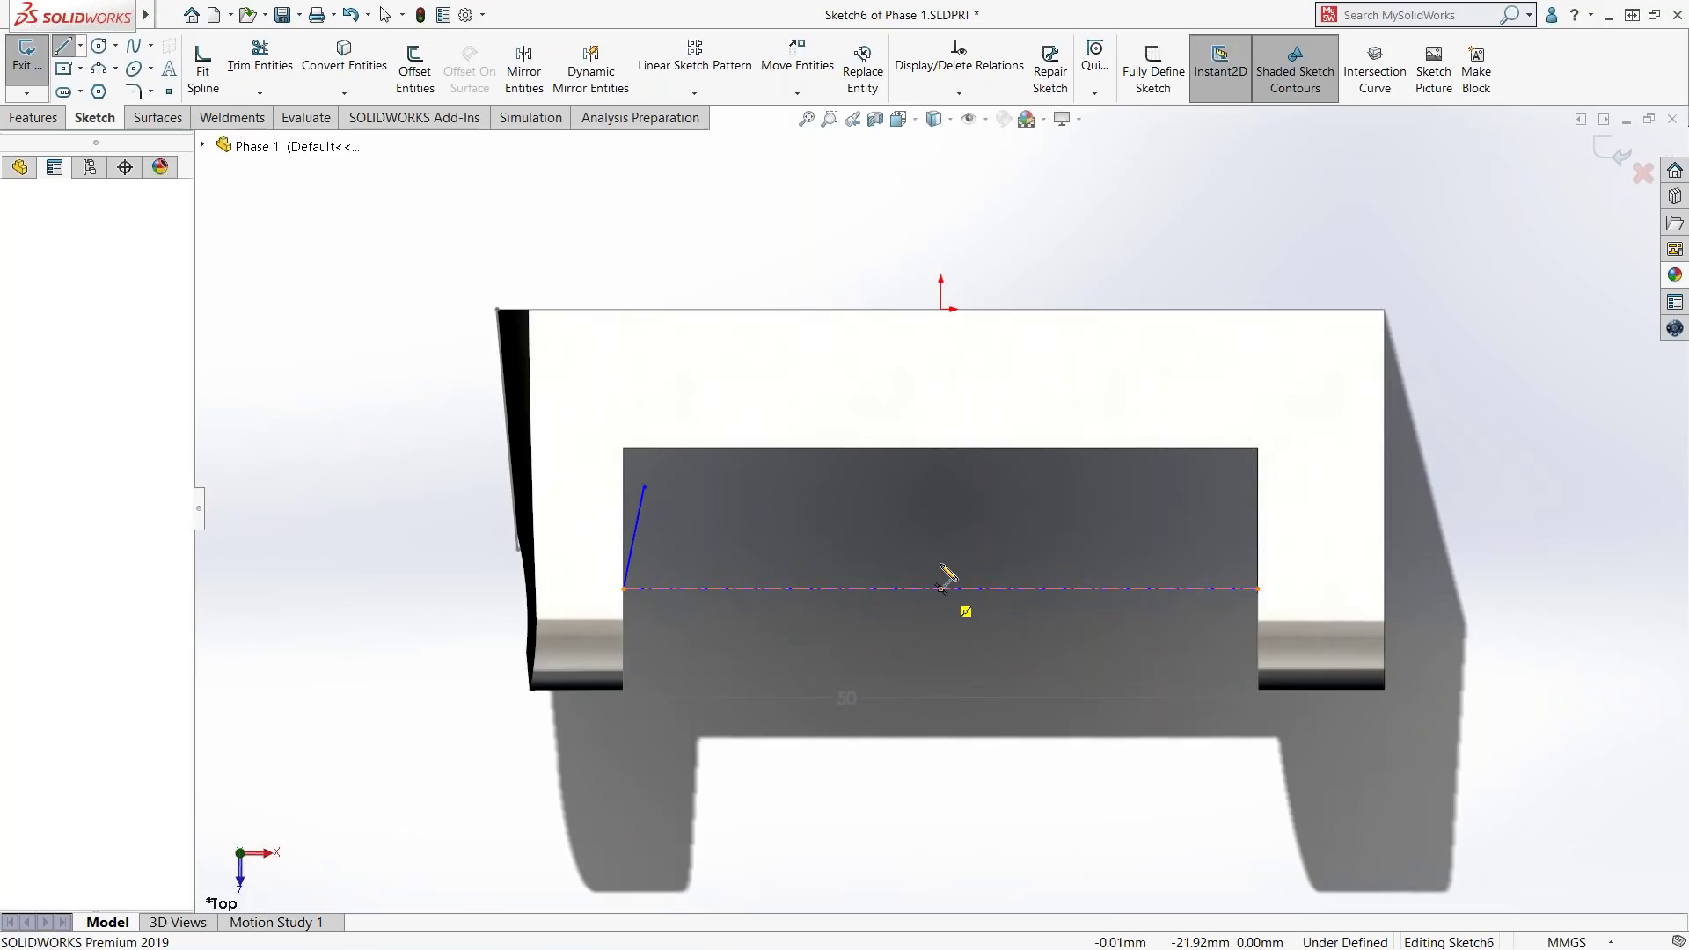
- Draw a vertical centerline about 5 mm long from the construction line's midpoint and mirror the slanted line about it
left_click(940, 588)
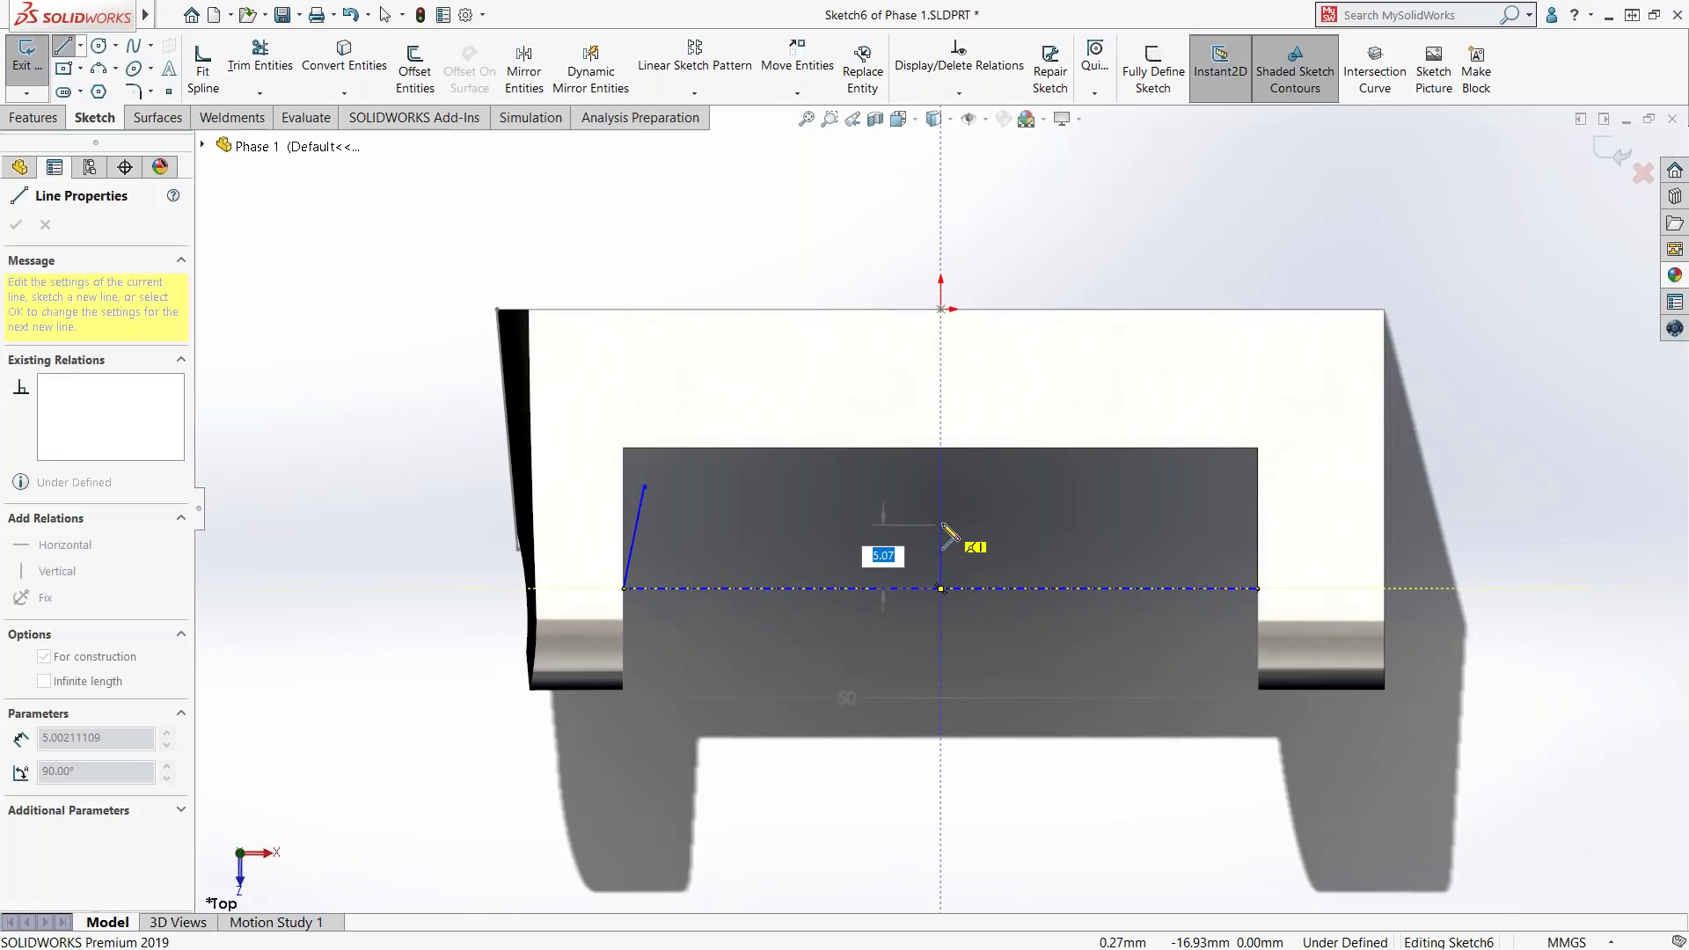
left_click(941, 523)
key("Escape")
left_click_drag(995, 538, 635, 475)
left_click(721, 445)
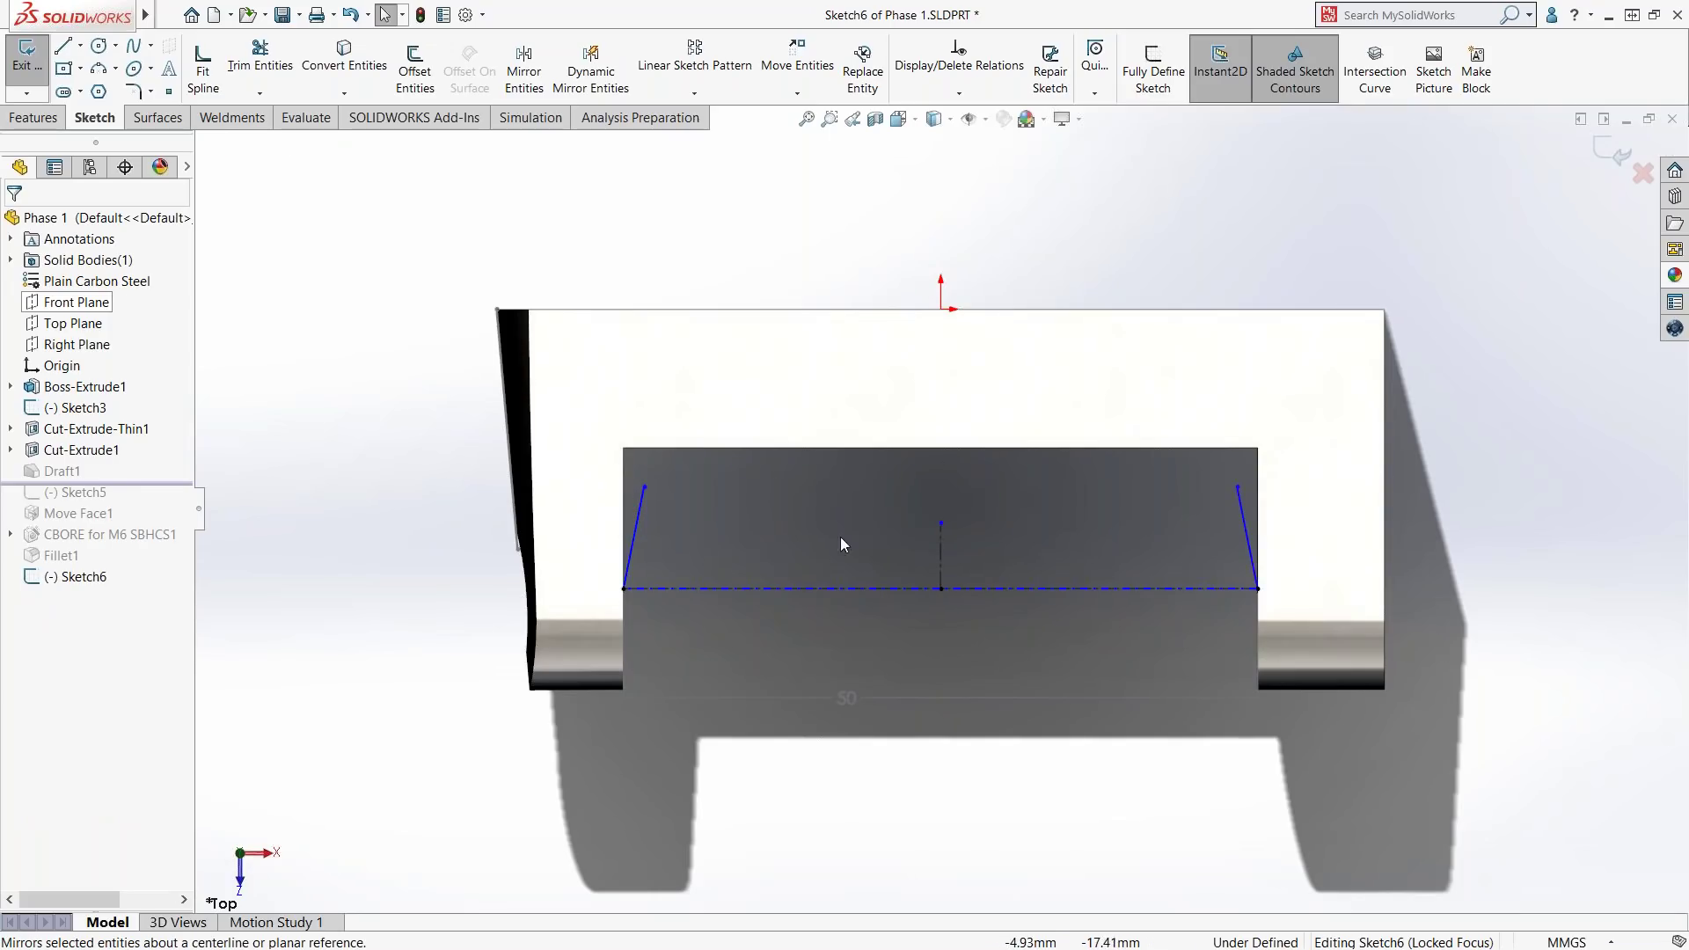
- Dimension the angle between the left slanted line and the arm's inner edge as 8 degrees
right_click_drag(757, 670, 757, 579)
left_click(642, 510)
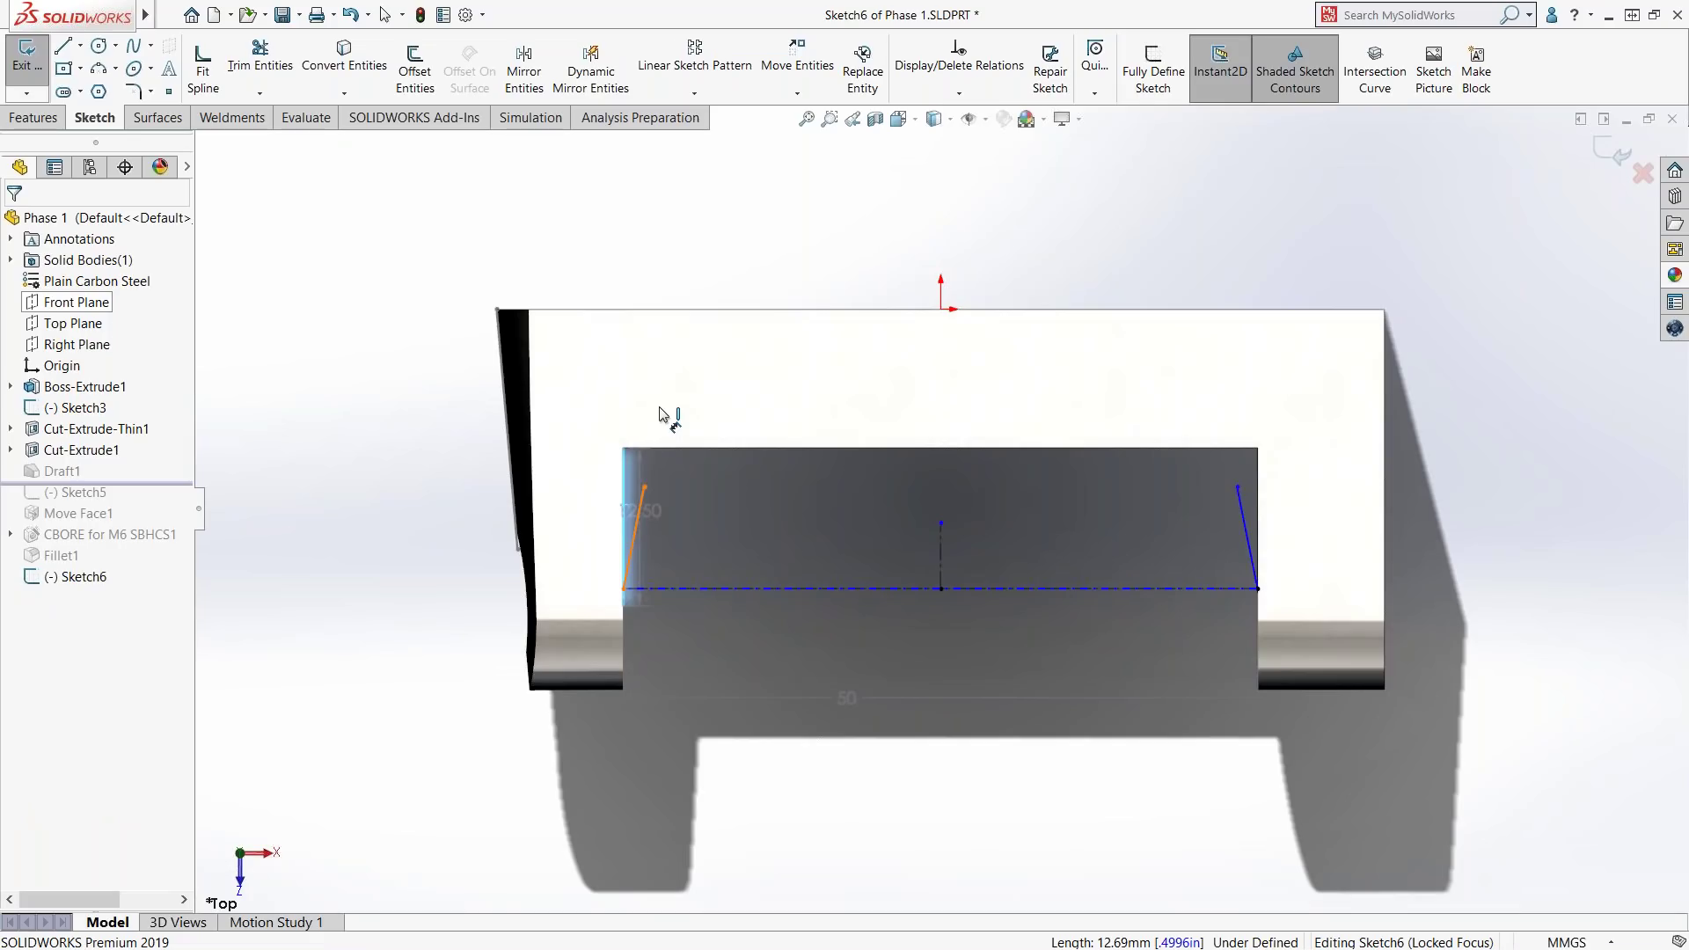
left_click(623, 588)
left_click(664, 380)
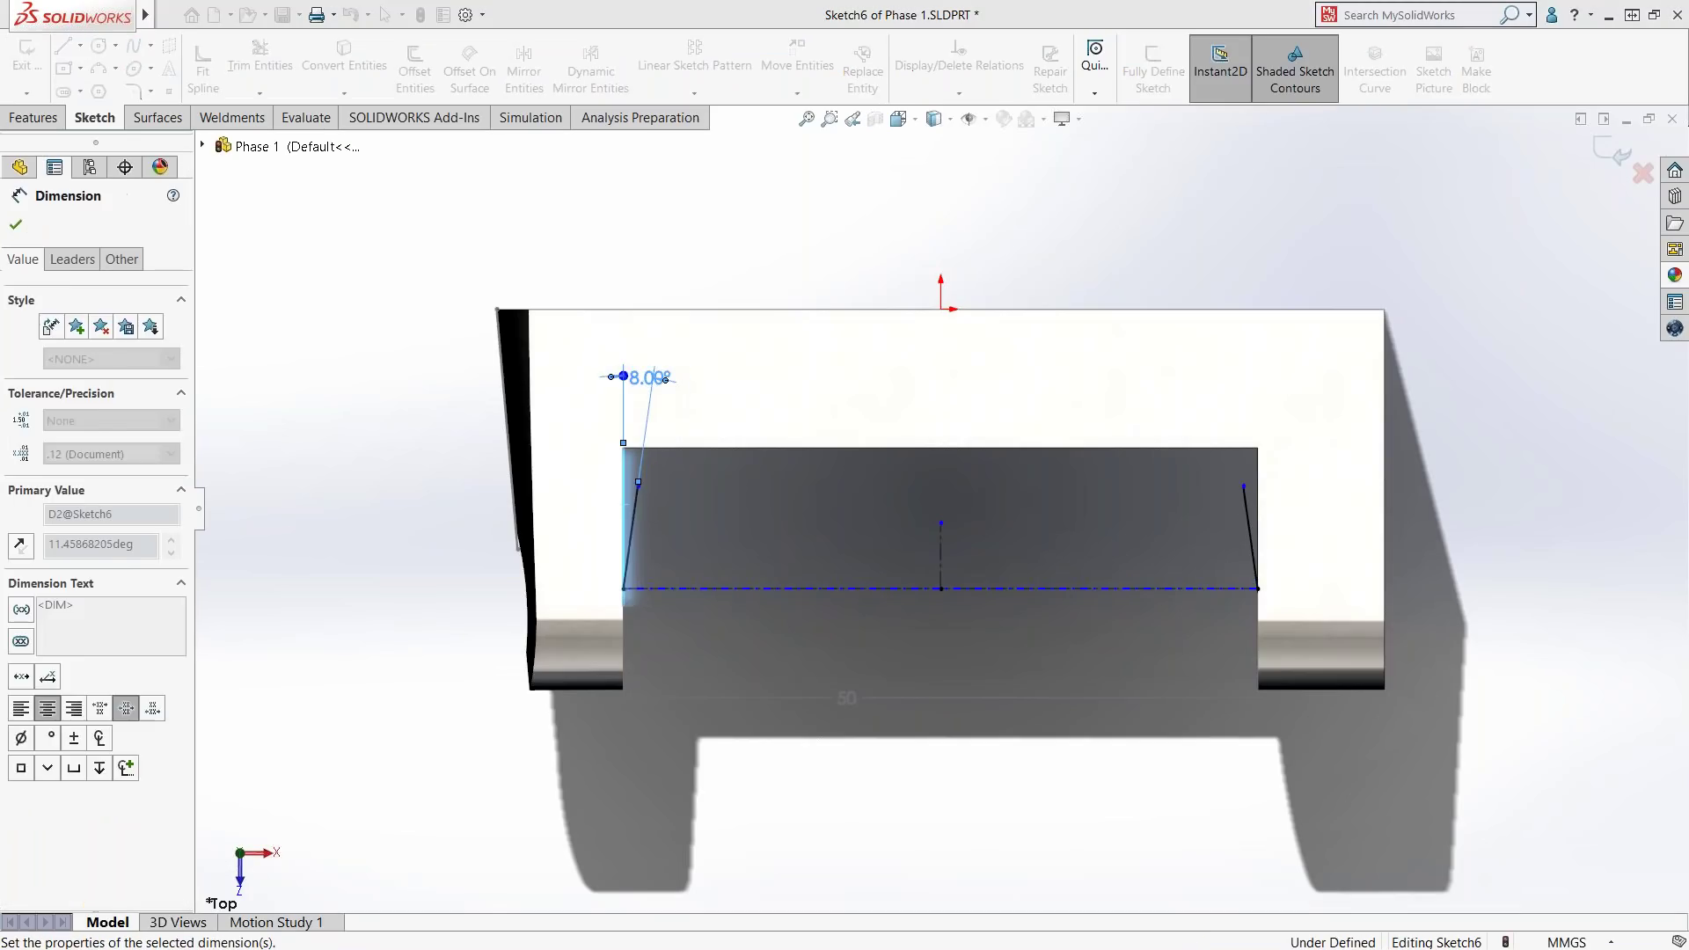
key("Escape")
- Extrude the two slanted lines upward as surfaces with a blind depth of 18.80 mm
left_click(155, 117)
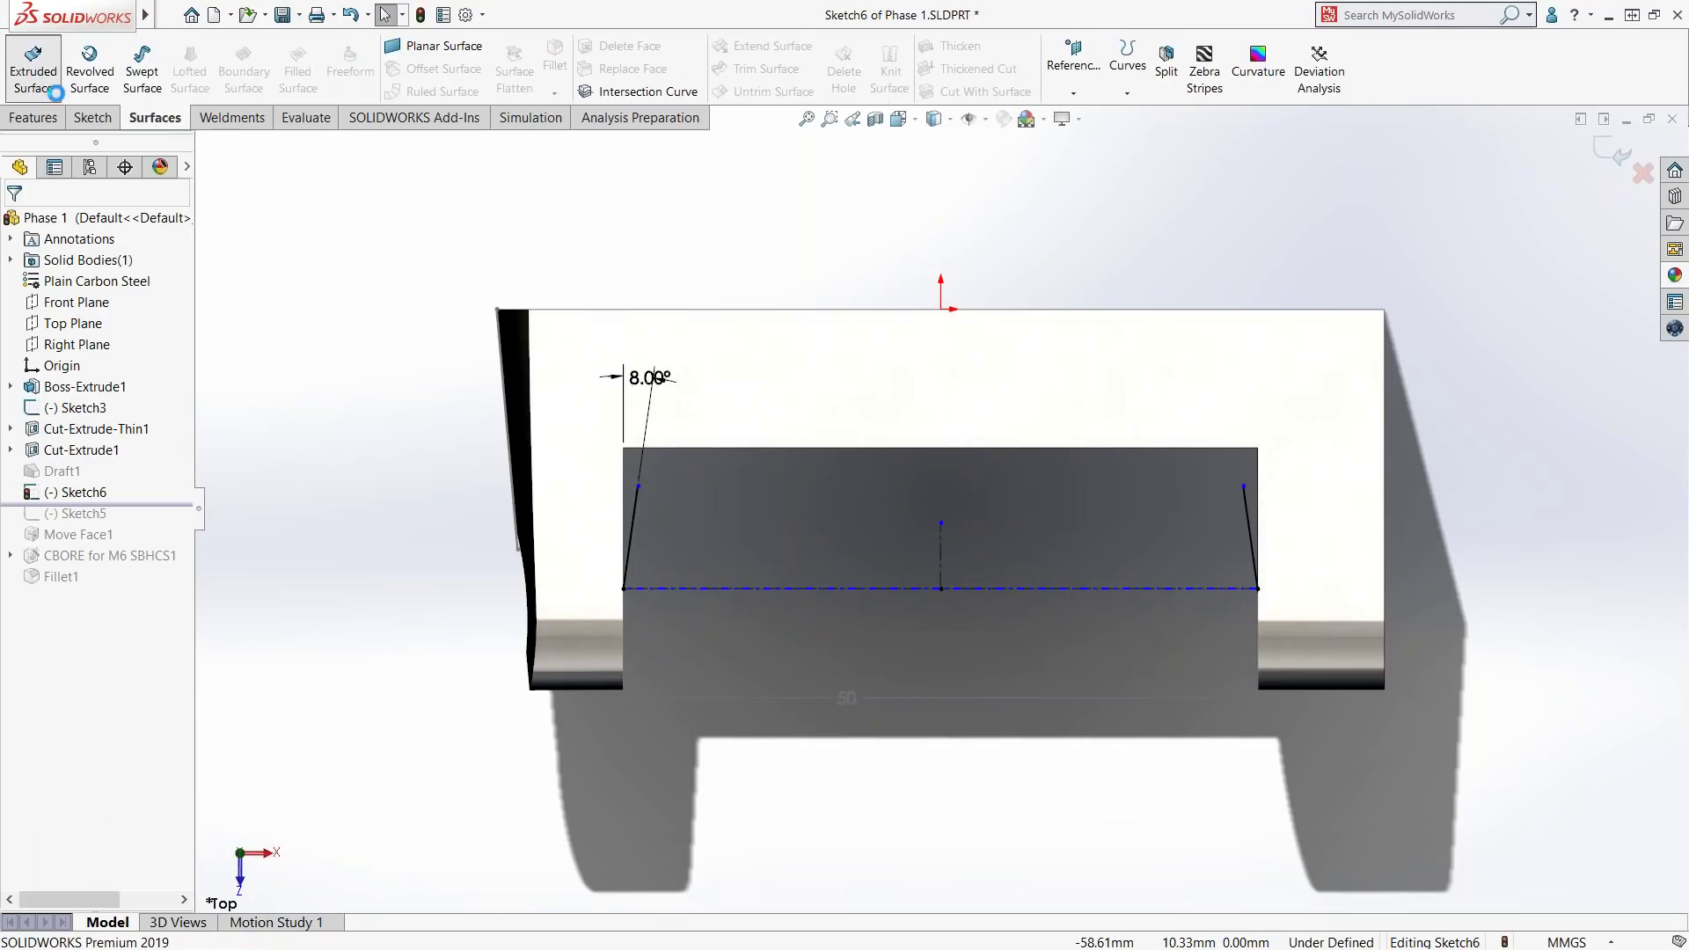
key("ctrl+7")
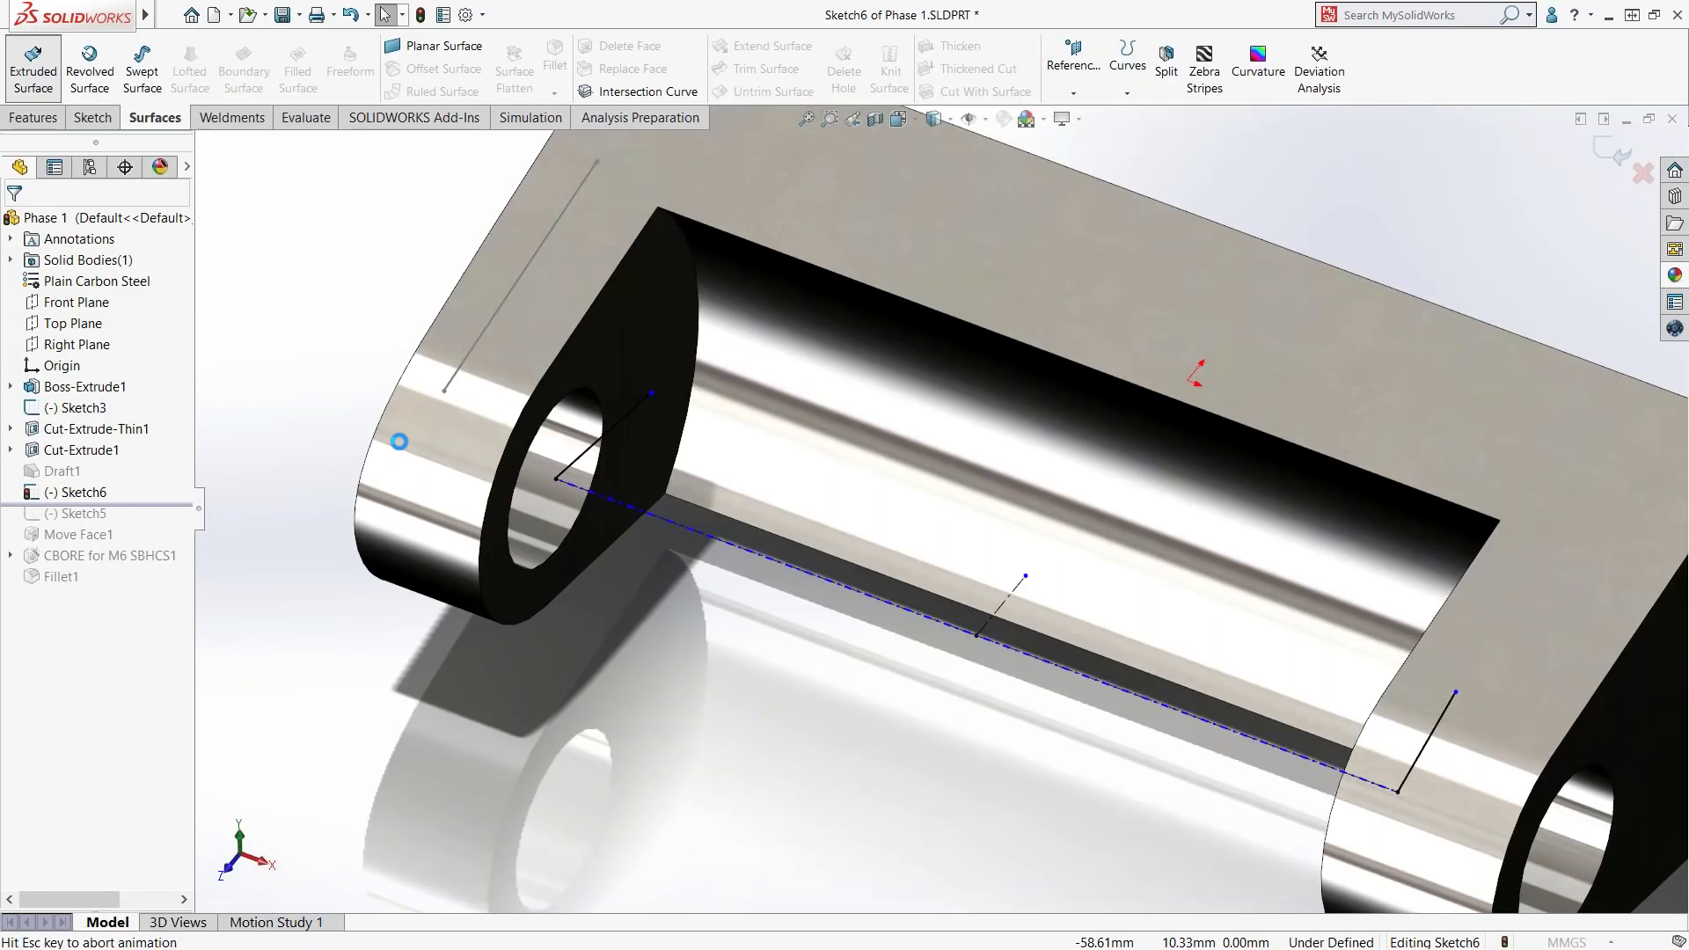
scroll(940, 508, "up", 4)
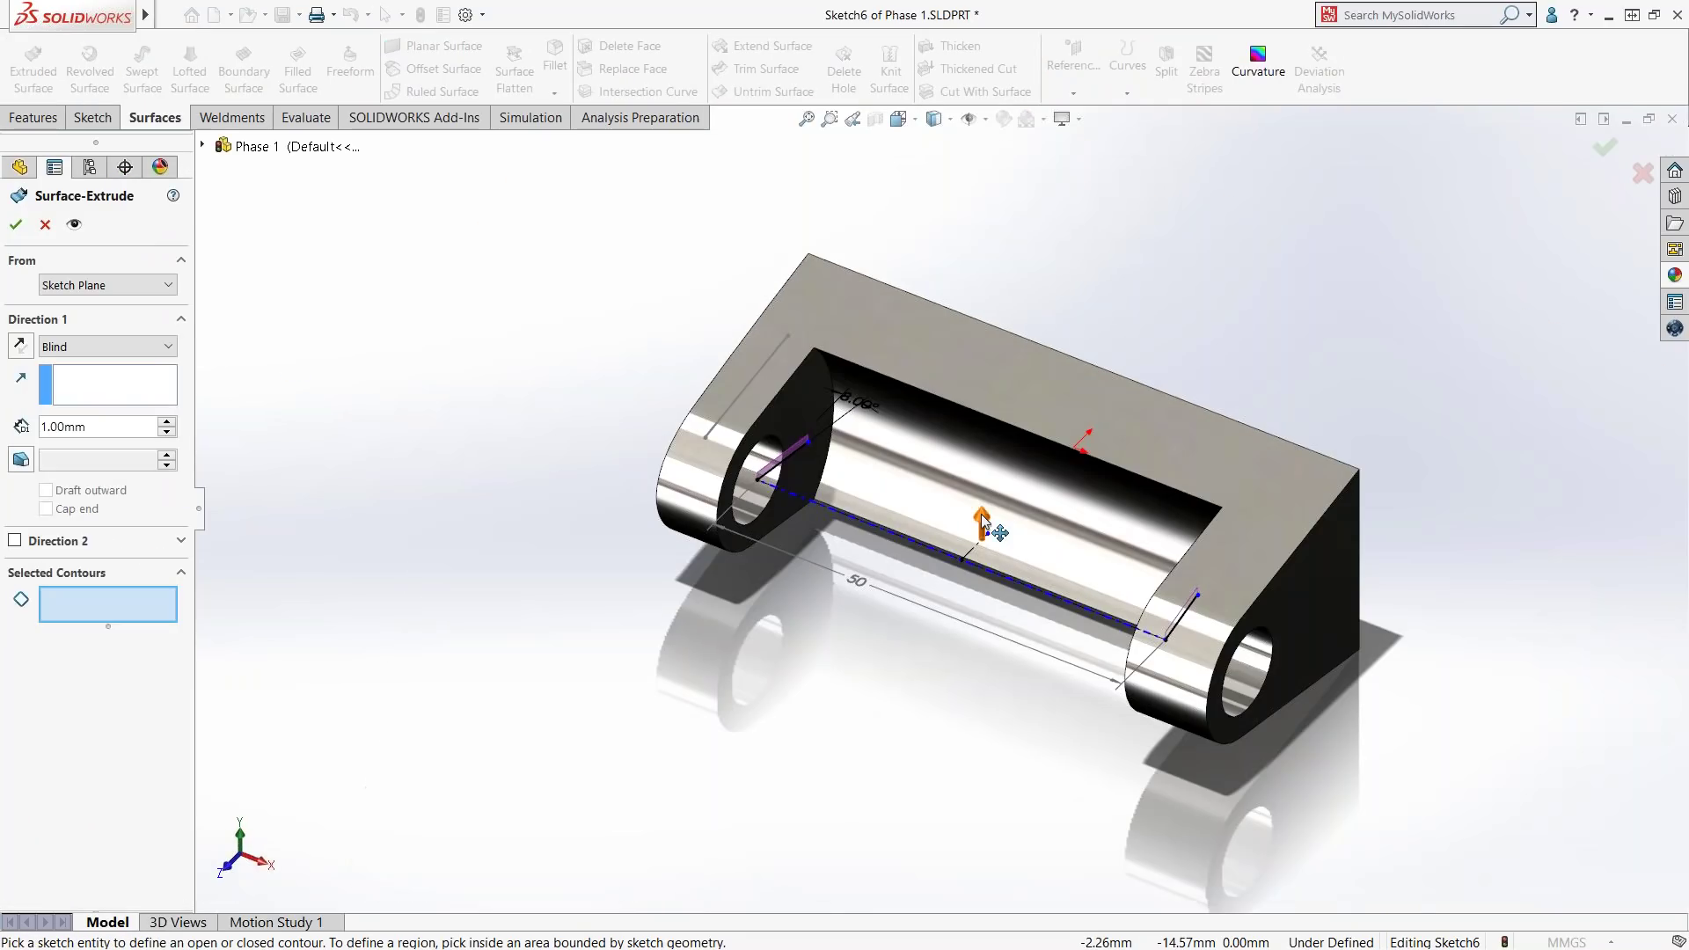
left_click_drag(981, 528, 981, 384)
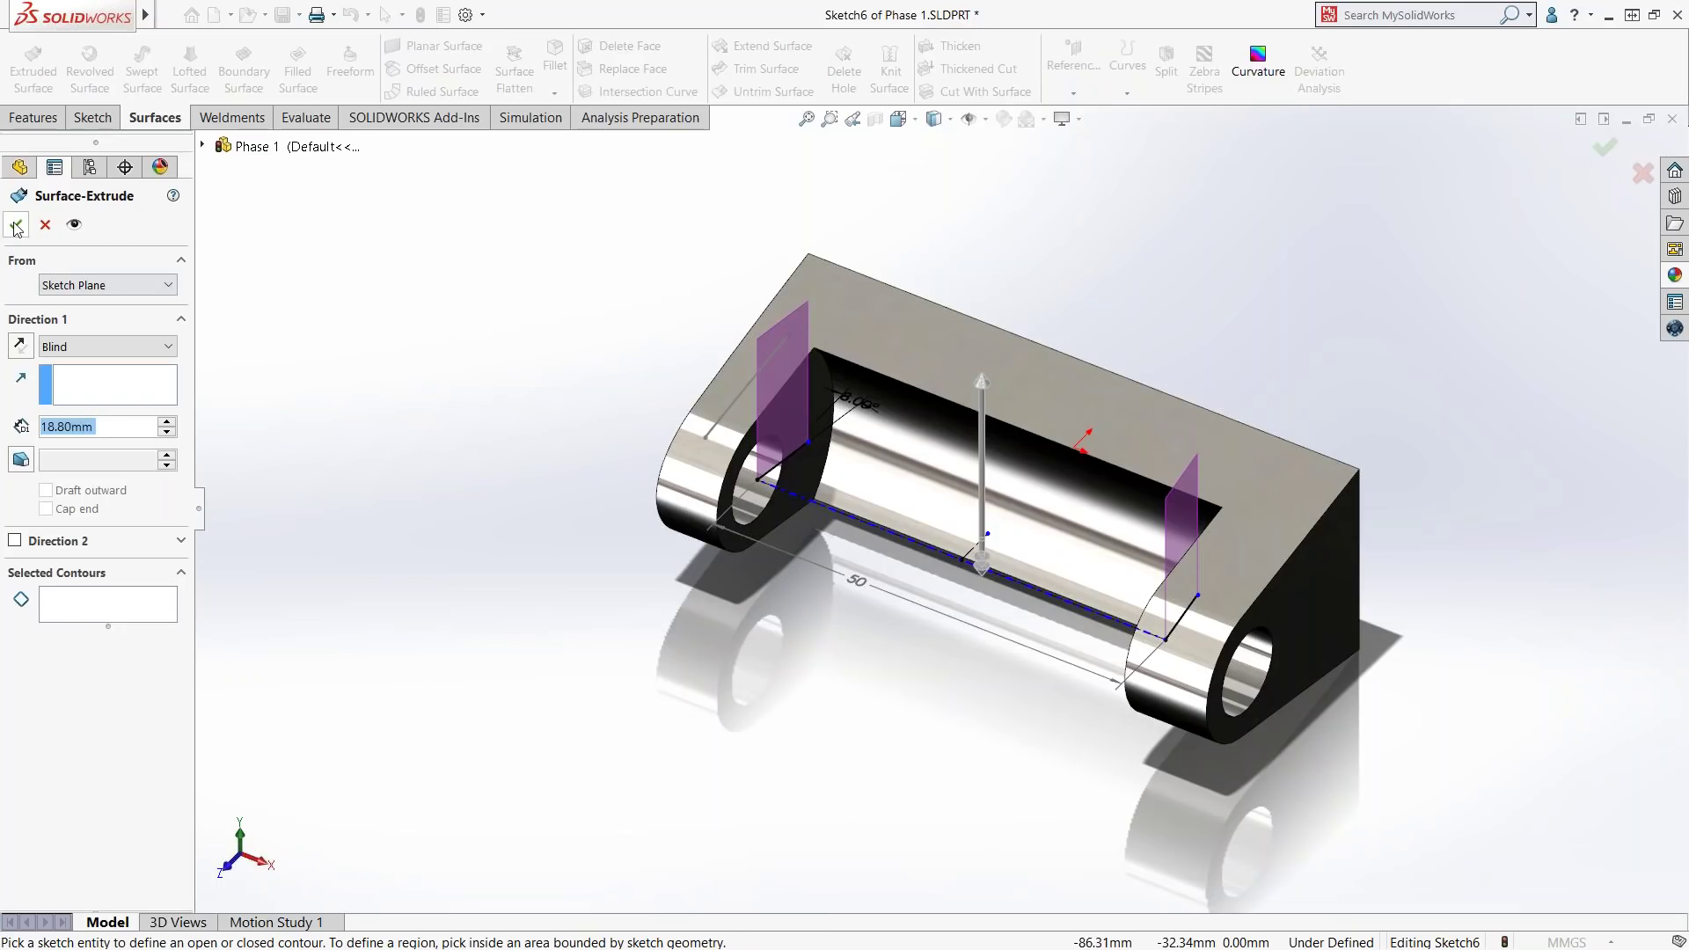
key("Return")
- Replace the left arm's inner face with the extruded surface next to it, using Replace Face
middle_click_drag(731, 541, 585, 327)
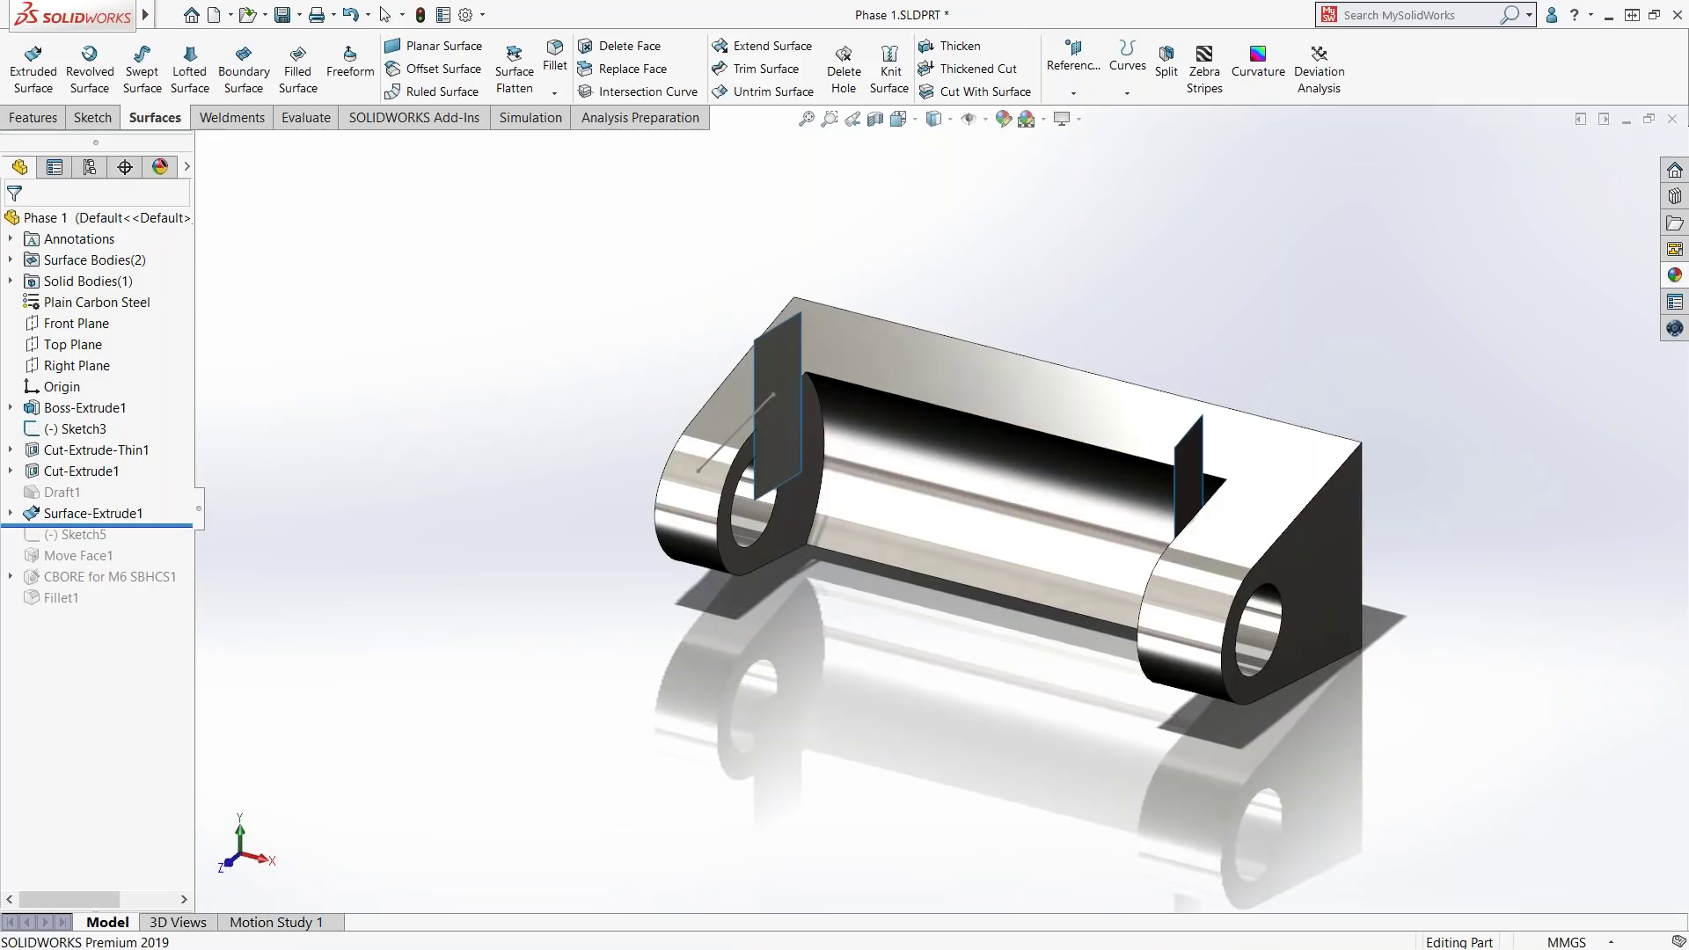
left_click(628, 77)
left_click(775, 440)
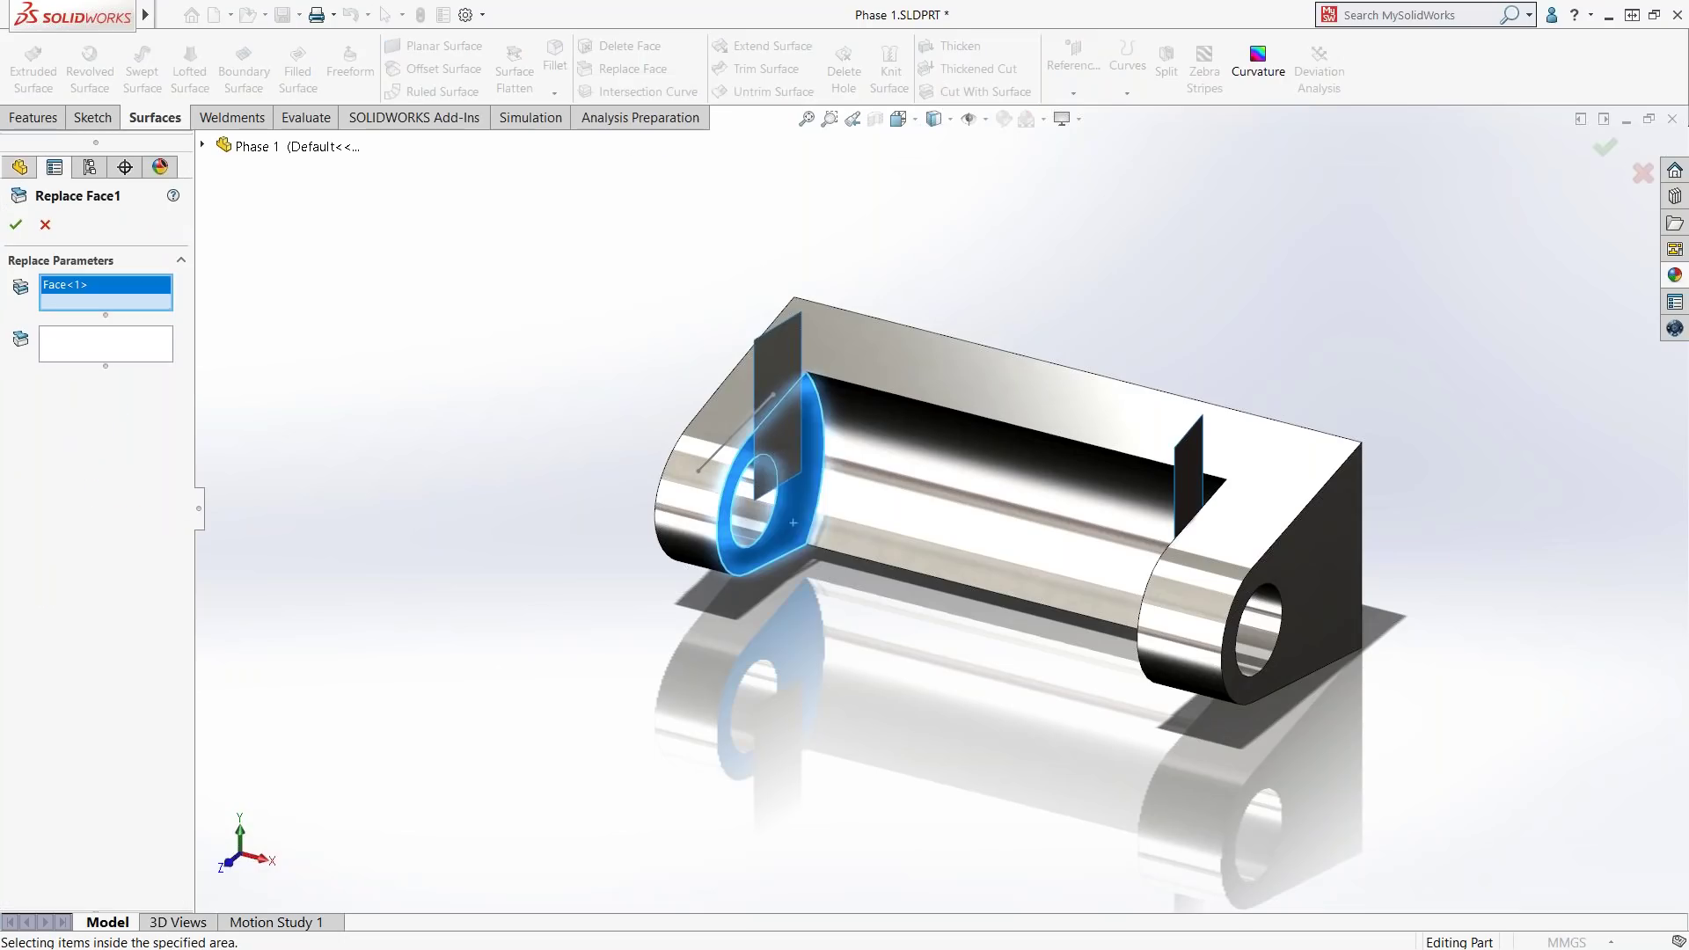
right_click(781, 436)
left_click(127, 358)
left_click(783, 369)
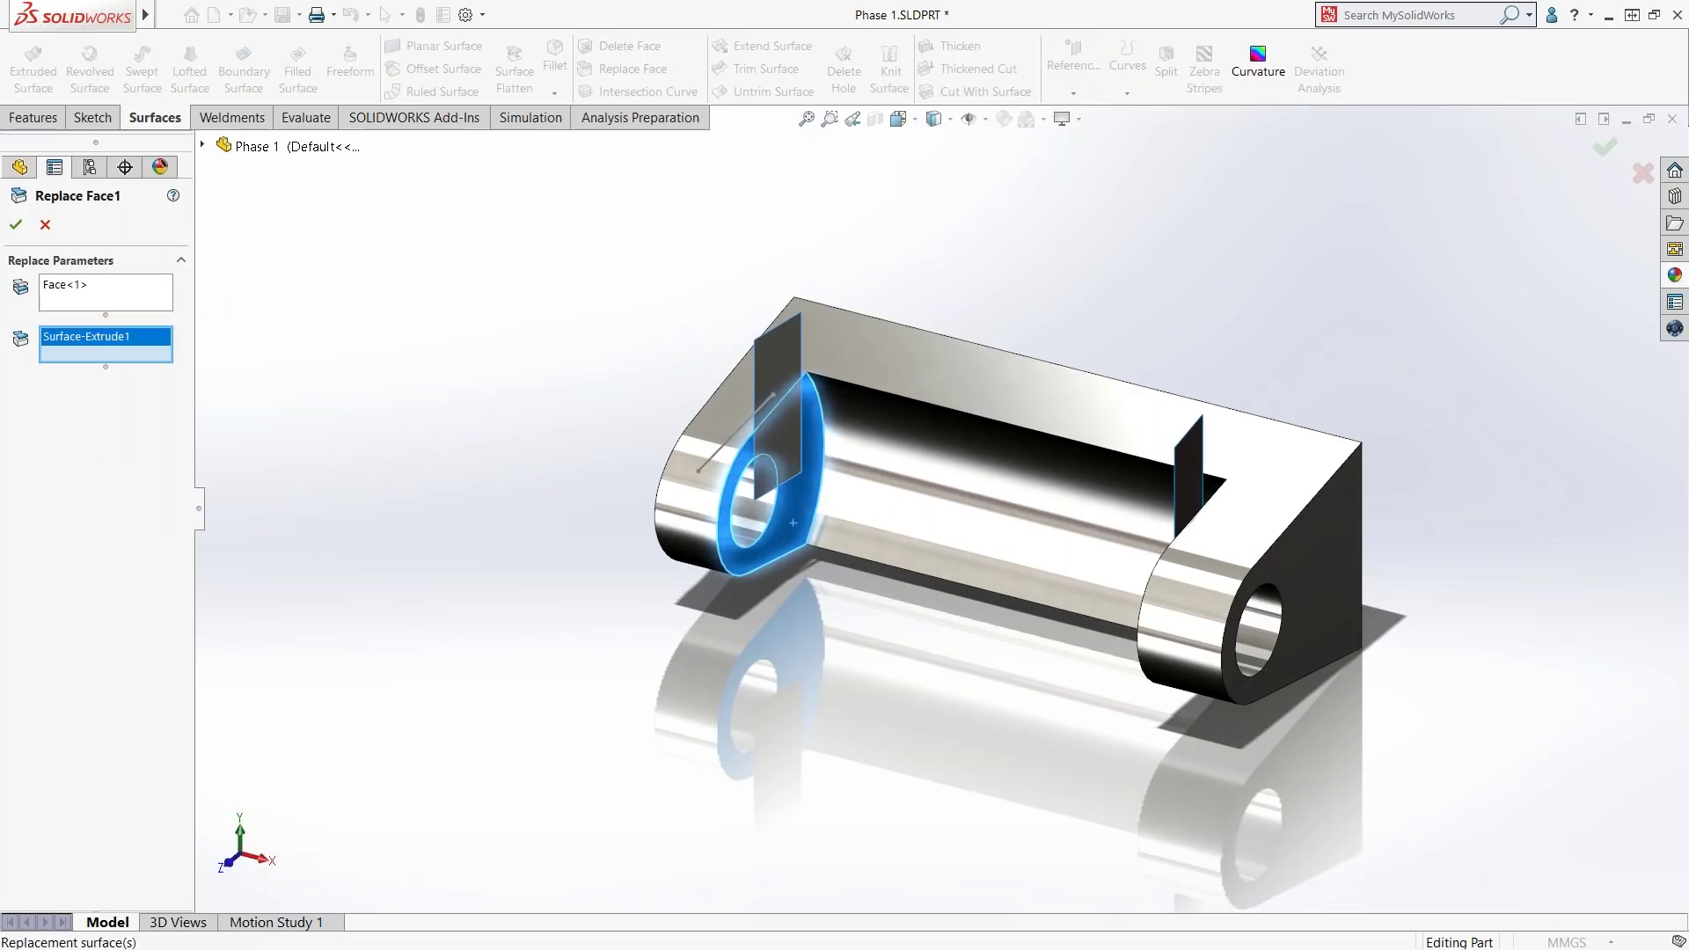
key("Return")
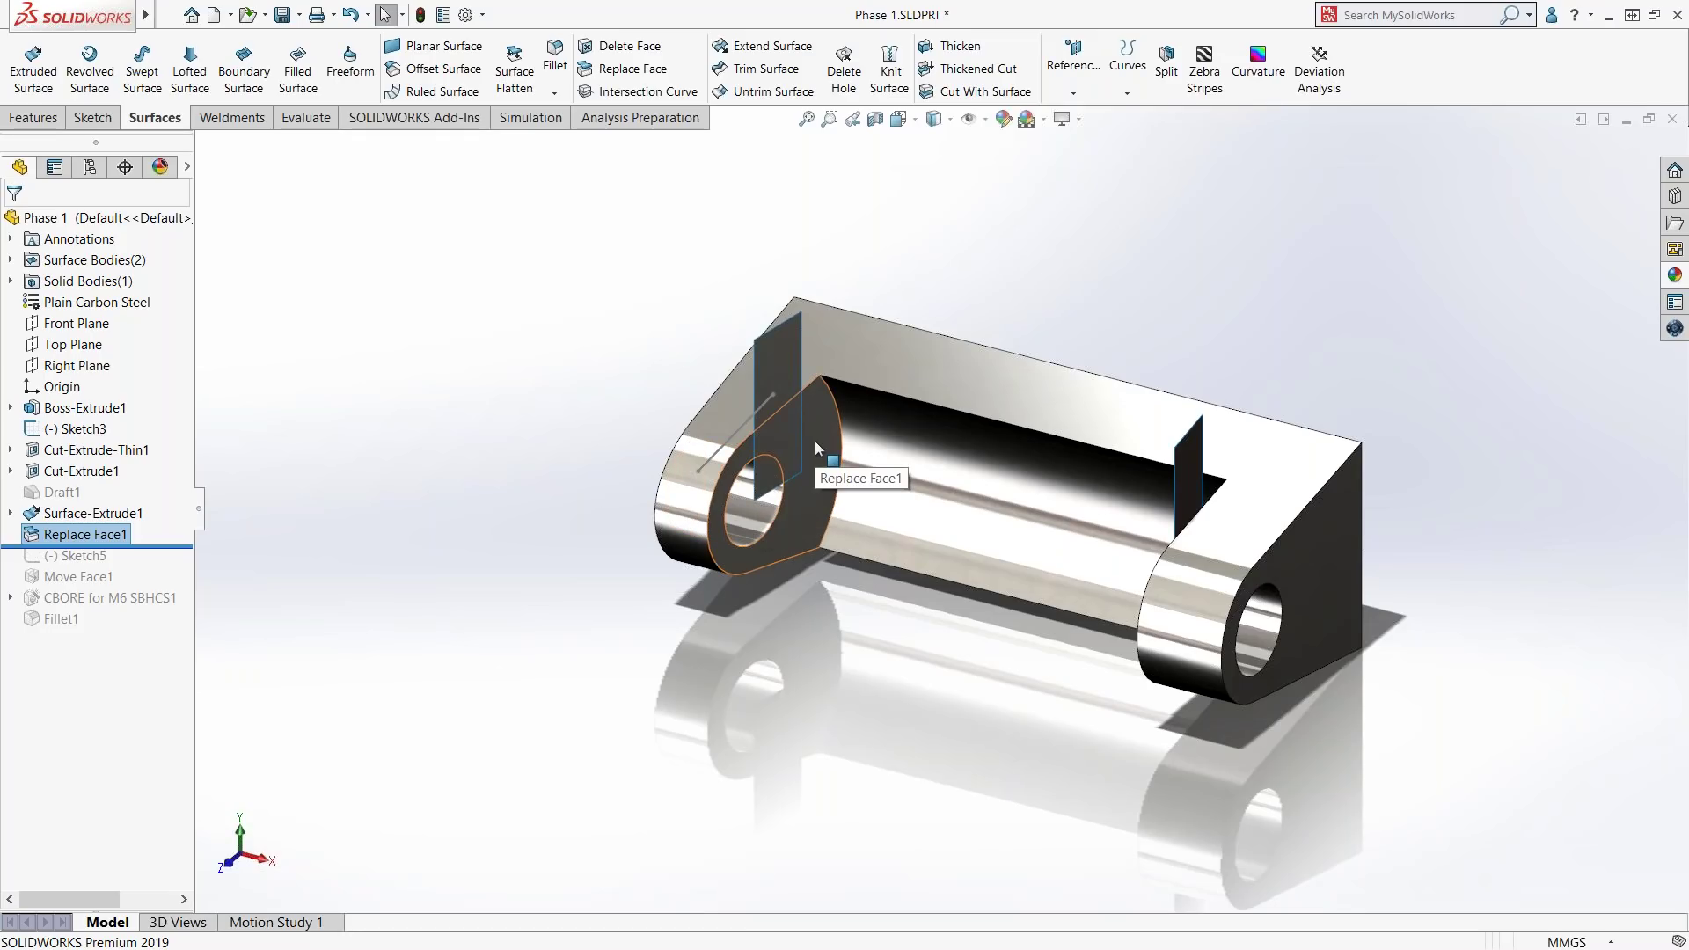
left_click(536, 408)
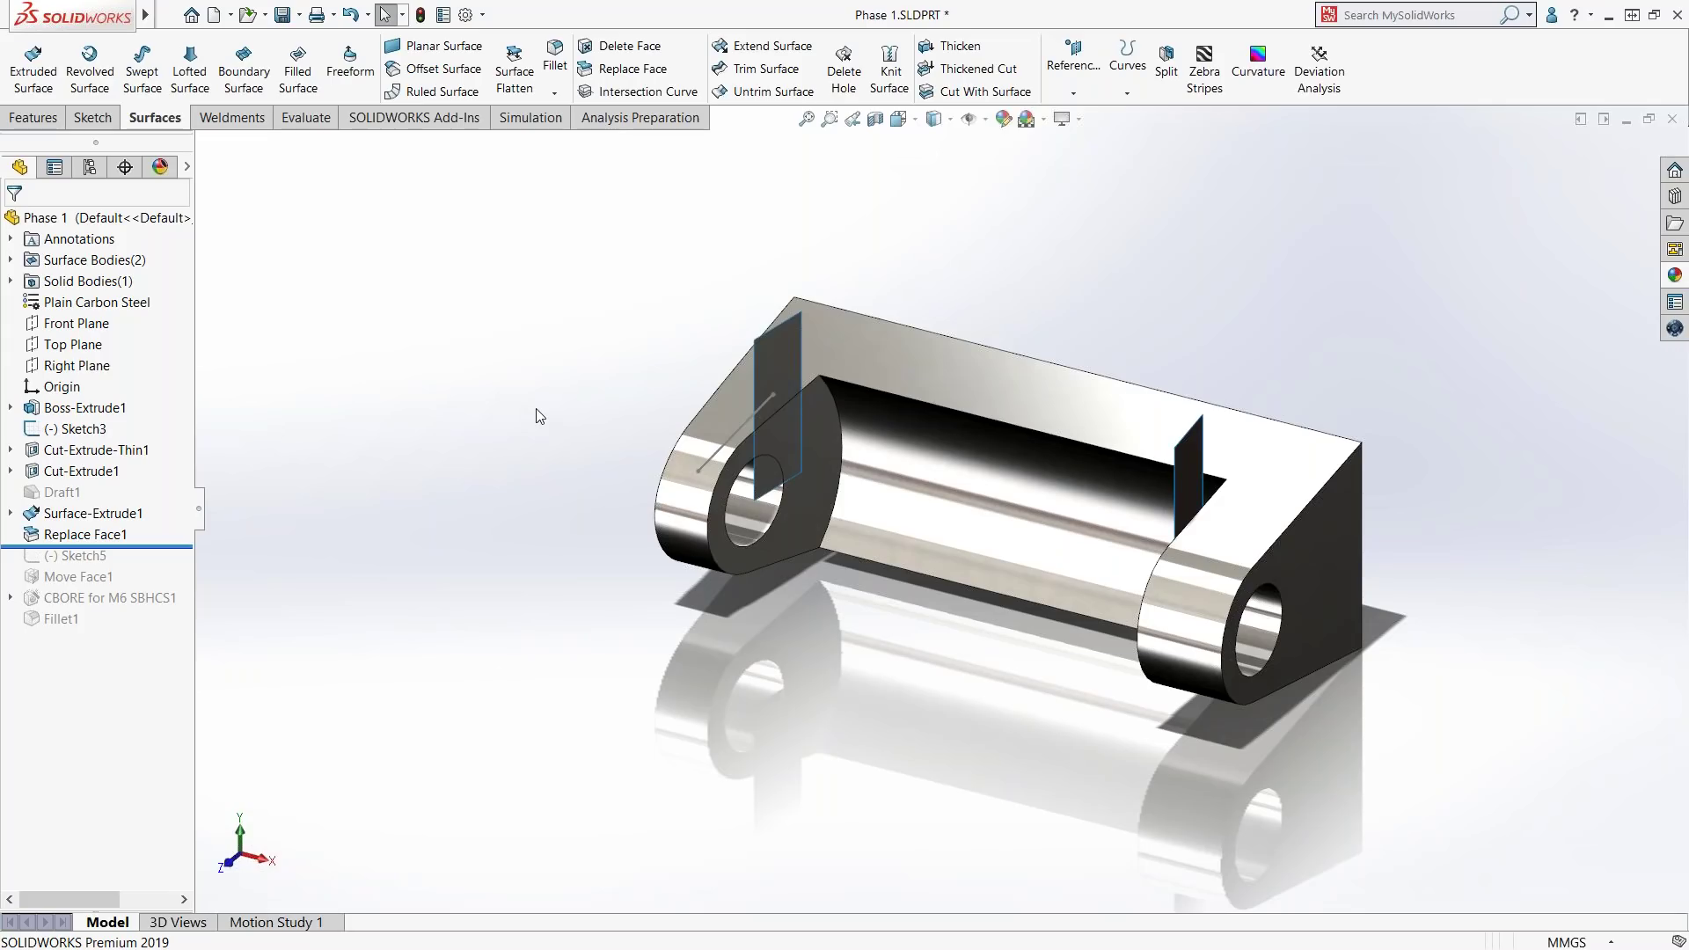
- Examine the replaced inner face and the extruded surfaces from several angles, including square to the Right Plane
middle_click_drag(1175, 563, 1278, 563)
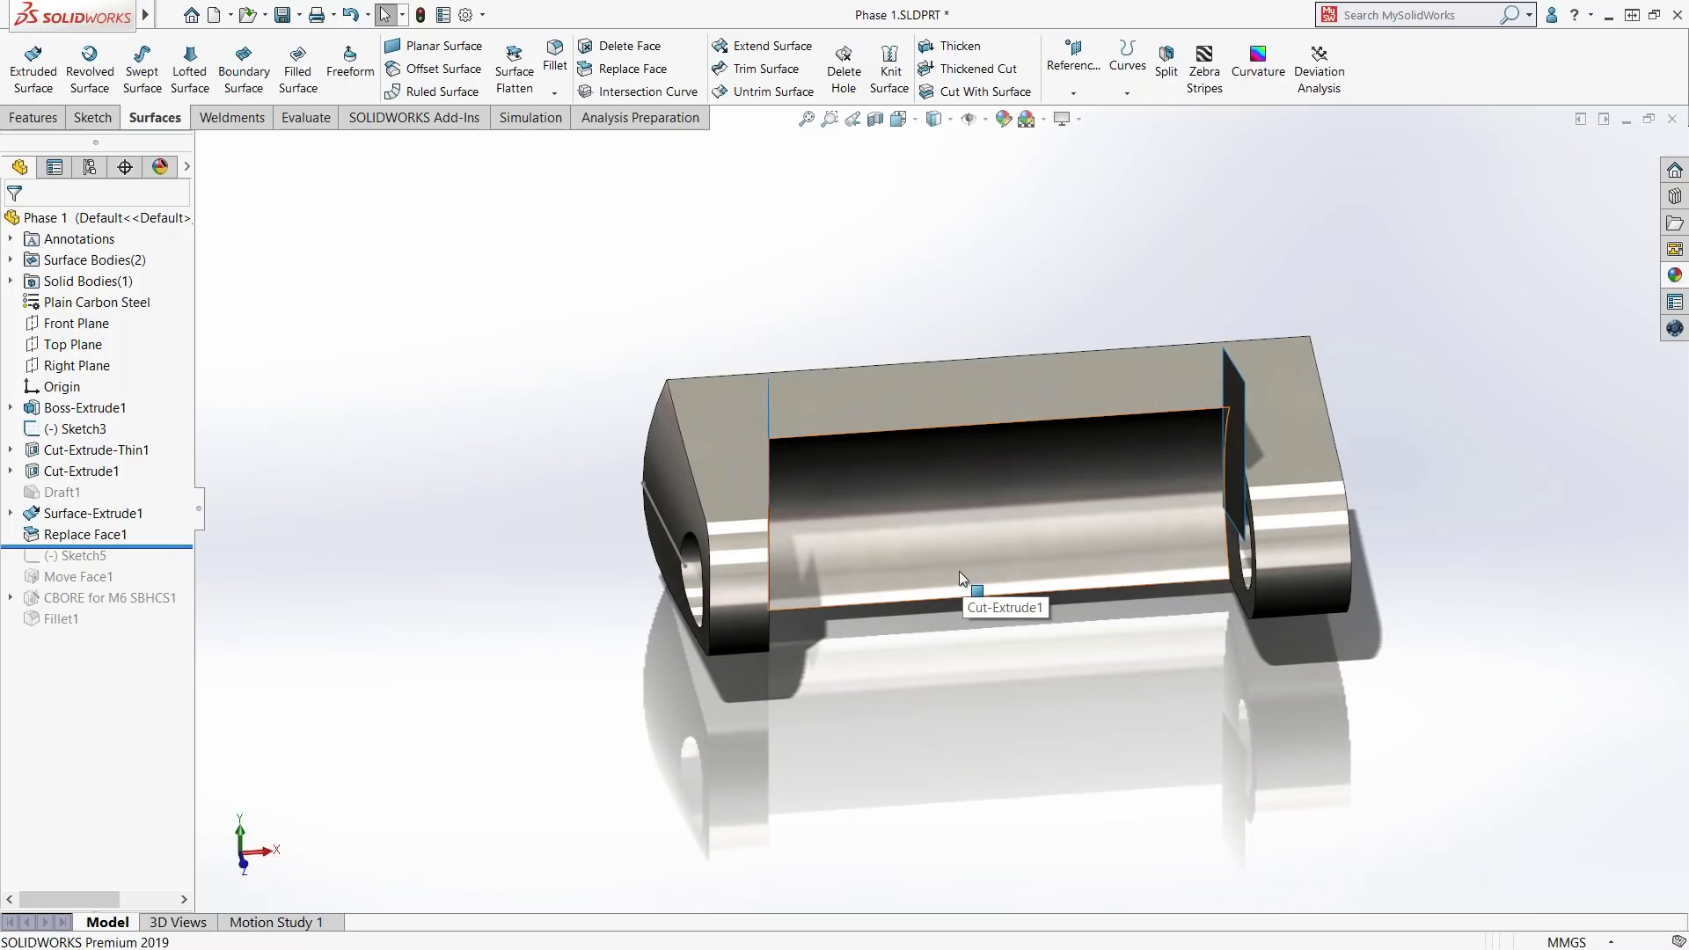
middle_click_drag(905, 464, 819, 500)
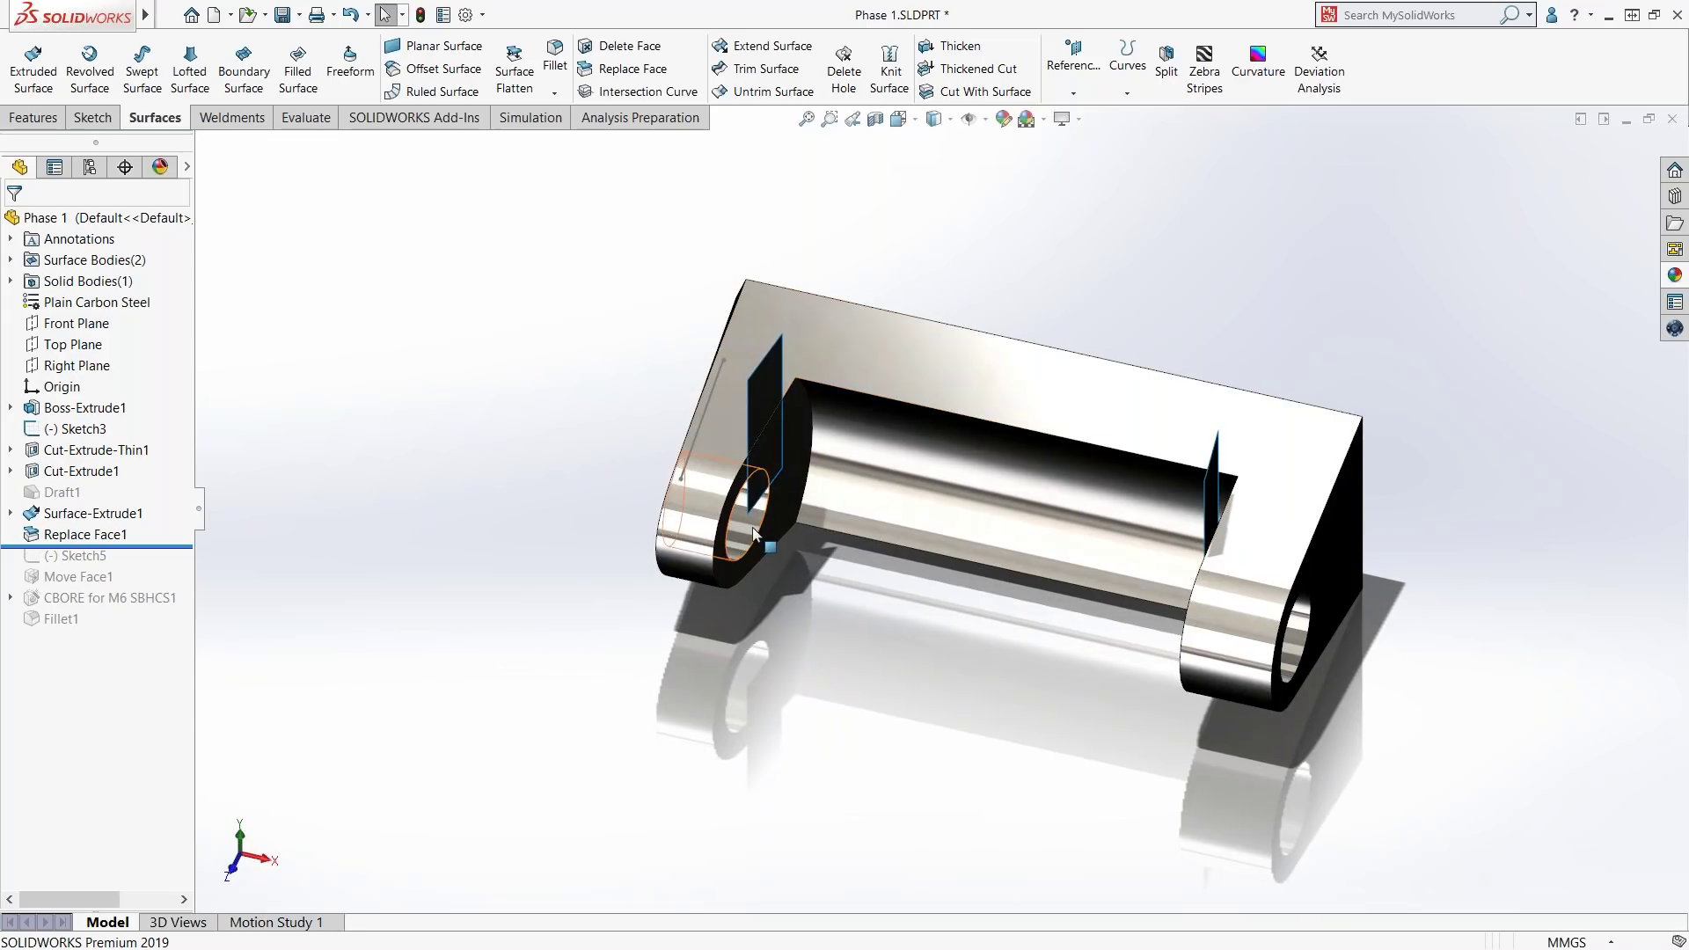
left_click(78, 366)
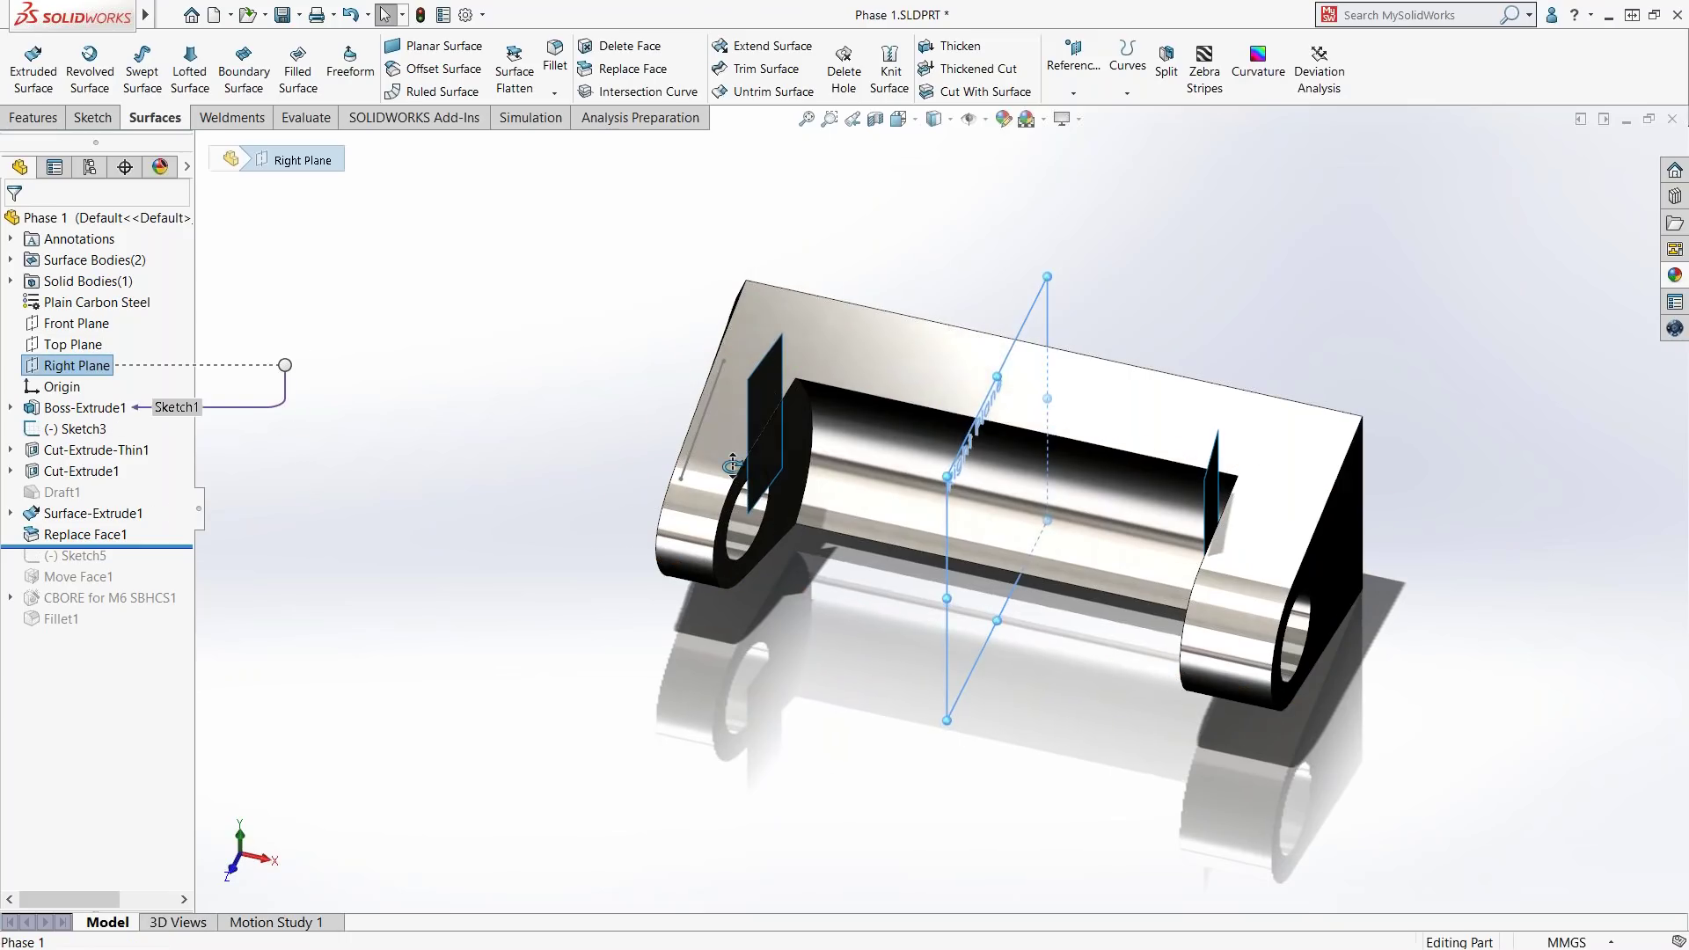
key("ctrl+8")
left_click(91, 324)
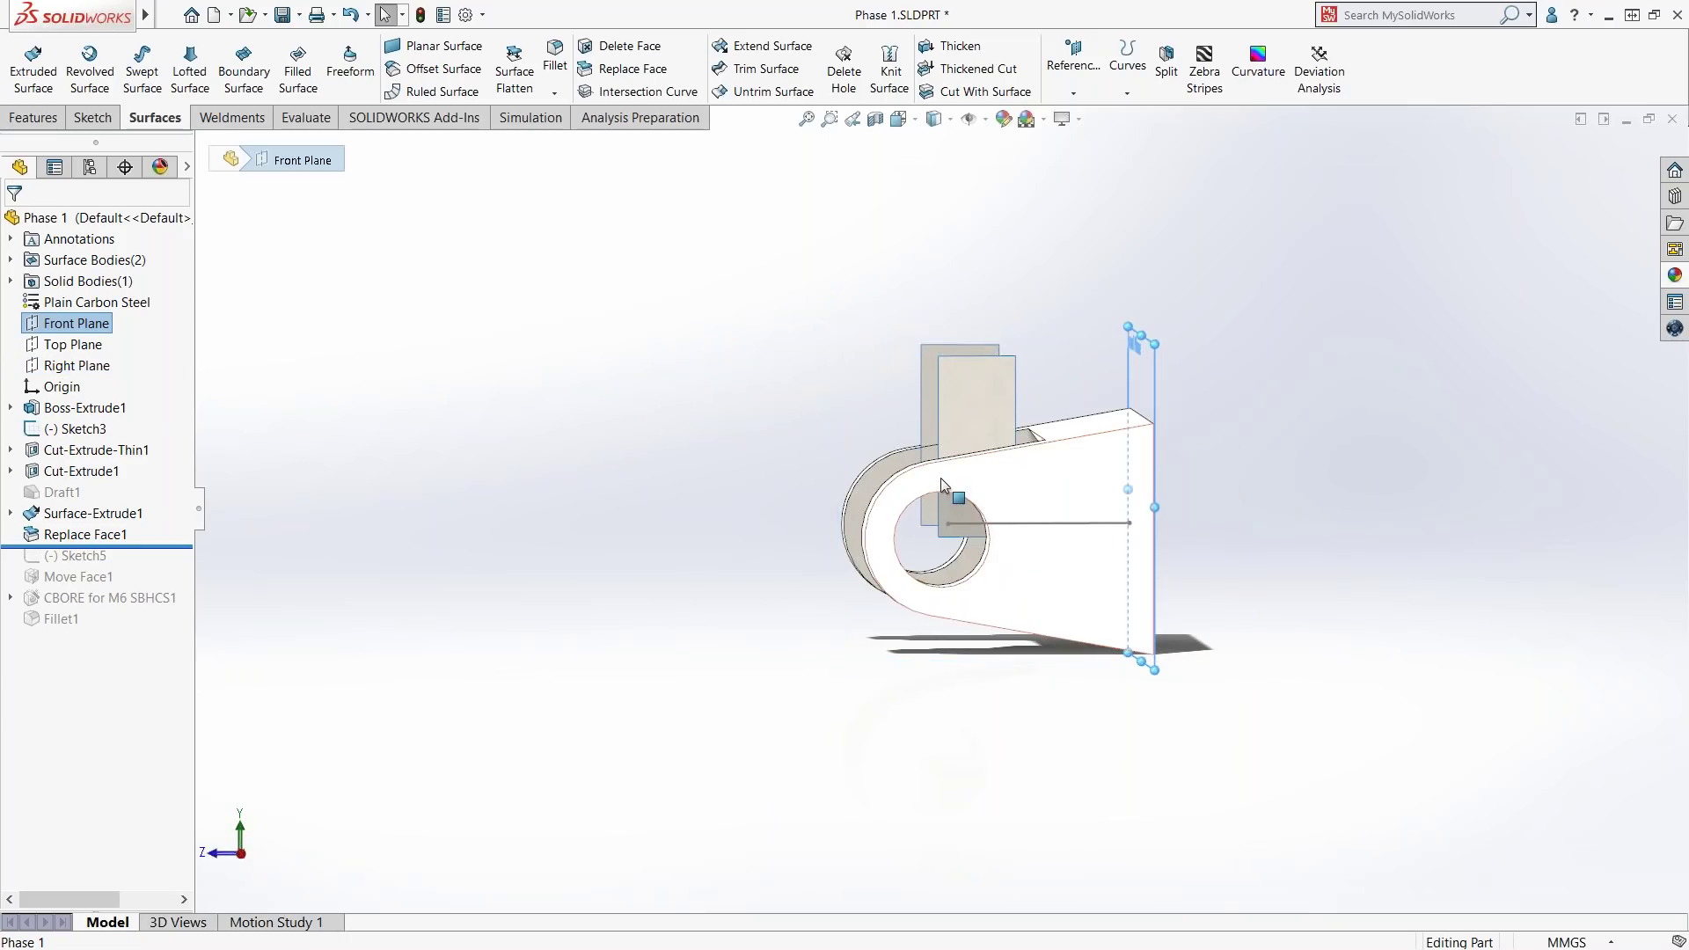
middle_click_drag(1017, 589, 1018, 585)
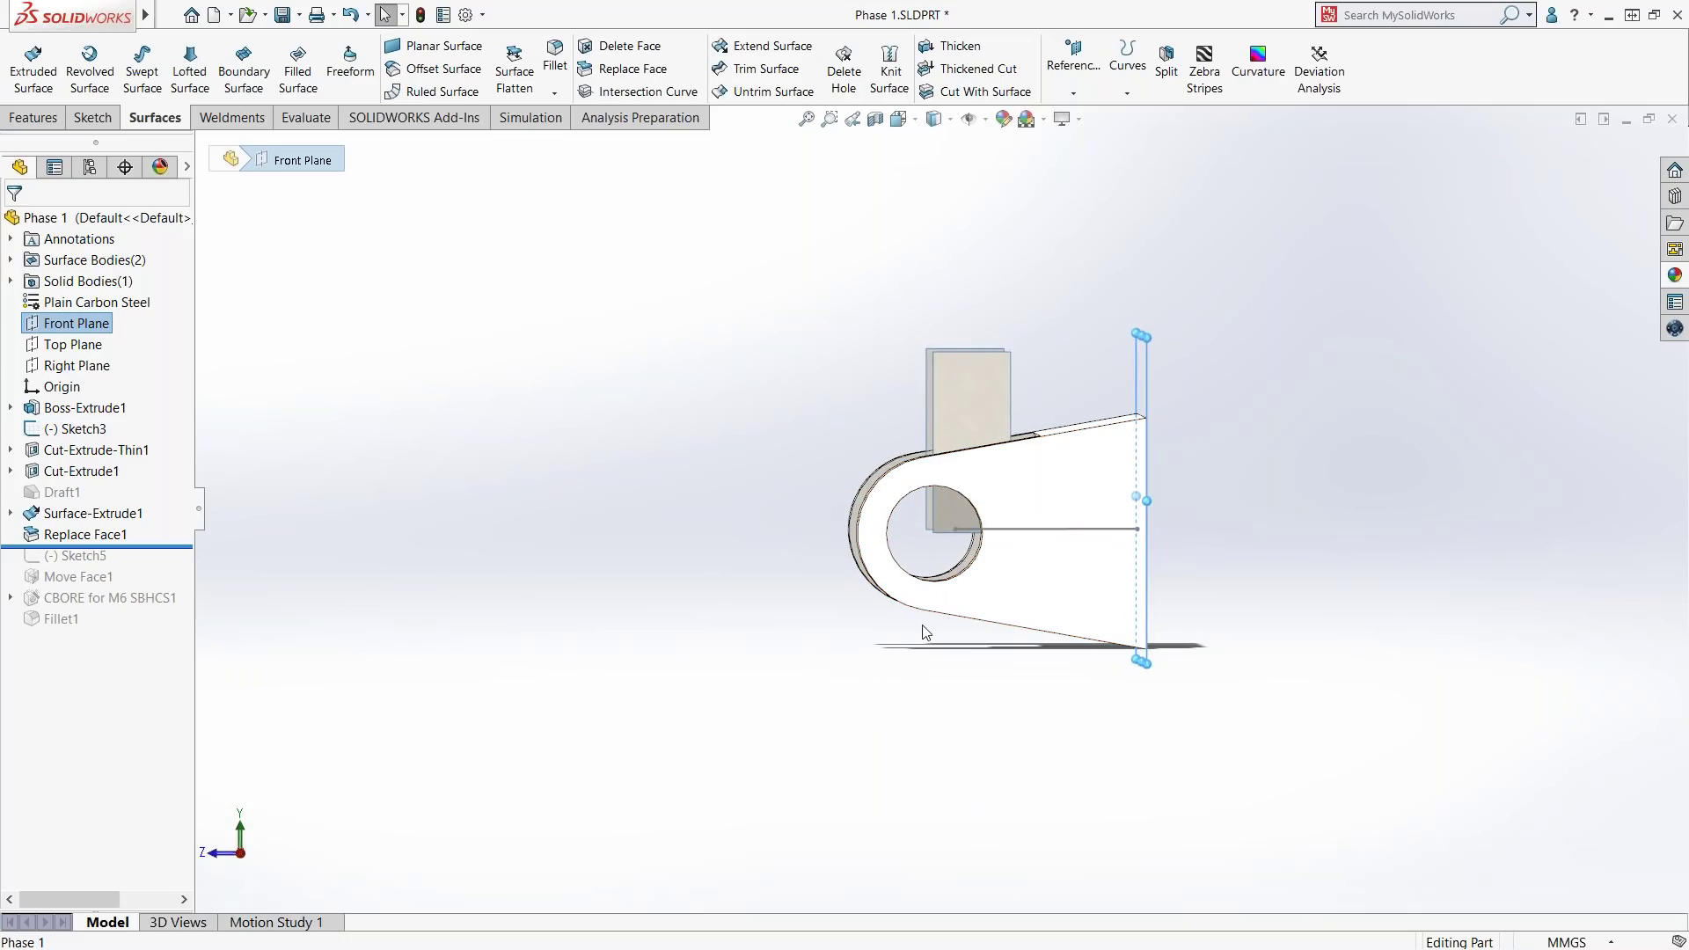
middle_click_drag(931, 560, 1011, 618)
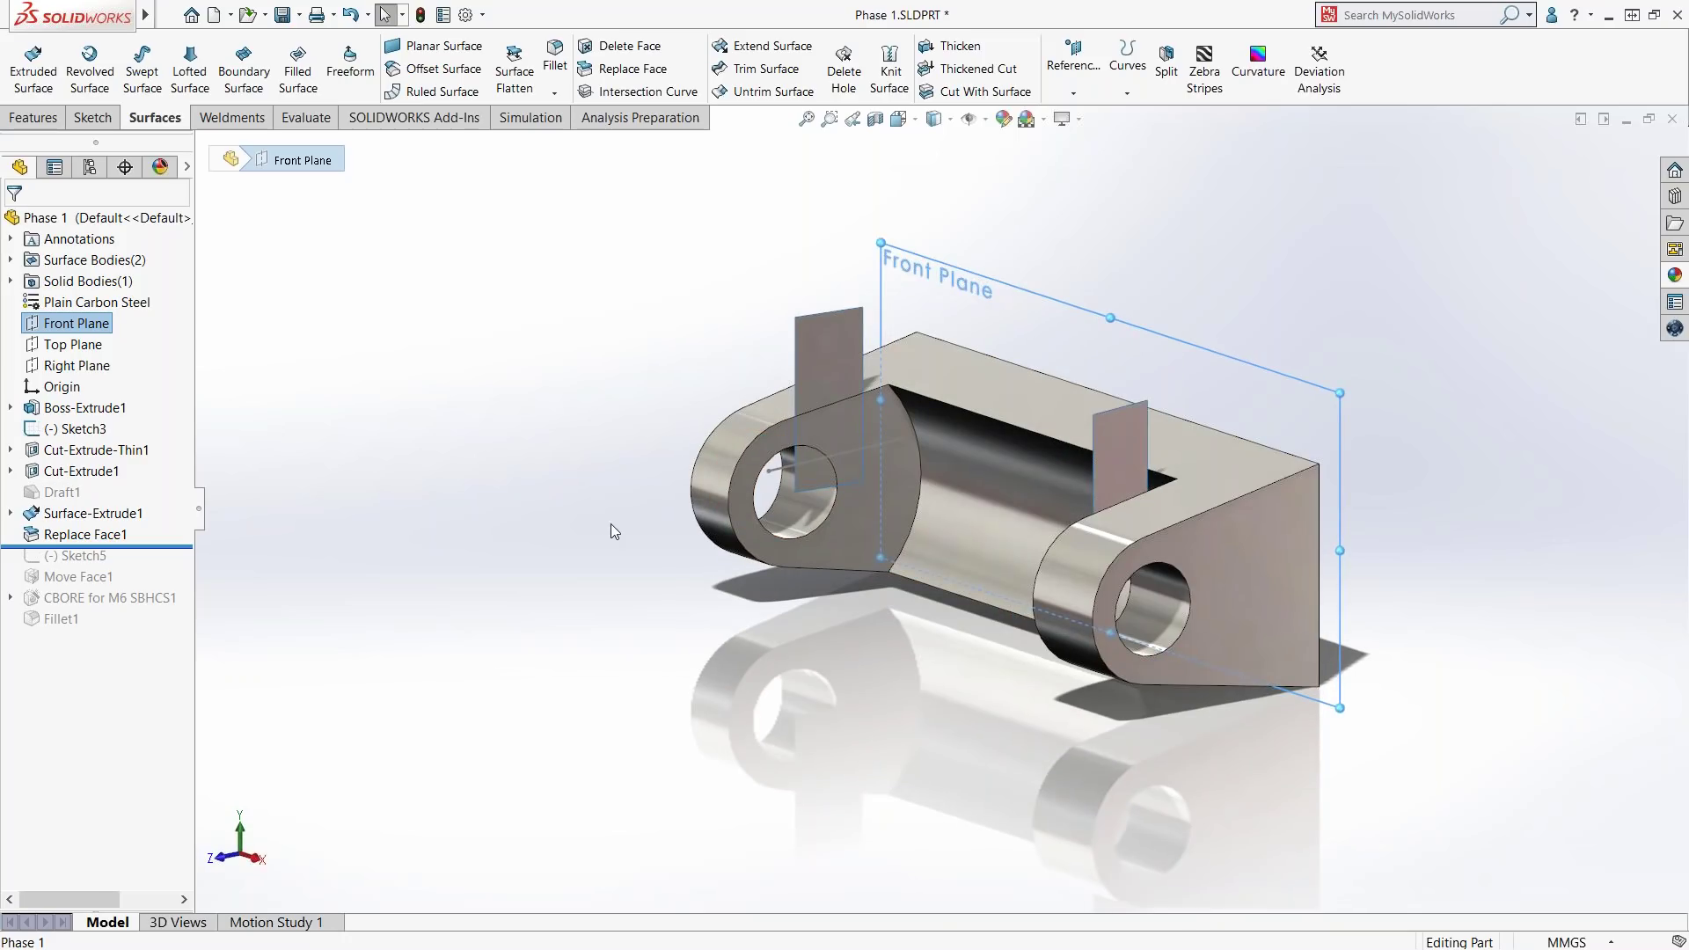
middle_click_drag(639, 549, 684, 578)
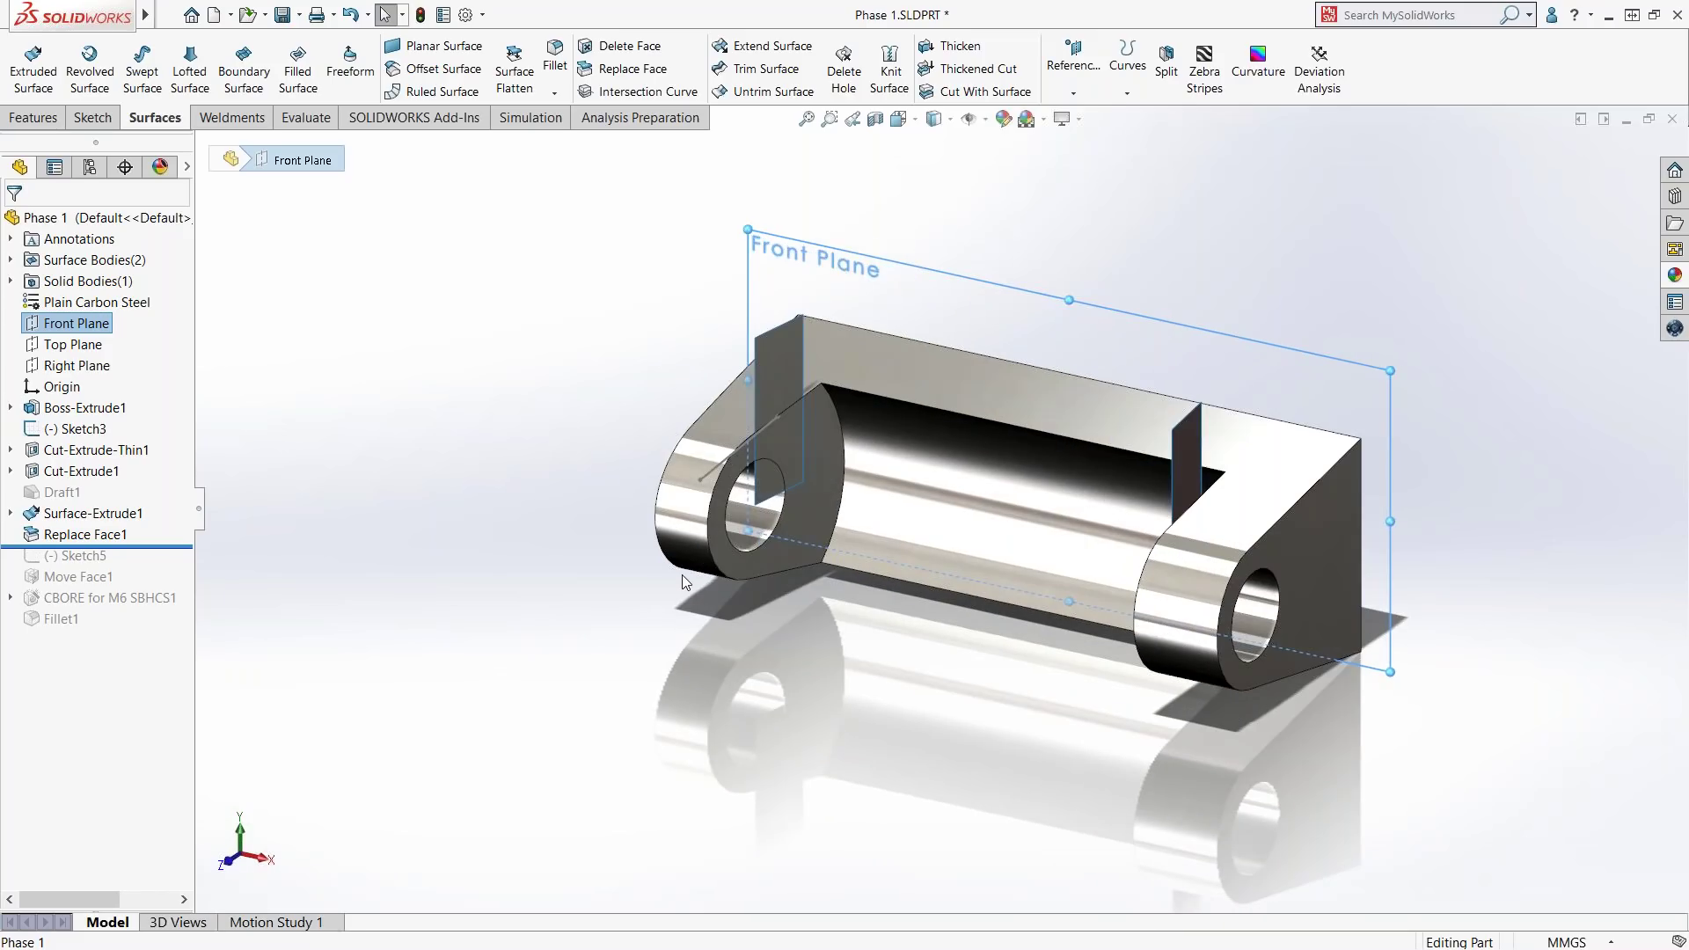